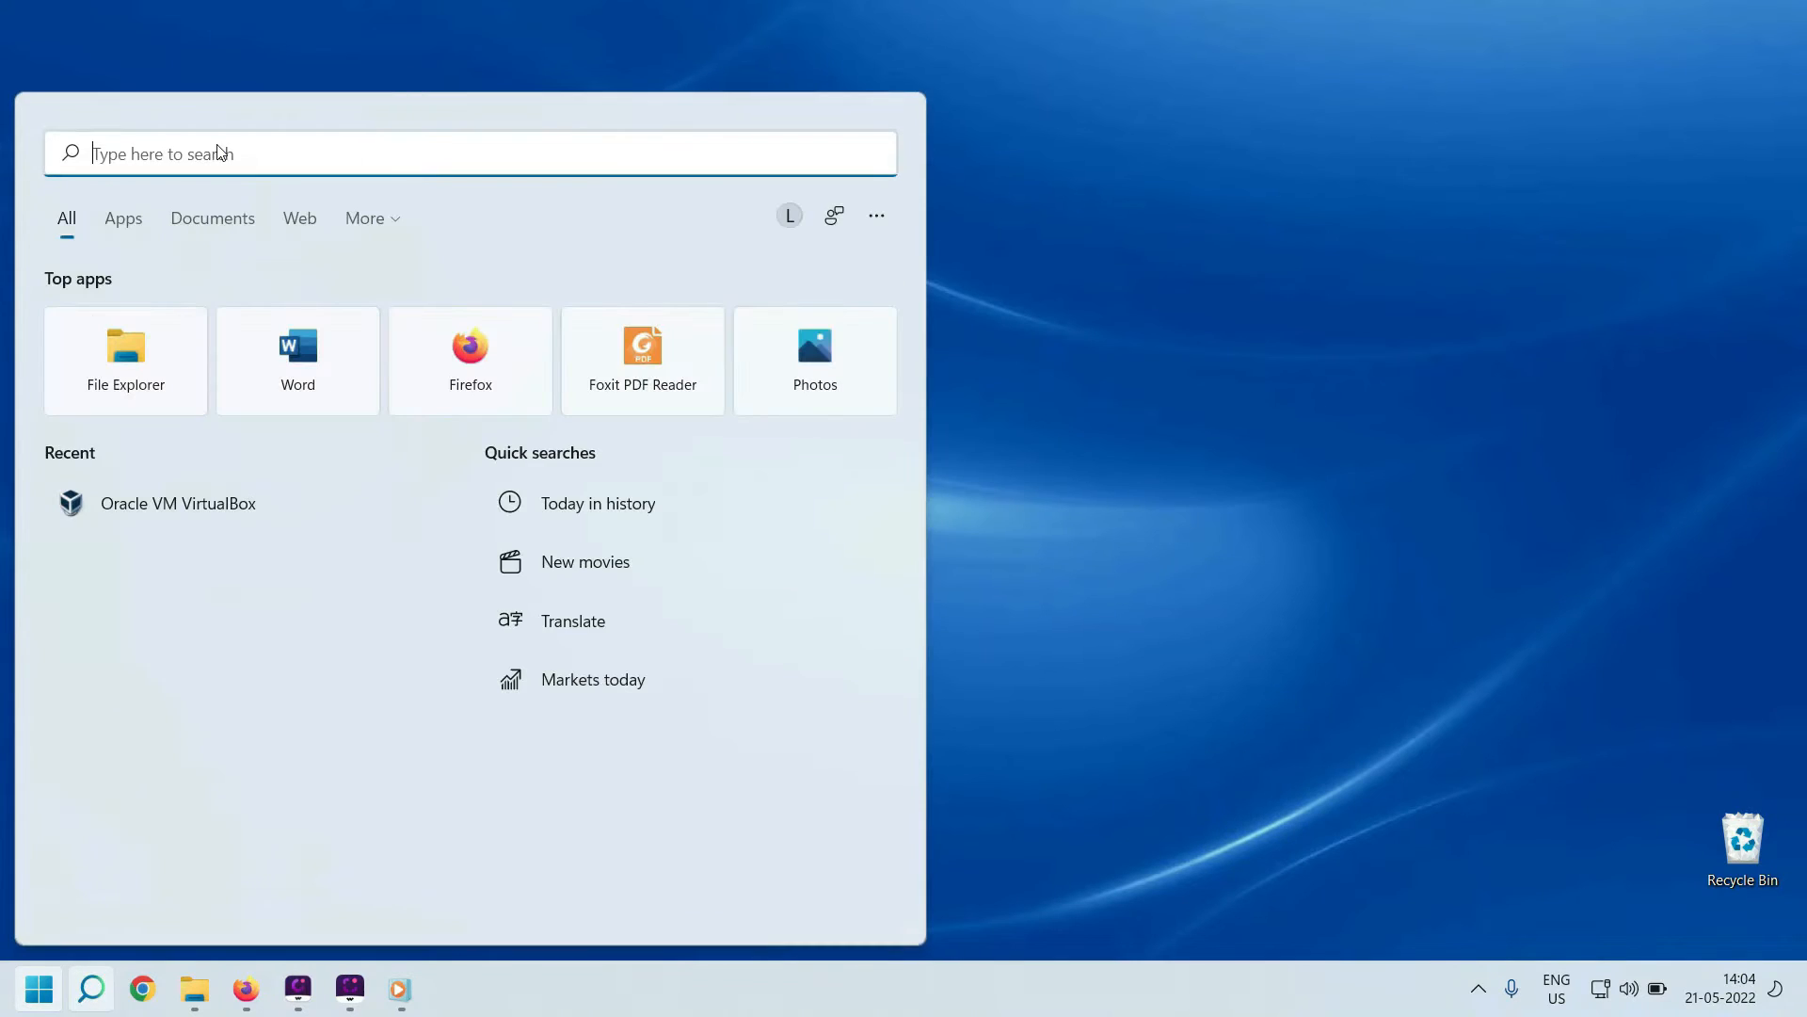
Launch VirtualBox from a 'vi' search and start a new machine, focusing the Name field
{"action": "type", "text": "vi"}
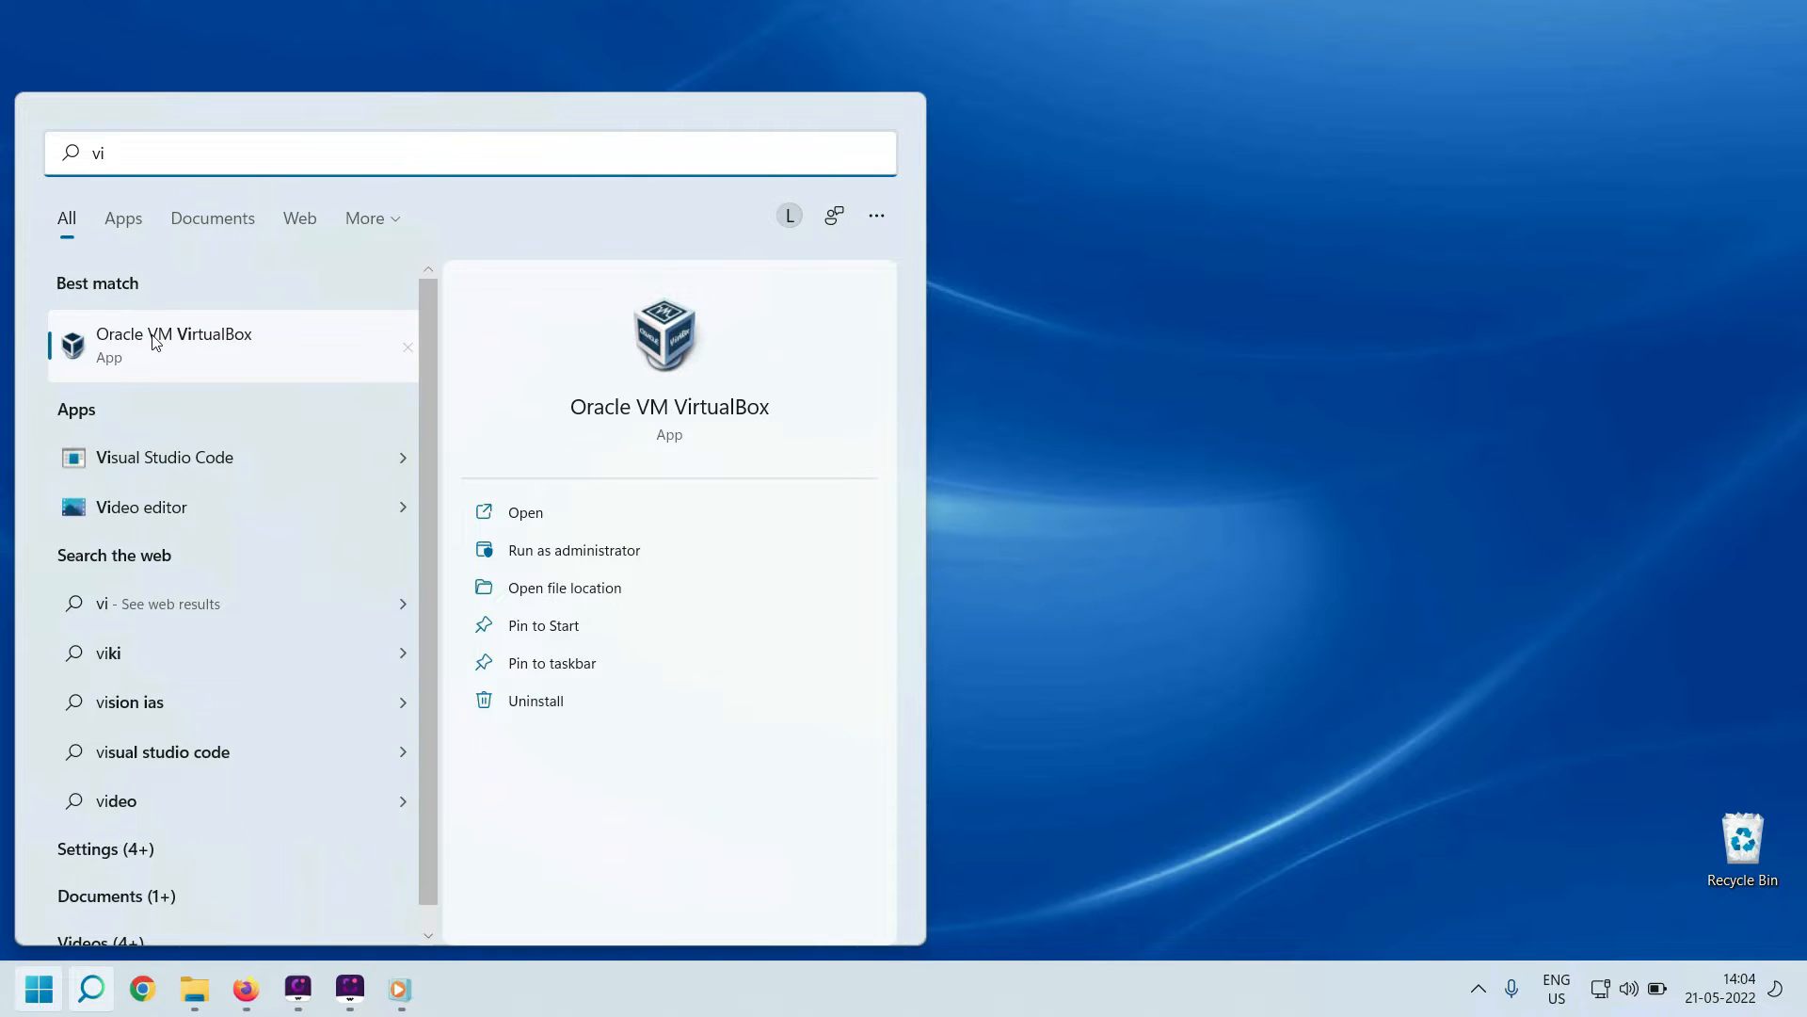
{"action": "left_click", "coordinate": [151, 339]}
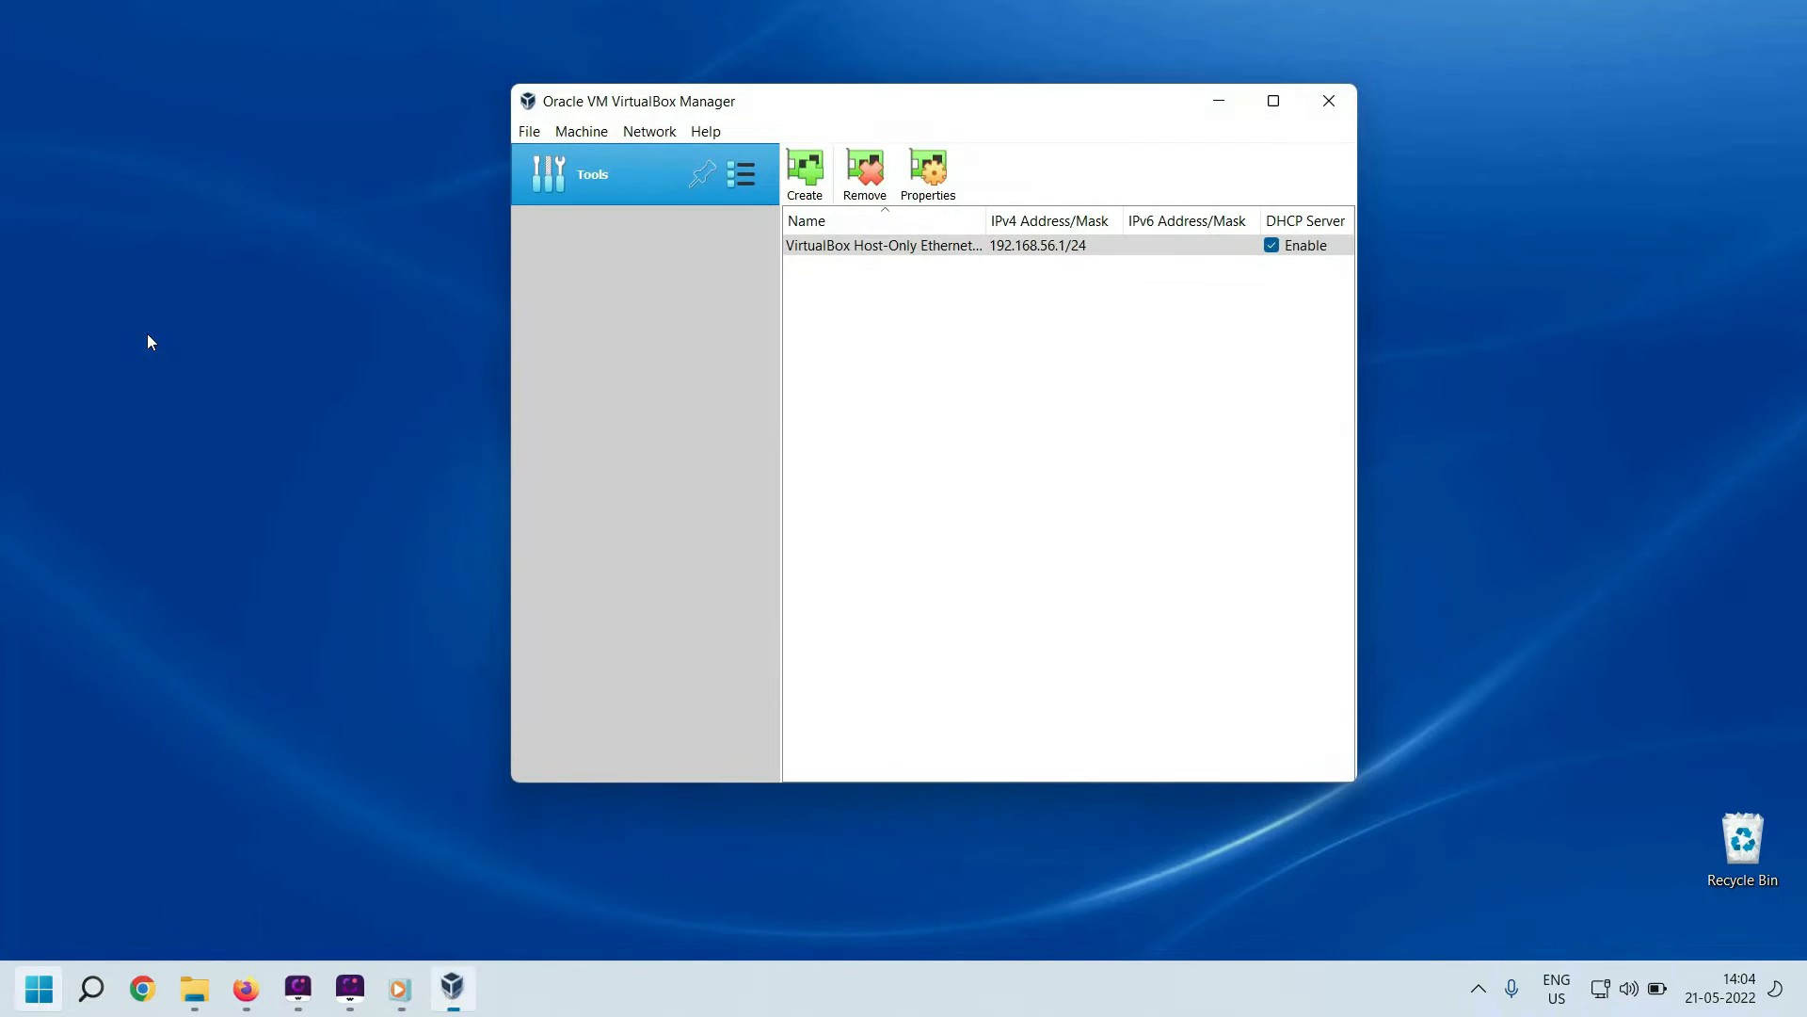
{"action": "left_click", "coordinate": [583, 134]}
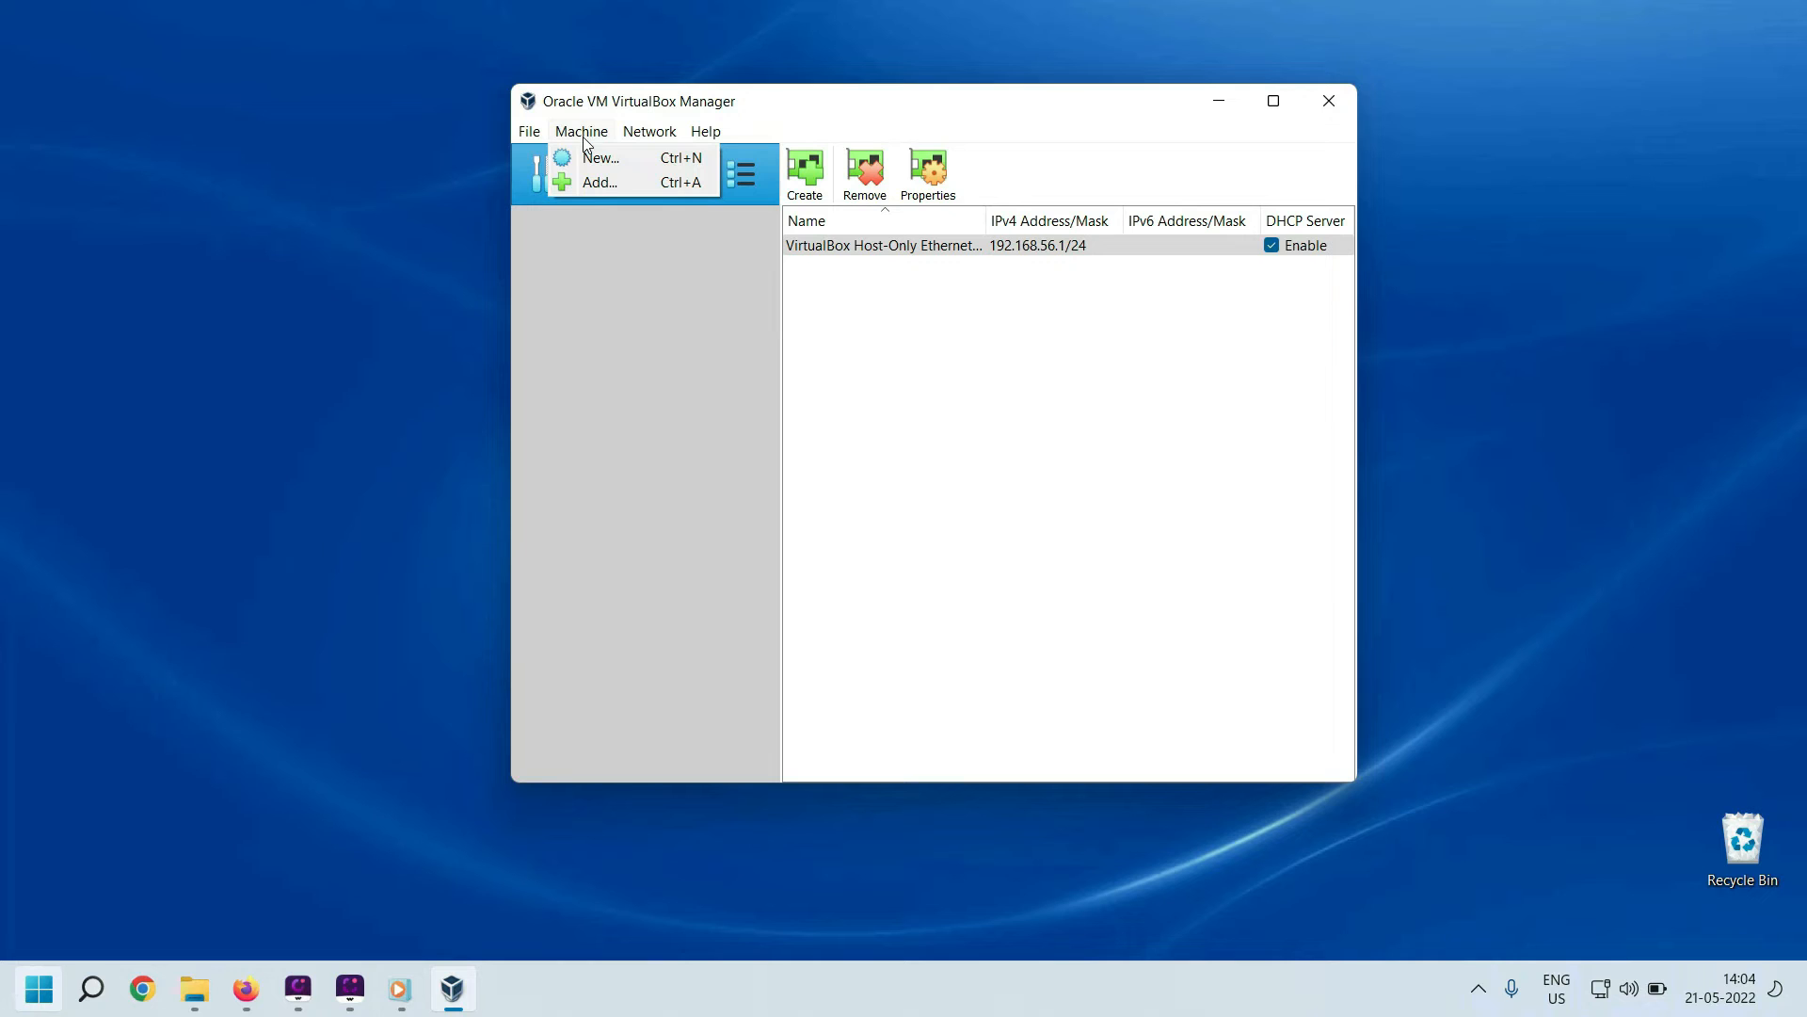
{"action": "left_click", "coordinate": [600, 158]}
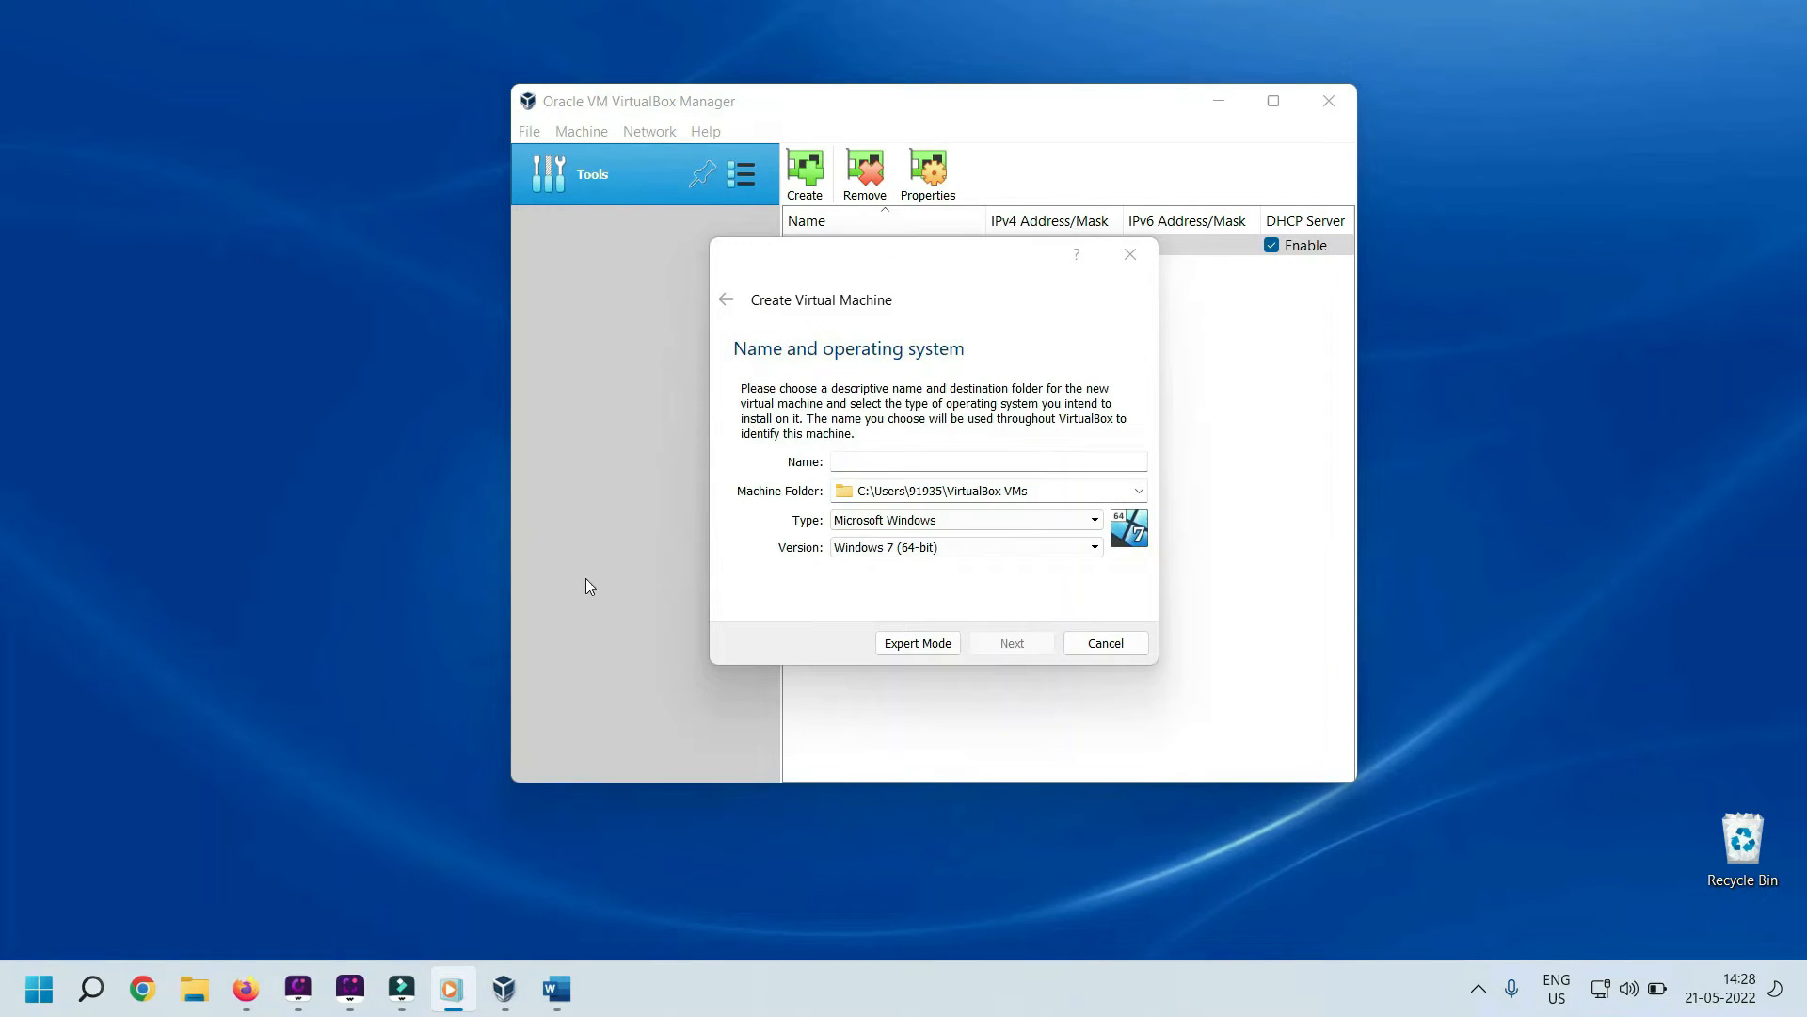
{"action": "left_click", "coordinate": [791, 468]}
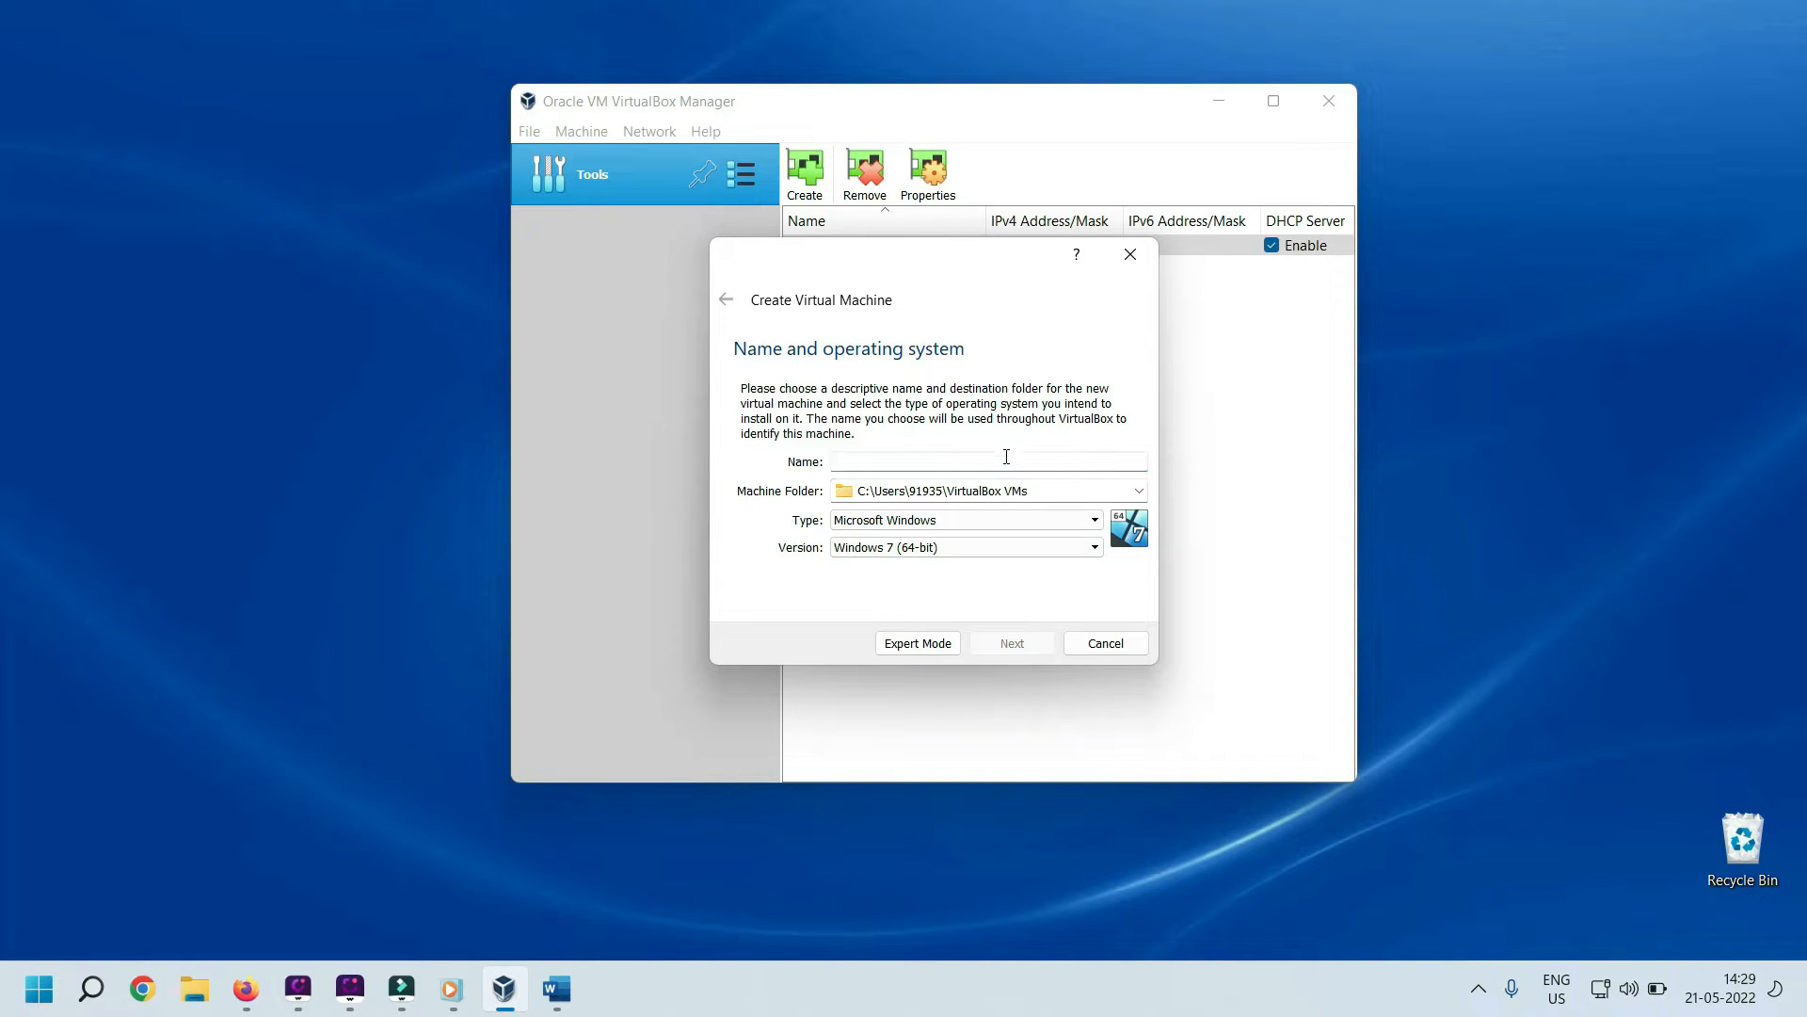
Name the machine RedHatServer1 and set its machine folder to L:\VirtualBoxHDD\Server1
{"action": "type", "text": "RedHatServer"}
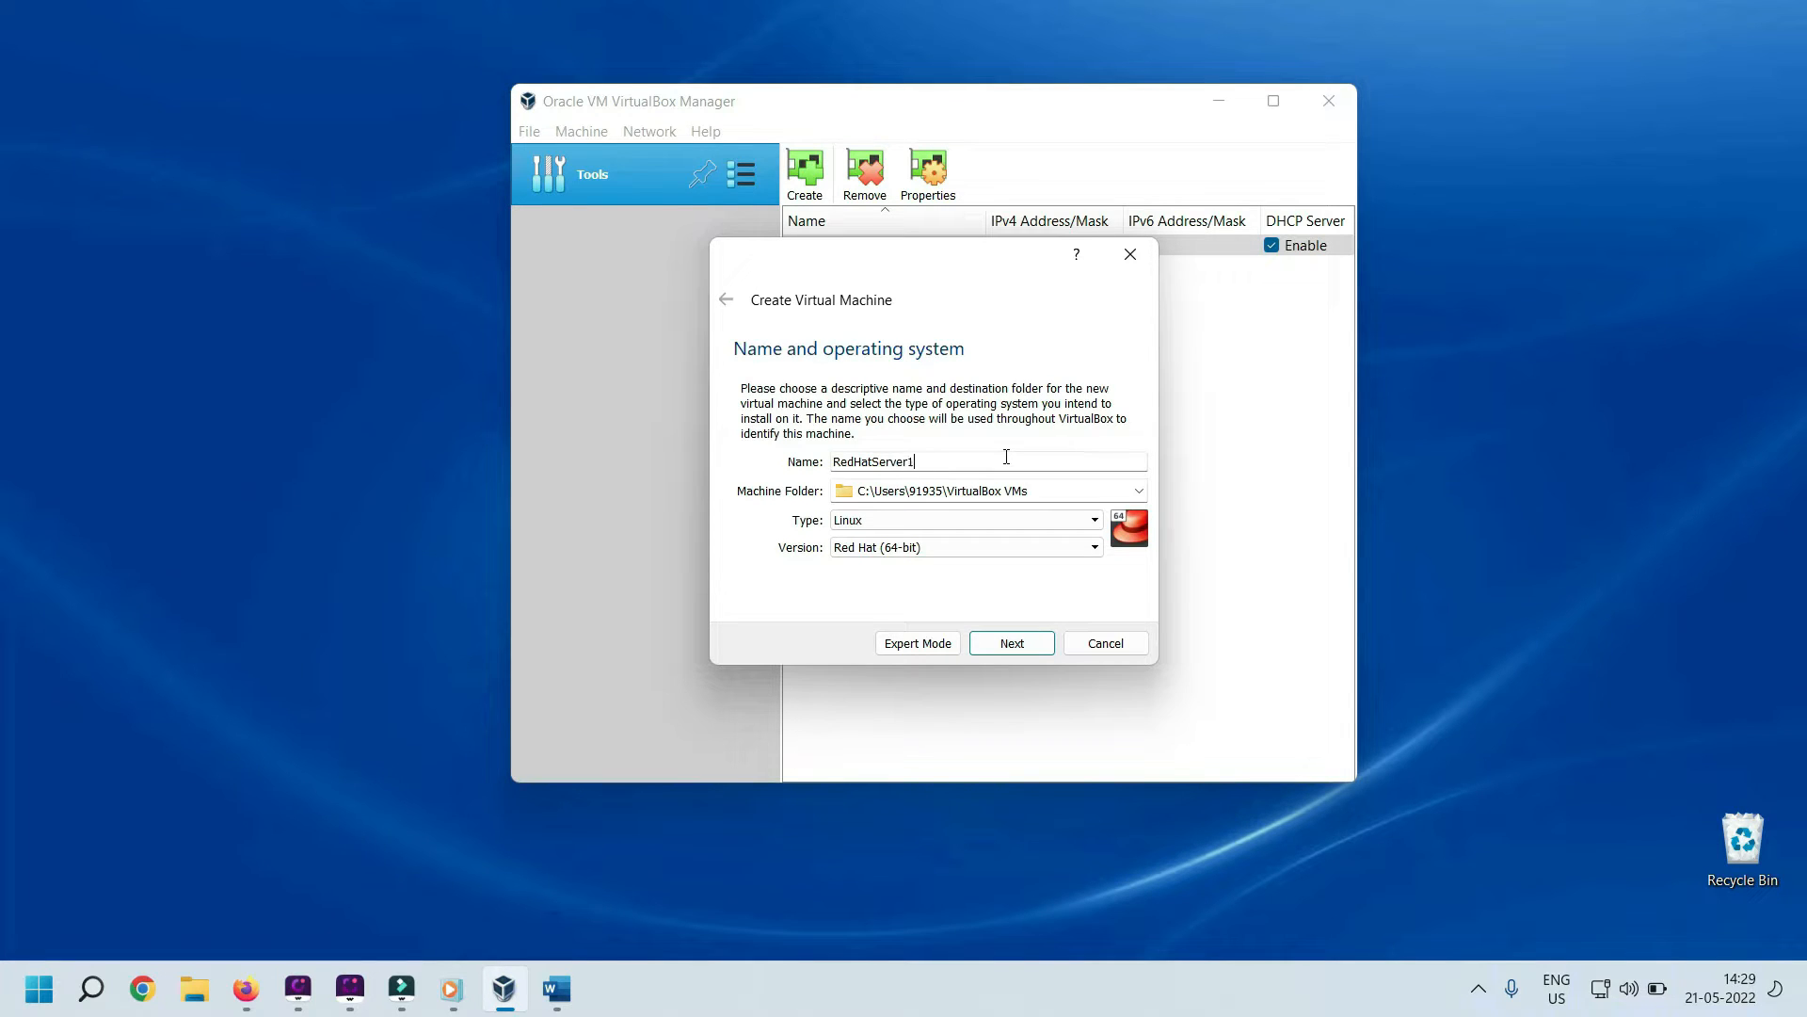
{"action": "type", "text": "1"}
{"action": "left_click", "coordinate": [1139, 491]}
{"action": "left_click", "coordinate": [997, 532]}
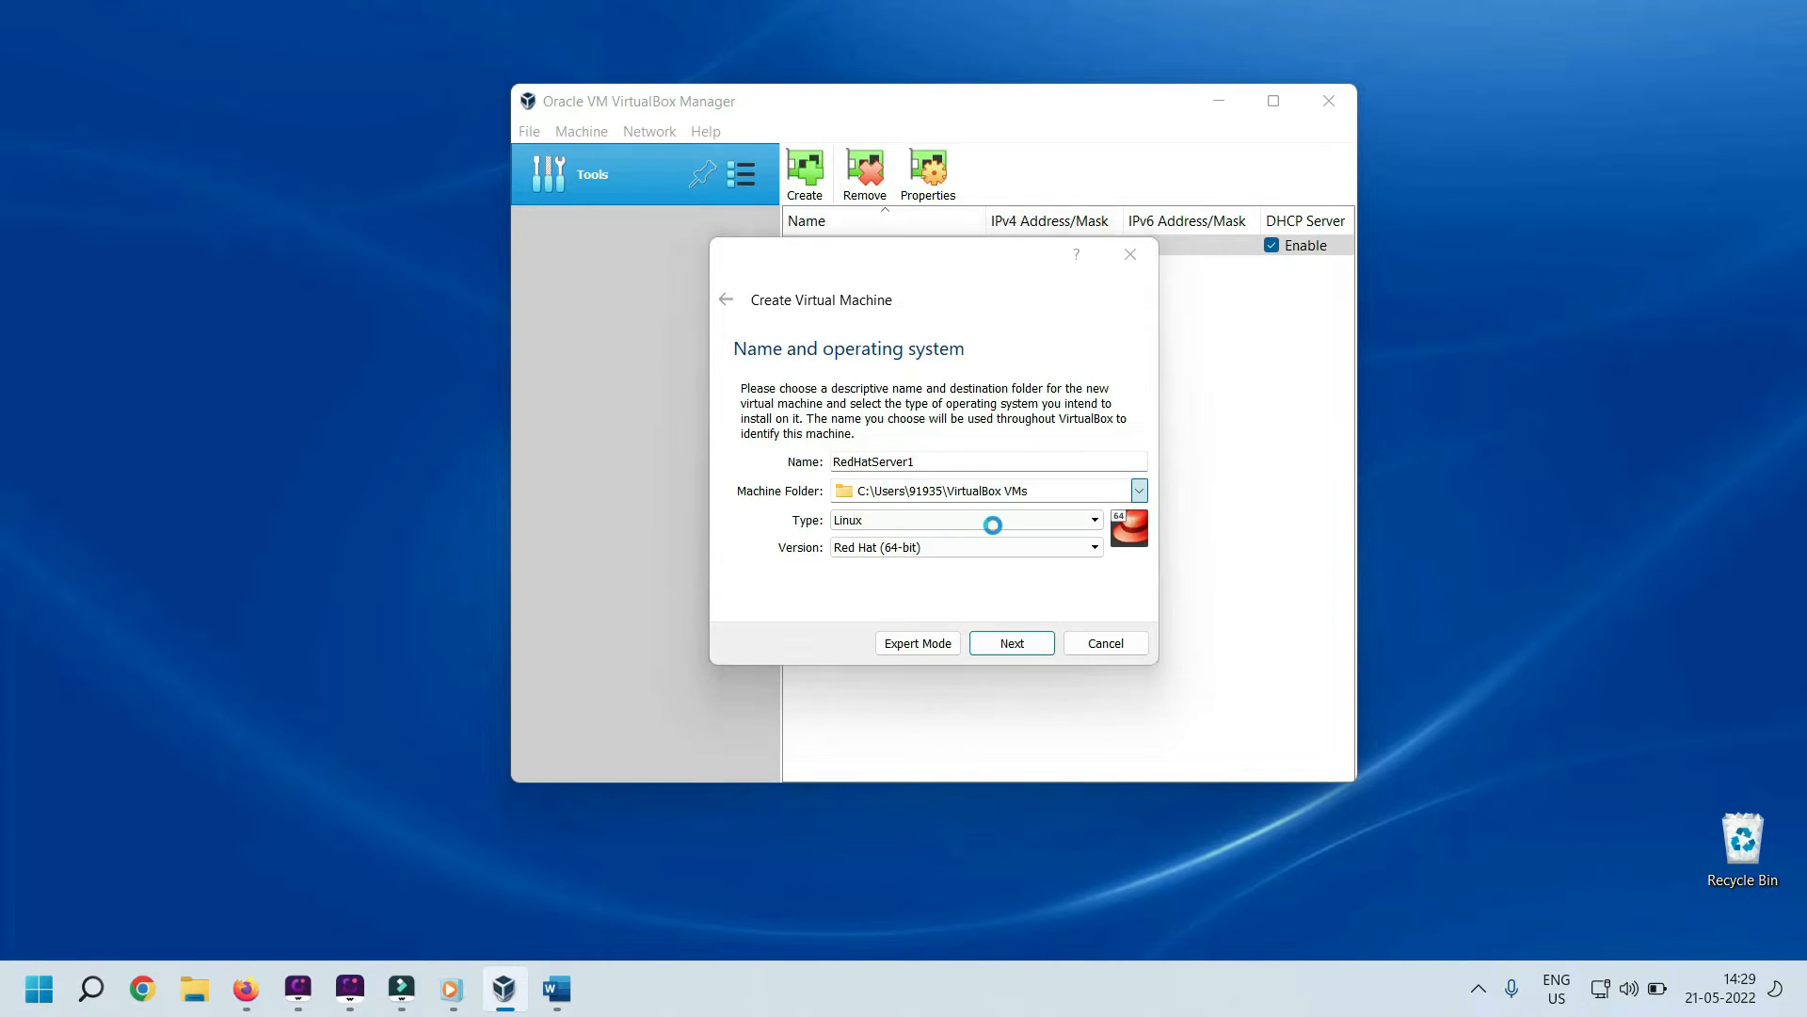
{"action": "scroll", "coordinate": [806, 655], "scroll_direction": "down", "scroll_amount": 1}
{"action": "scroll", "coordinate": [808, 654], "scroll_direction": "down", "scroll_amount": 4}
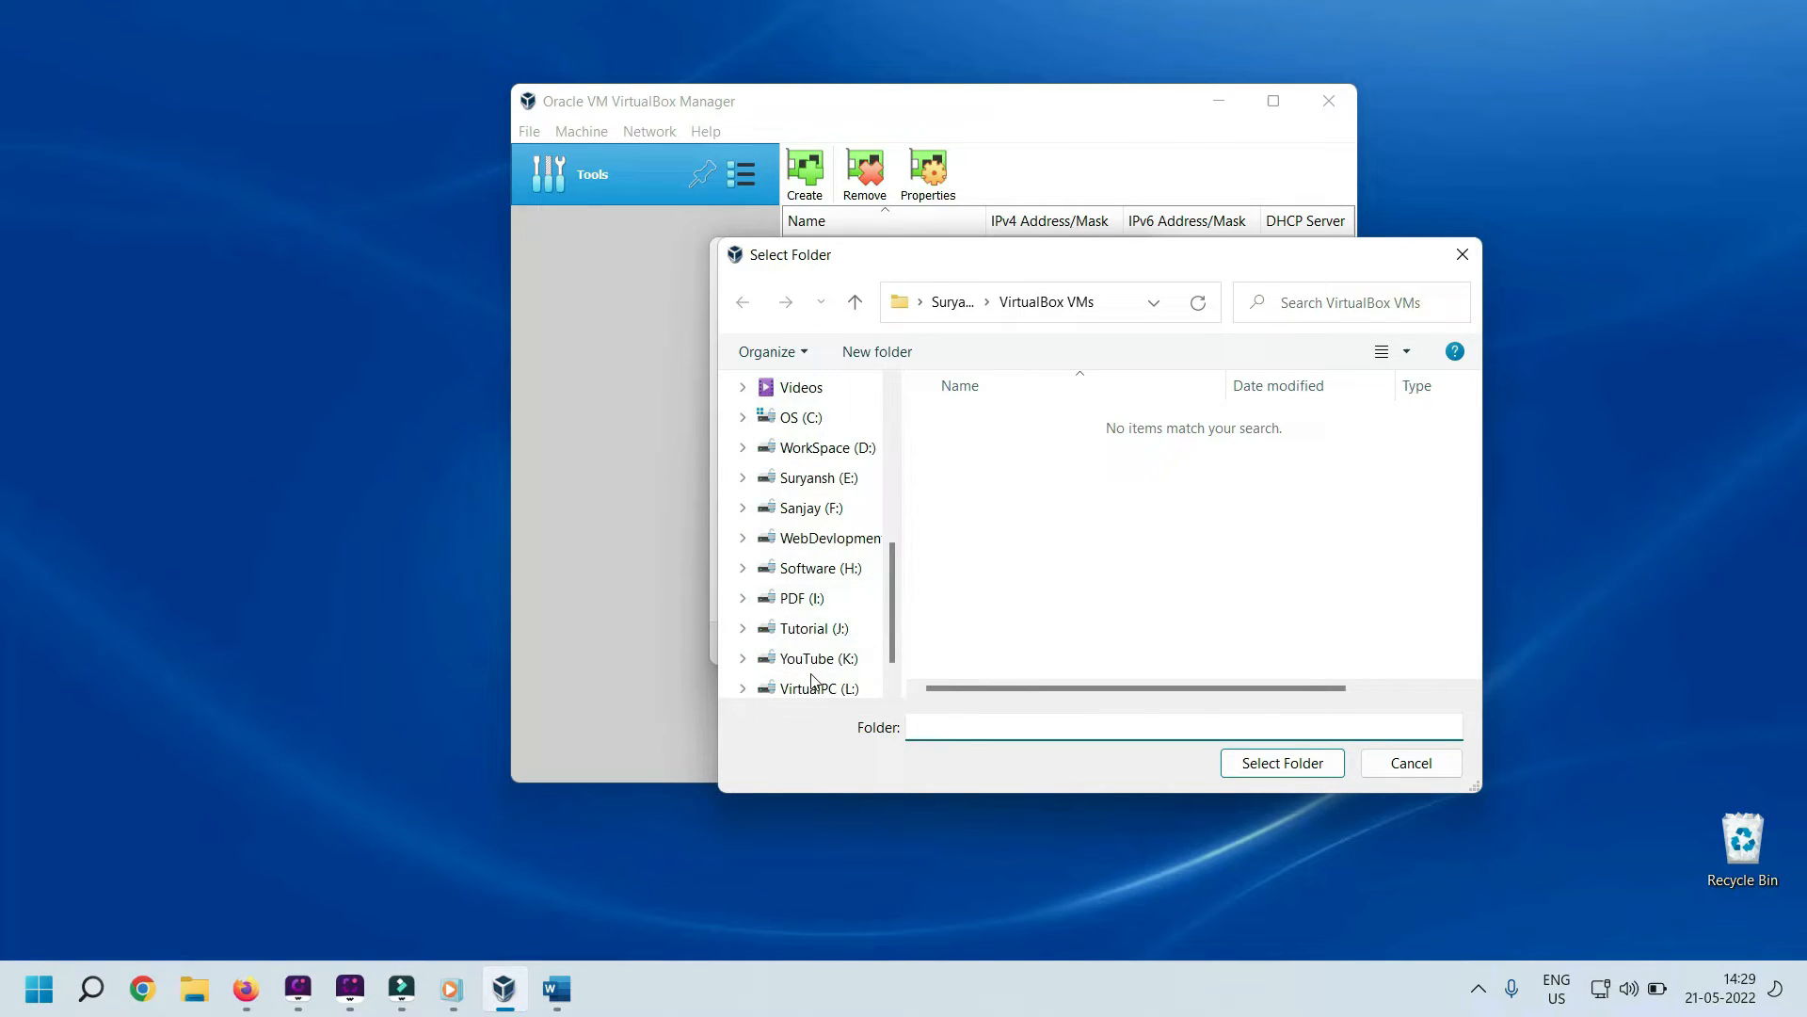
{"action": "left_click", "coordinate": [816, 688]}
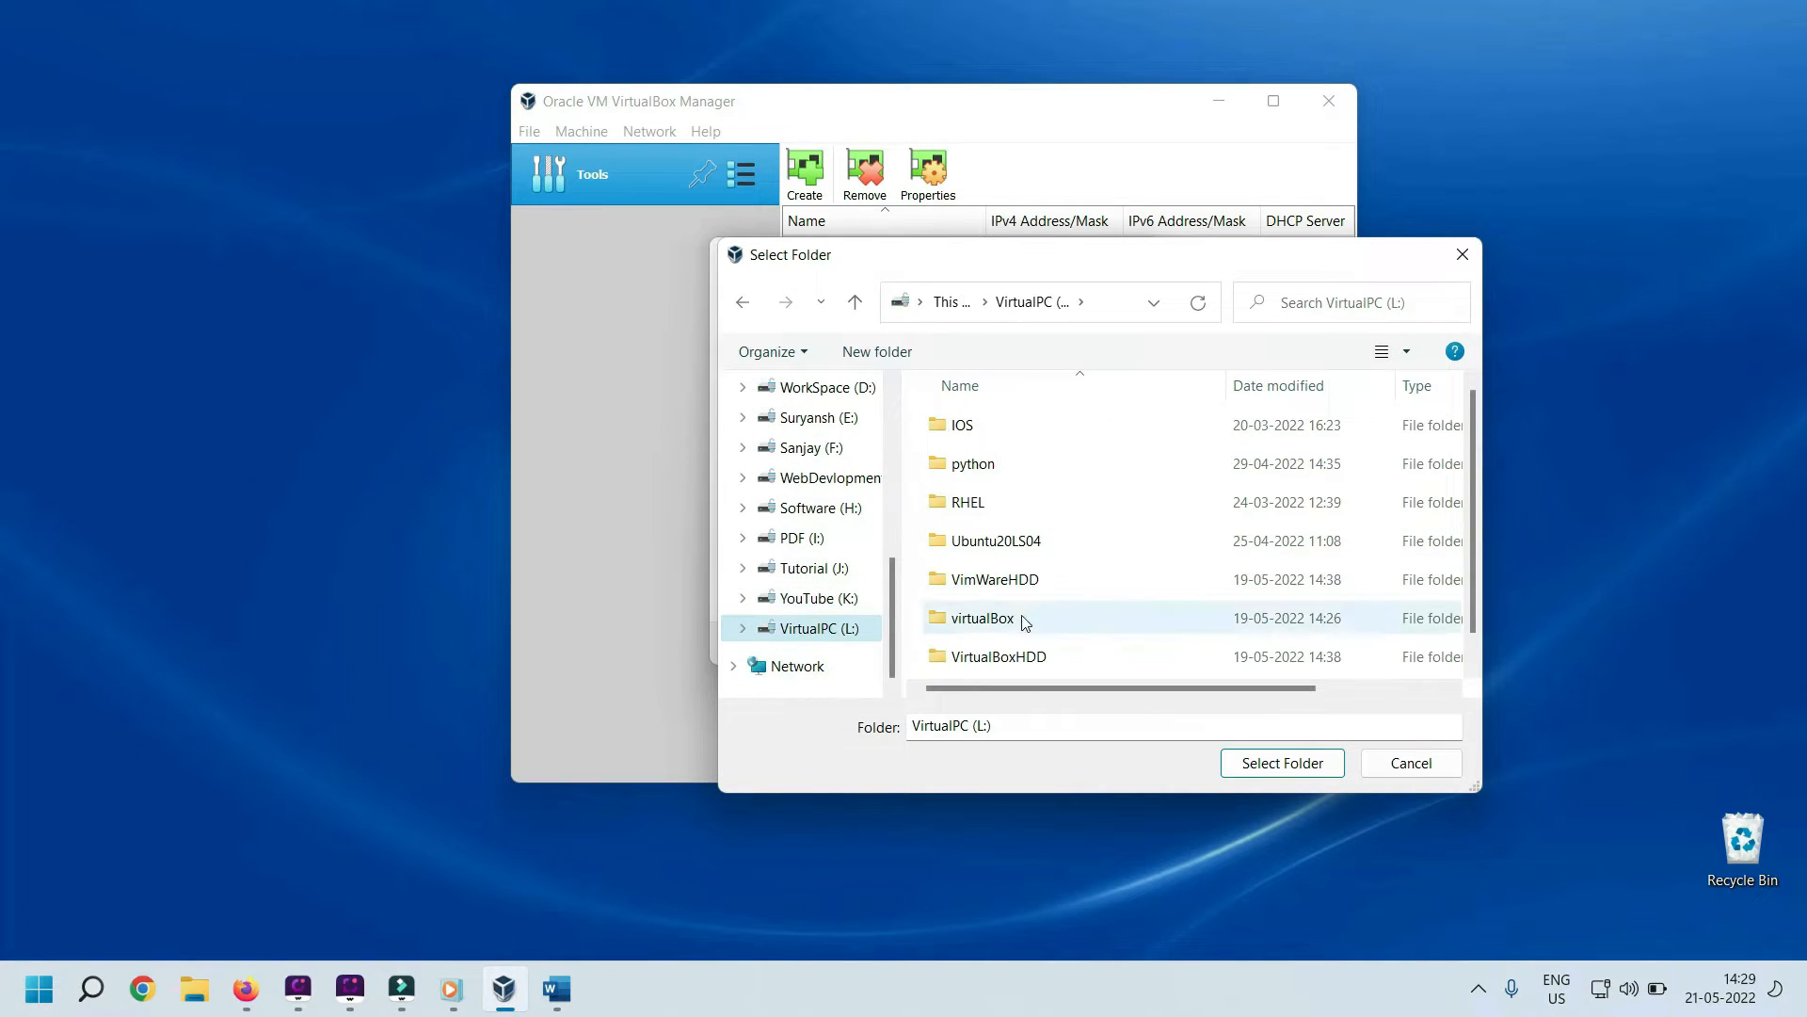
{"action": "left_click", "coordinate": [1021, 661]}
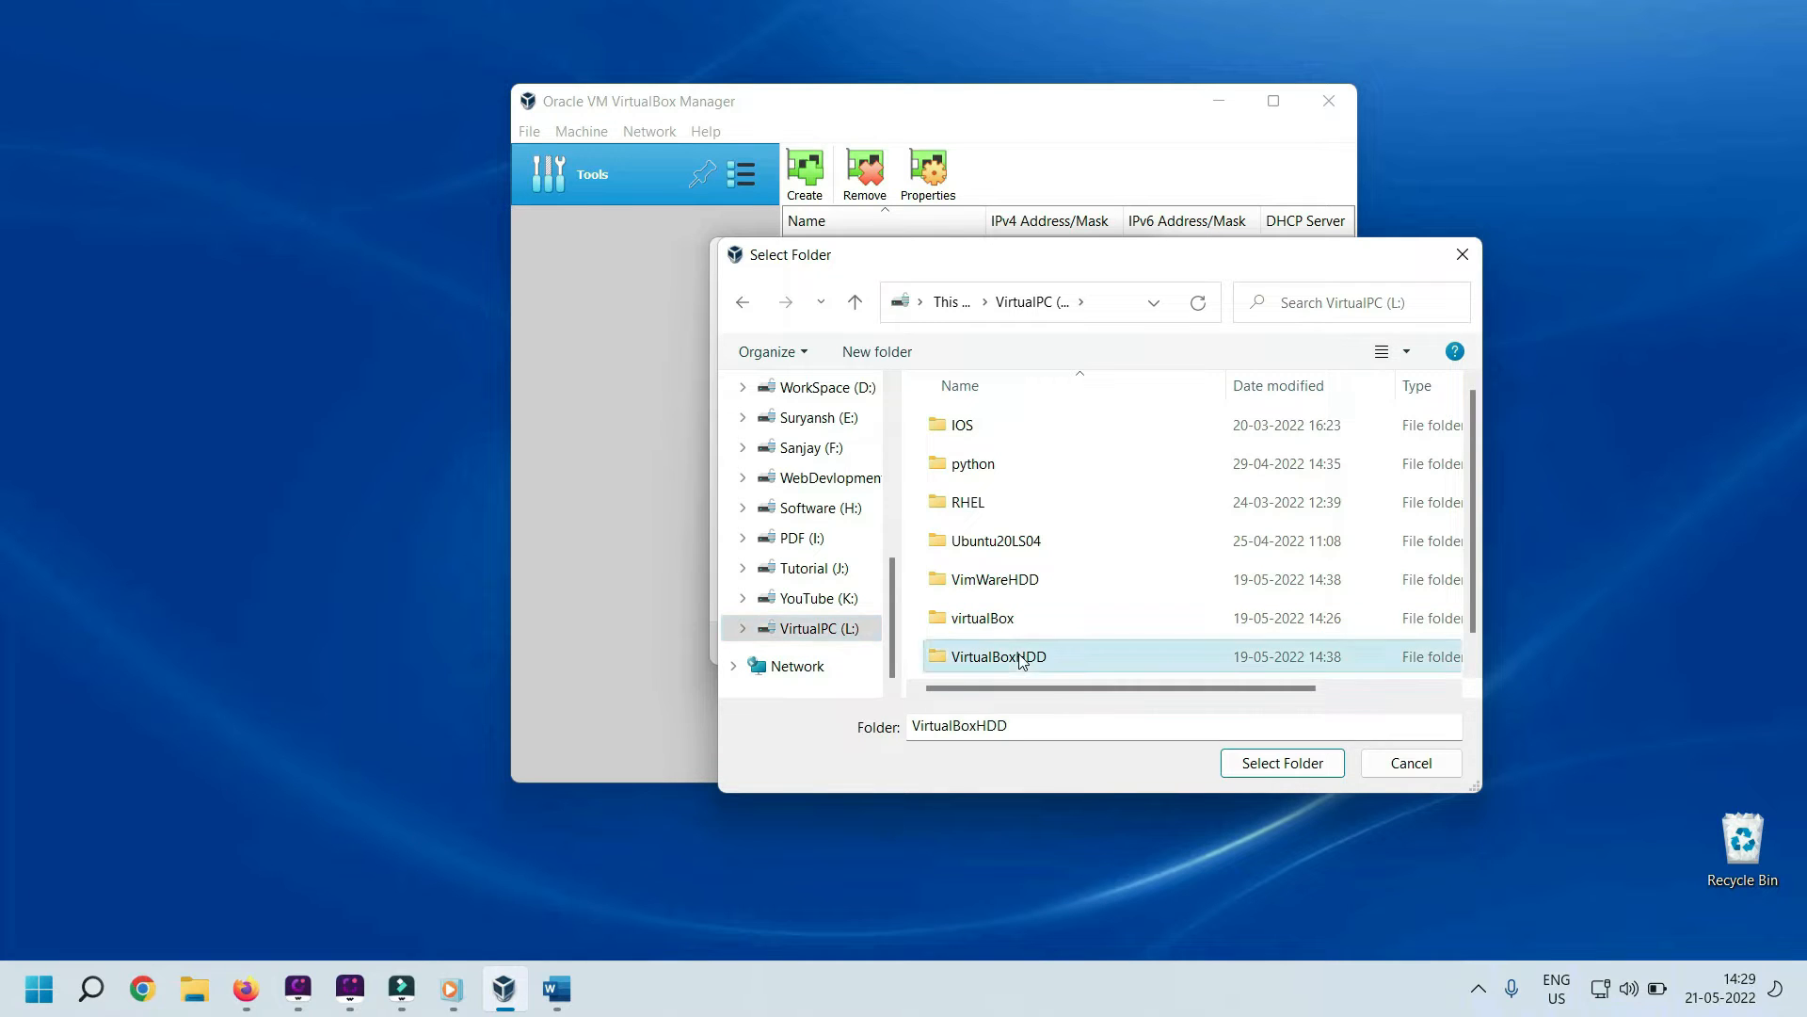
{"action": "double_click", "coordinate": [1021, 661]}
{"action": "left_click", "coordinate": [972, 422]}
{"action": "double_click", "coordinate": [973, 421]}
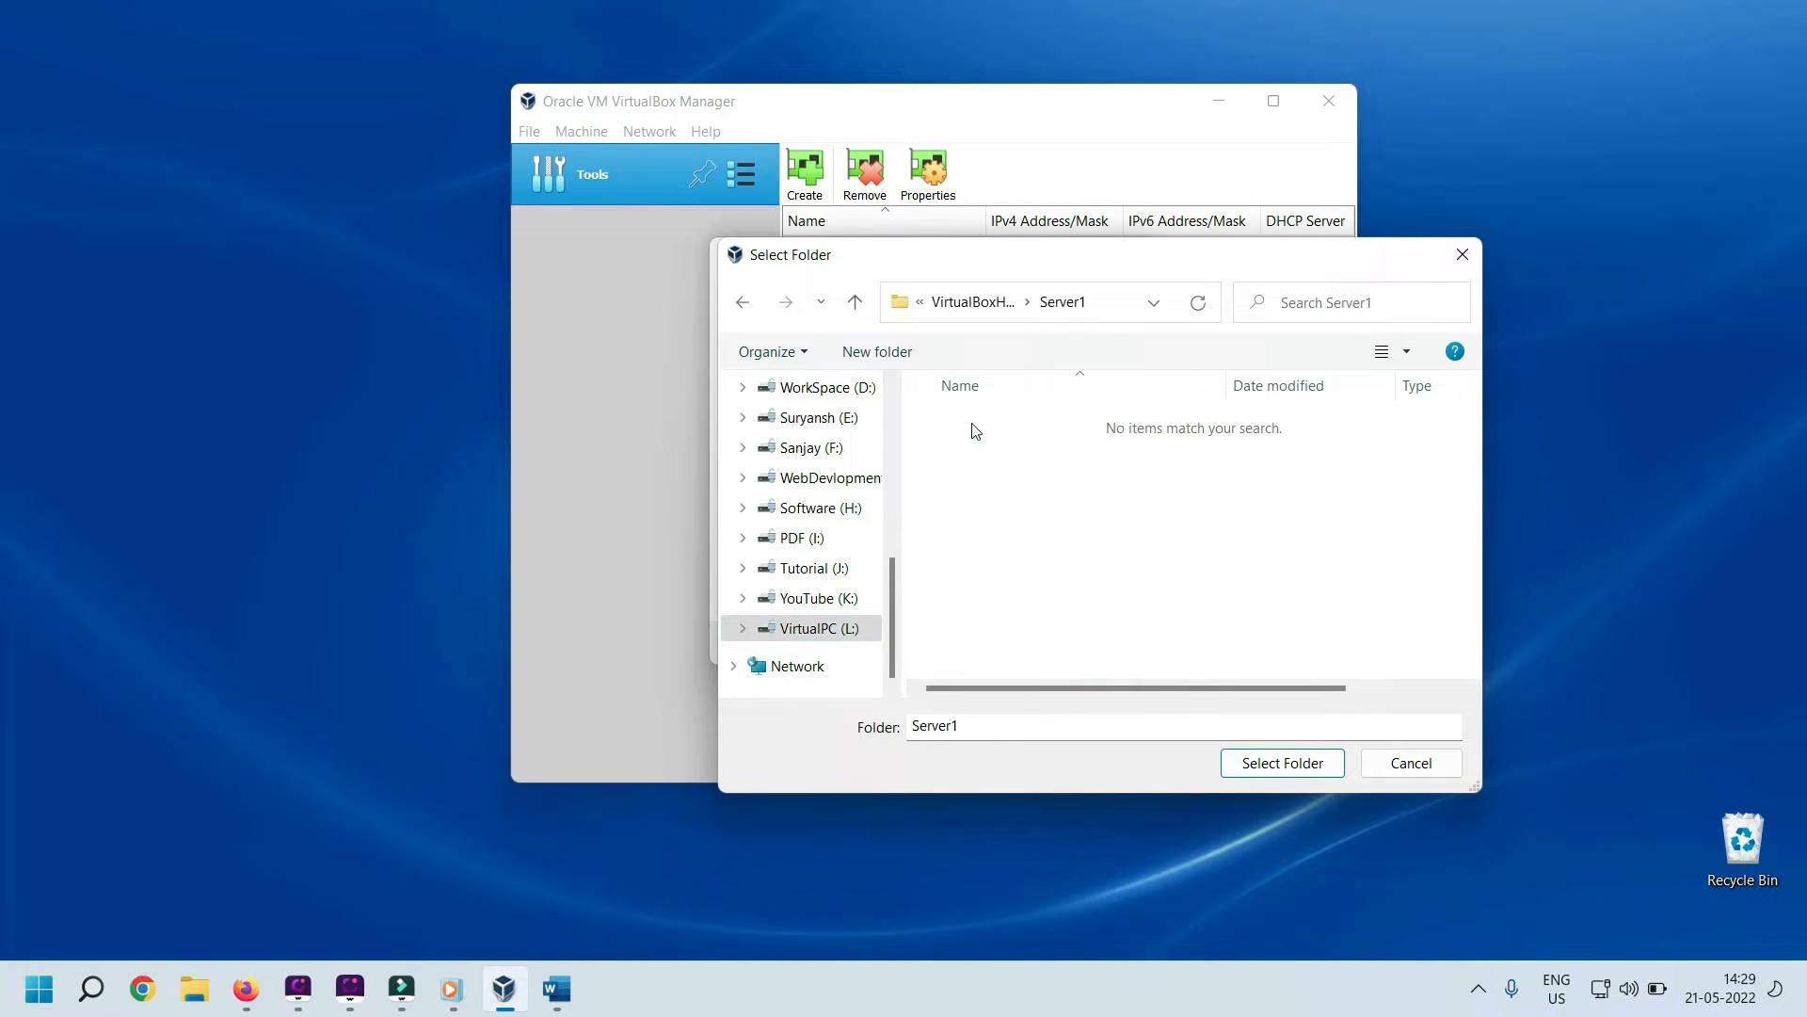
{"action": "left_click", "coordinate": [1286, 763]}
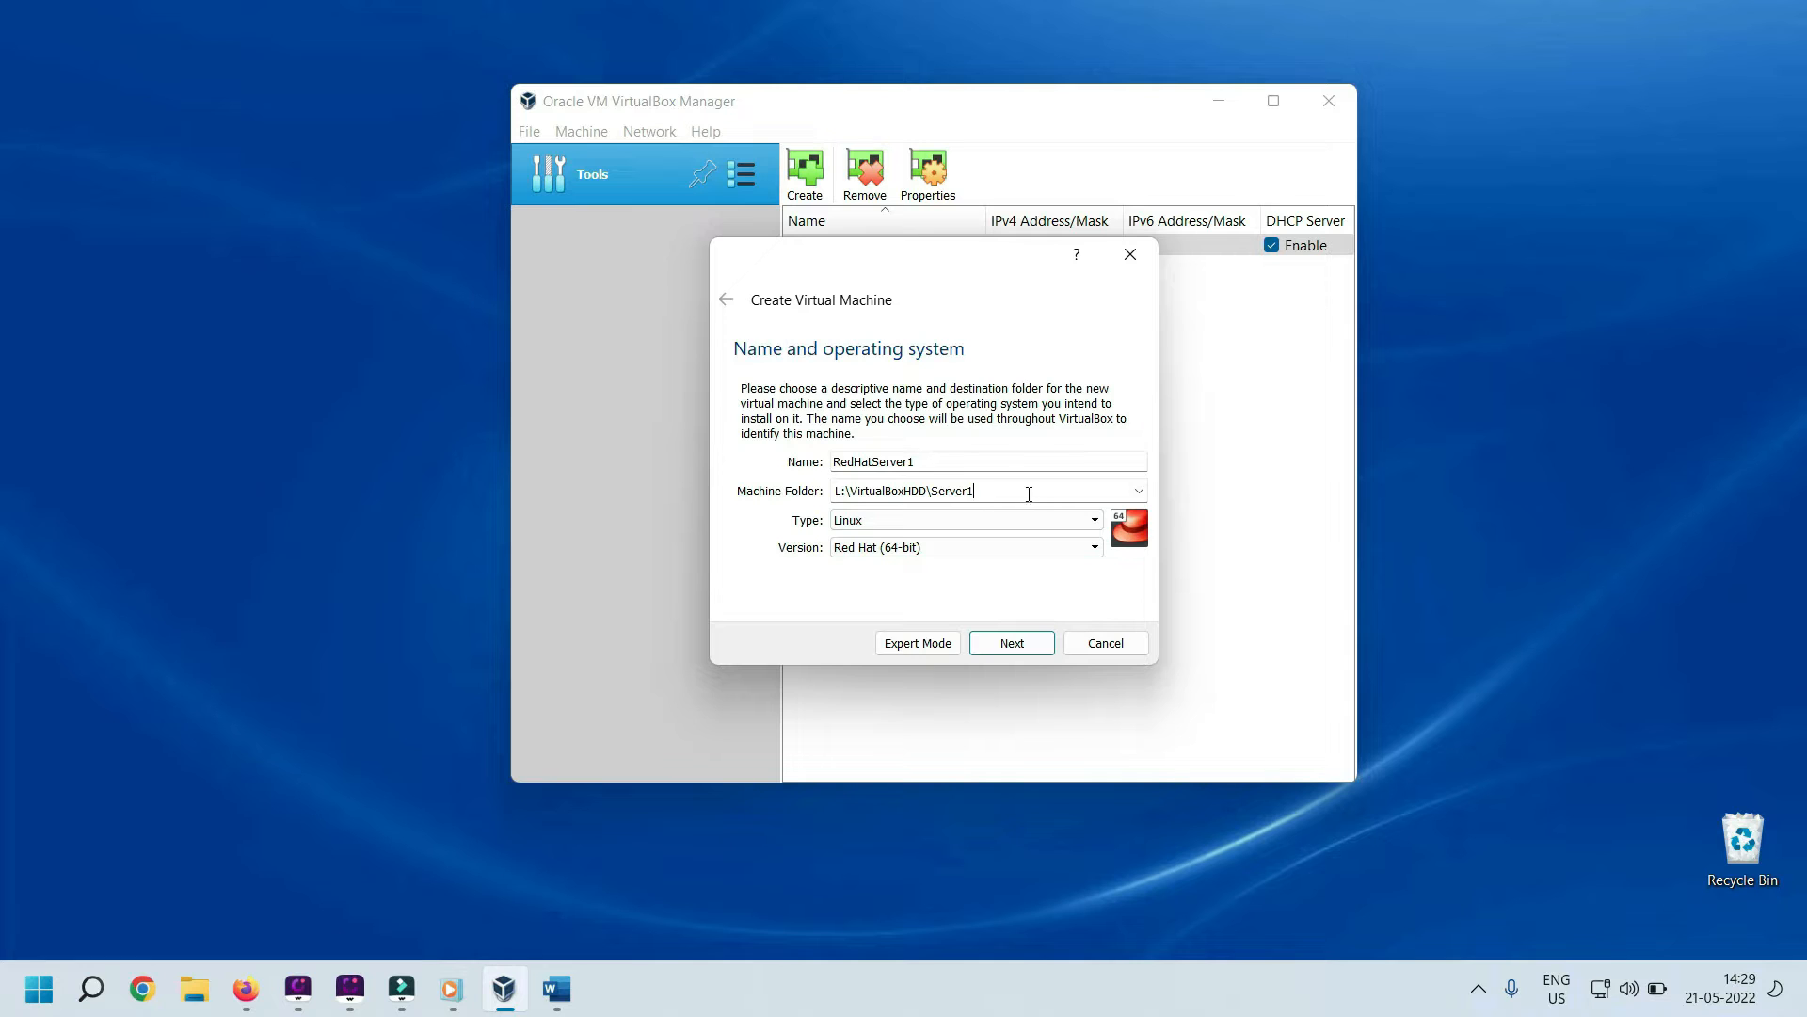
Allocate 2048 MB of memory and choose to create a virtual hard disk now
{"action": "left_click", "coordinate": [1012, 644]}
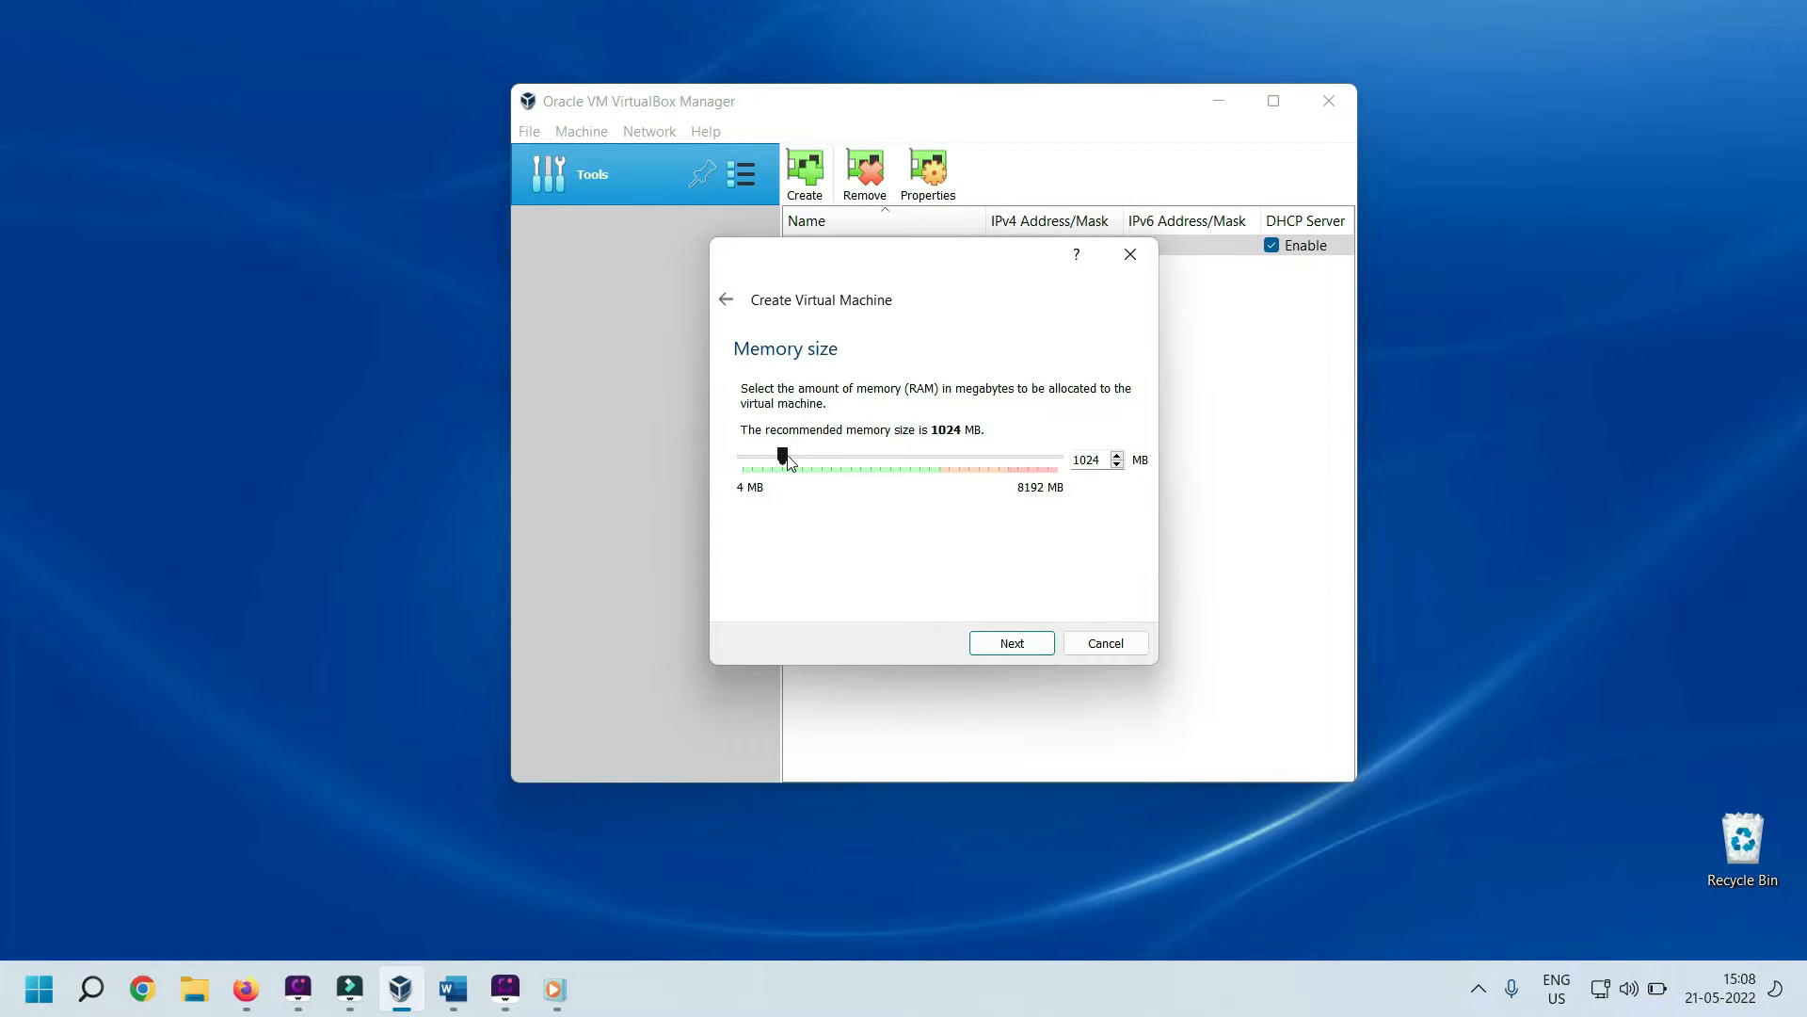
{"action": "left_click_drag", "start_coordinate": [787, 459], "coordinate": [830, 464]}
{"action": "left_click", "coordinate": [1012, 643]}
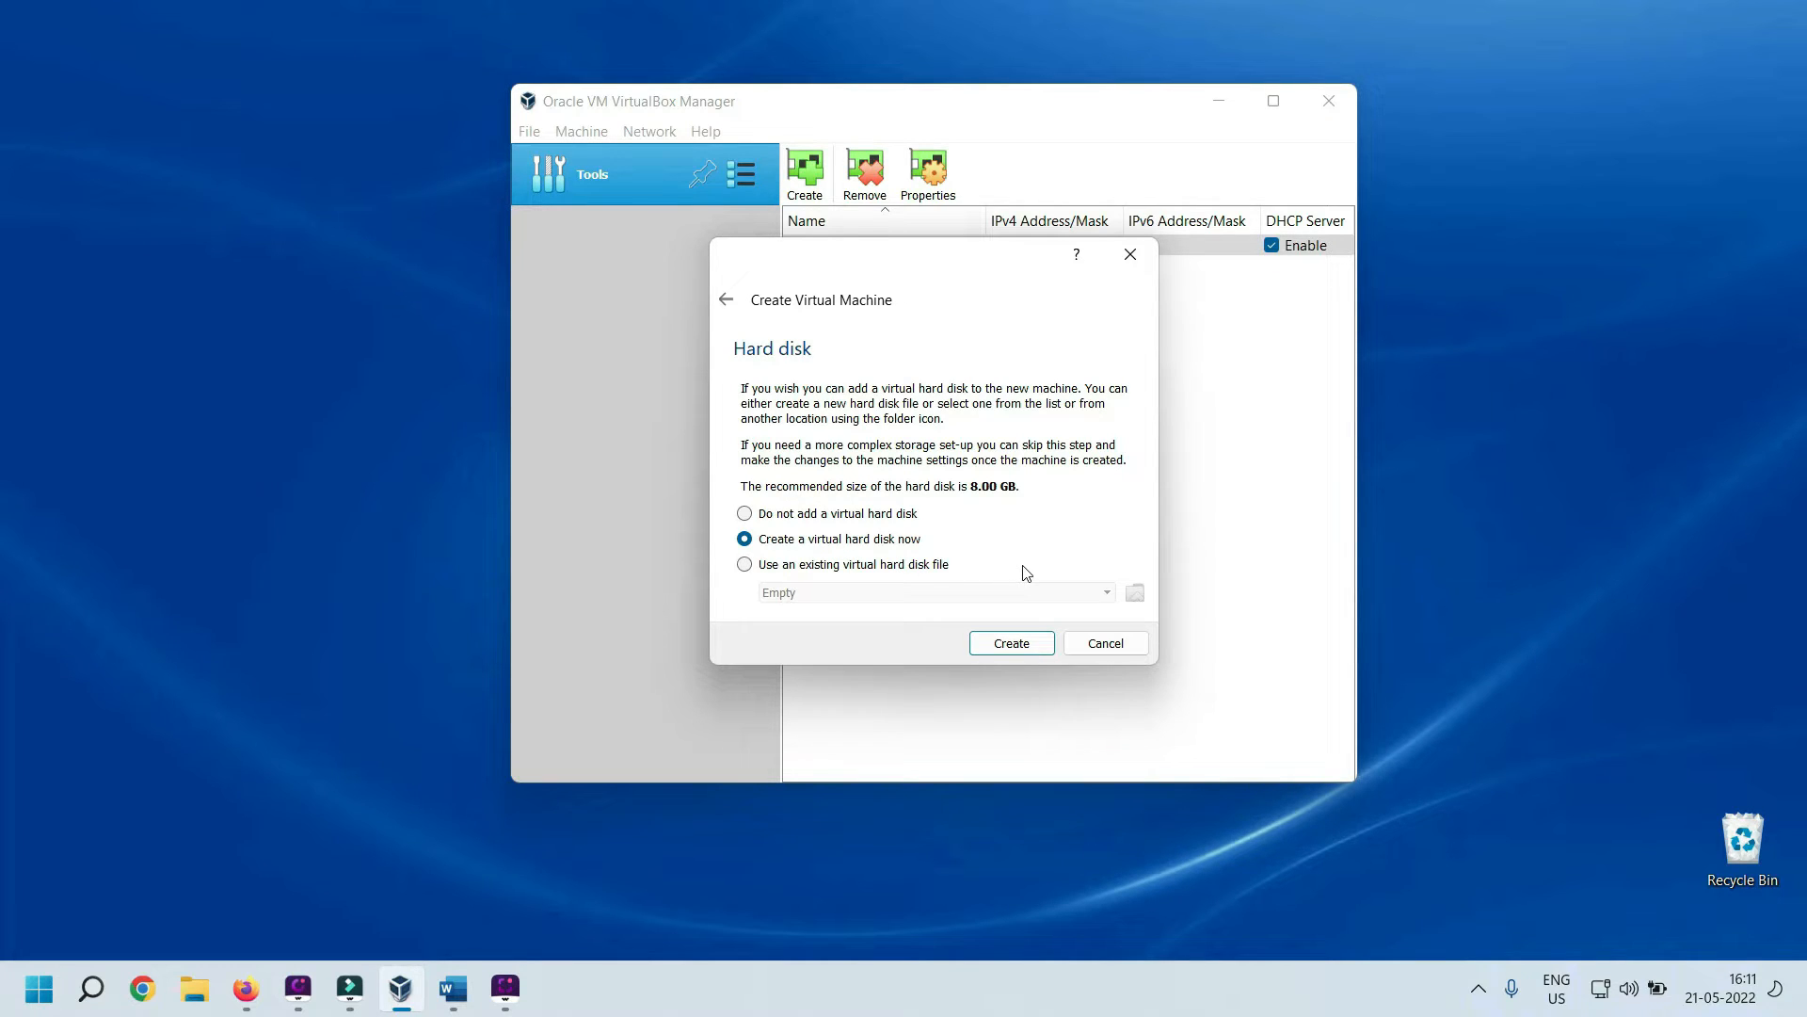
{"action": "left_click", "coordinate": [1014, 646]}
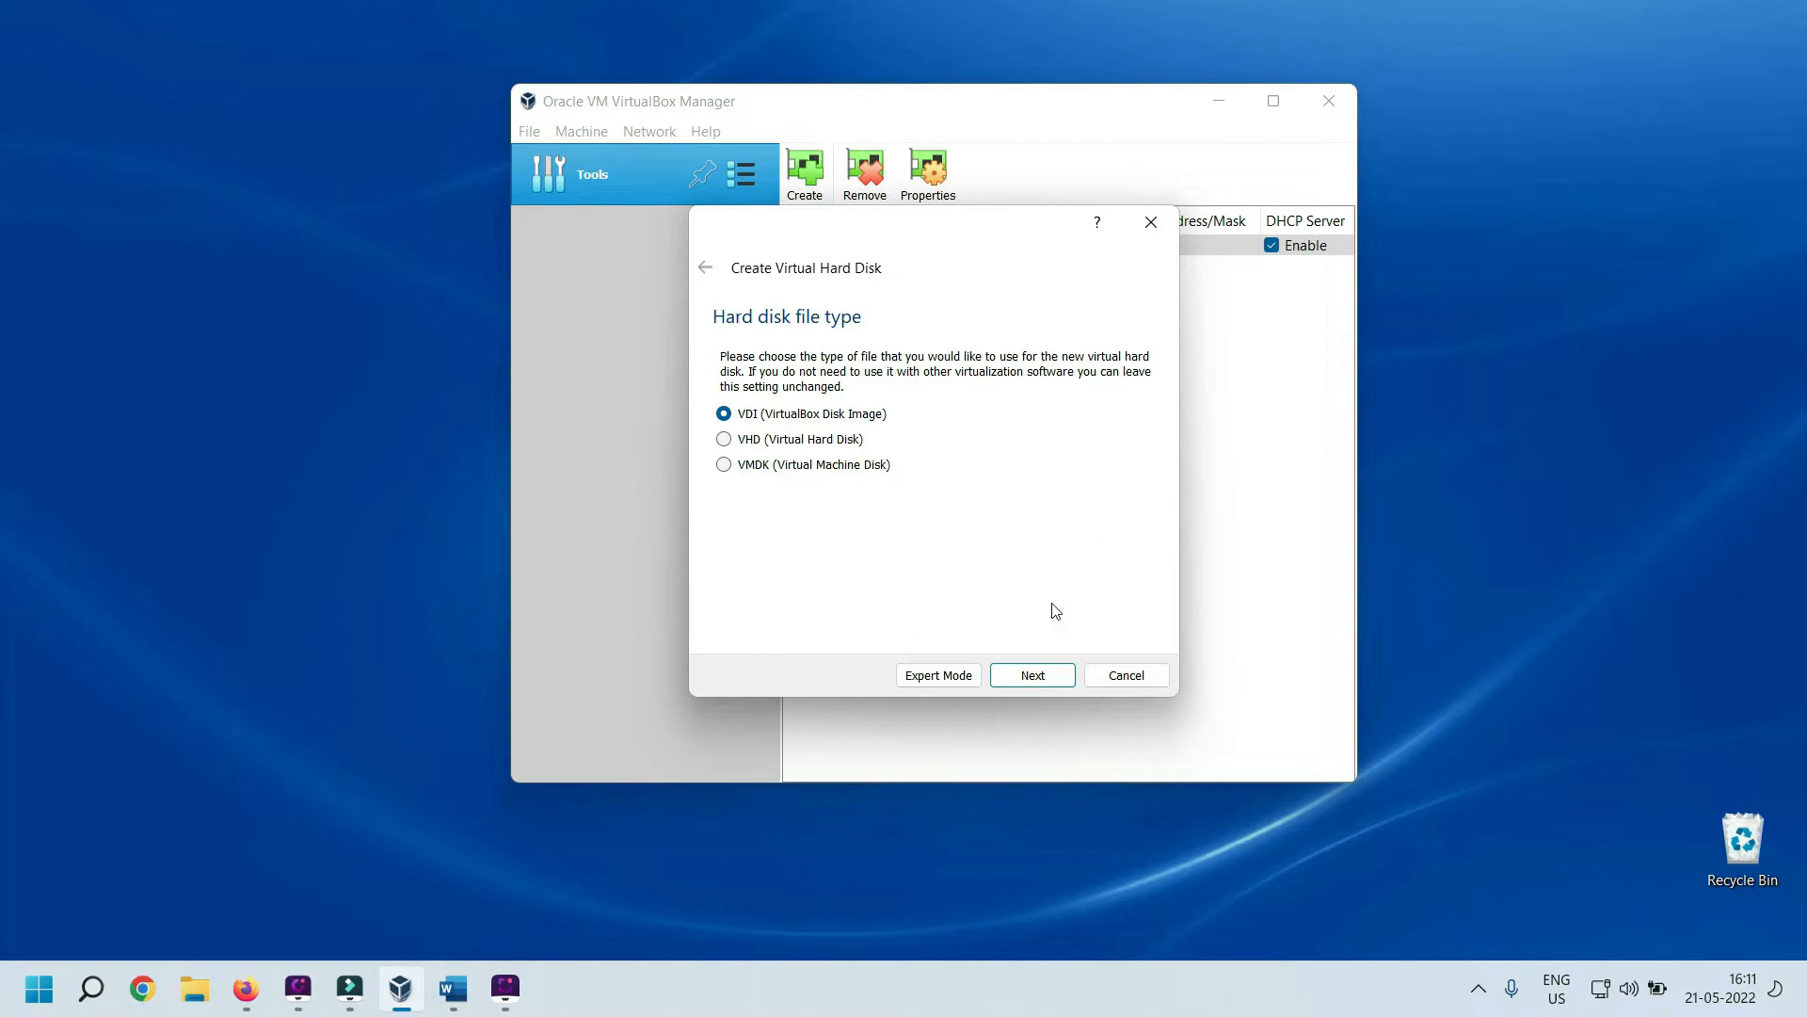
Keep a dynamically allocated VDI disk and set its size to 20.0 GB
{"action": "left_click", "coordinate": [1055, 678]}
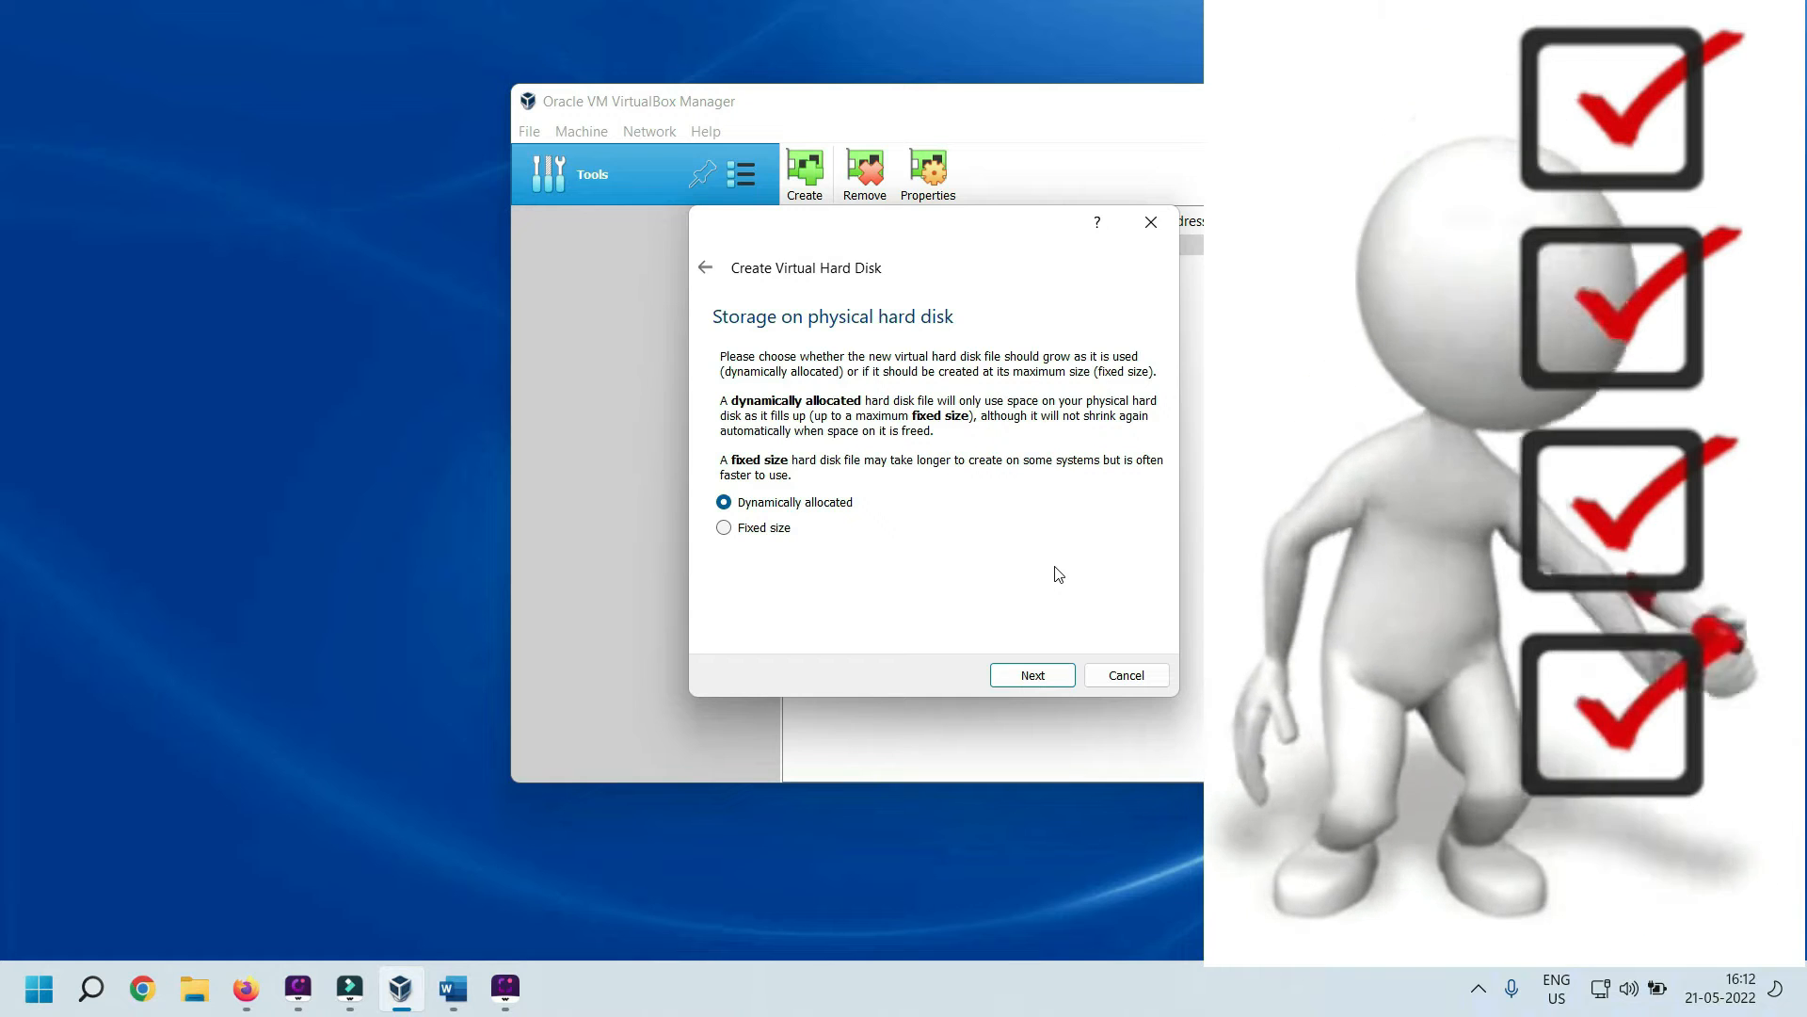
{"action": "left_click", "coordinate": [1034, 675]}
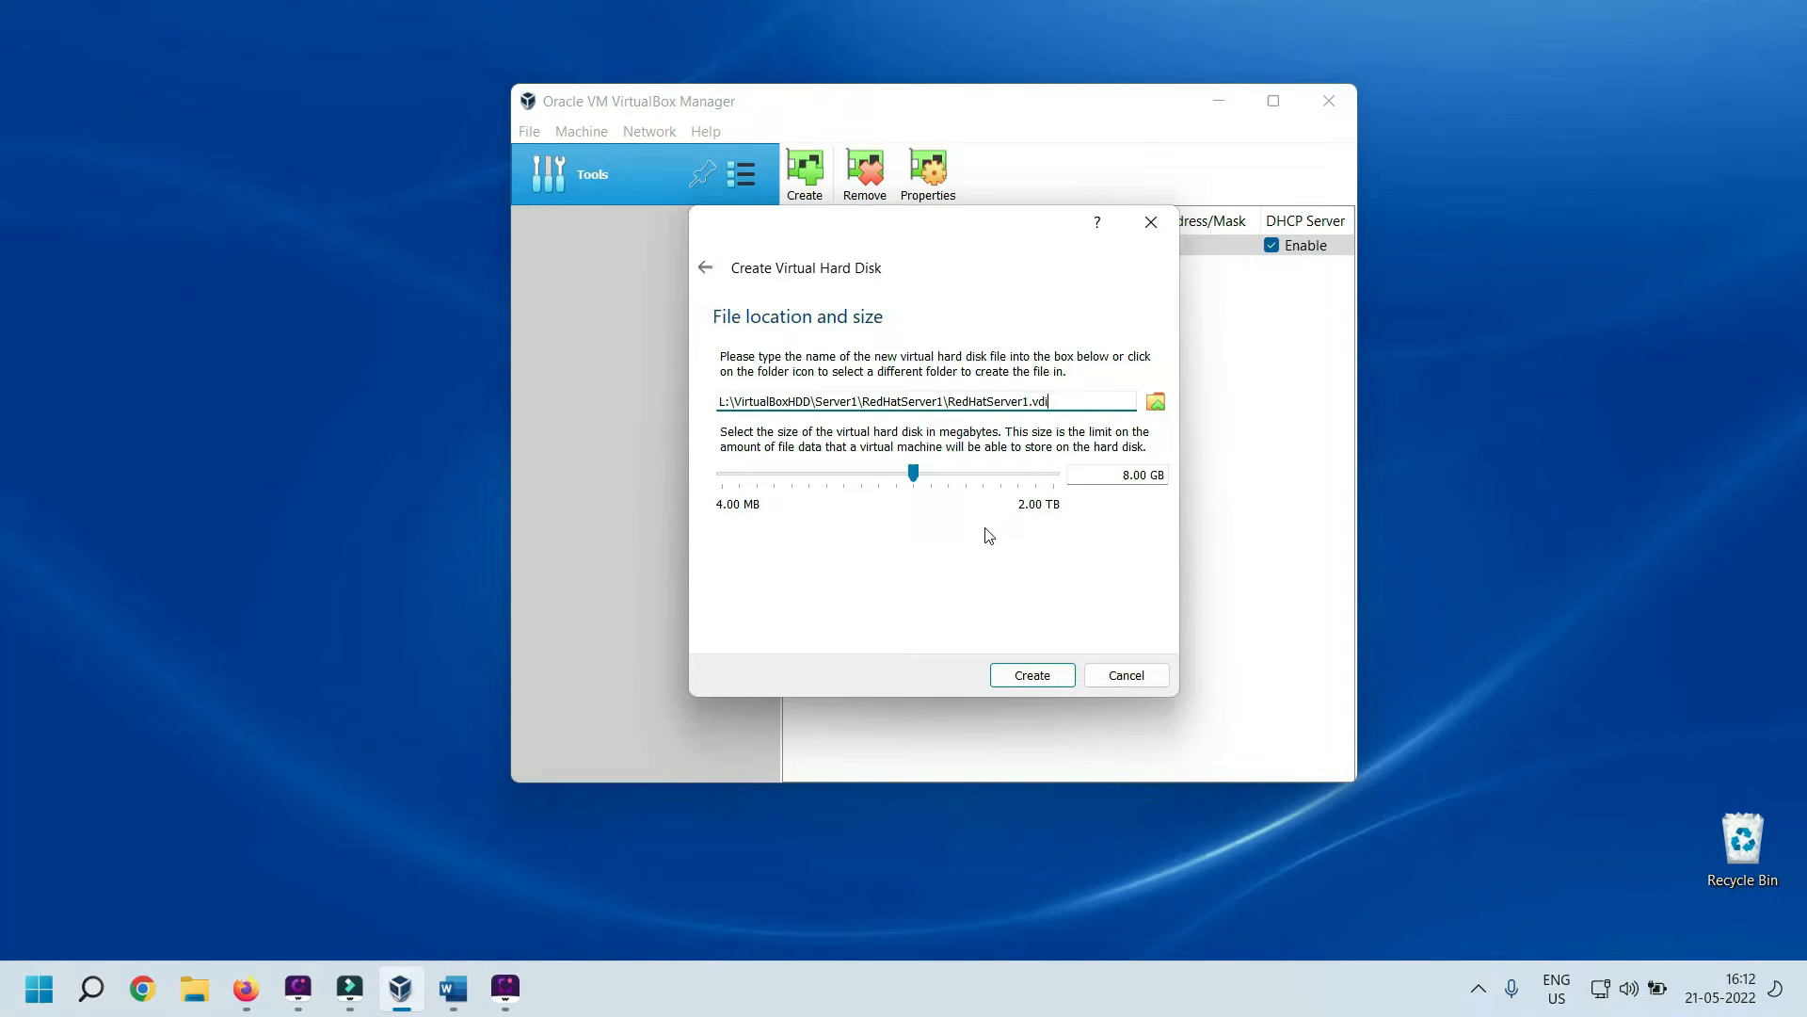
{"action": "mouse_move", "coordinate": [916, 476]}
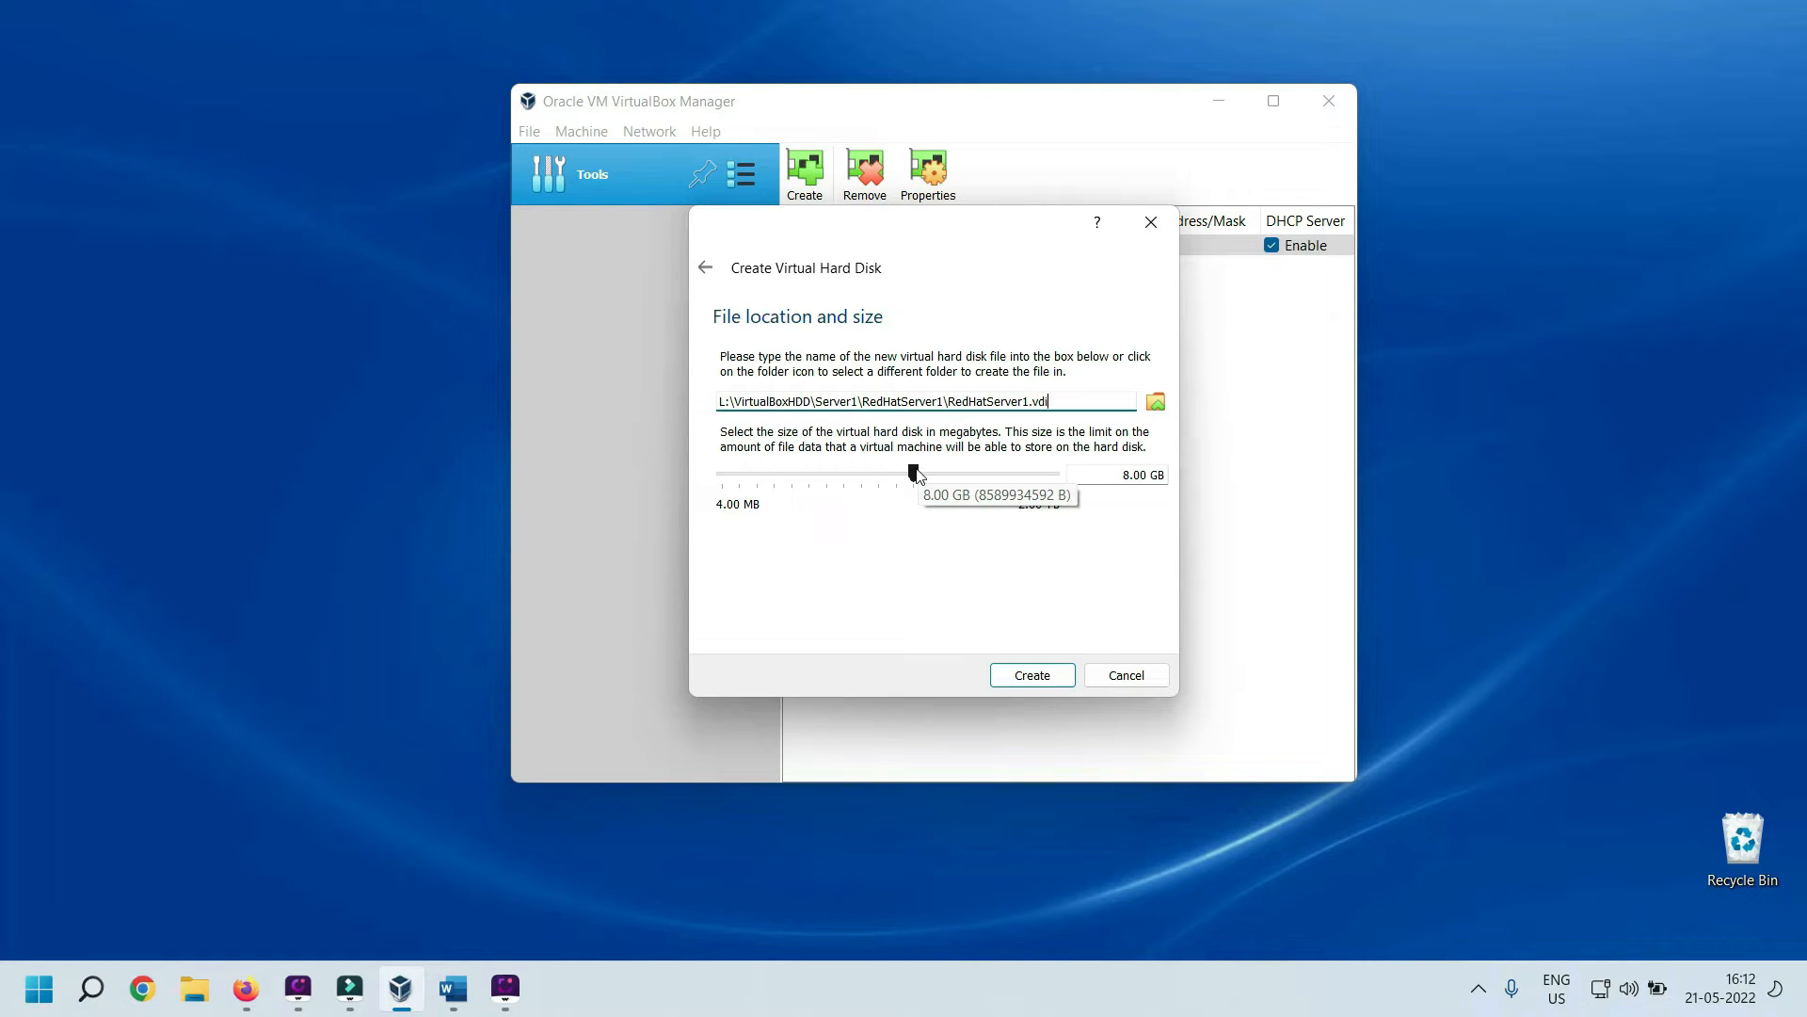
{"action": "mouse_move", "coordinate": [918, 473]}
{"action": "left_mouse_down"}
{"action": "mouse_move", "coordinate": [955, 475]}
{"action": "mouse_move", "coordinate": [940, 469]}
{"action": "left_mouse_up"}
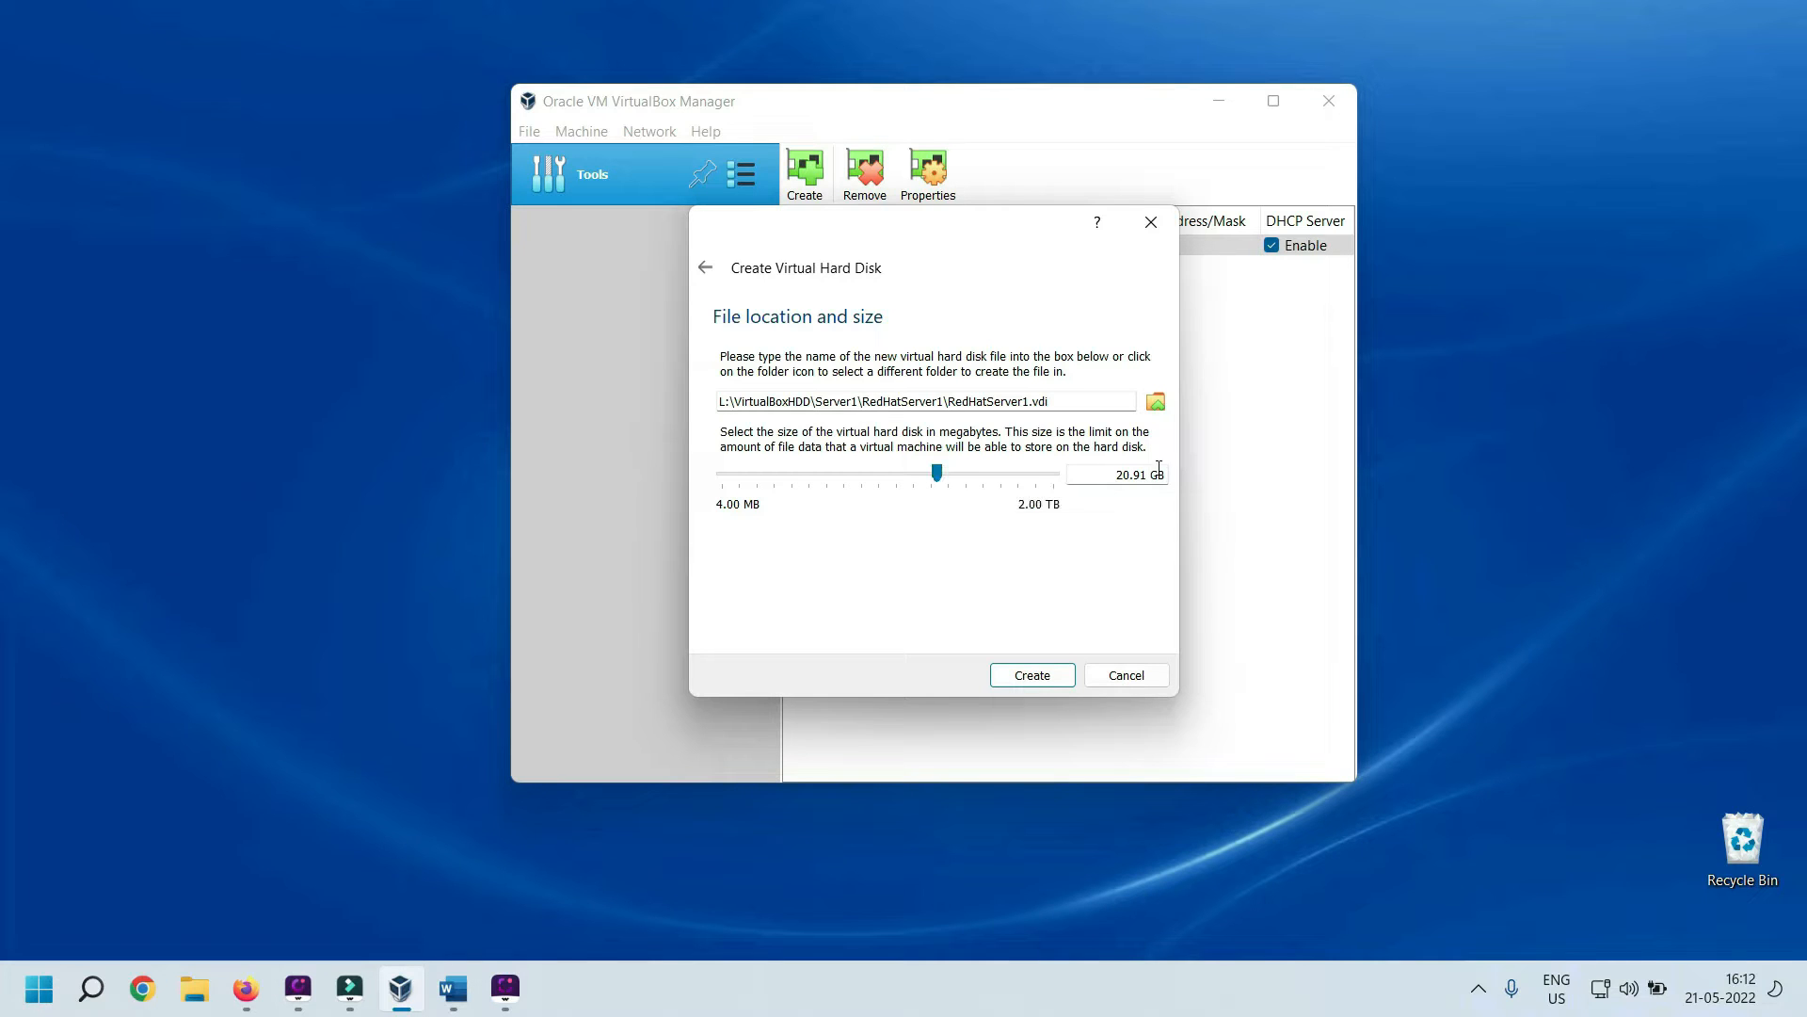
{"action": "left_click_drag", "start_coordinate": [1137, 476], "coordinate": [1148, 475]}
{"action": "type", "text": "0"}
Create the disk and machine, then review RedHatServer1's details in the manager
{"action": "left_click", "coordinate": [1050, 680]}
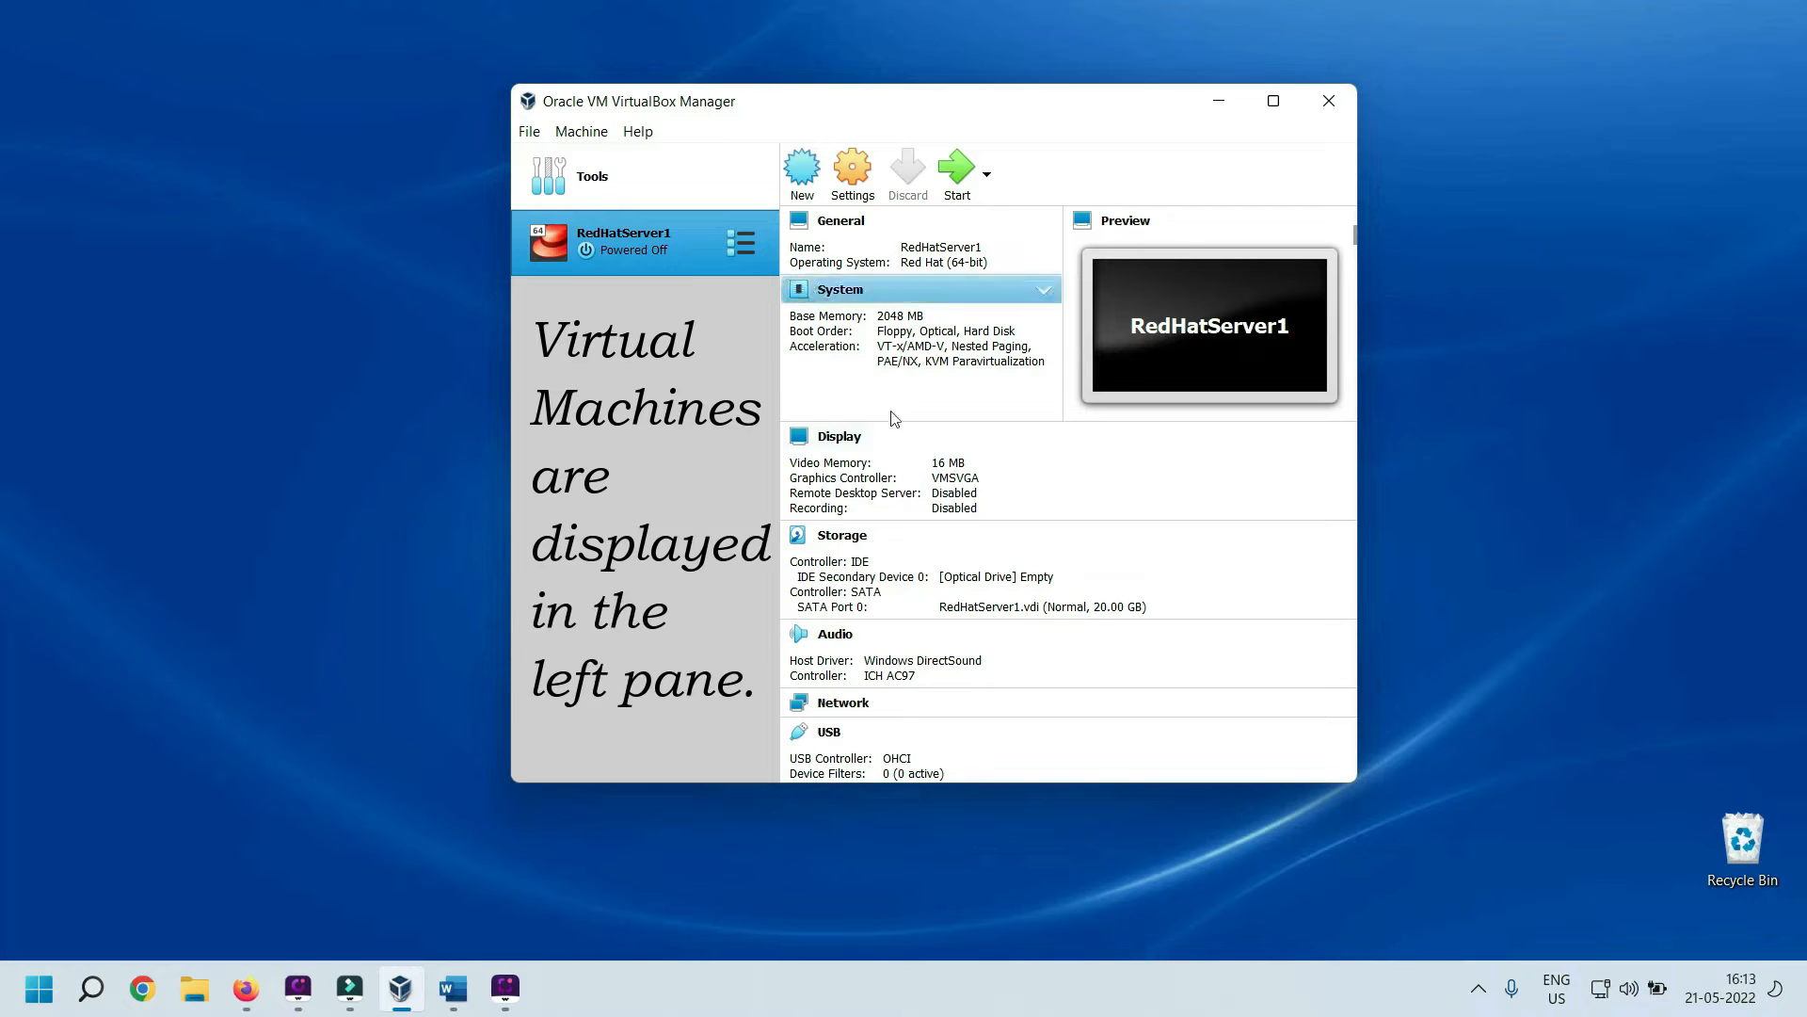
{"action": "left_click", "coordinate": [1352, 777]}
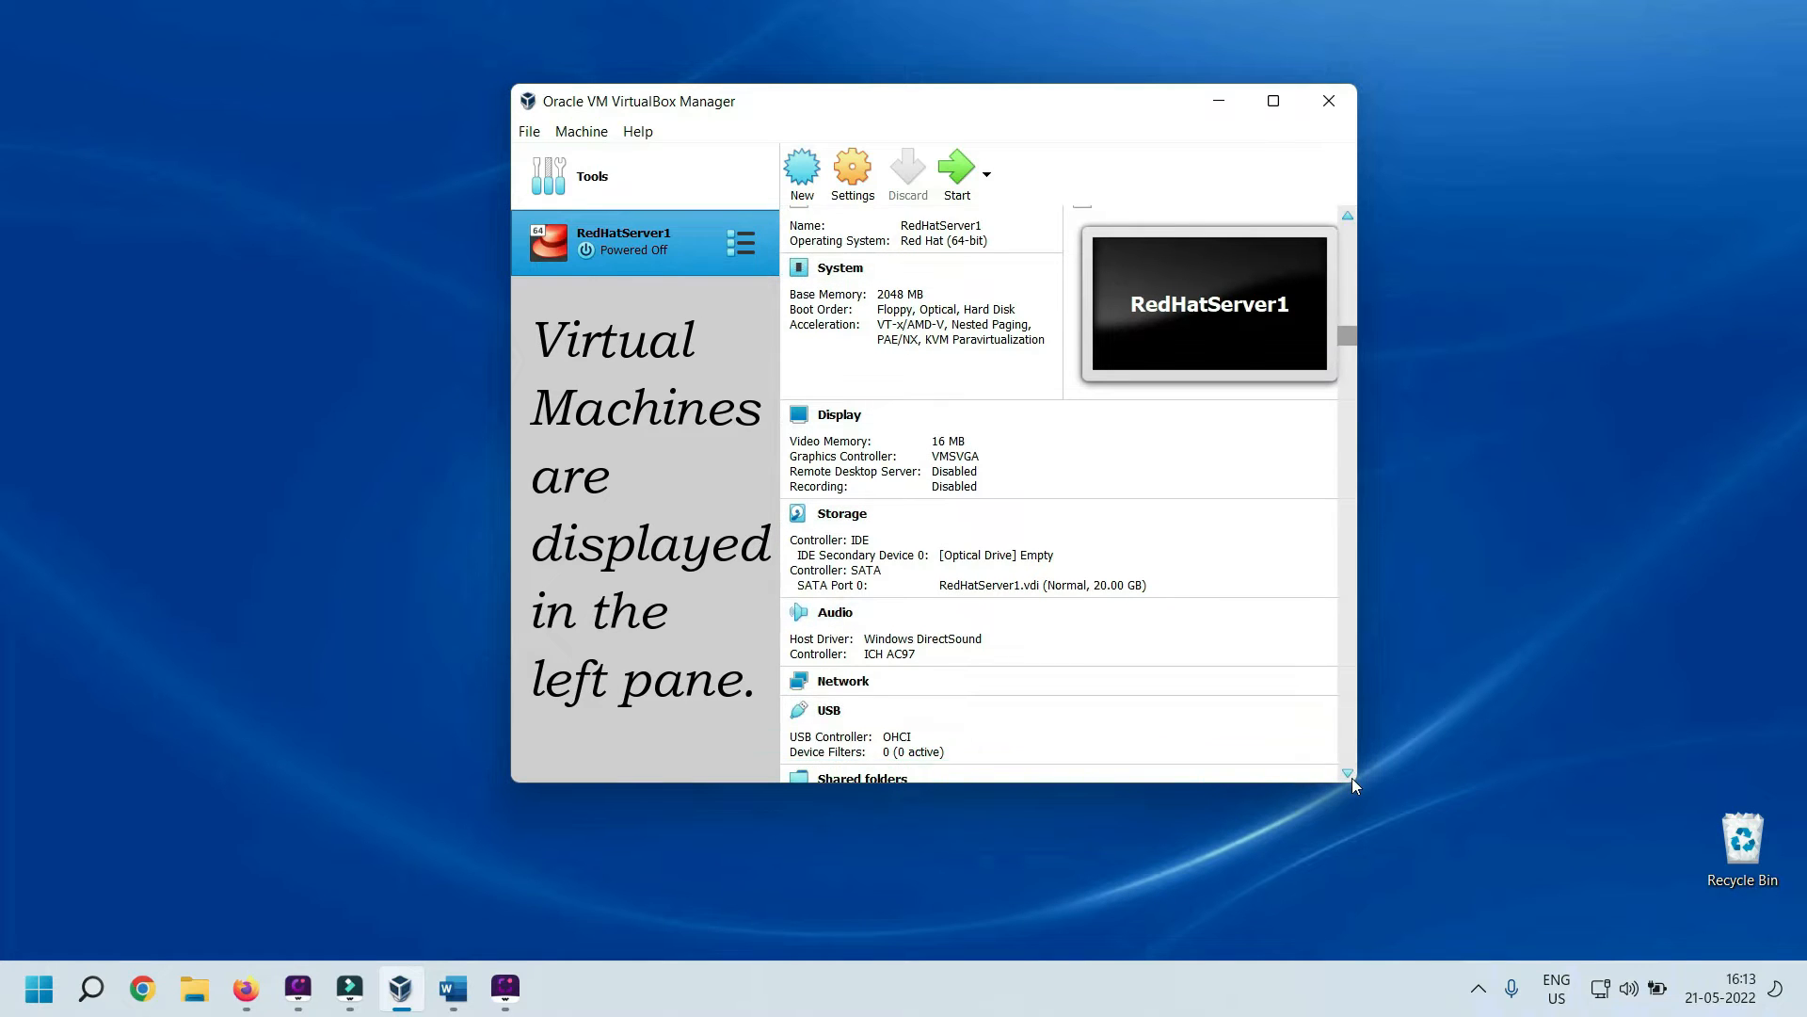
{"action": "left_click", "coordinate": [1352, 777]}
{"action": "scroll", "coordinate": [1218, 655], "scroll_direction": "down", "scroll_amount": 1}
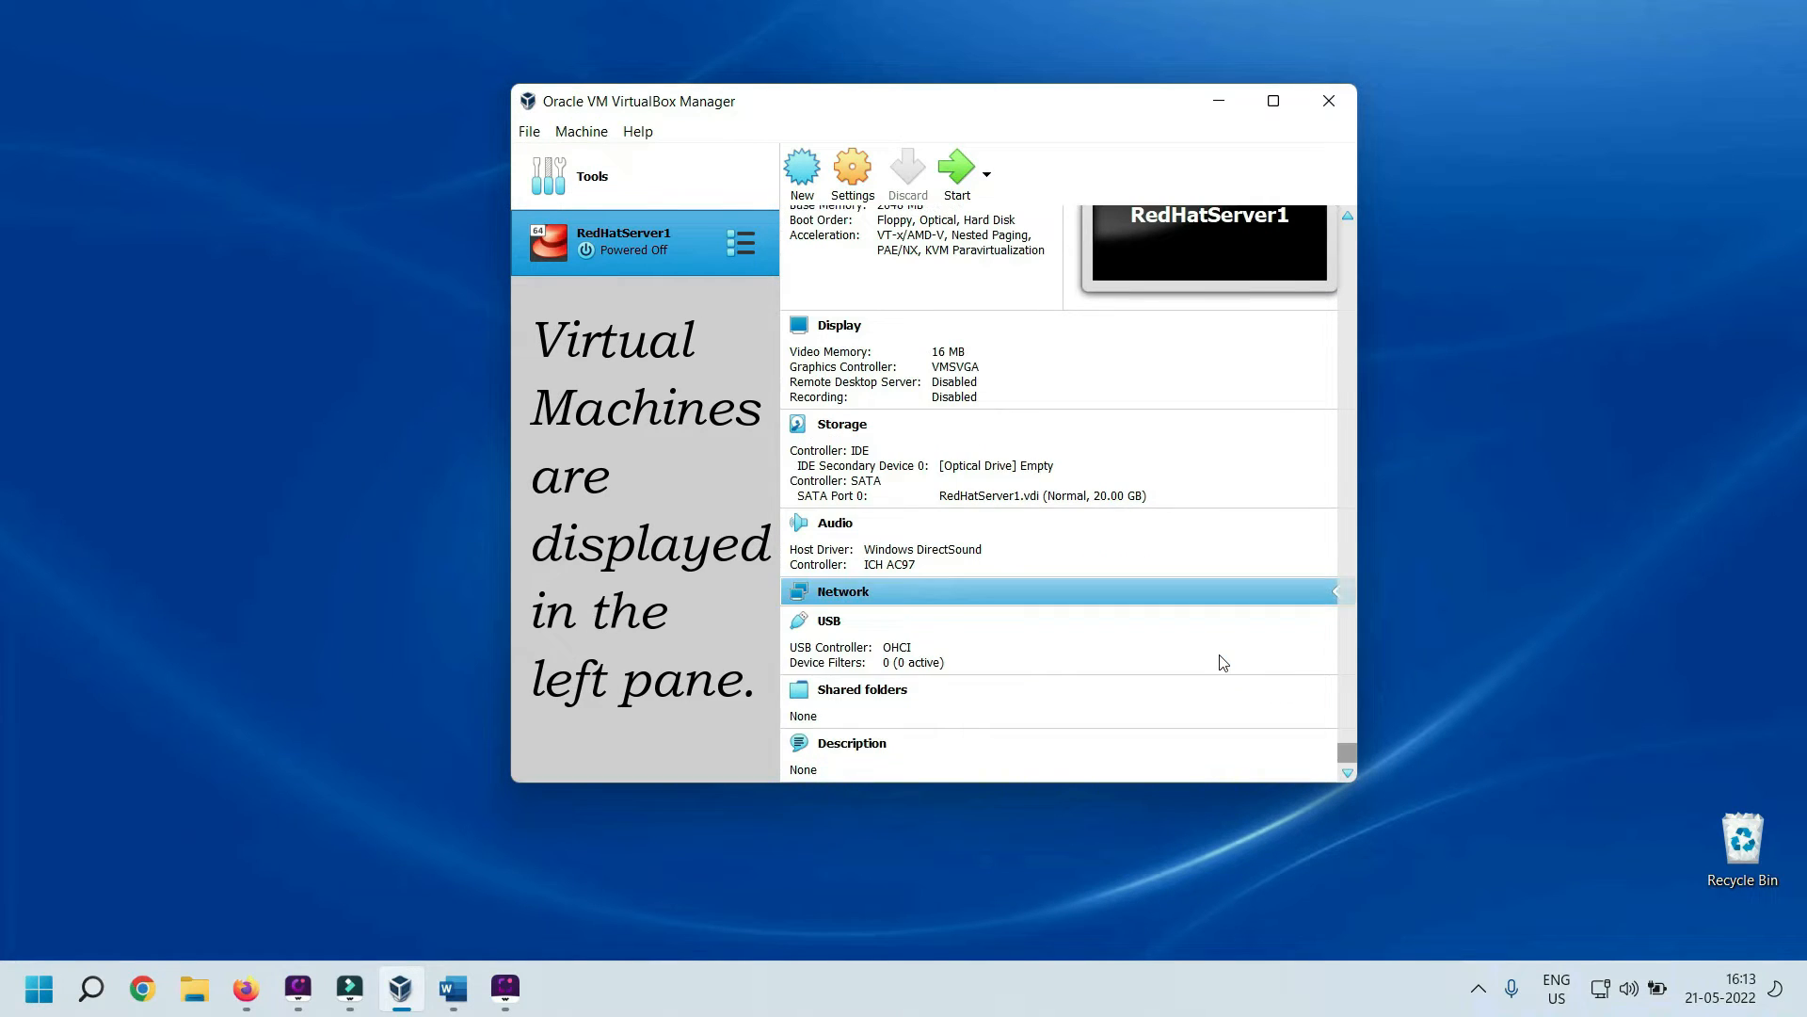
{"action": "scroll", "coordinate": [1352, 566], "scroll_direction": "up", "scroll_amount": 1}
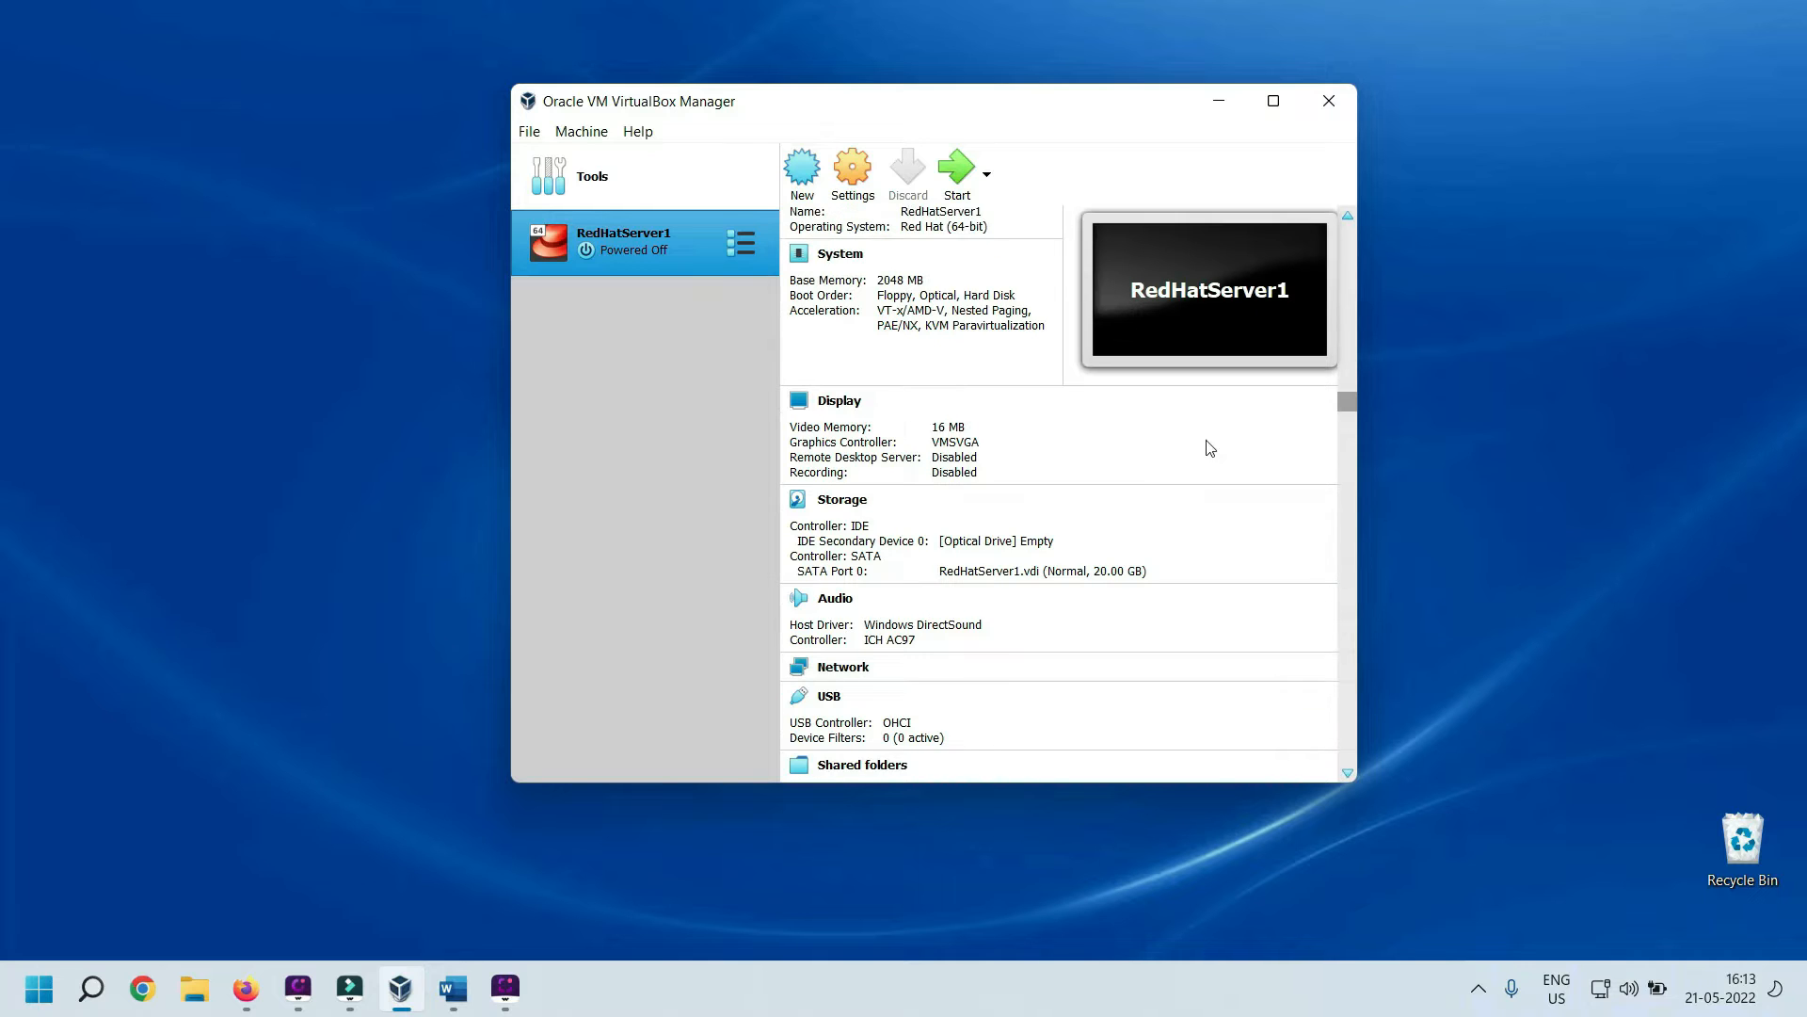
{"action": "scroll", "coordinate": [1203, 436], "scroll_direction": "up", "scroll_amount": 1}
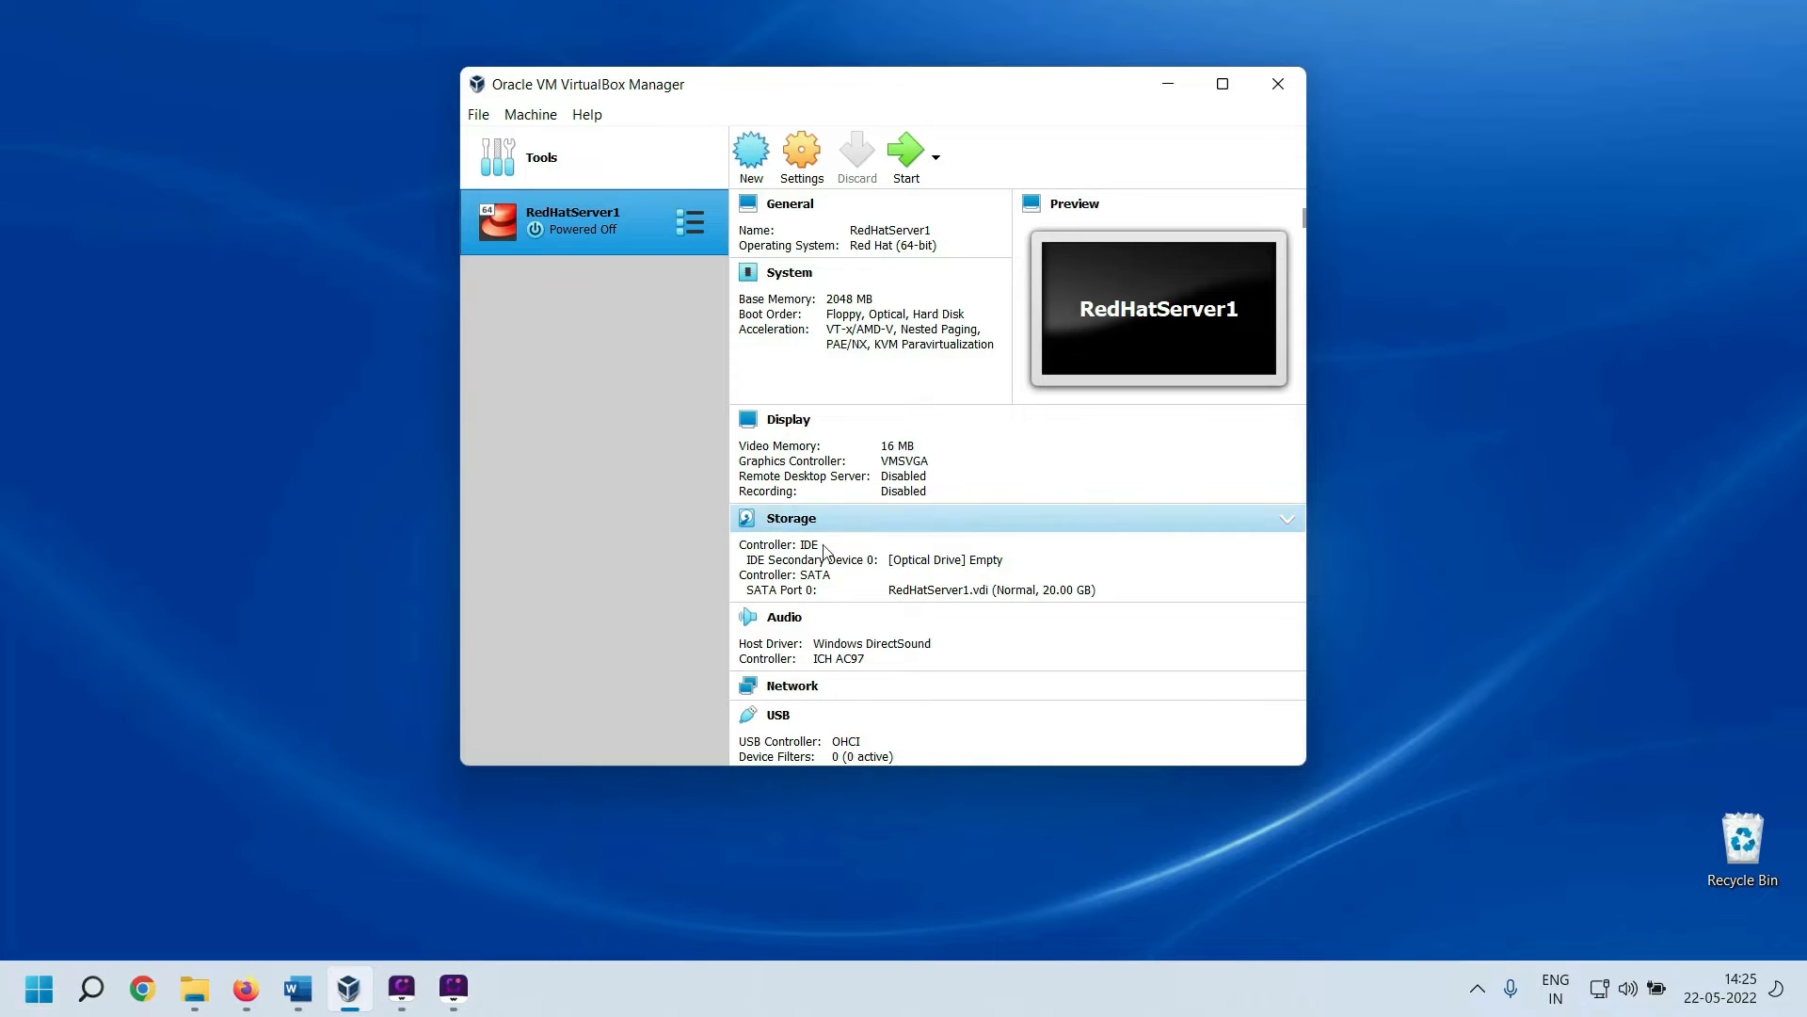
{"action": "left_click", "coordinate": [971, 572]}
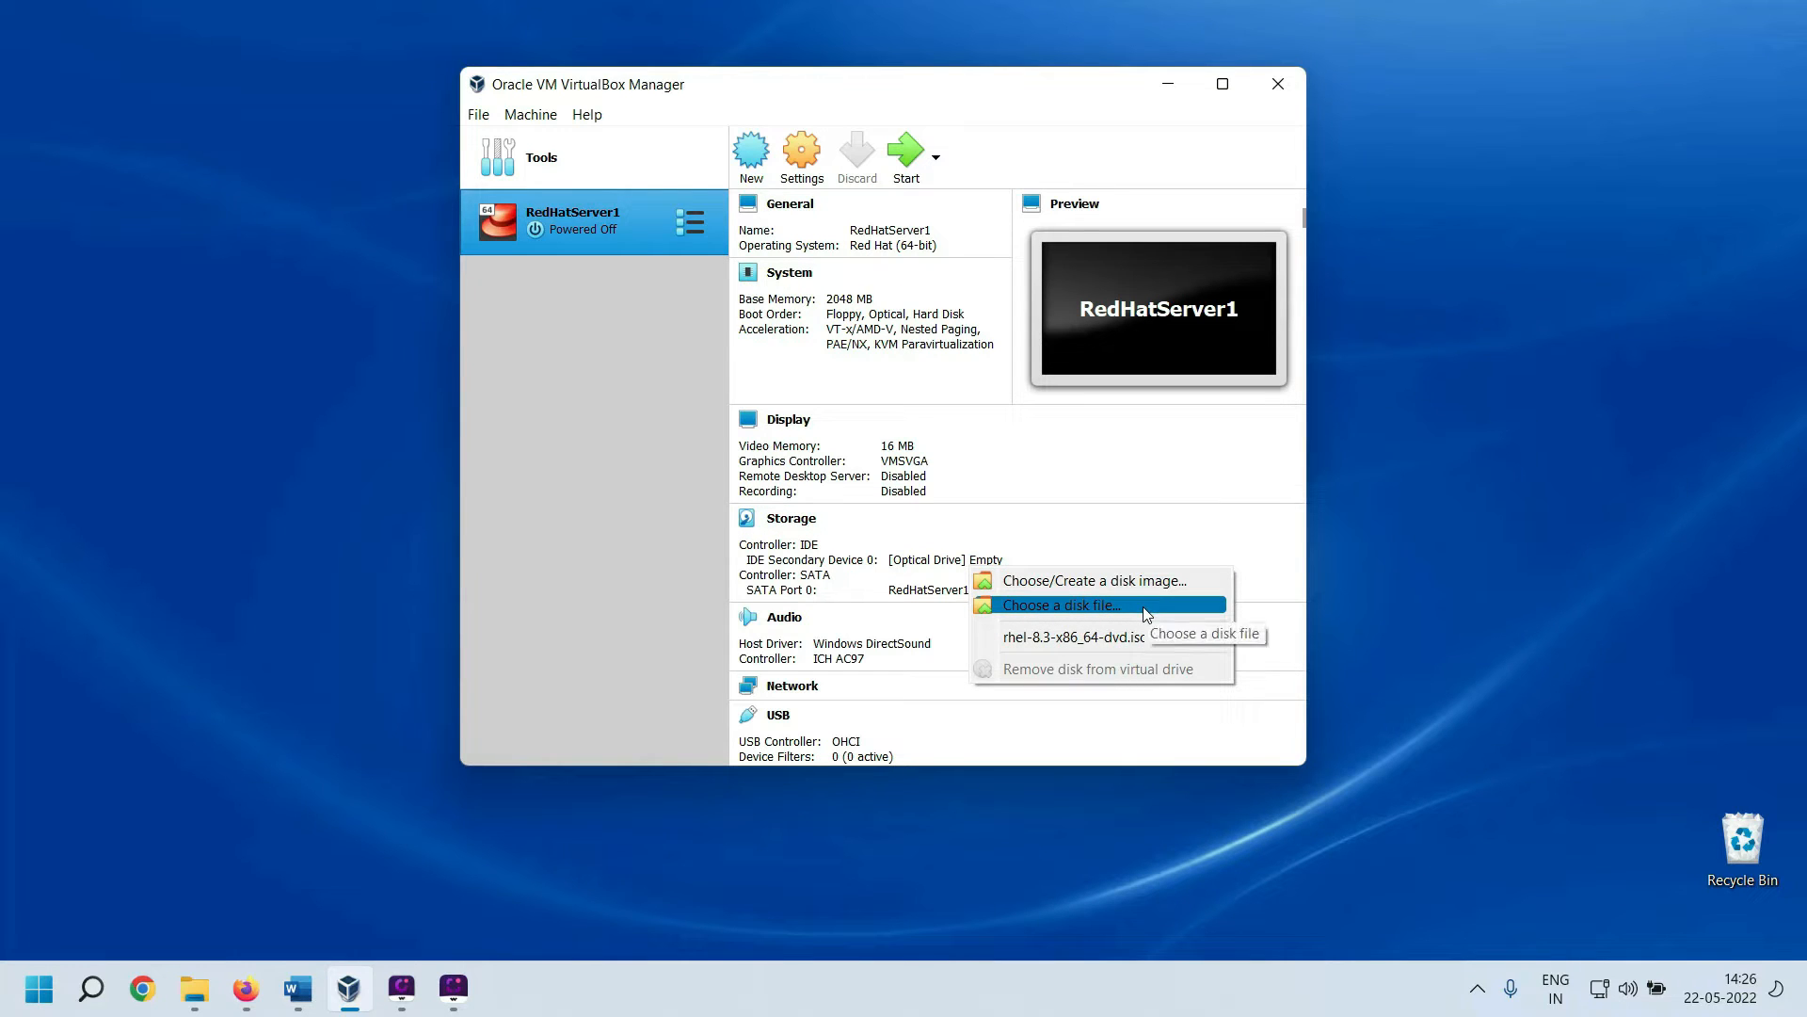
{"action": "left_click", "coordinate": [1147, 614]}
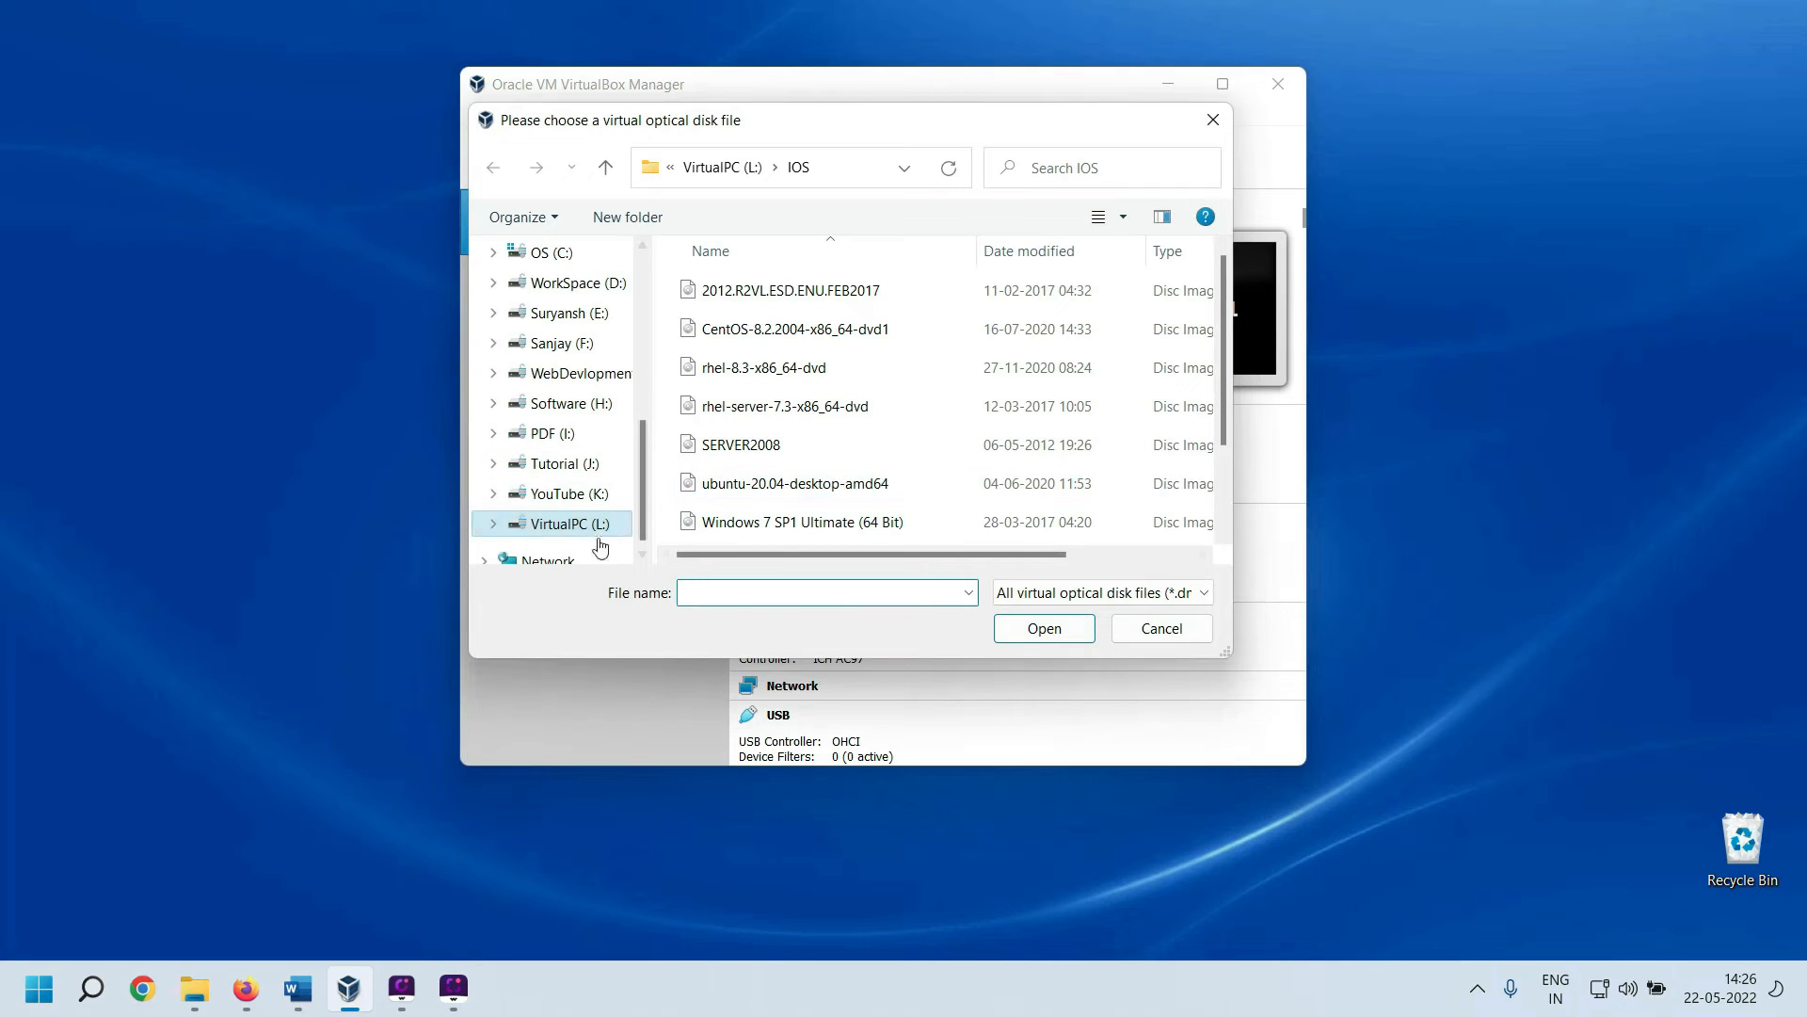
{"action": "scroll", "coordinate": [827, 452], "scroll_direction": "down", "scroll_amount": 1}
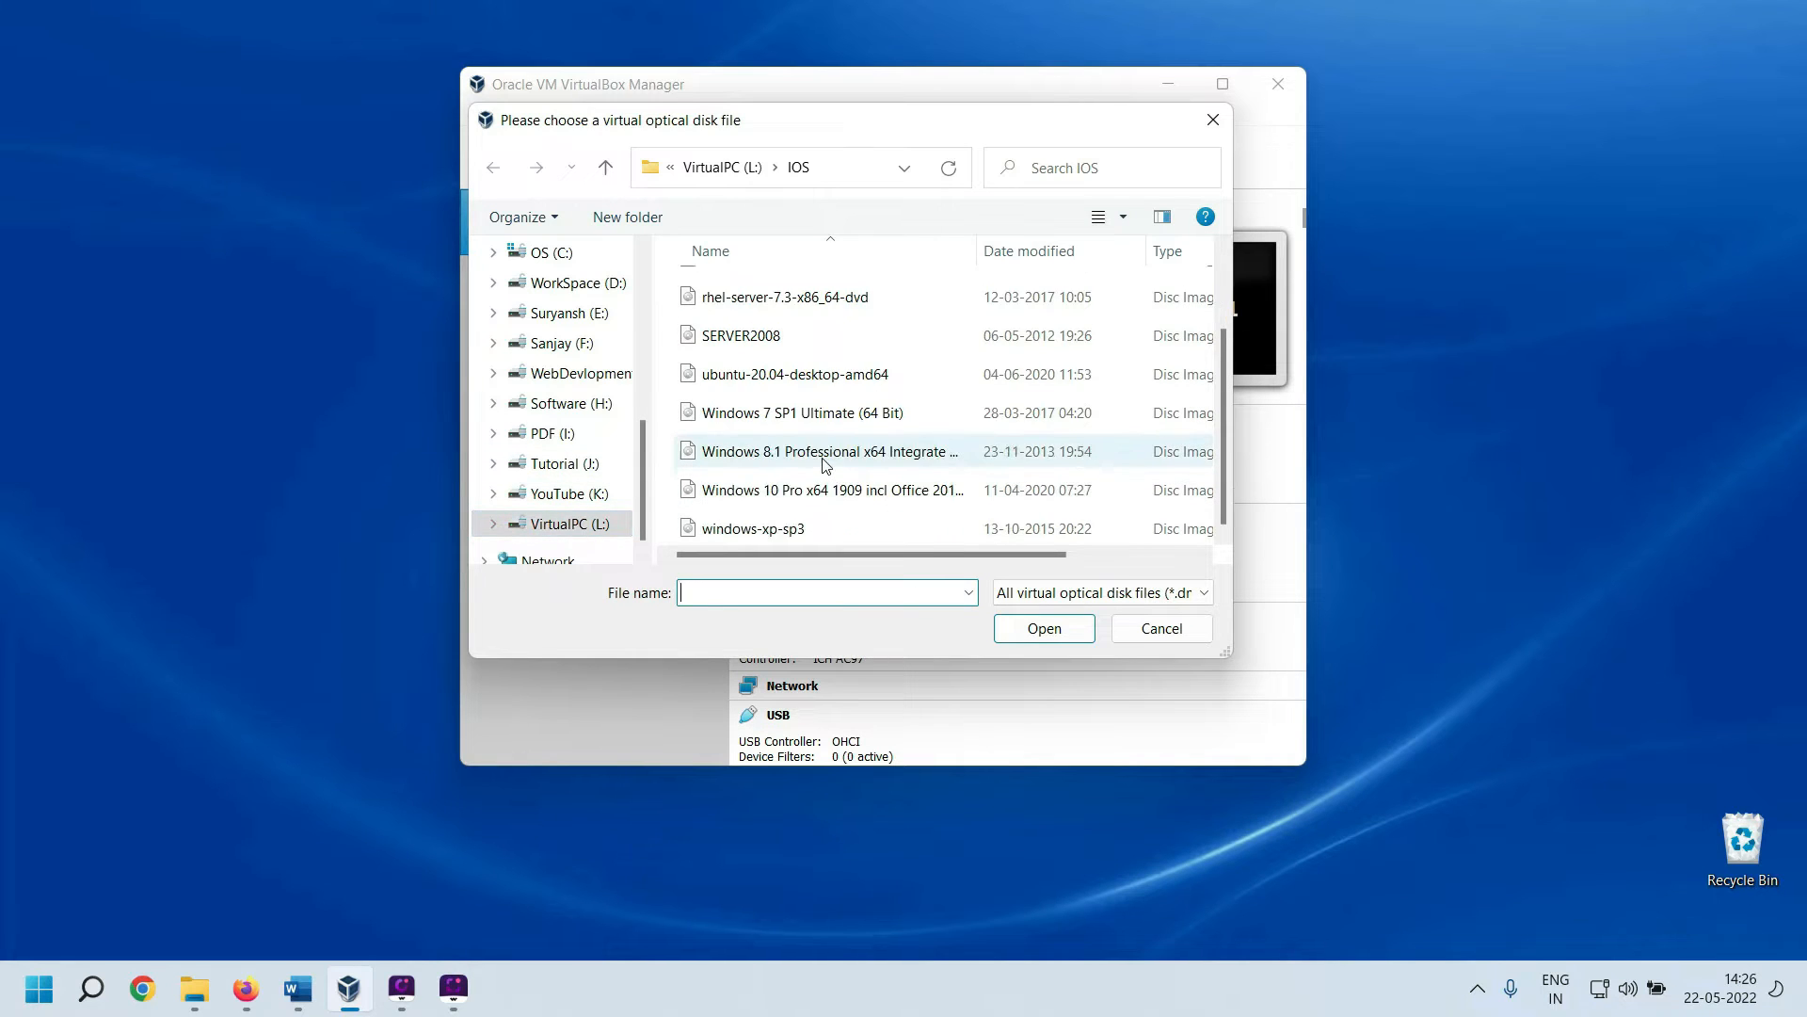
{"action": "scroll", "coordinate": [818, 395], "scroll_direction": "up", "scroll_amount": 1}
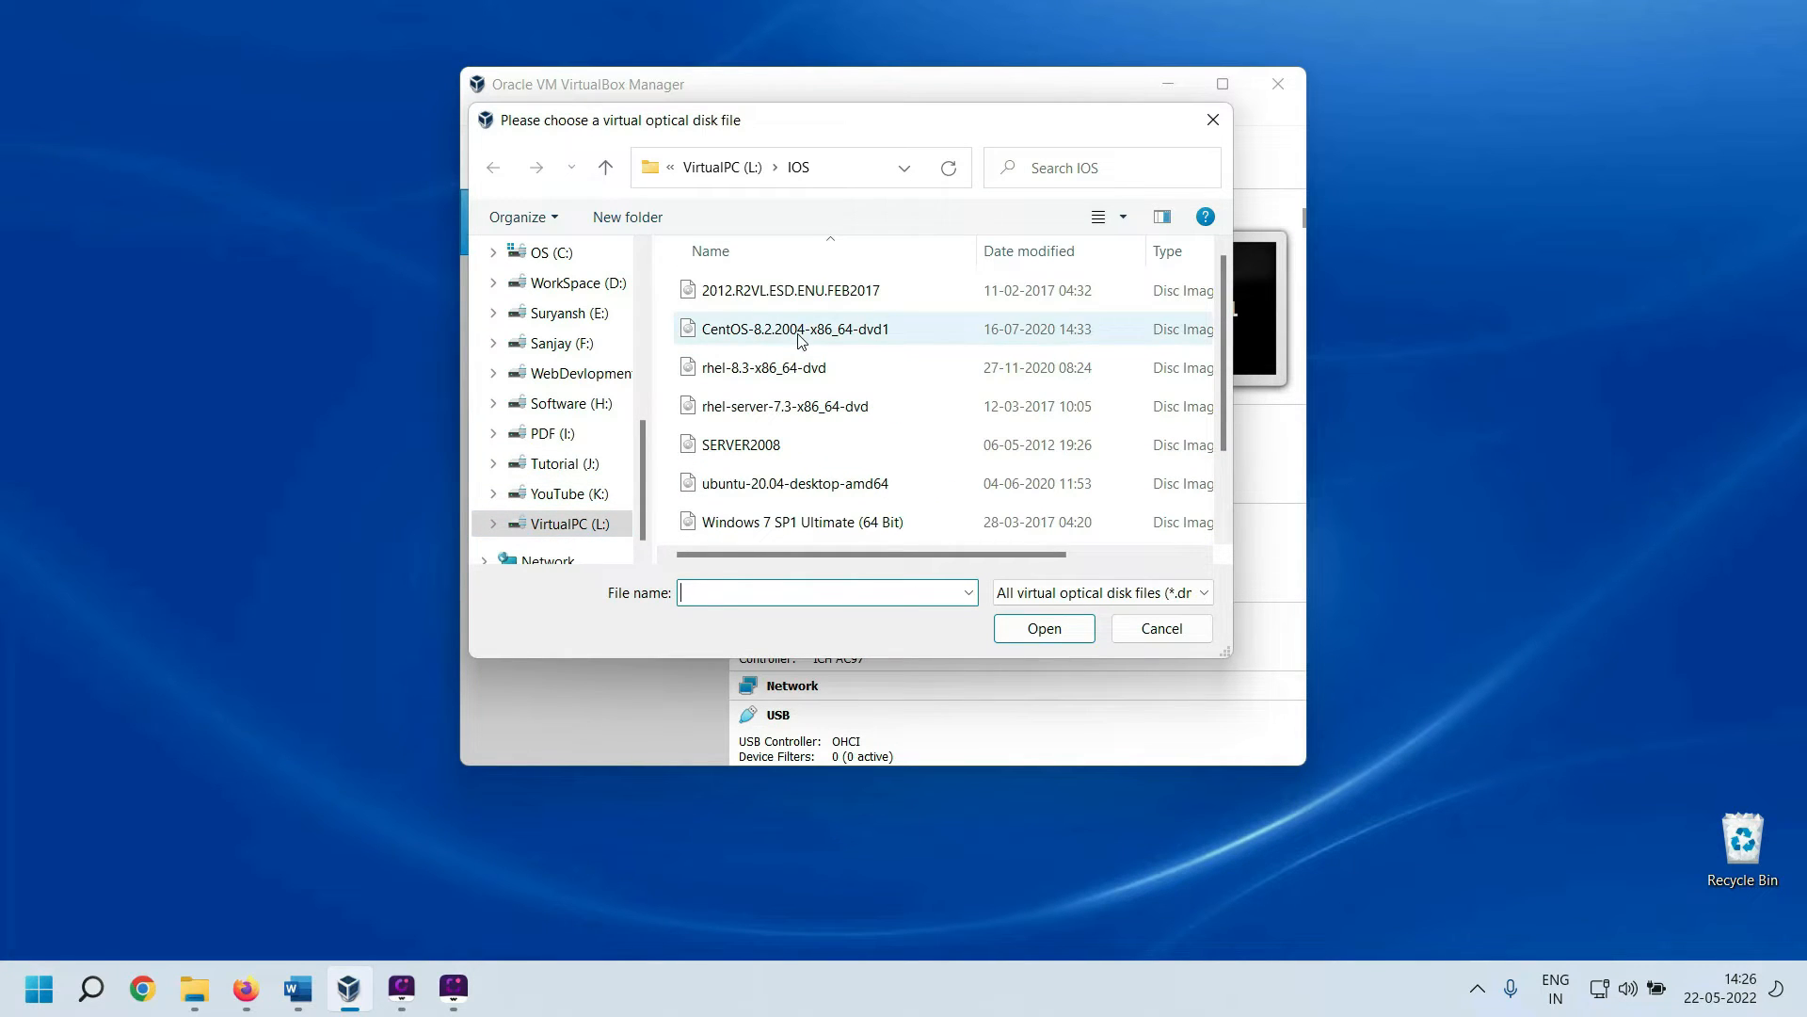
{"action": "left_click", "coordinate": [791, 370]}
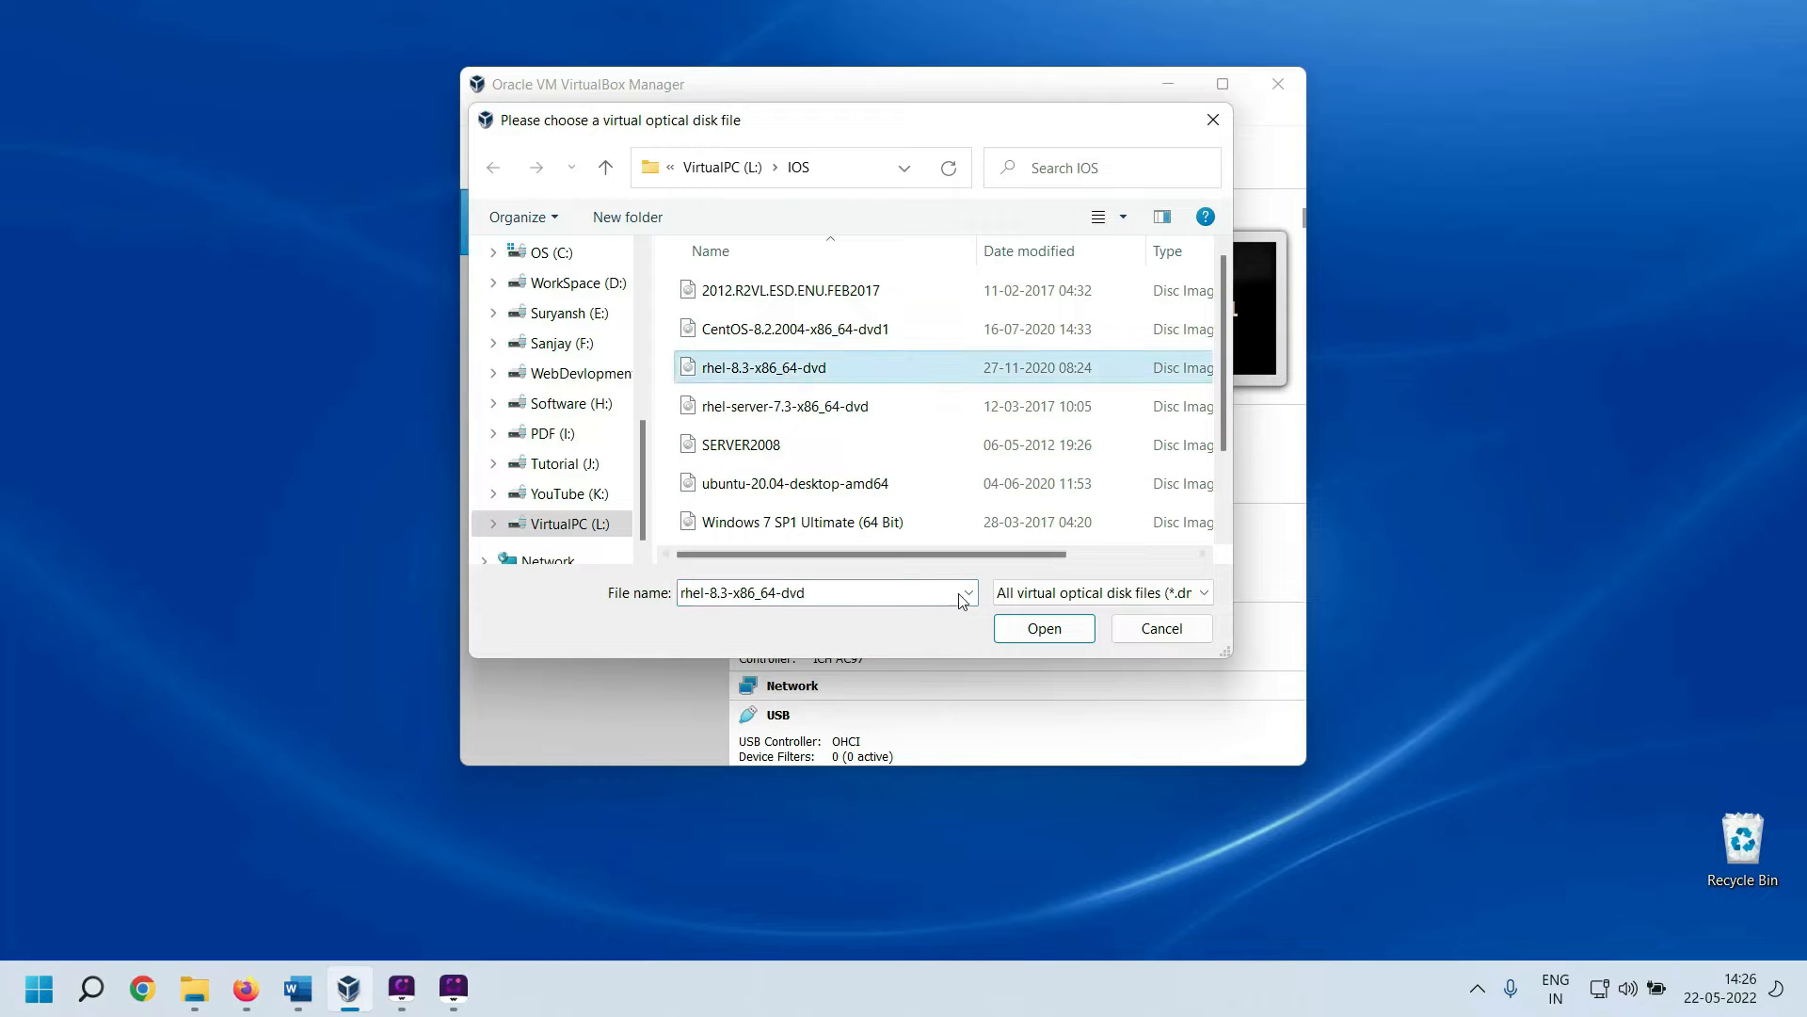
{"action": "left_click", "coordinate": [1047, 634]}
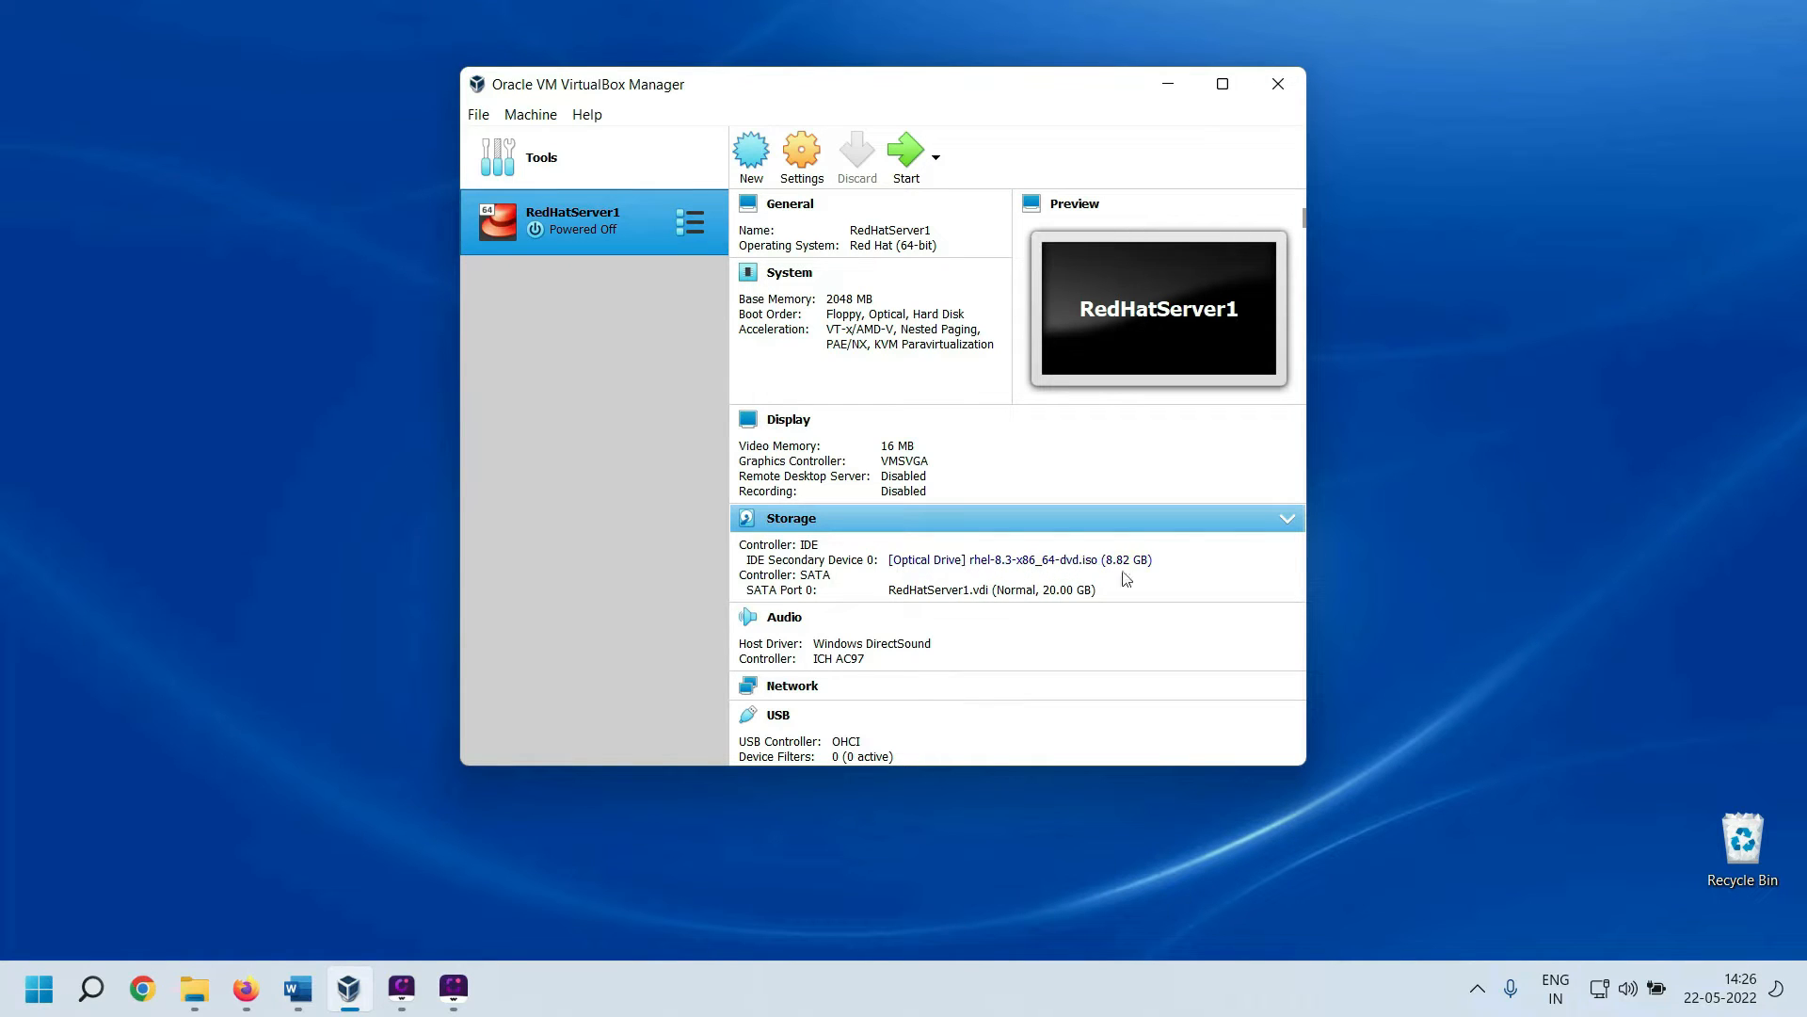
Boot RedHatServer1 to the RHEL 8.3 menu, power it off, and minimize VirtualBox Manager
{"action": "left_click", "coordinate": [916, 168]}
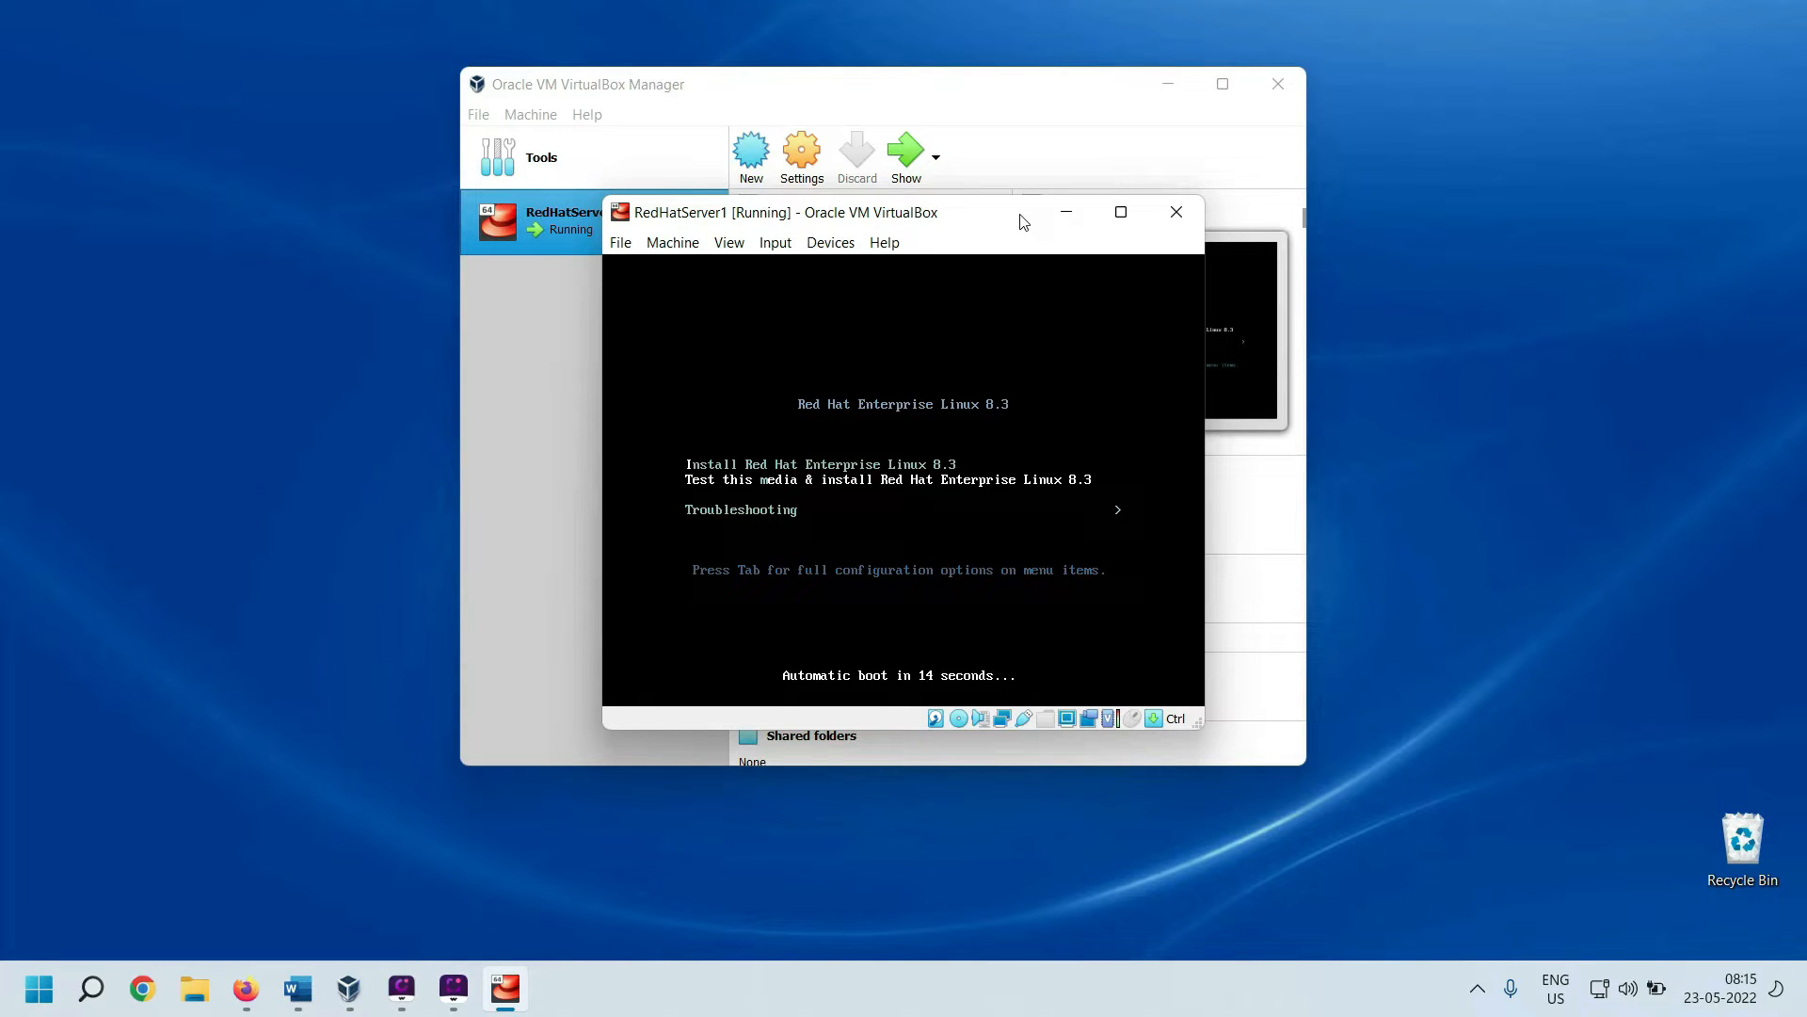
{"action": "left_click", "coordinate": [1179, 211]}
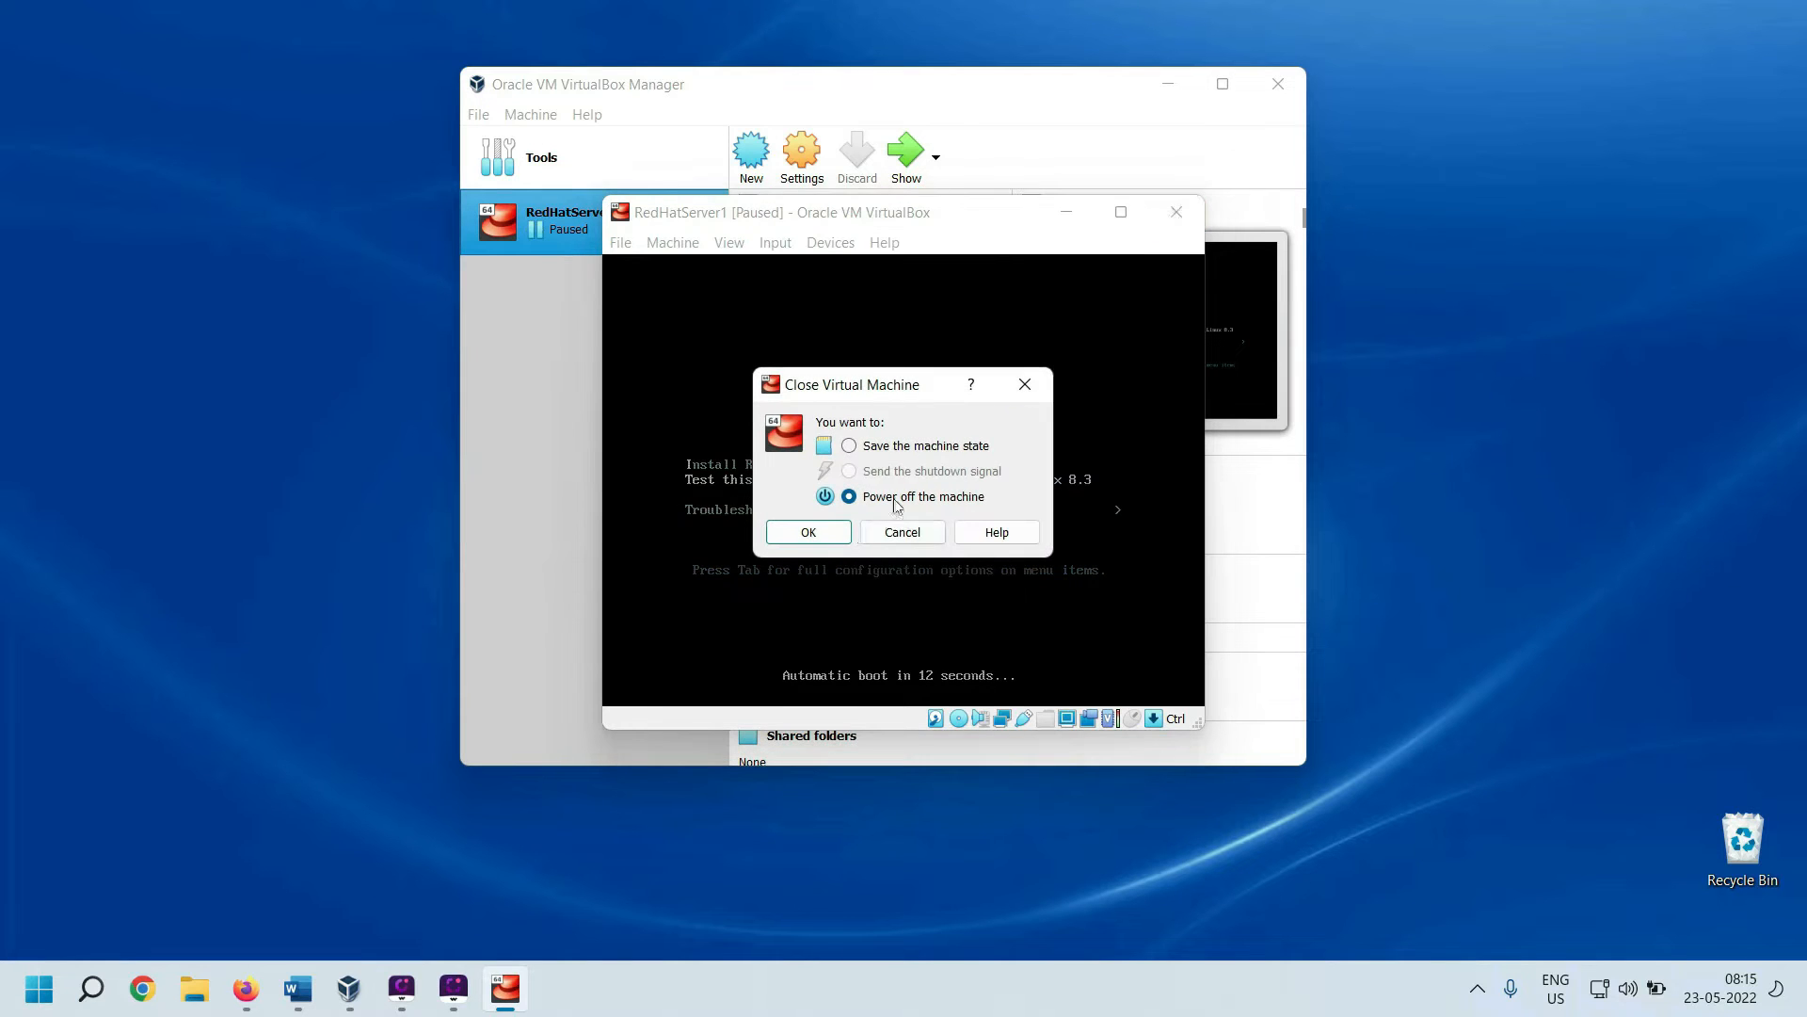
{"action": "left_click", "coordinate": [809, 532]}
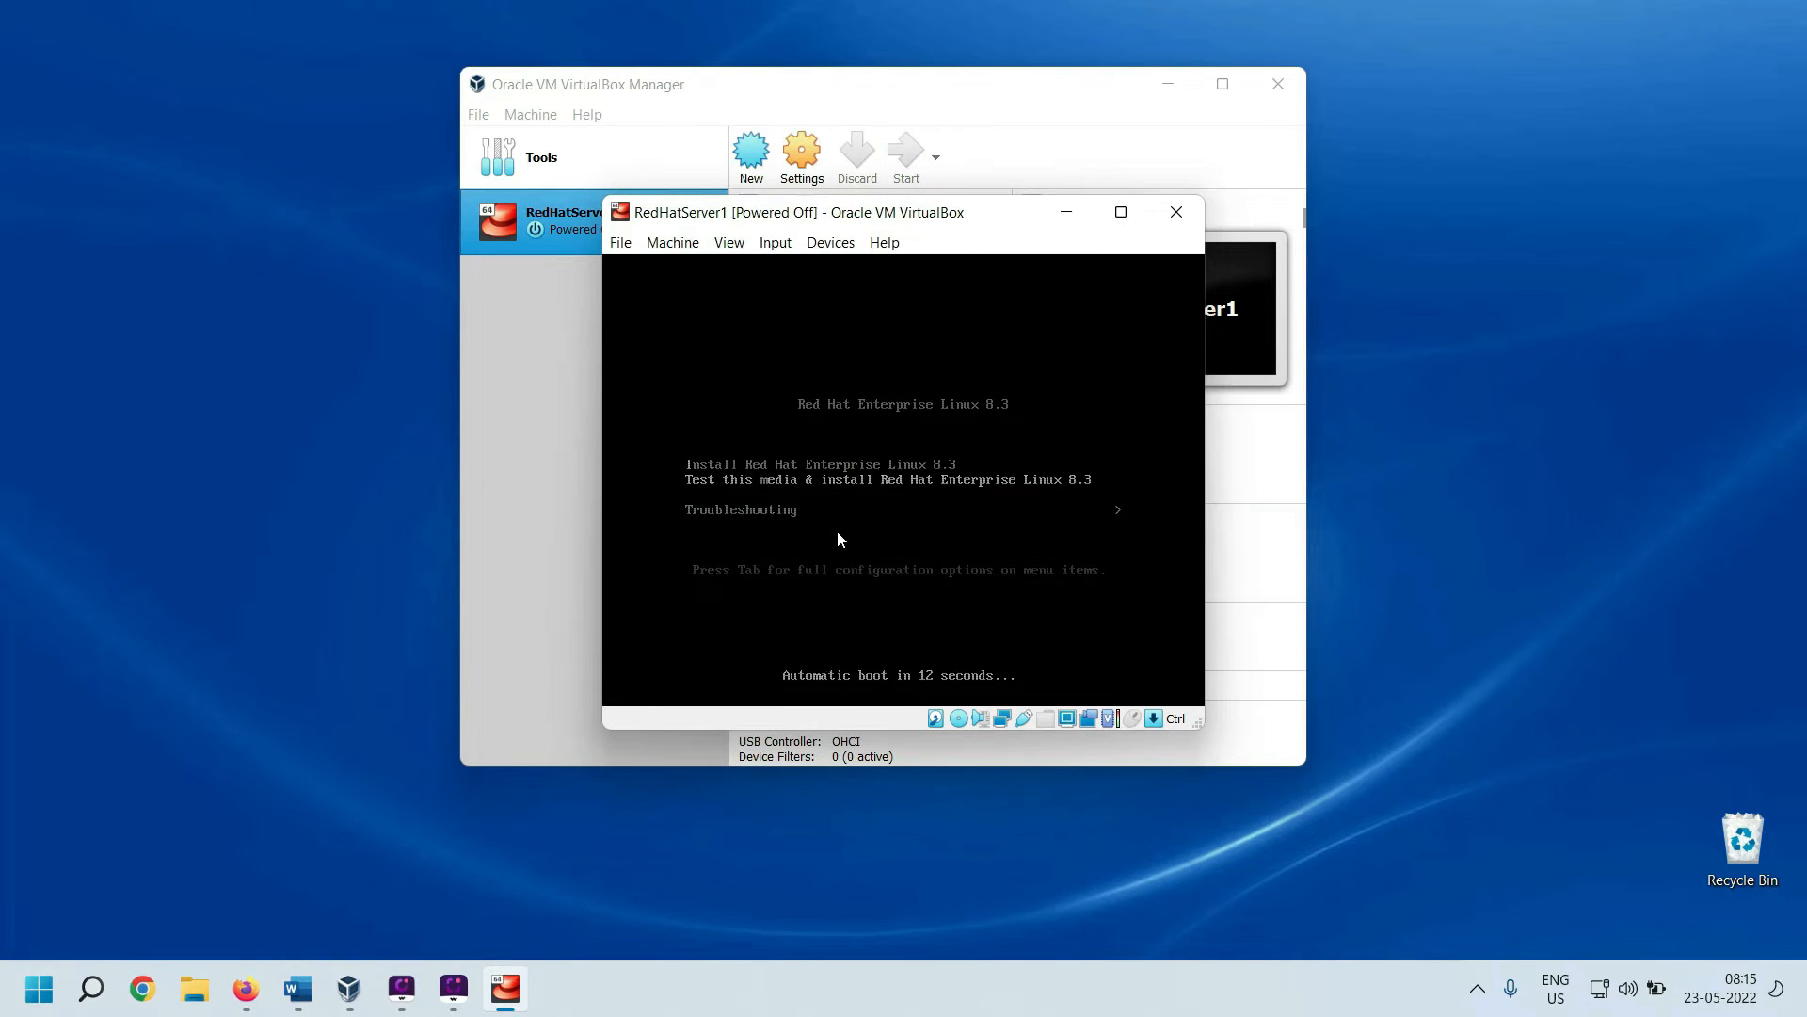
{"action": "left_click", "coordinate": [1170, 84]}
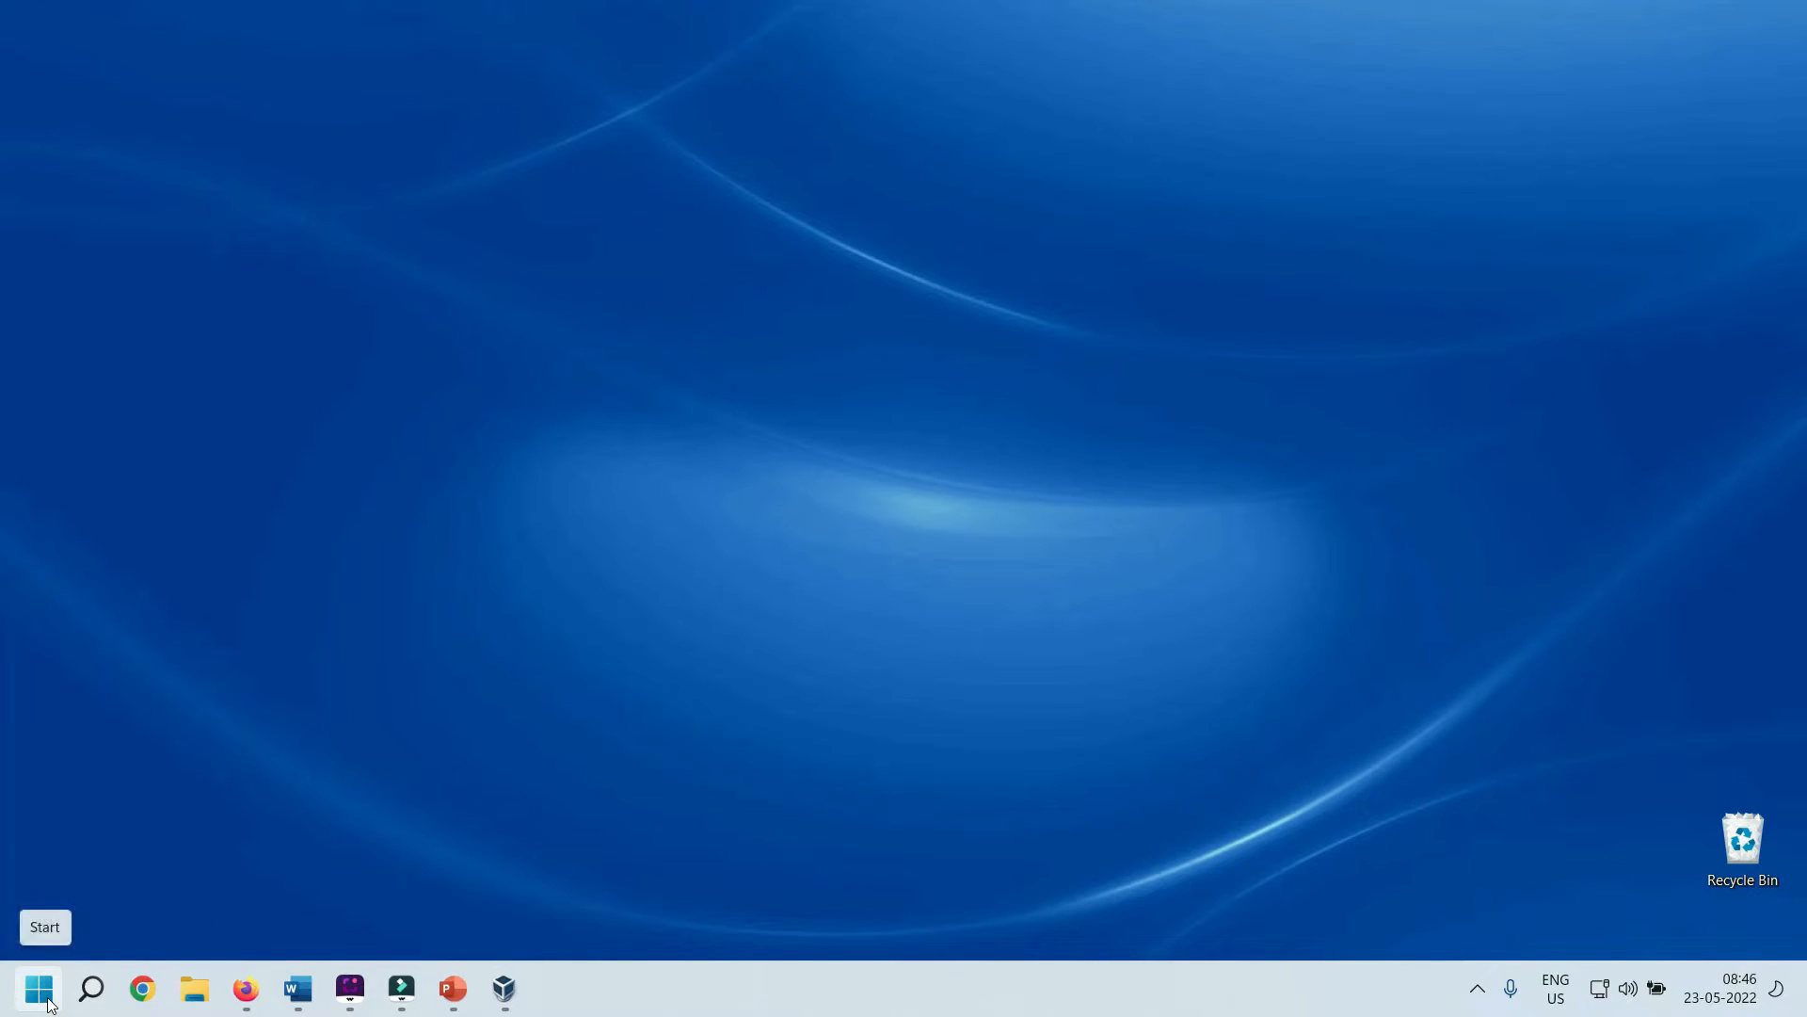
Launch VMware Workstation Pro from a 'vmw' Start menu search
{"action": "left_click", "coordinate": [49, 1004]}
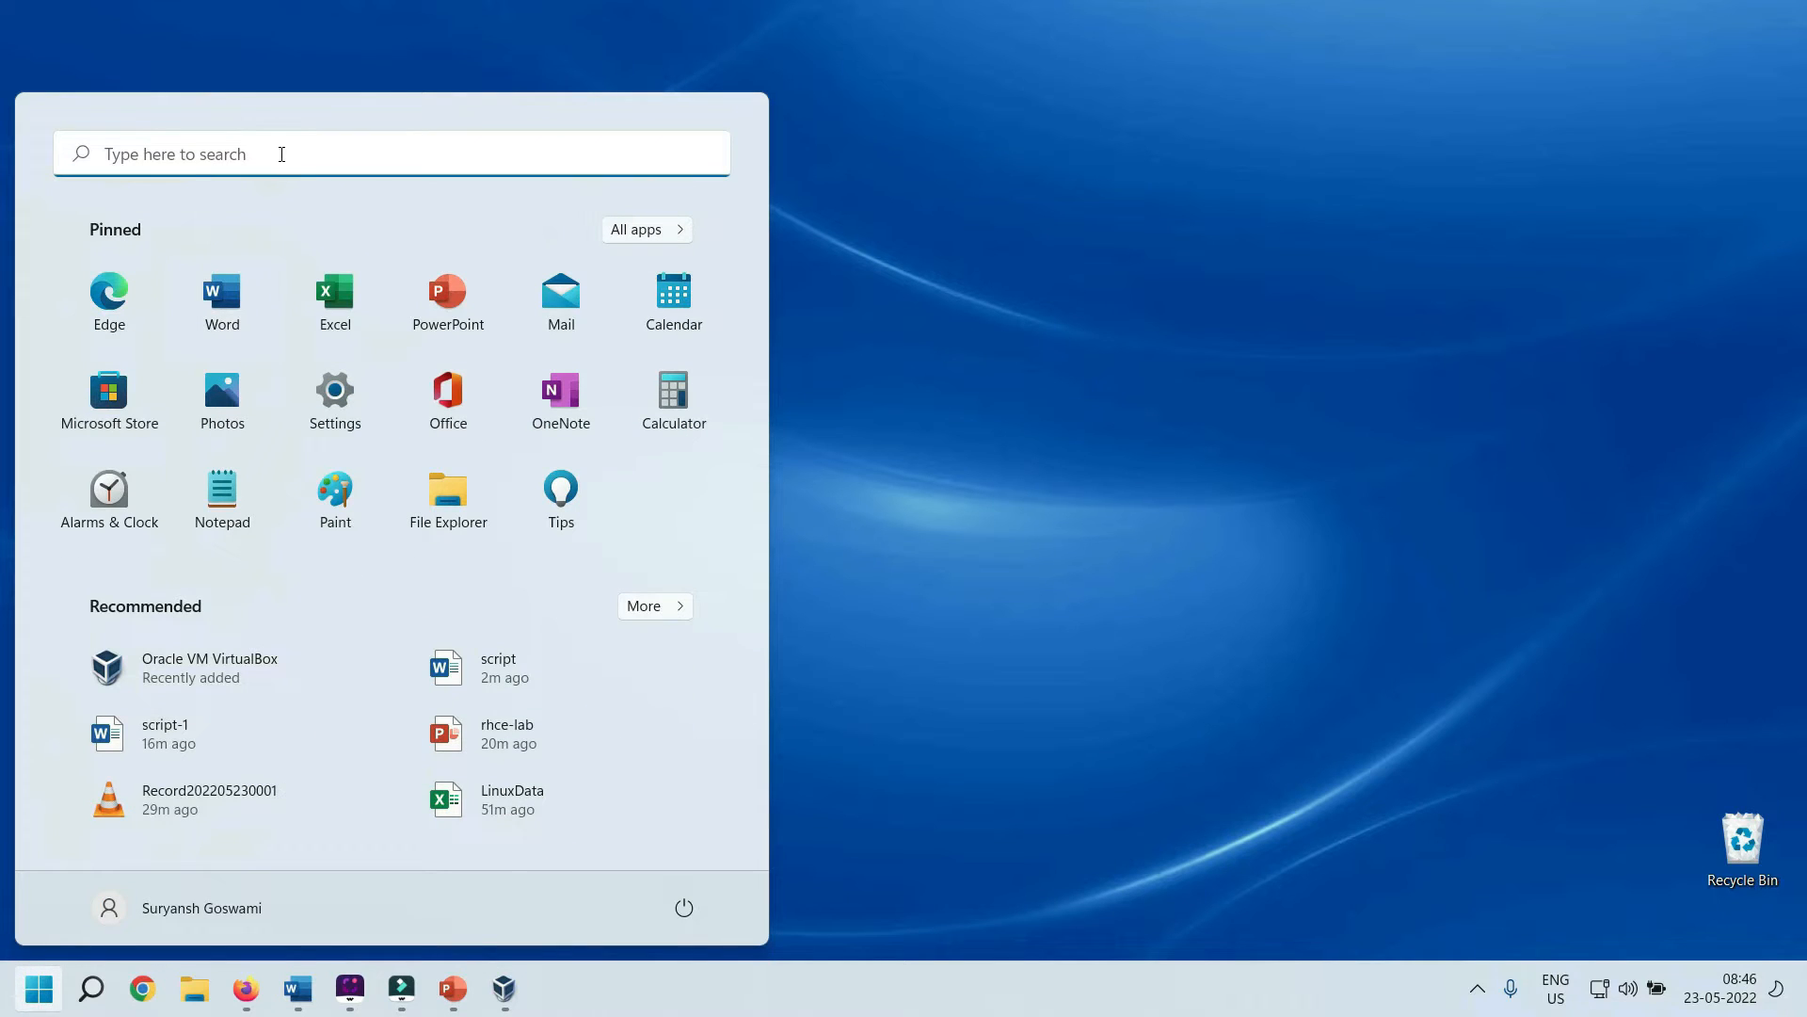
{"action": "left_click", "coordinate": [281, 155]}
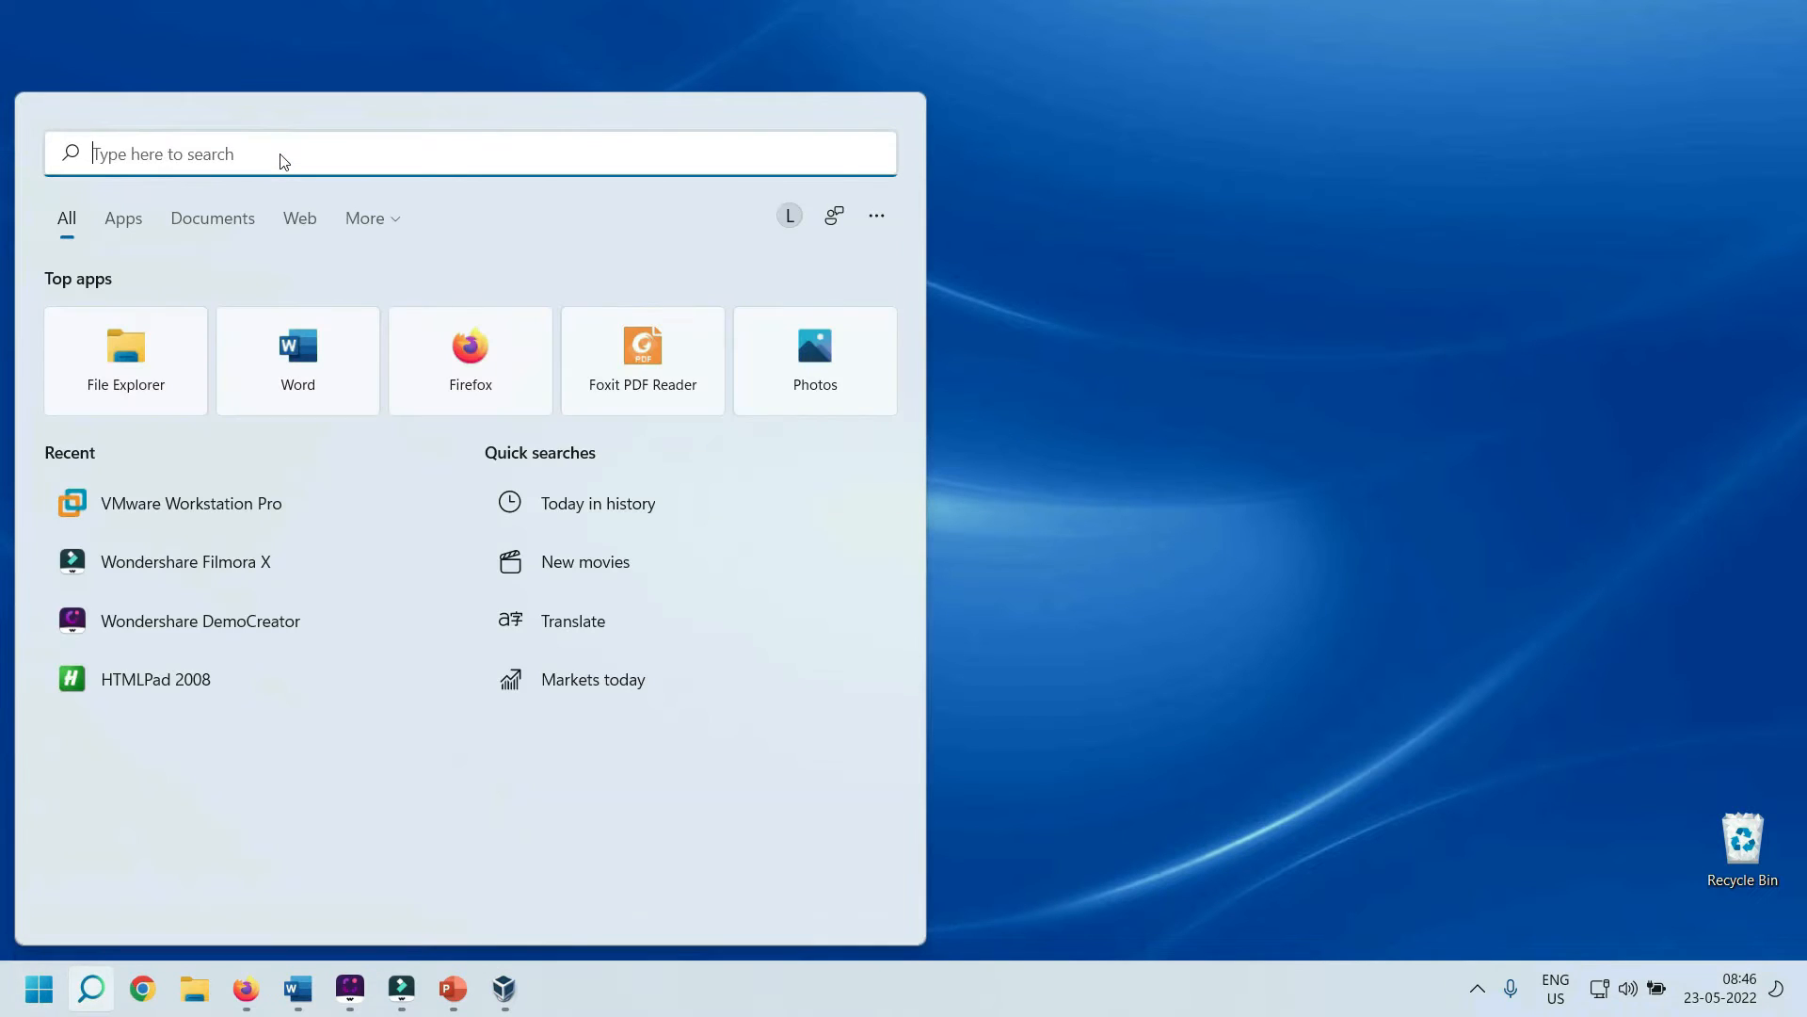
{"action": "type", "text": "vmw"}
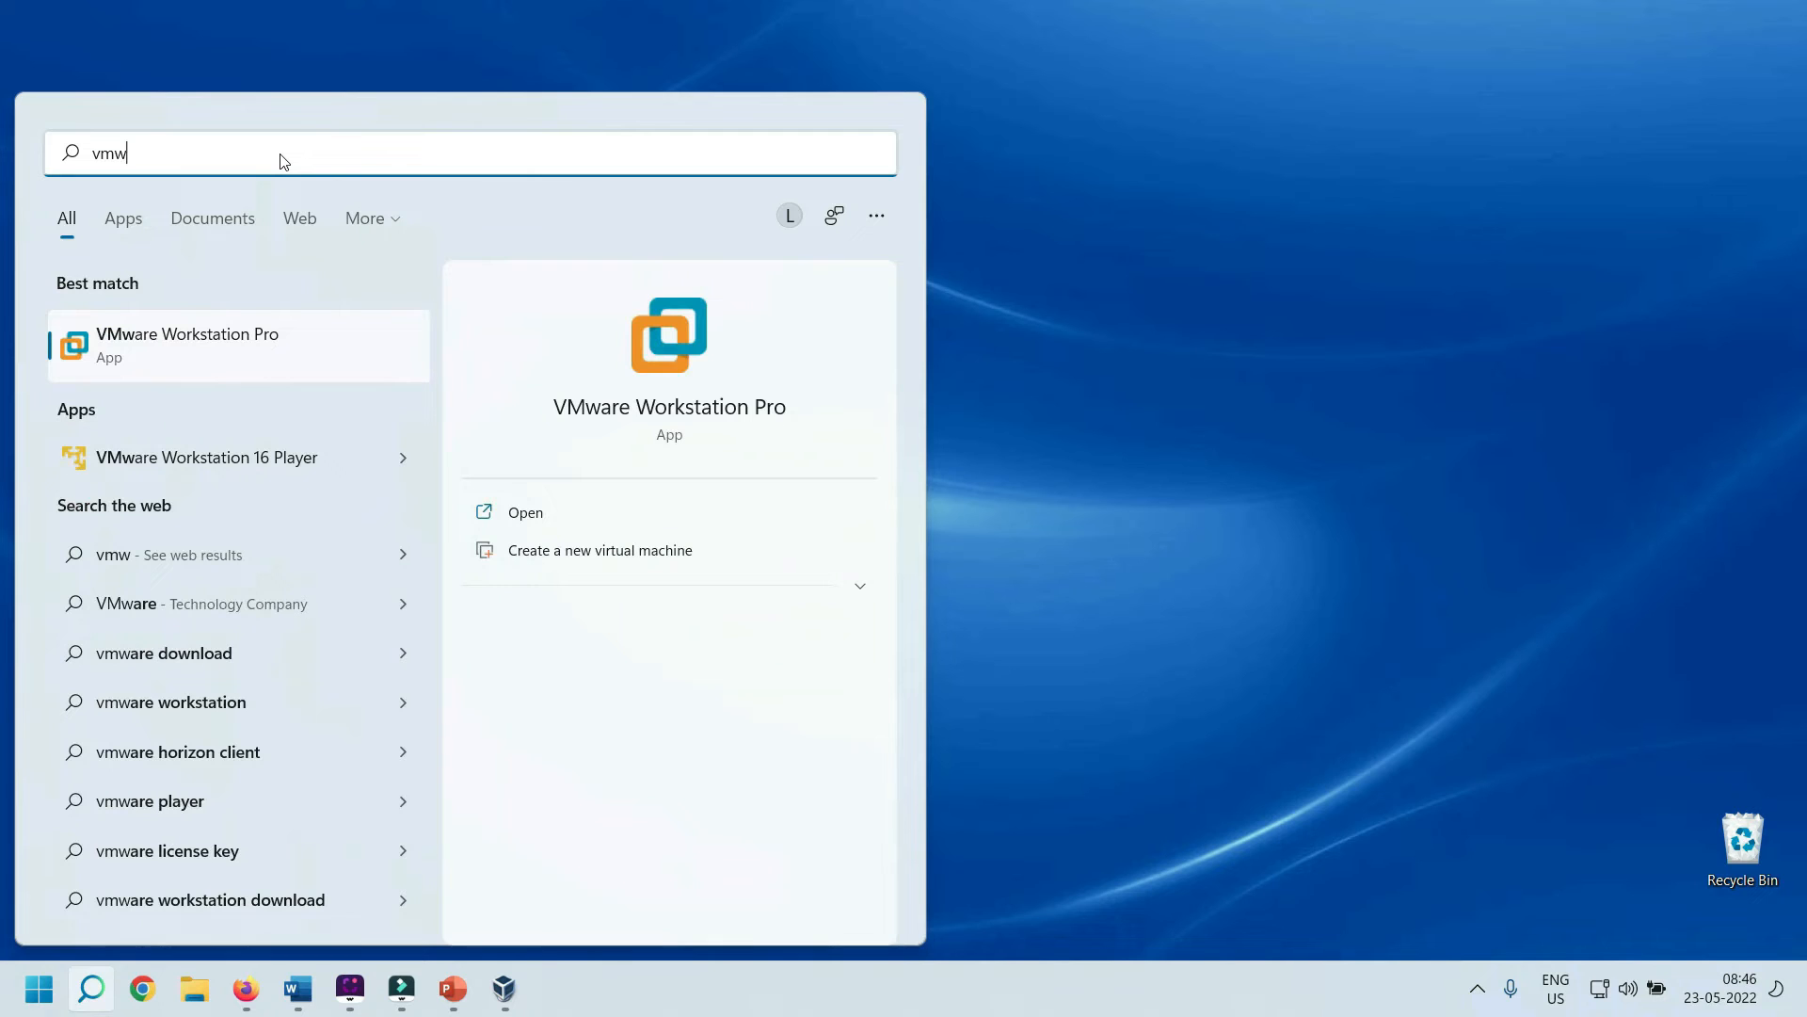
{"action": "left_click", "coordinate": [250, 337]}
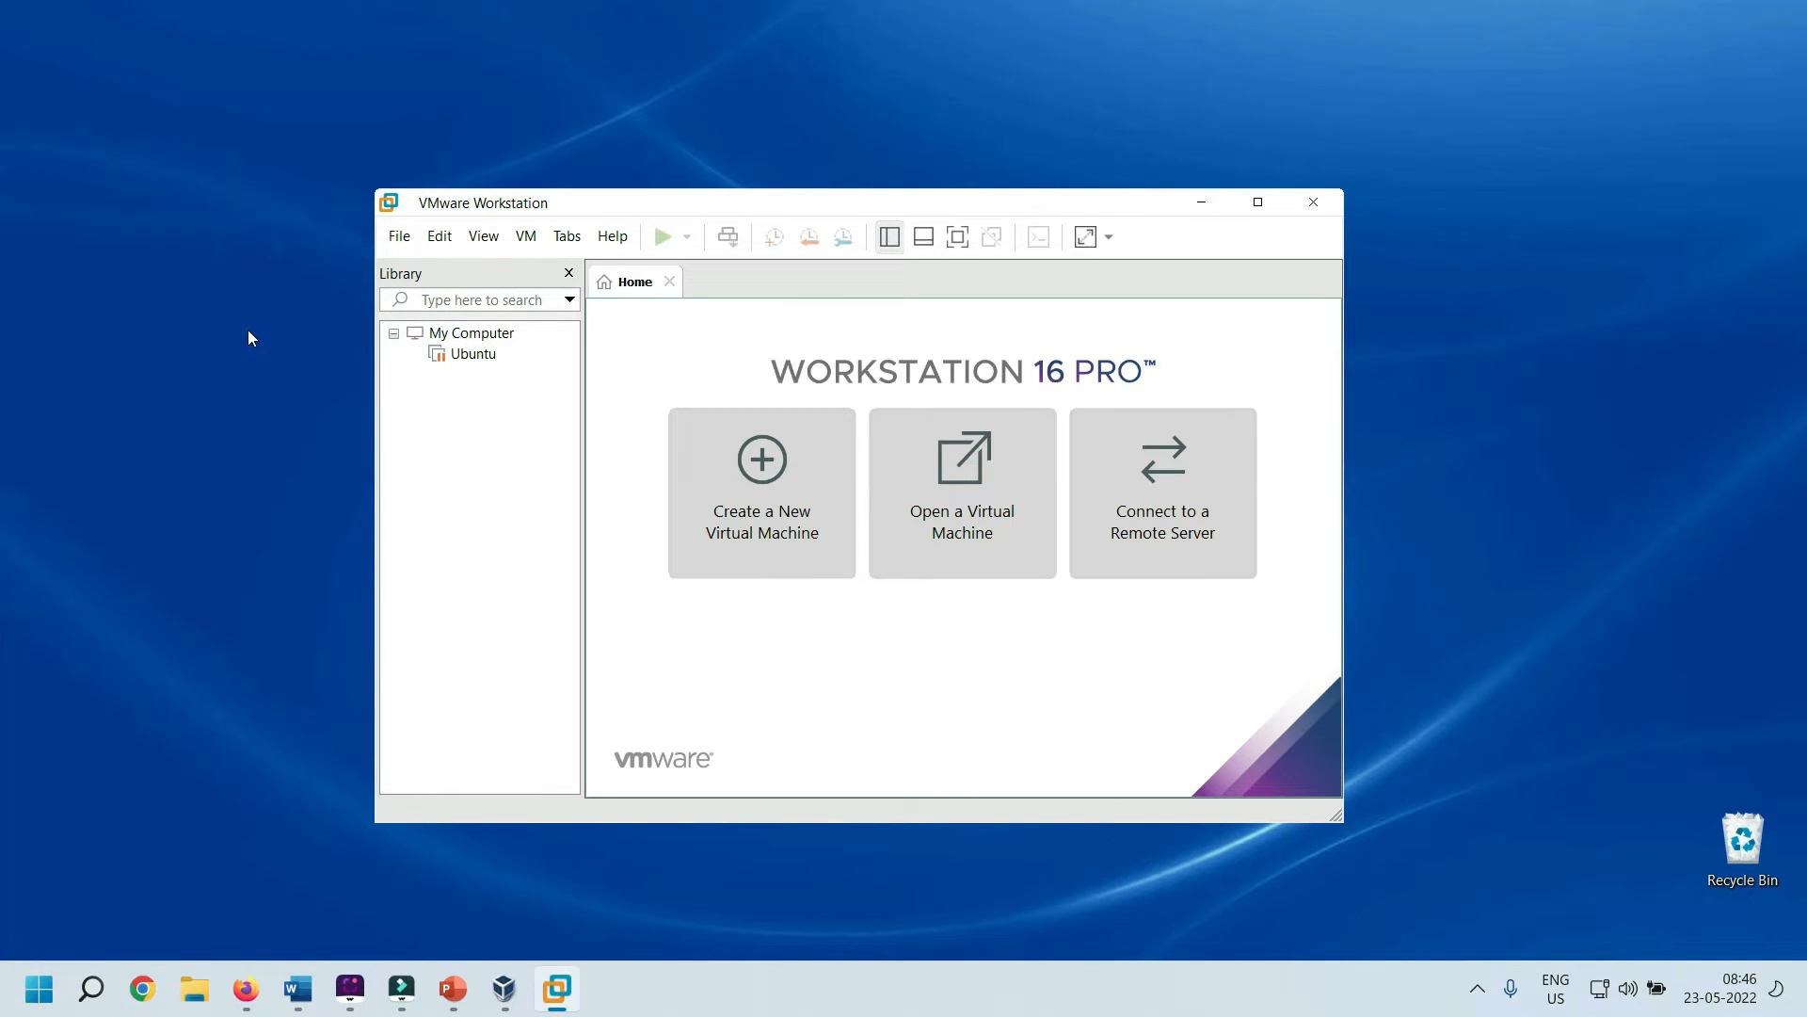
{"action": "left_click", "coordinate": [401, 245]}
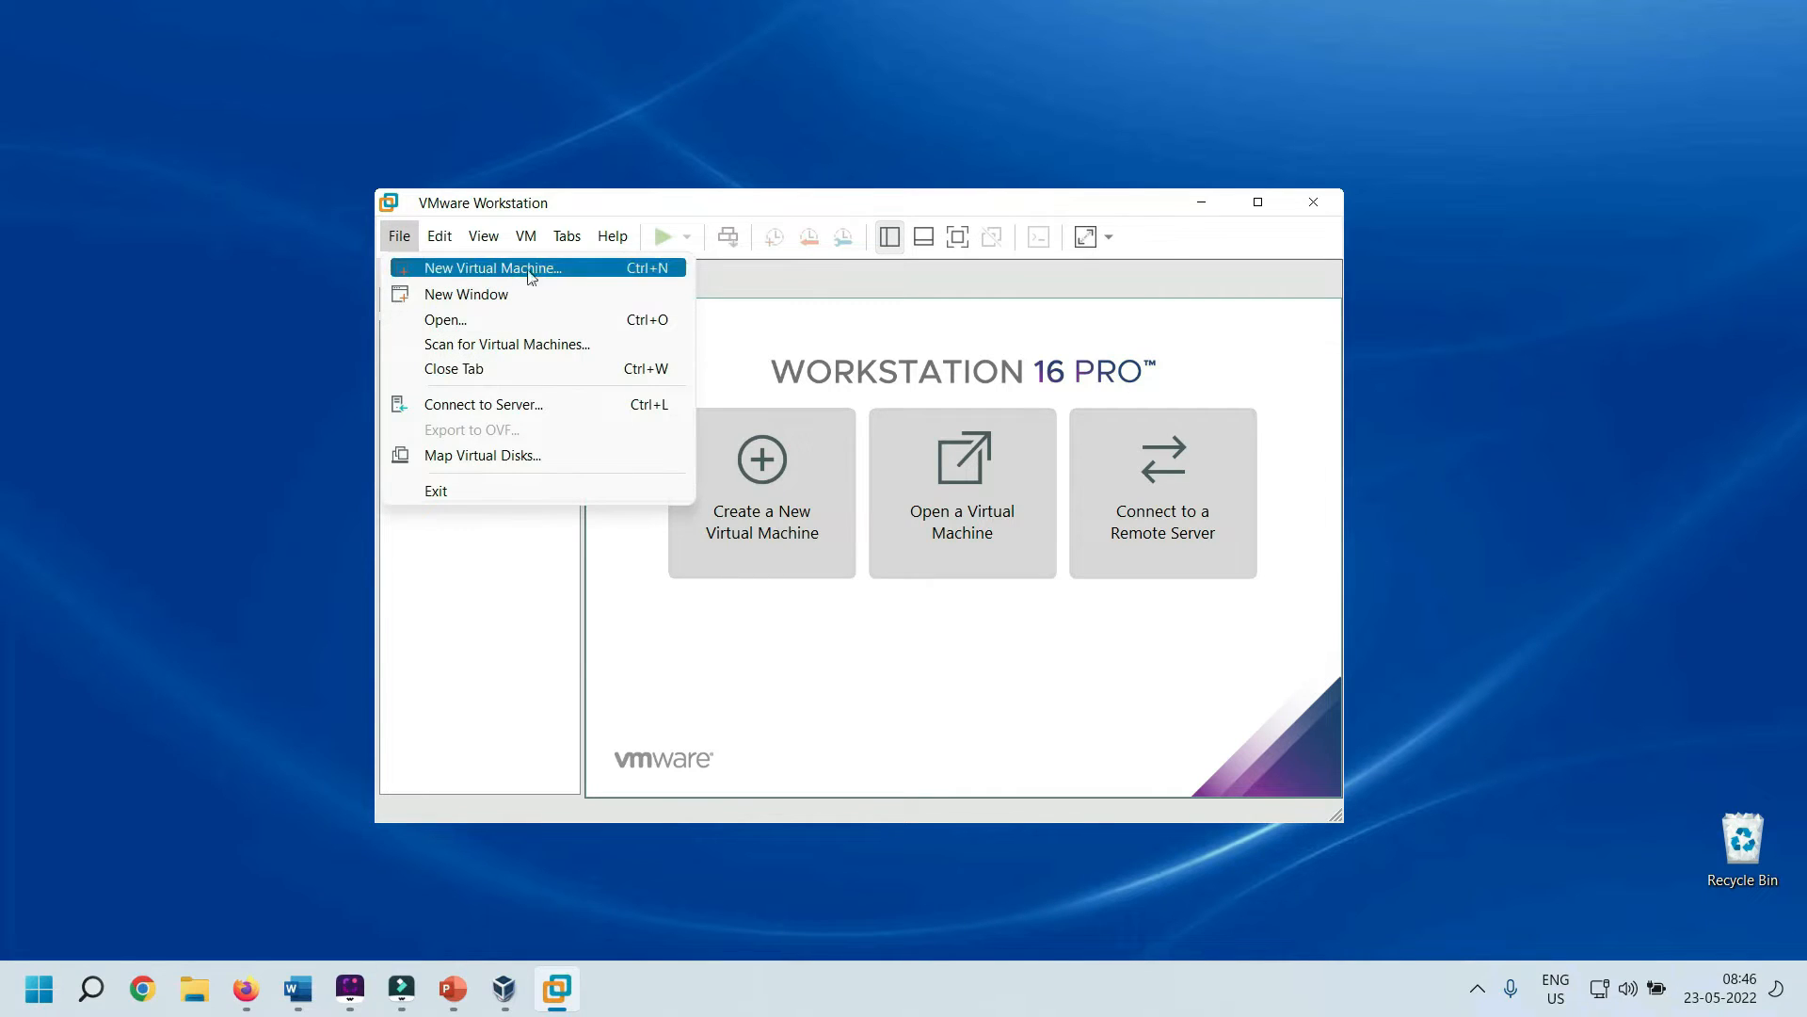
Start a Typical new virtual machine, choosing to install the operating system later
{"action": "left_click", "coordinate": [584, 272]}
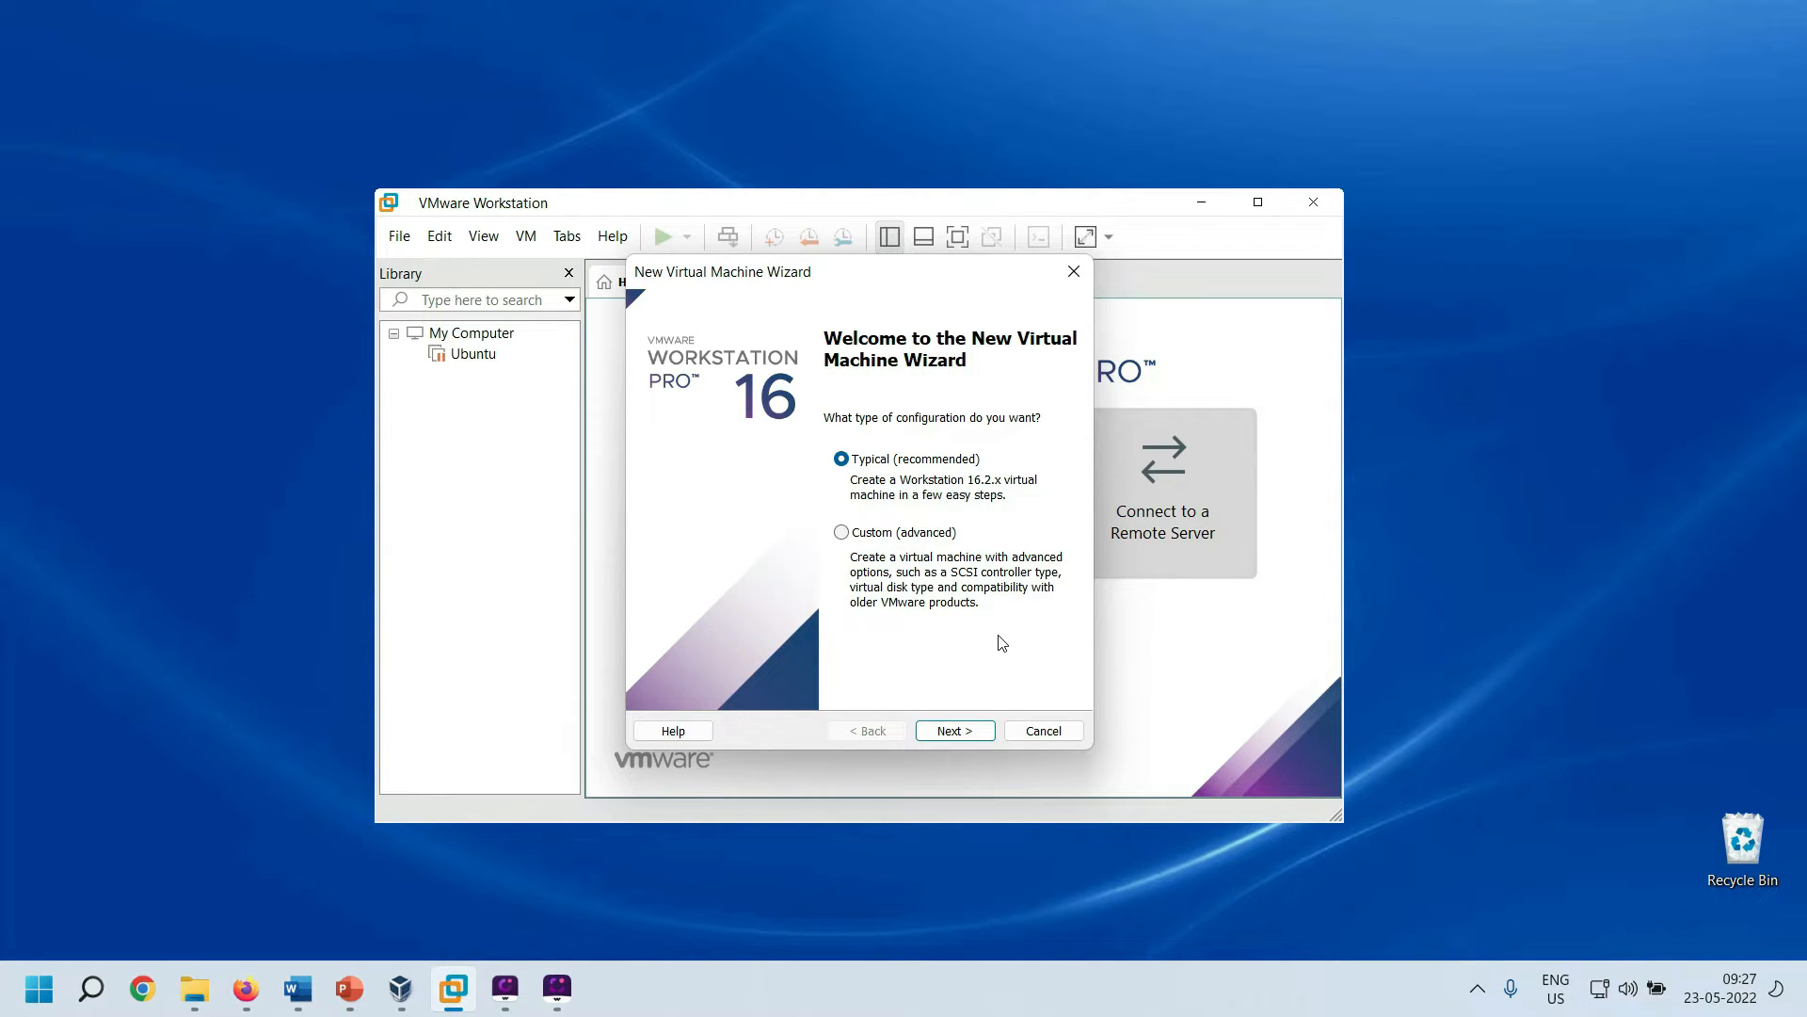
{"action": "left_click", "coordinate": [953, 731]}
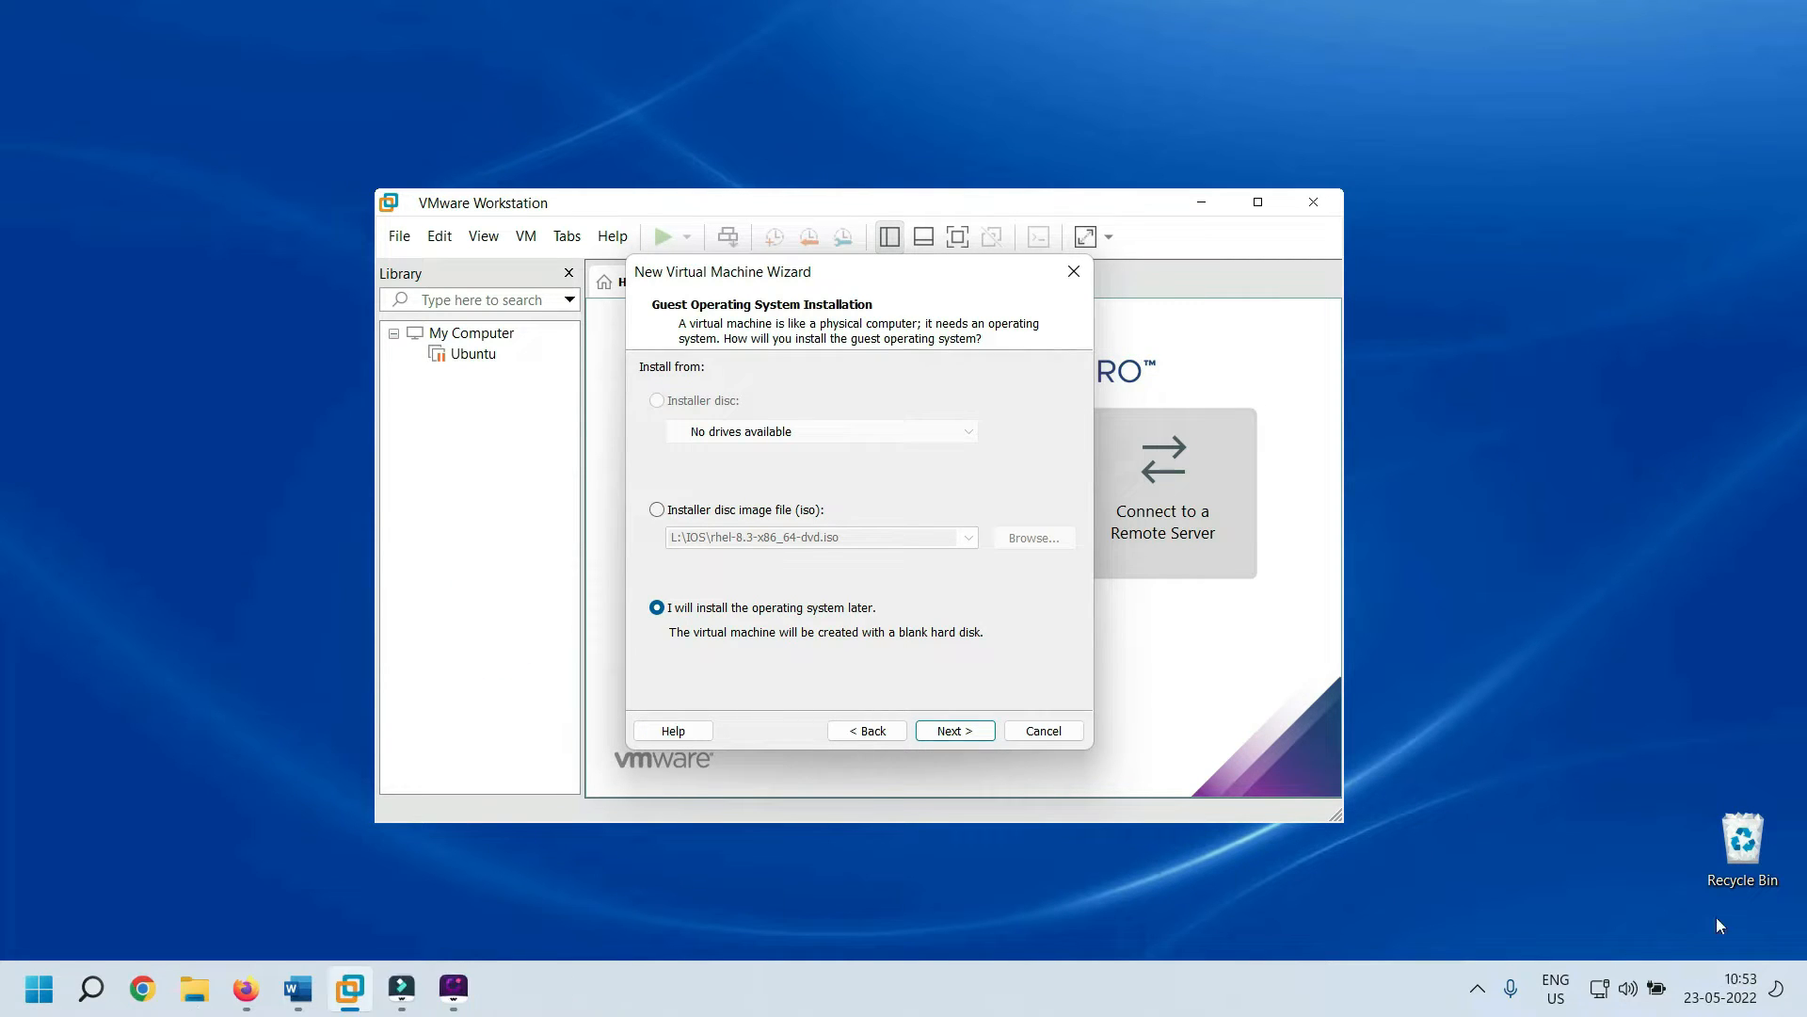
{"action": "left_click", "coordinate": [958, 731]}
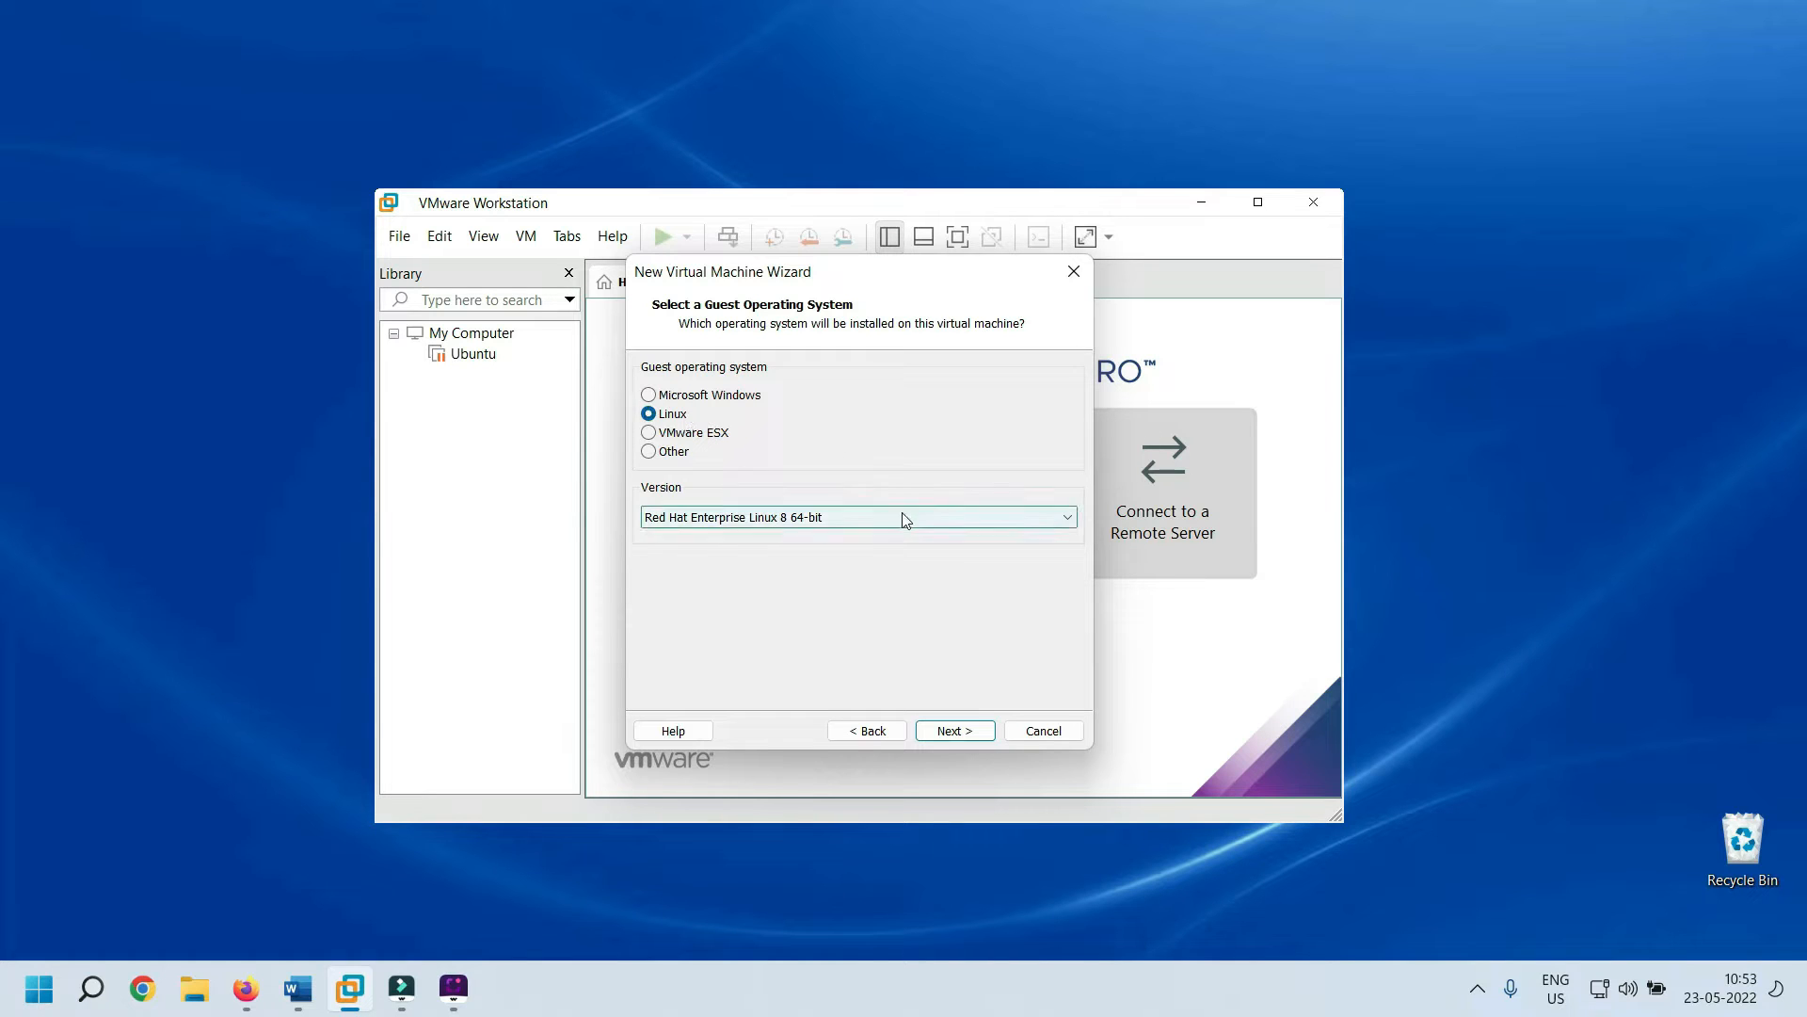
Confirm Red Hat Enterprise Linux 8 64-bit as guest and rename the machine RedHatServer1
{"action": "left_click", "coordinate": [952, 733]}
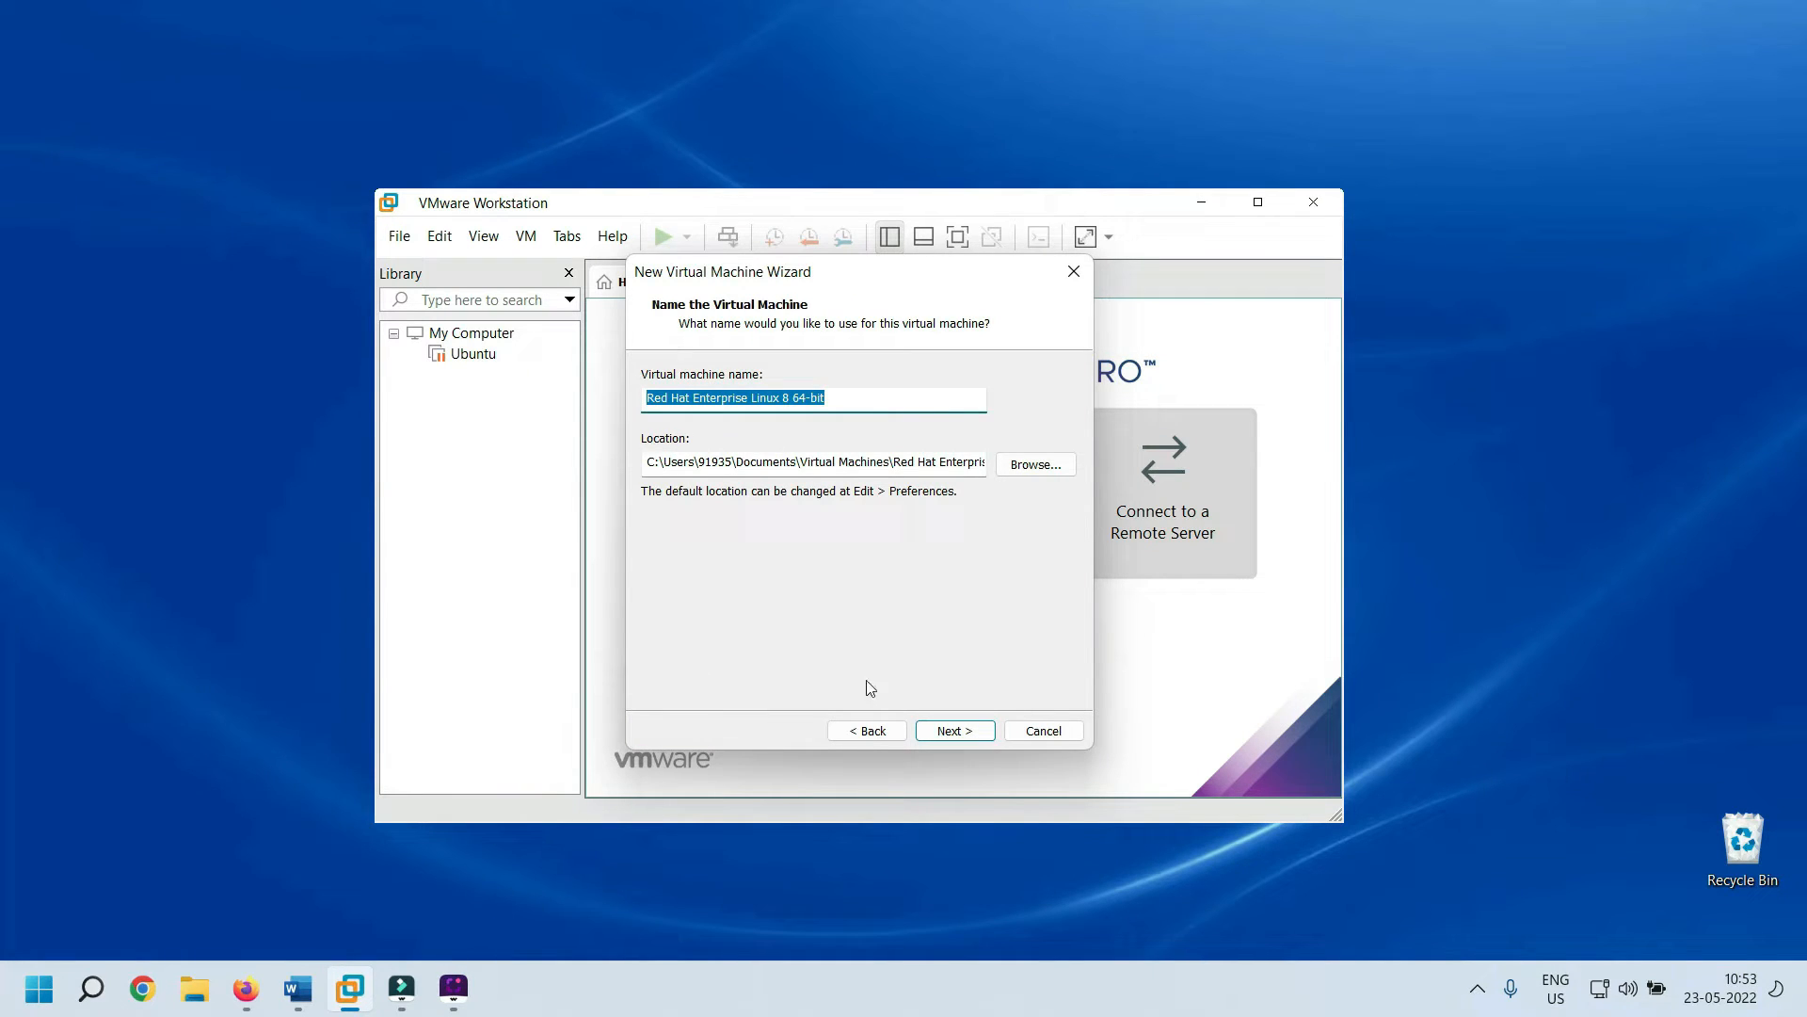
{"action": "left_click", "coordinate": [918, 393]}
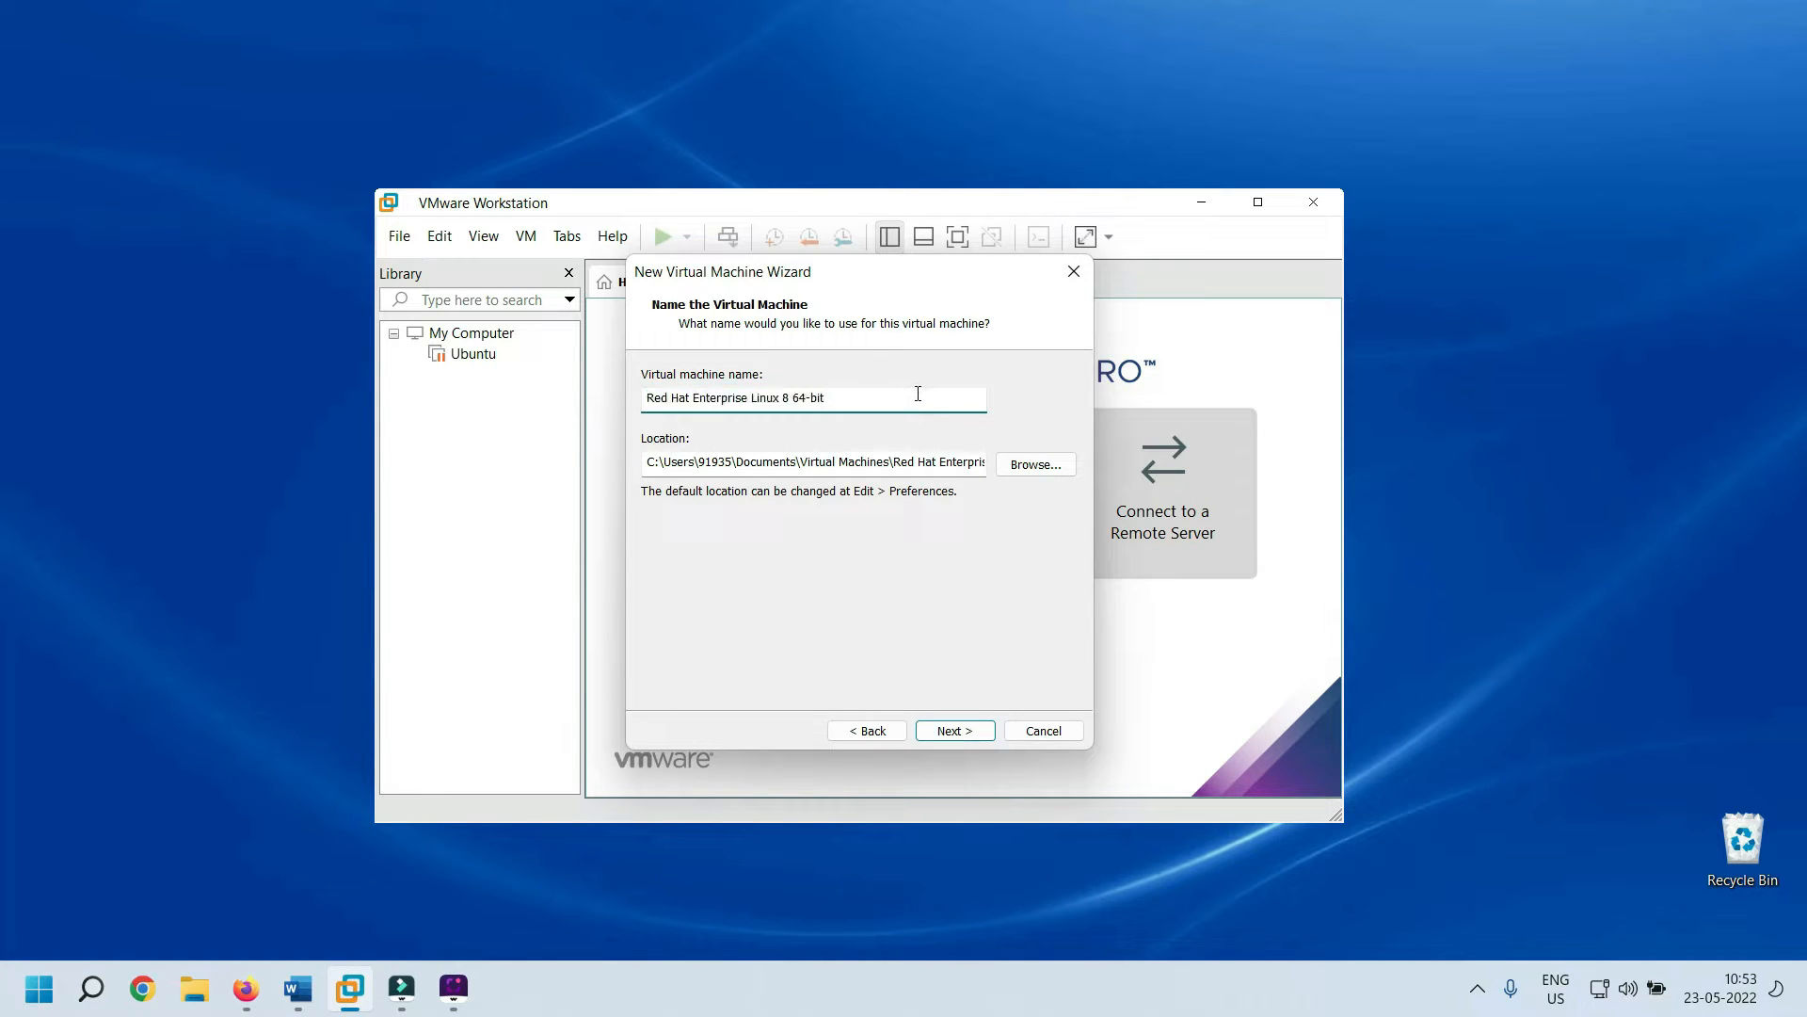
{"action": "left_click_drag", "start_coordinate": [918, 393], "coordinate": [605, 348]}
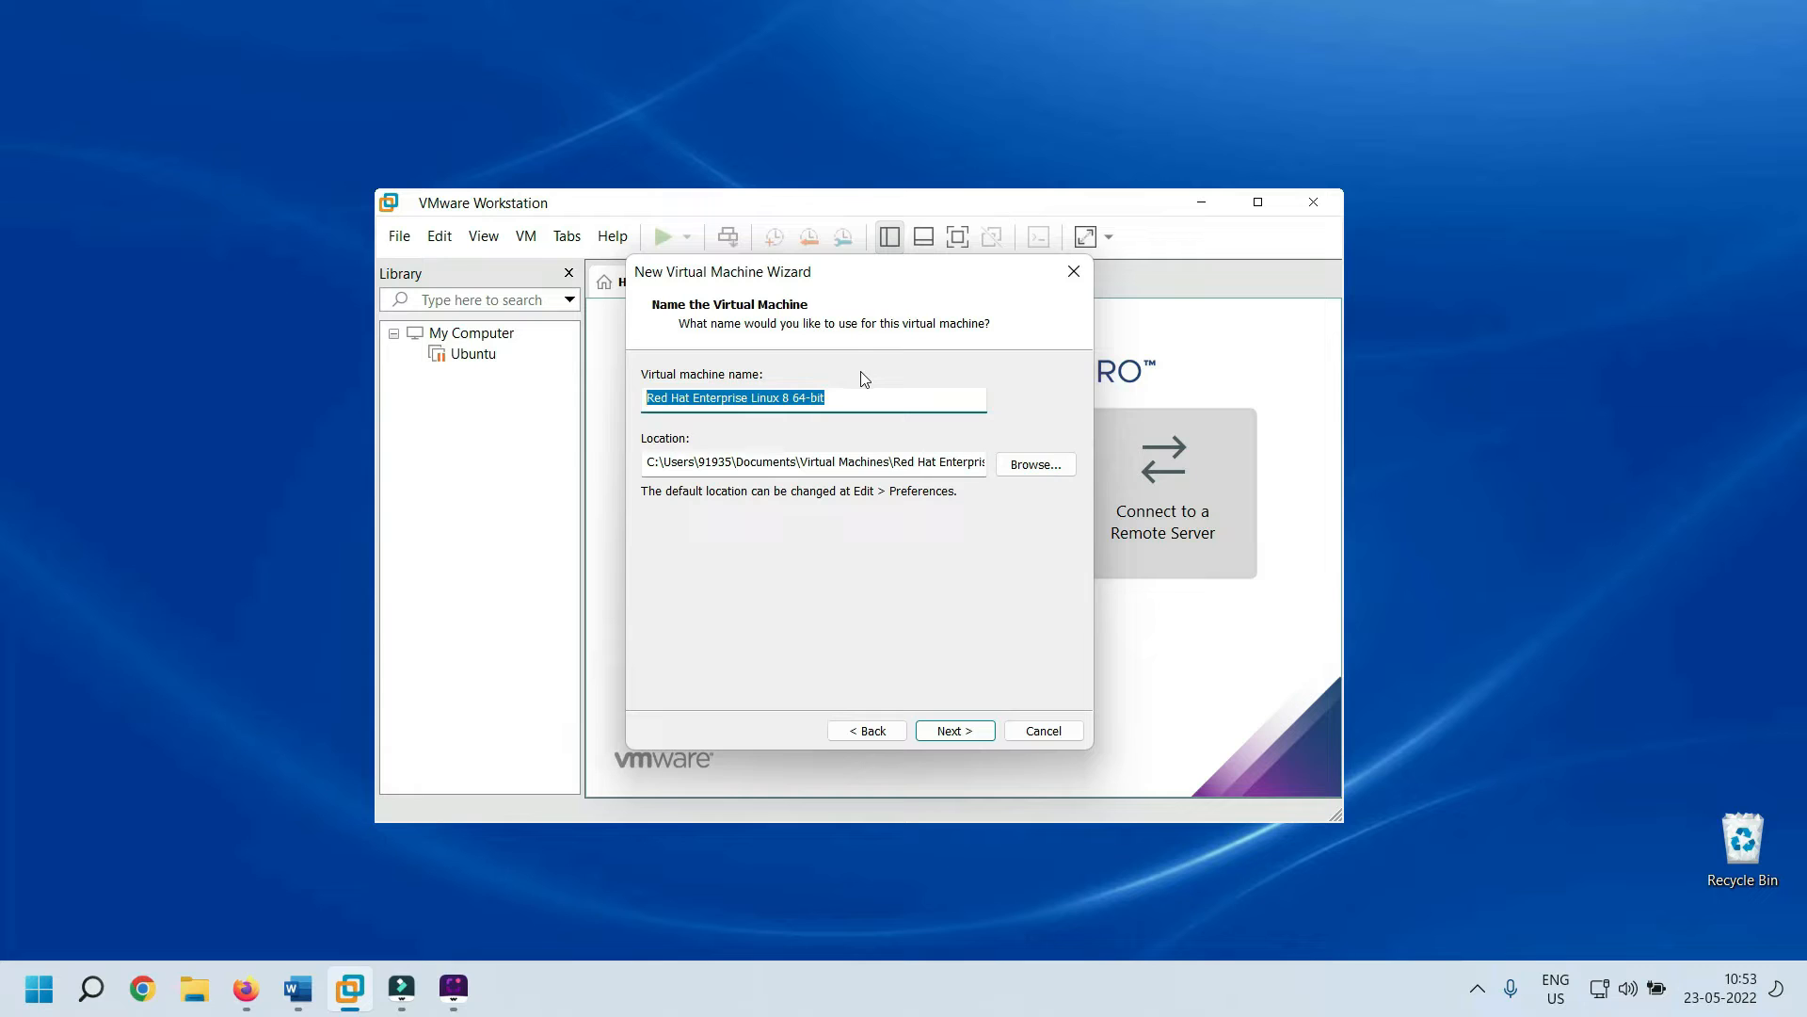
{"action": "type", "text": "Re"}
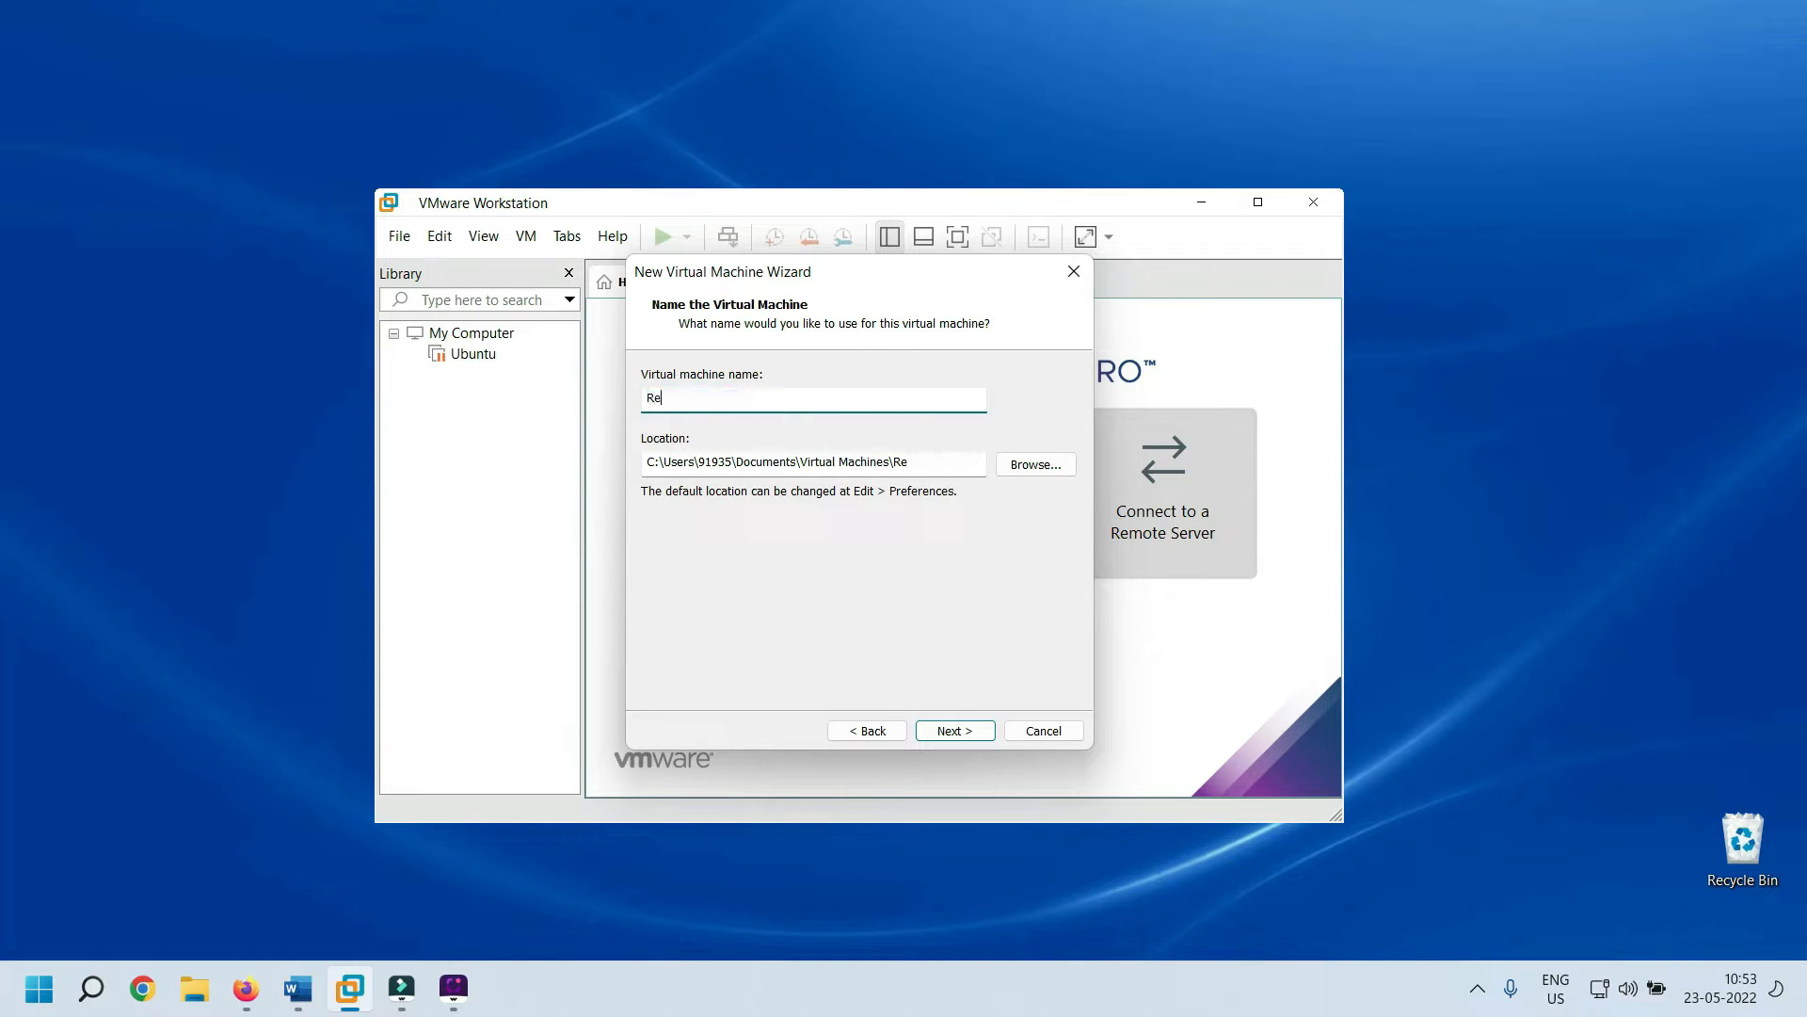
{"action": "type", "text": "dHatServer1"}
Set the machine's location to L:\VimWareHDD\Server1
{"action": "left_click", "coordinate": [1016, 467]}
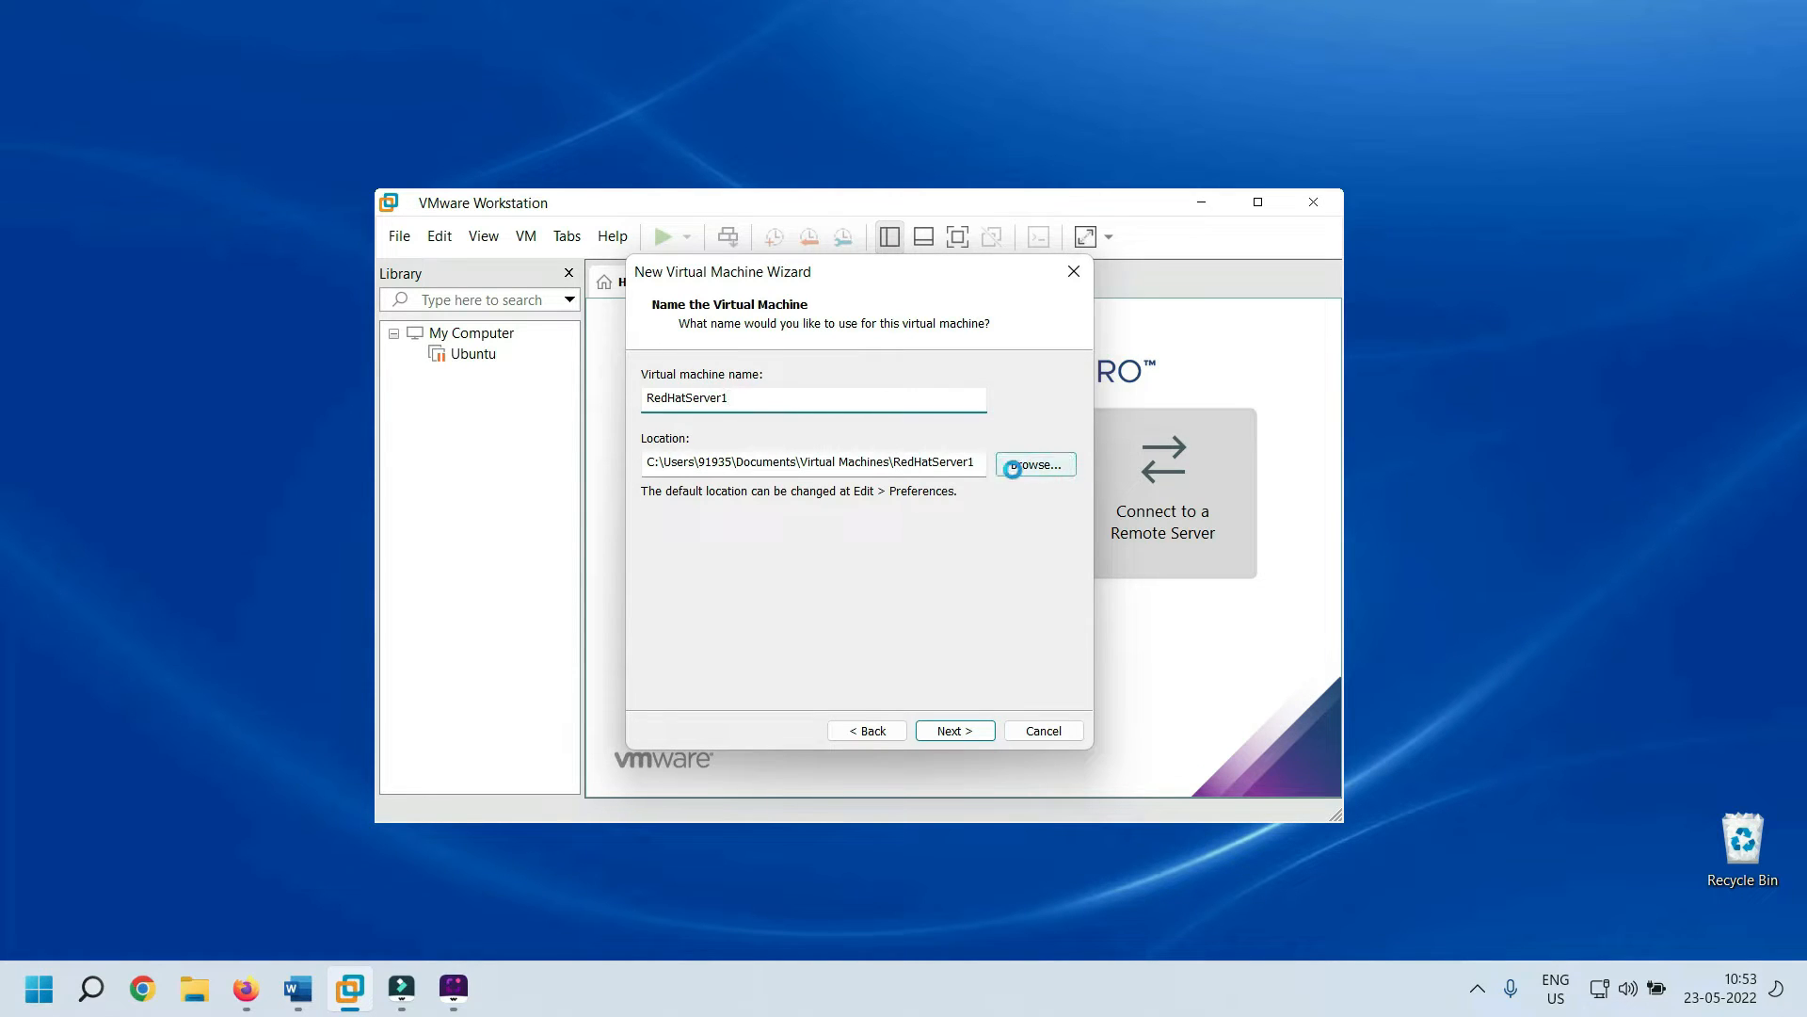
{"action": "scroll", "coordinate": [878, 487], "scroll_direction": "down", "scroll_amount": 4}
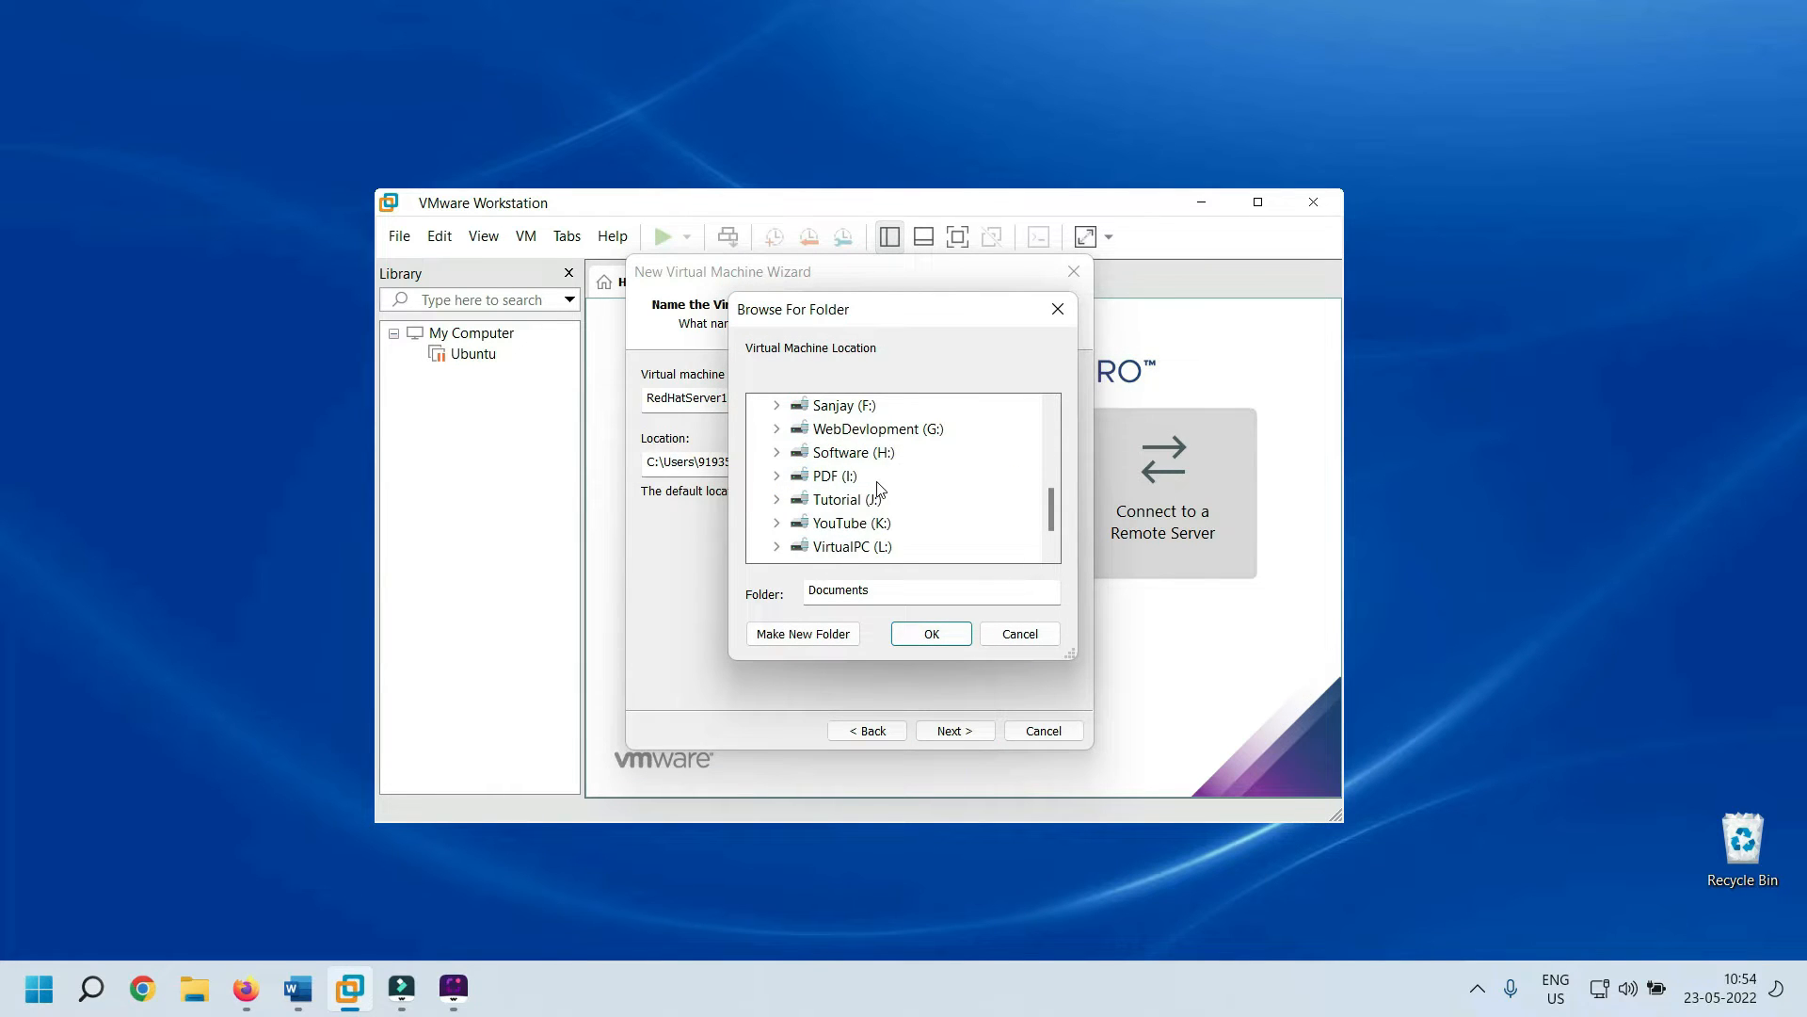
{"action": "scroll", "coordinate": [779, 513], "scroll_direction": "down", "scroll_amount": 1}
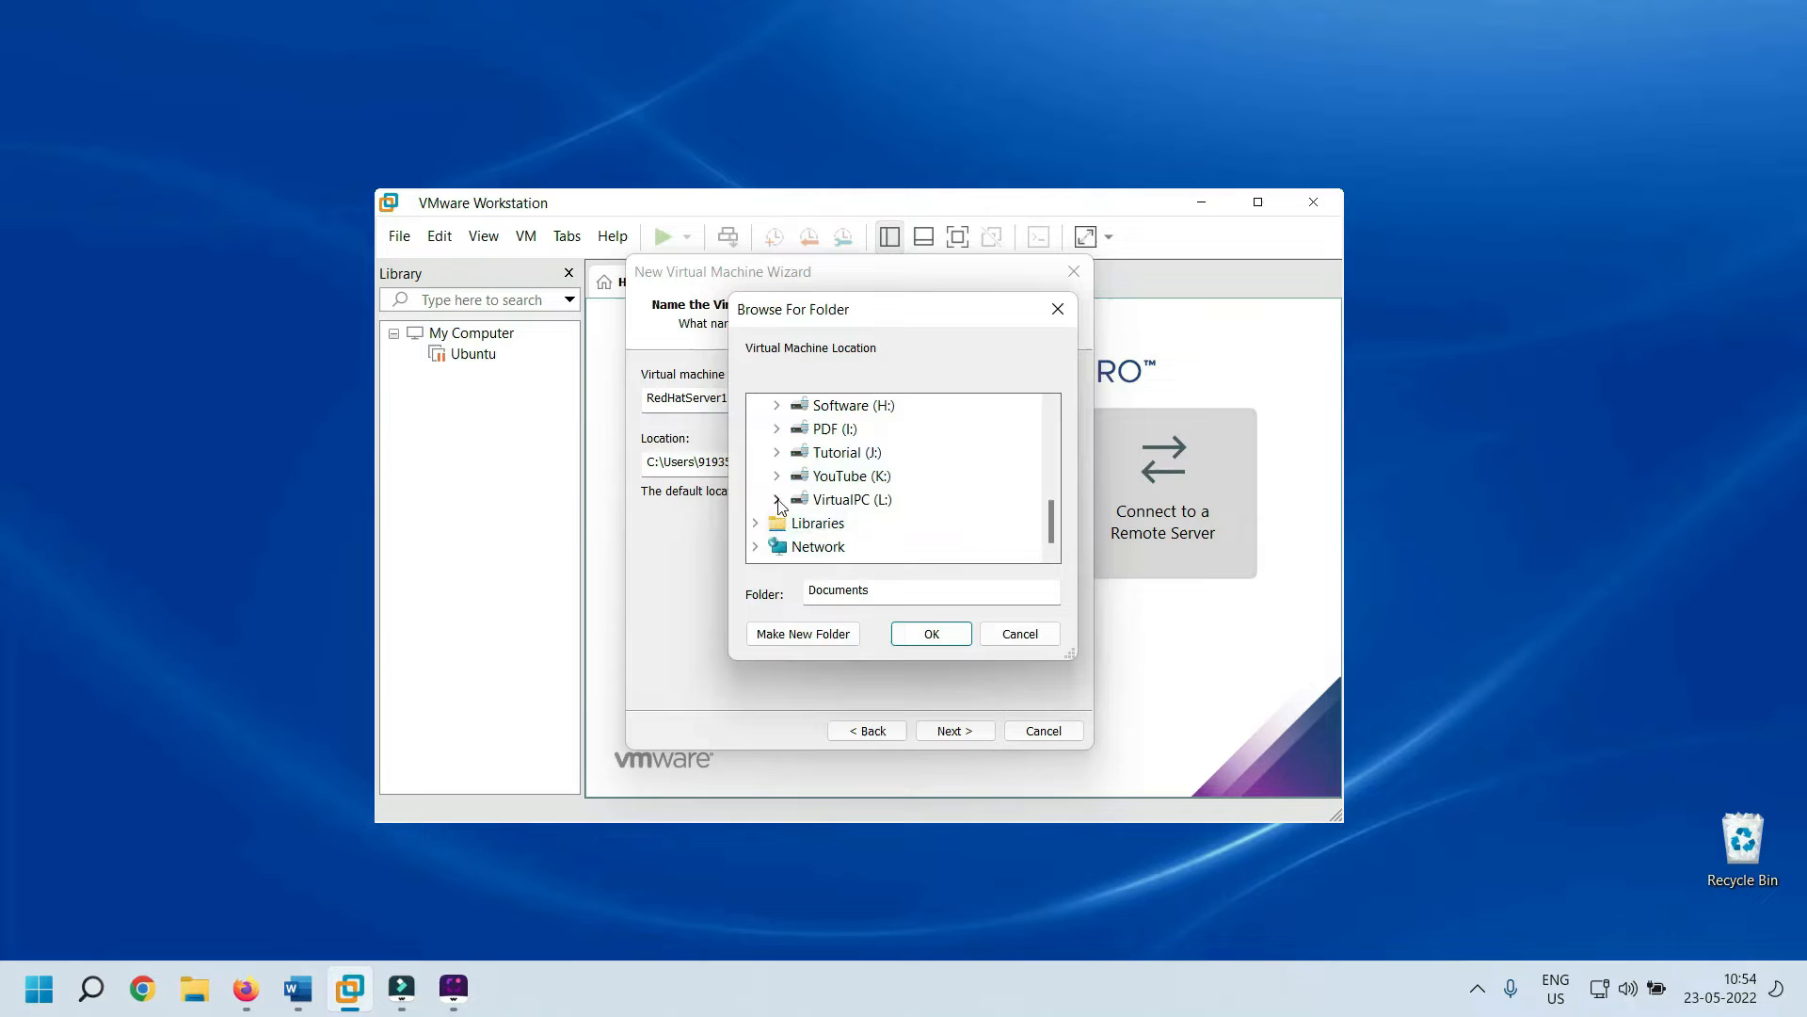
{"action": "left_click", "coordinate": [778, 500]}
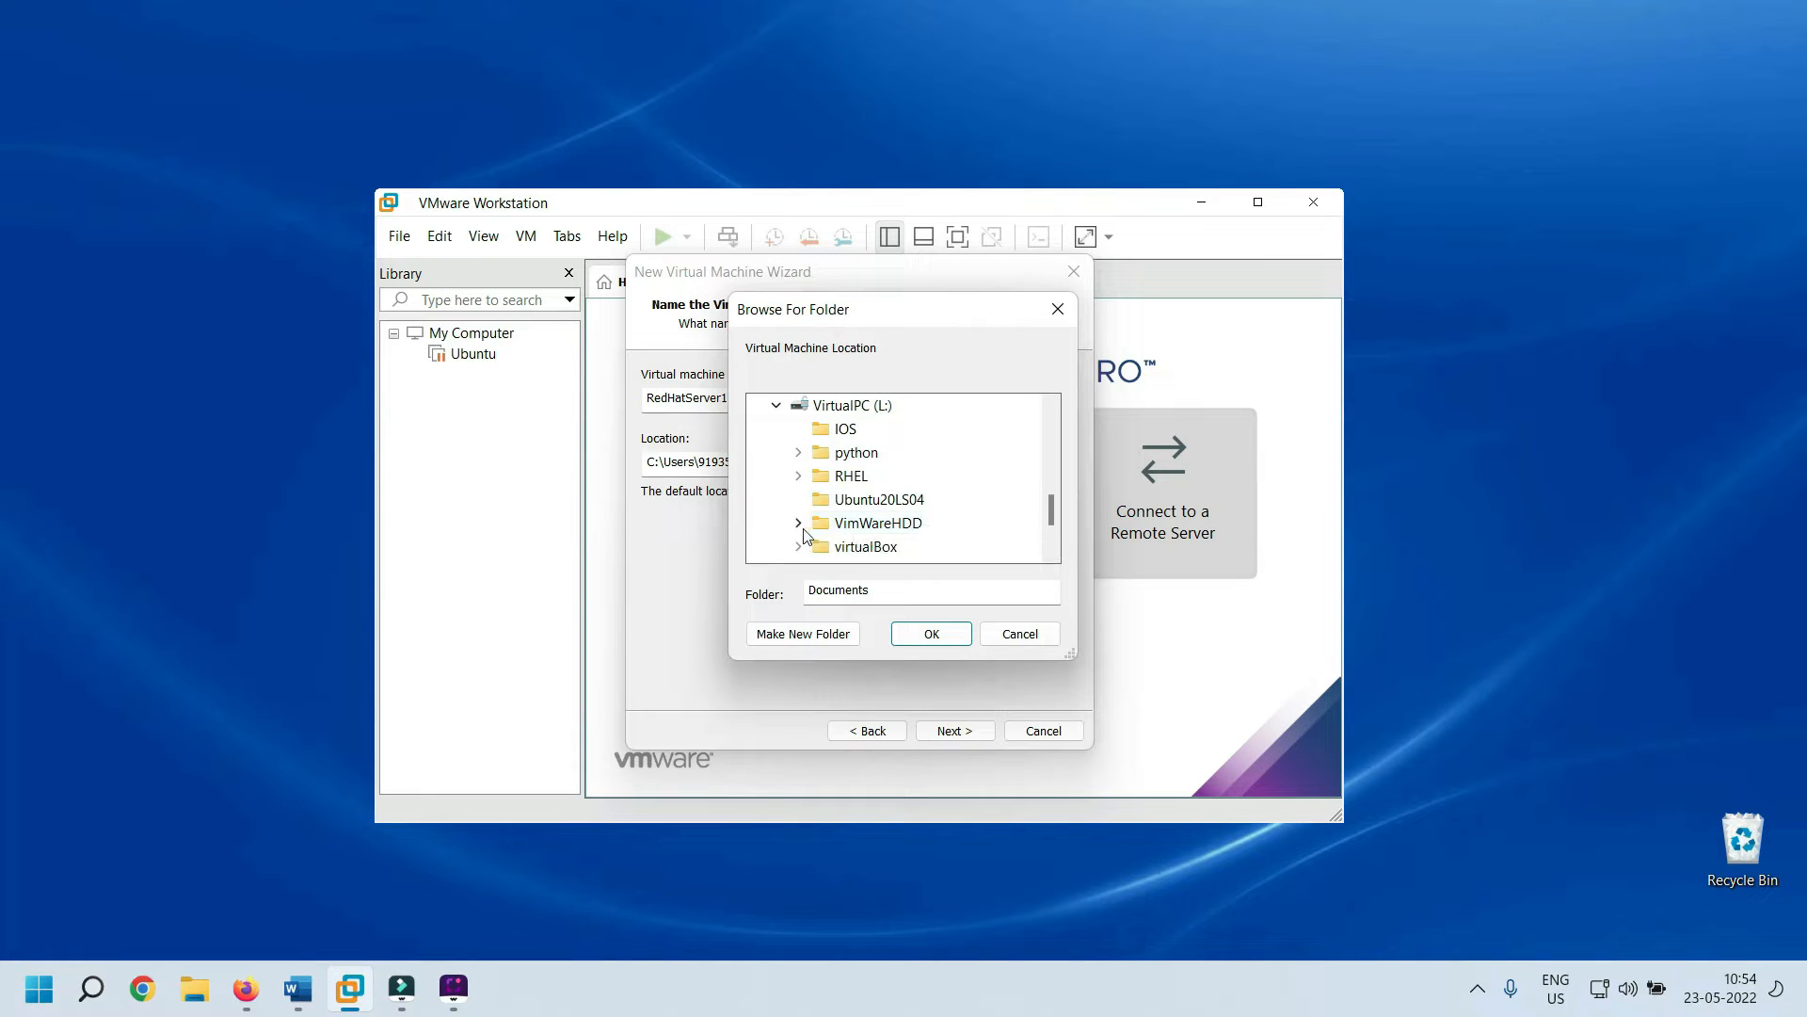
{"action": "left_click", "coordinate": [799, 523]}
{"action": "left_click", "coordinate": [873, 525]}
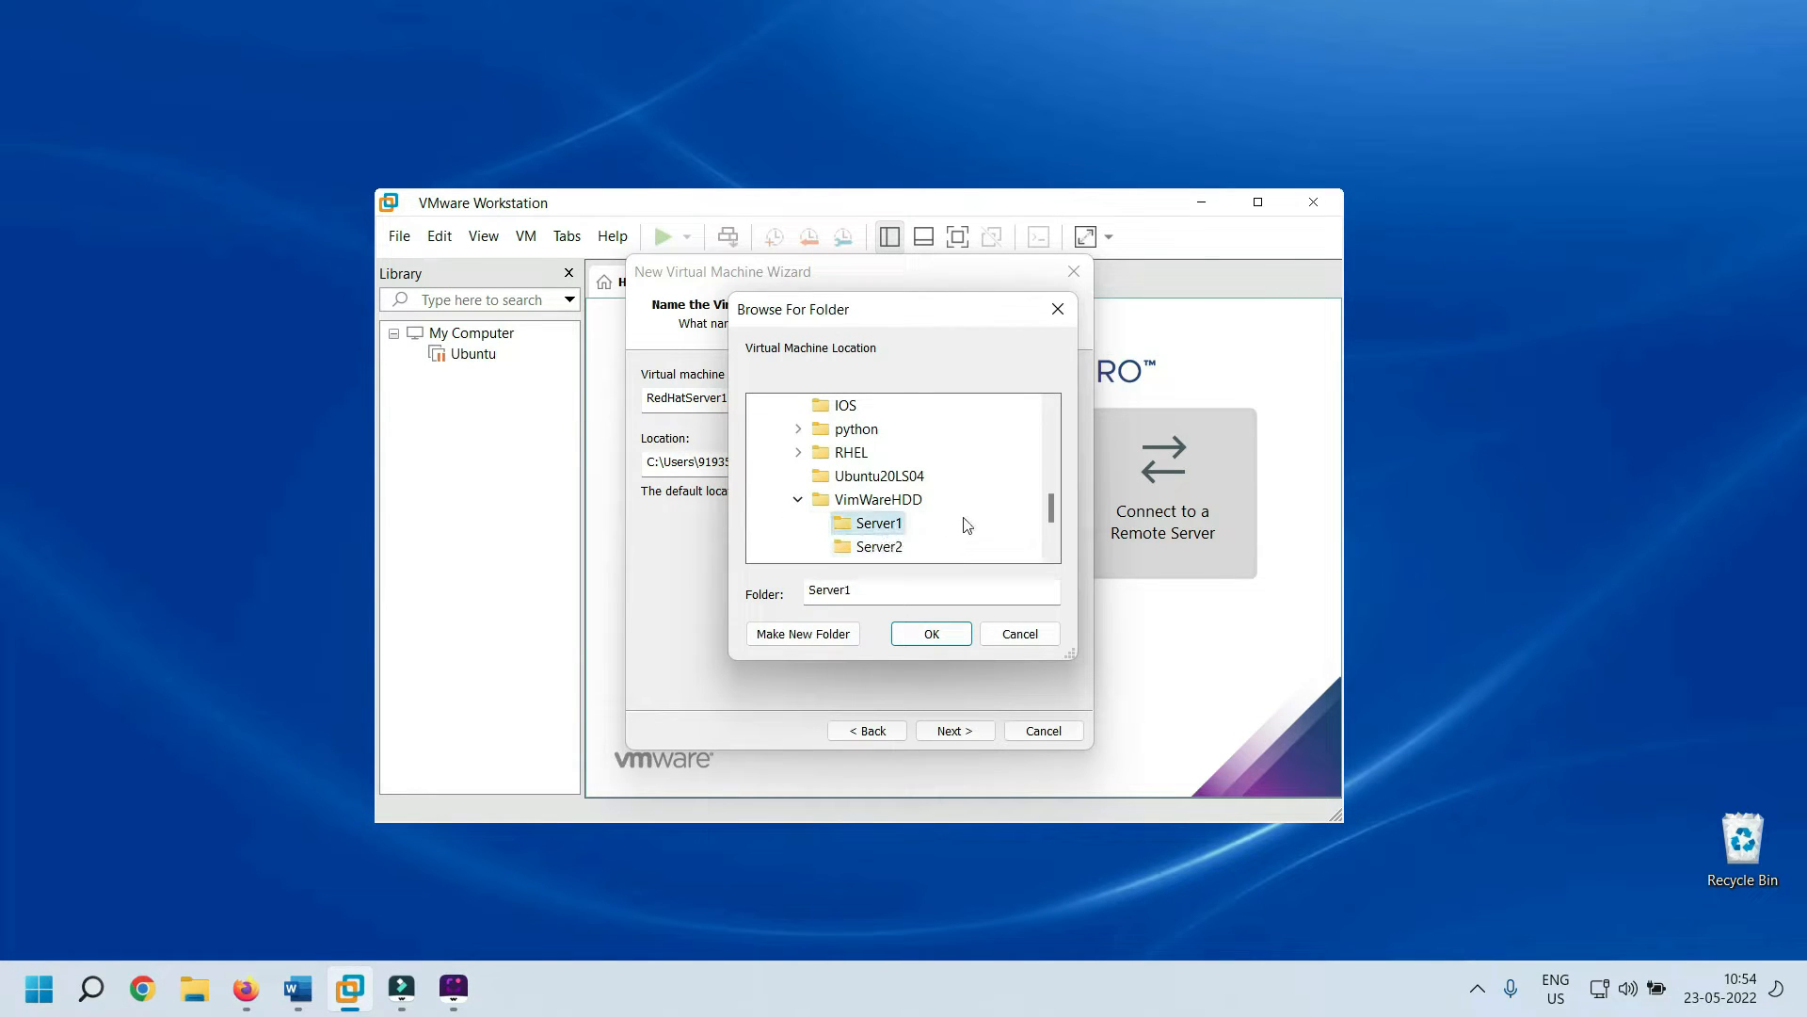
{"action": "left_click", "coordinate": [953, 637]}
Leave the disk at 20 GB stored as a single file and continue to Ready to Create
{"action": "left_click", "coordinate": [953, 730]}
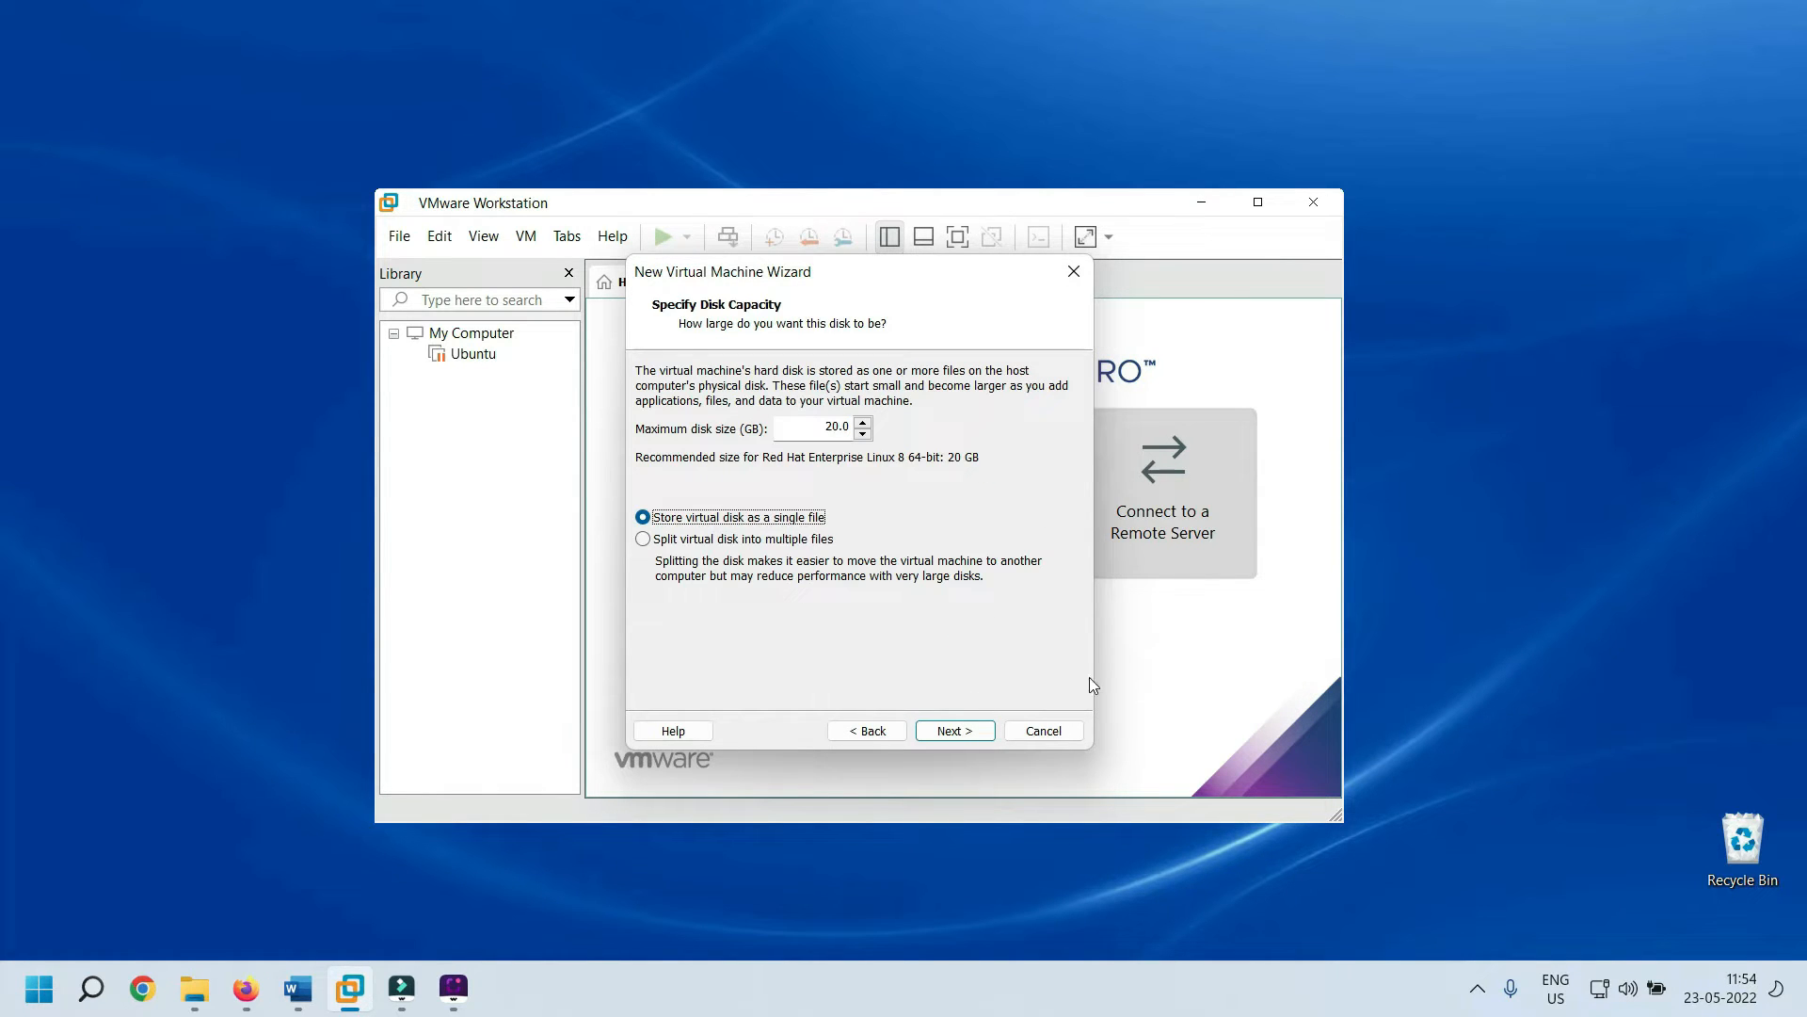
{"action": "left_click", "coordinate": [815, 431]}
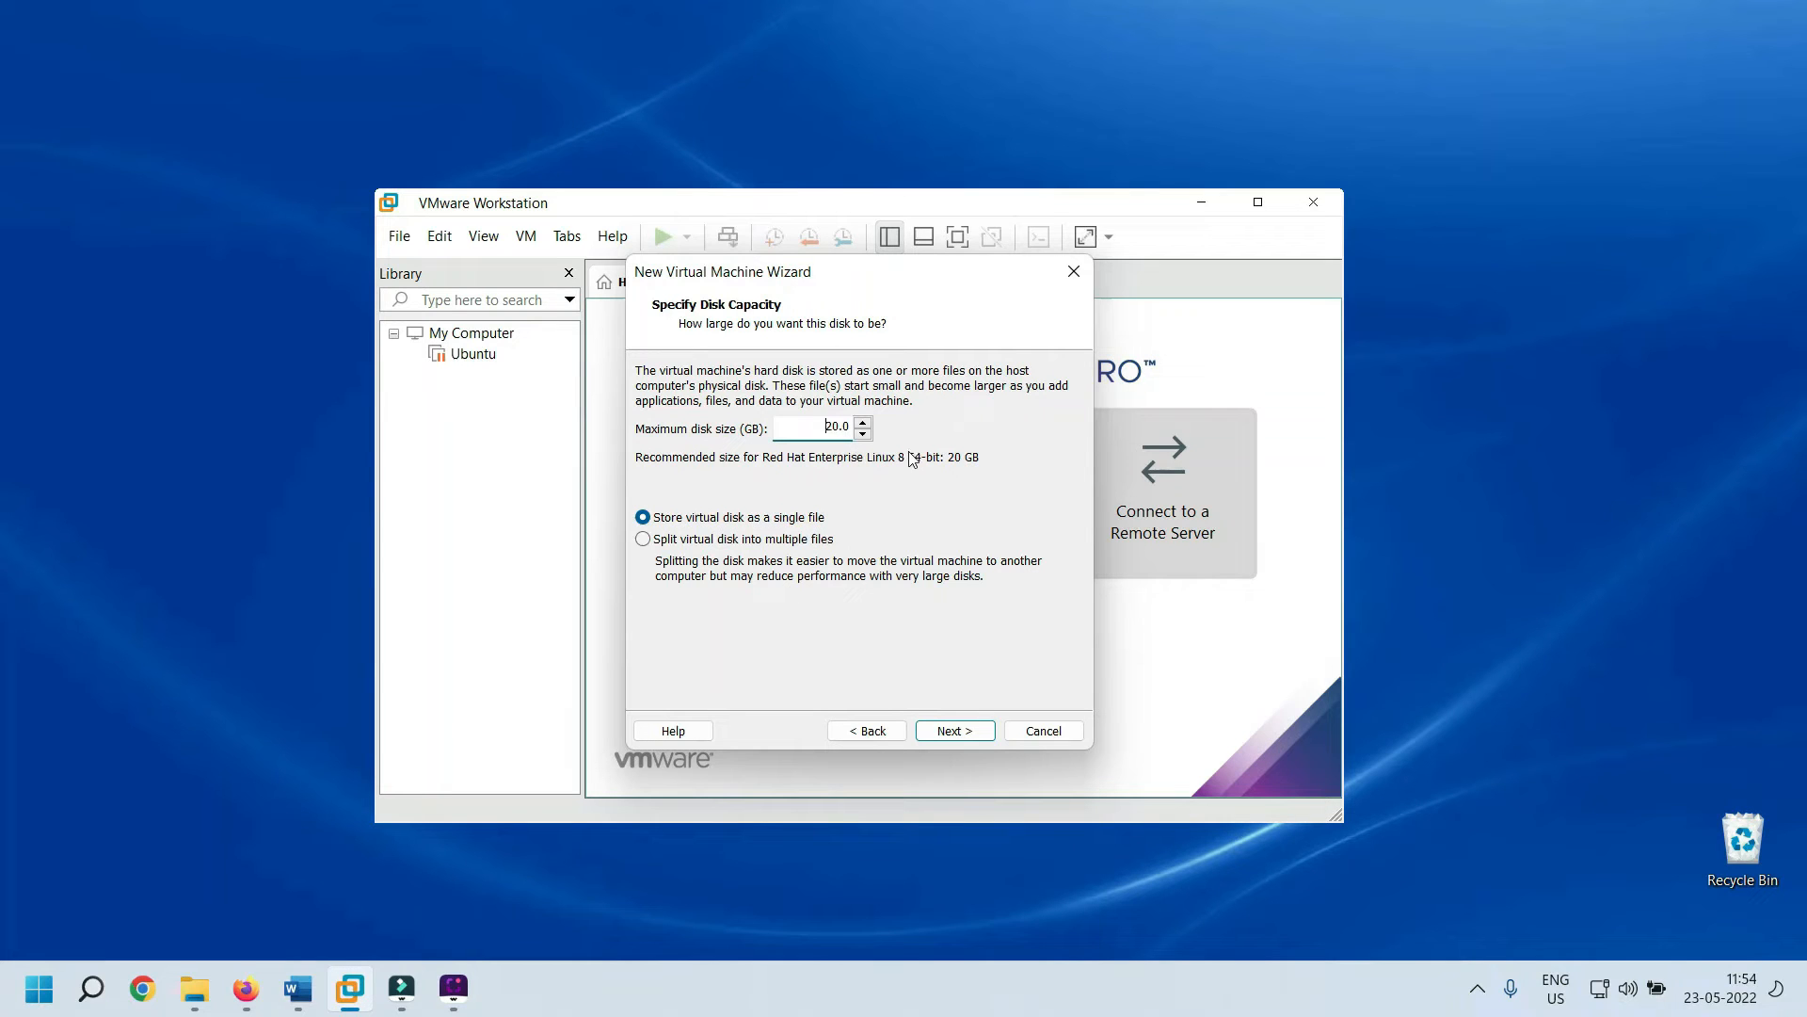
{"action": "left_click", "coordinate": [649, 540]}
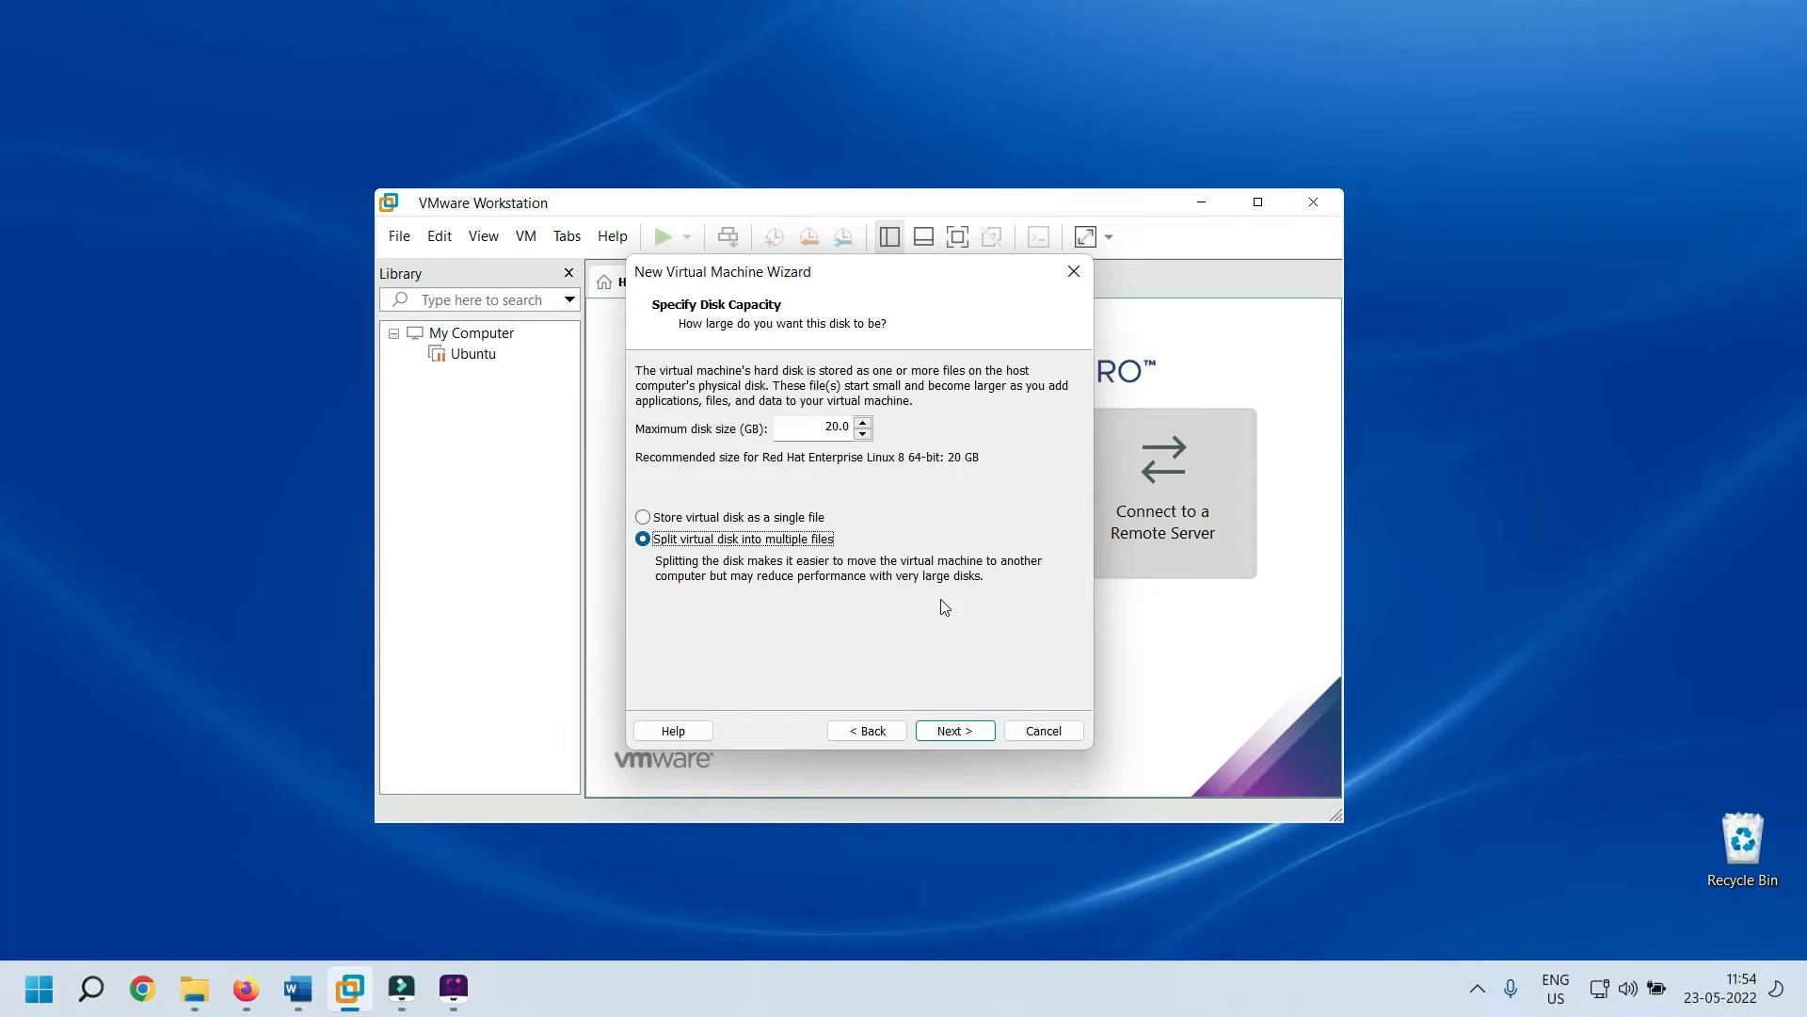
{"action": "left_click", "coordinate": [643, 516]}
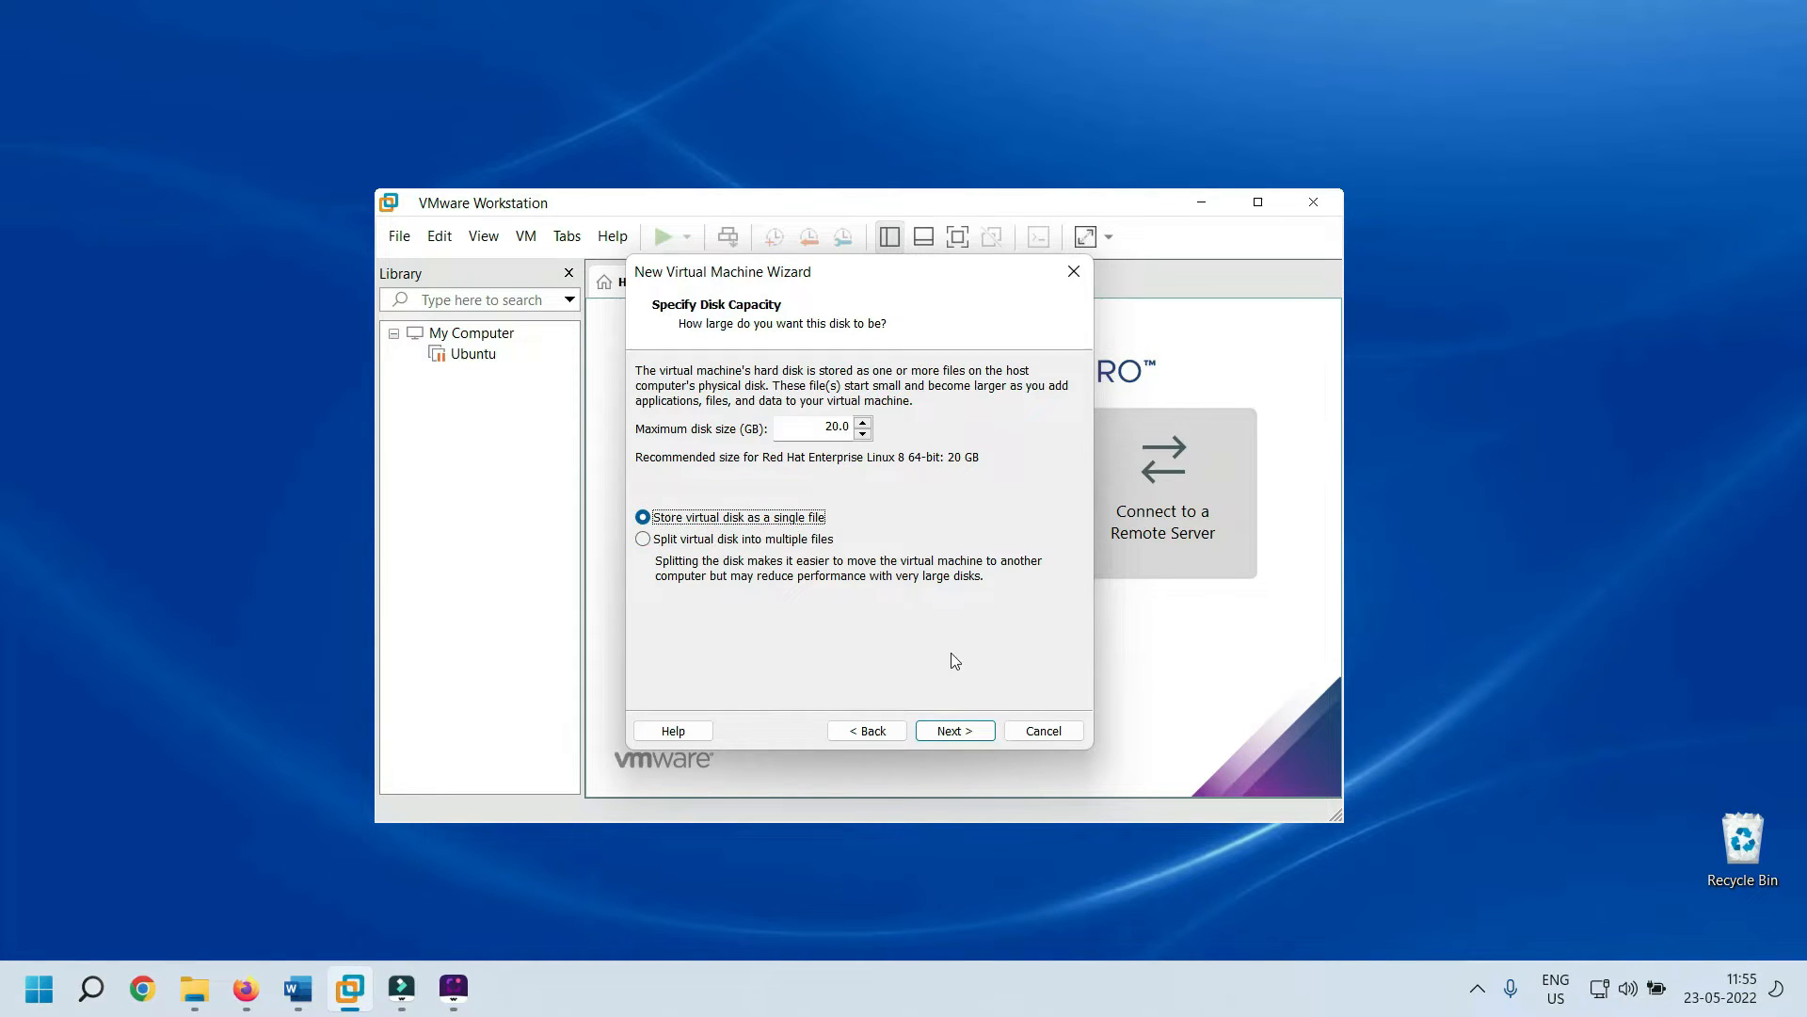
{"action": "left_click", "coordinate": [987, 733]}
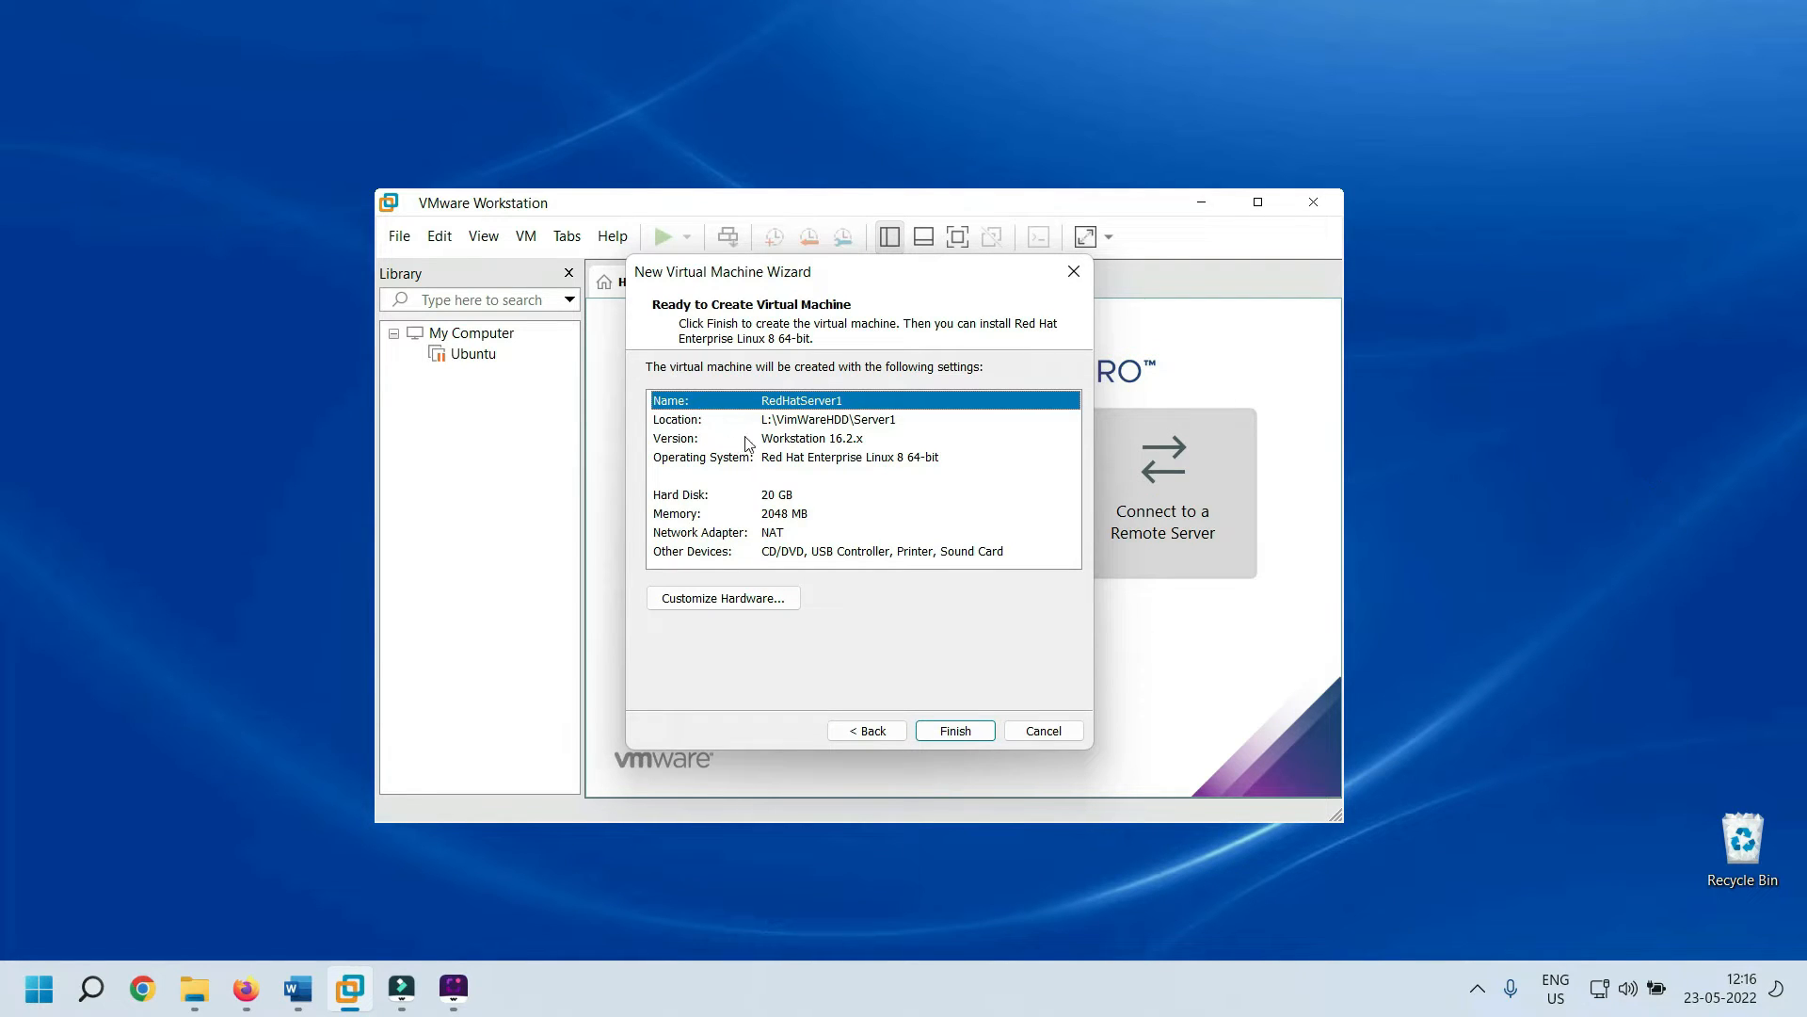
Review the hardware without changes and finish creating RedHatServer1 with 2 GB memory and 20 GB disk
{"action": "left_click", "coordinate": [788, 606]}
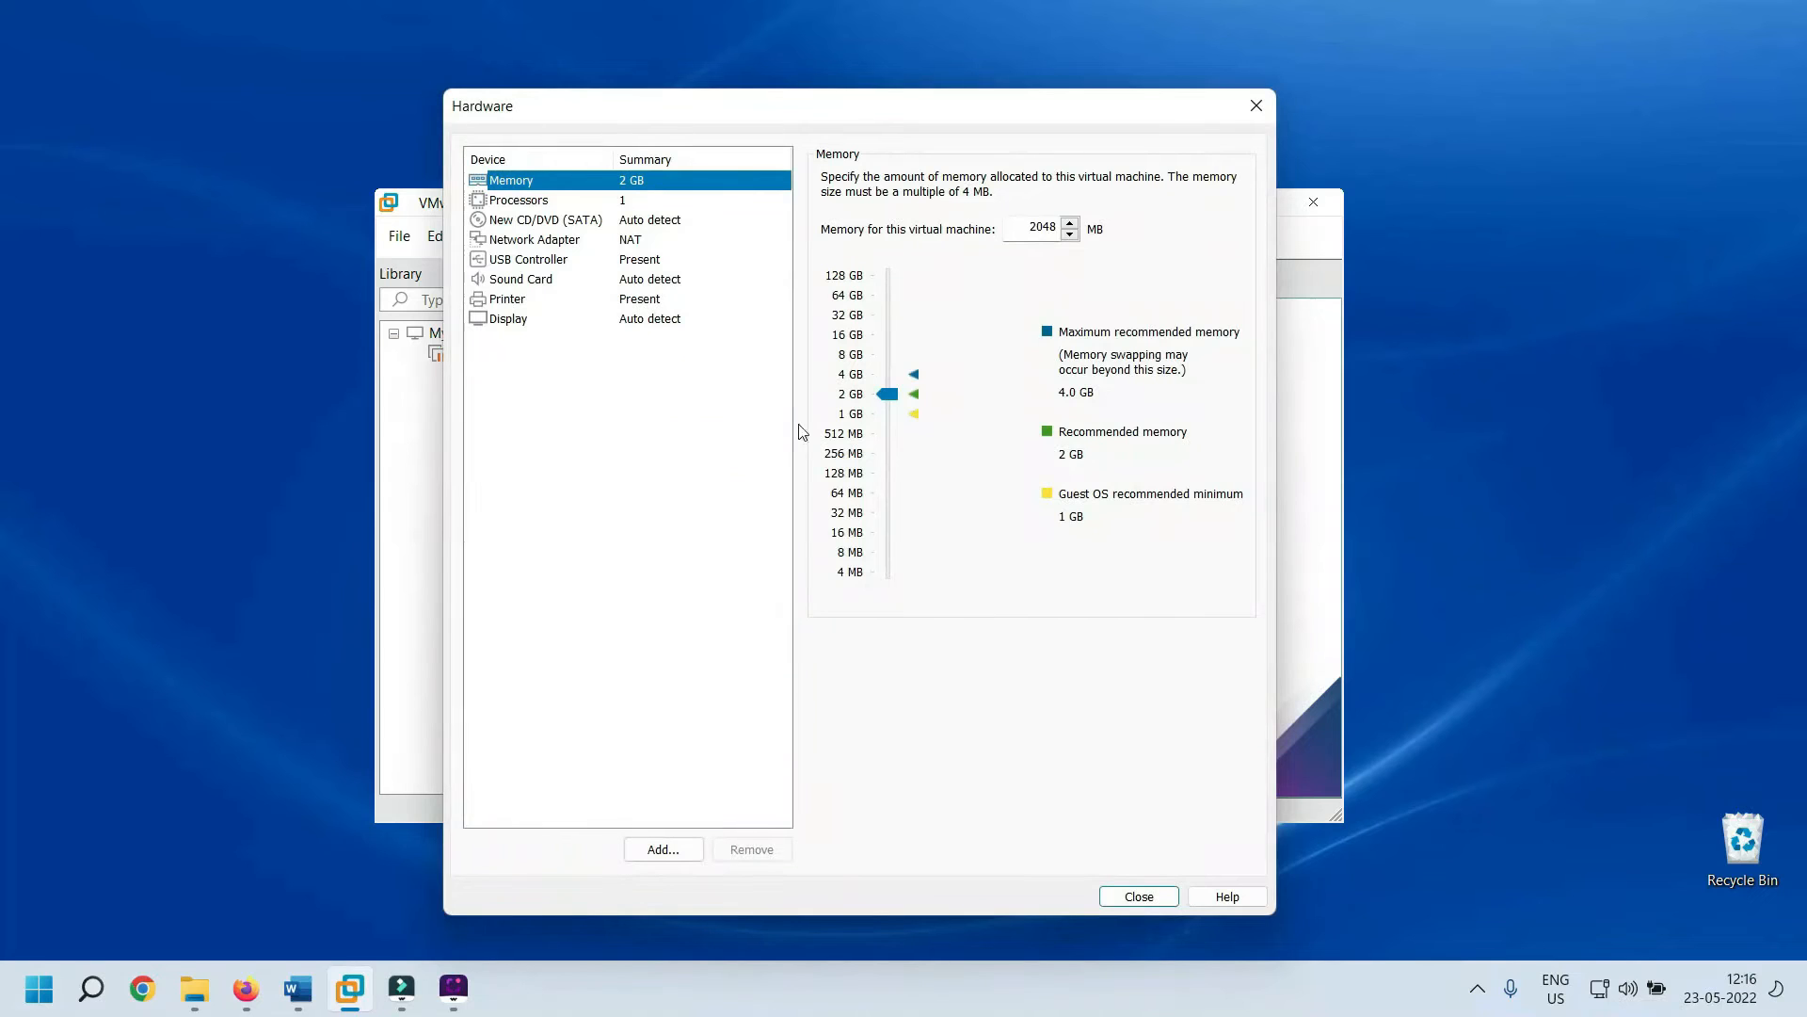
{"action": "left_click_drag", "start_coordinate": [936, 140], "coordinate": [1269, 132]}
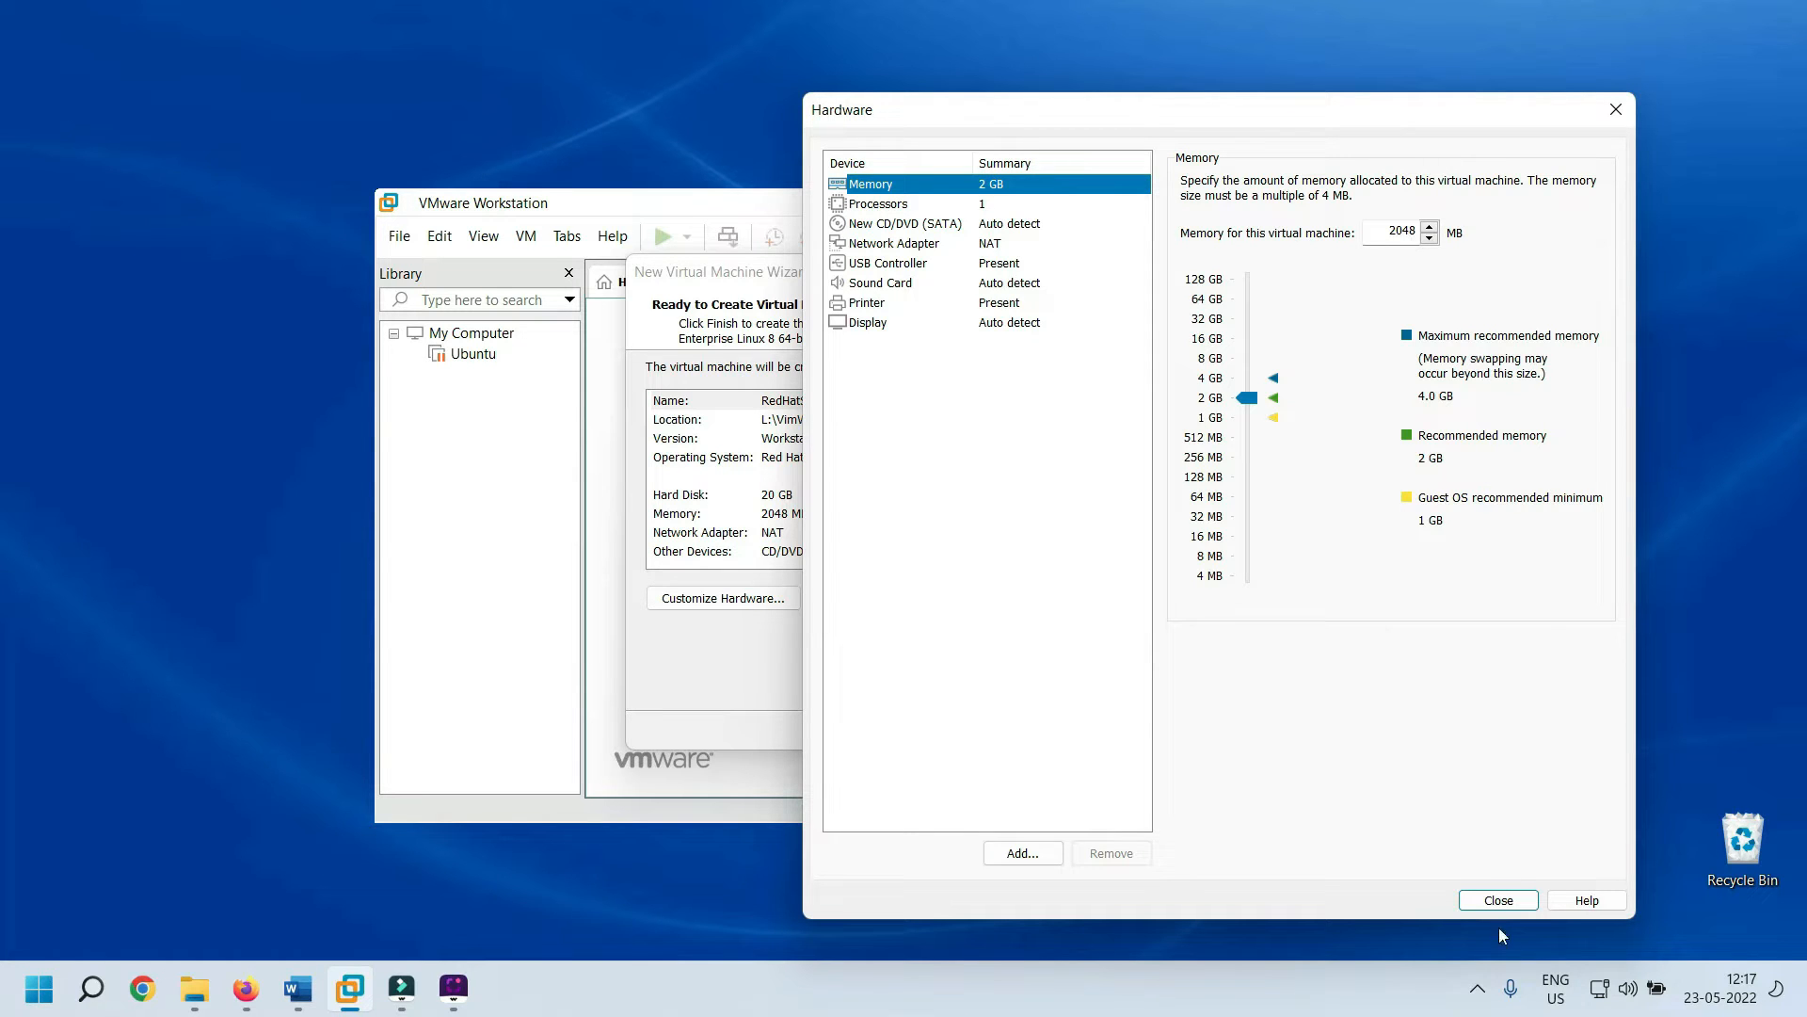
{"action": "left_click", "coordinate": [1499, 901]}
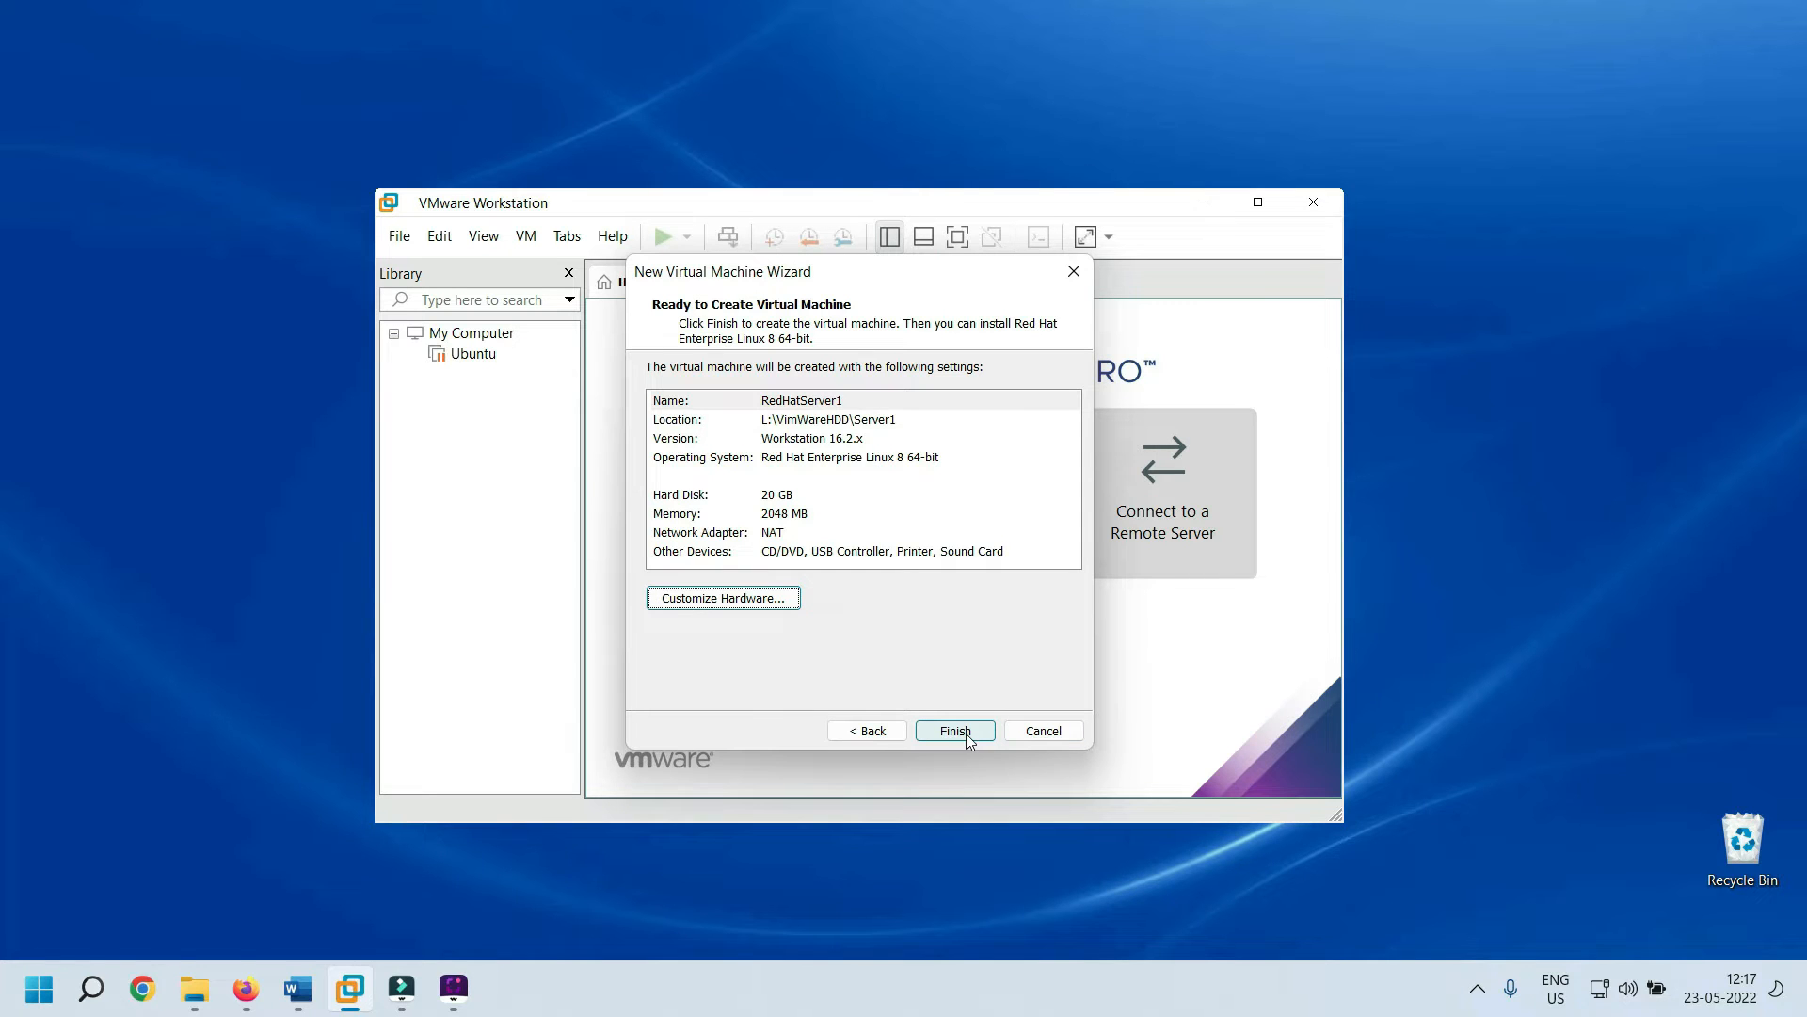
{"action": "left_click", "coordinate": [955, 732]}
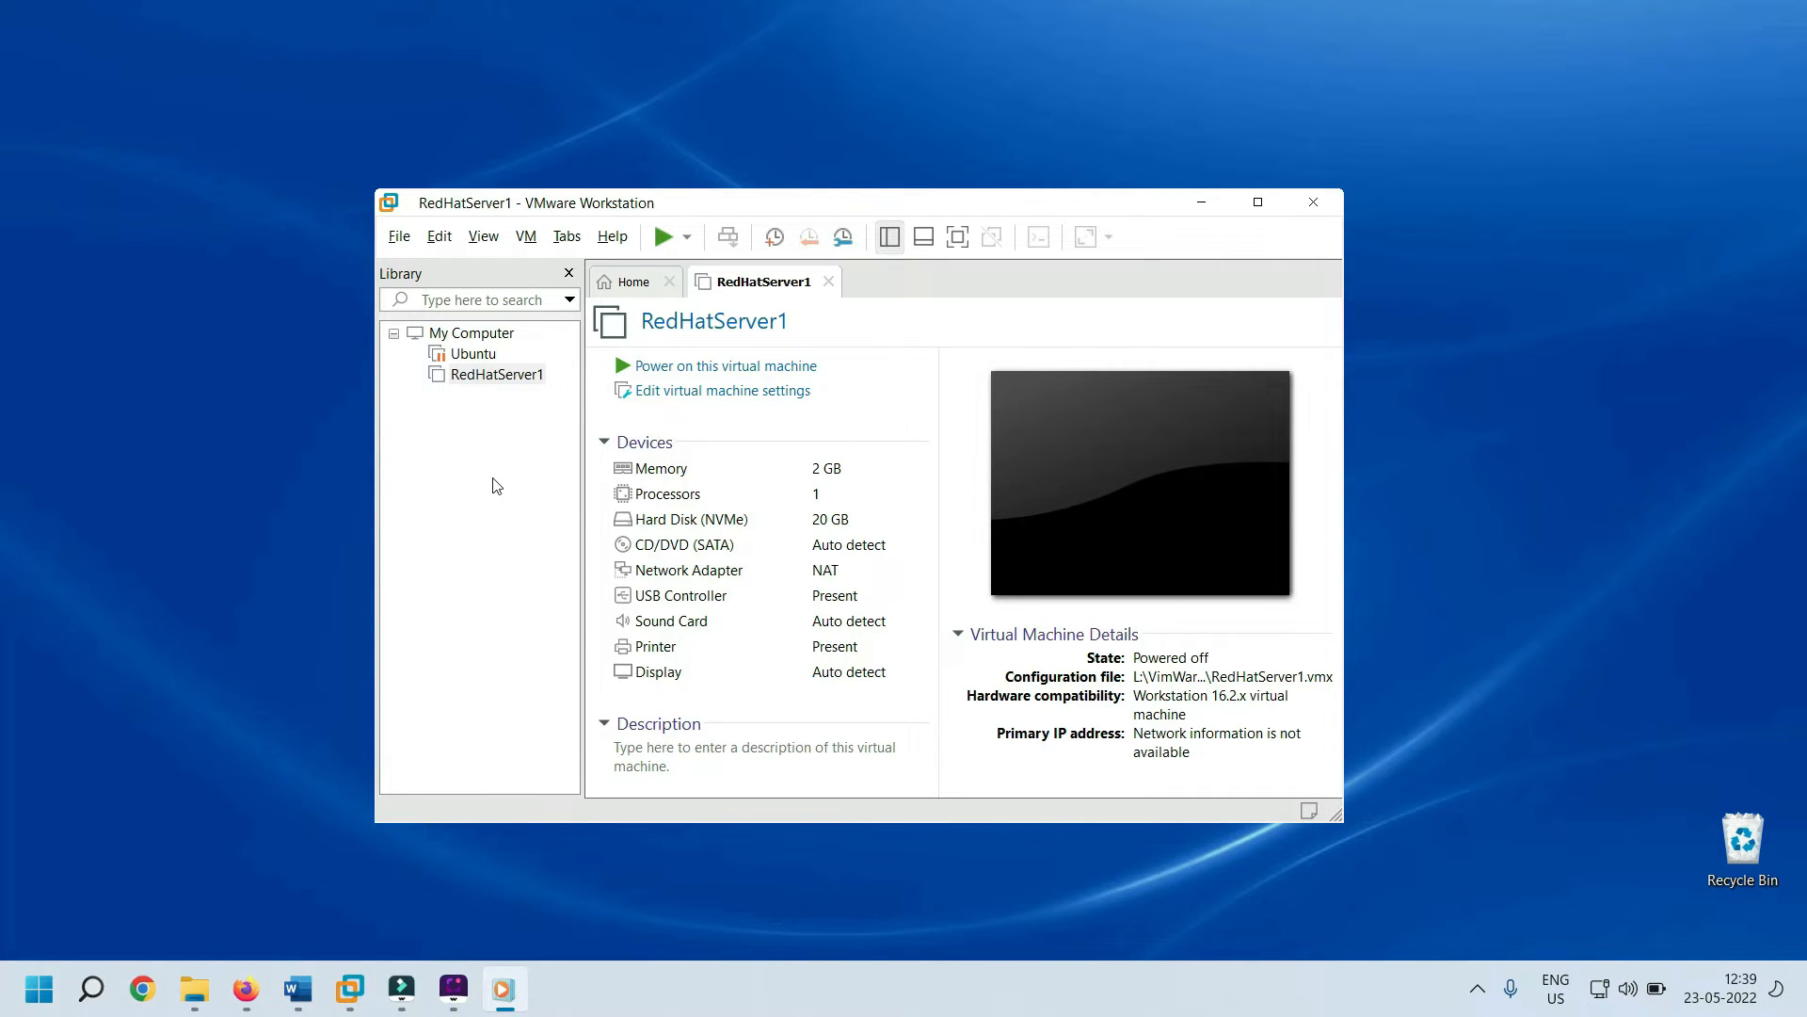
Point RedHatServer1's CD/DVD (SATA) drive at the rhel-8.3-x86_64-dvd.iso image file and save
{"action": "left_click", "coordinate": [499, 375]}
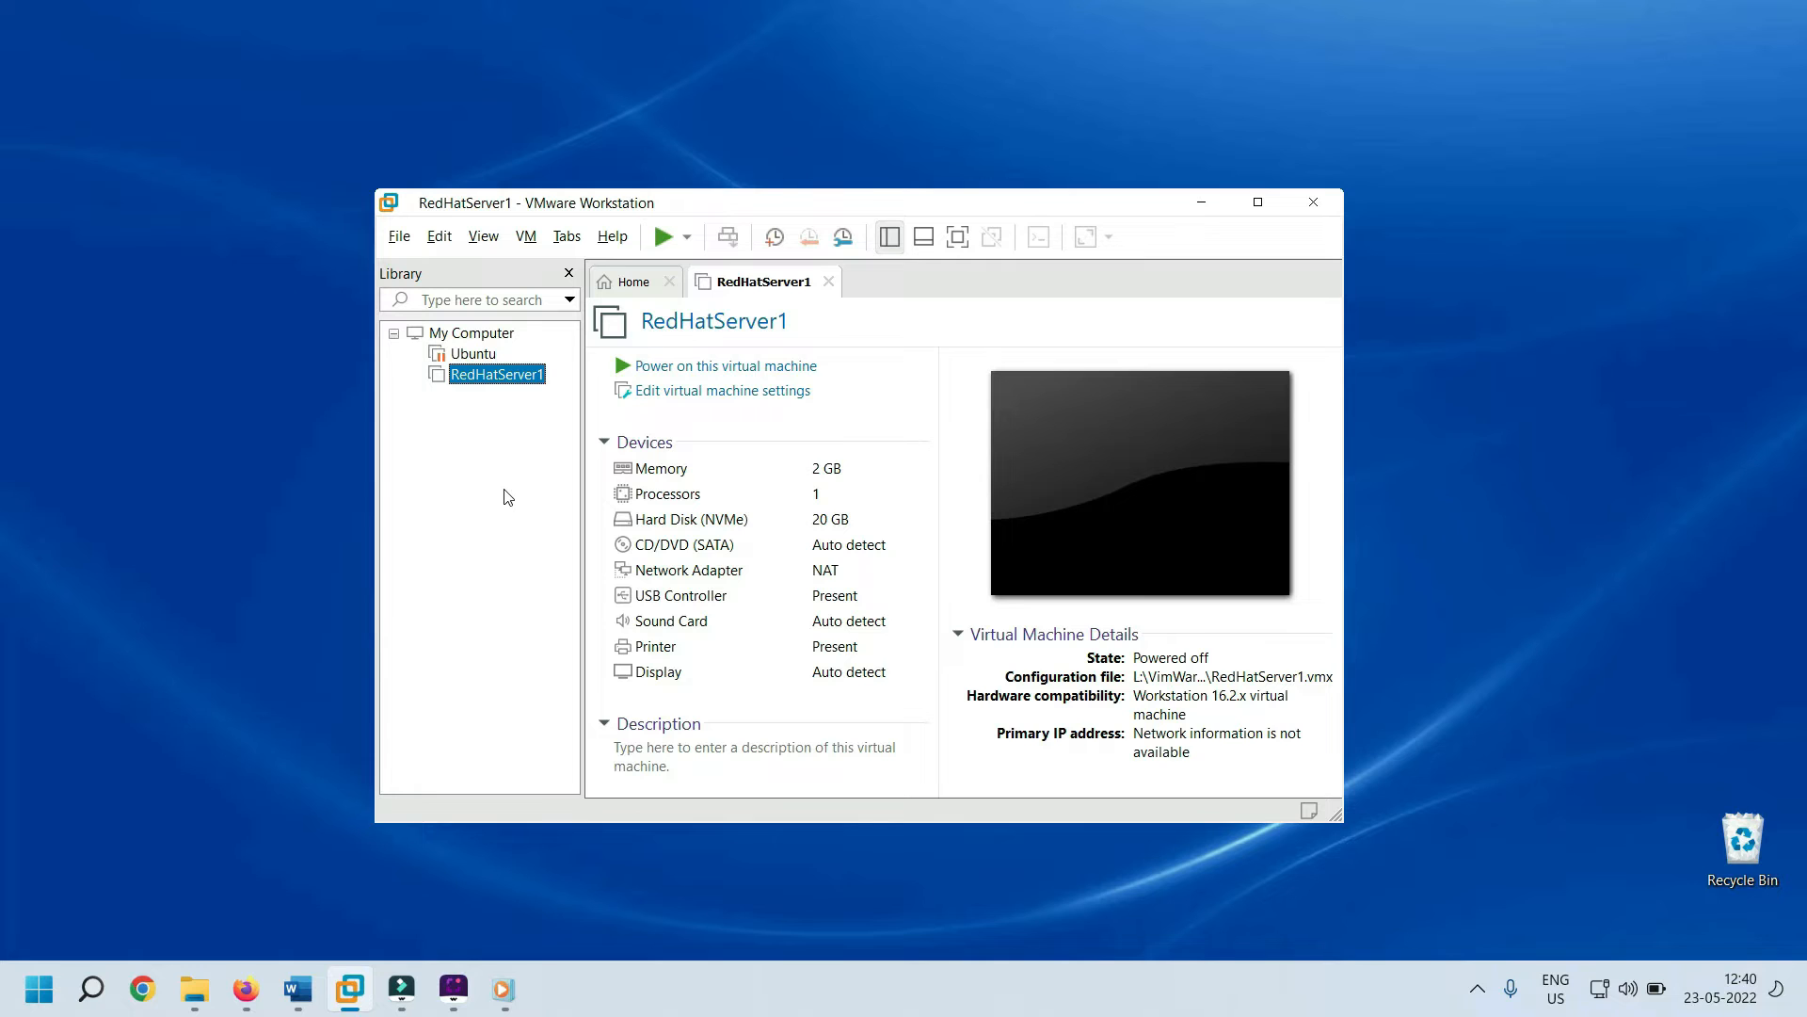
{"action": "left_click", "coordinate": [701, 548]}
{"action": "double_click", "coordinate": [704, 554]}
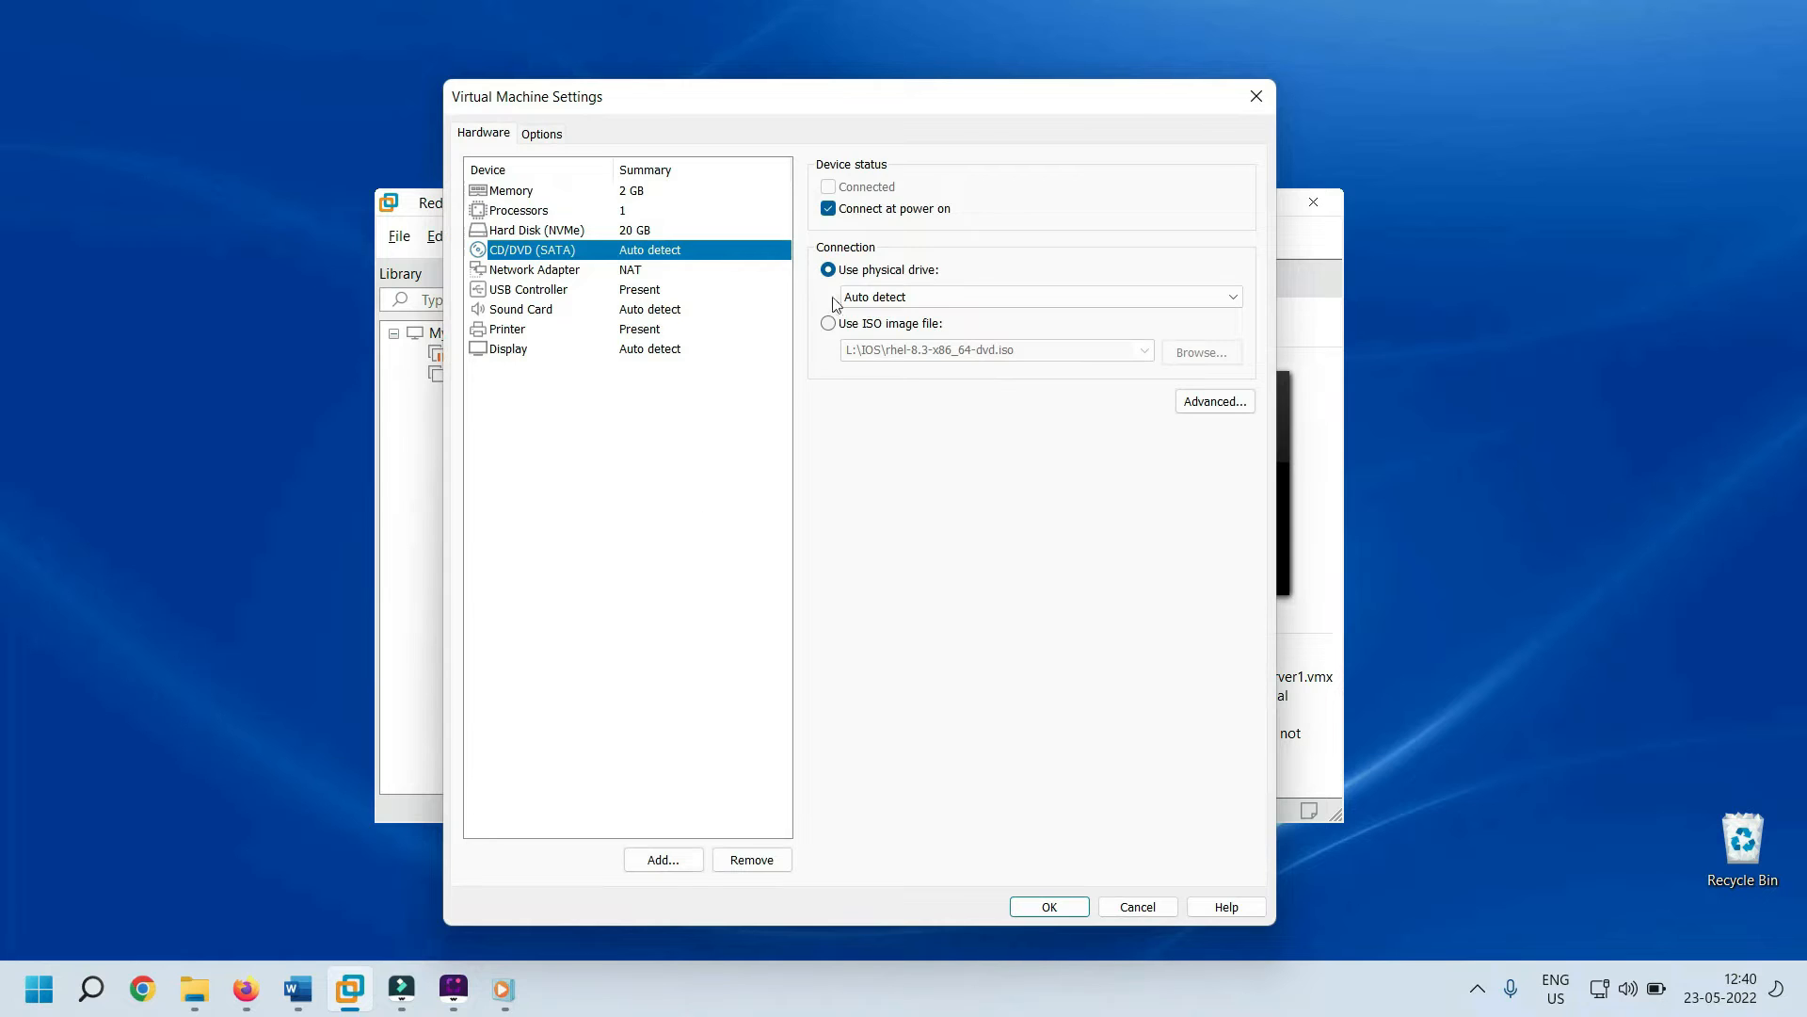
{"action": "left_click", "coordinate": [828, 324]}
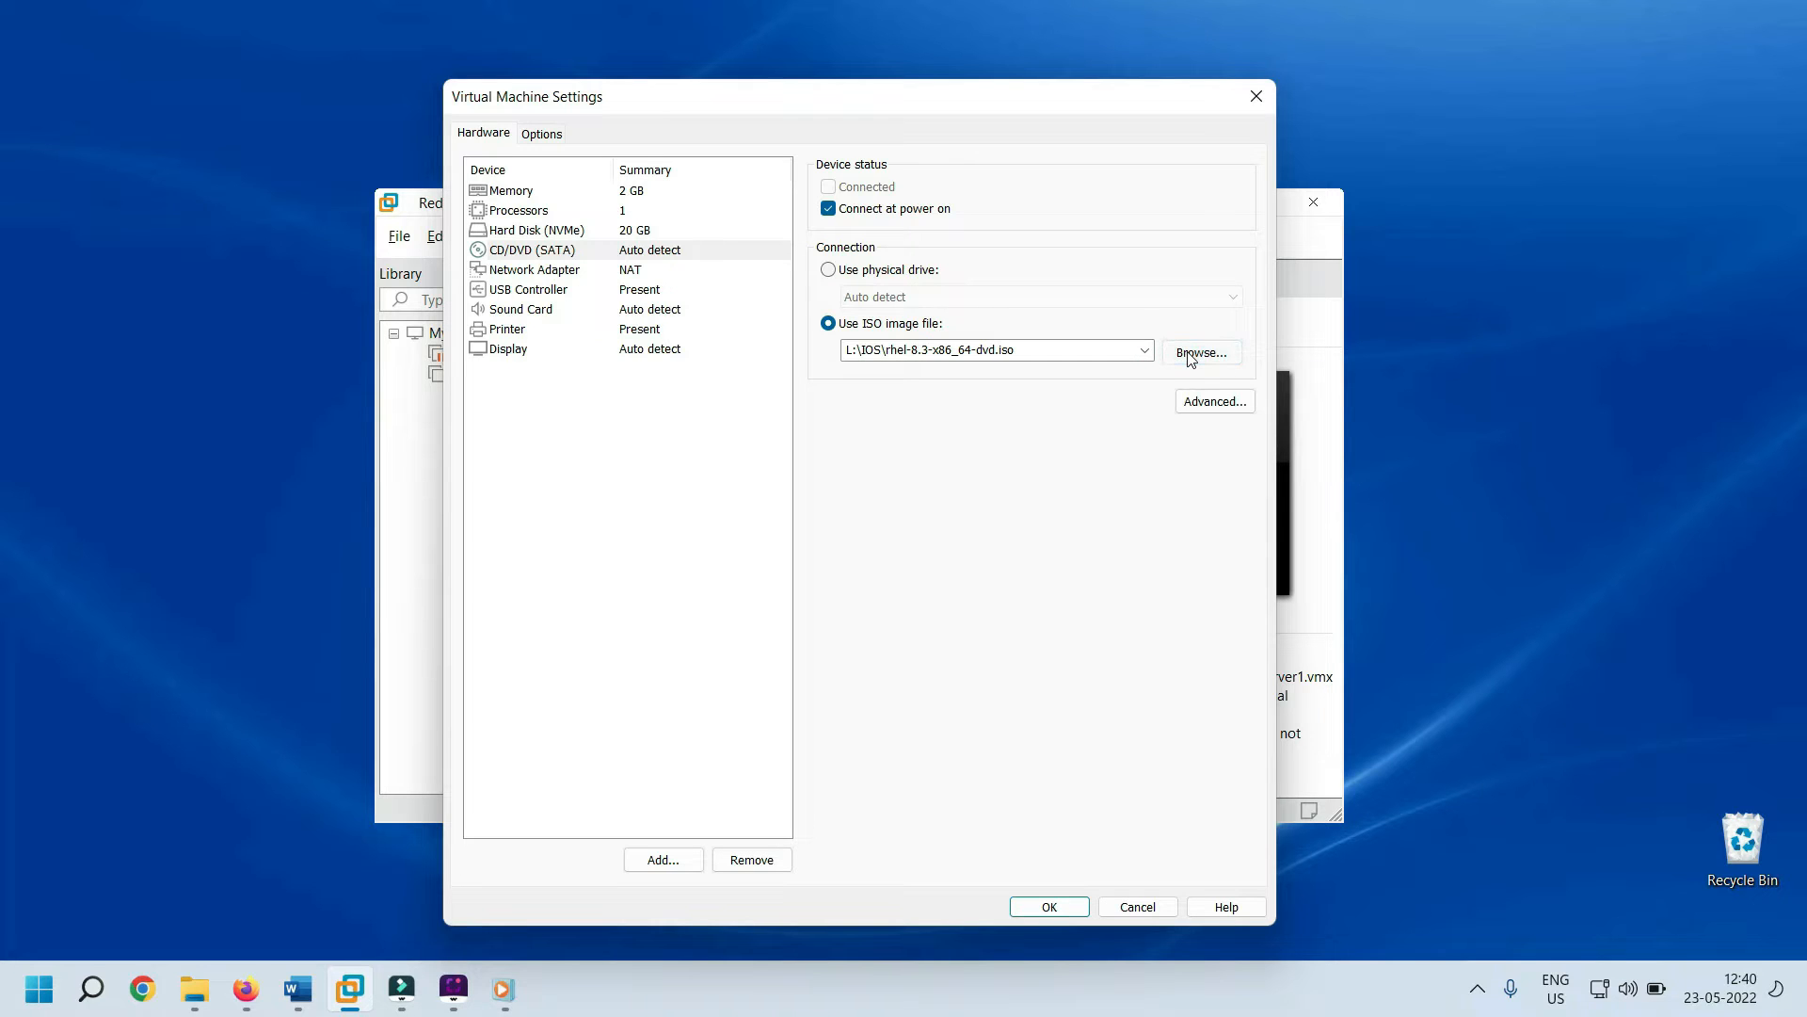
{"action": "left_click", "coordinate": [1191, 353]}
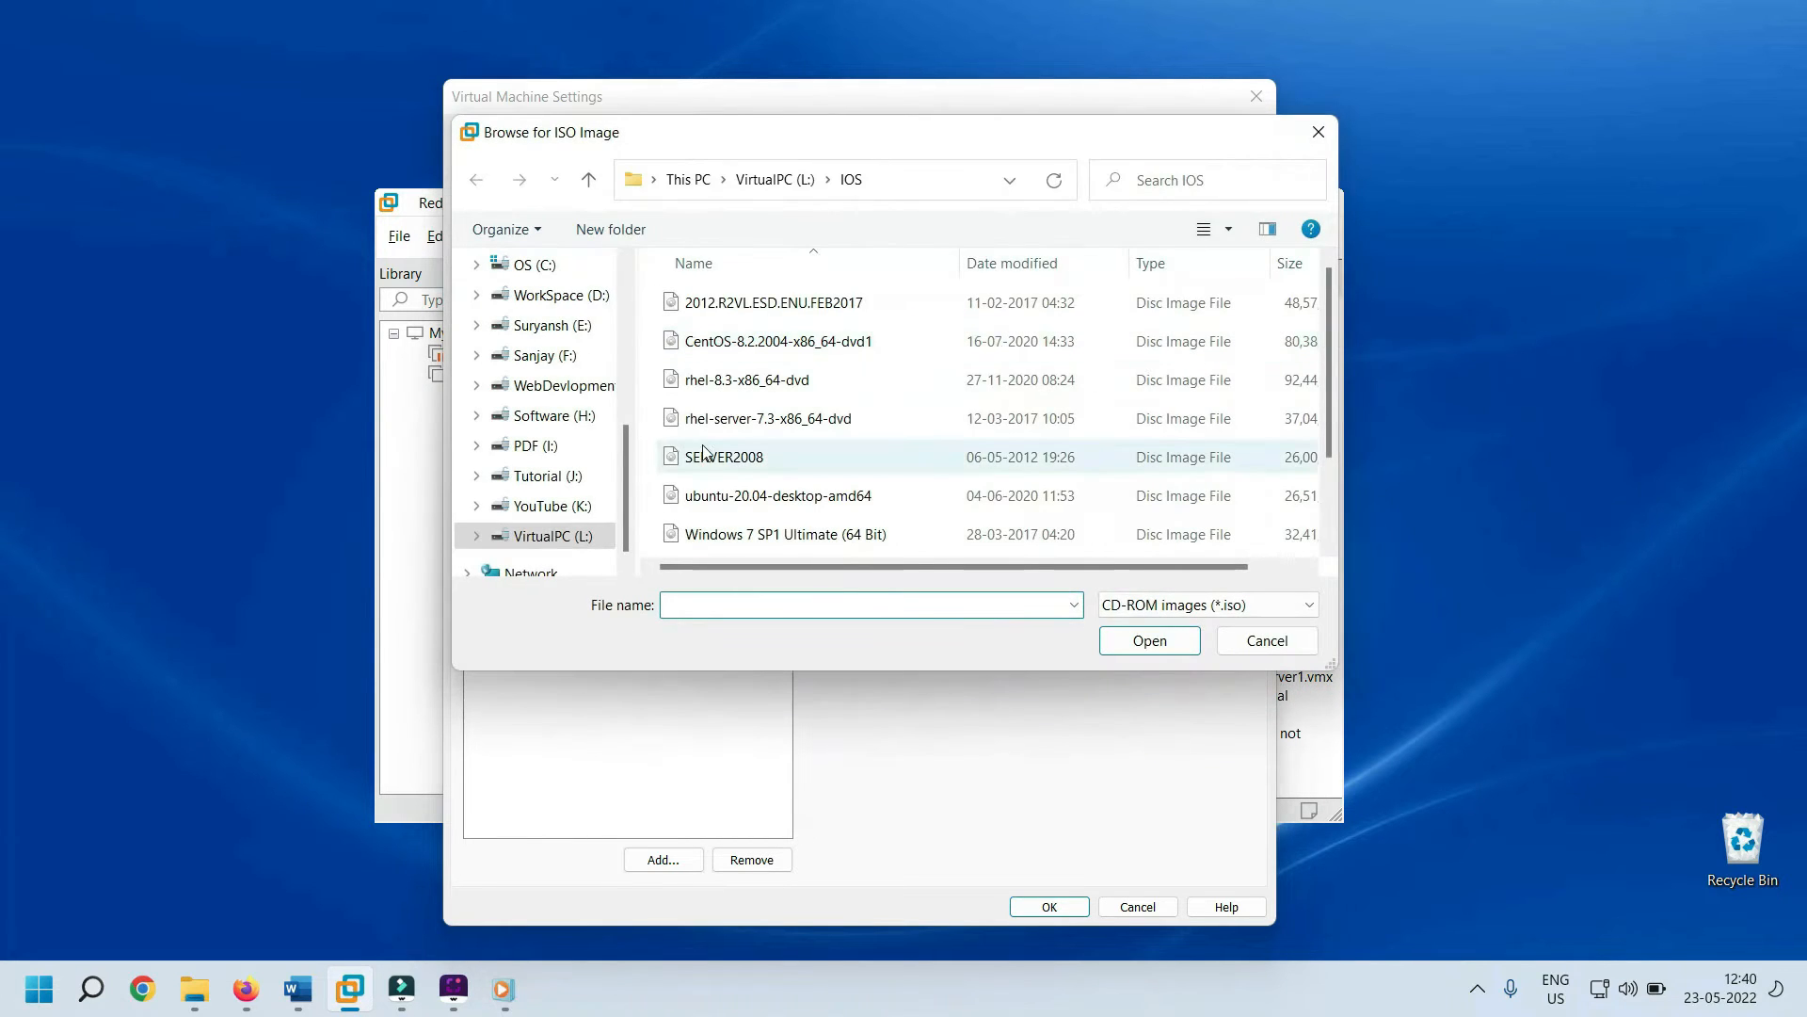
{"action": "left_click", "coordinate": [735, 382]}
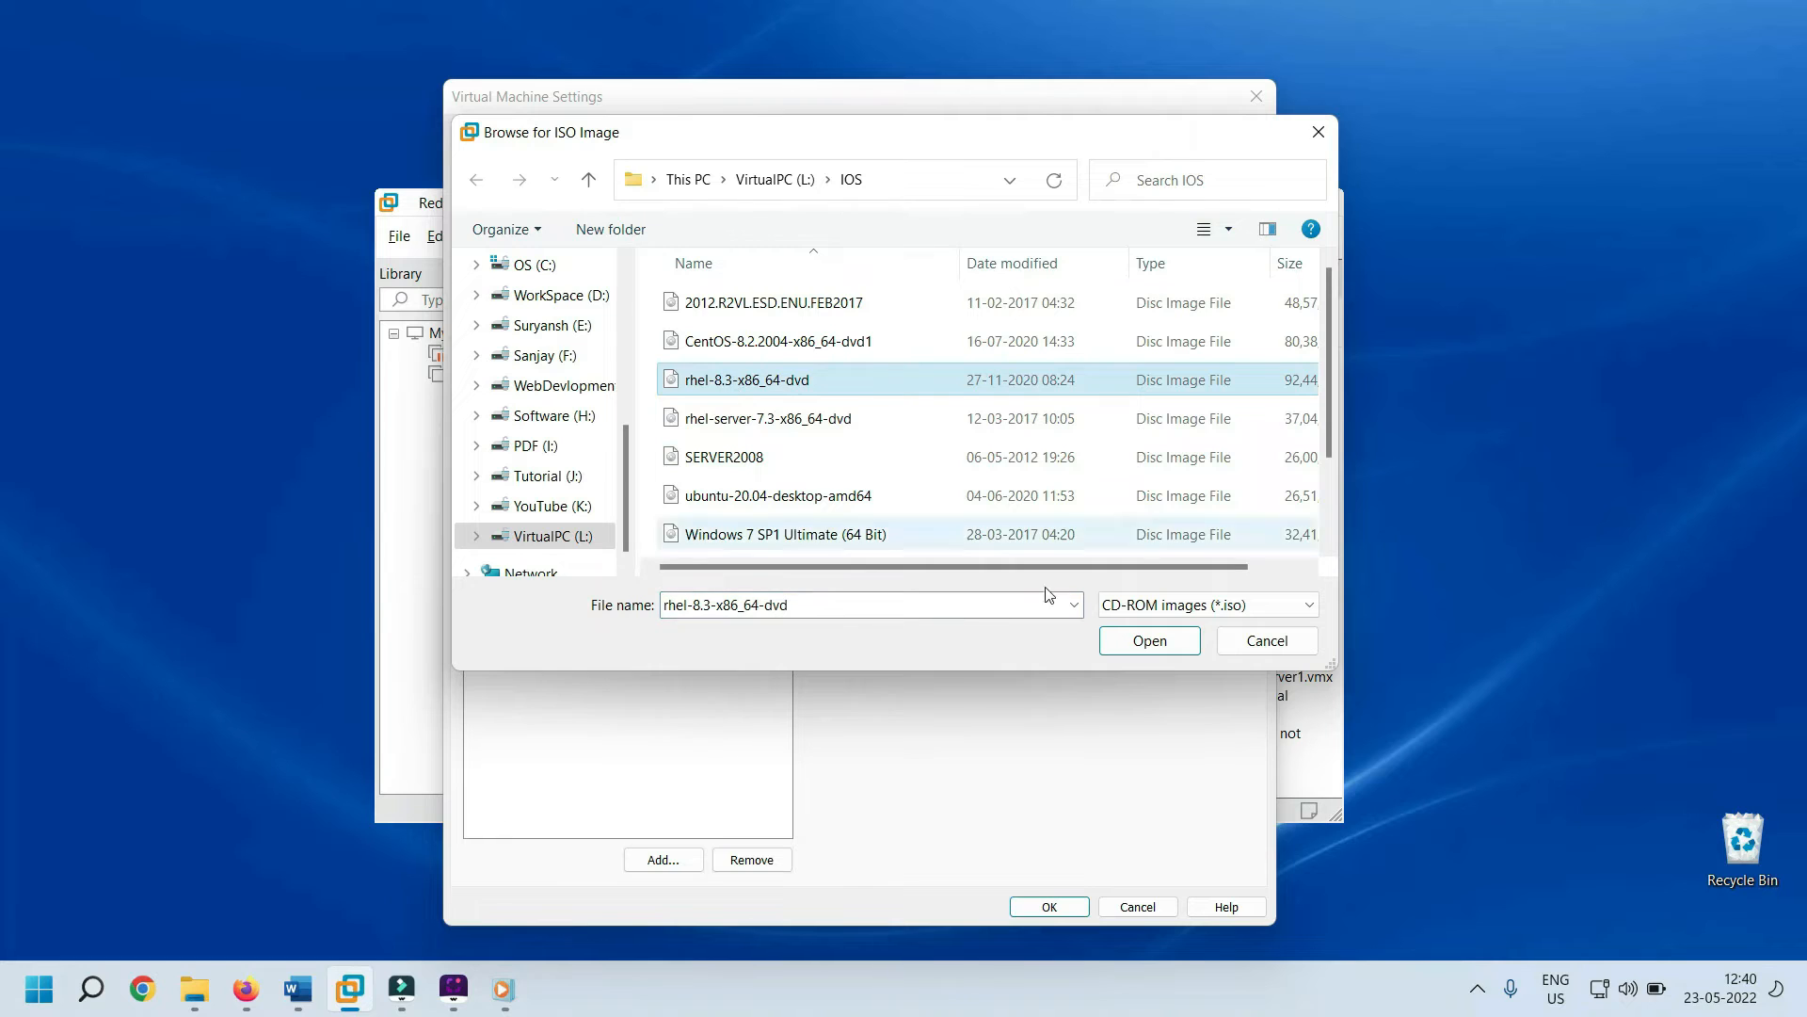
{"action": "left_click", "coordinate": [1144, 642]}
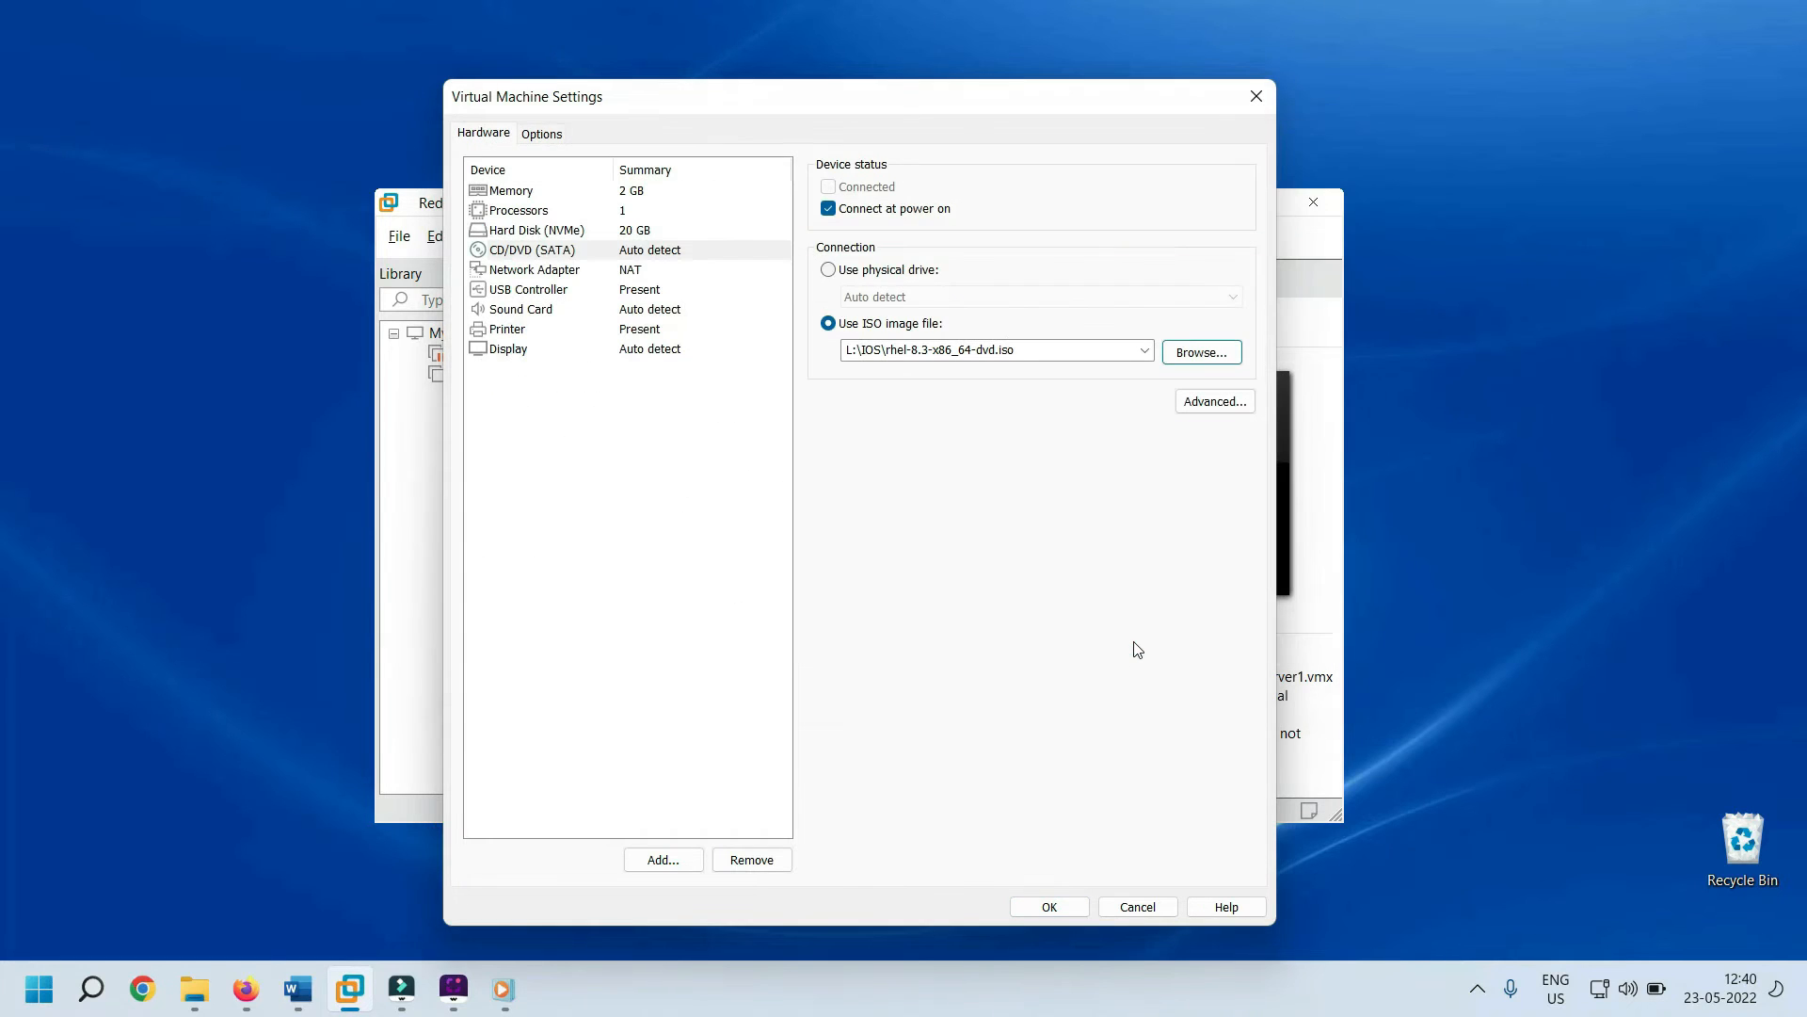
{"action": "left_click", "coordinate": [1039, 907]}
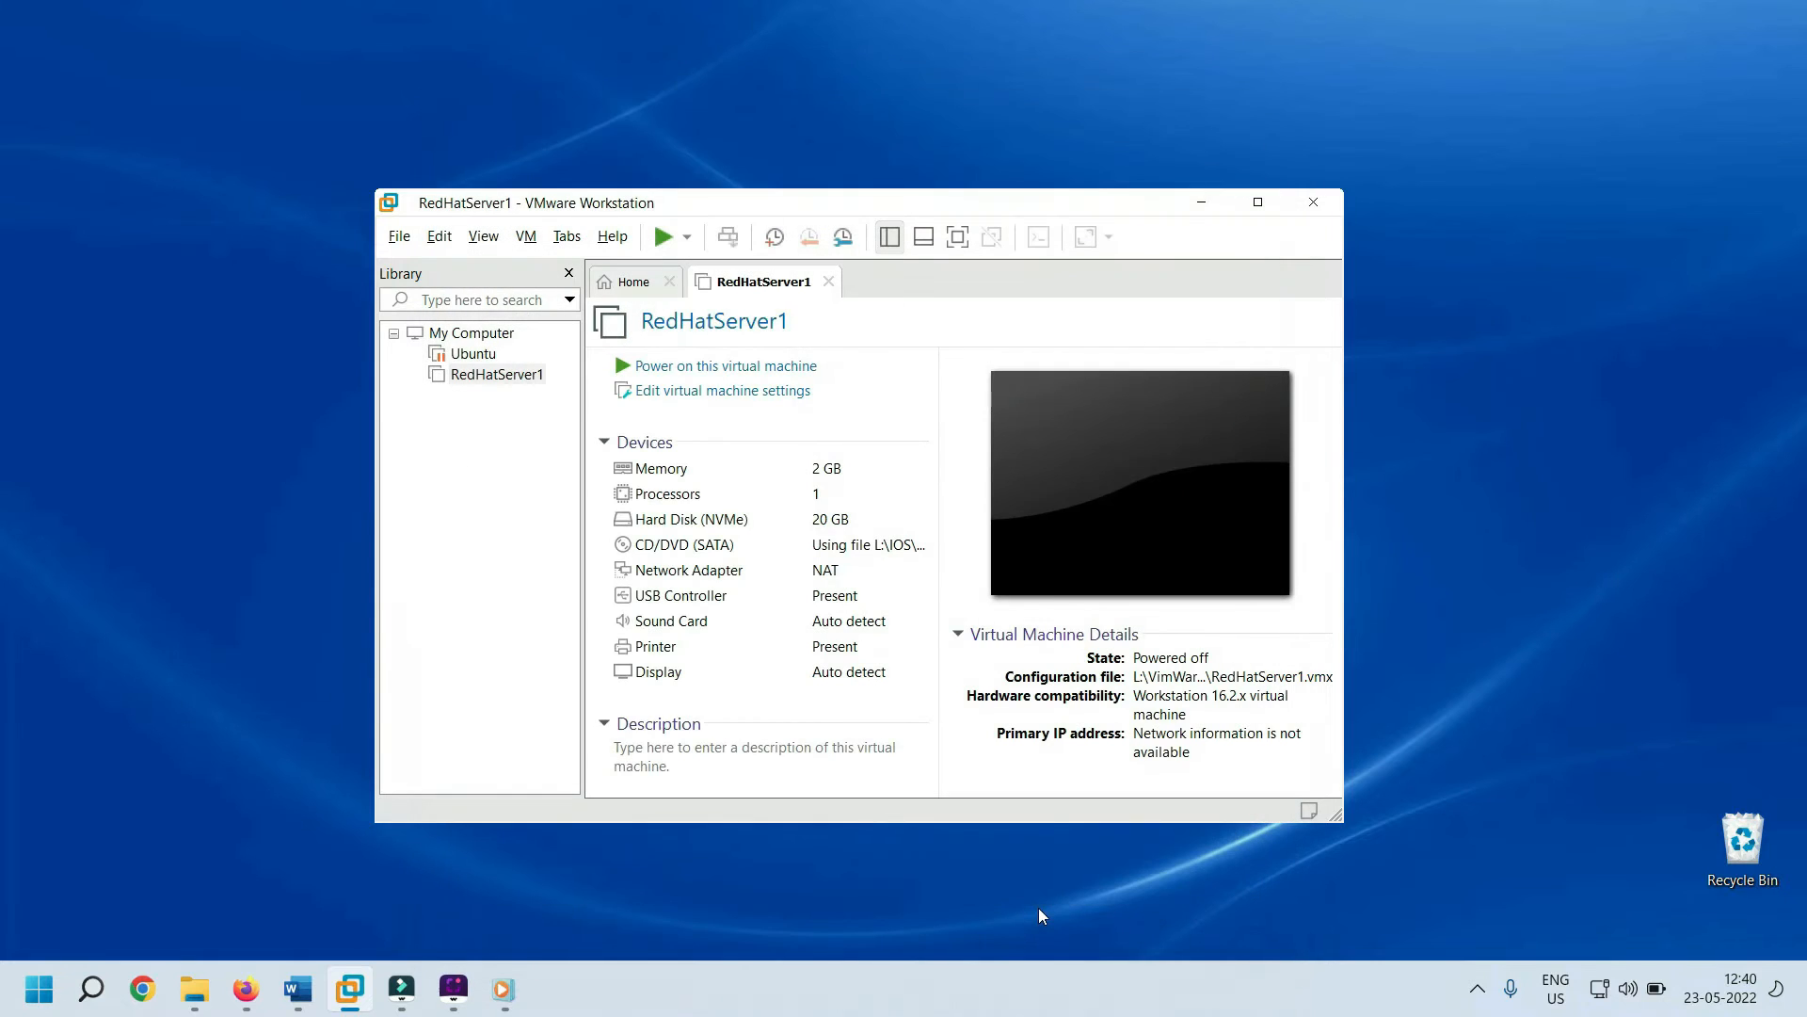
Power on RedHatServer1 and let it reach the RHEL 8.3 boot menu
{"action": "left_click", "coordinate": [760, 370]}
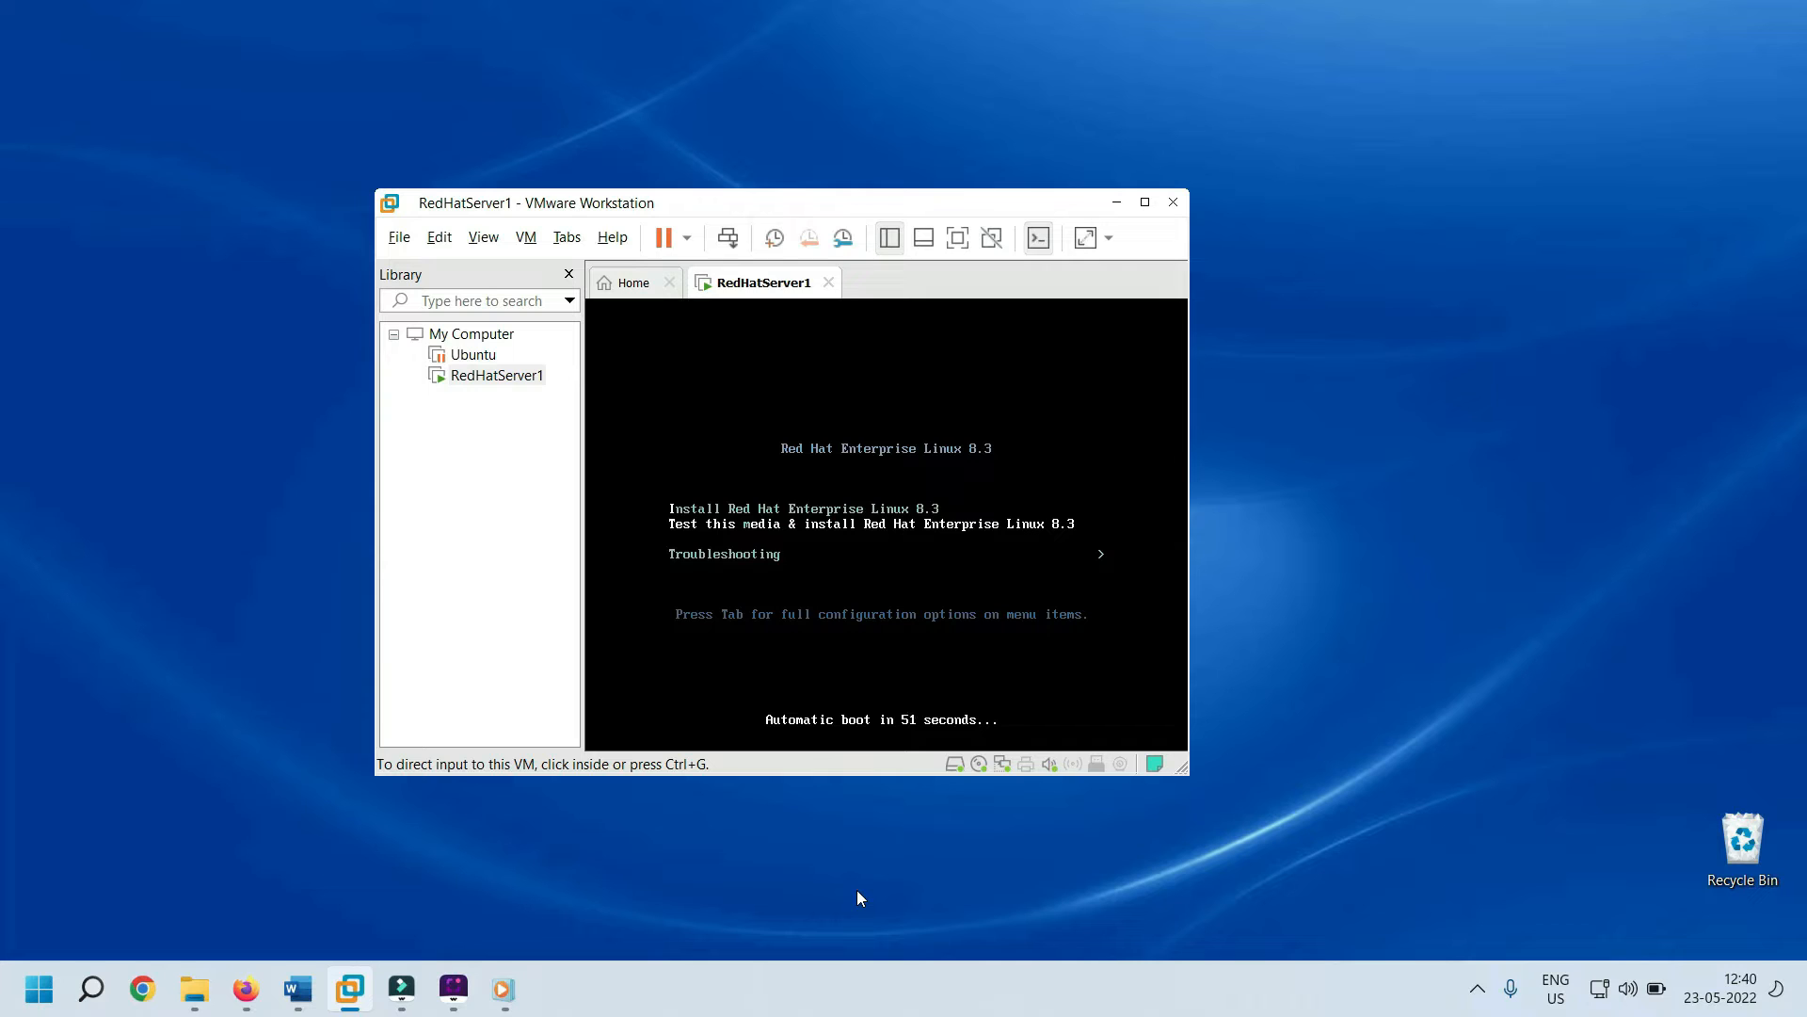
{"action": "key", "text": "alt"}
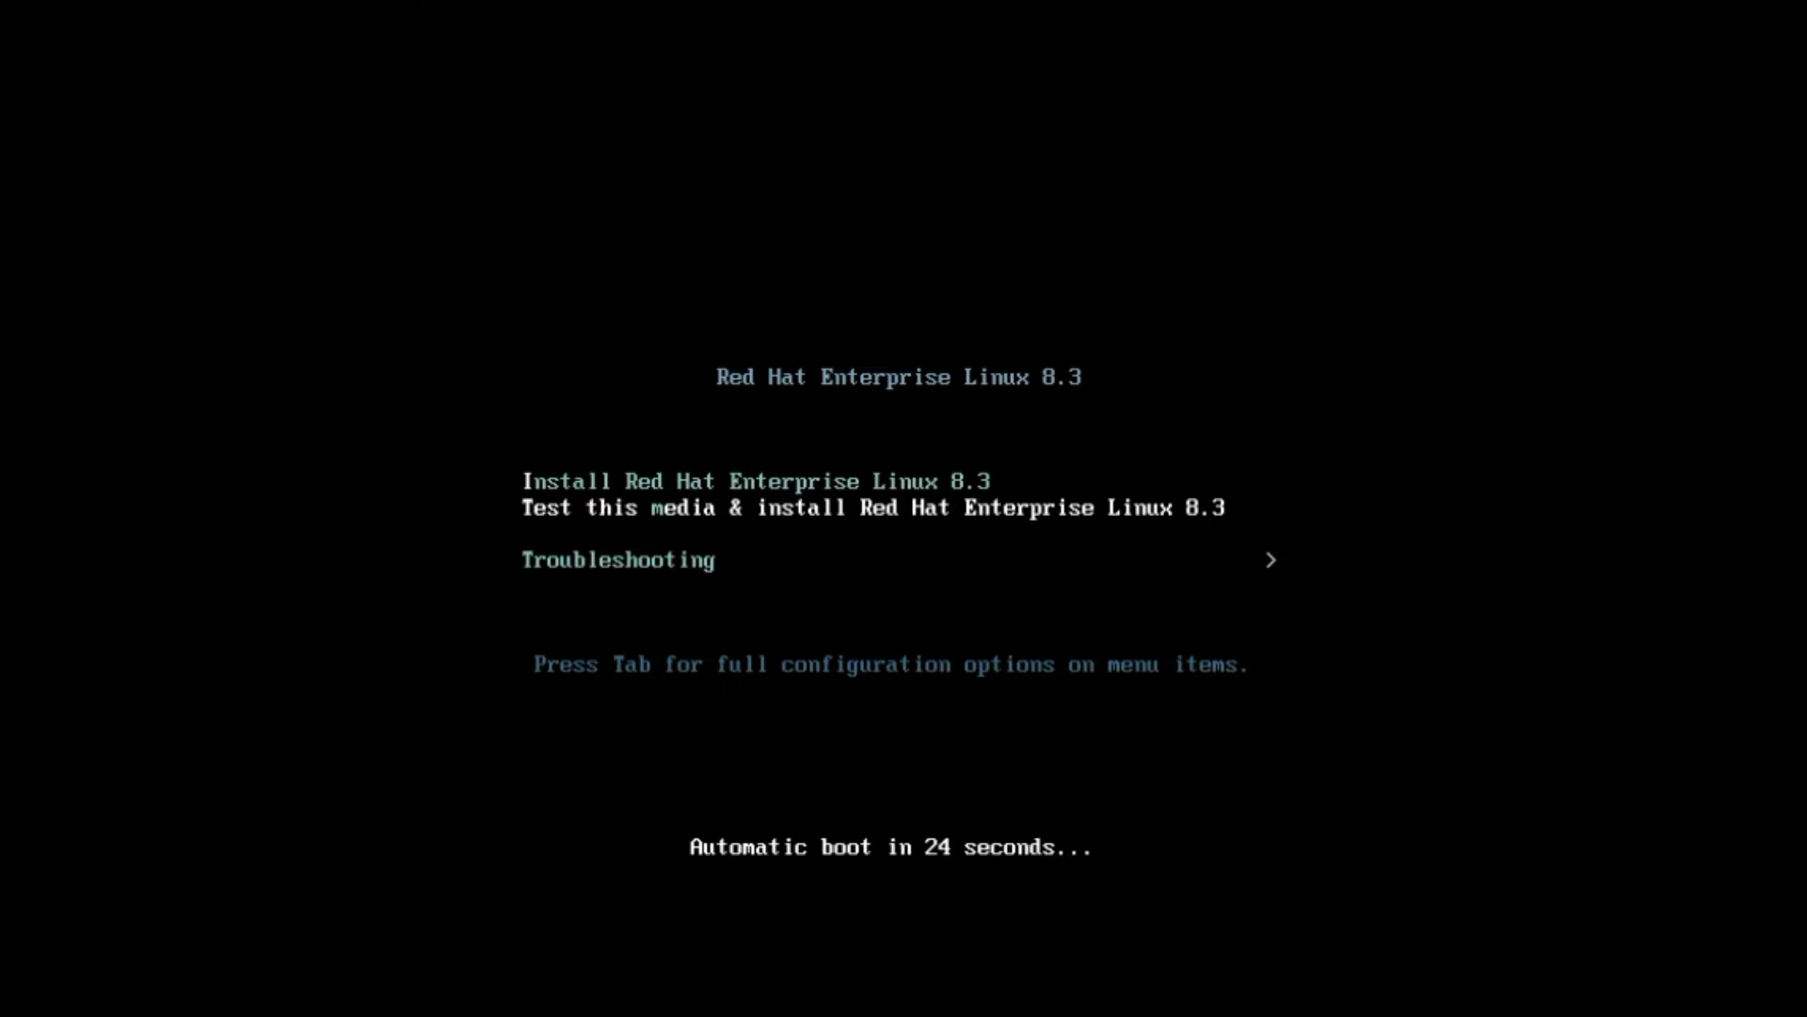
Stop the boot countdown and boot the 'Install Red Hat Enterprise Linux 8.3' entry
{"action": "key", "text": "Up"}
{"action": "key", "text": "Down"}
{"action": "key", "text": "Down"}
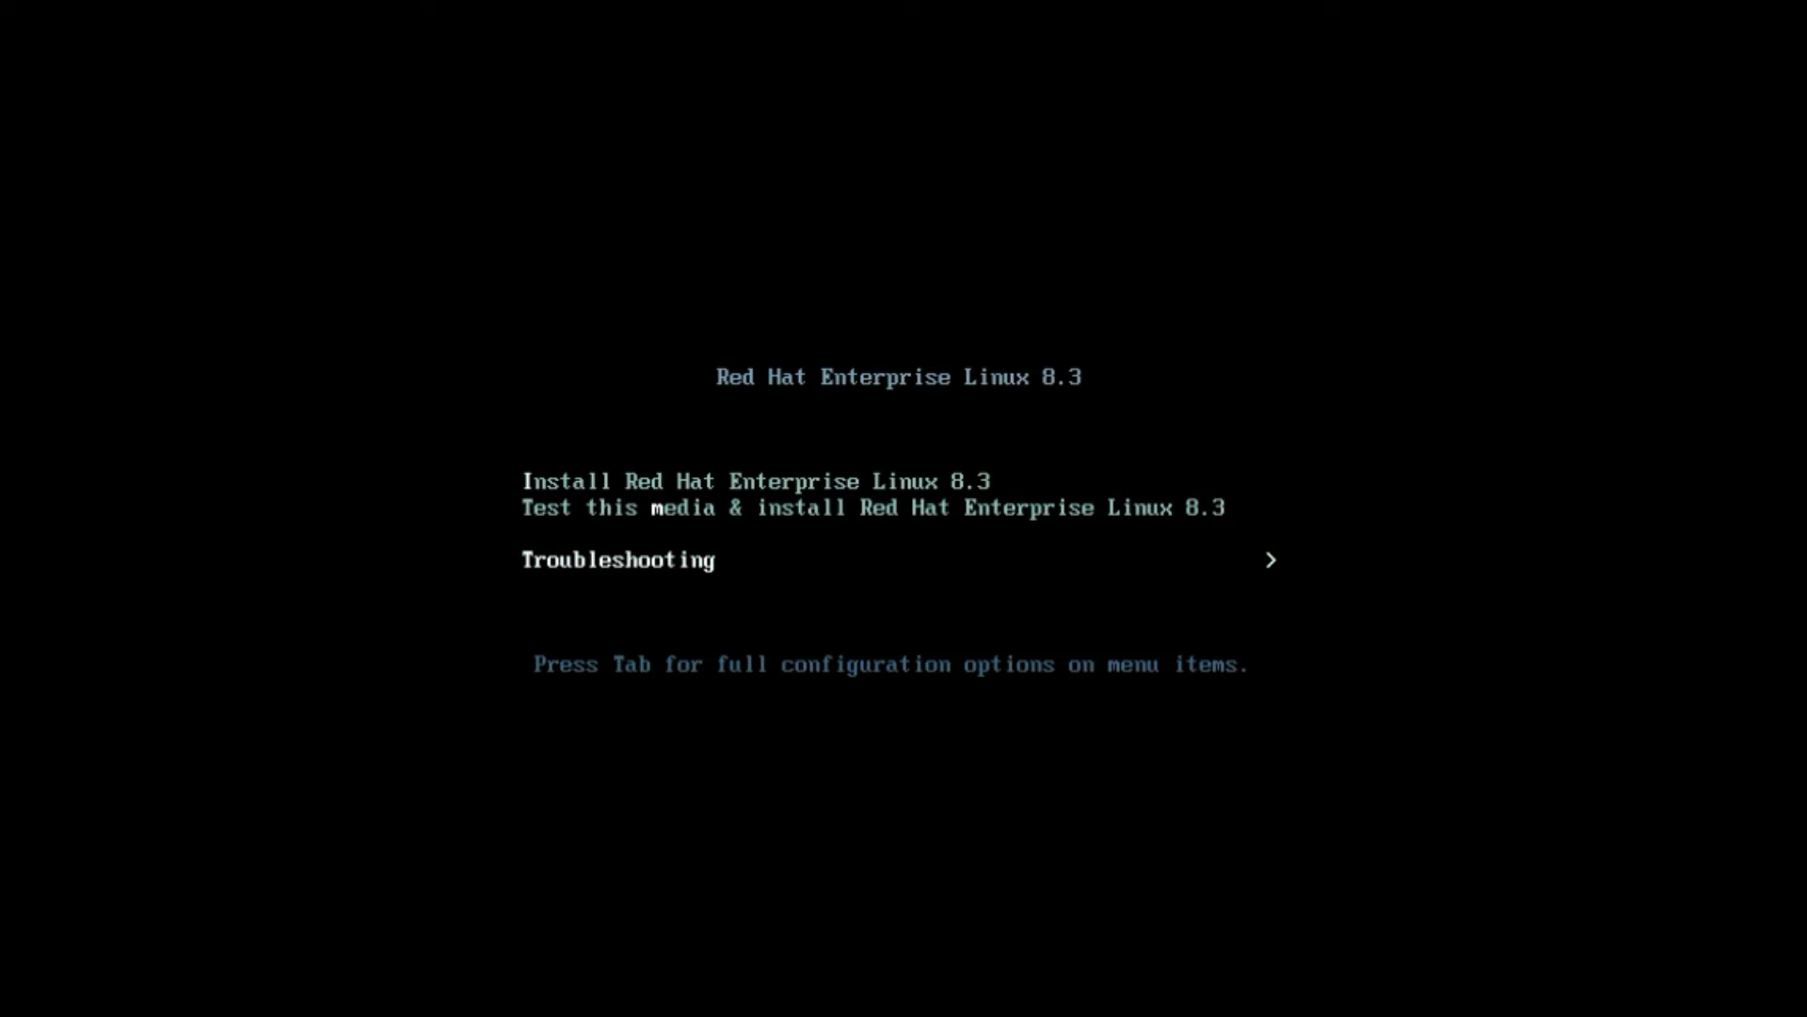
{"action": "key", "text": "Up"}
{"action": "key", "text": "Up"}
{"action": "key", "text": "Down"}
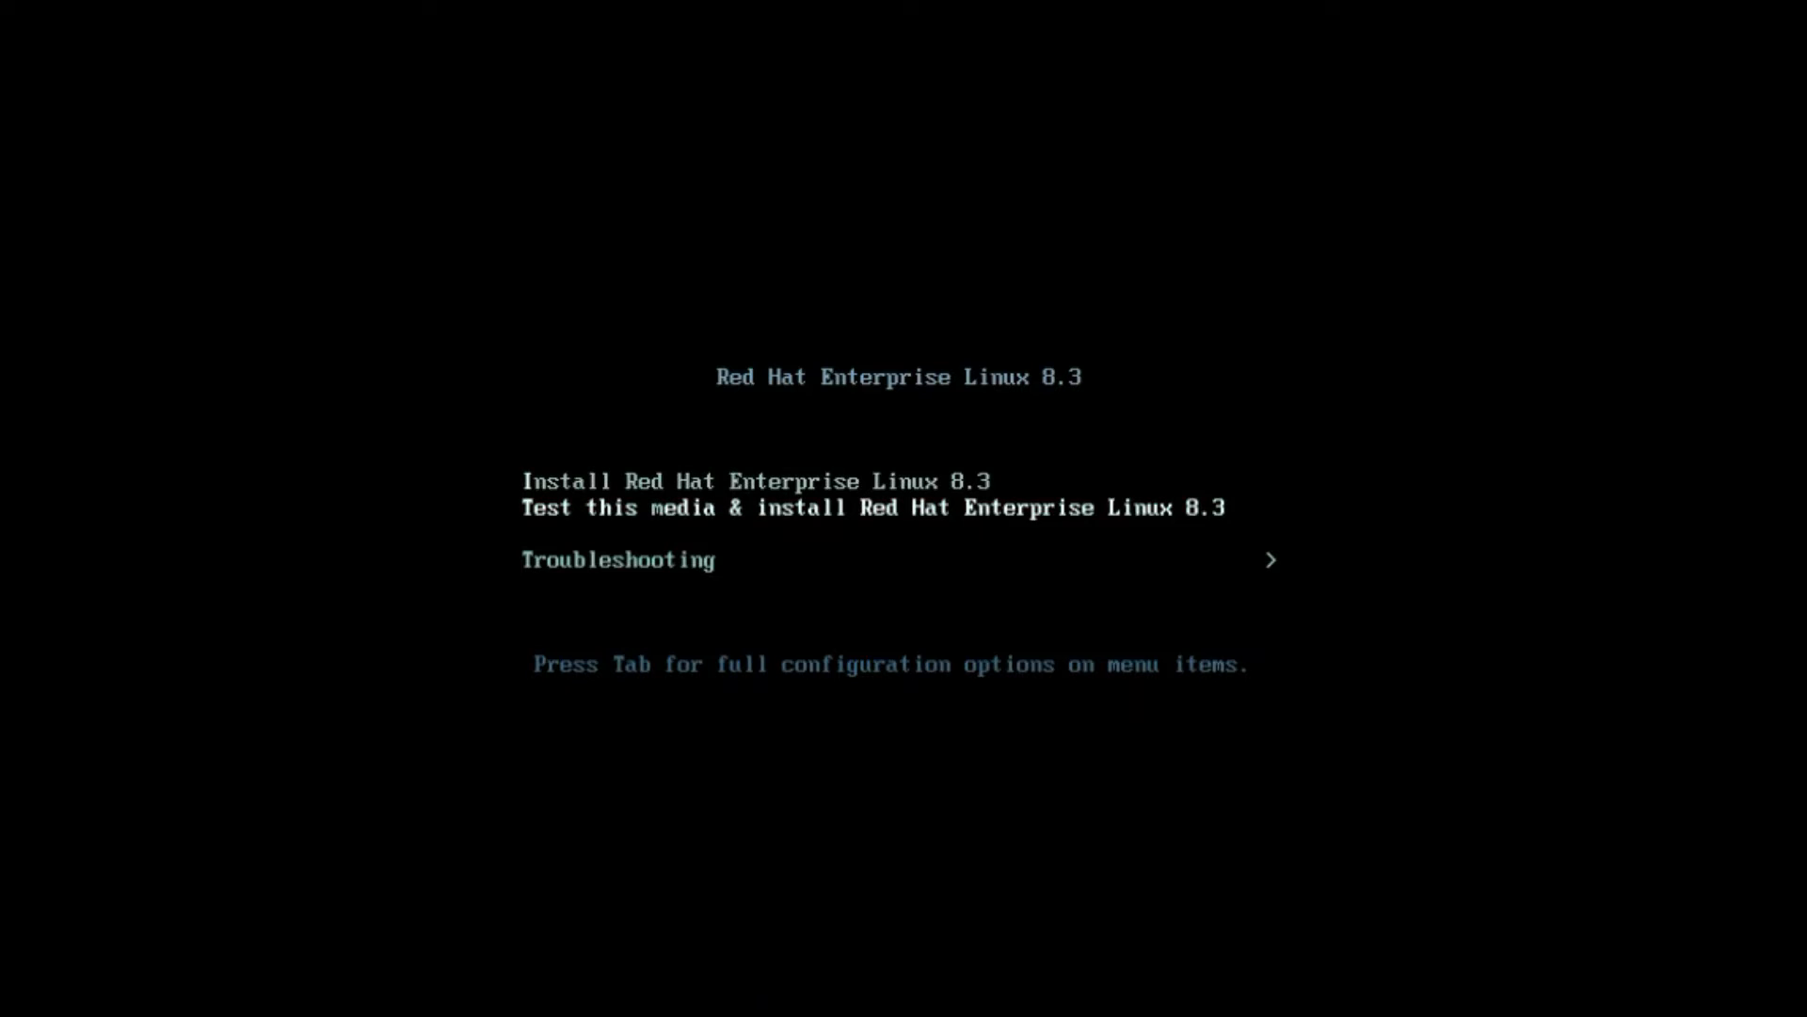
{"action": "key", "text": "Down"}
{"action": "key", "text": "Up"}
{"action": "key", "text": "Up"}
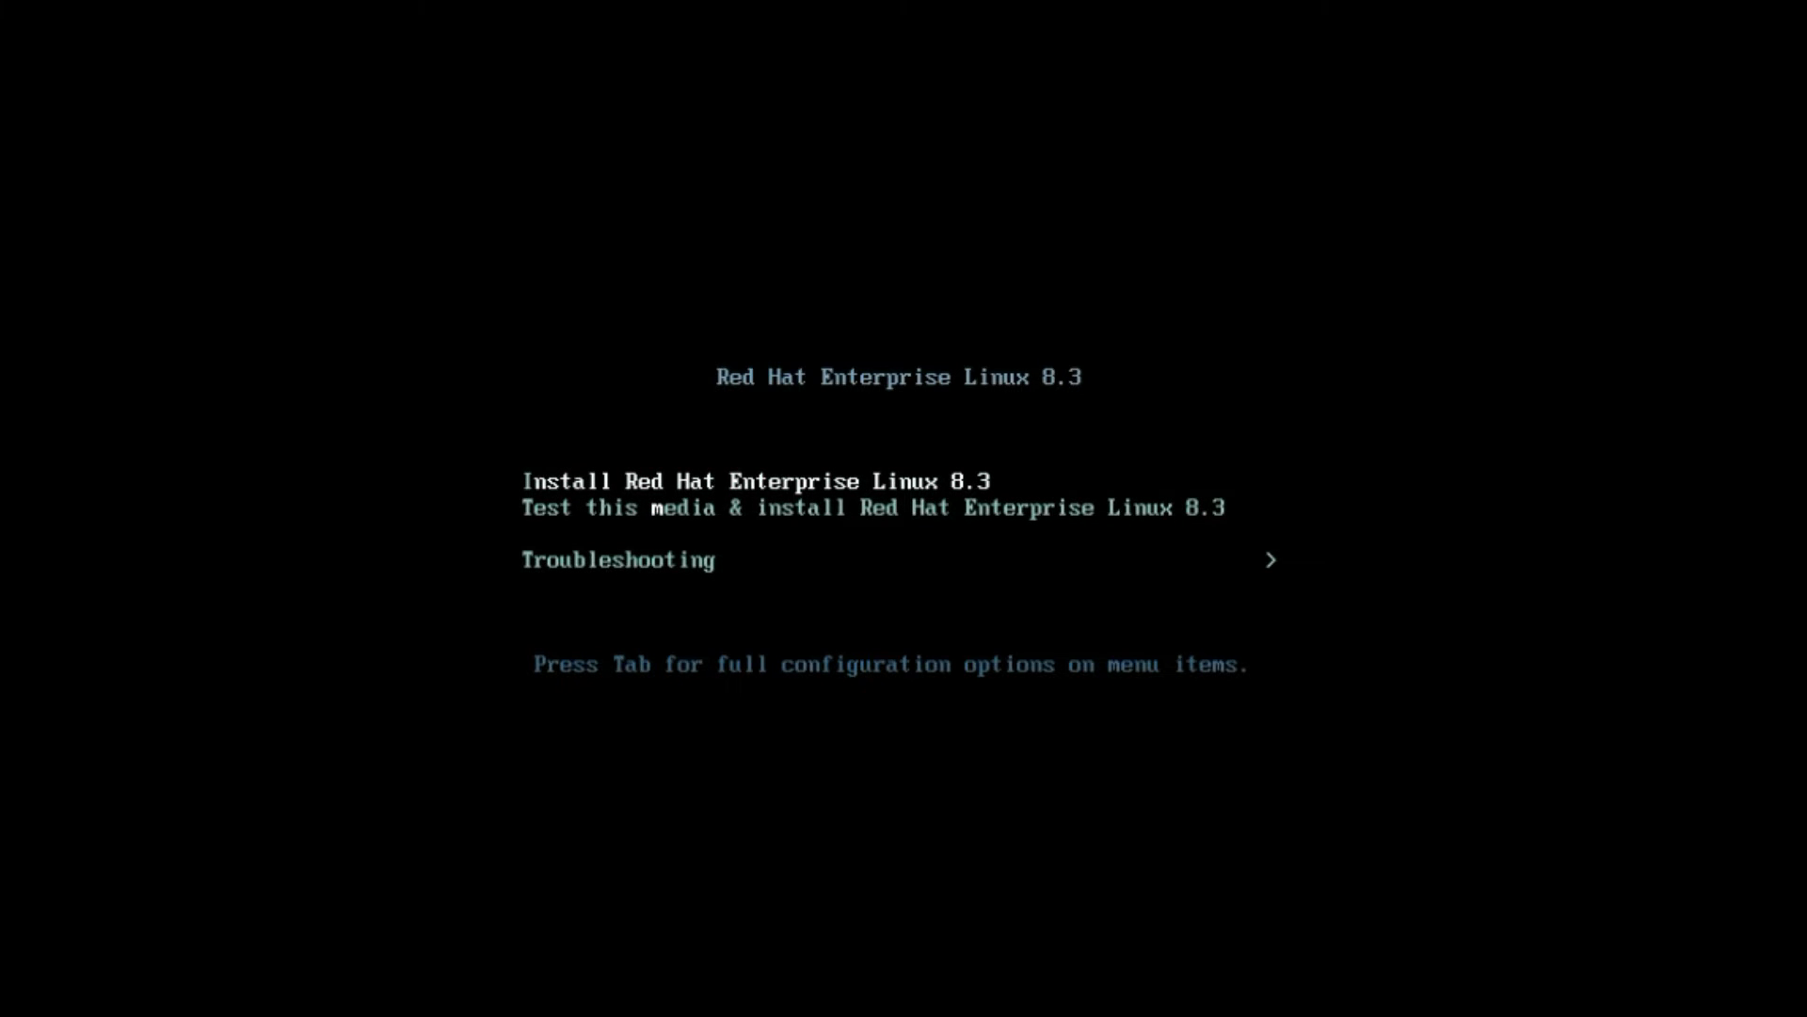
{"action": "key", "text": "Return"}
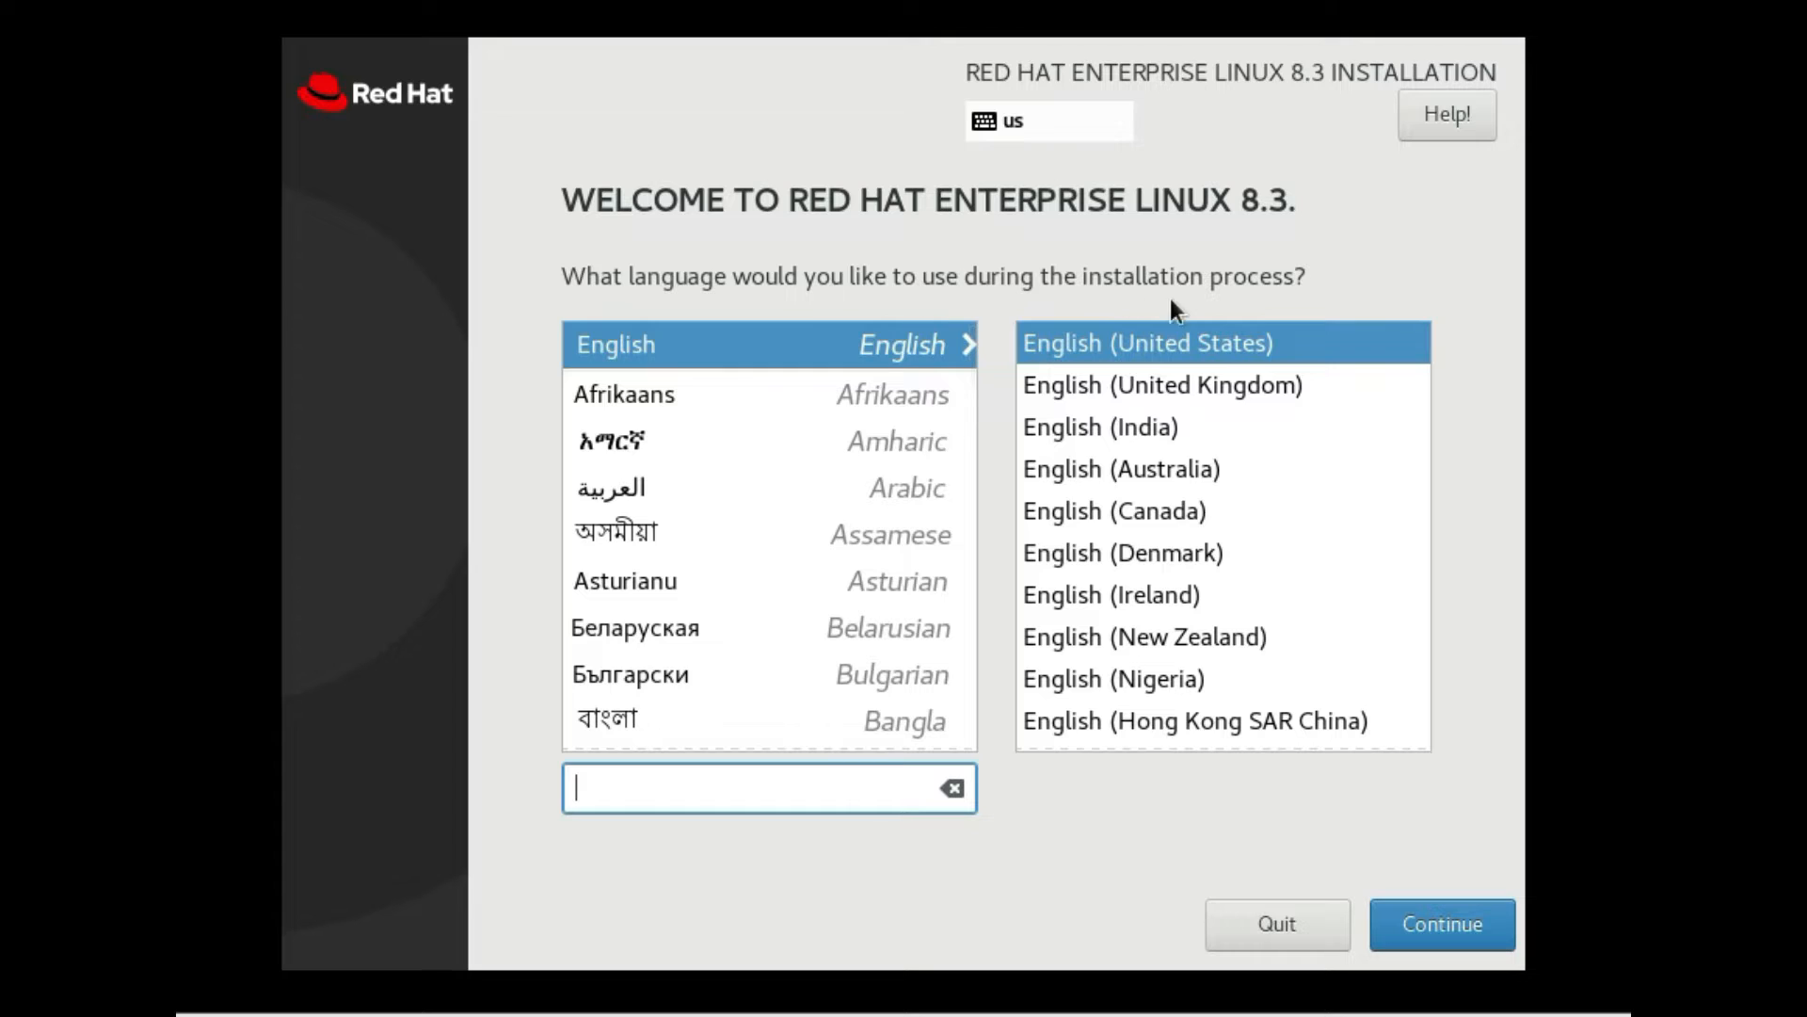
Continue with English (United States) as the installation language
{"action": "left_click", "coordinate": [1447, 925]}
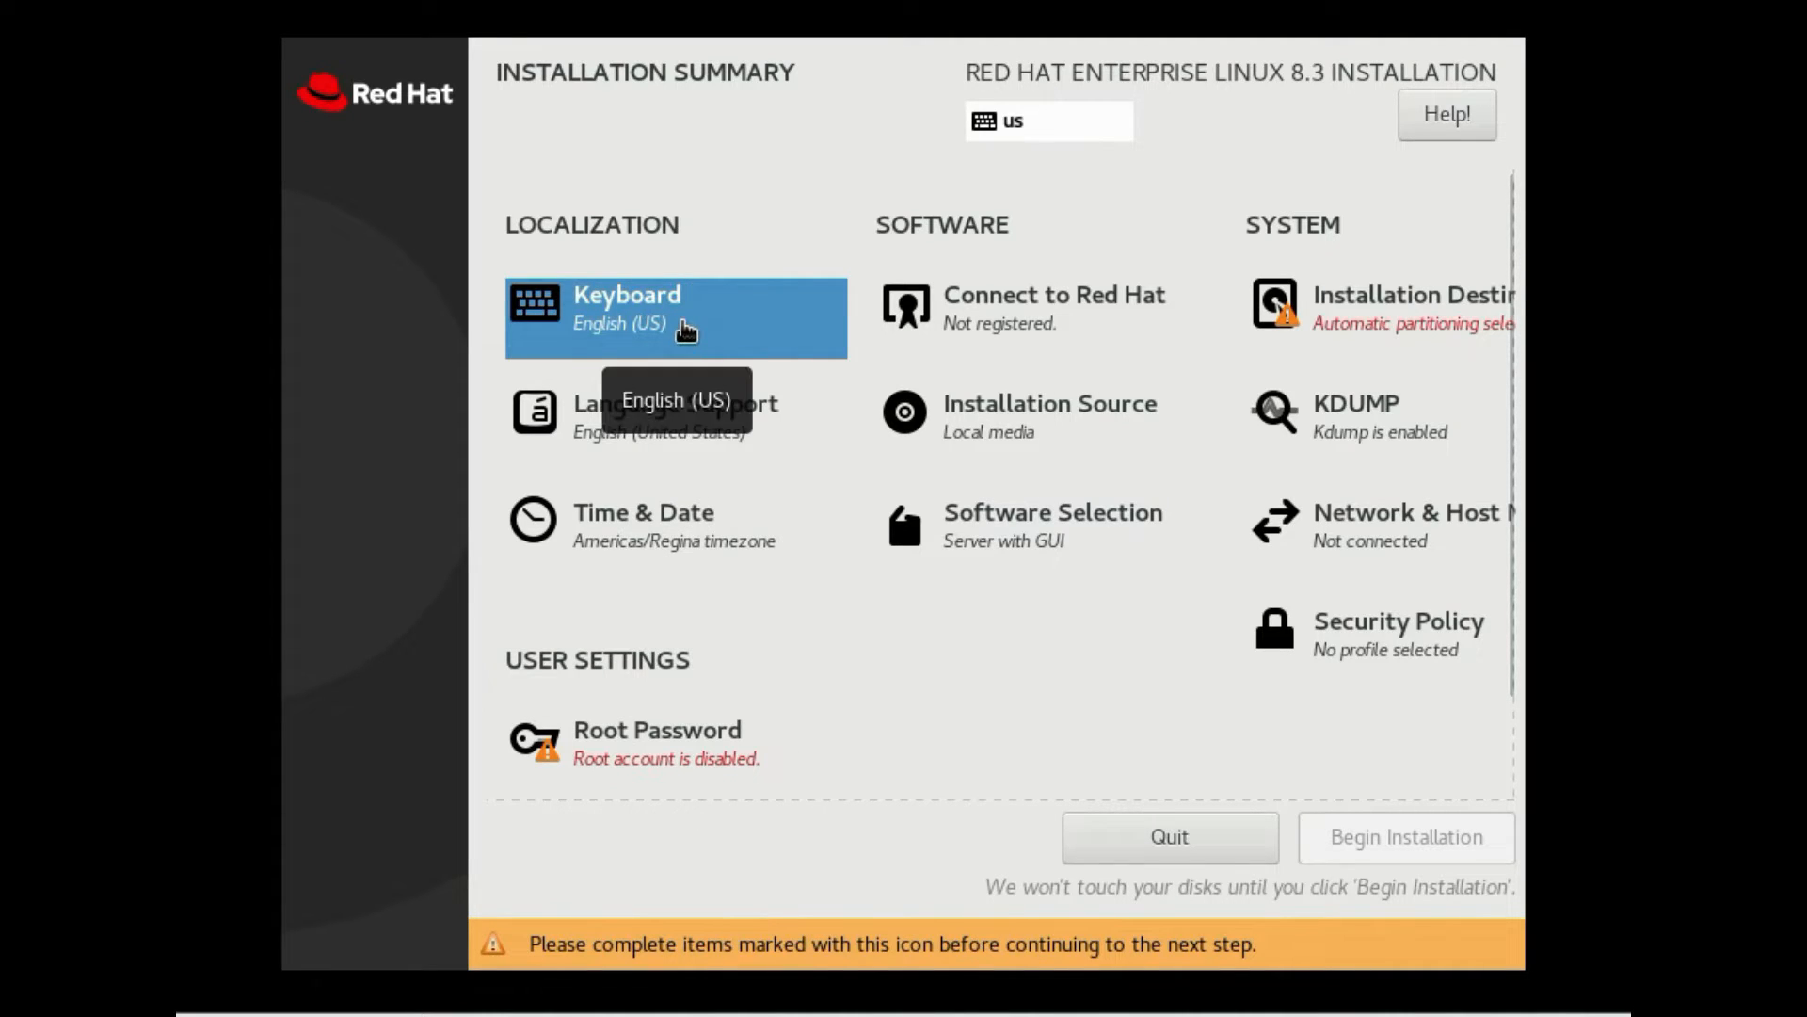
Keep the English (US) keyboard layout and add English (India) language support
{"action": "left_click", "coordinate": [686, 330]}
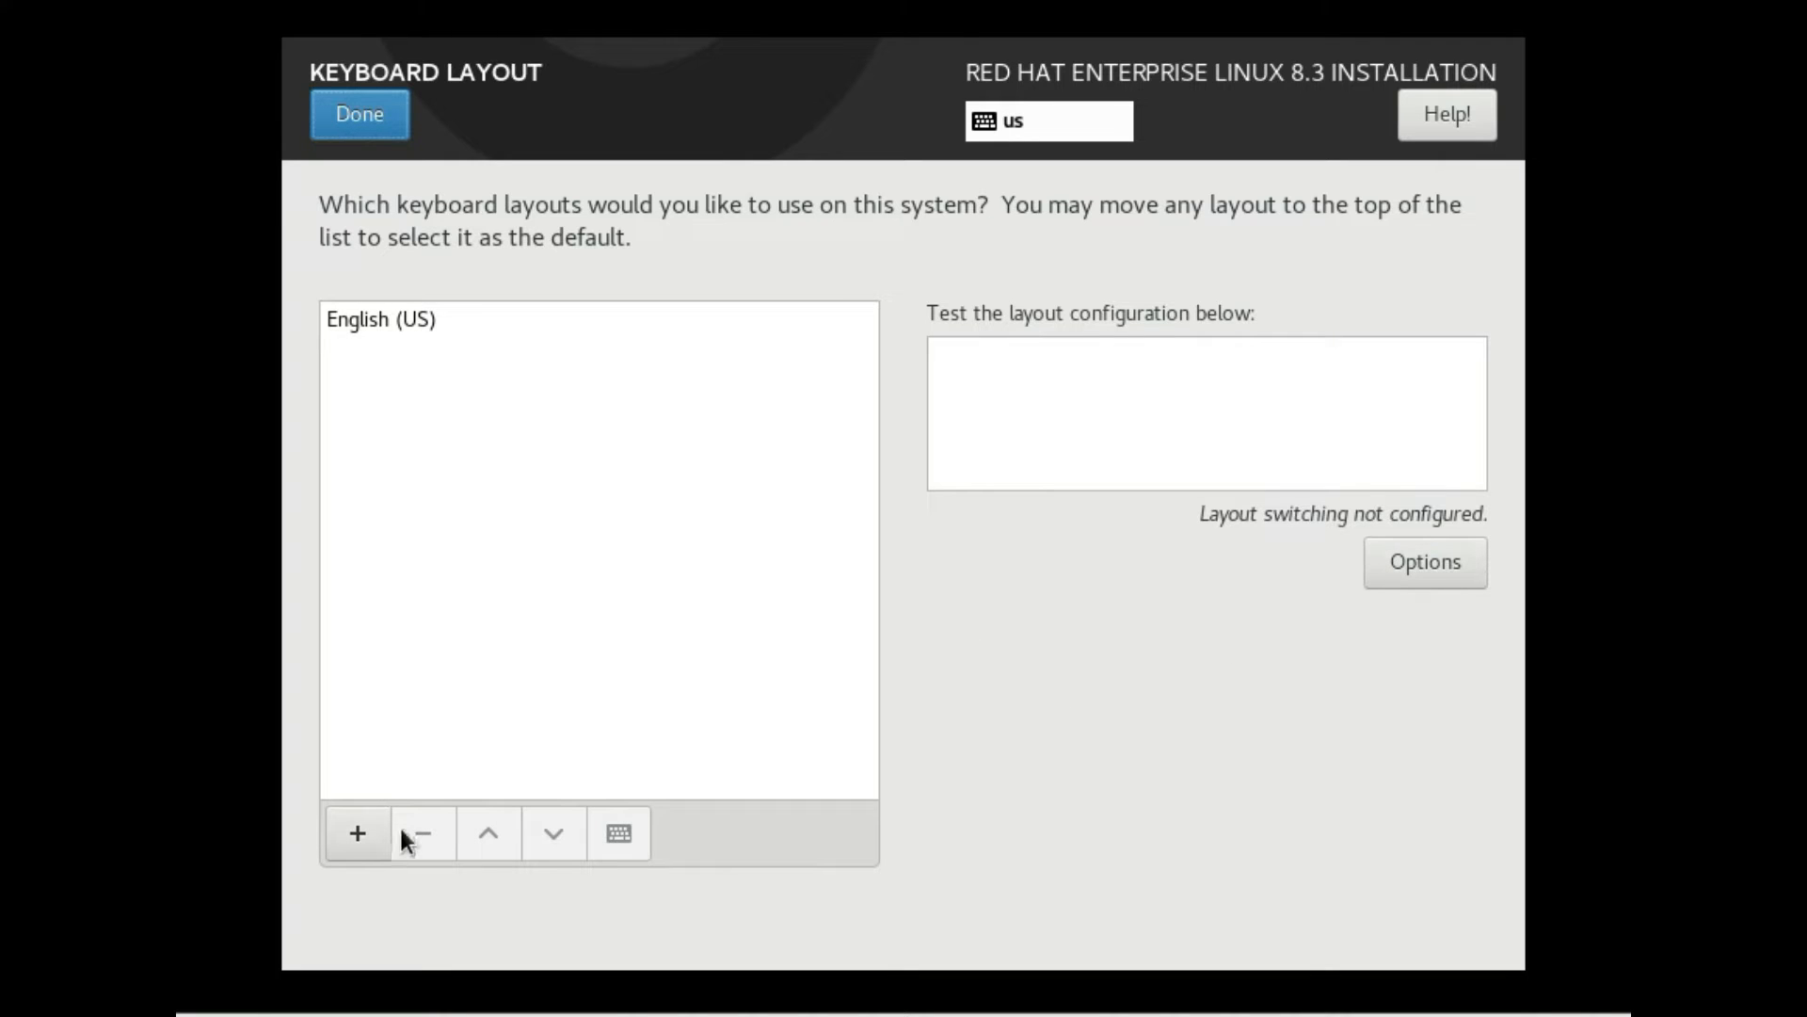
{"action": "left_click", "coordinate": [348, 127]}
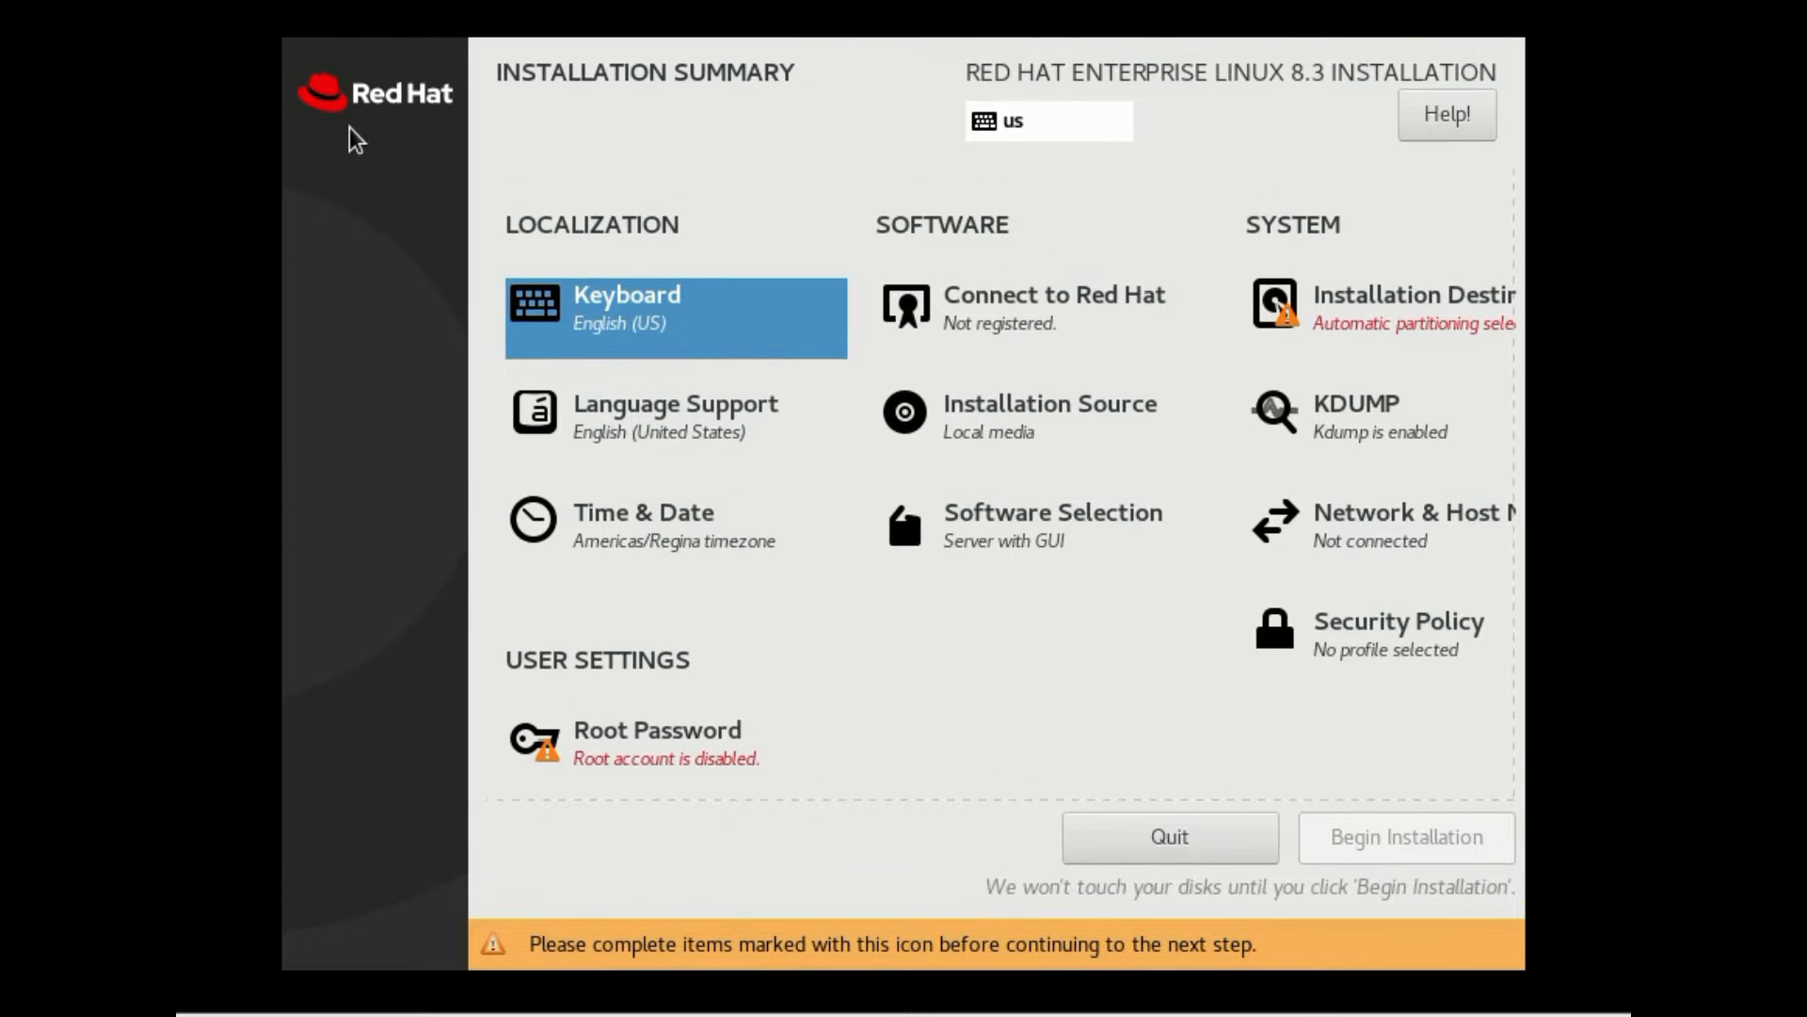
{"action": "left_click", "coordinate": [756, 422]}
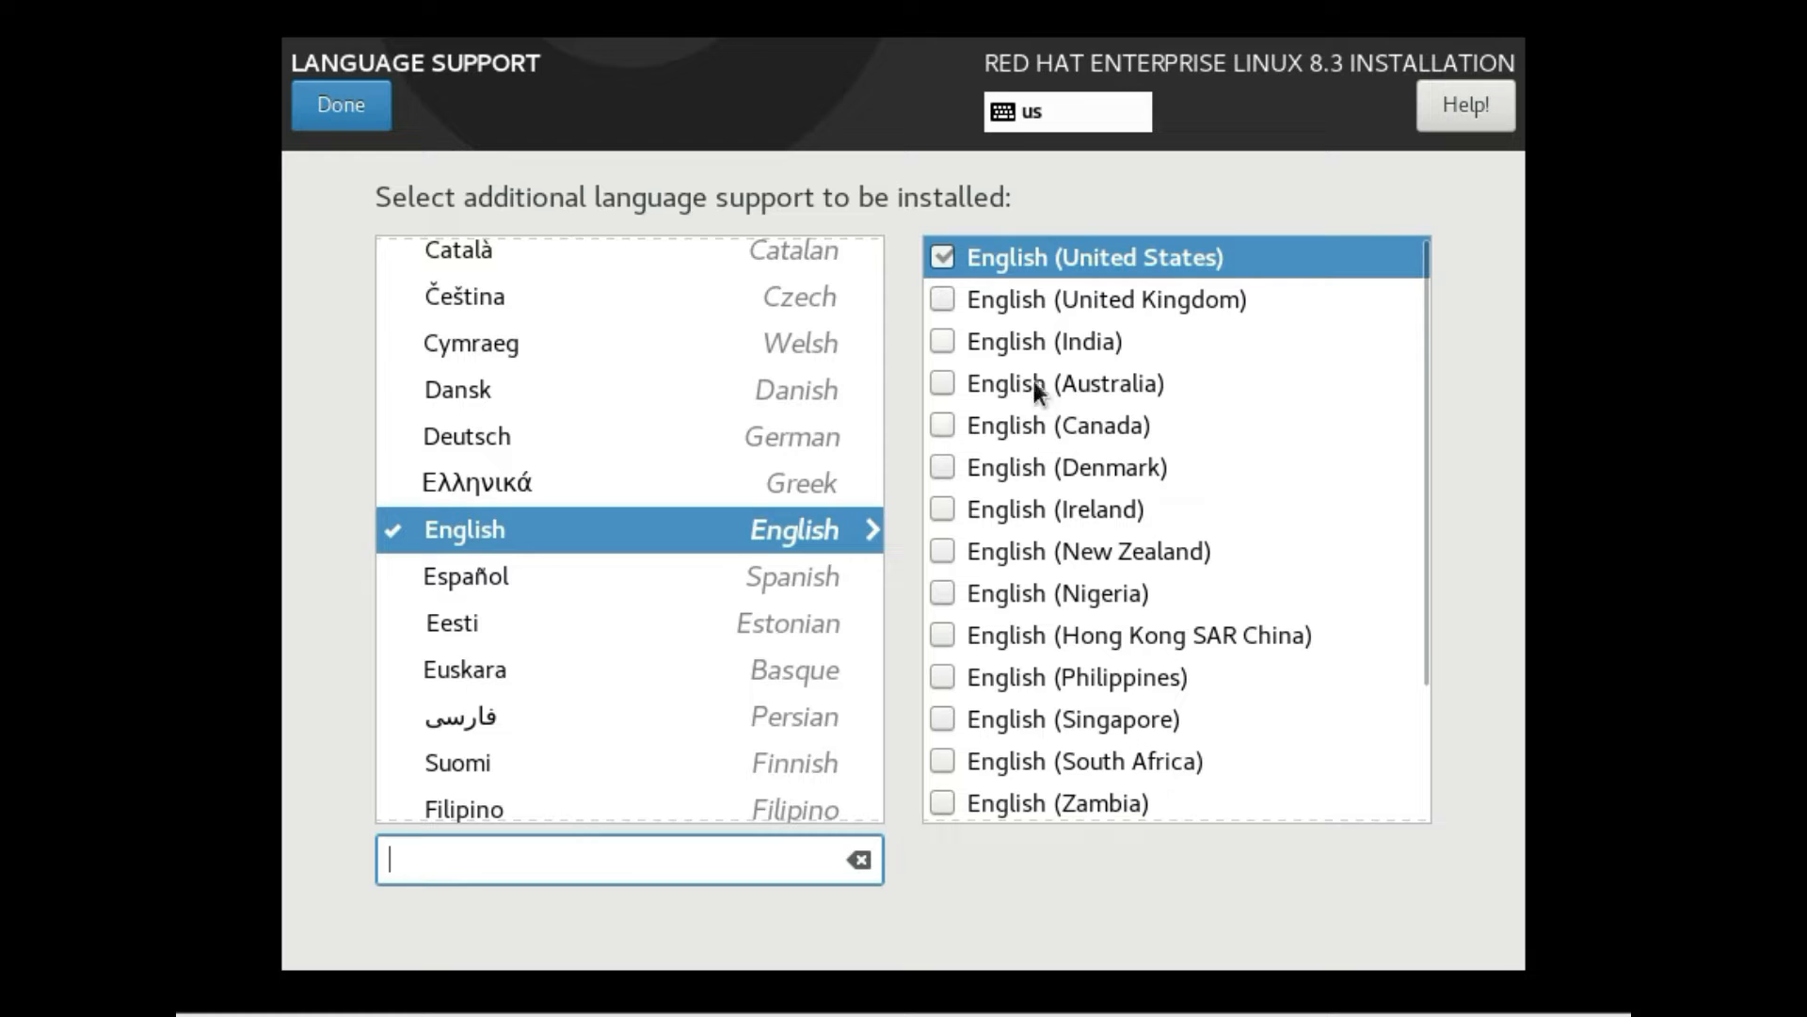
{"action": "left_click", "coordinate": [944, 343]}
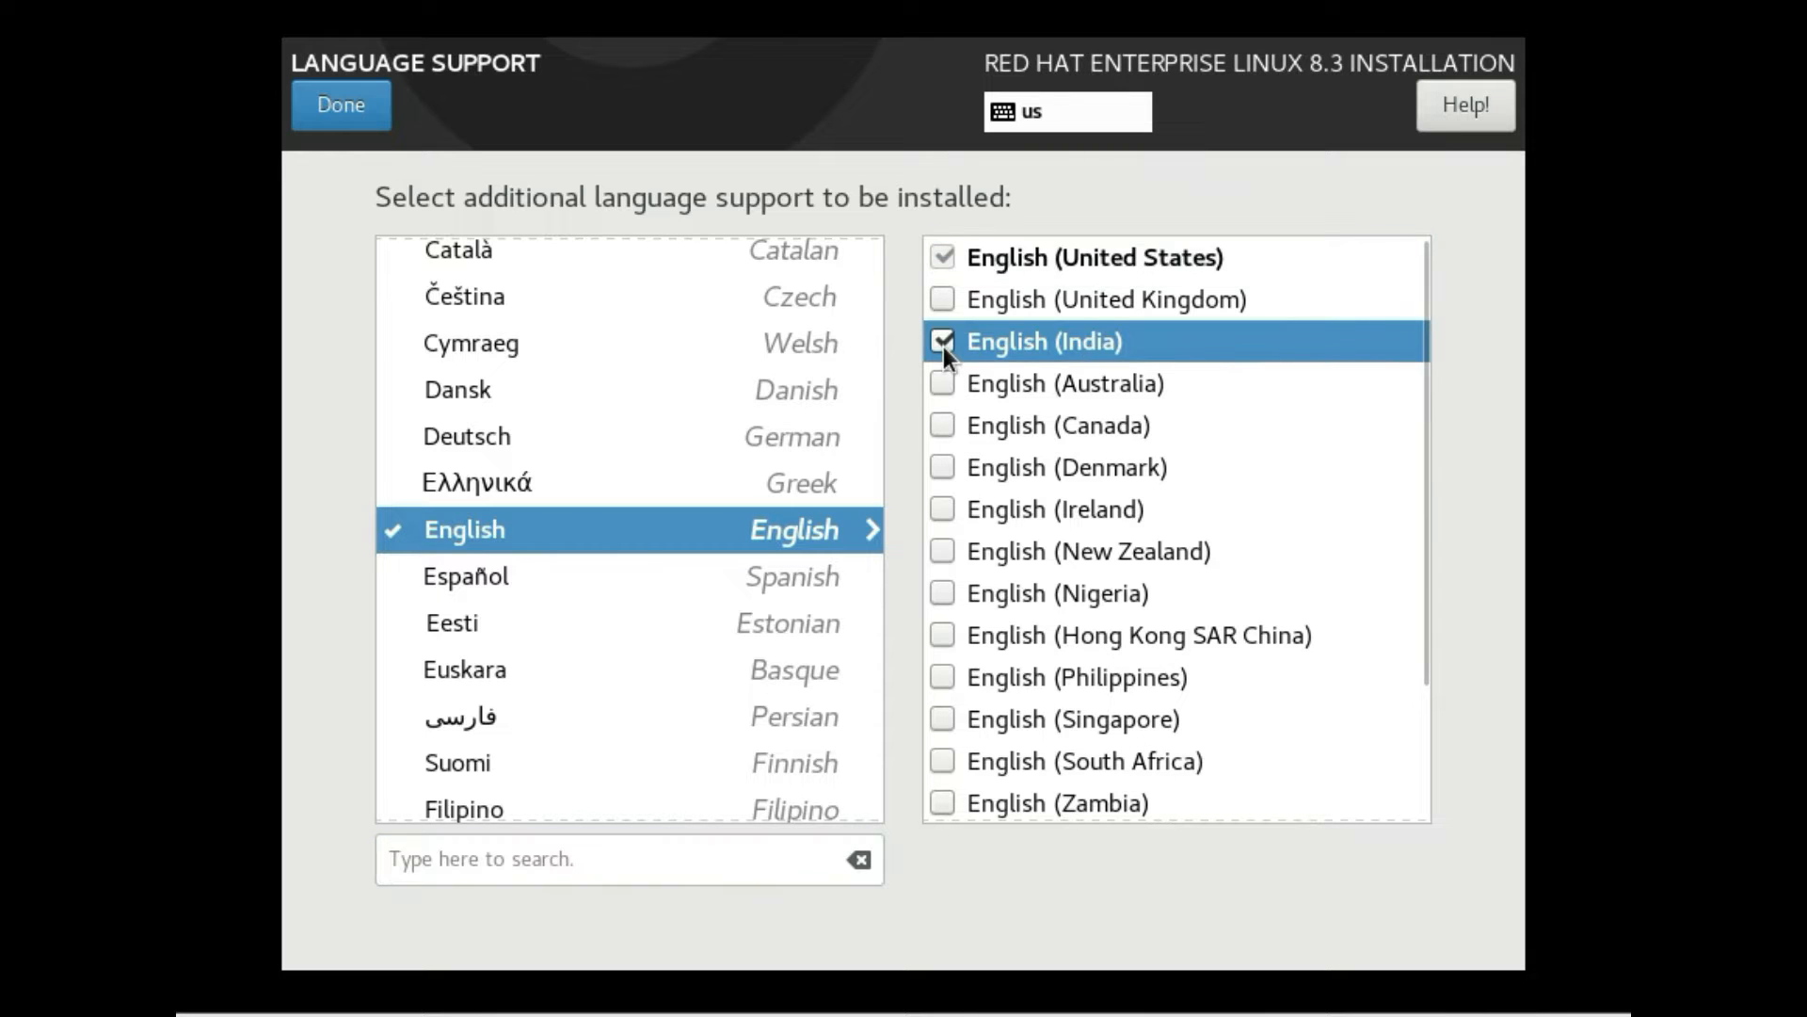
{"action": "left_click", "coordinate": [331, 117]}
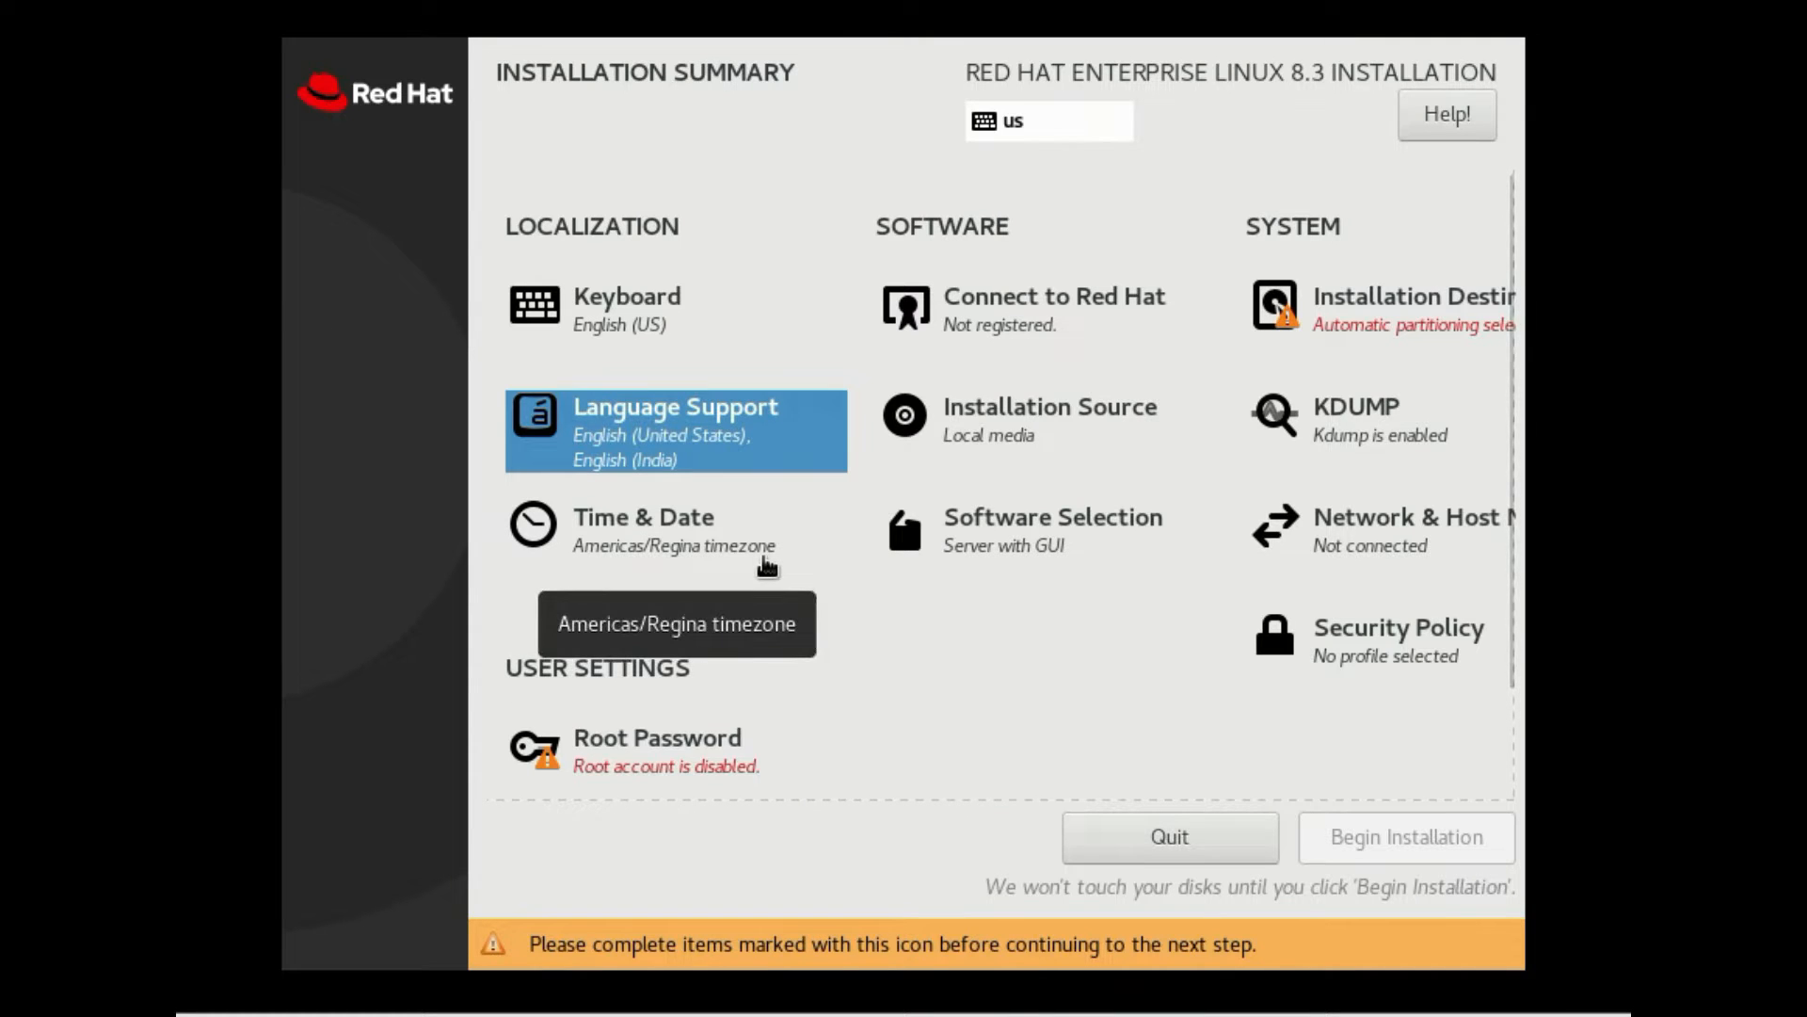
Set the time zone to Asia/Kolkata by picking India on the map
{"action": "left_click", "coordinate": [765, 562]}
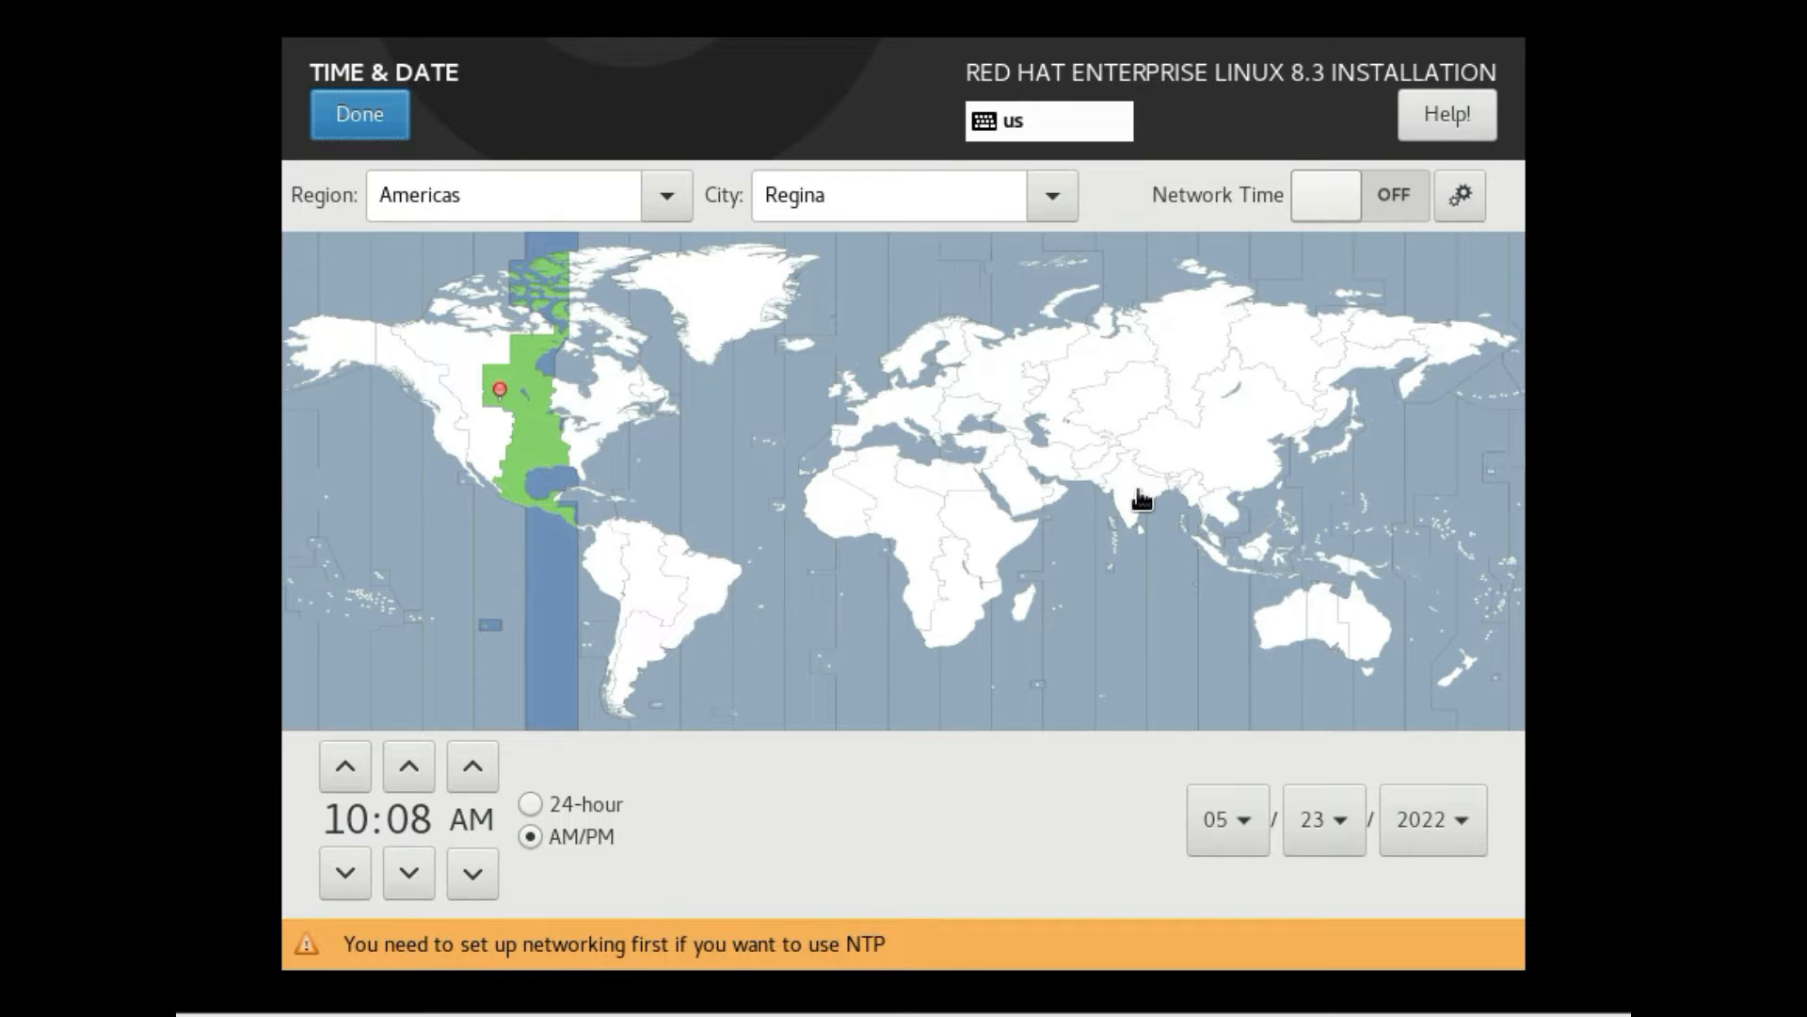
{"action": "left_click", "coordinate": [1142, 499]}
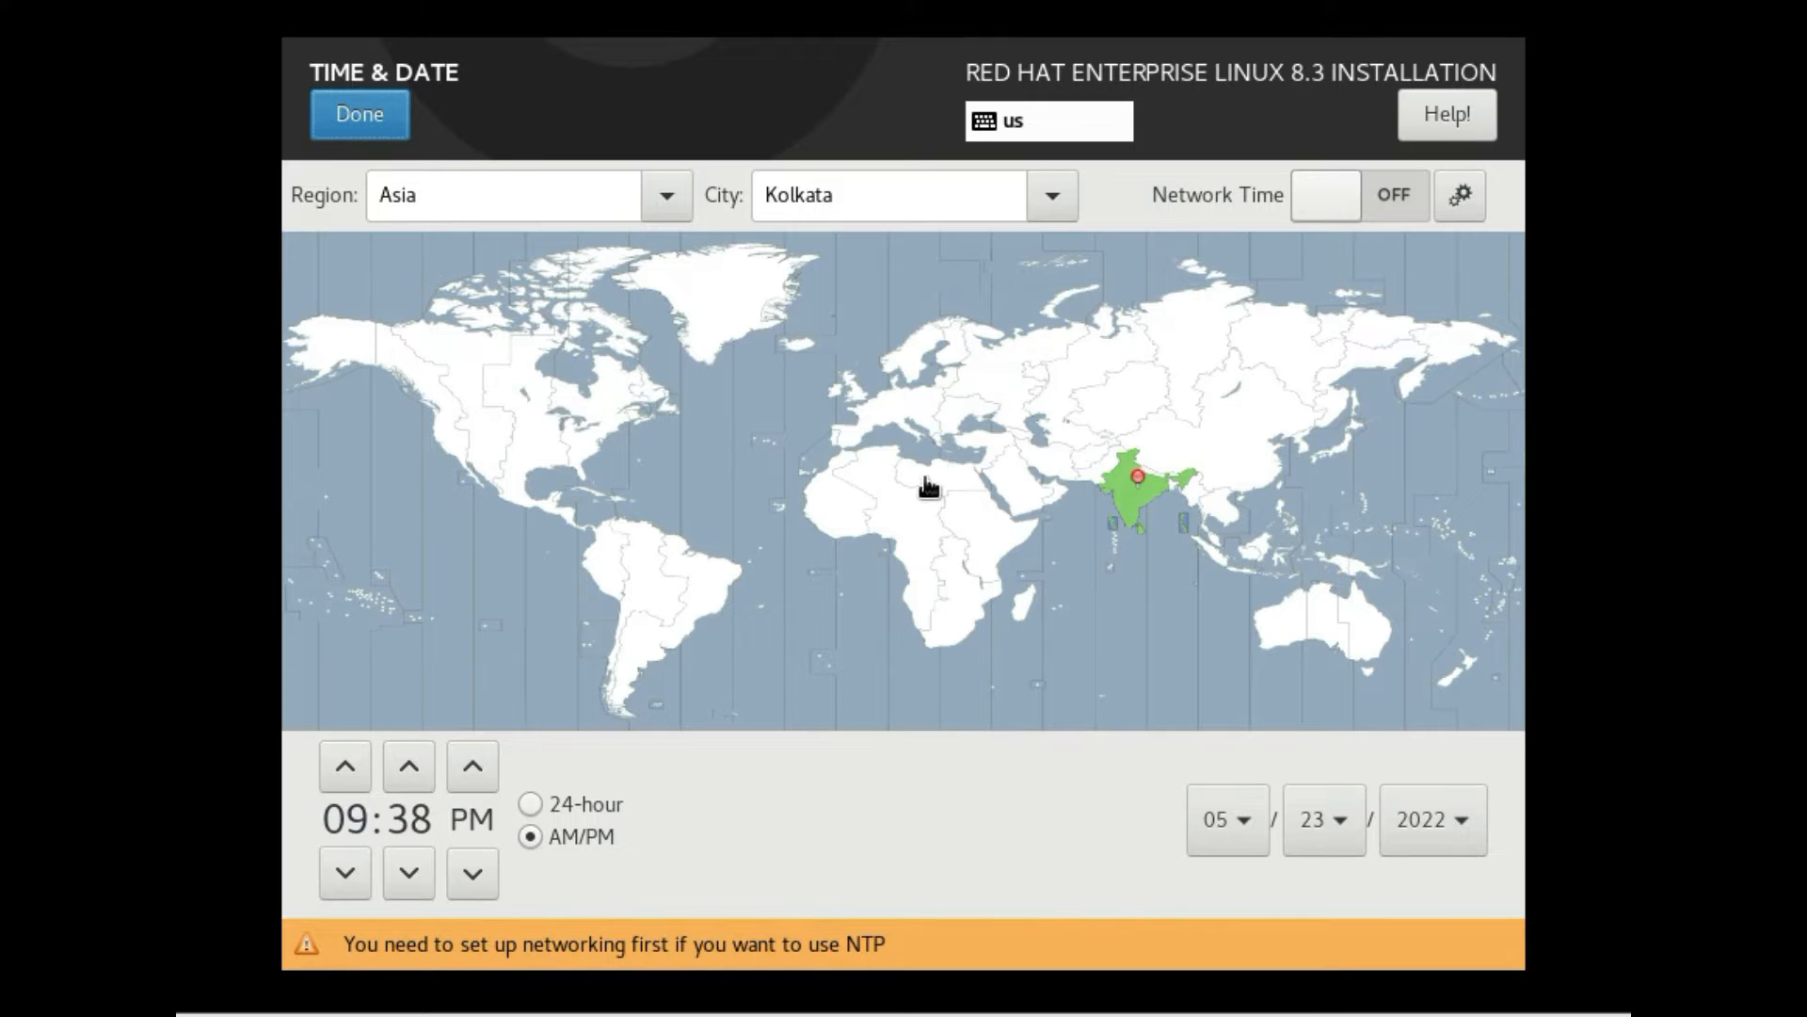
{"action": "left_click", "coordinate": [379, 124]}
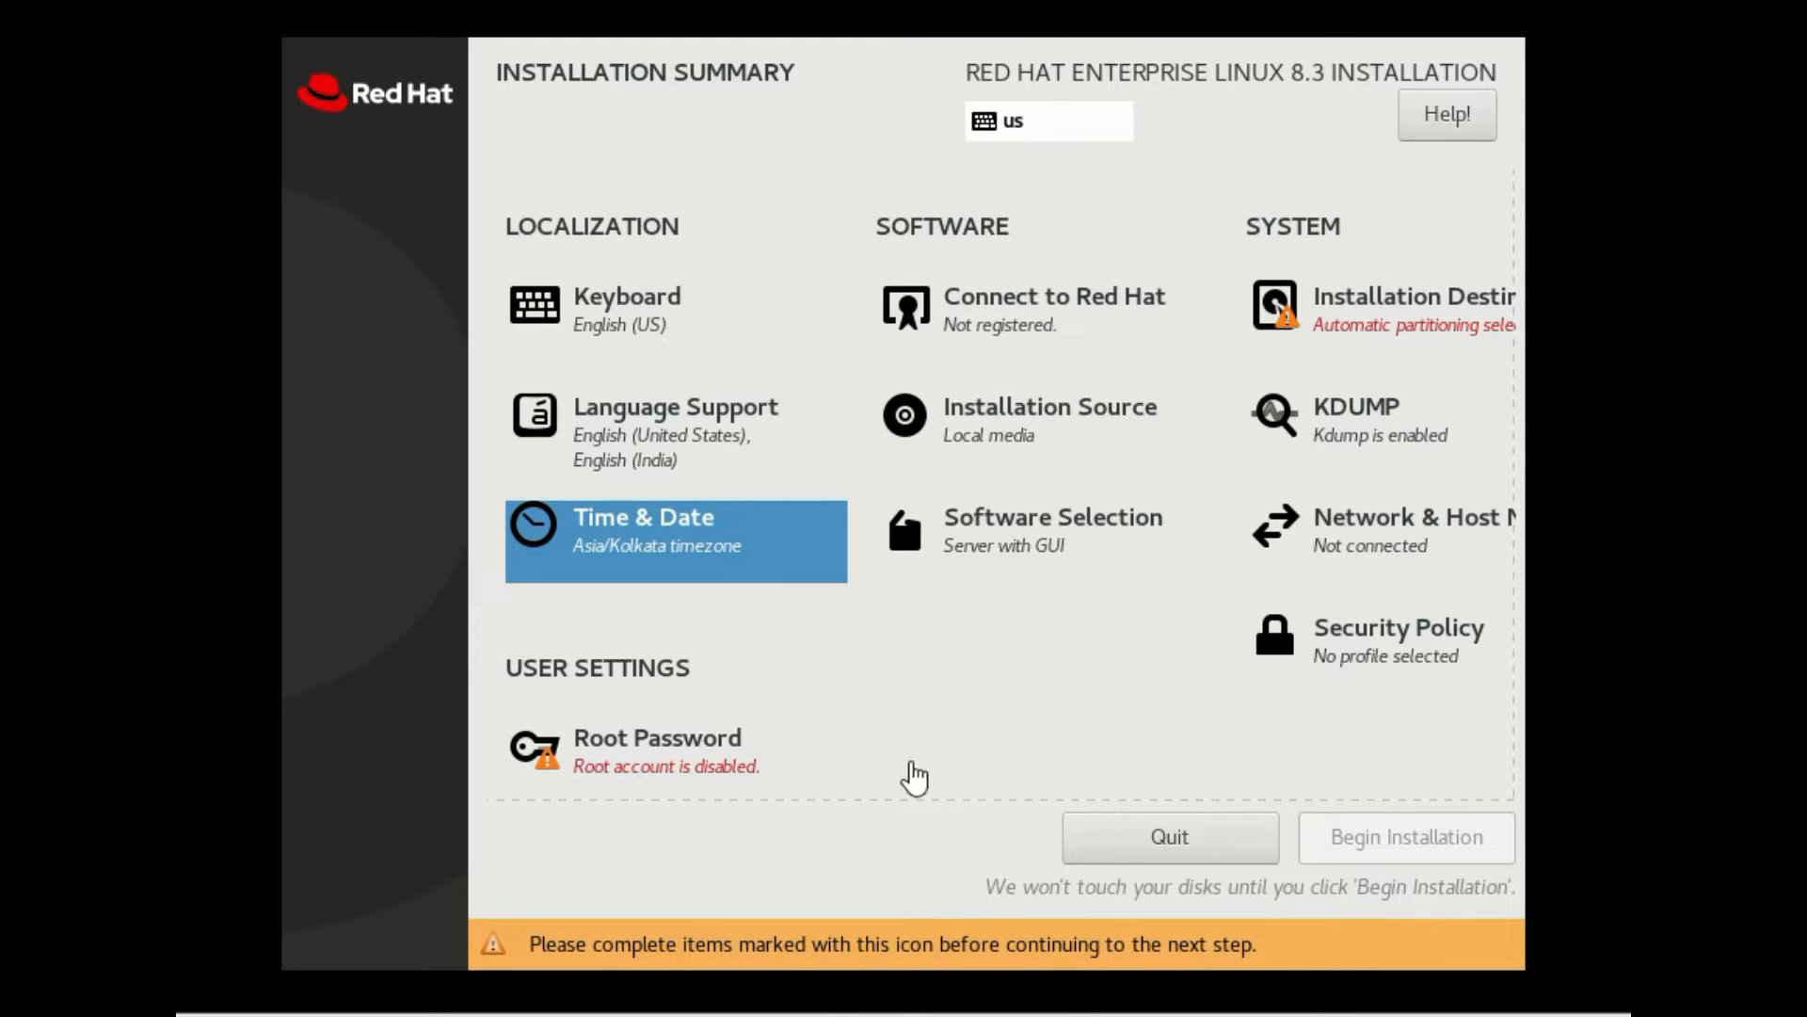
Open the Connect to Red Hat registration screen from the Installation Summary
{"action": "left_click", "coordinate": [1096, 320]}
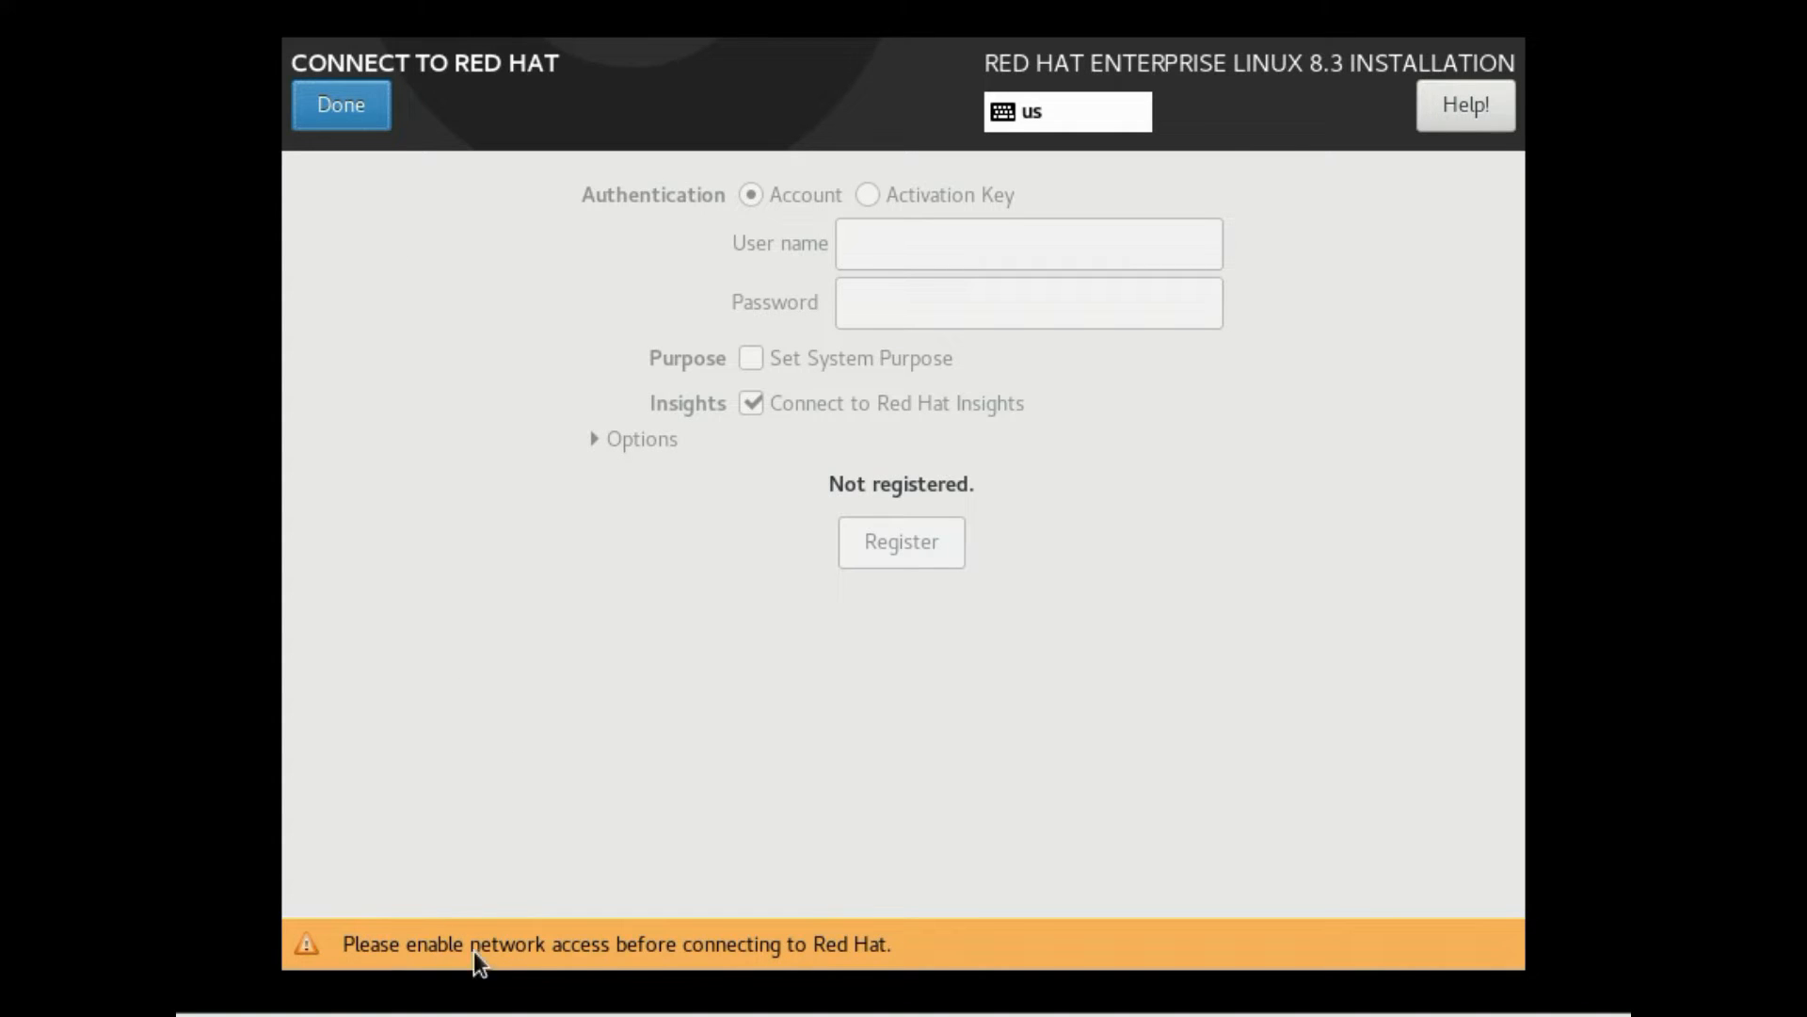
Skip registration and confirm the auto-detected installation media as the source
{"action": "left_click", "coordinate": [360, 115]}
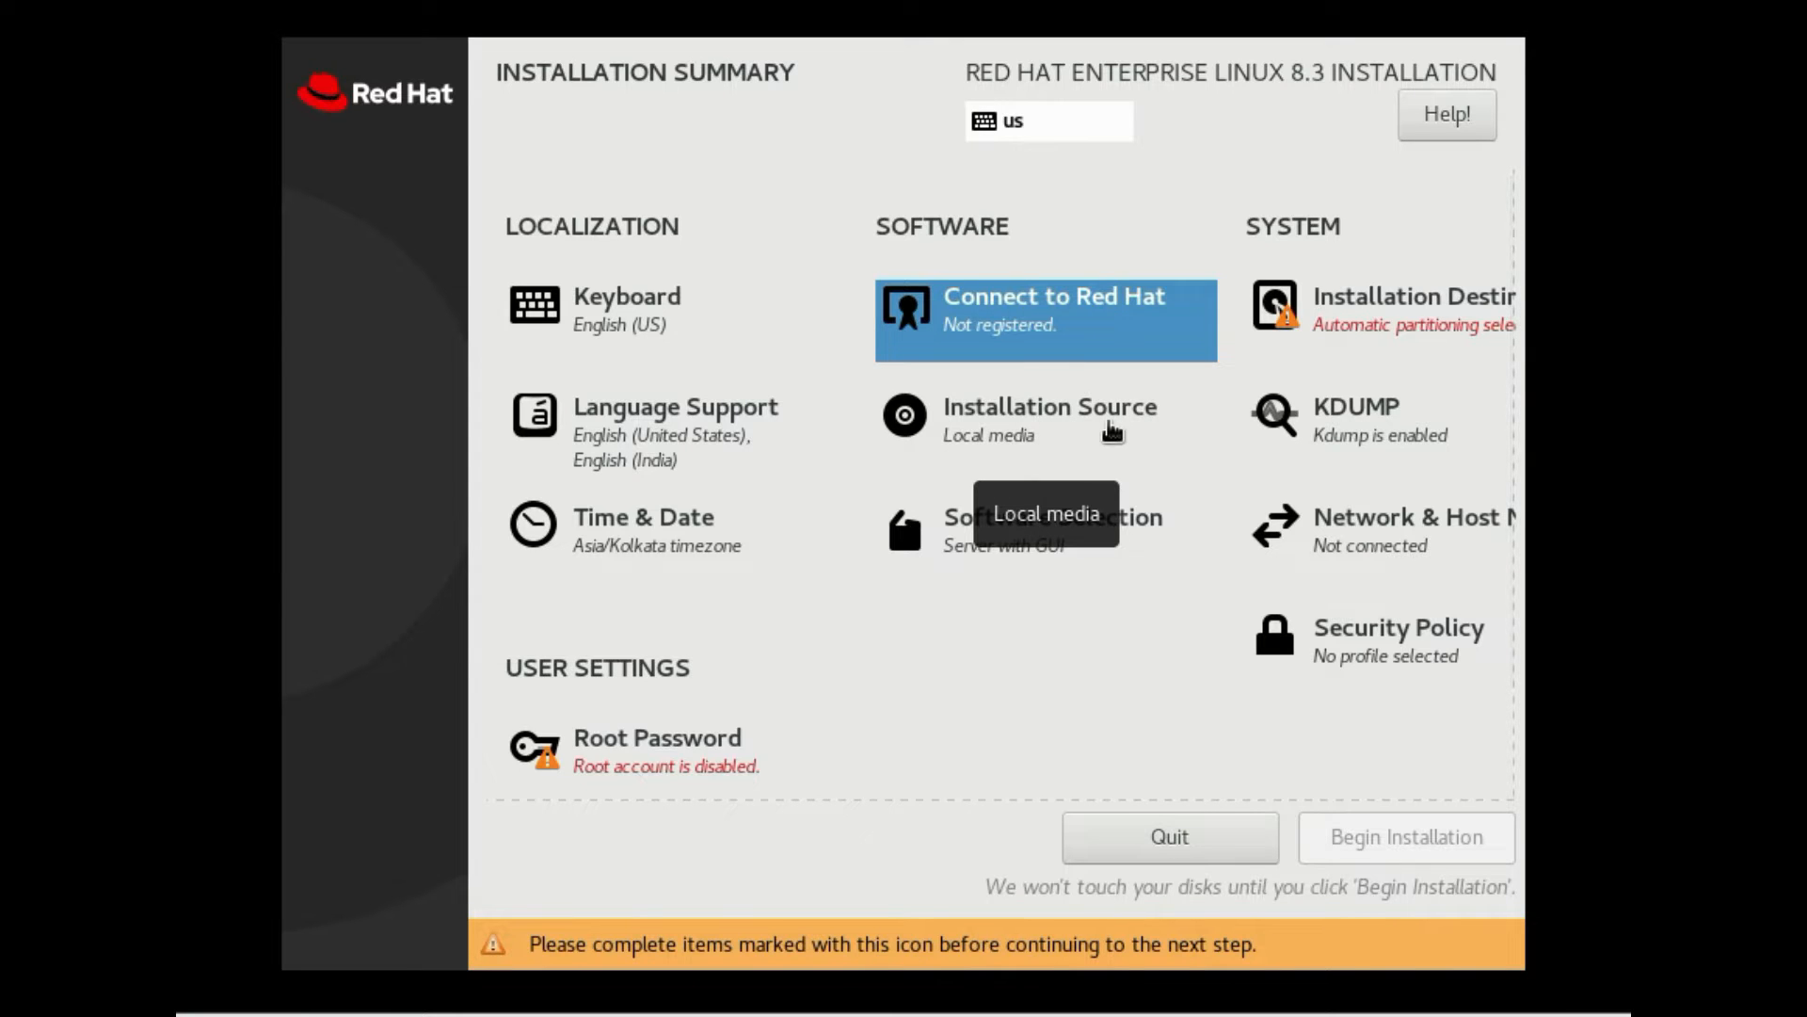
{"action": "left_click", "coordinate": [1112, 432]}
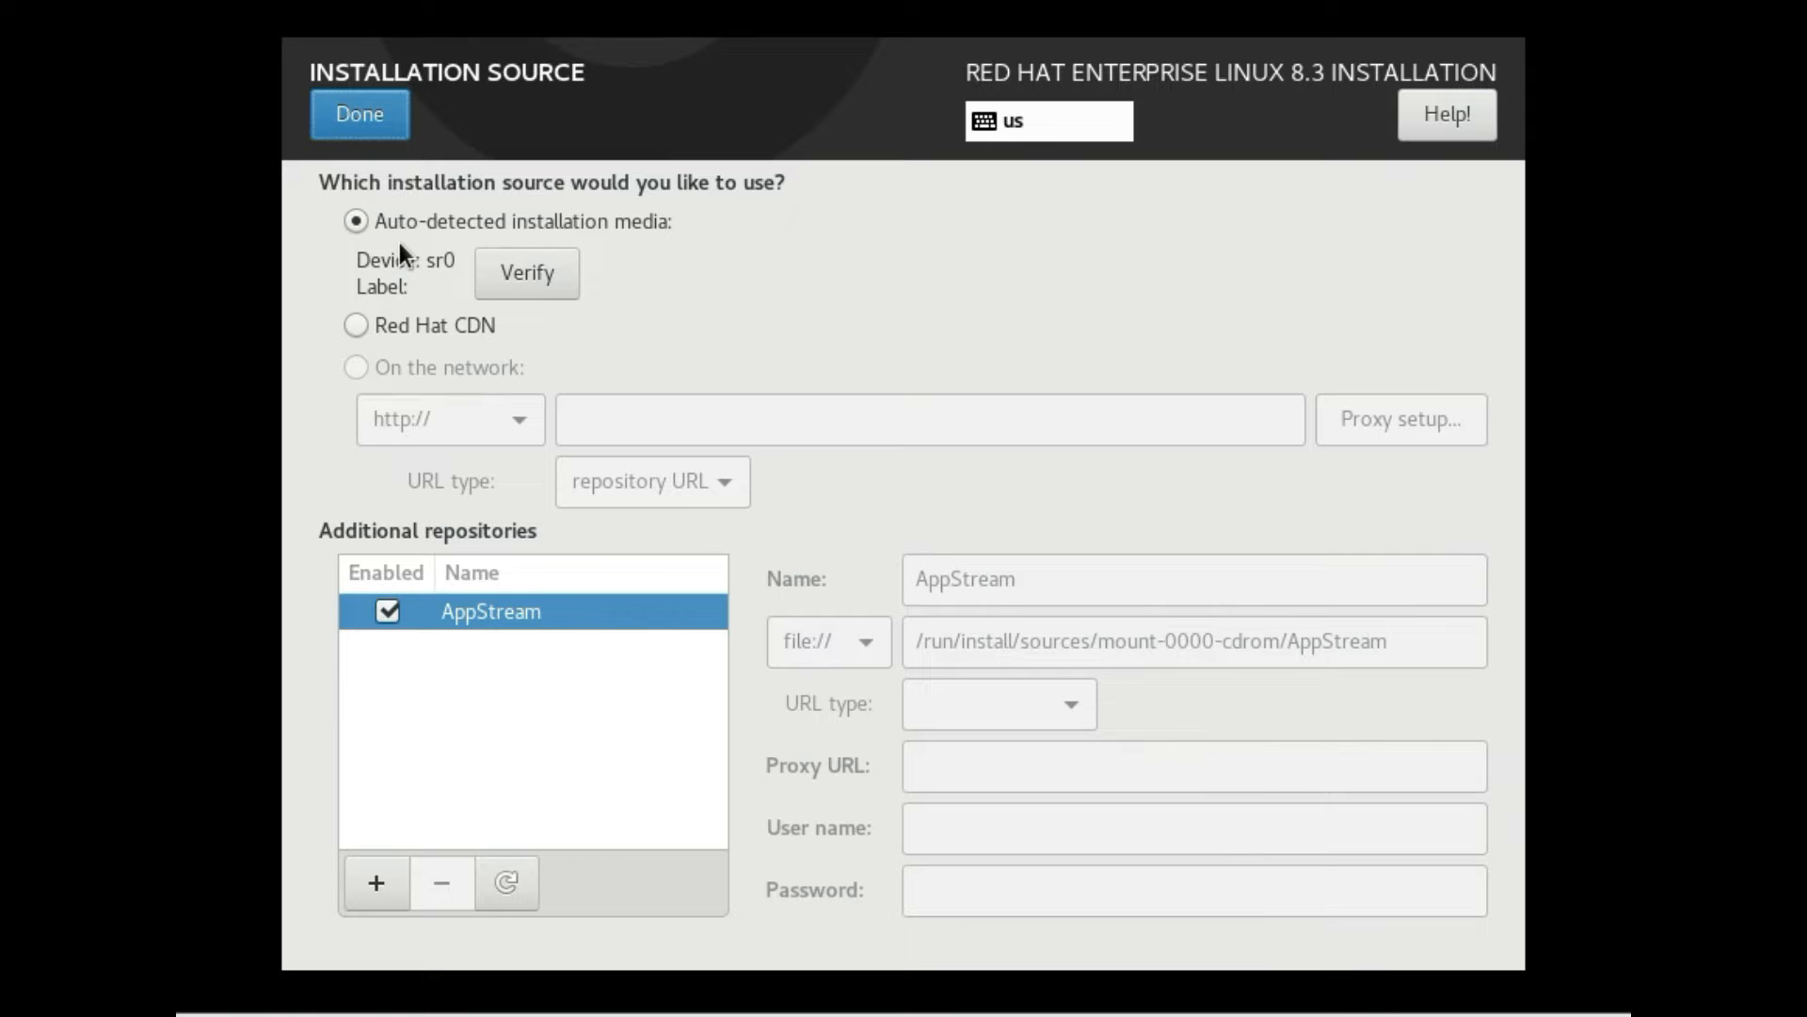
{"action": "left_click", "coordinate": [364, 115]}
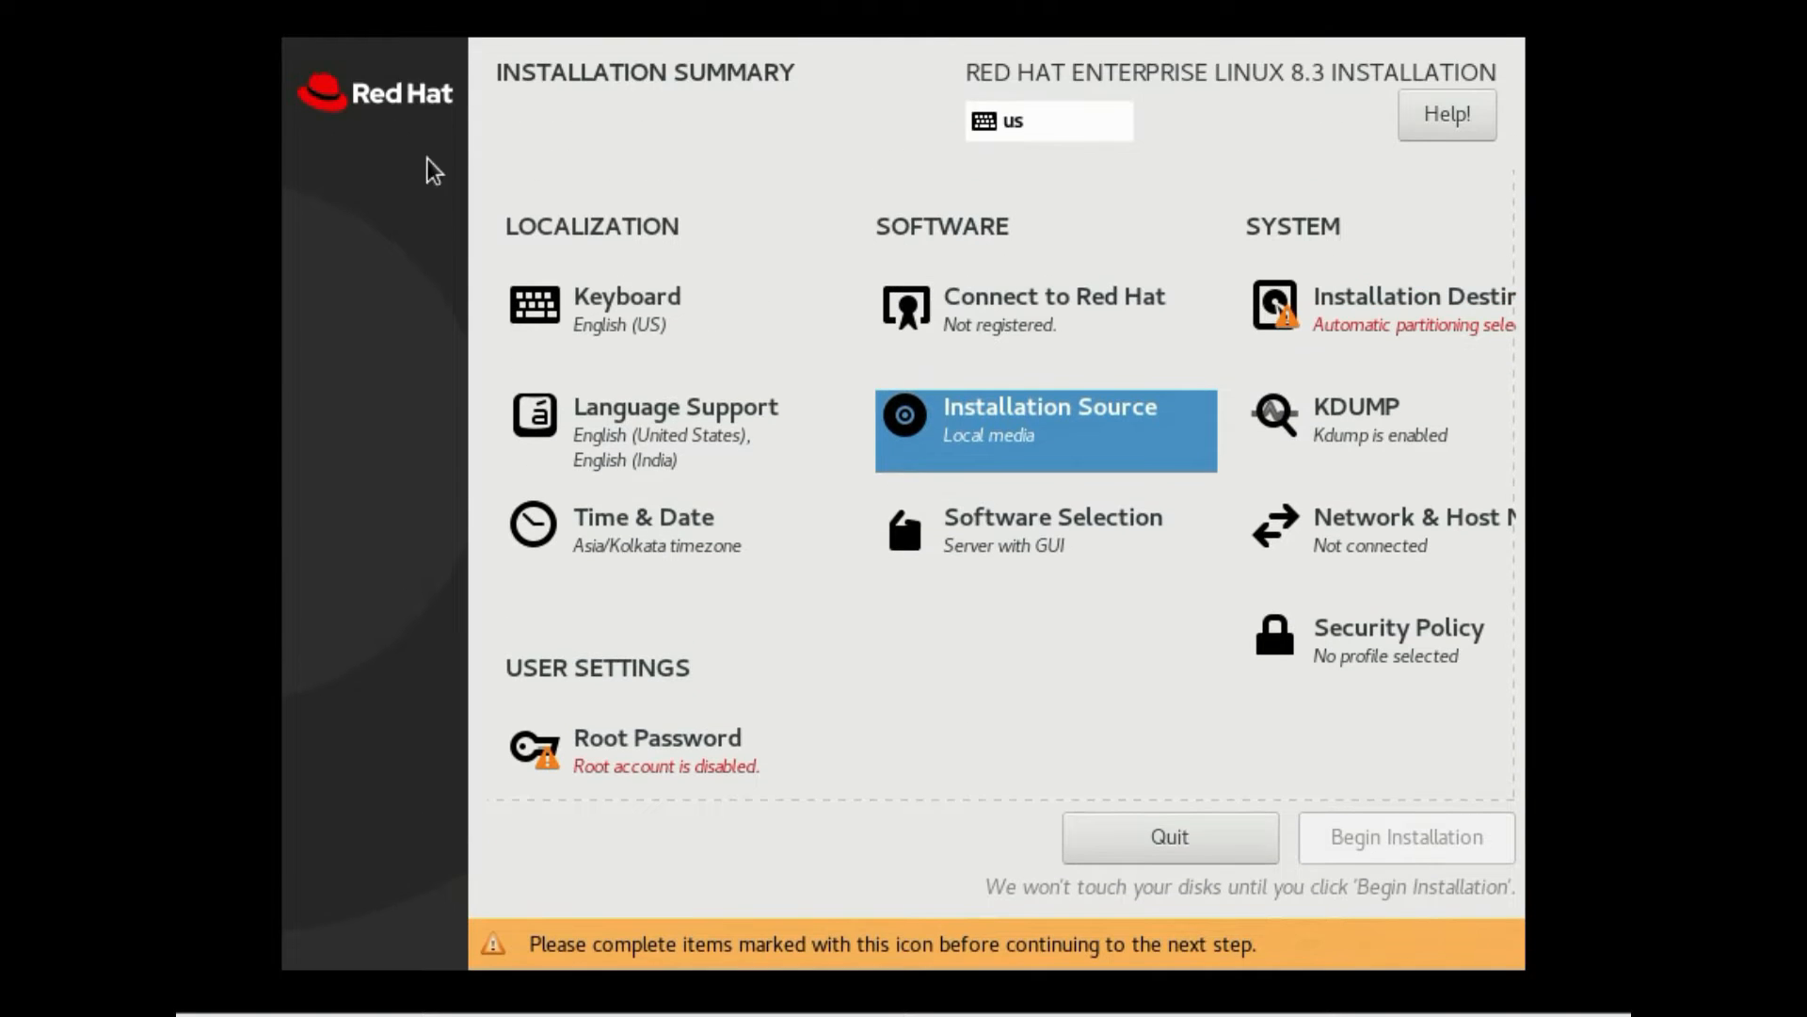
{"action": "left_click", "coordinate": [1123, 543]}
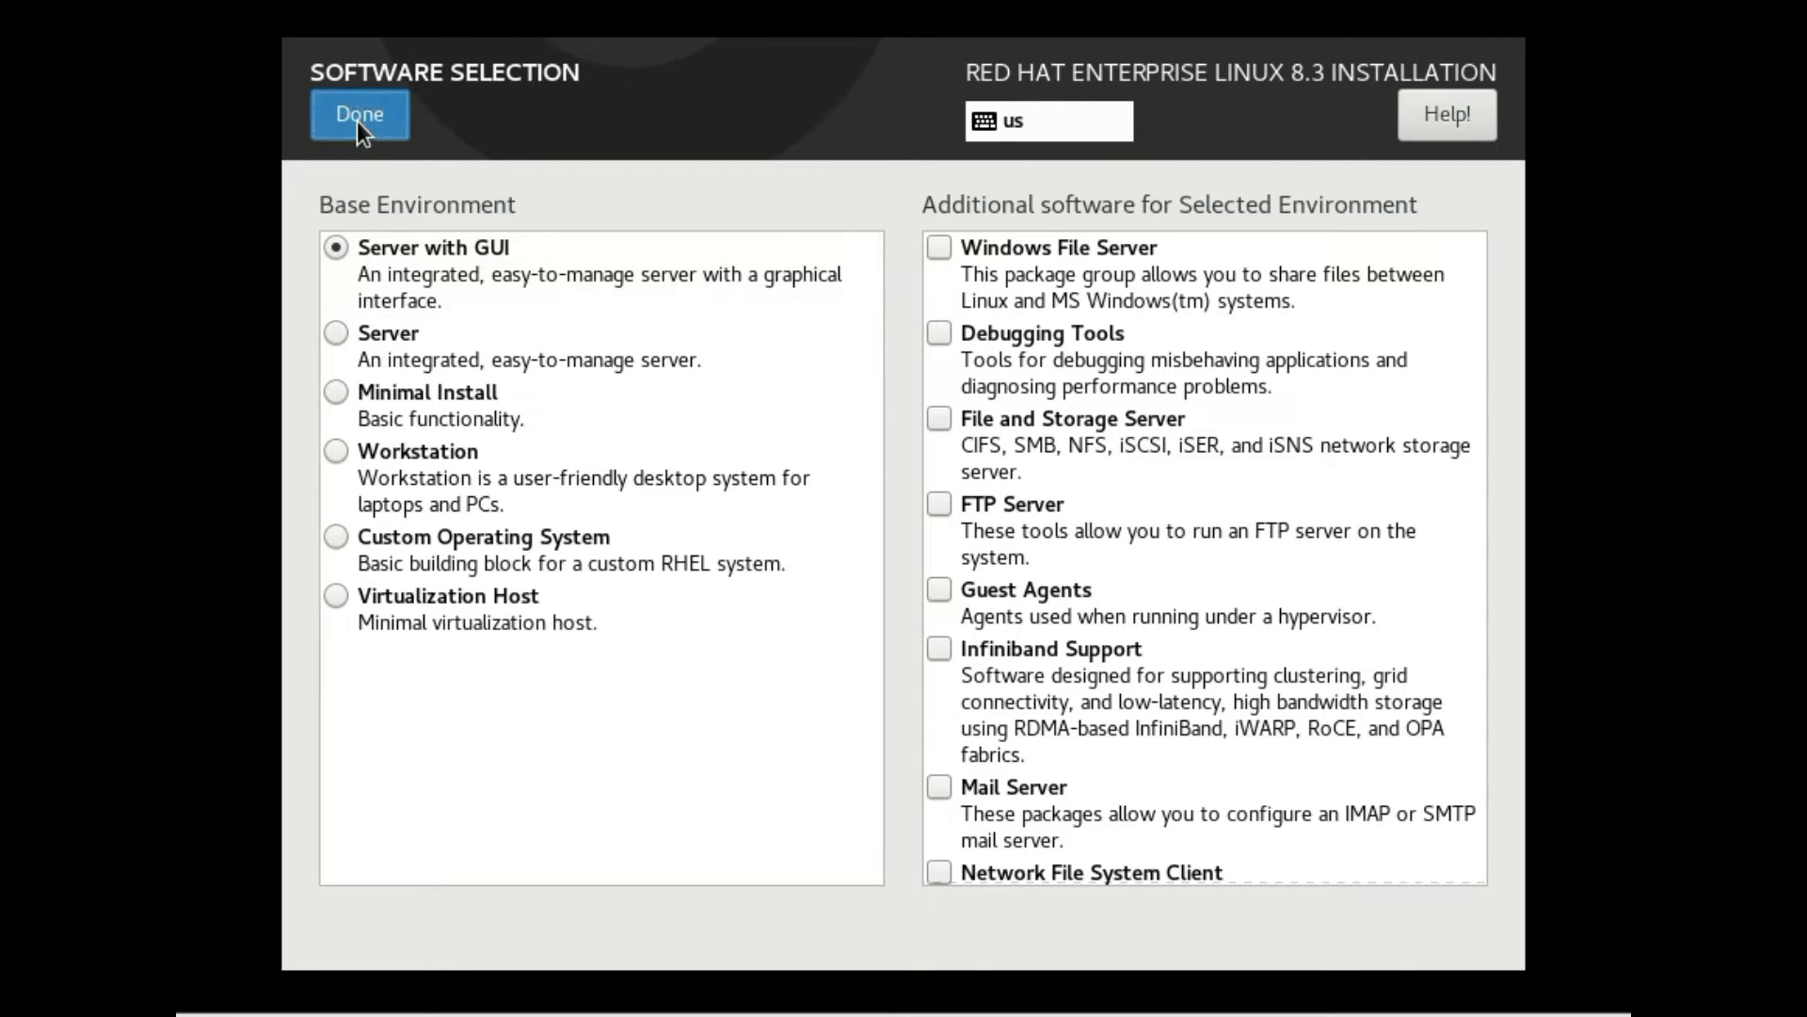
{"action": "left_click", "coordinate": [383, 125]}
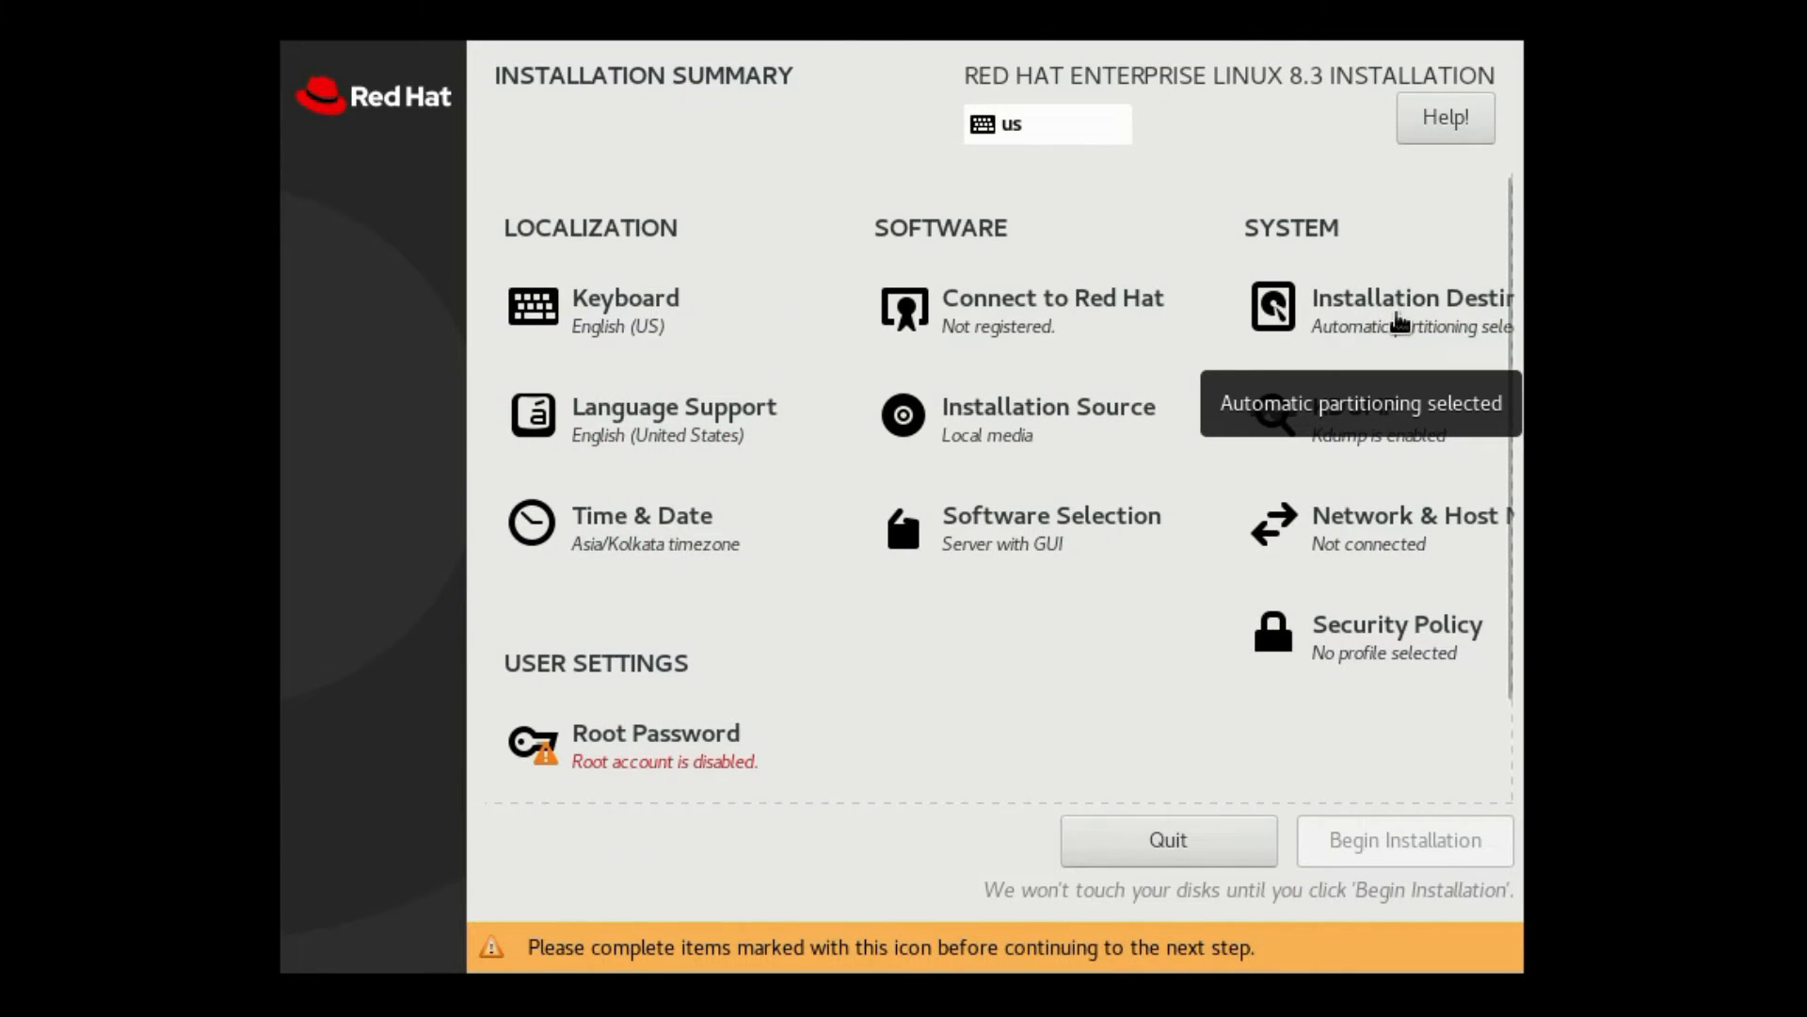
{"action": "left_click", "coordinate": [1400, 322]}
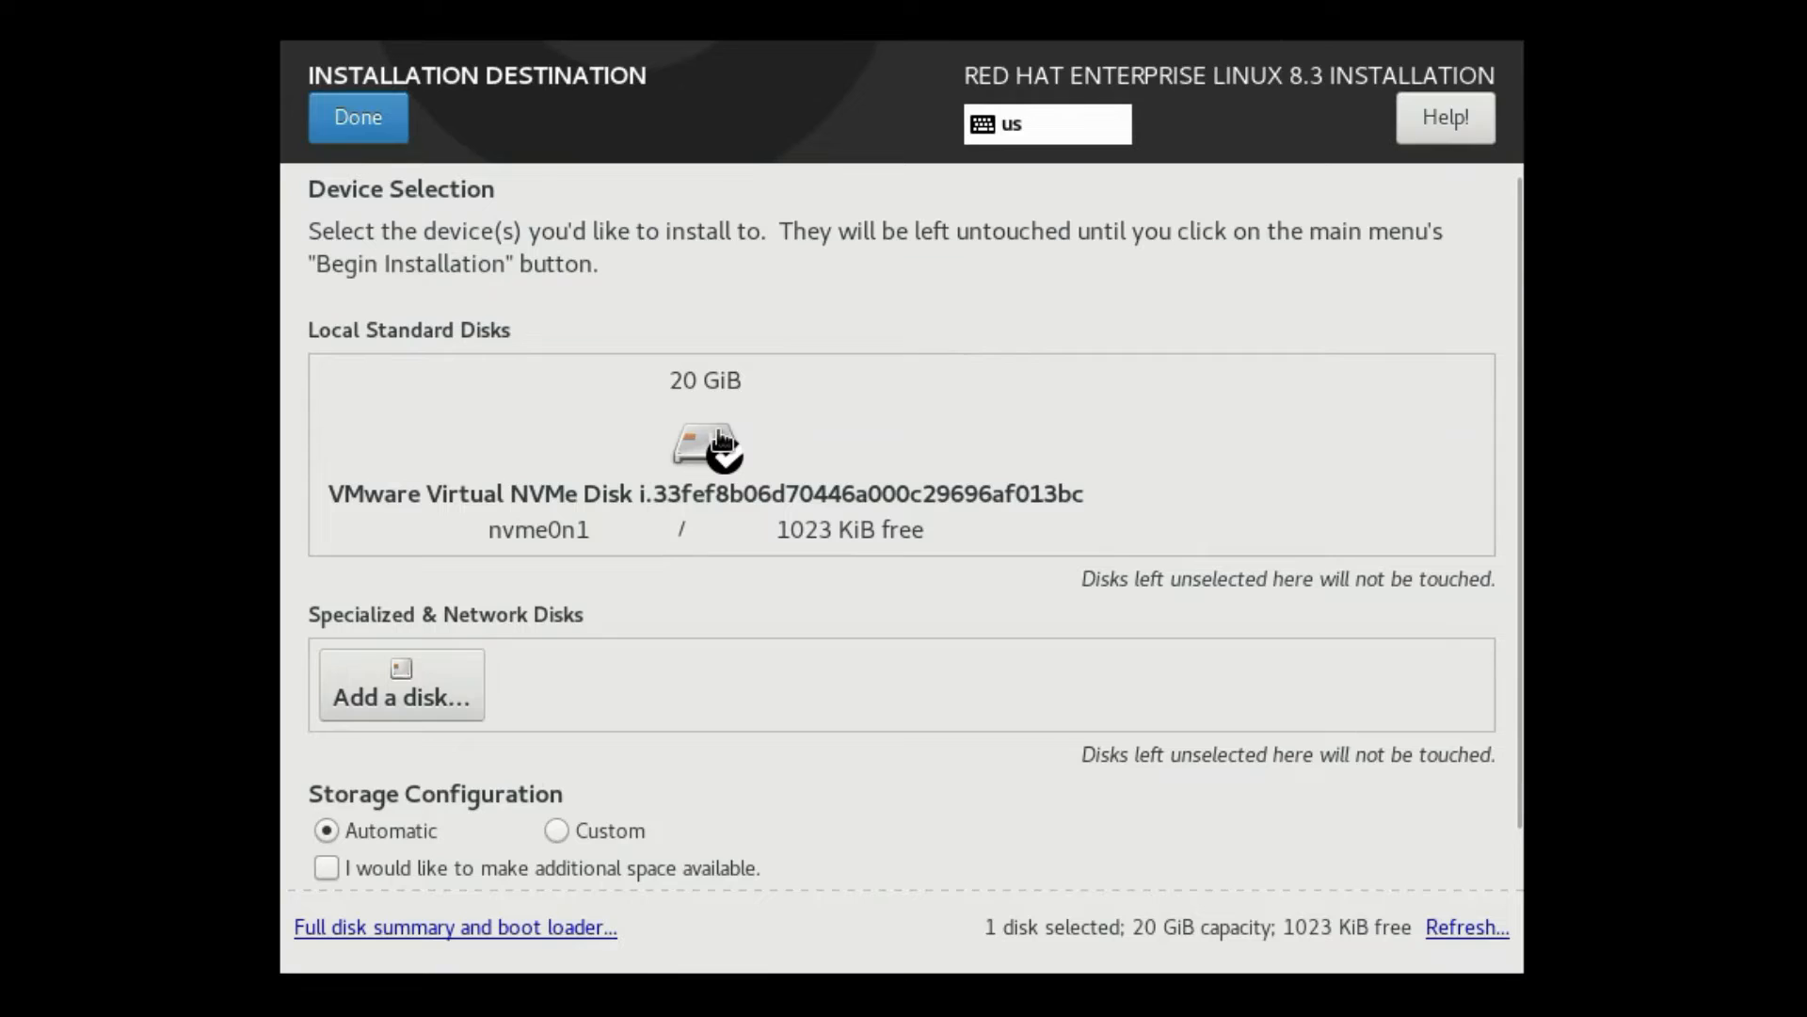
{"action": "left_click", "coordinate": [557, 832]}
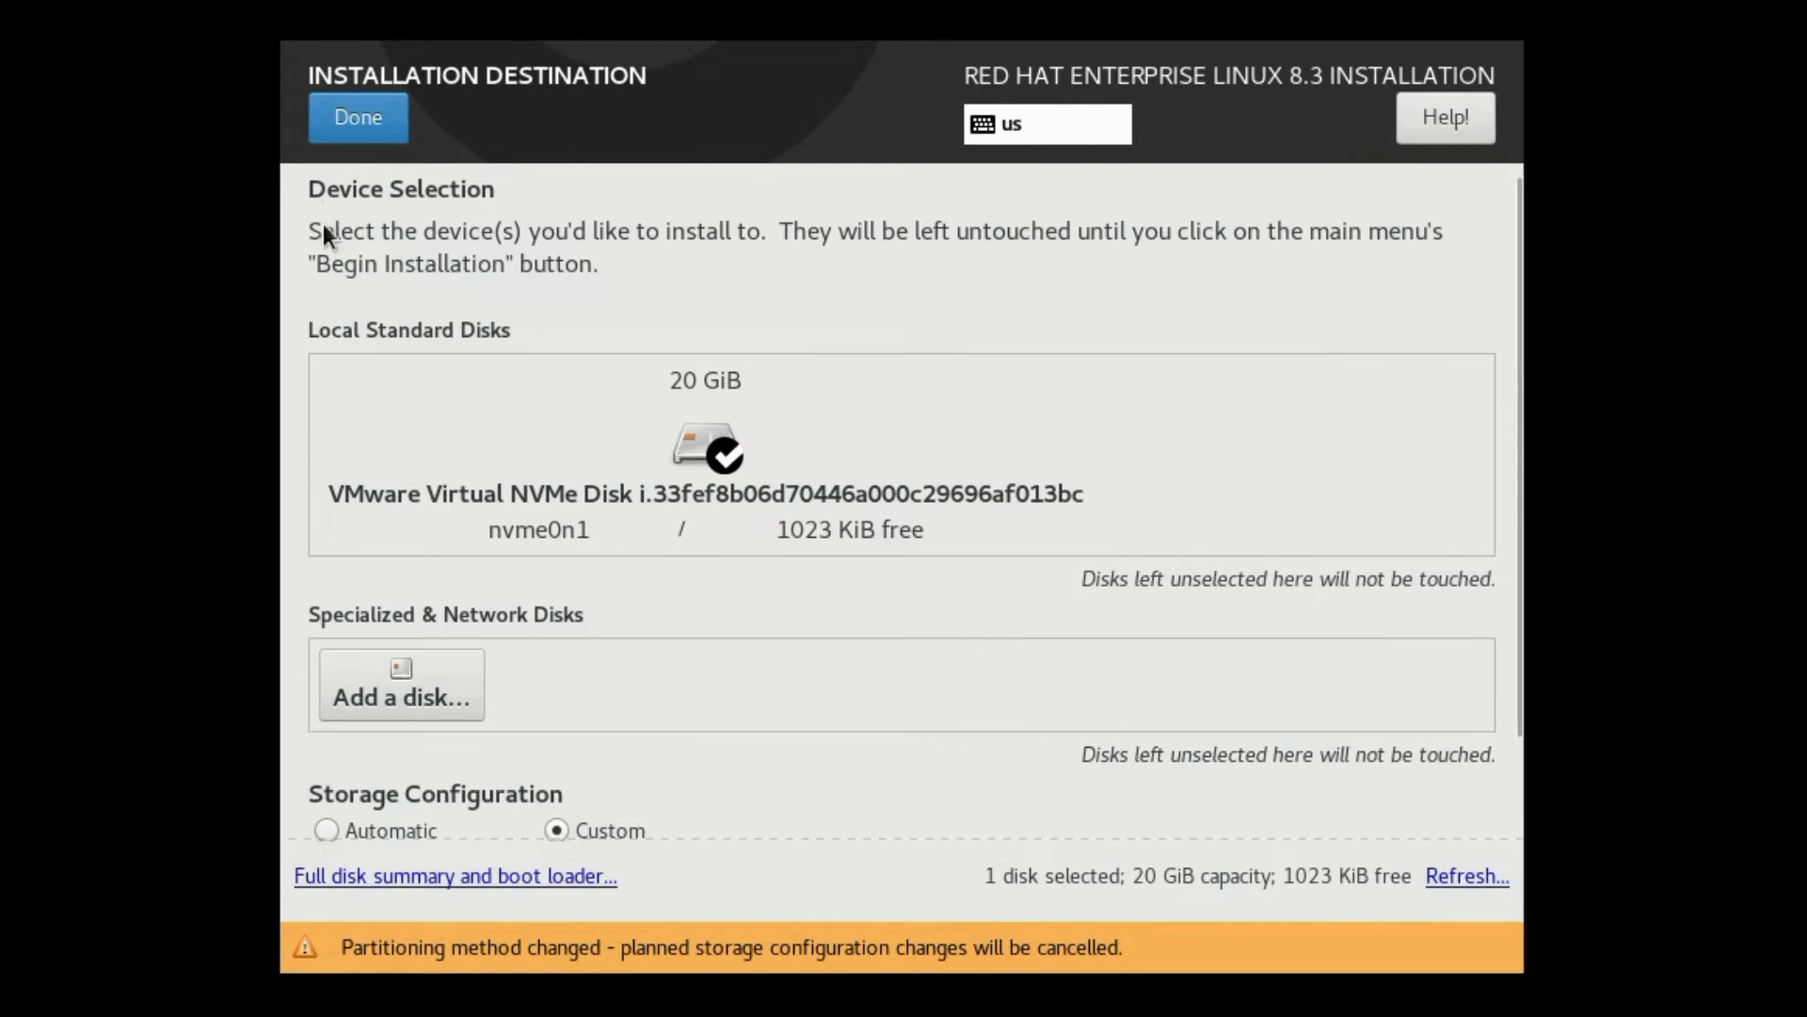
{"action": "left_click", "coordinate": [360, 115]}
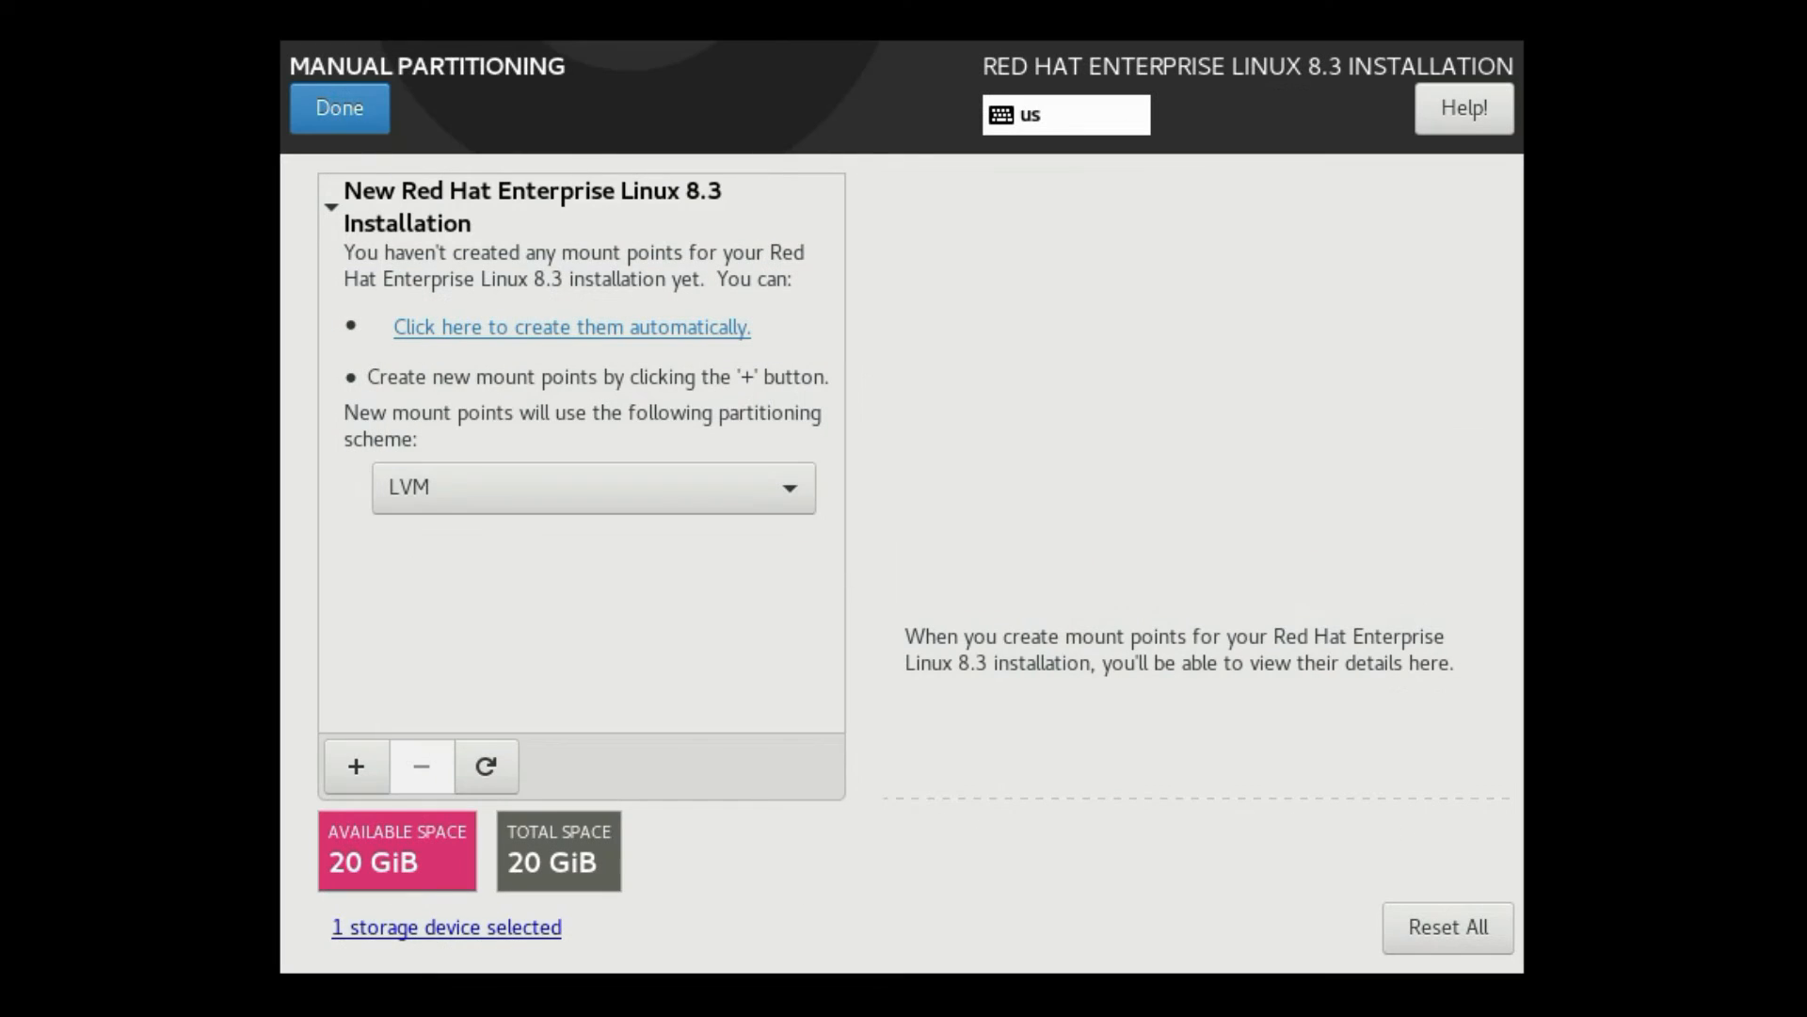
Add a /boot mount point with 500 MiB capacity
{"action": "left_click", "coordinate": [355, 770]}
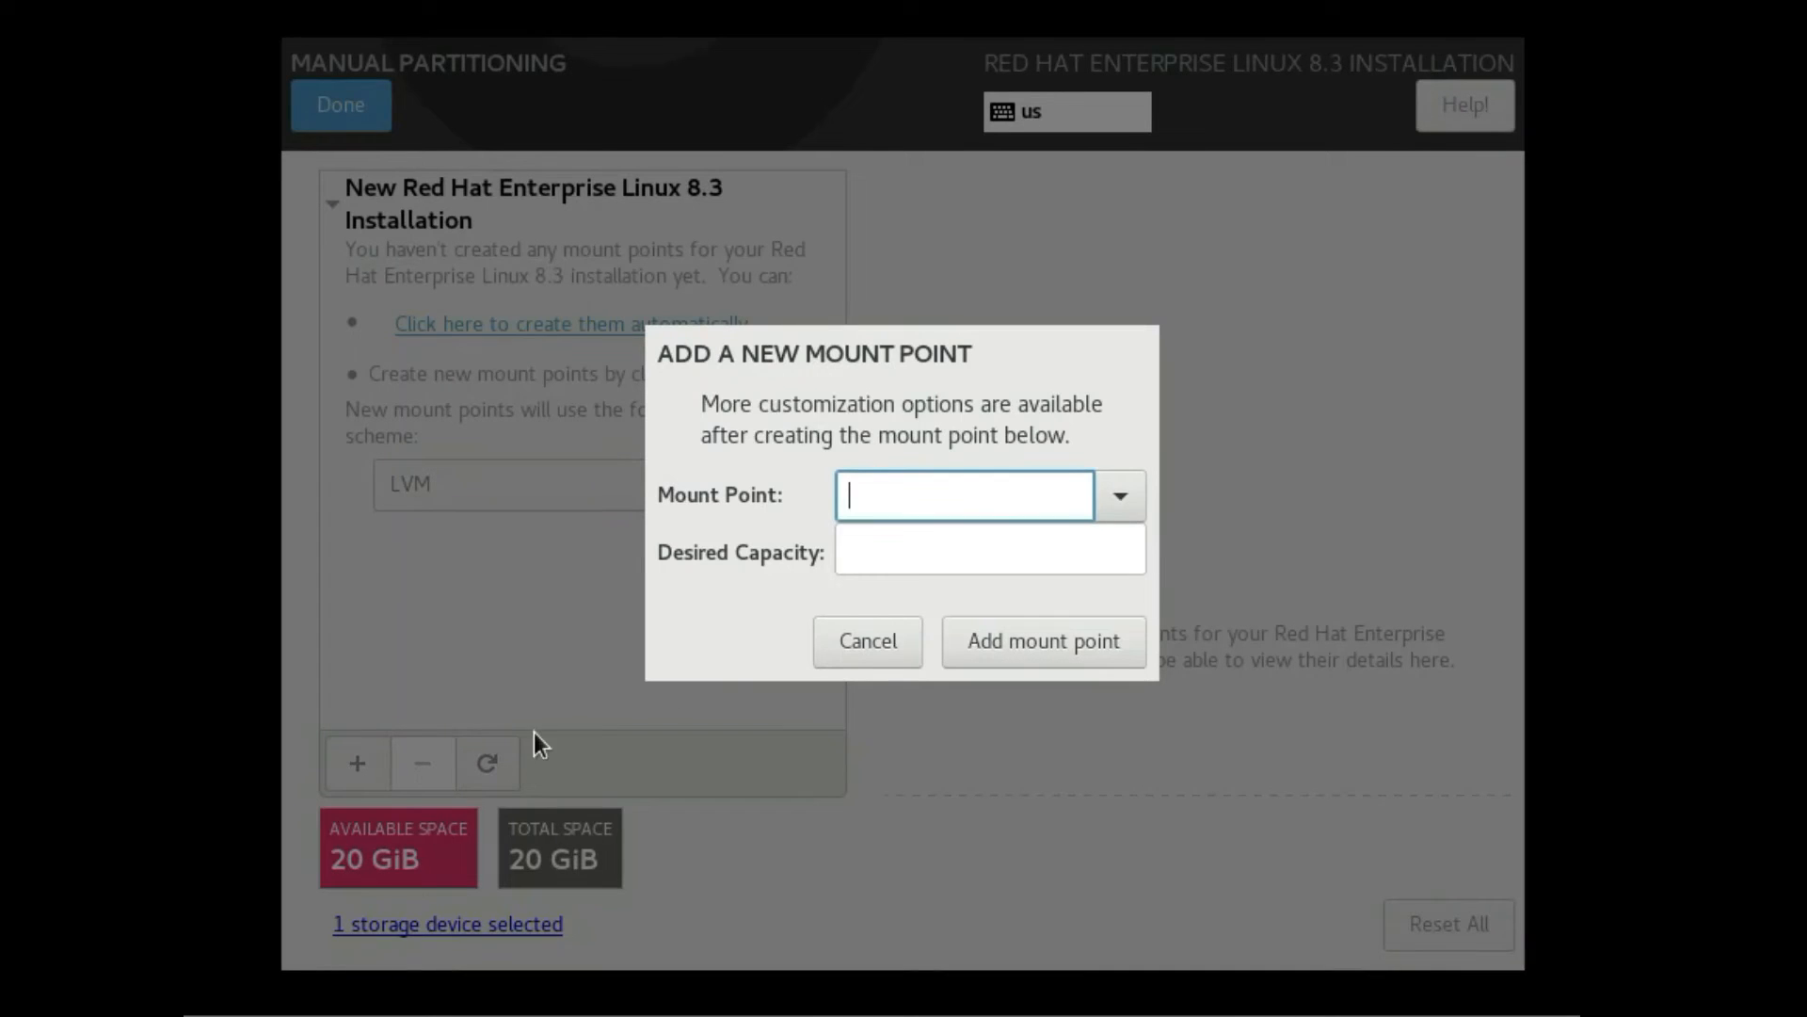
{"action": "left_click", "coordinate": [1128, 511]}
{"action": "left_click", "coordinate": [998, 590]}
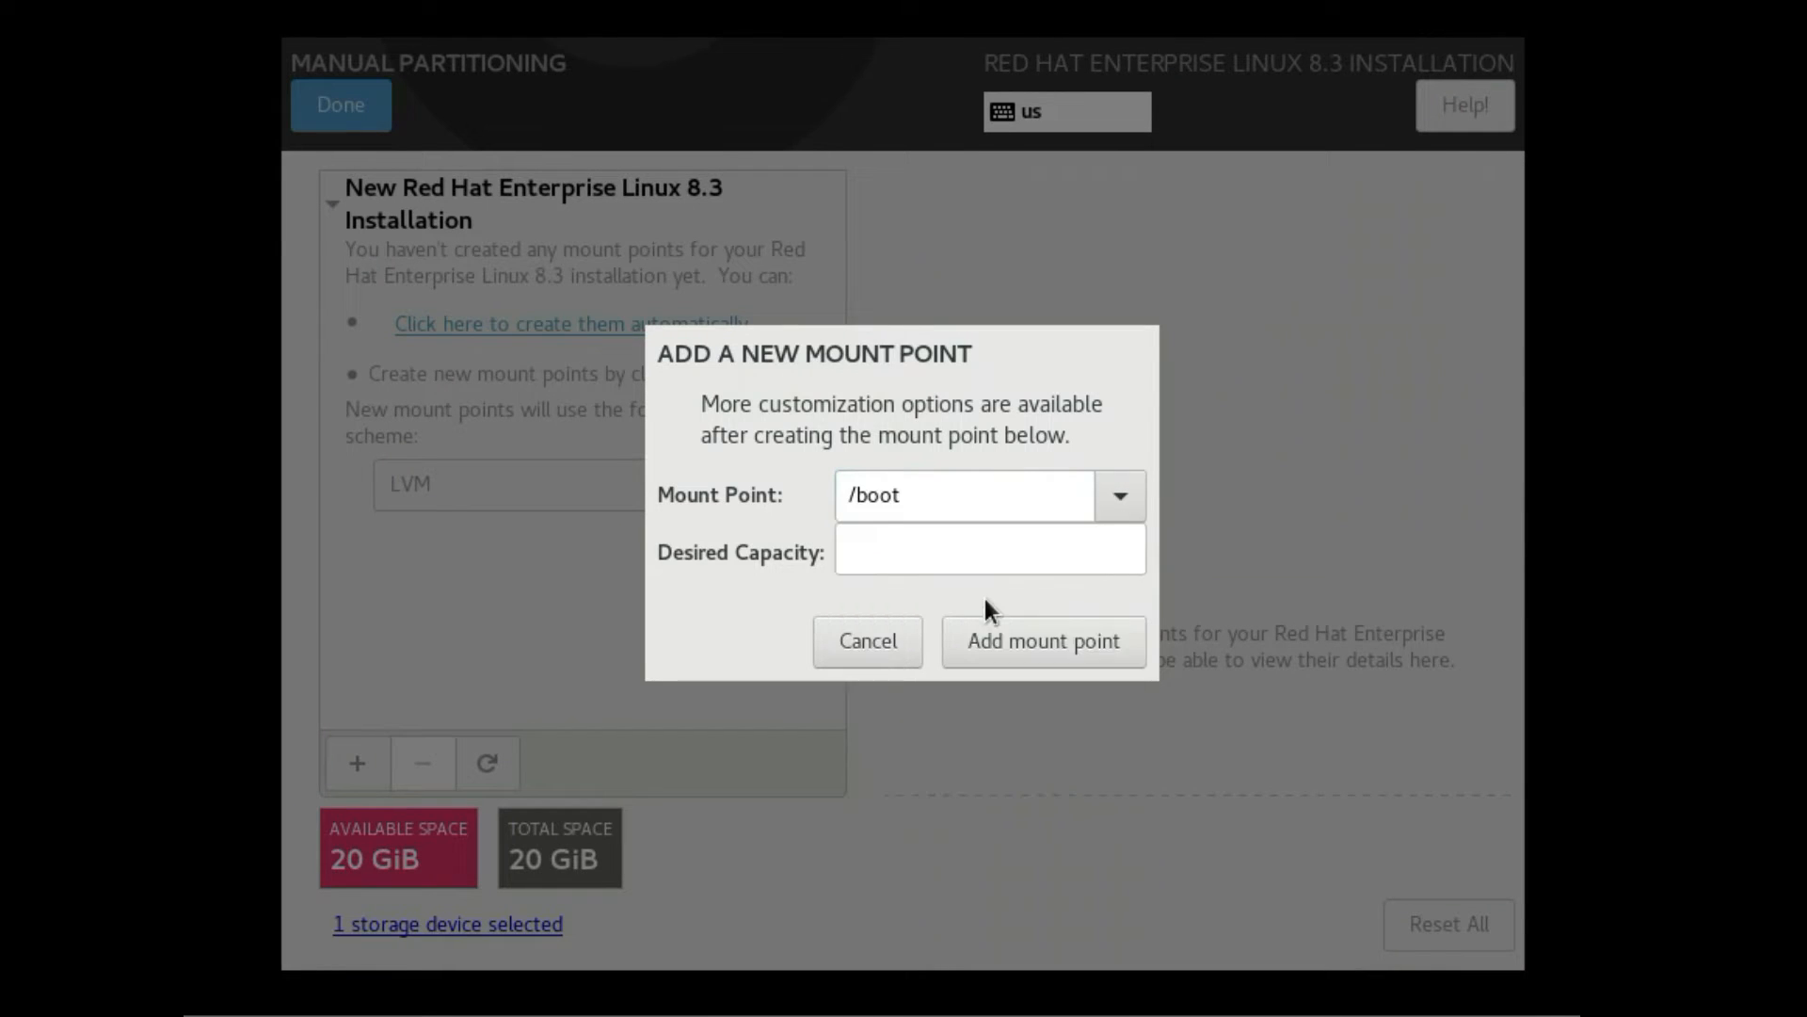
{"action": "left_click", "coordinate": [939, 549]}
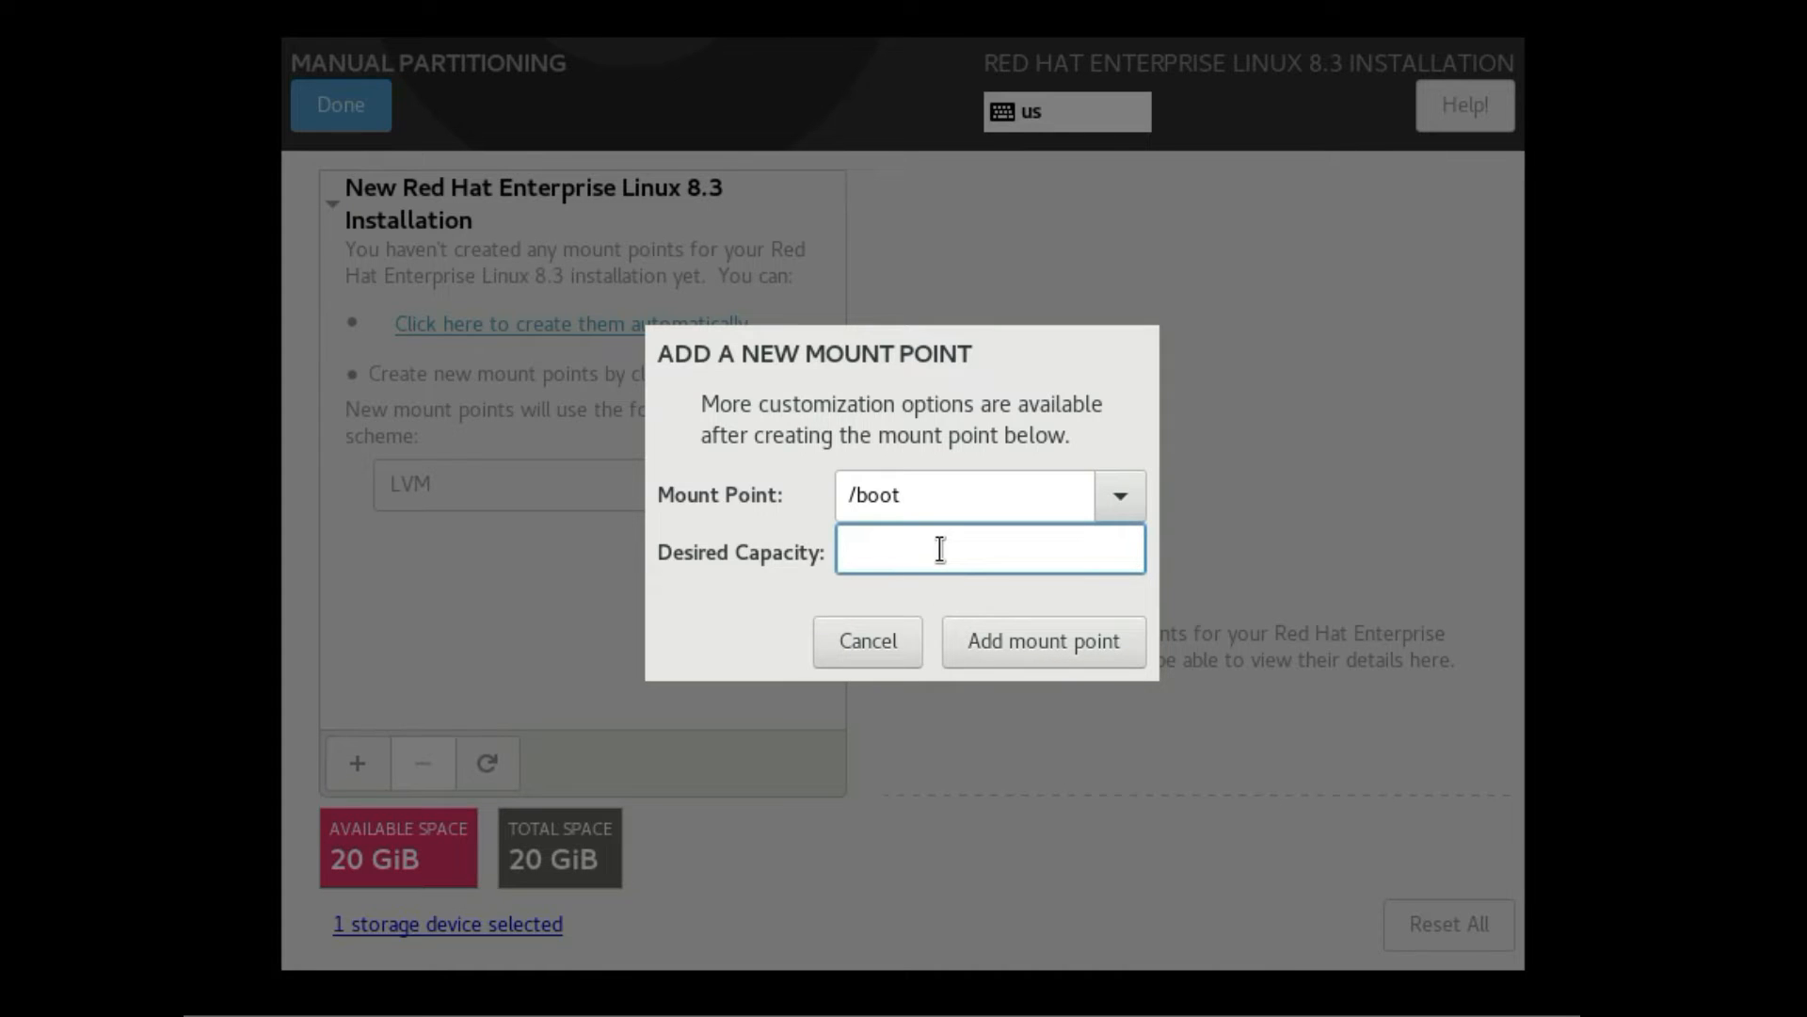
{"action": "type", "text": "500M"}
{"action": "left_click", "coordinate": [968, 657]}
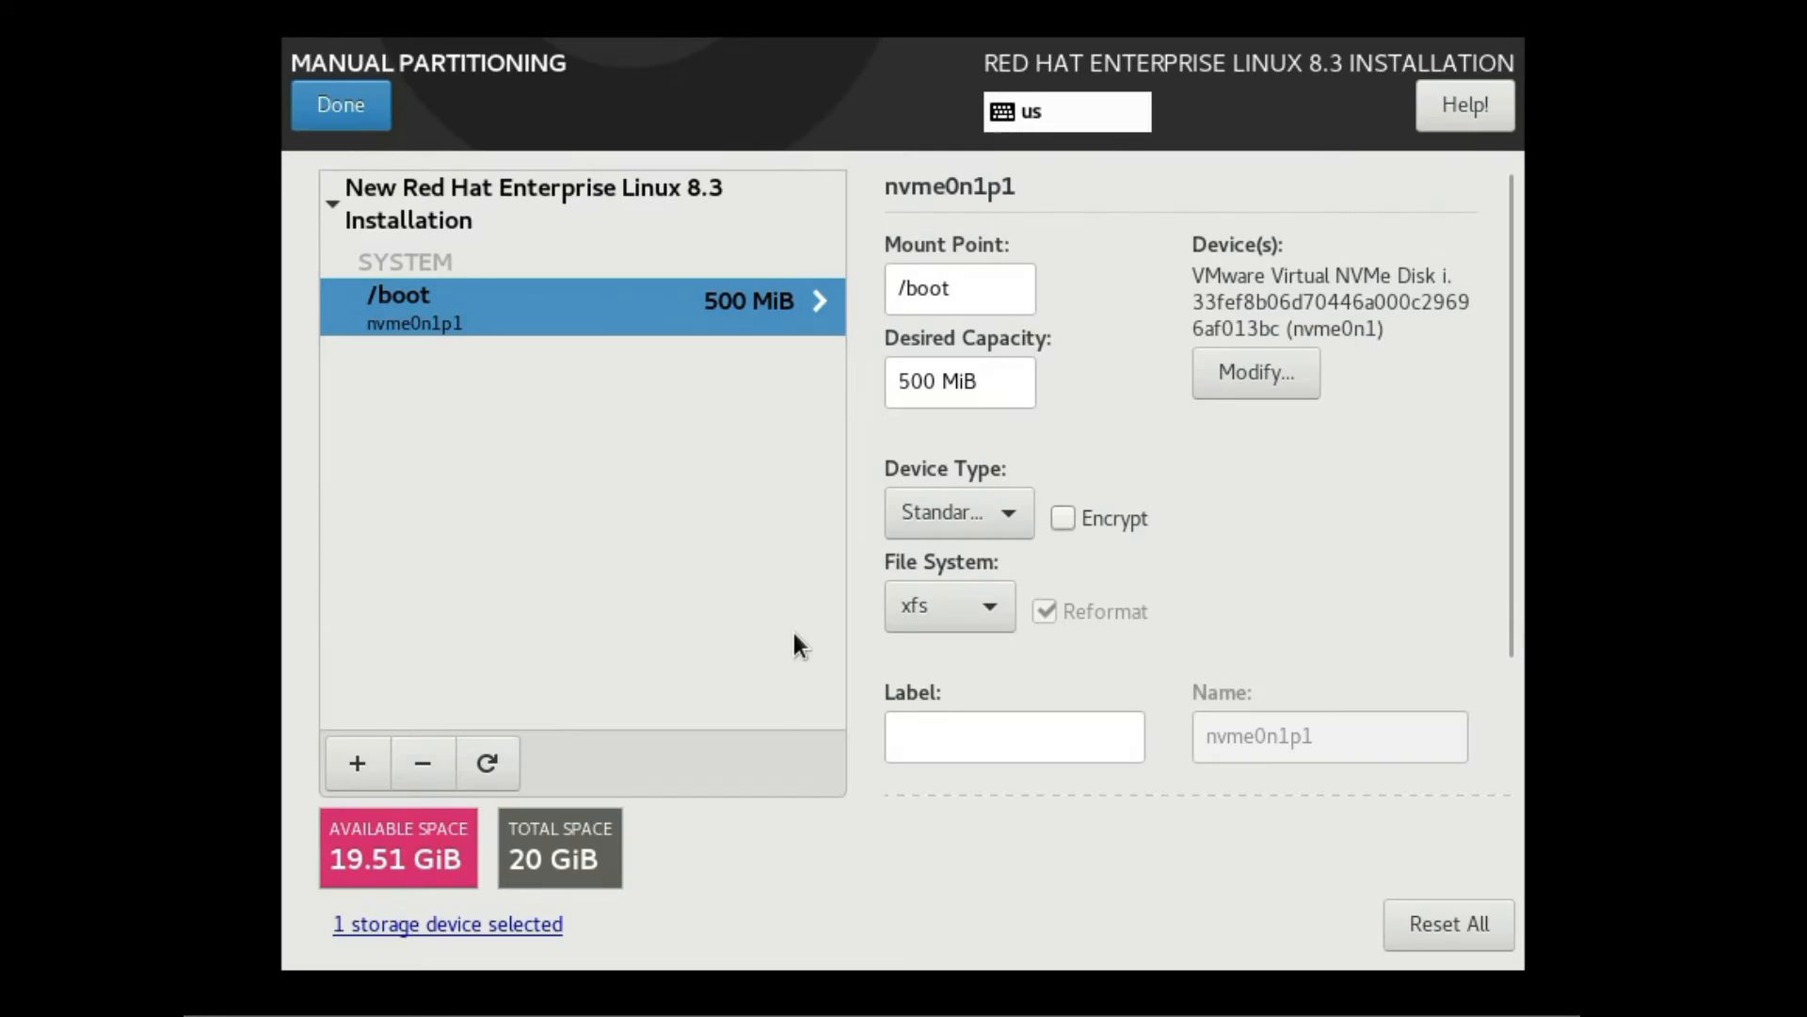
Add a / root mount point with 10 GiB capacity
{"action": "left_click", "coordinate": [350, 759]}
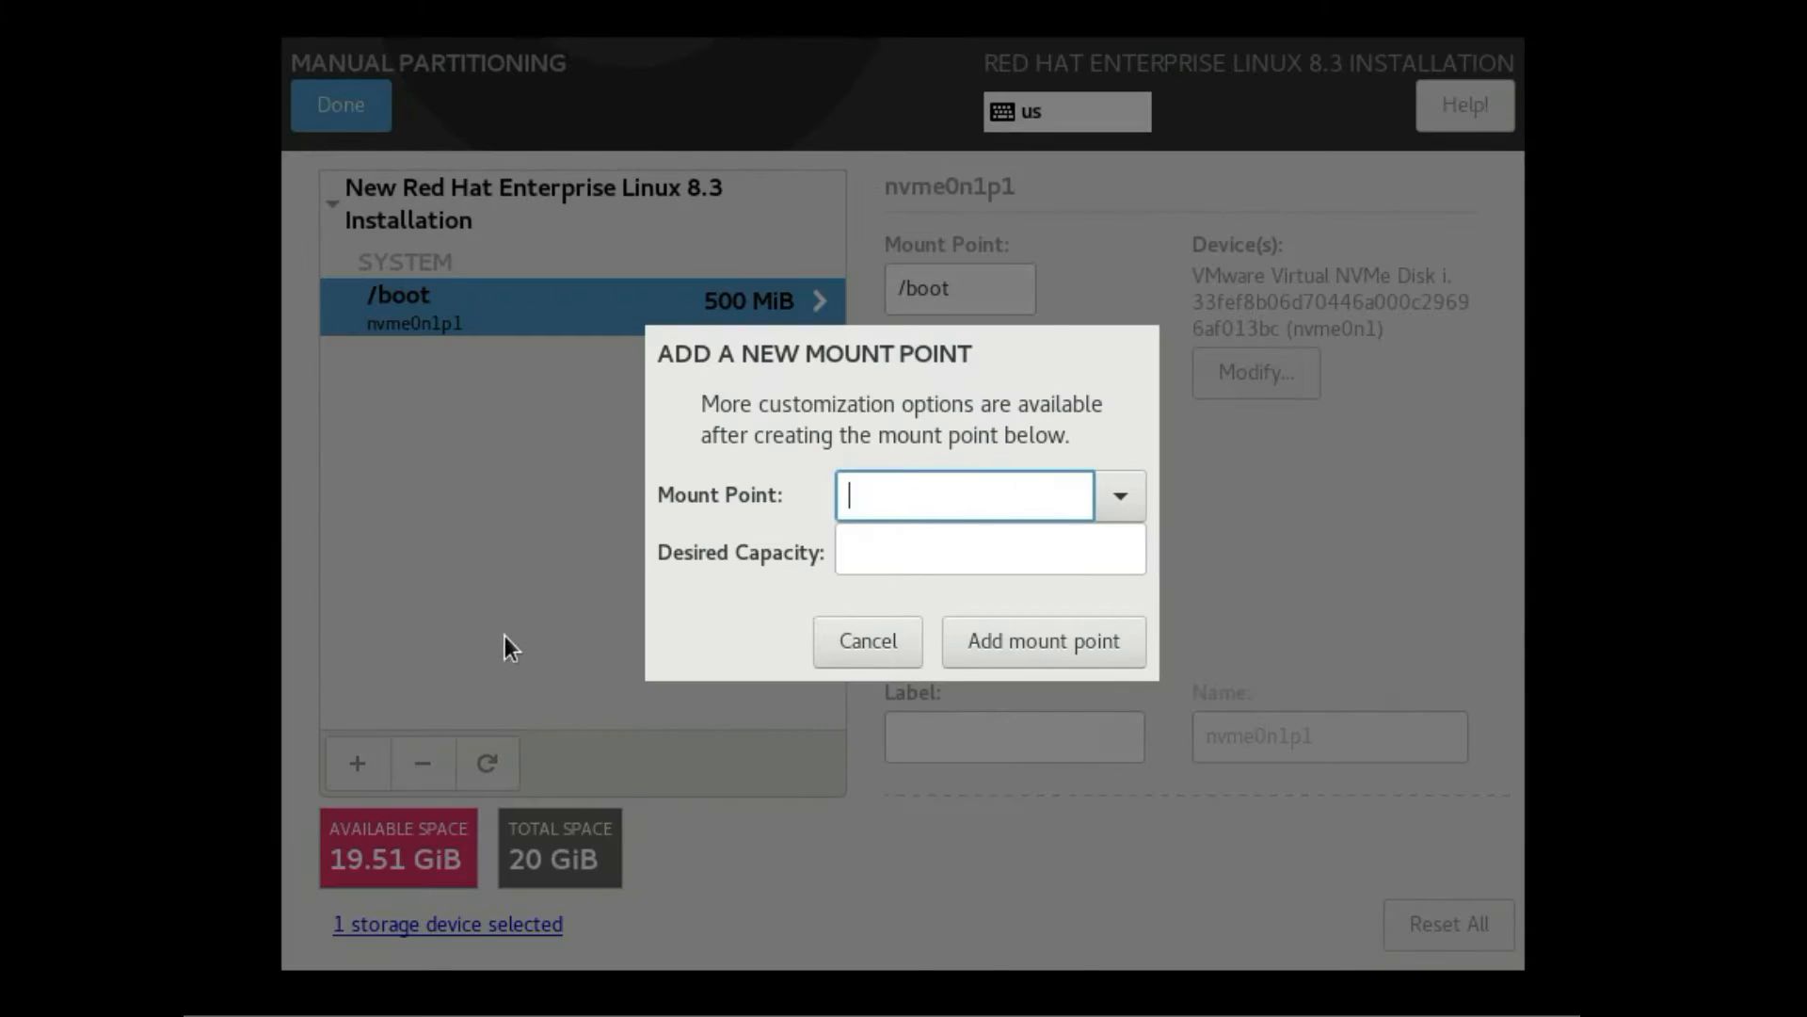
{"action": "left_click", "coordinate": [1119, 496]}
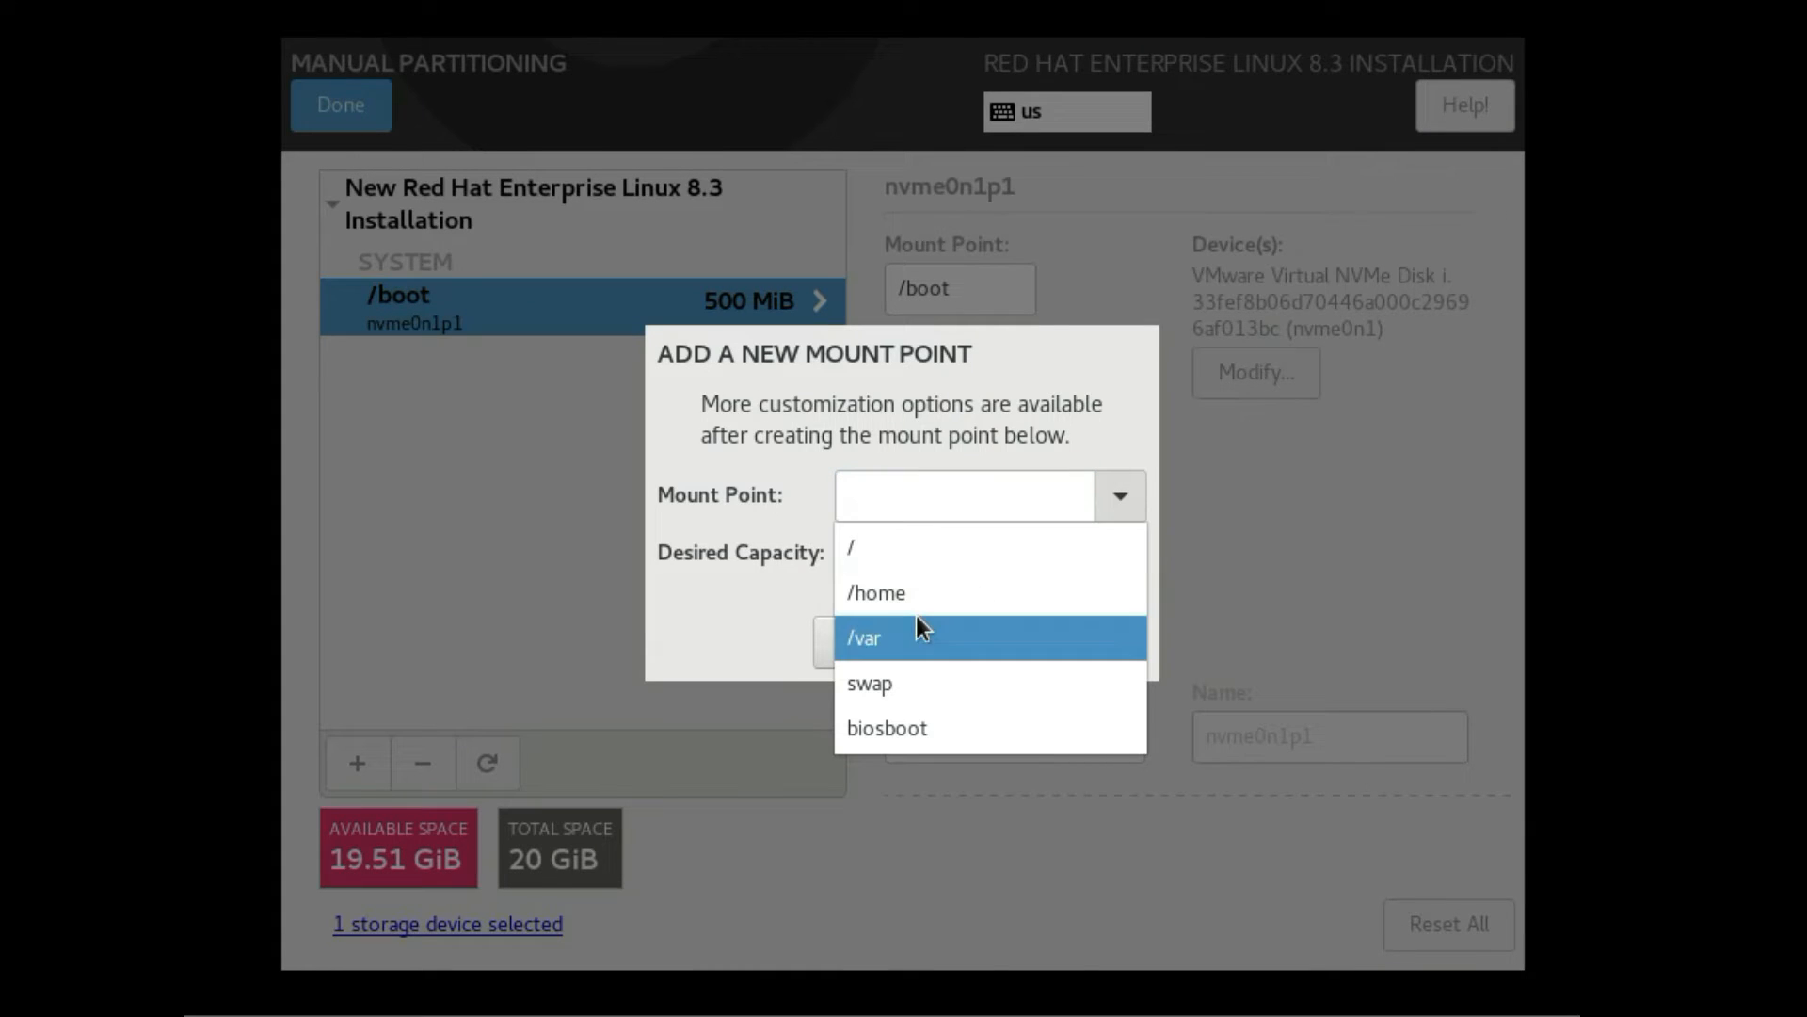
{"action": "left_click", "coordinate": [937, 543]}
{"action": "left_click", "coordinate": [935, 539]}
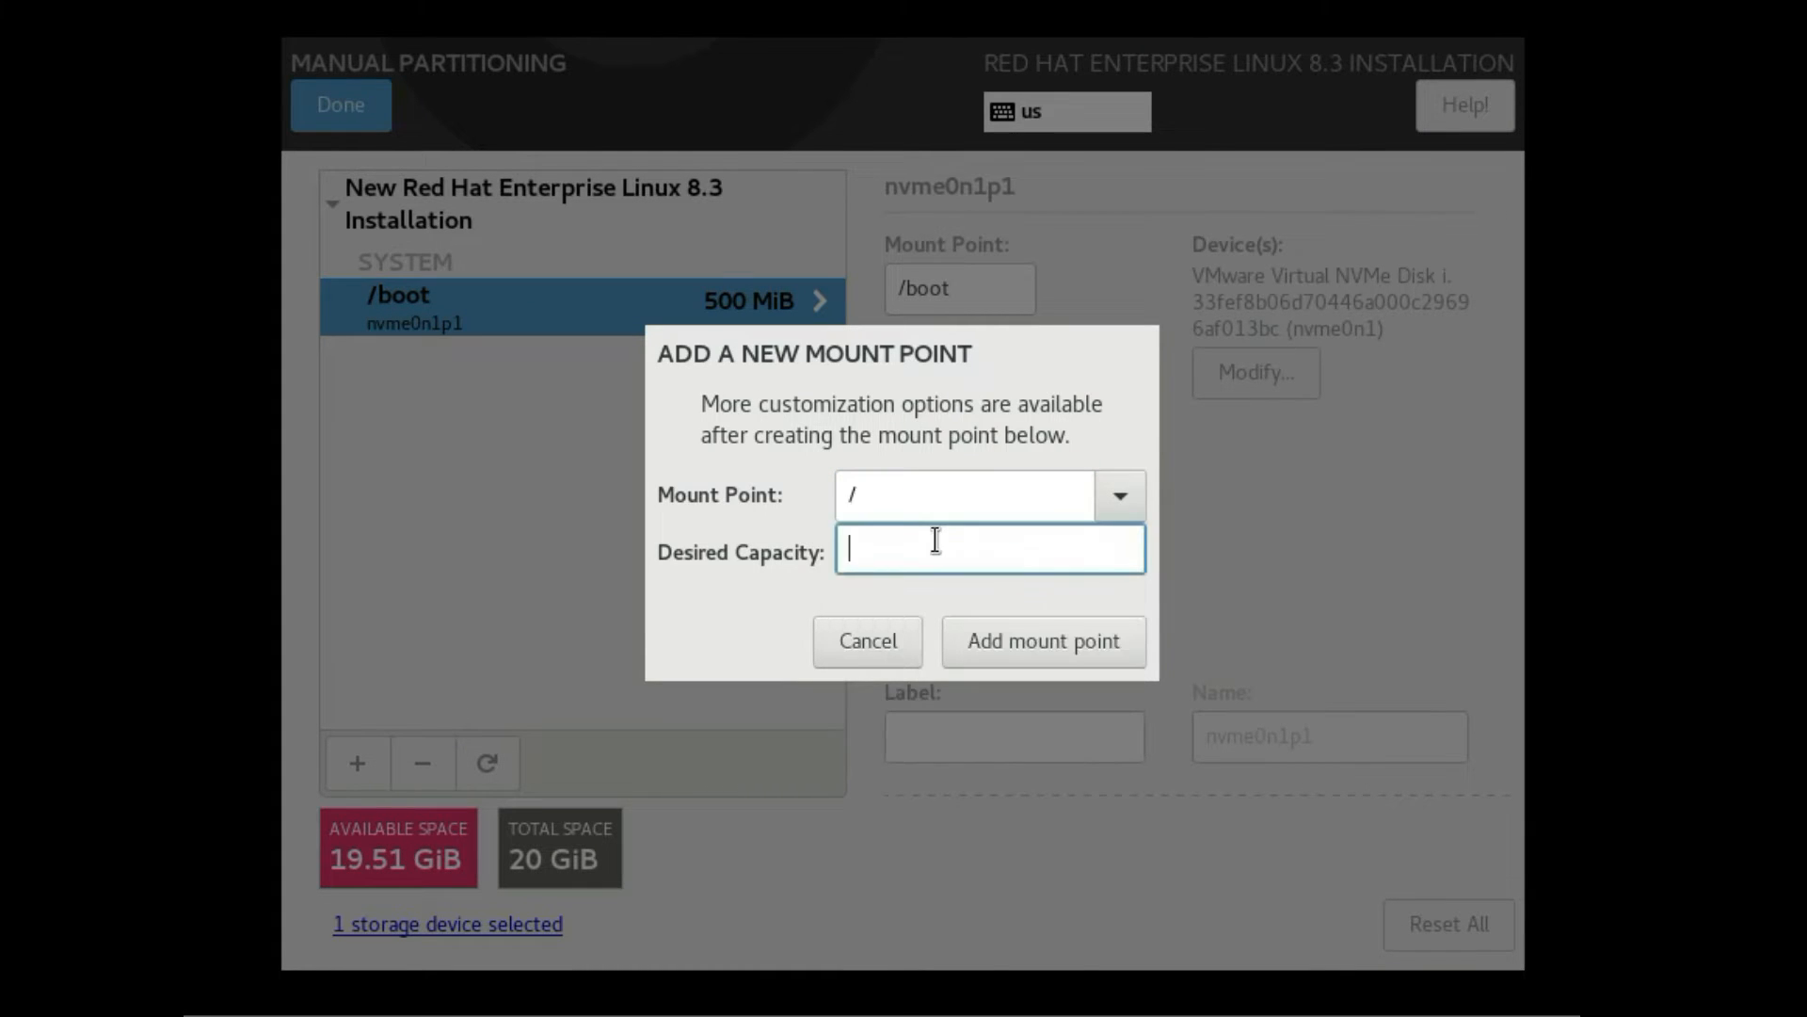
{"action": "type", "text": "10G"}
{"action": "left_click", "coordinate": [1042, 647]}
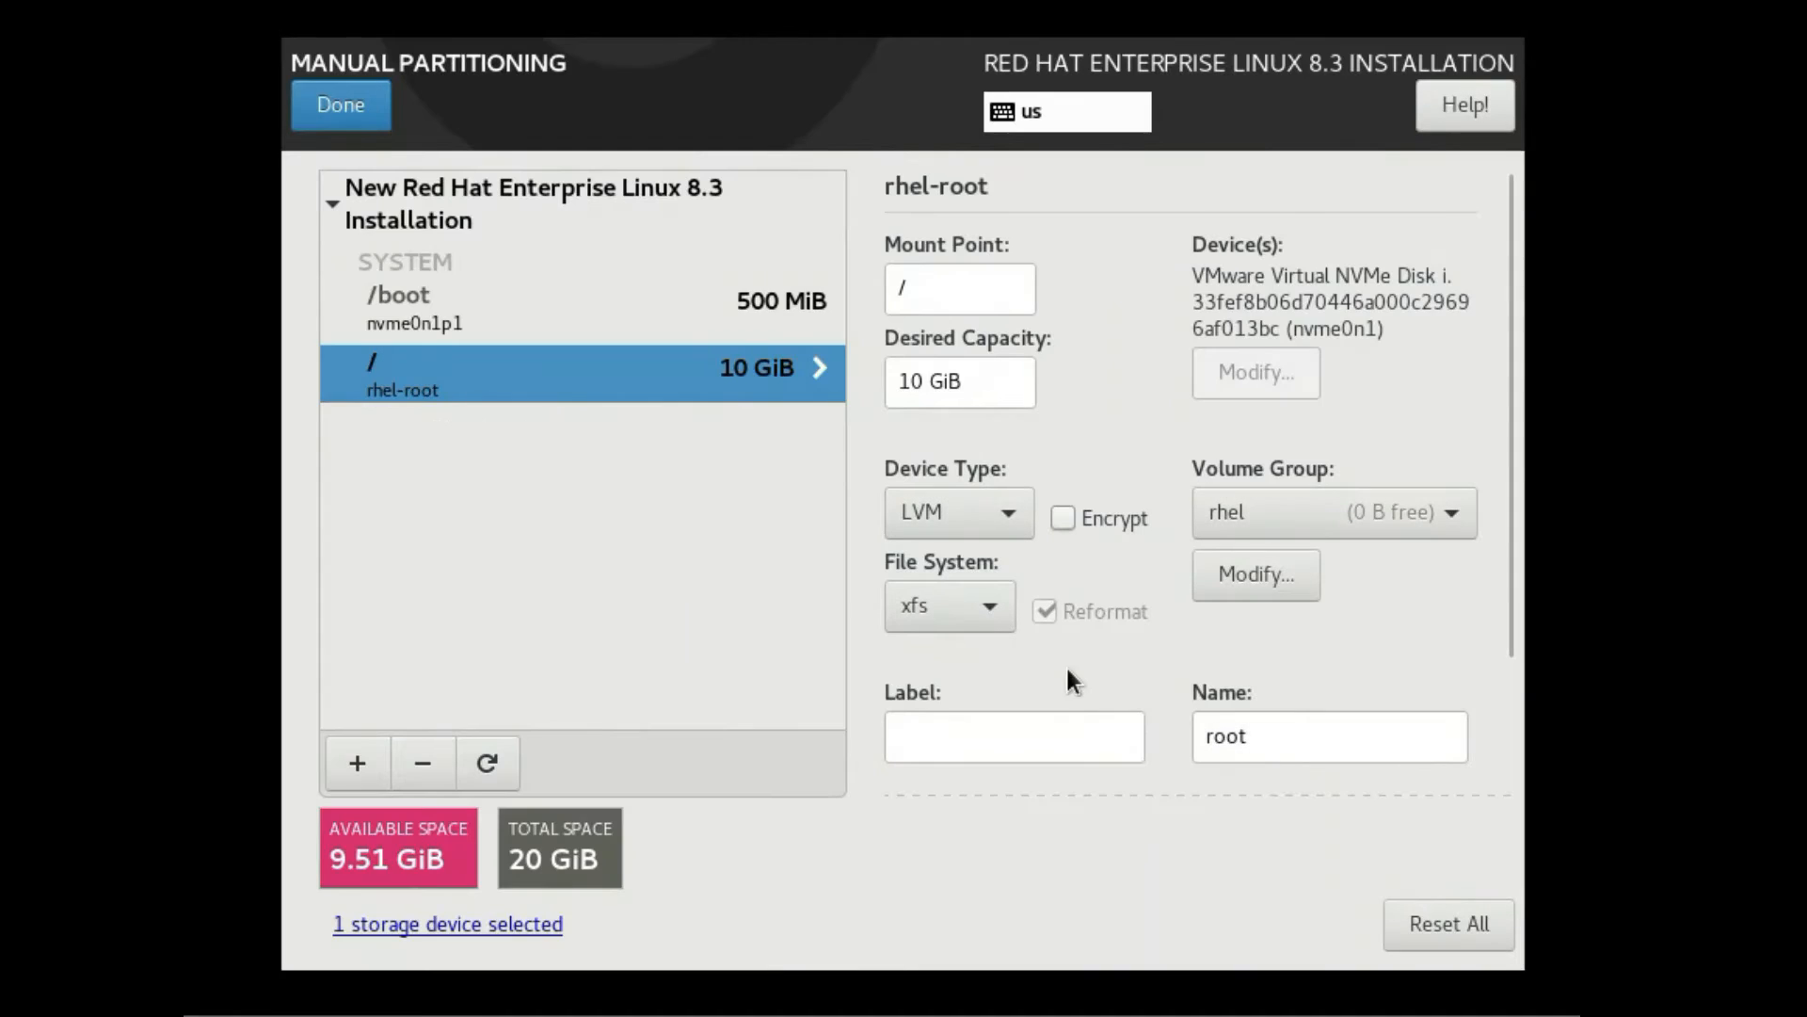
Add a 1 GiB swap partition
{"action": "left_click", "coordinate": [358, 764]}
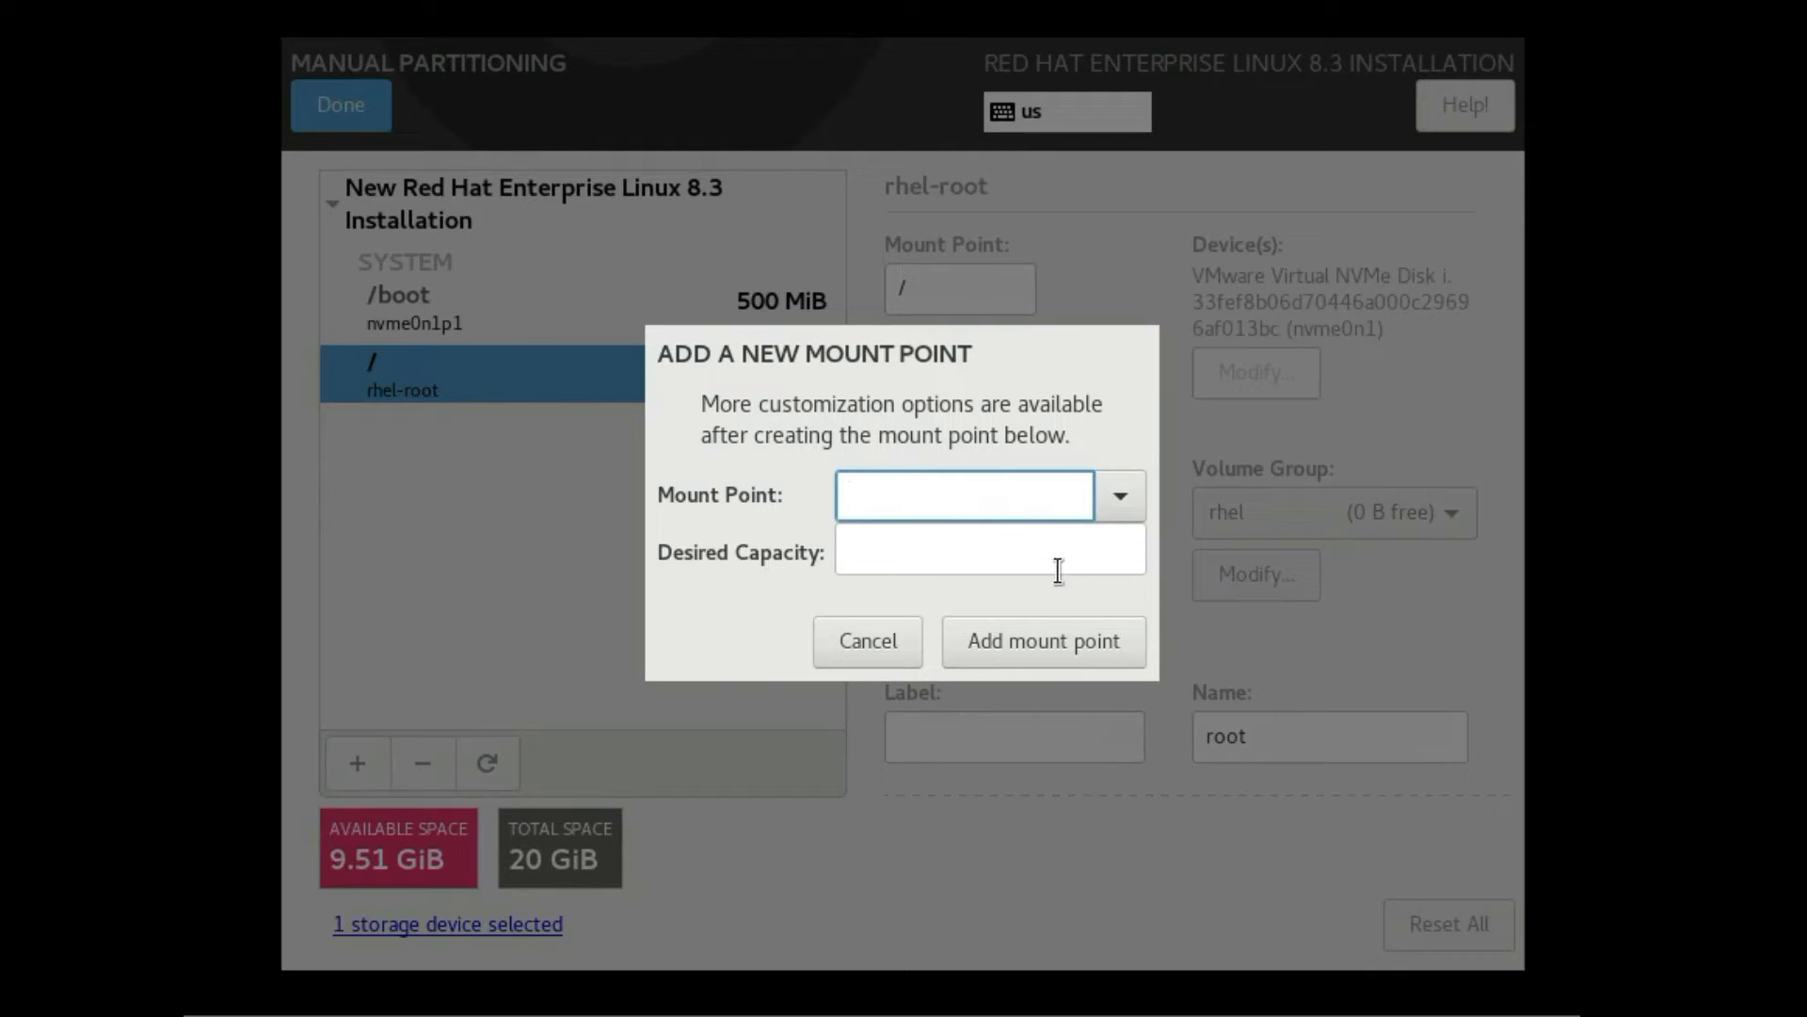
{"action": "left_click", "coordinate": [1120, 501]}
{"action": "left_click", "coordinate": [1000, 636]}
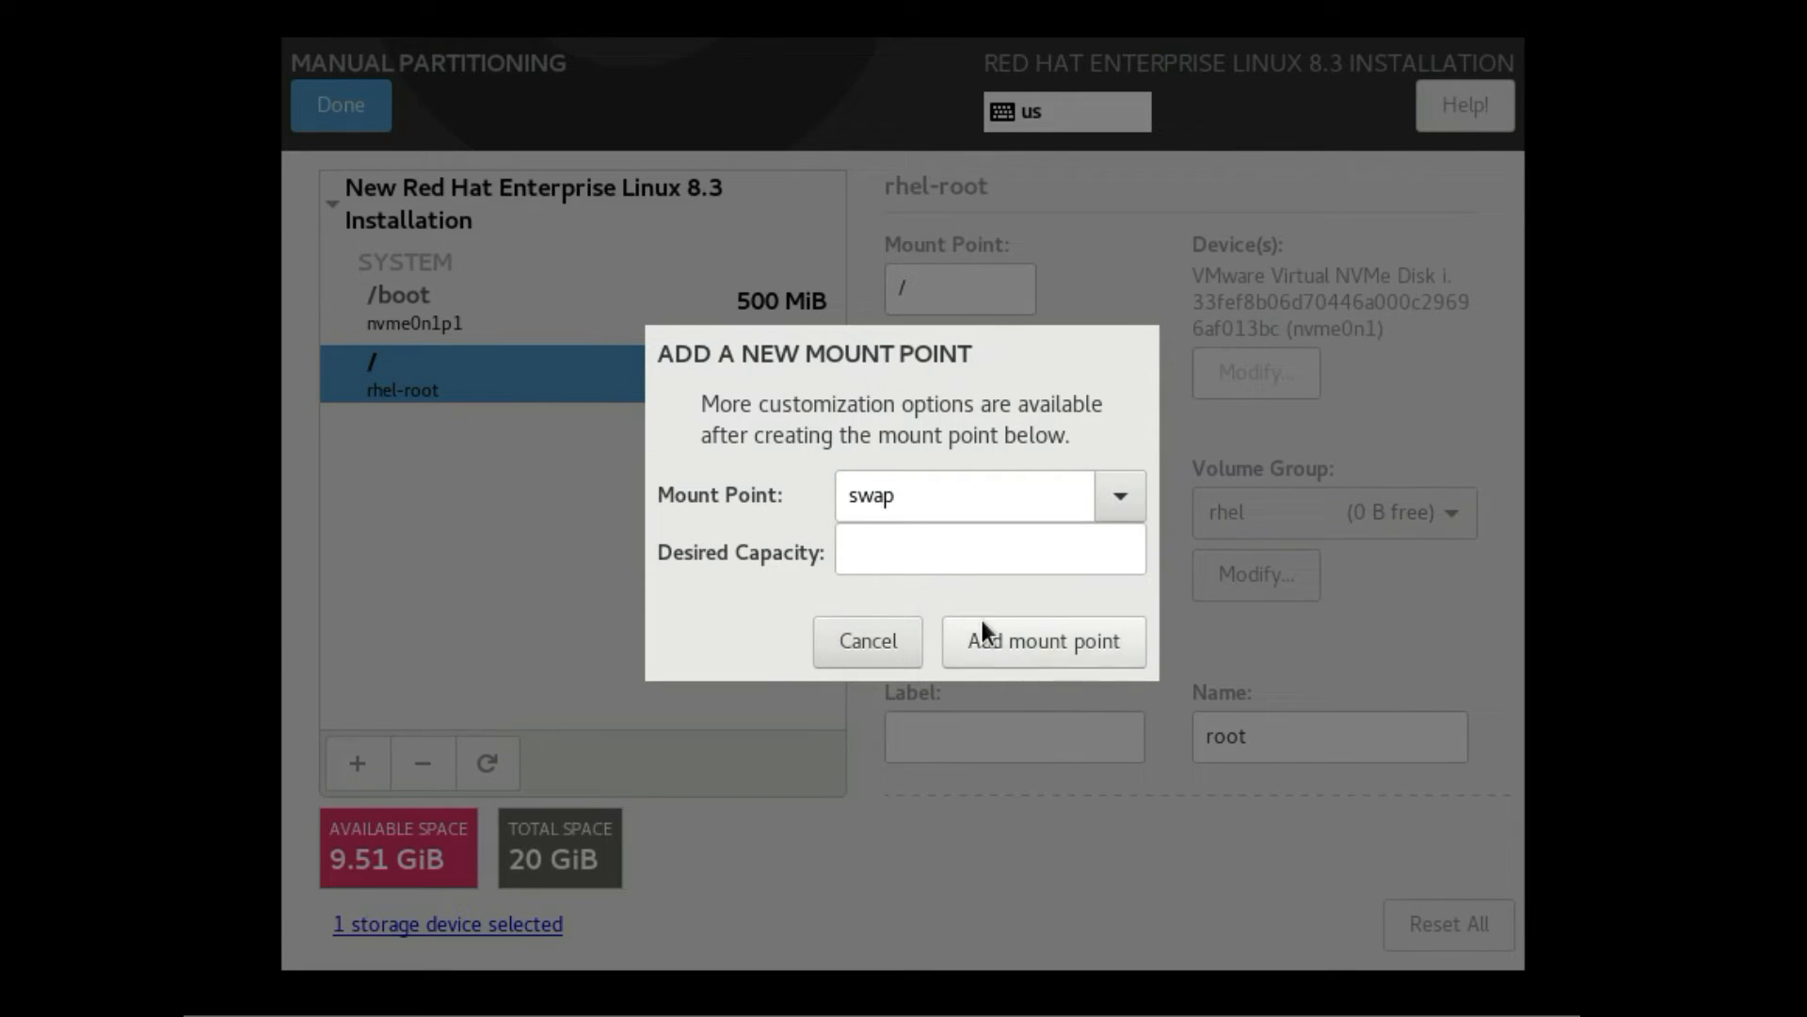
{"action": "left_click", "coordinate": [959, 555]}
{"action": "type", "text": "1"}
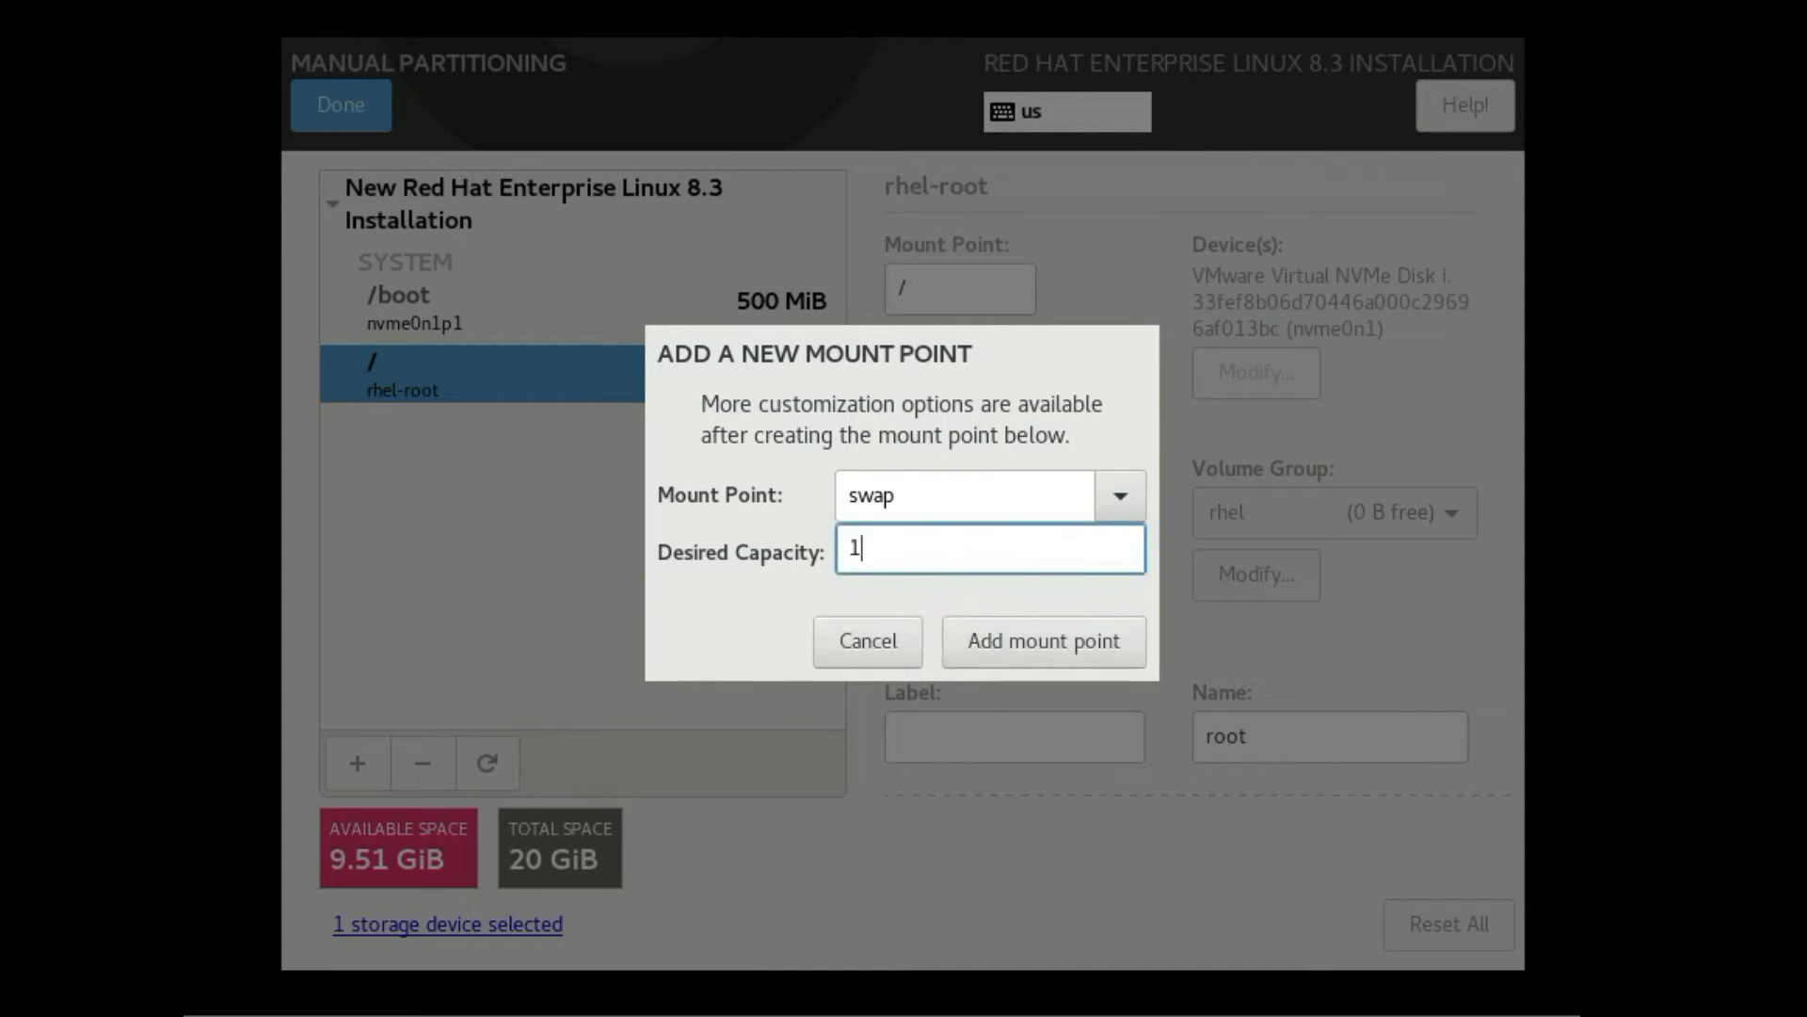
{"action": "type", "text": "G"}
{"action": "left_click", "coordinate": [1060, 649]}
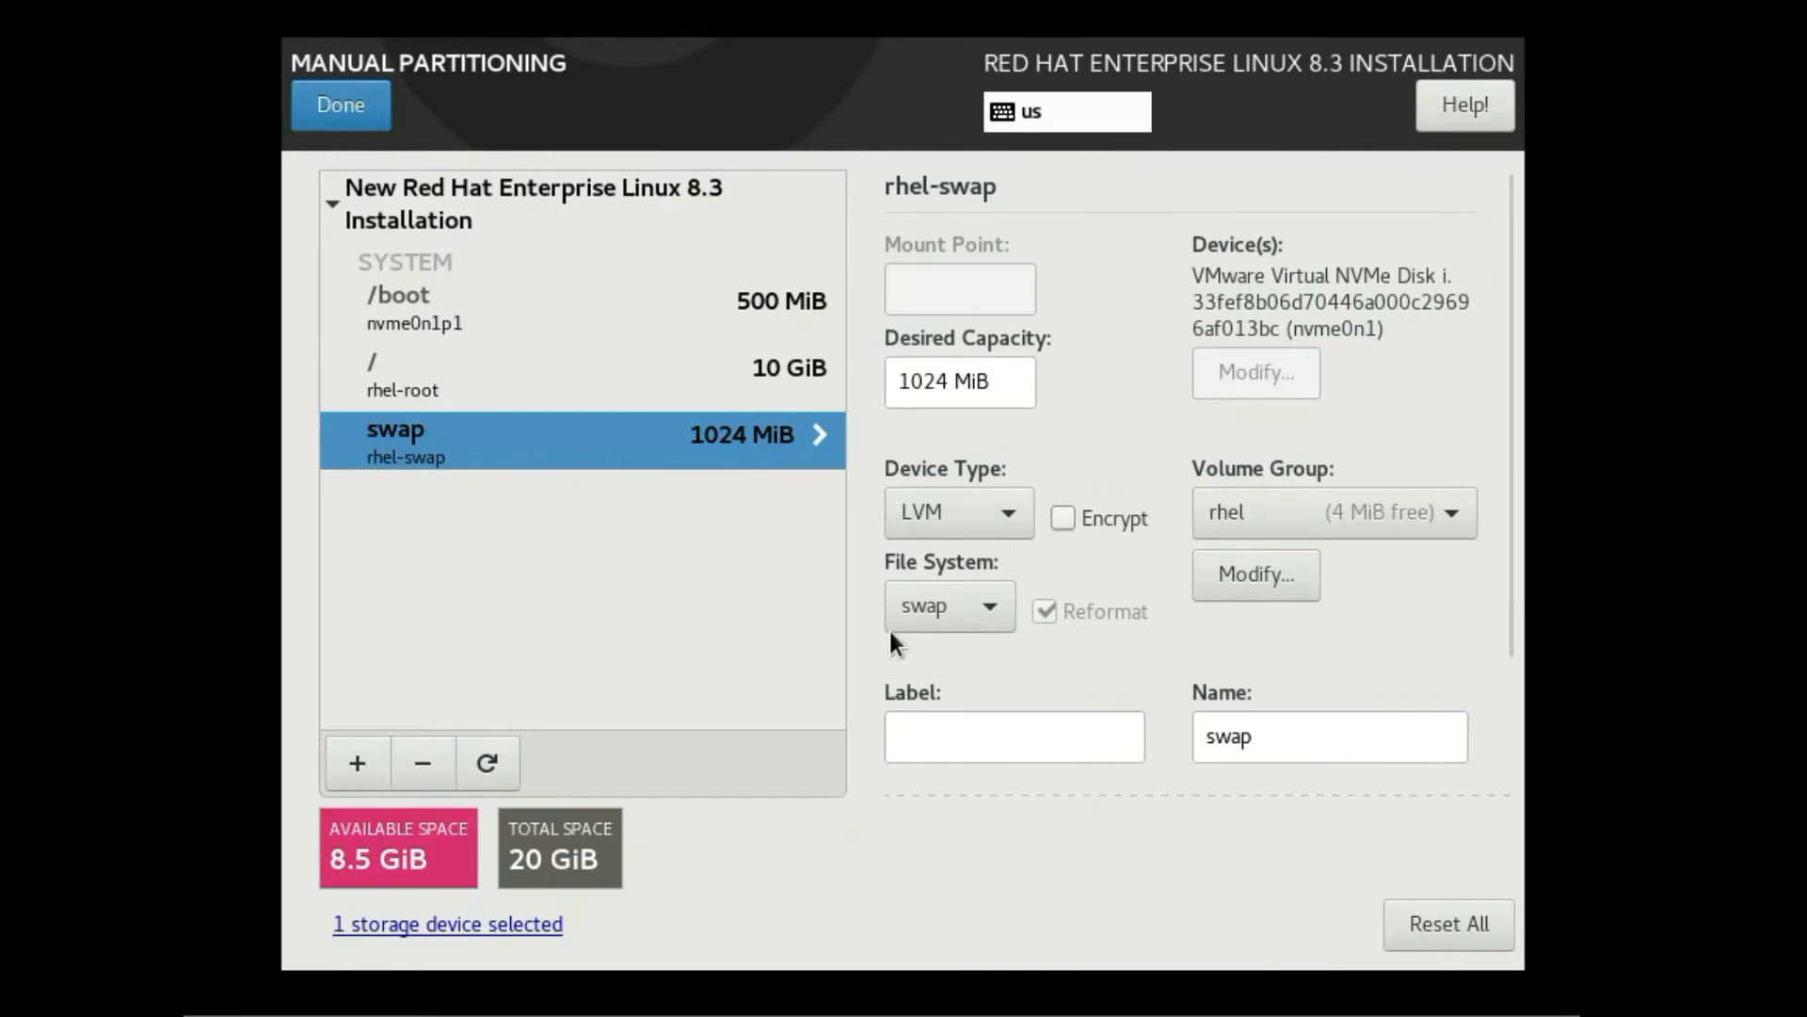
Review the /boot, / and swap partitions, then accept the partitioning changes
{"action": "left_click", "coordinate": [713, 309]}
{"action": "left_click", "coordinate": [646, 391]}
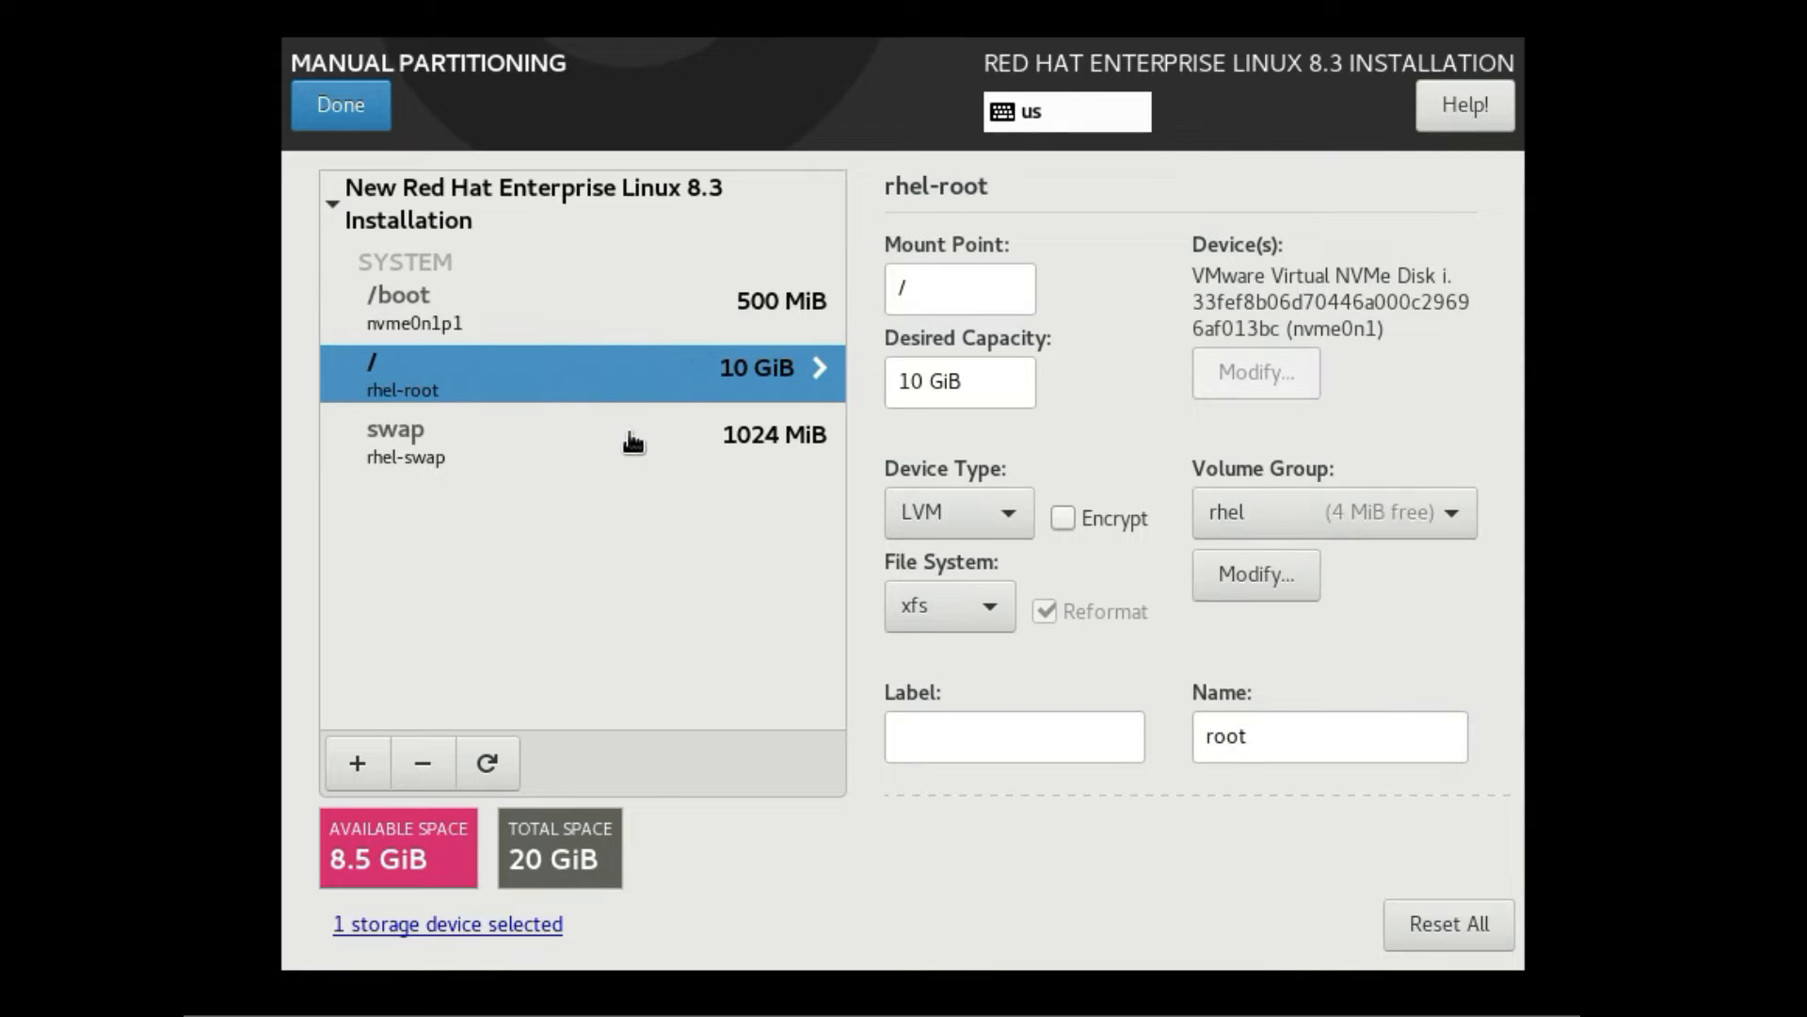
{"action": "left_click", "coordinate": [623, 461]}
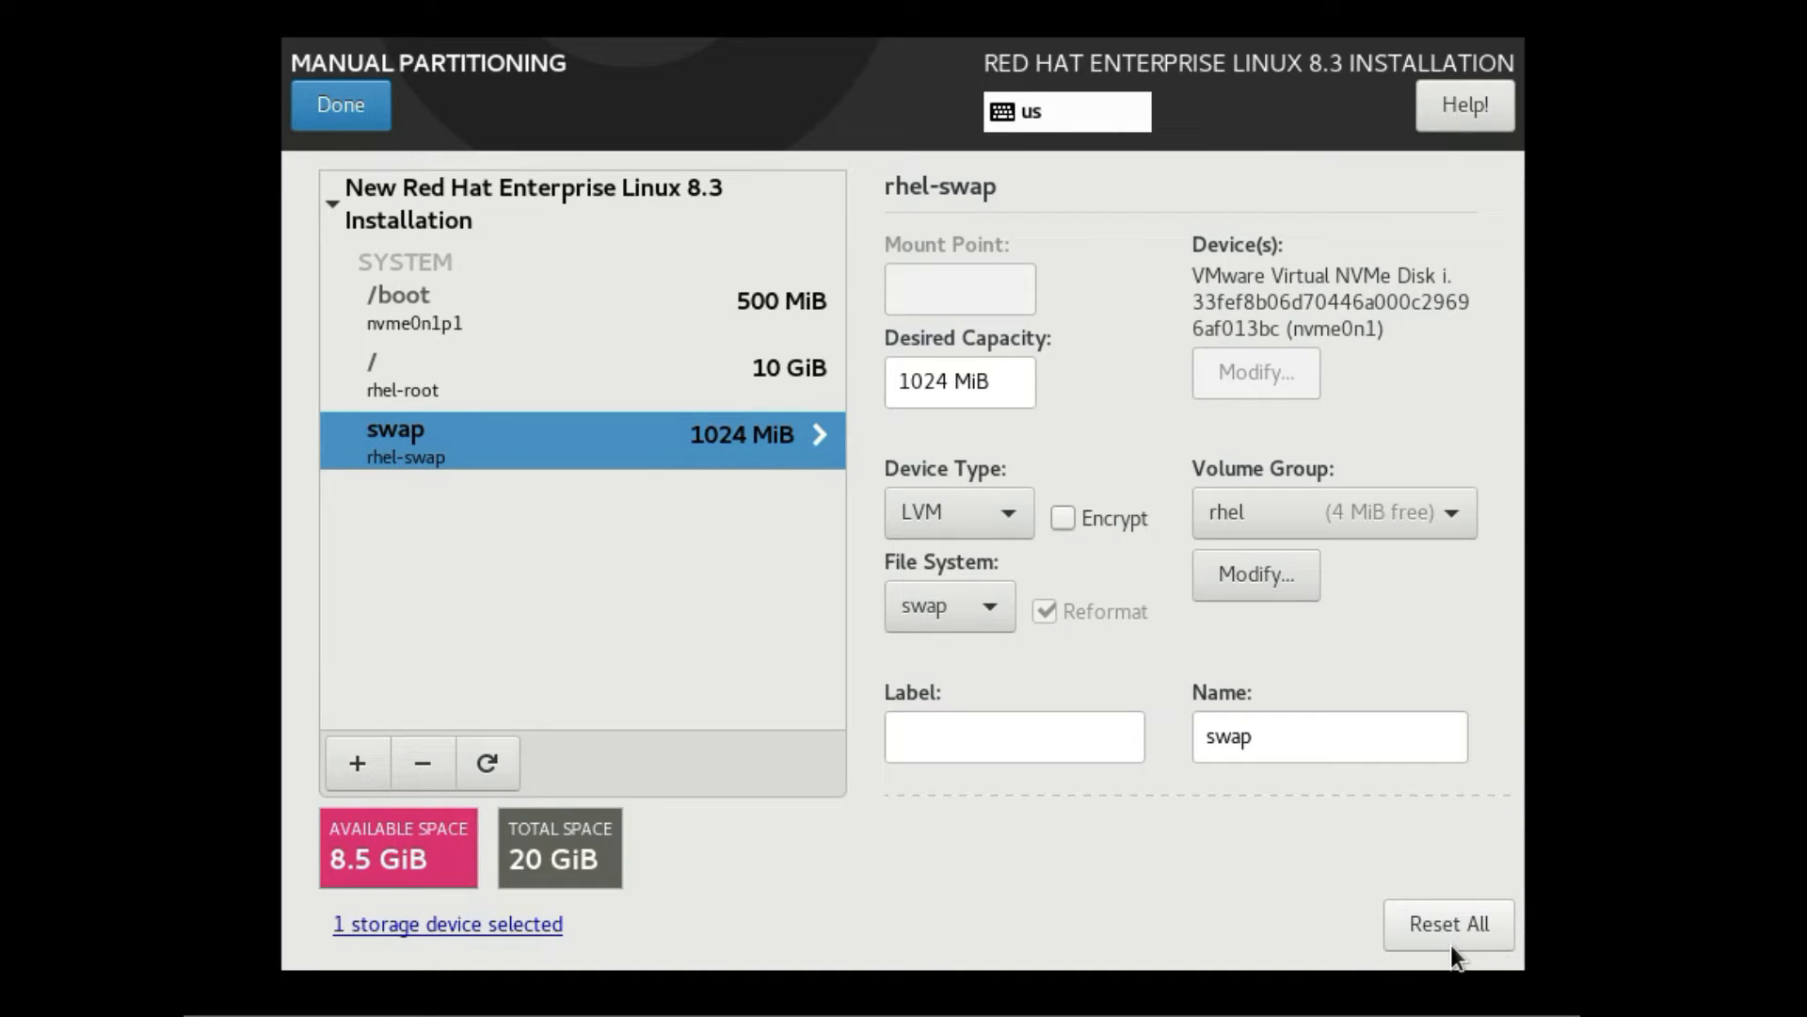
{"action": "left_click", "coordinate": [341, 128]}
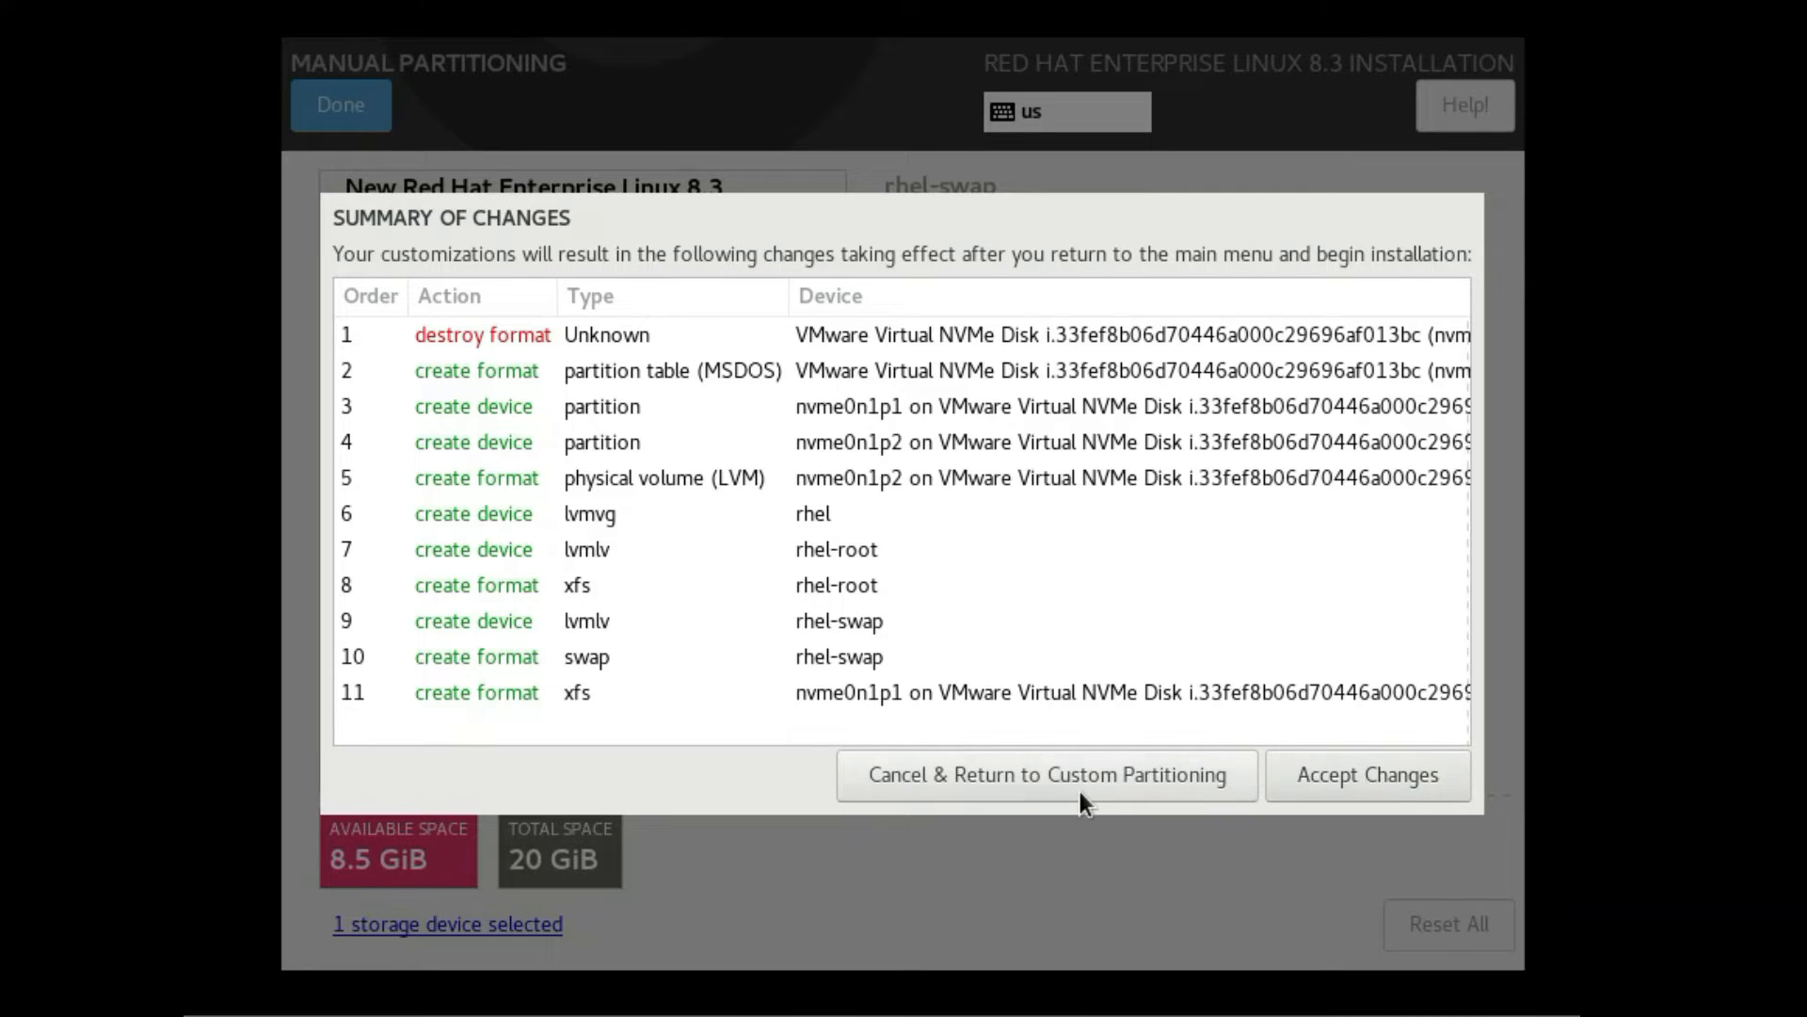
{"action": "left_click", "coordinate": [1364, 789]}
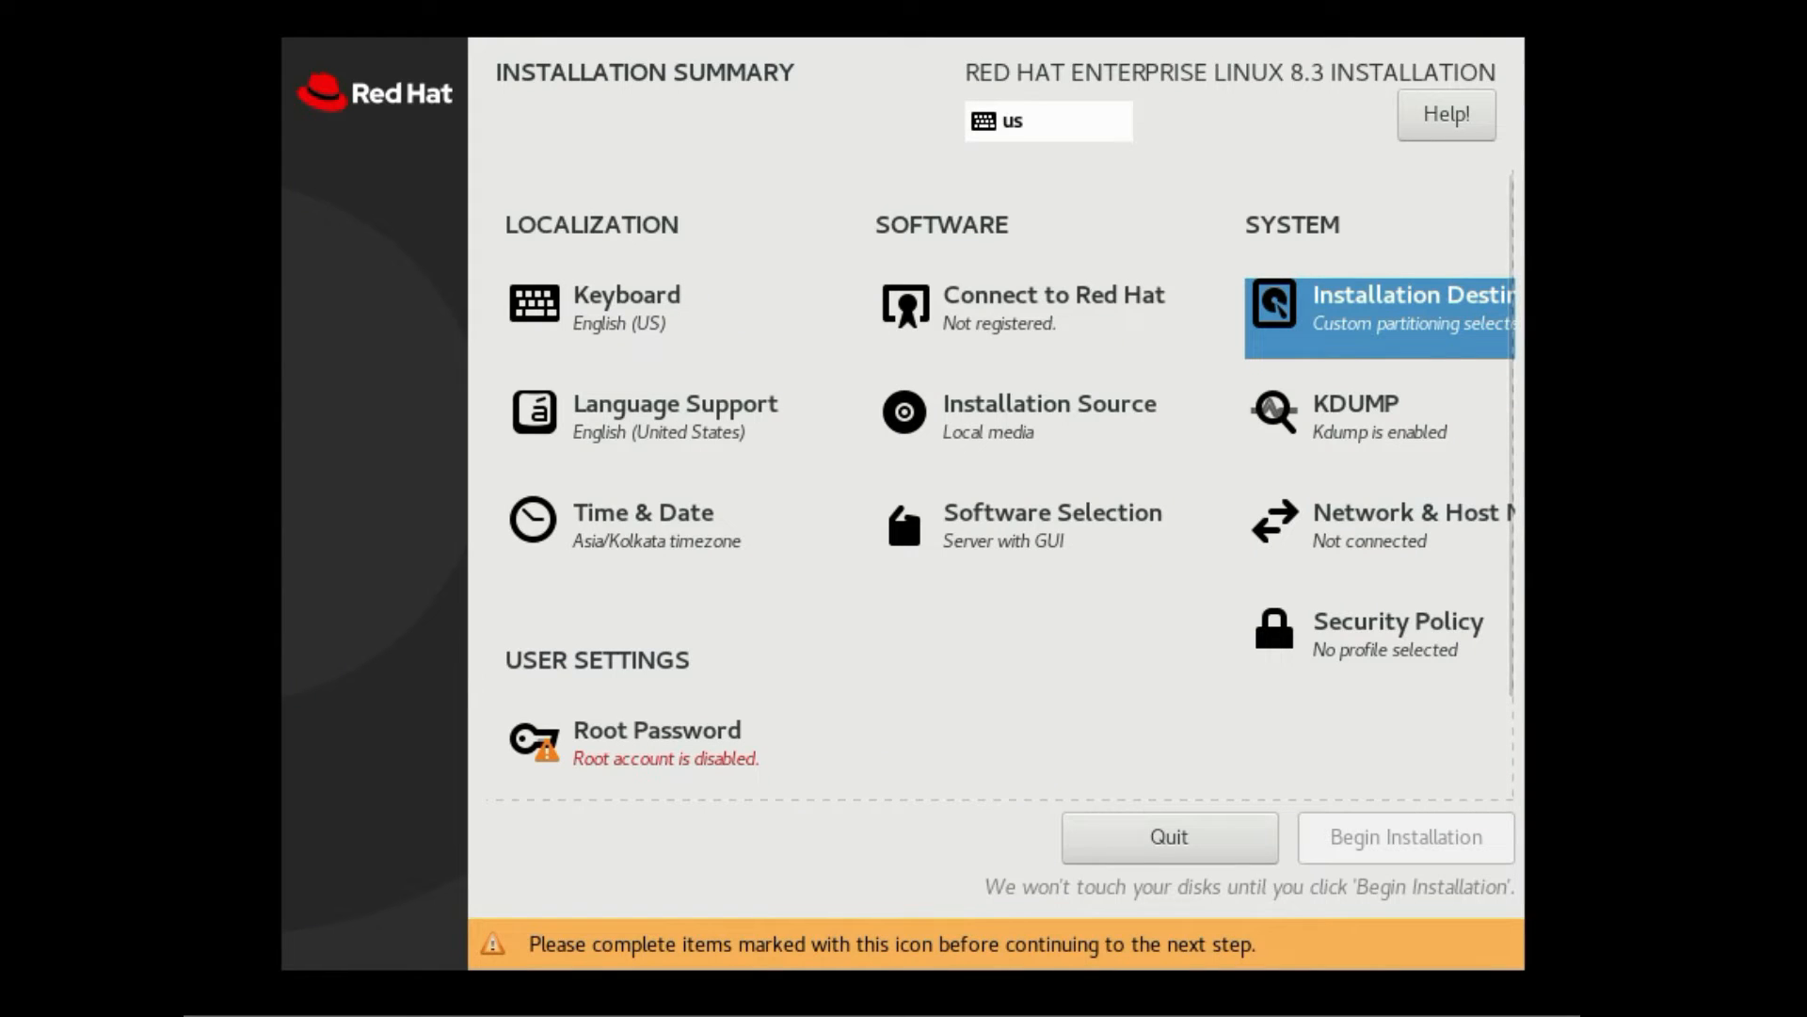
{"action": "left_click", "coordinate": [1379, 448]}
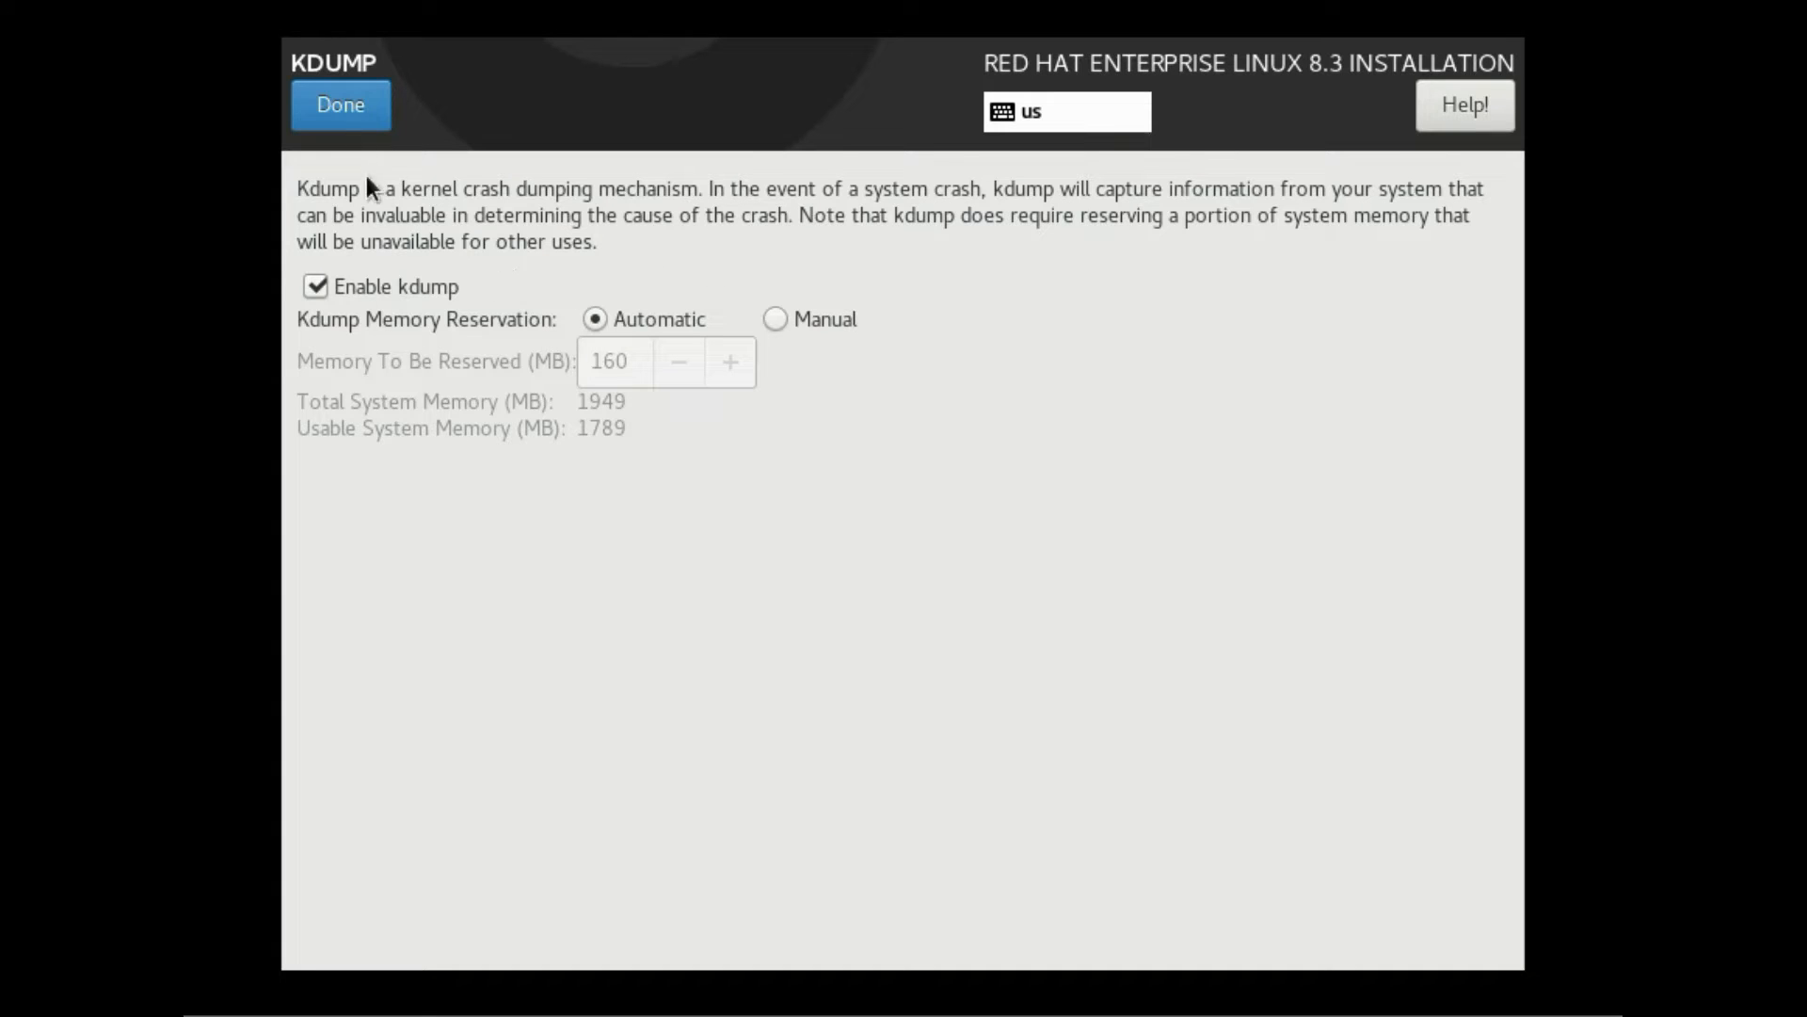
{"action": "left_click", "coordinate": [355, 105]}
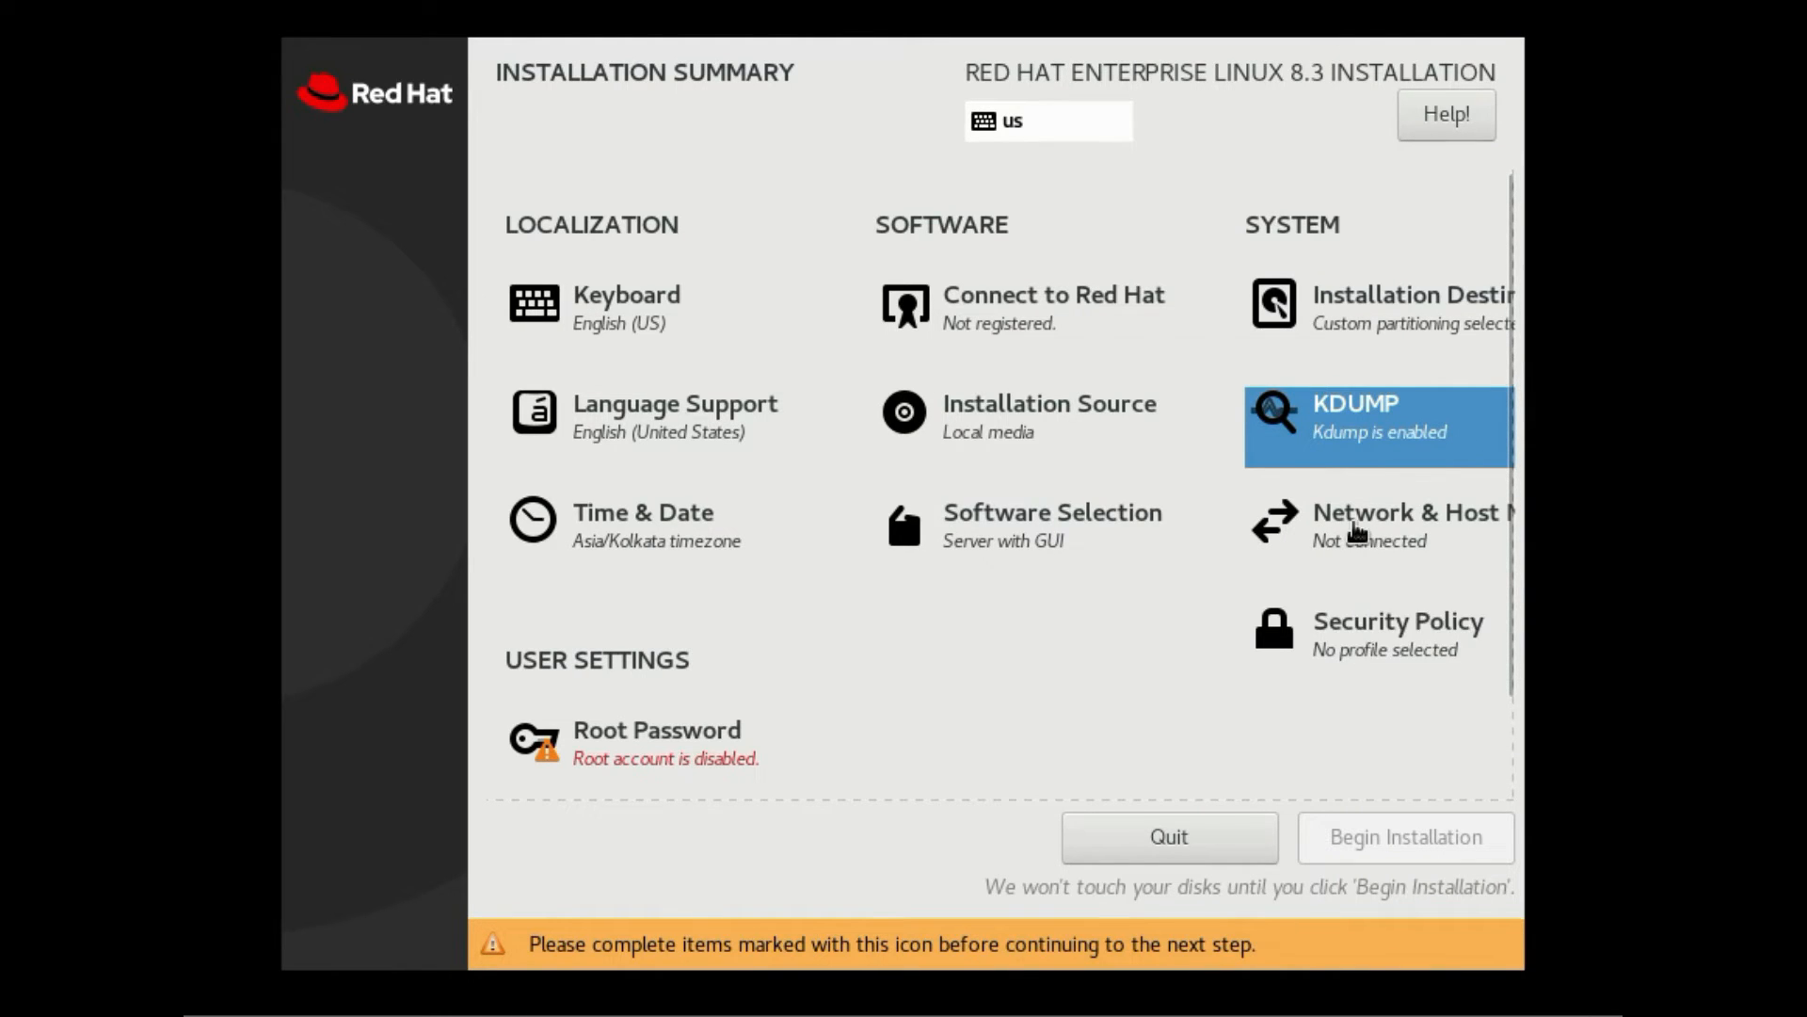
{"action": "left_click", "coordinate": [1356, 529]}
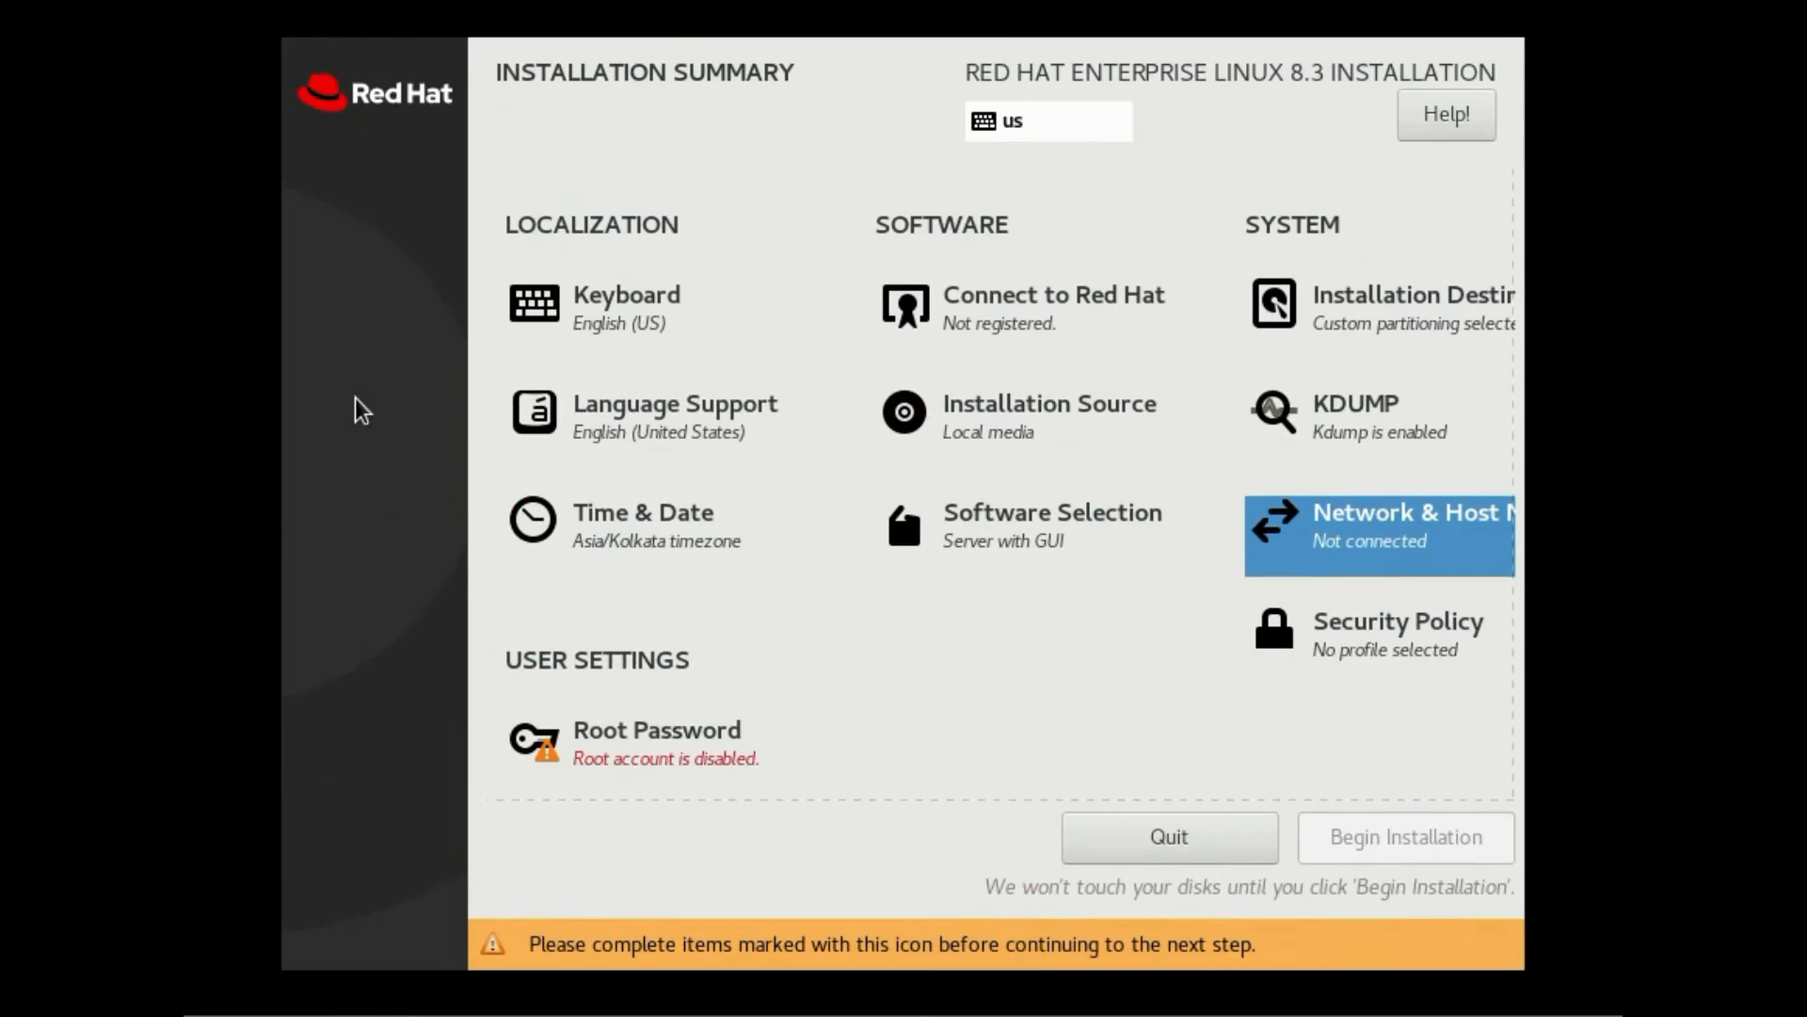
{"action": "left_click", "coordinate": [1379, 657]}
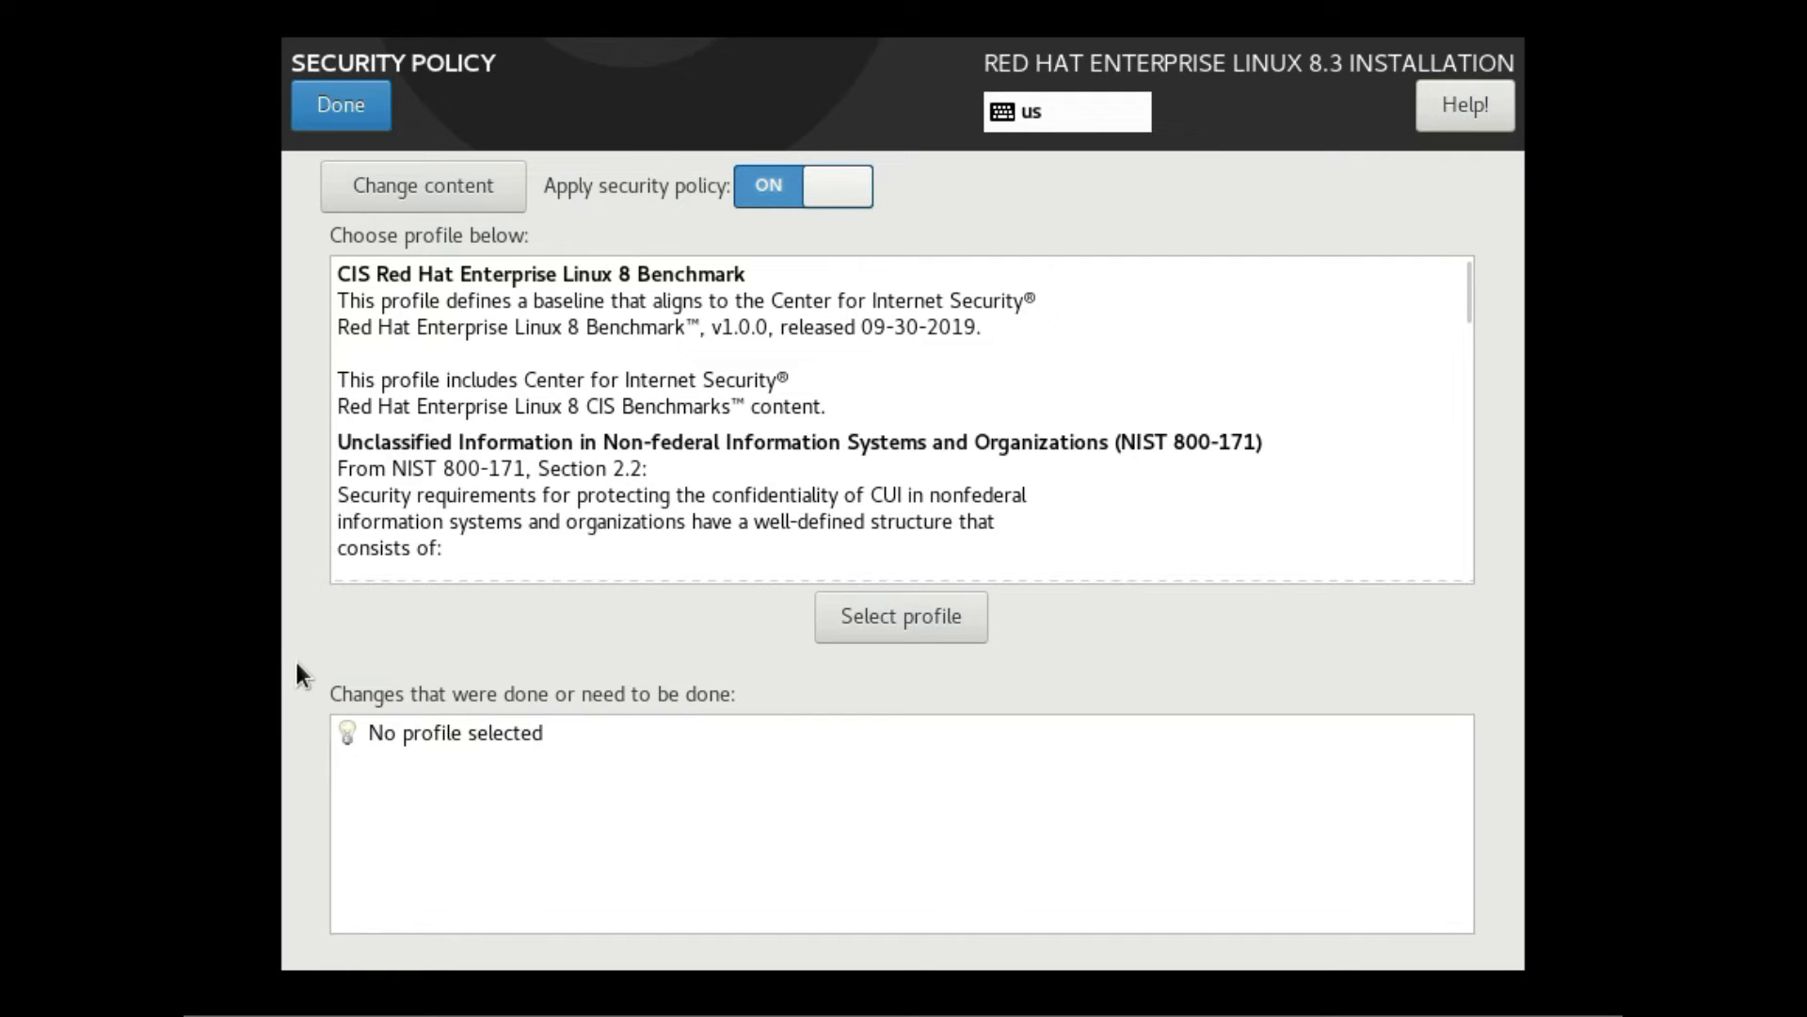
{"action": "left_click", "coordinate": [352, 106]}
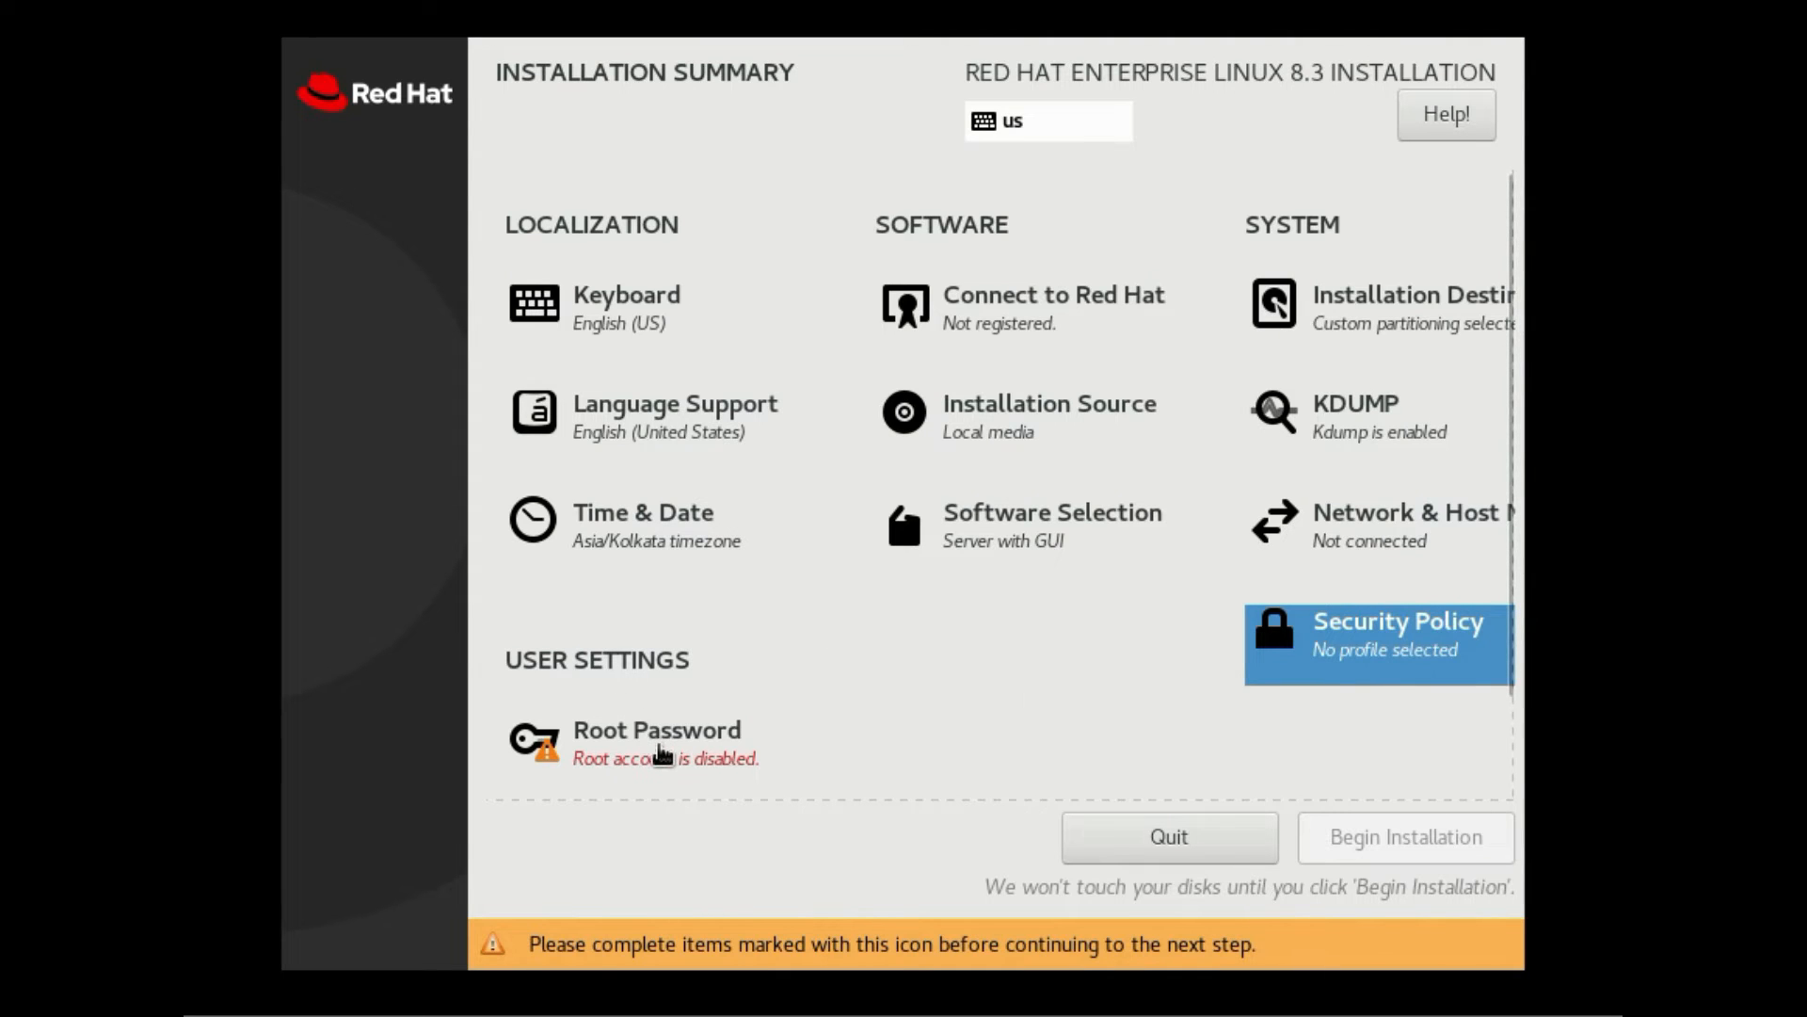
Enter the root password in both fields and confirm it despite the weak-password warning
{"action": "left_click", "coordinate": [659, 760]}
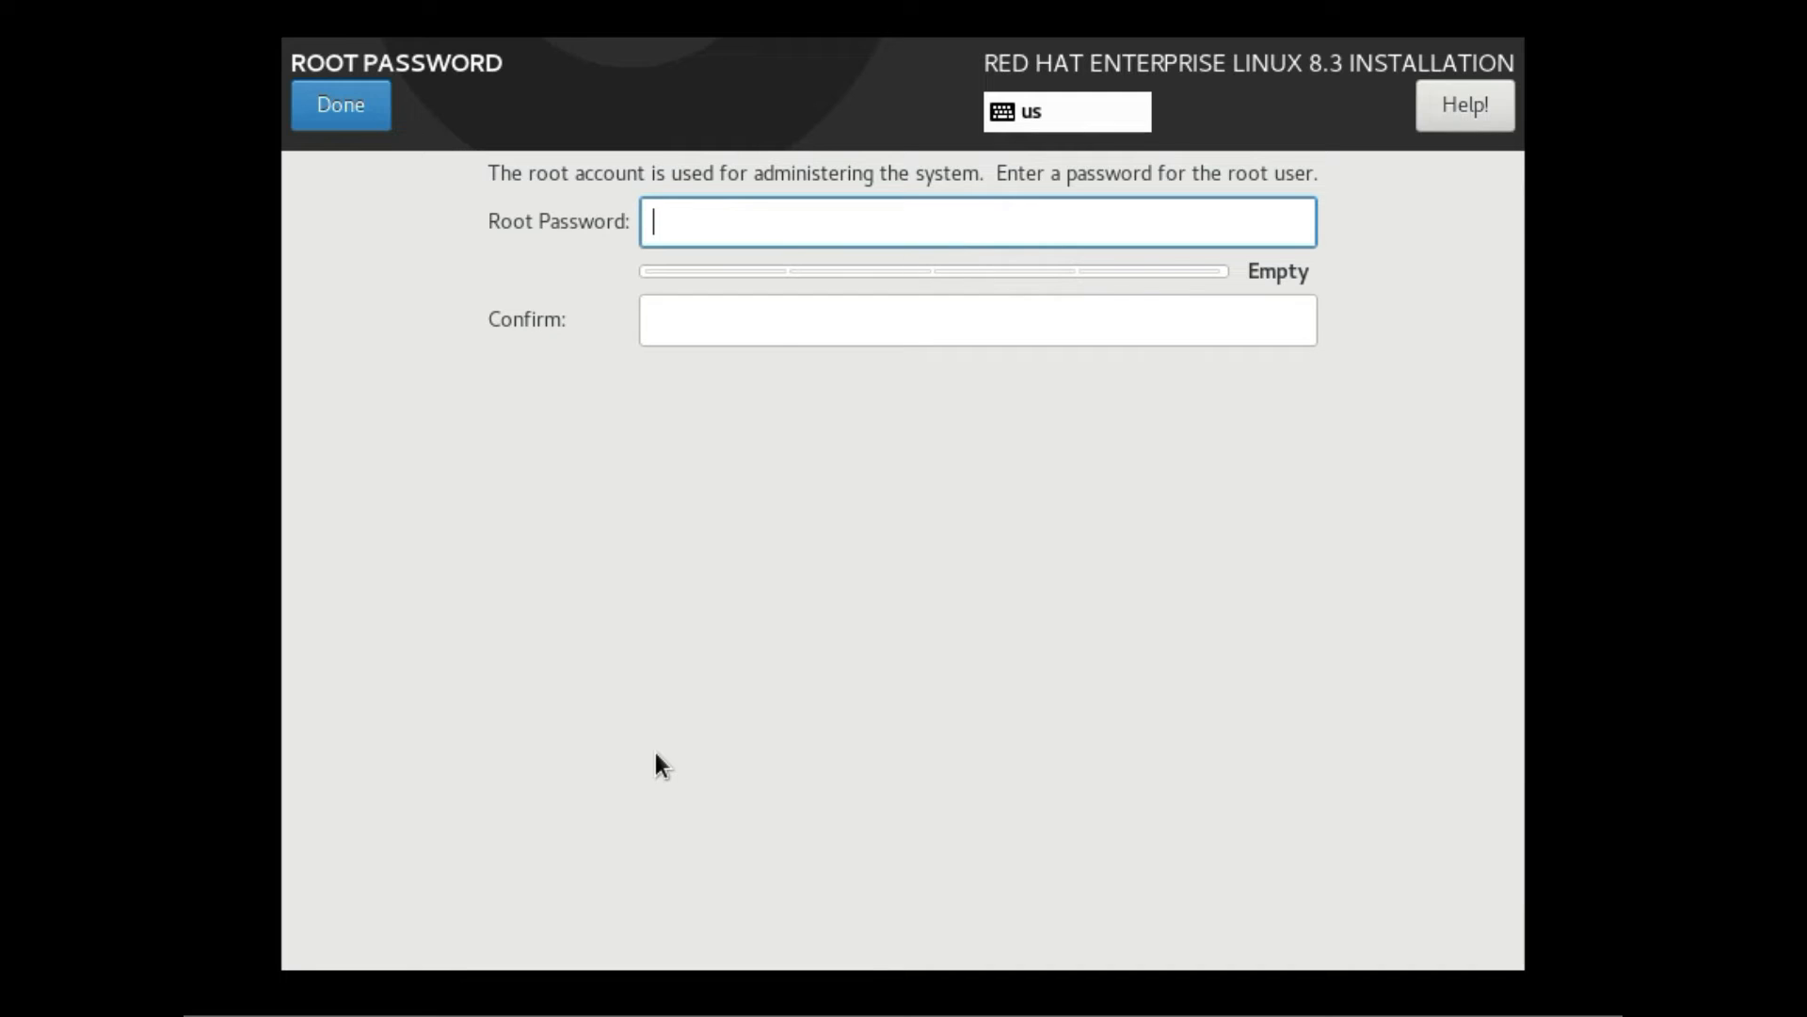
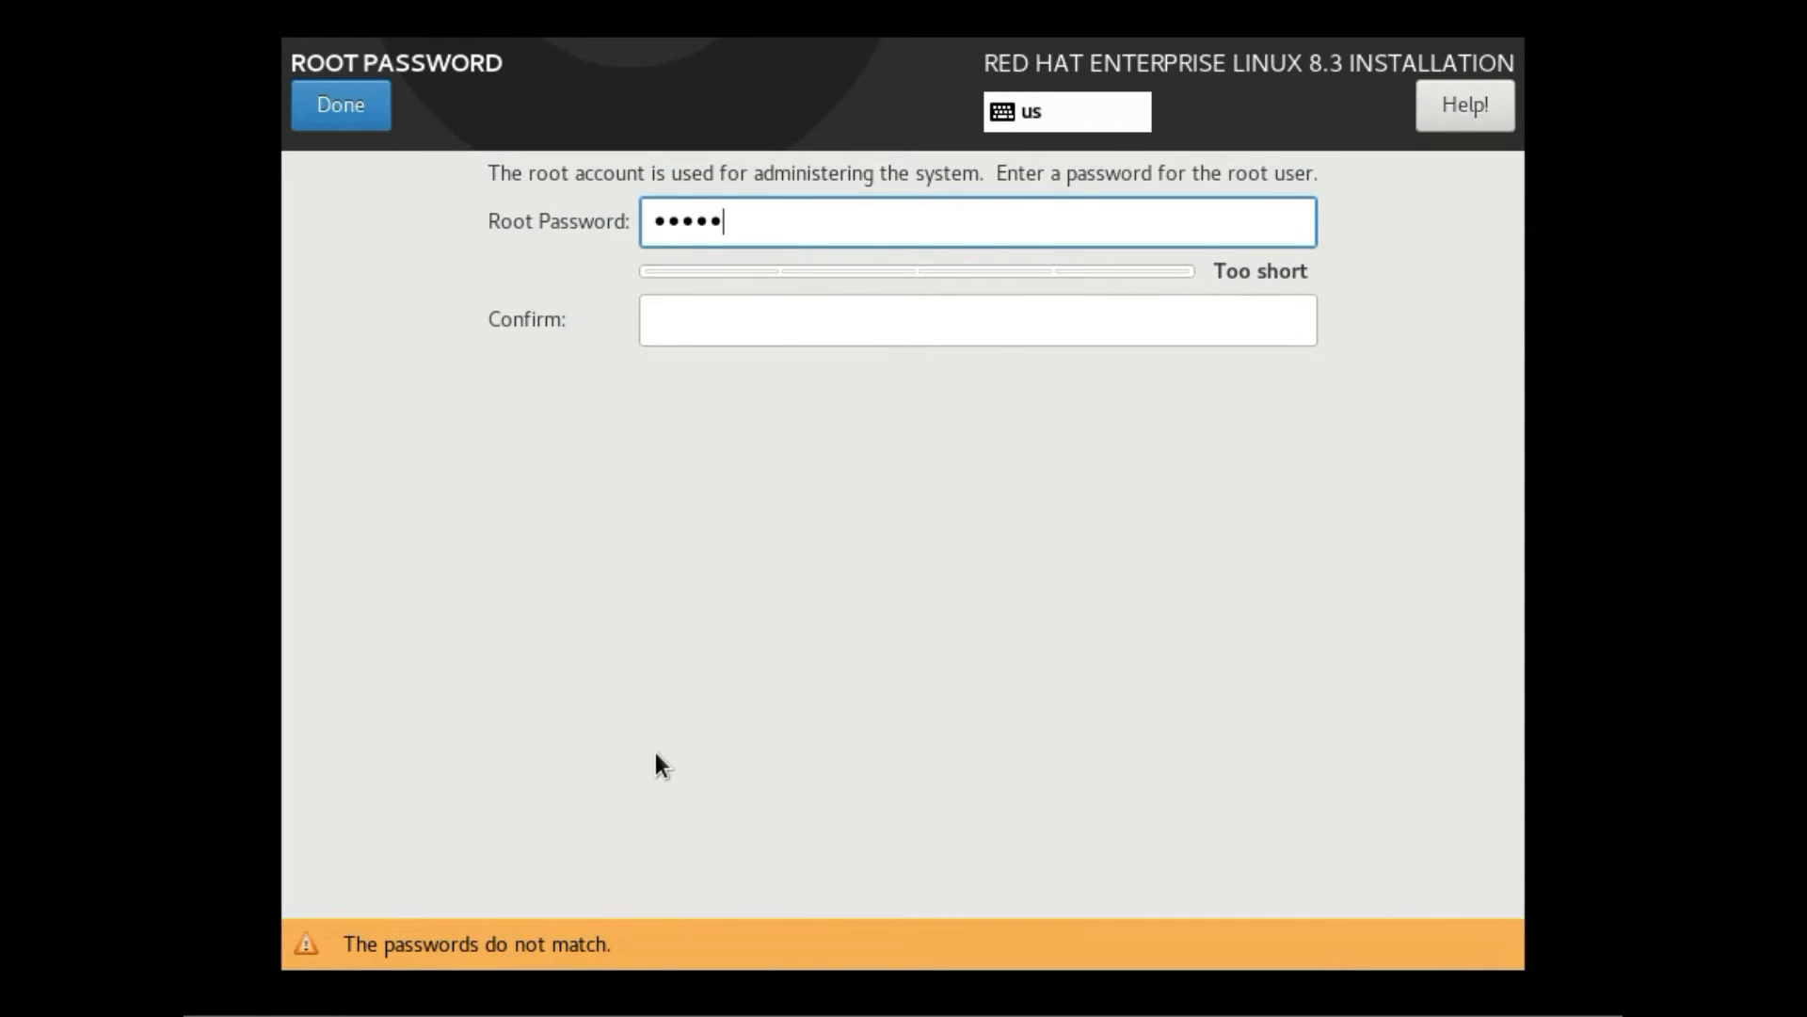
{"action": "left_click", "coordinate": [746, 321]}
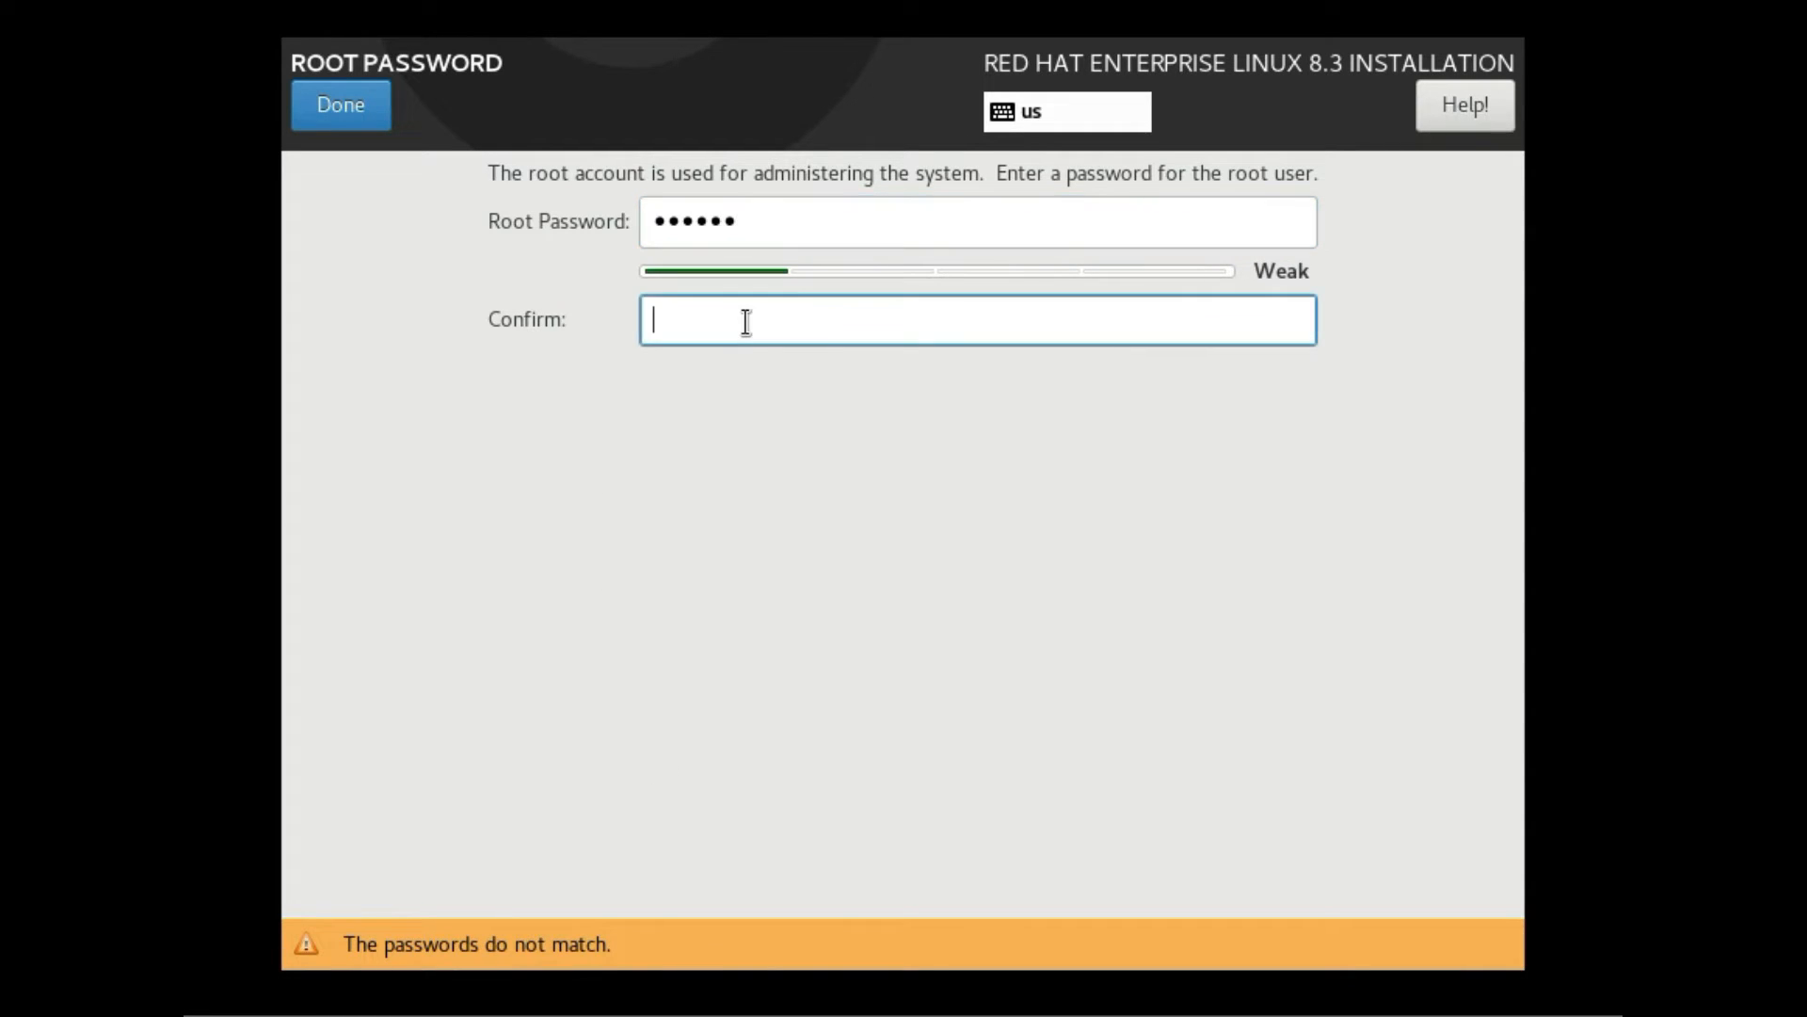
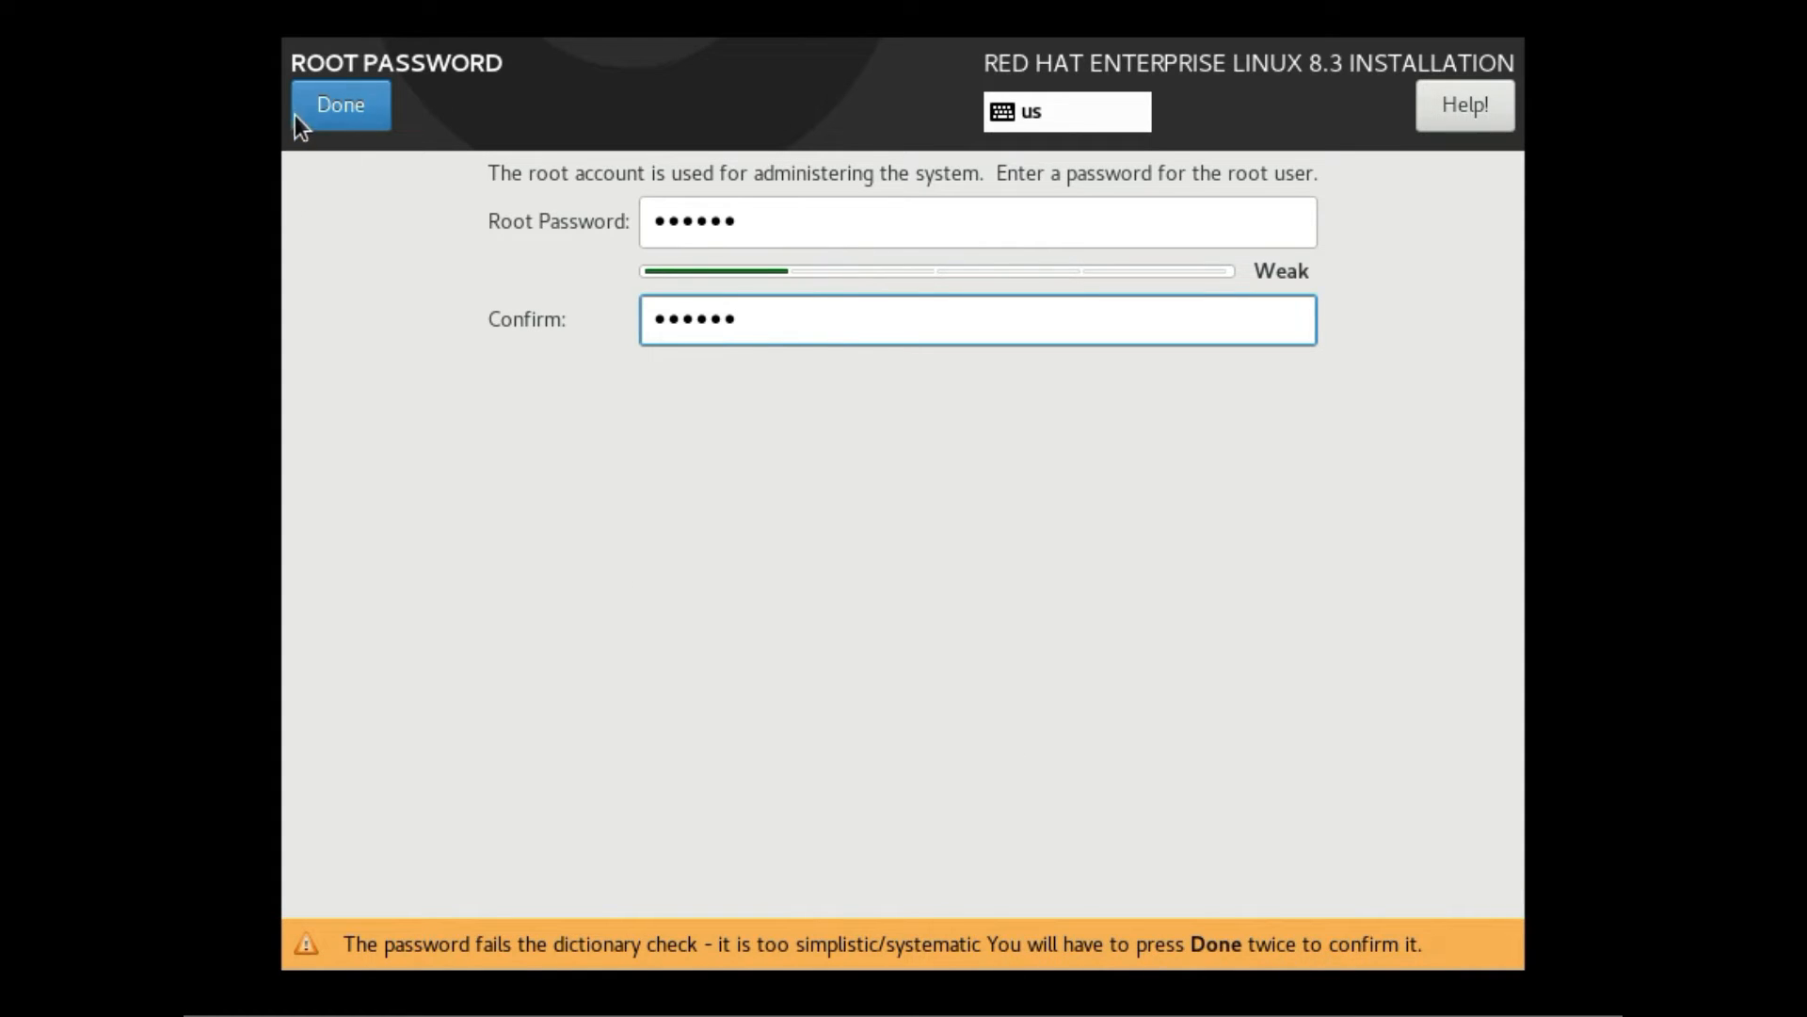
{"action": "left_click", "coordinate": [344, 115]}
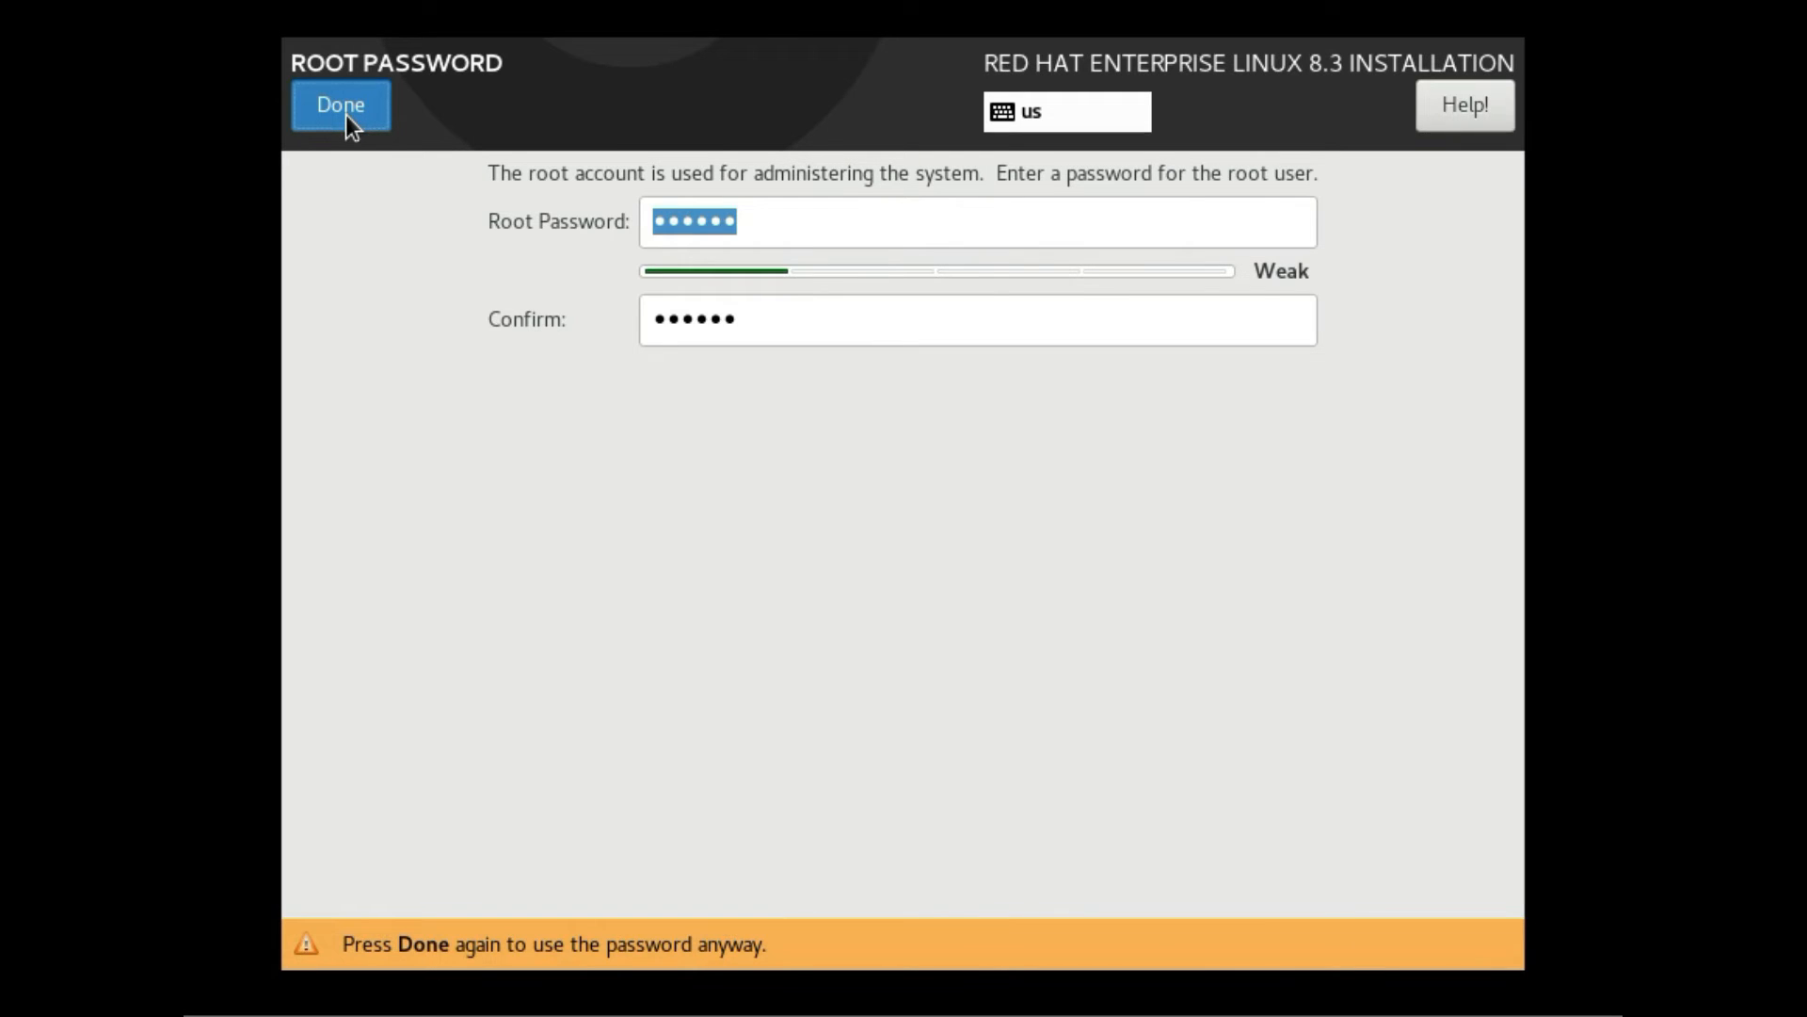
{"action": "left_click", "coordinate": [347, 115]}
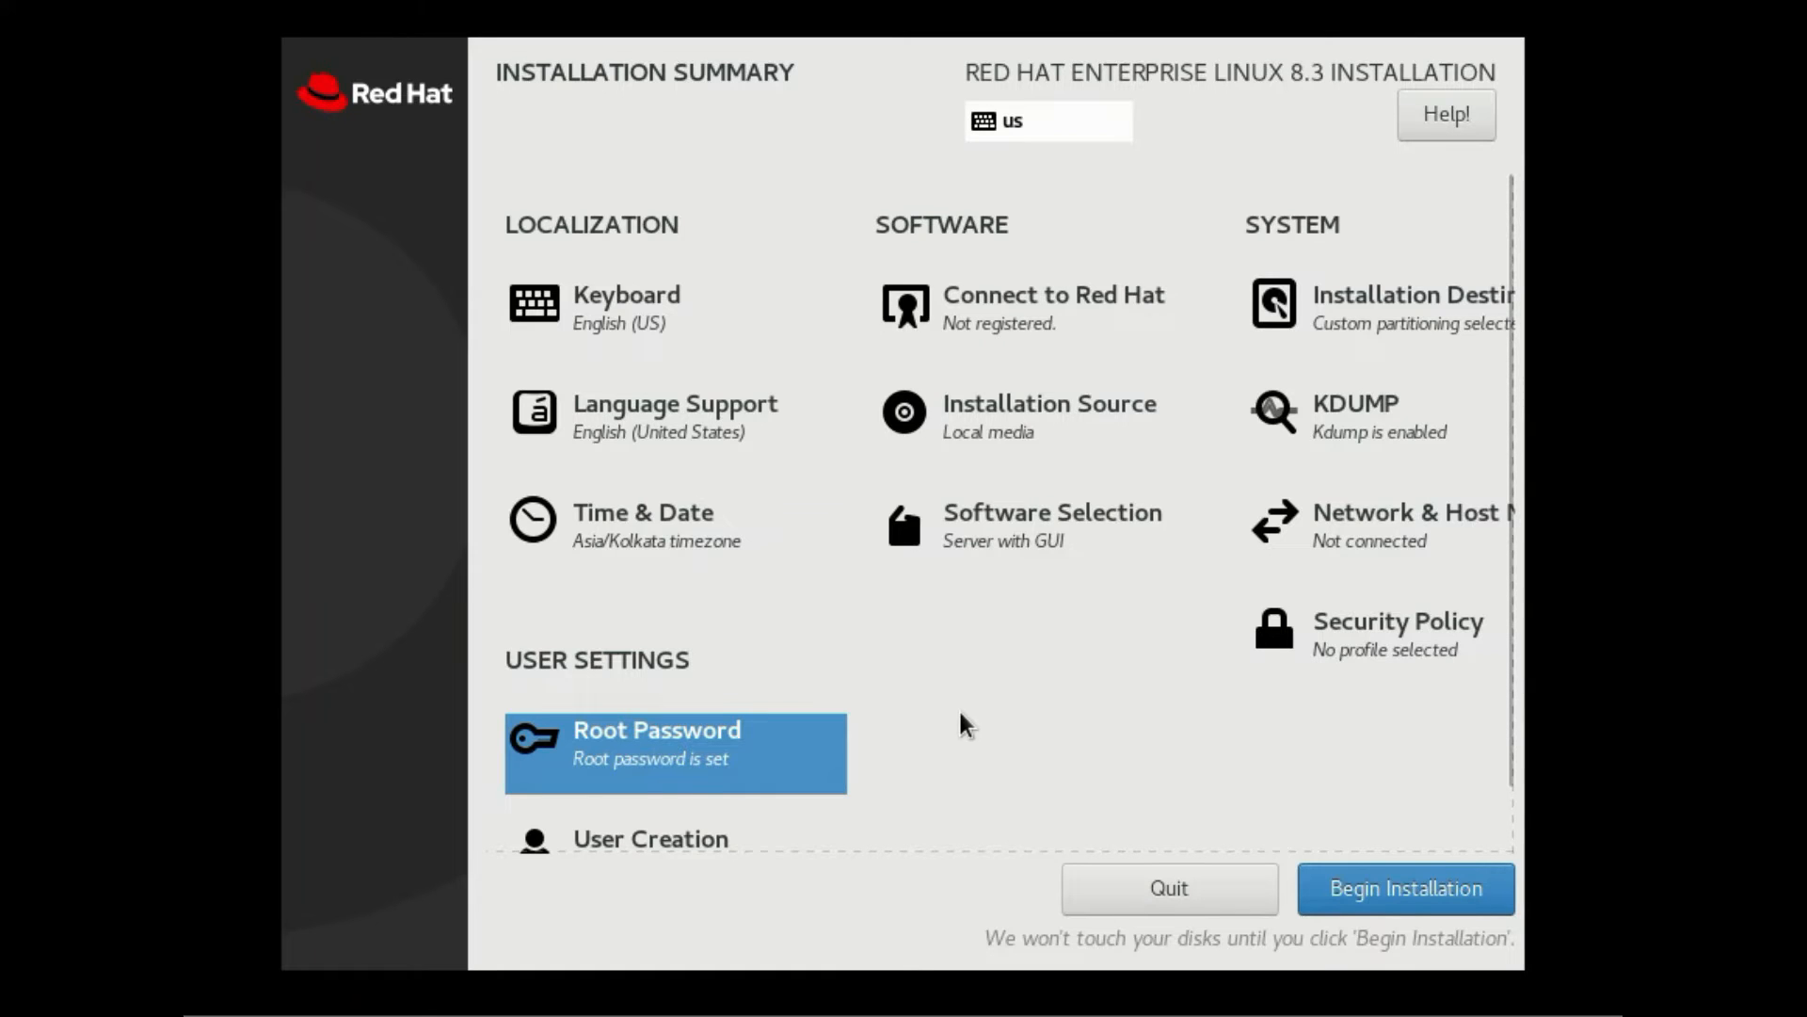
Leave User Creation empty and launch Begin Installation from the summary
{"action": "scroll", "coordinate": [958, 710], "scroll_direction": "down", "scroll_amount": 1}
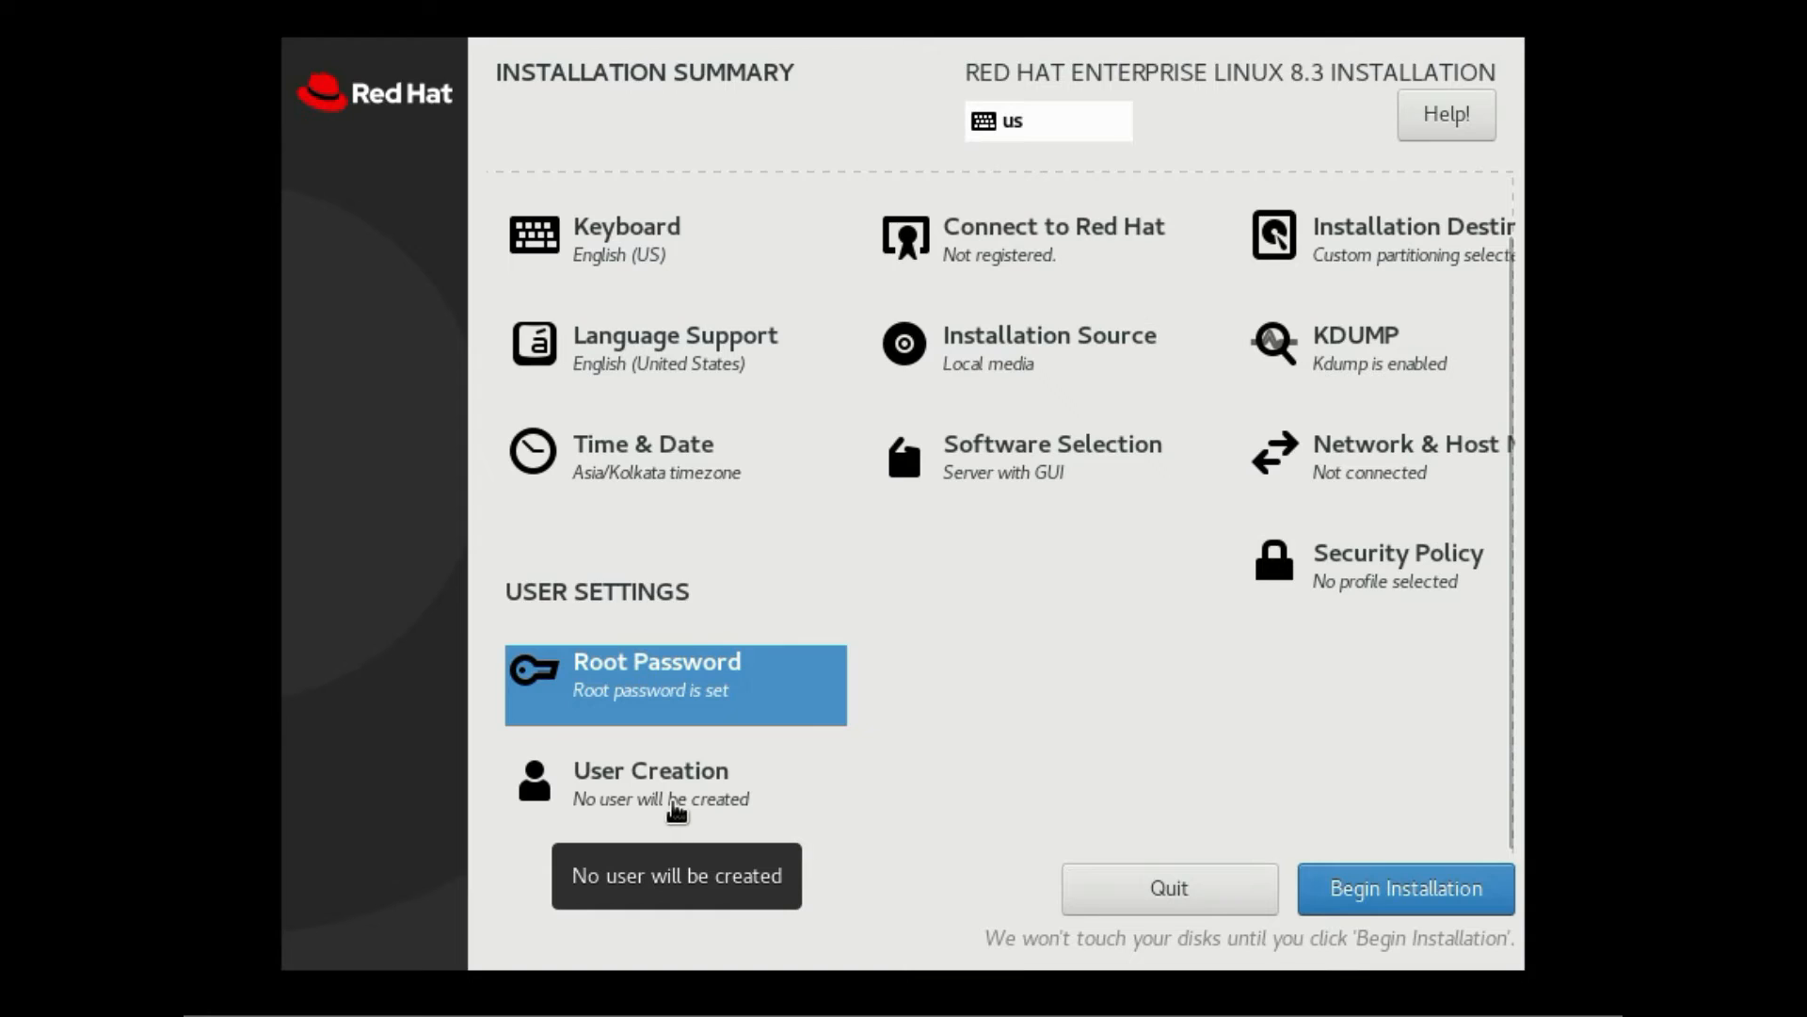
{"action": "left_click", "coordinate": [676, 811]}
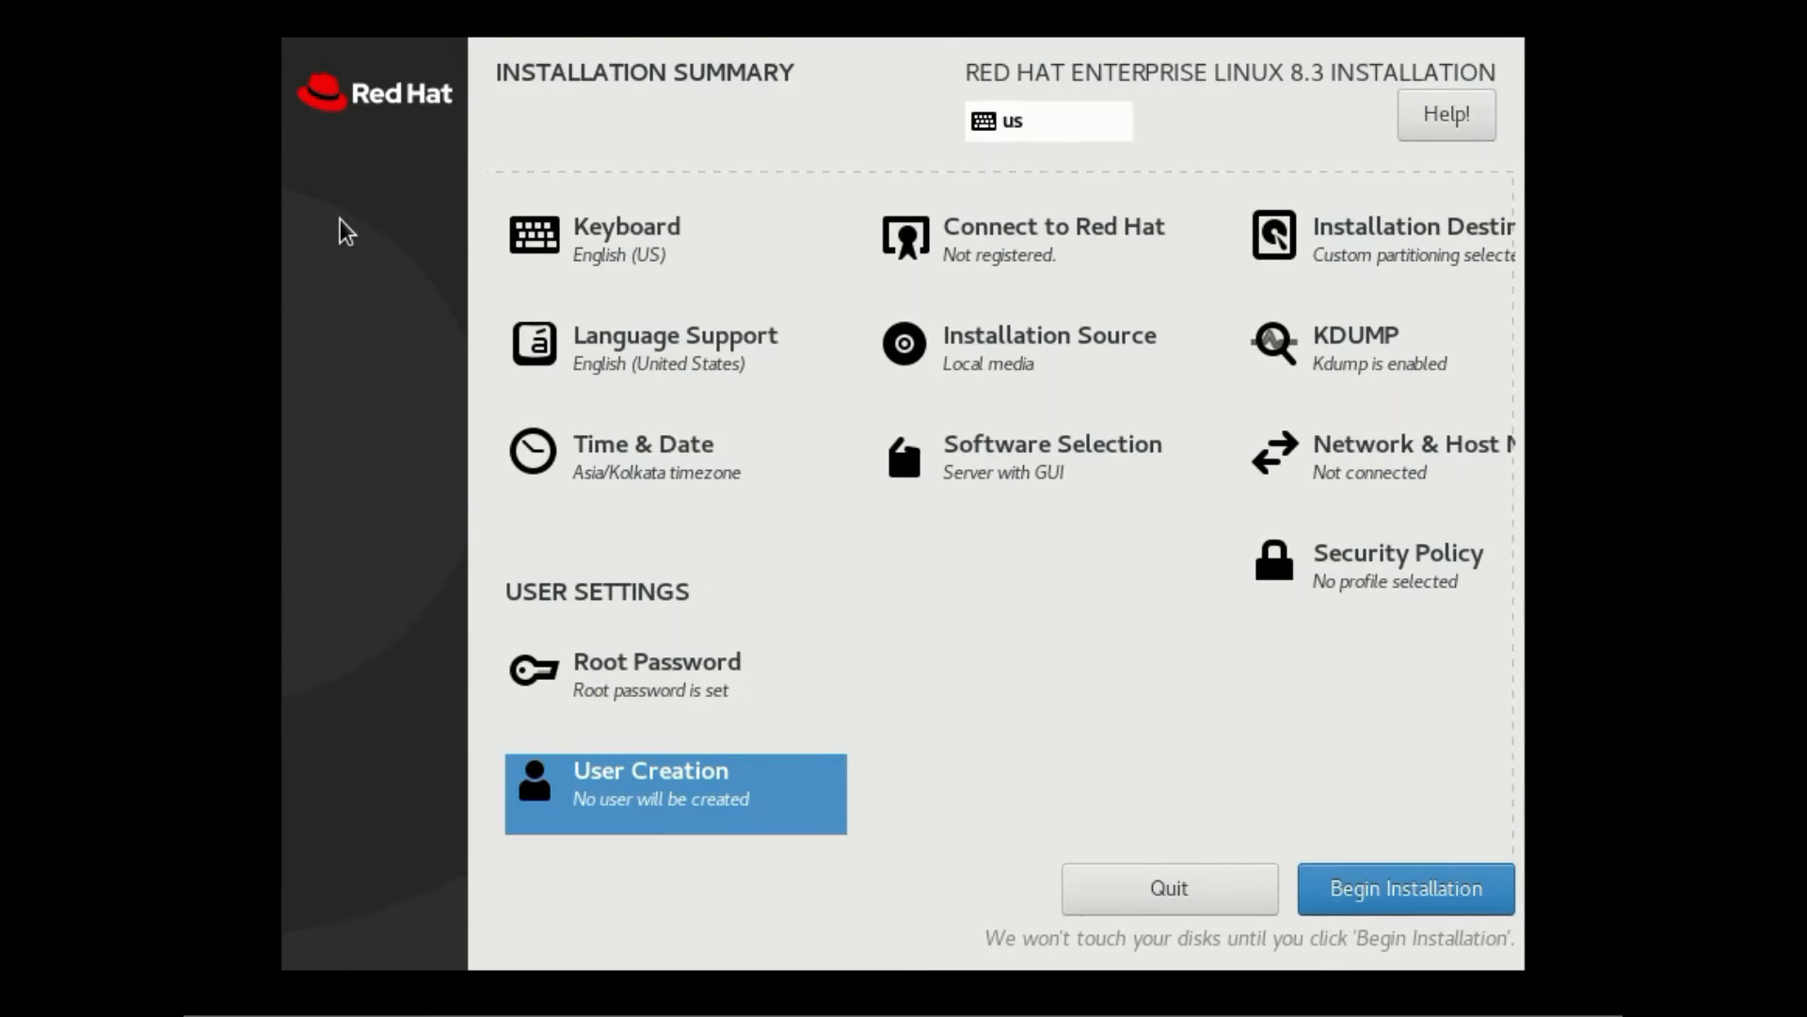
{"action": "left_click", "coordinate": [1412, 906]}
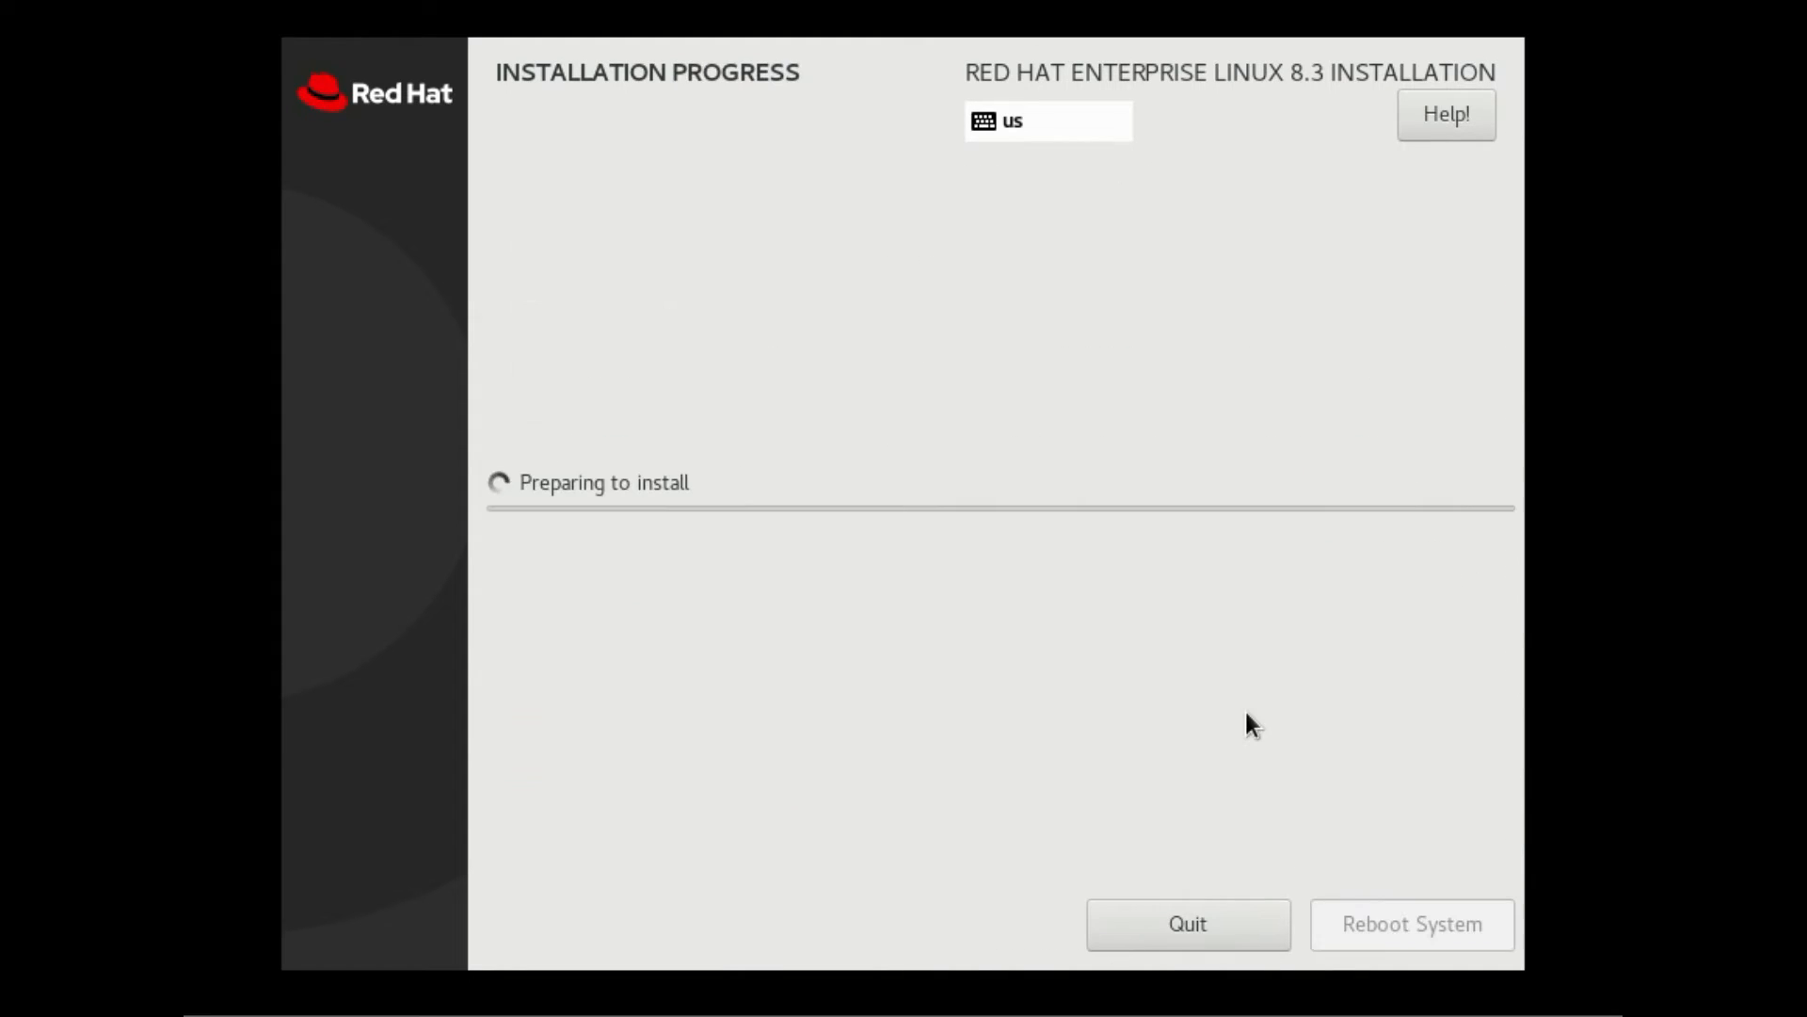
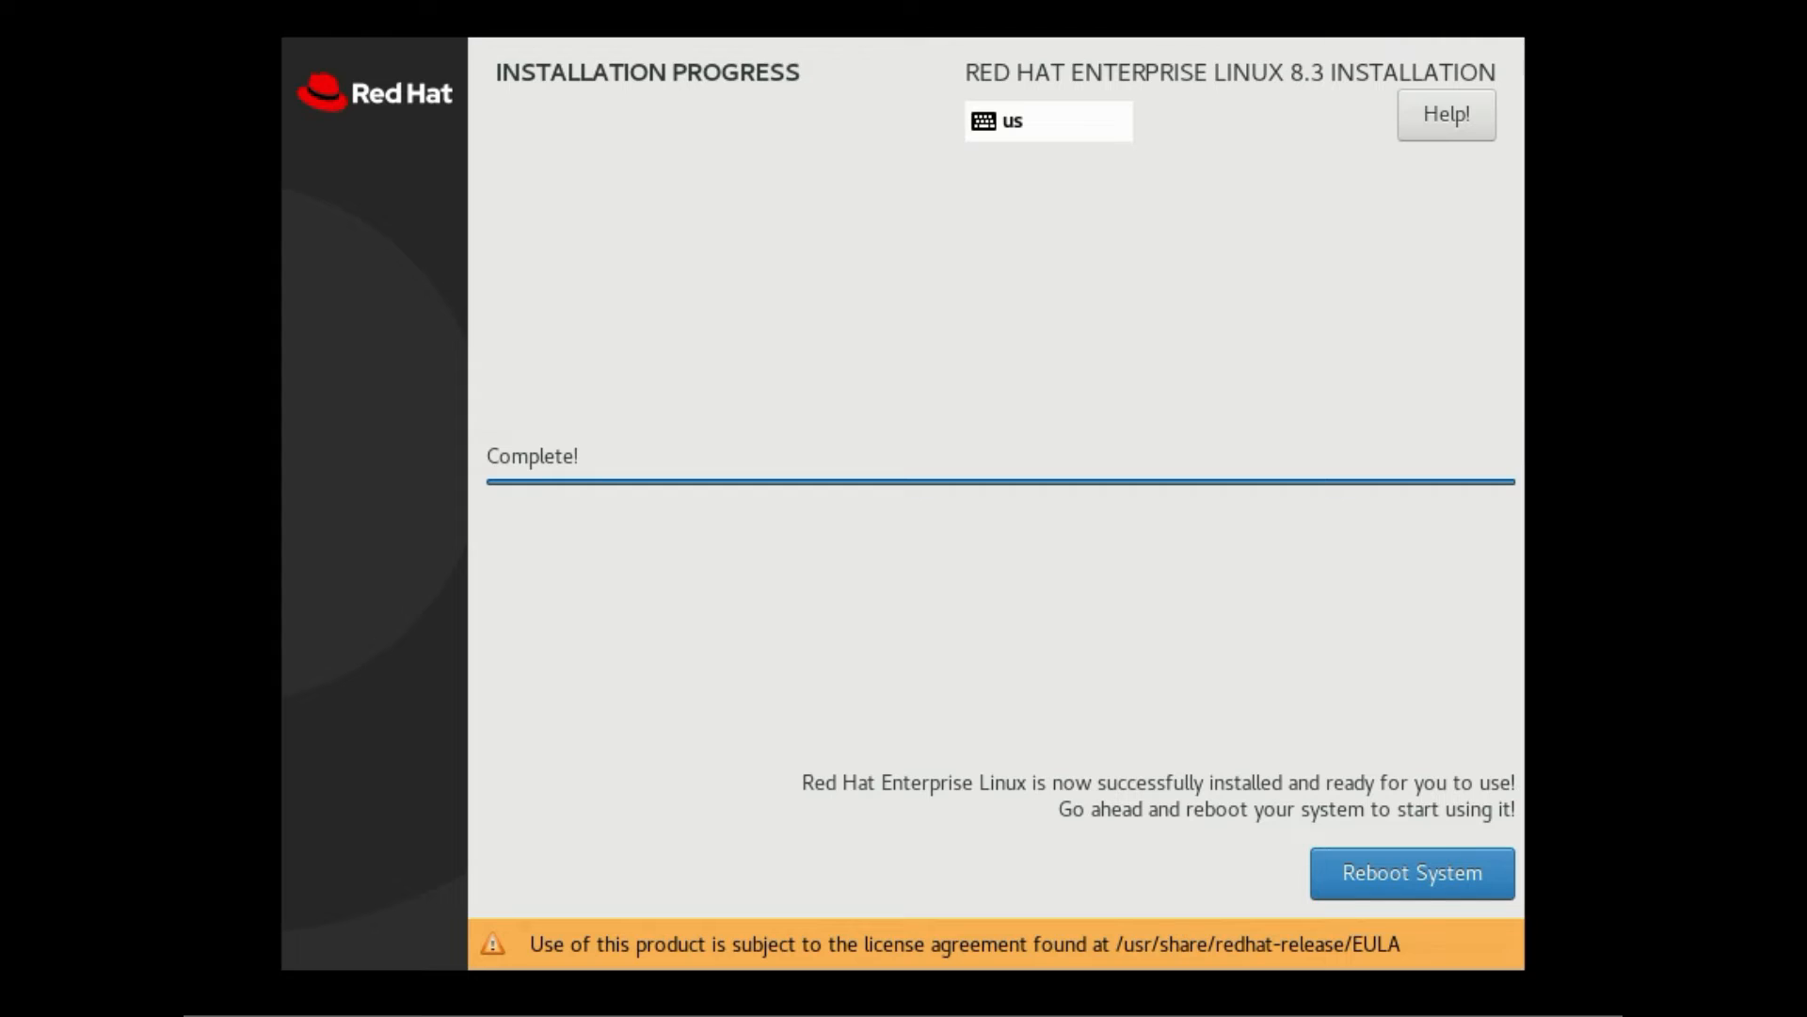
Reboot the freshly installed RedHatServer1 into the RHEL 8.3 Initial Setup hub
{"action": "left_click", "coordinate": [1426, 884]}
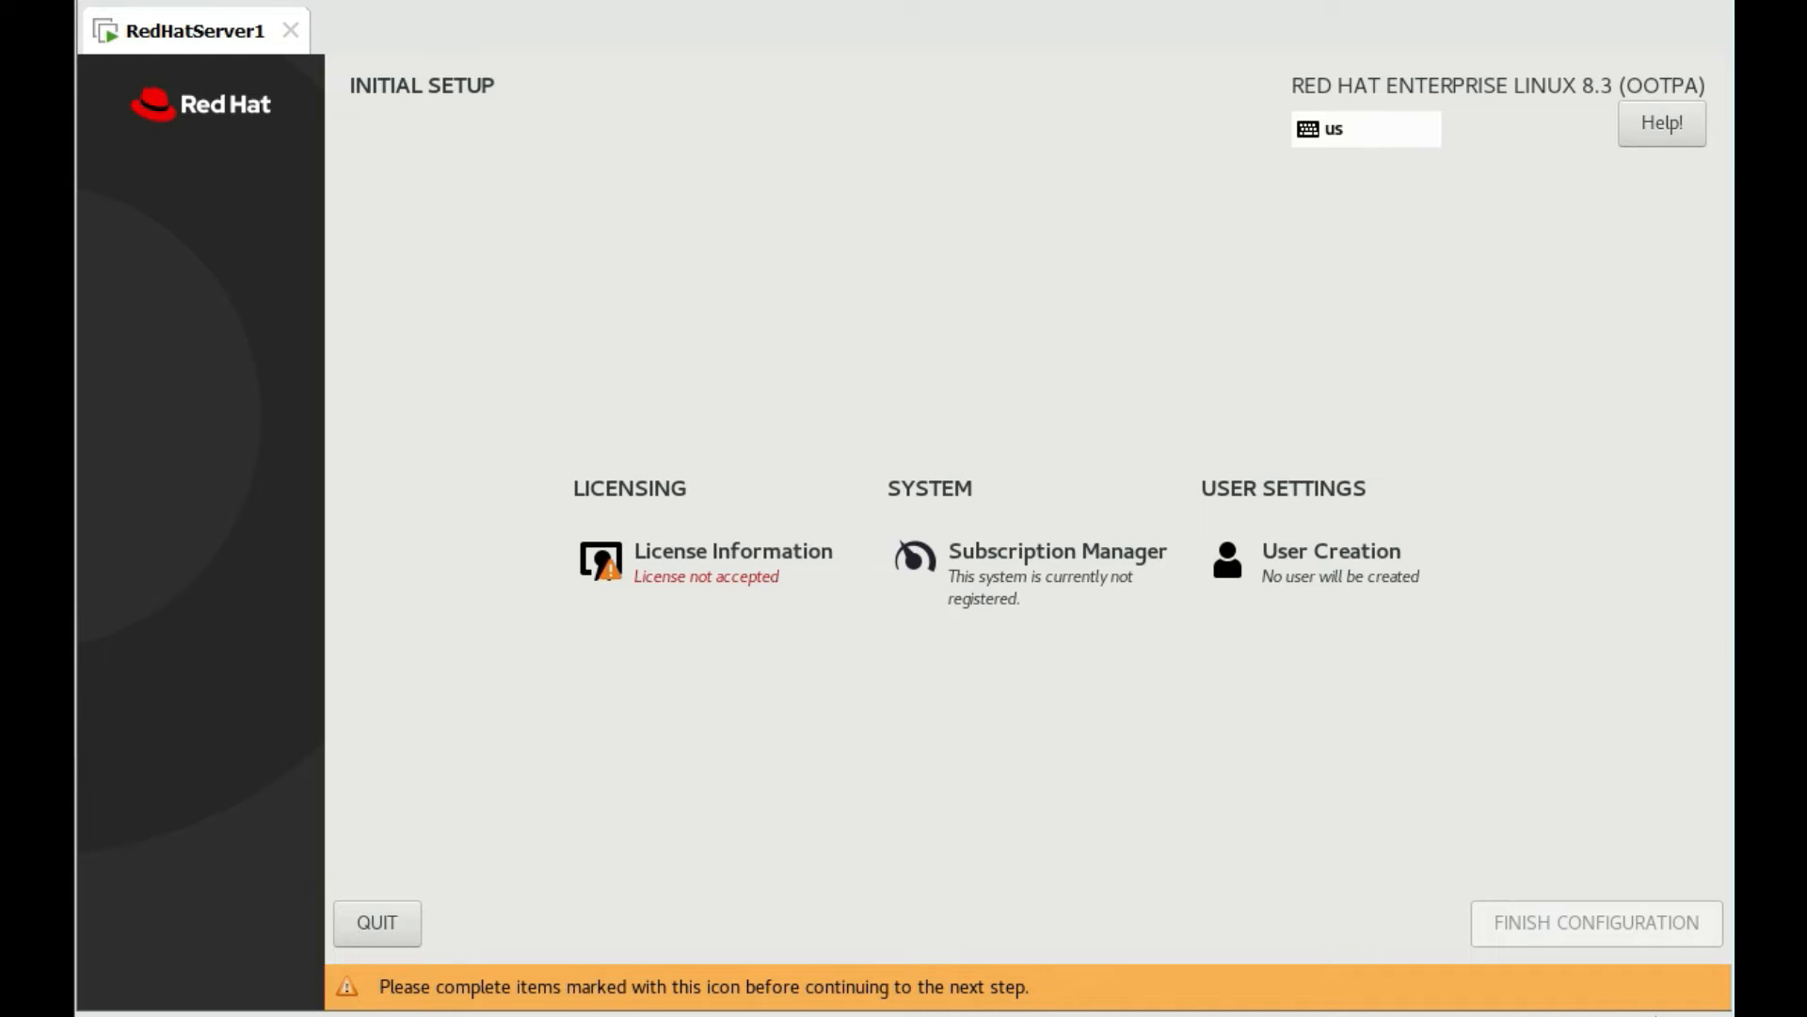
Accept the RHEL license agreement and finish the initial configuration
{"action": "left_click", "coordinate": [720, 590]}
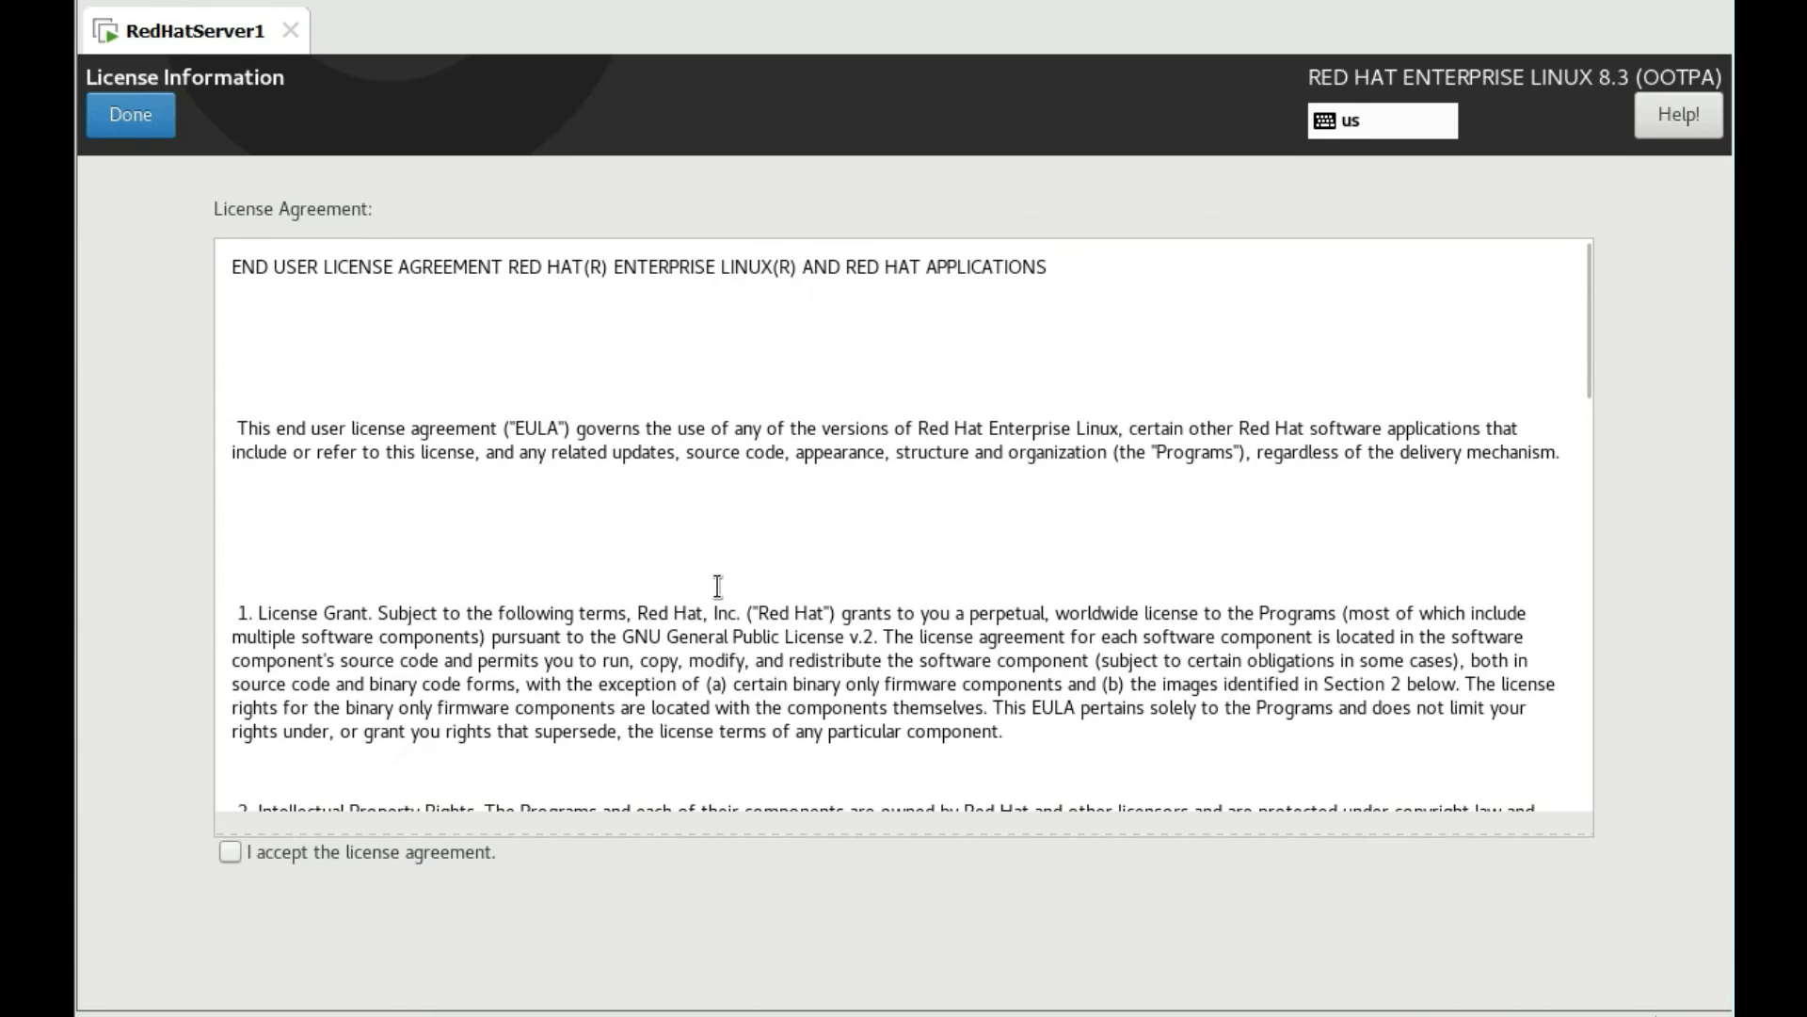
{"action": "left_click", "coordinate": [245, 862]}
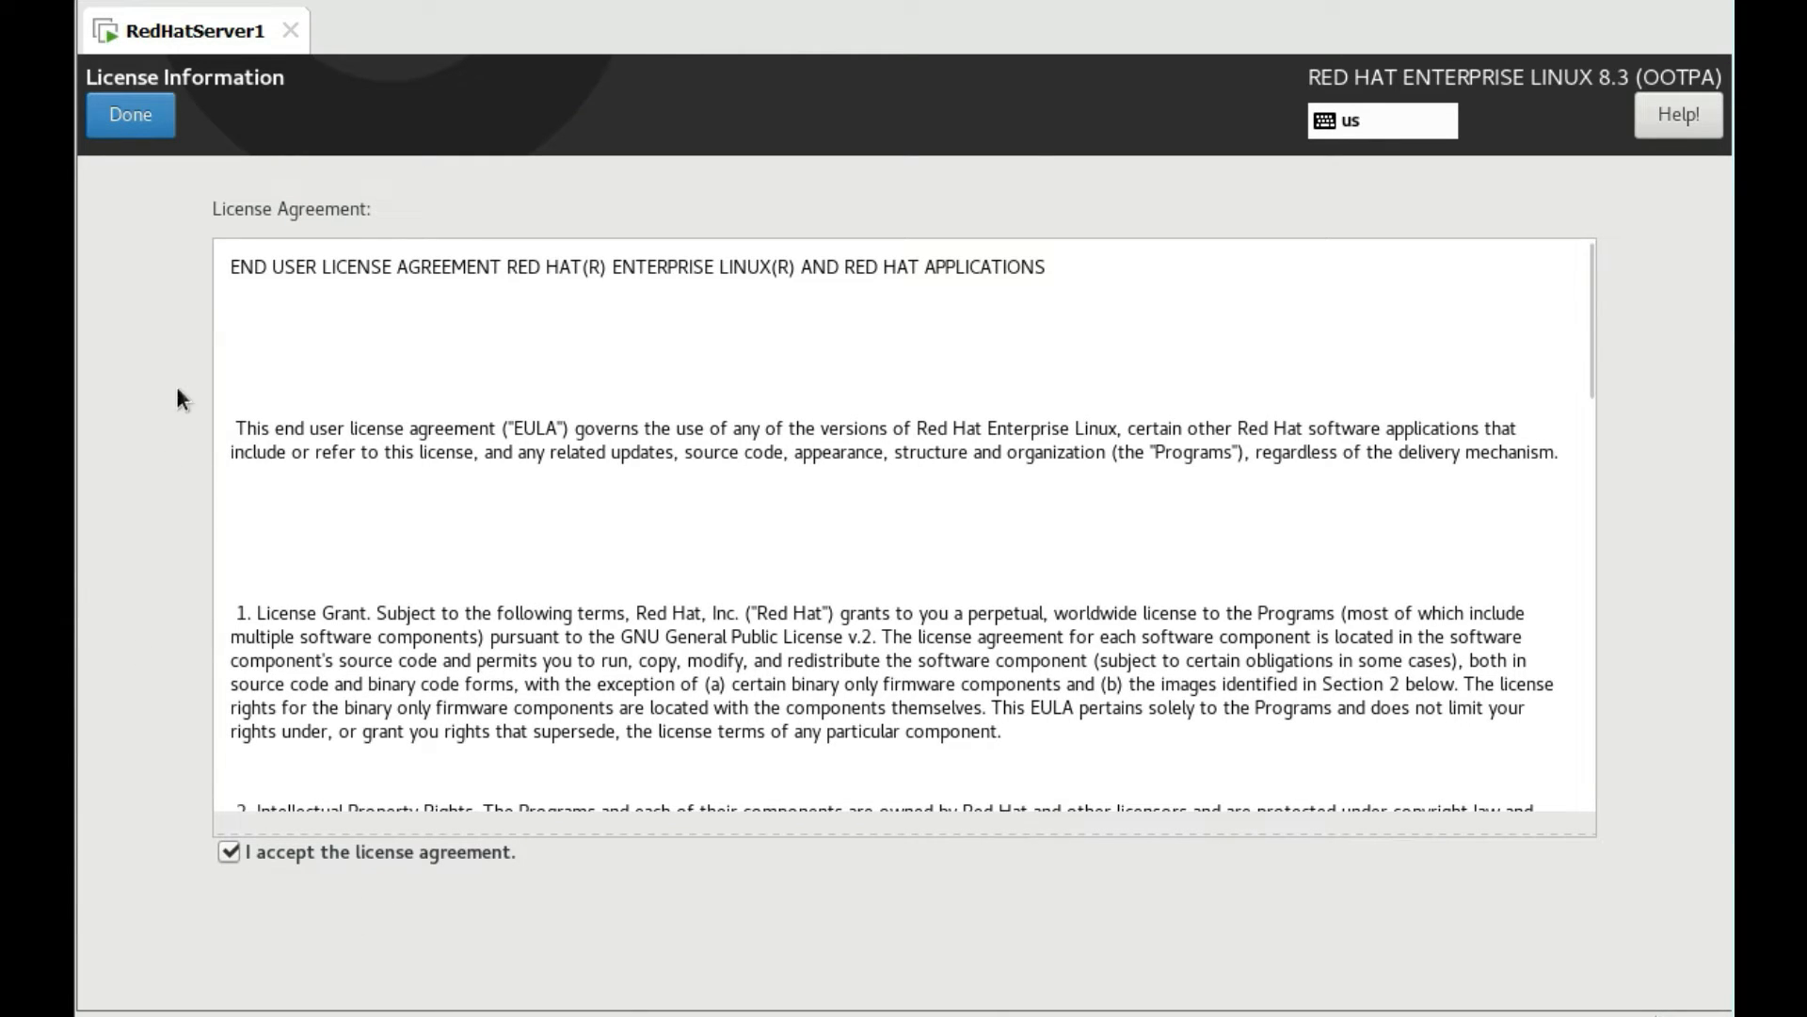
{"action": "left_click", "coordinate": [129, 130]}
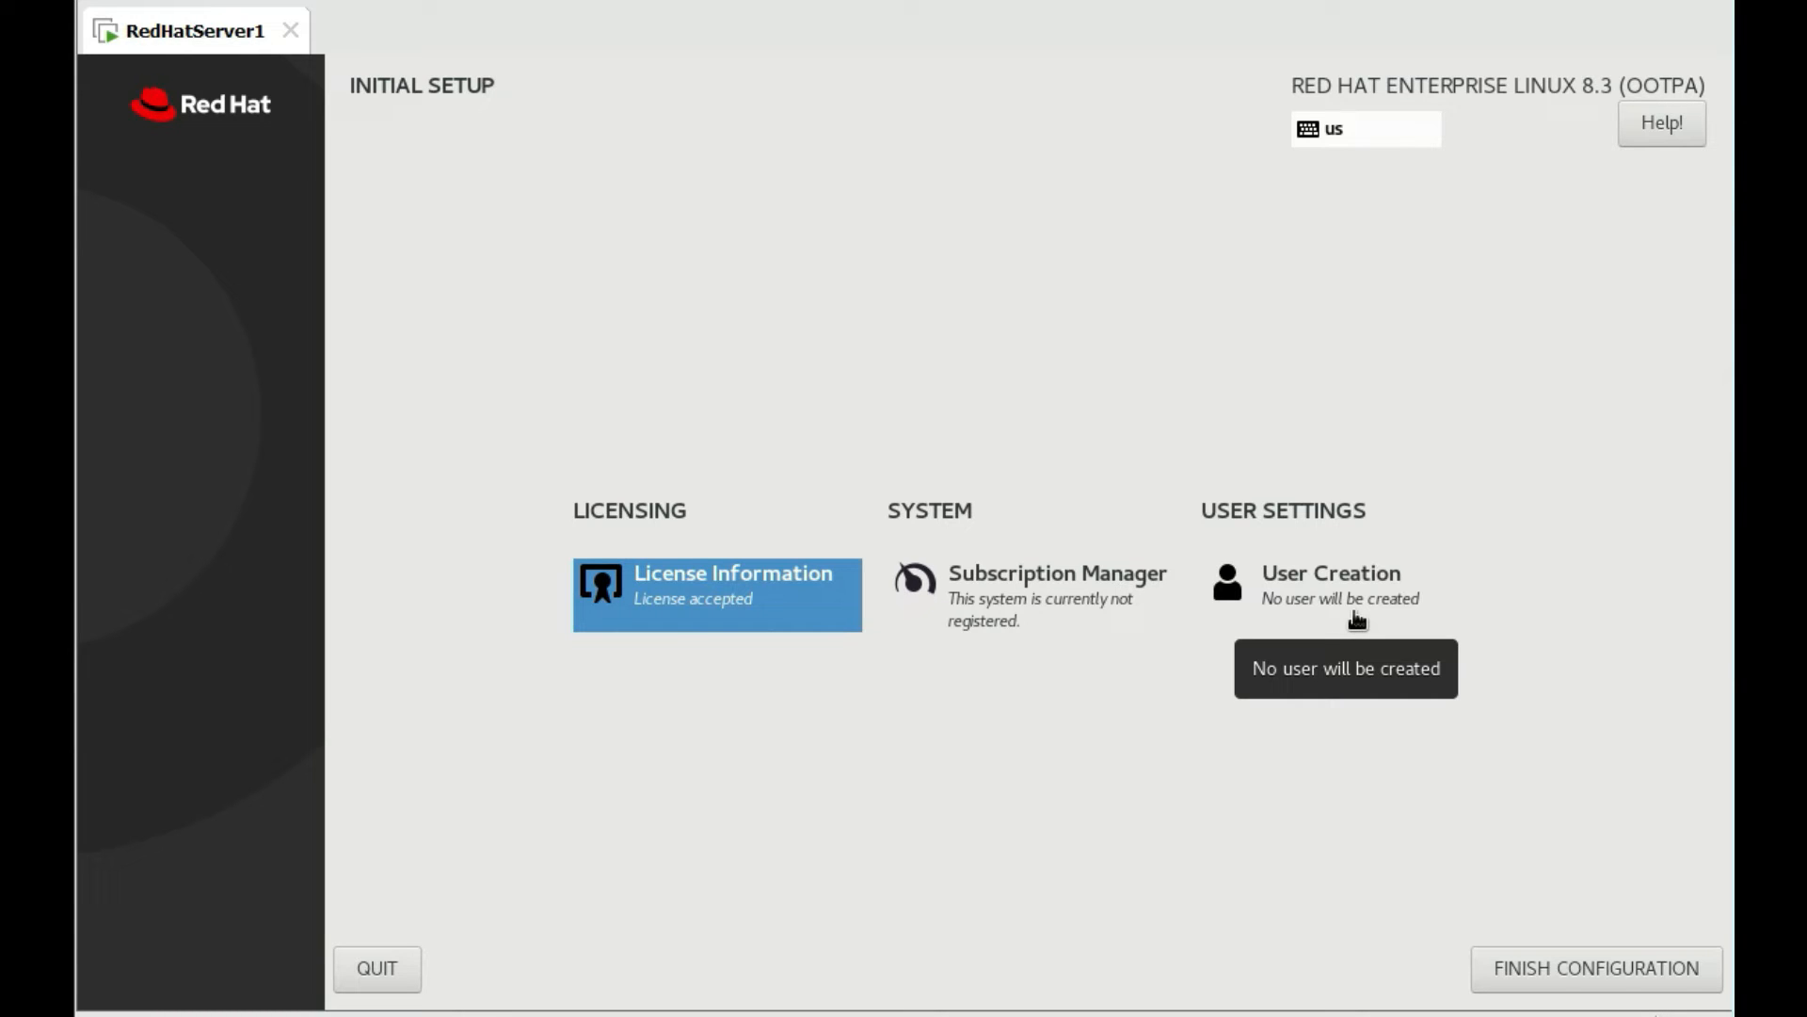
{"action": "left_click", "coordinate": [1602, 968]}
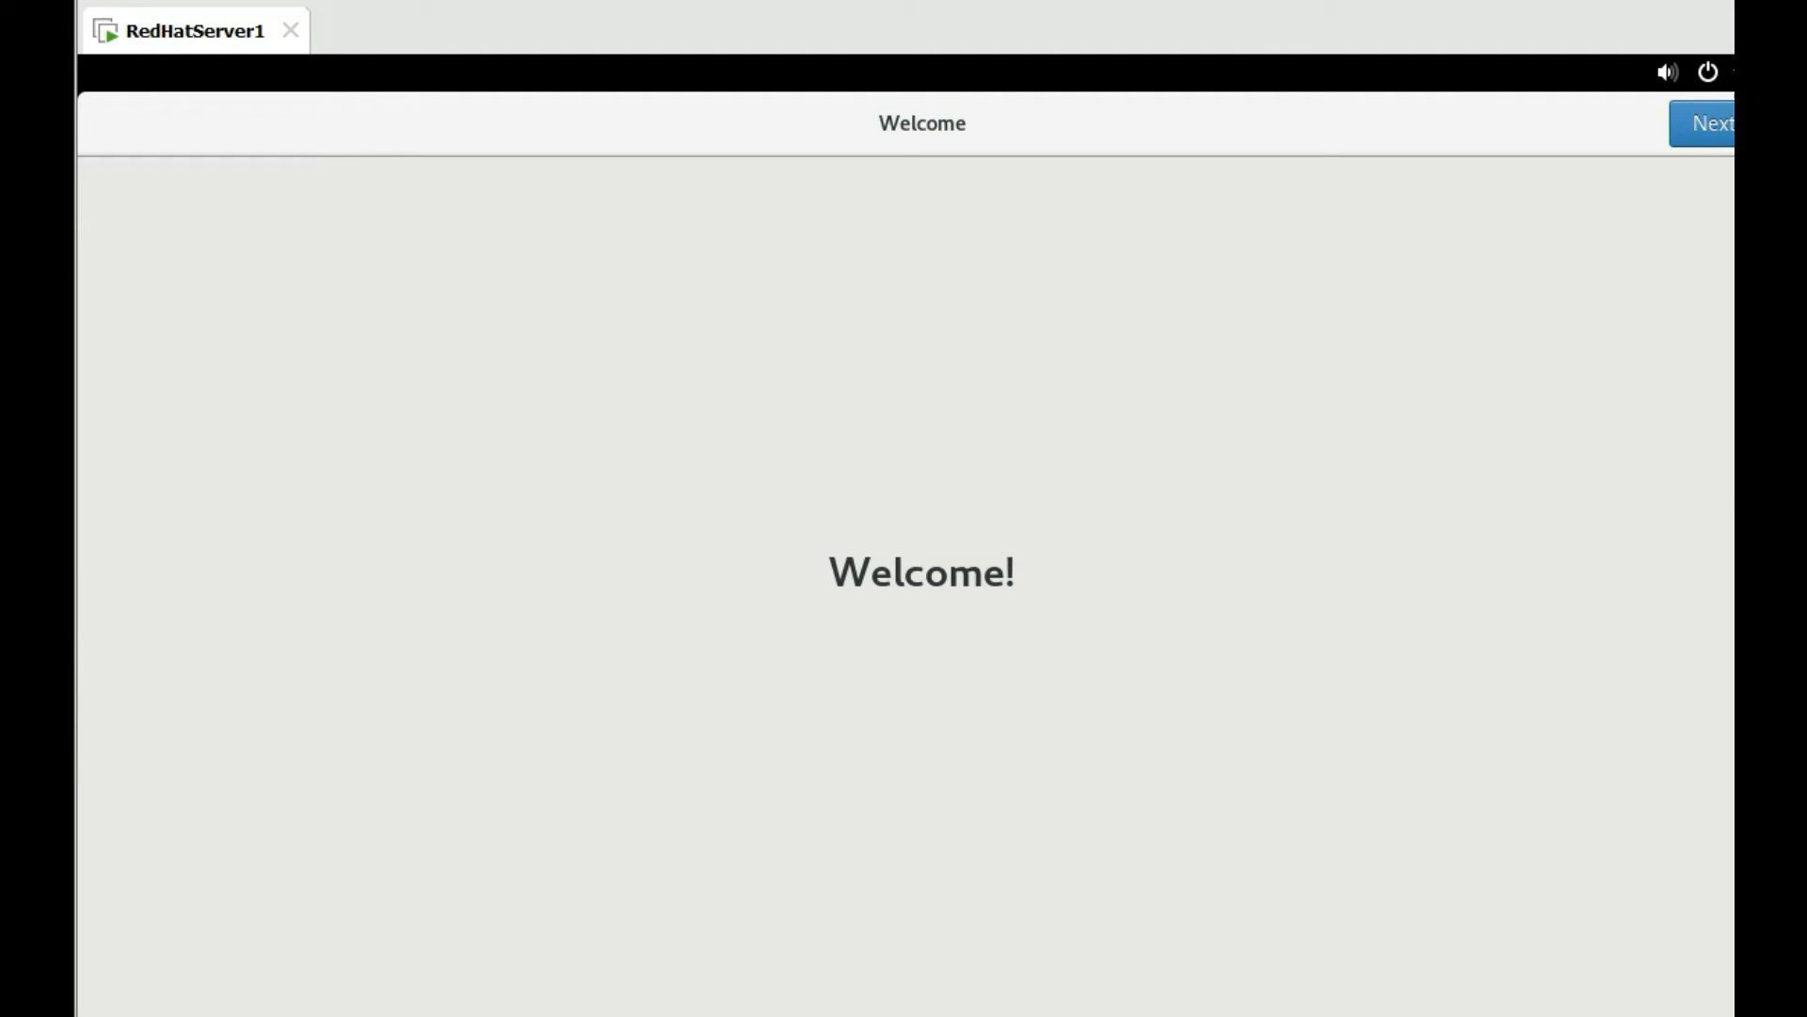
Power off RedHatServer1 from the GNOME system menu
{"action": "left_click", "coordinate": [1695, 72]}
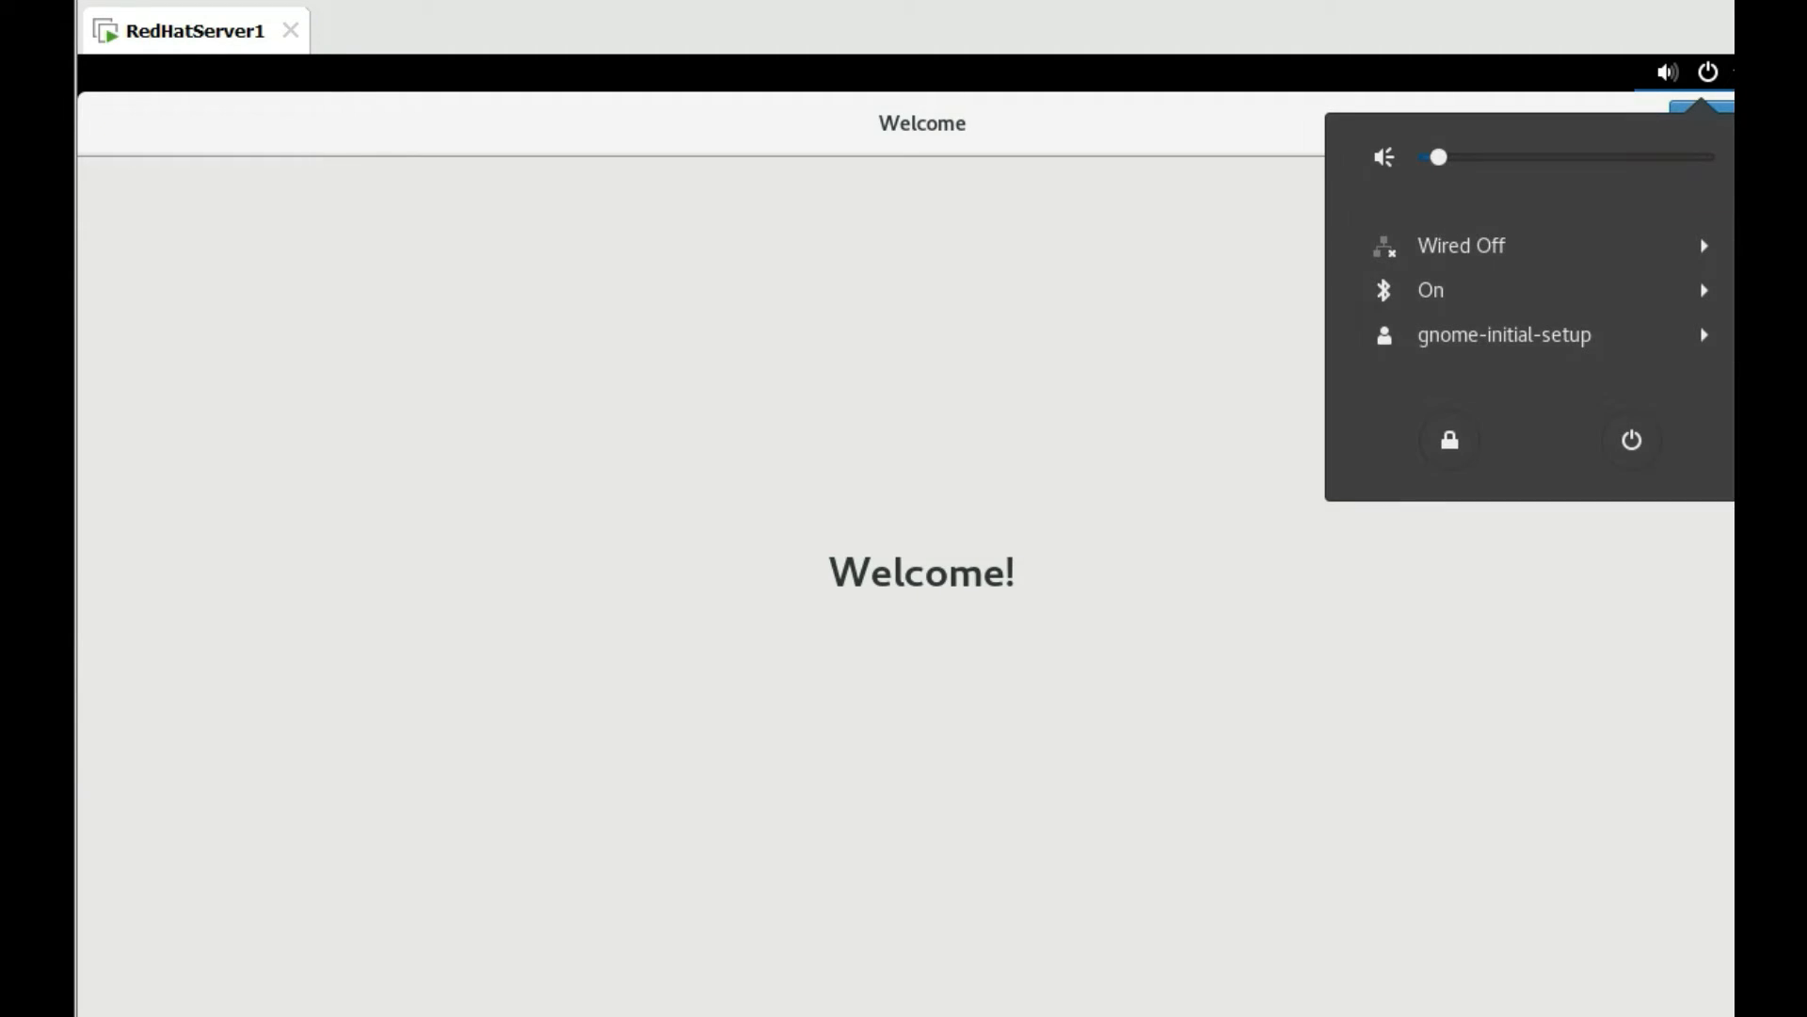
{"action": "left_click", "coordinate": [1632, 442]}
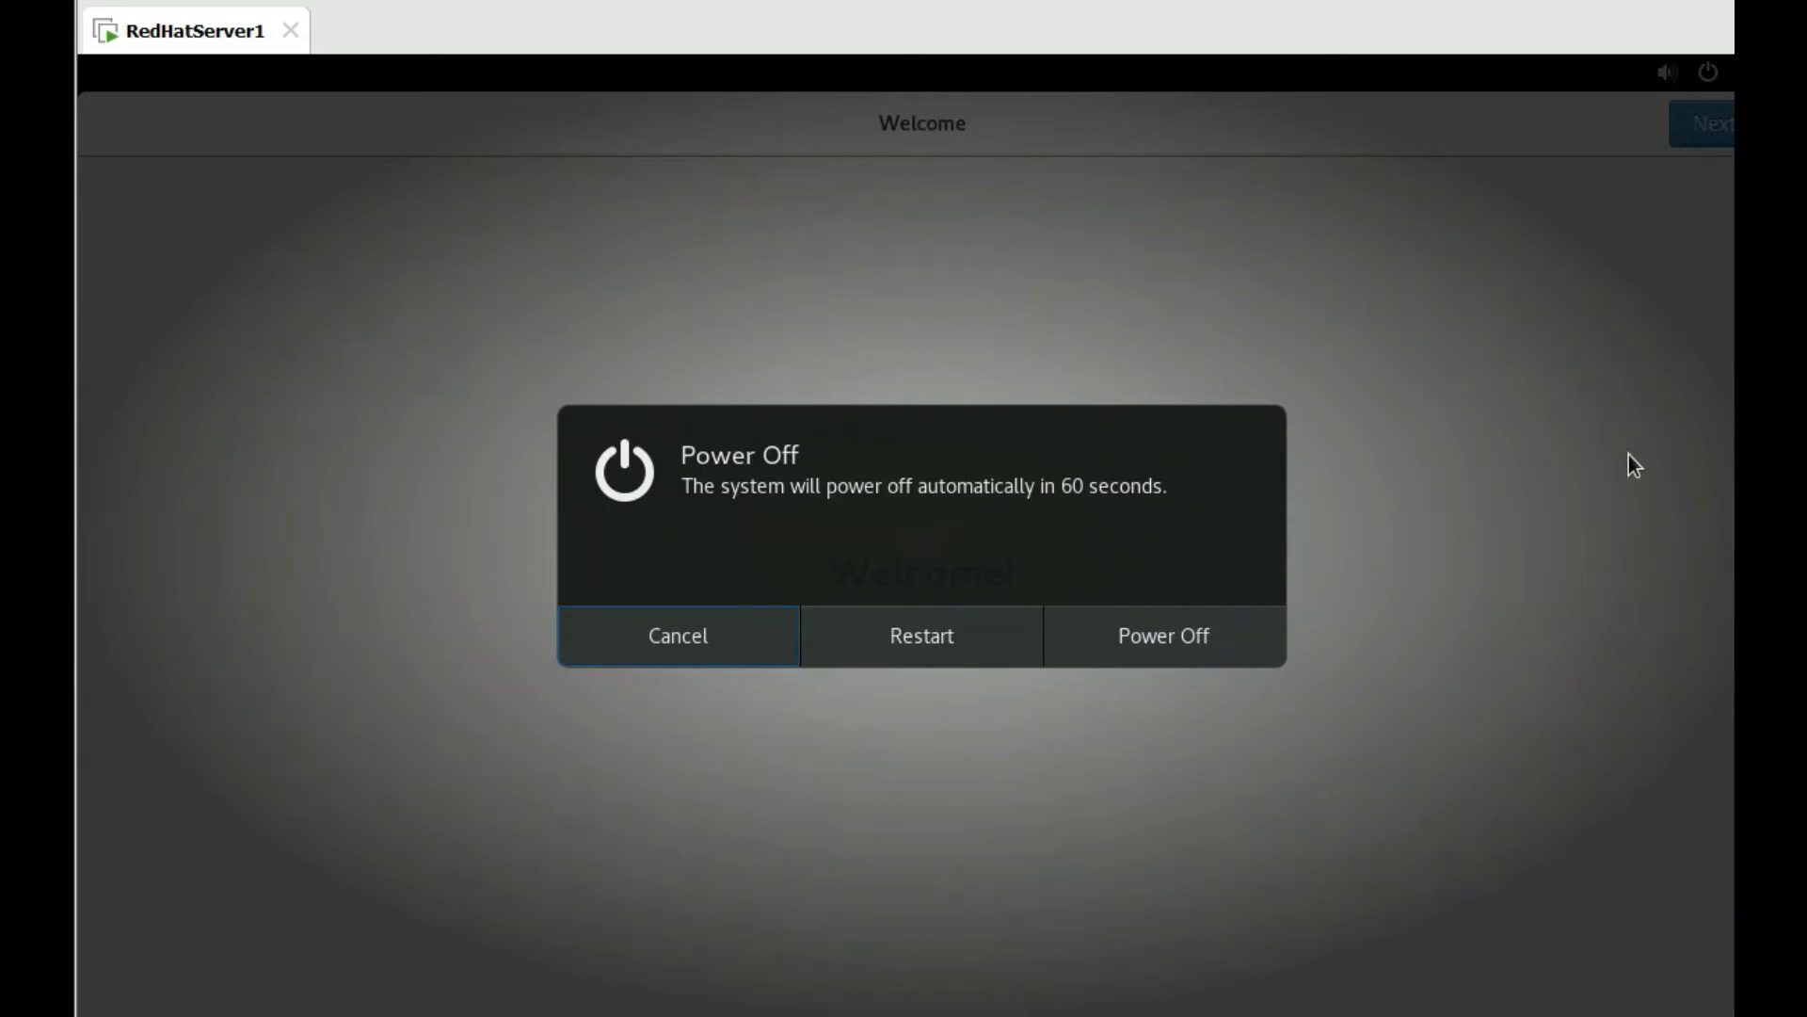
{"action": "left_click", "coordinate": [1171, 641]}
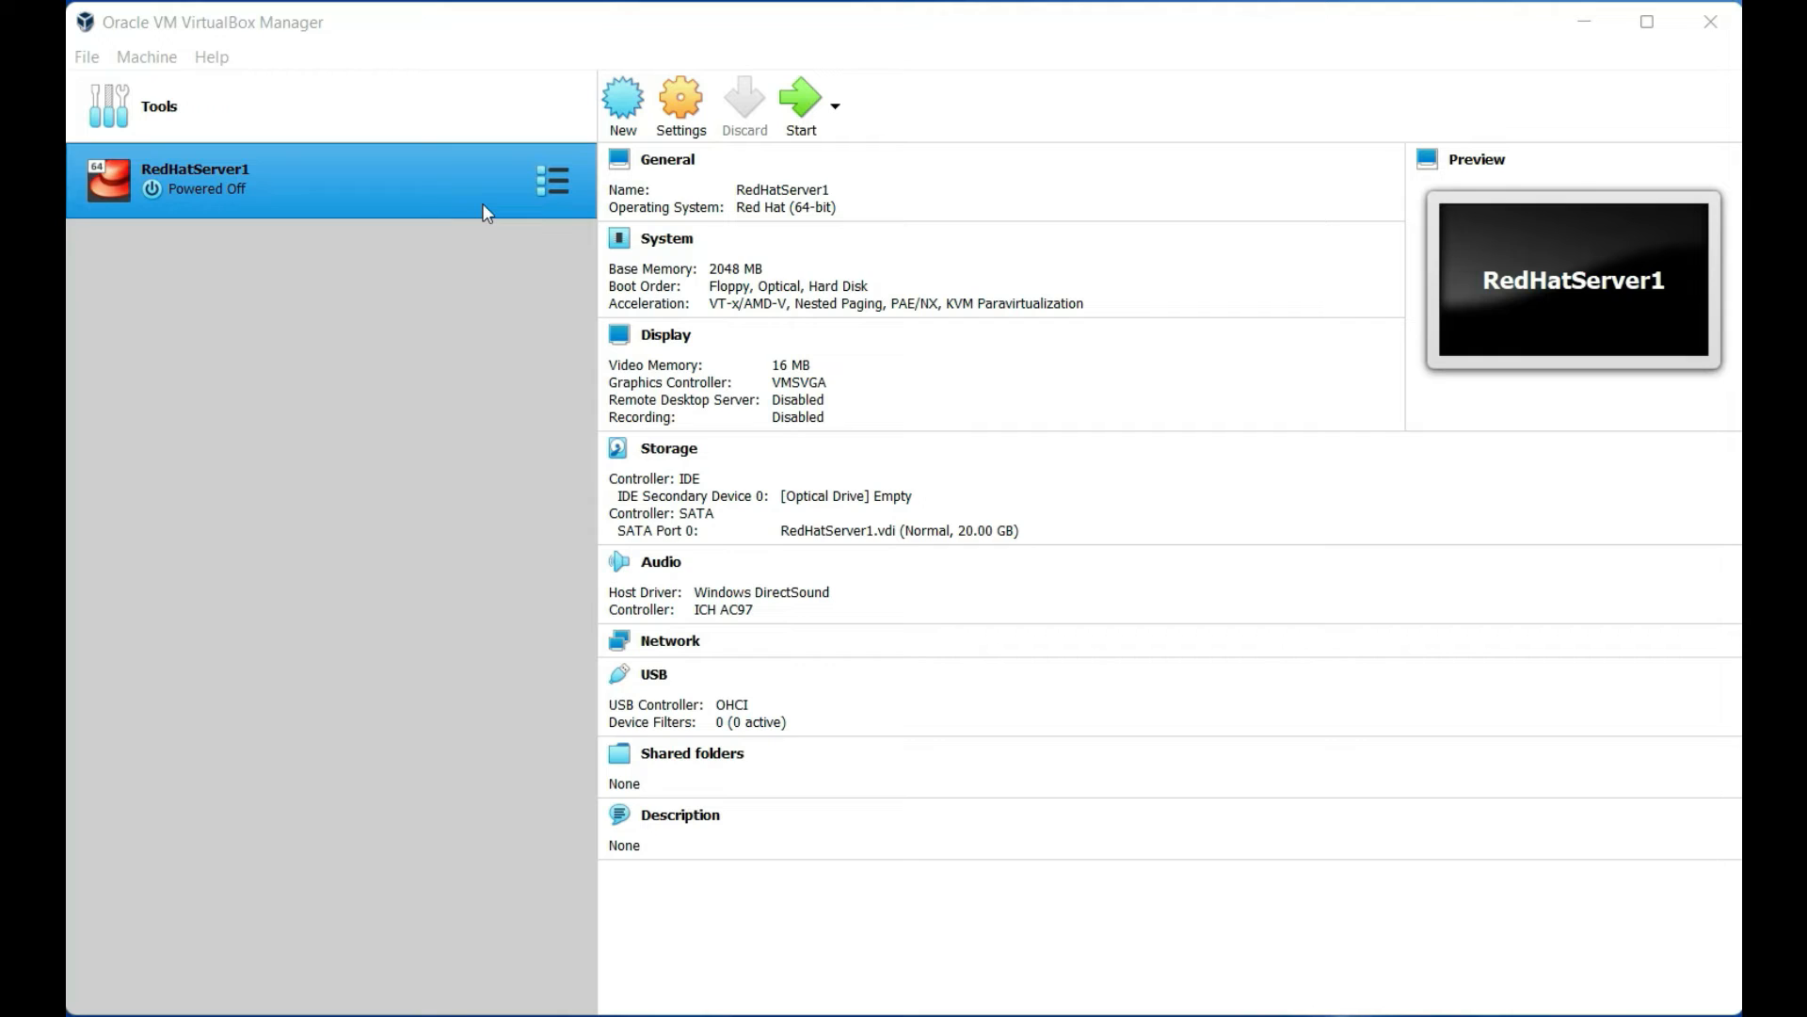
Start cloning RedHatServer1 and name the clone RedHatServer2
{"action": "right_click", "coordinate": [486, 213]}
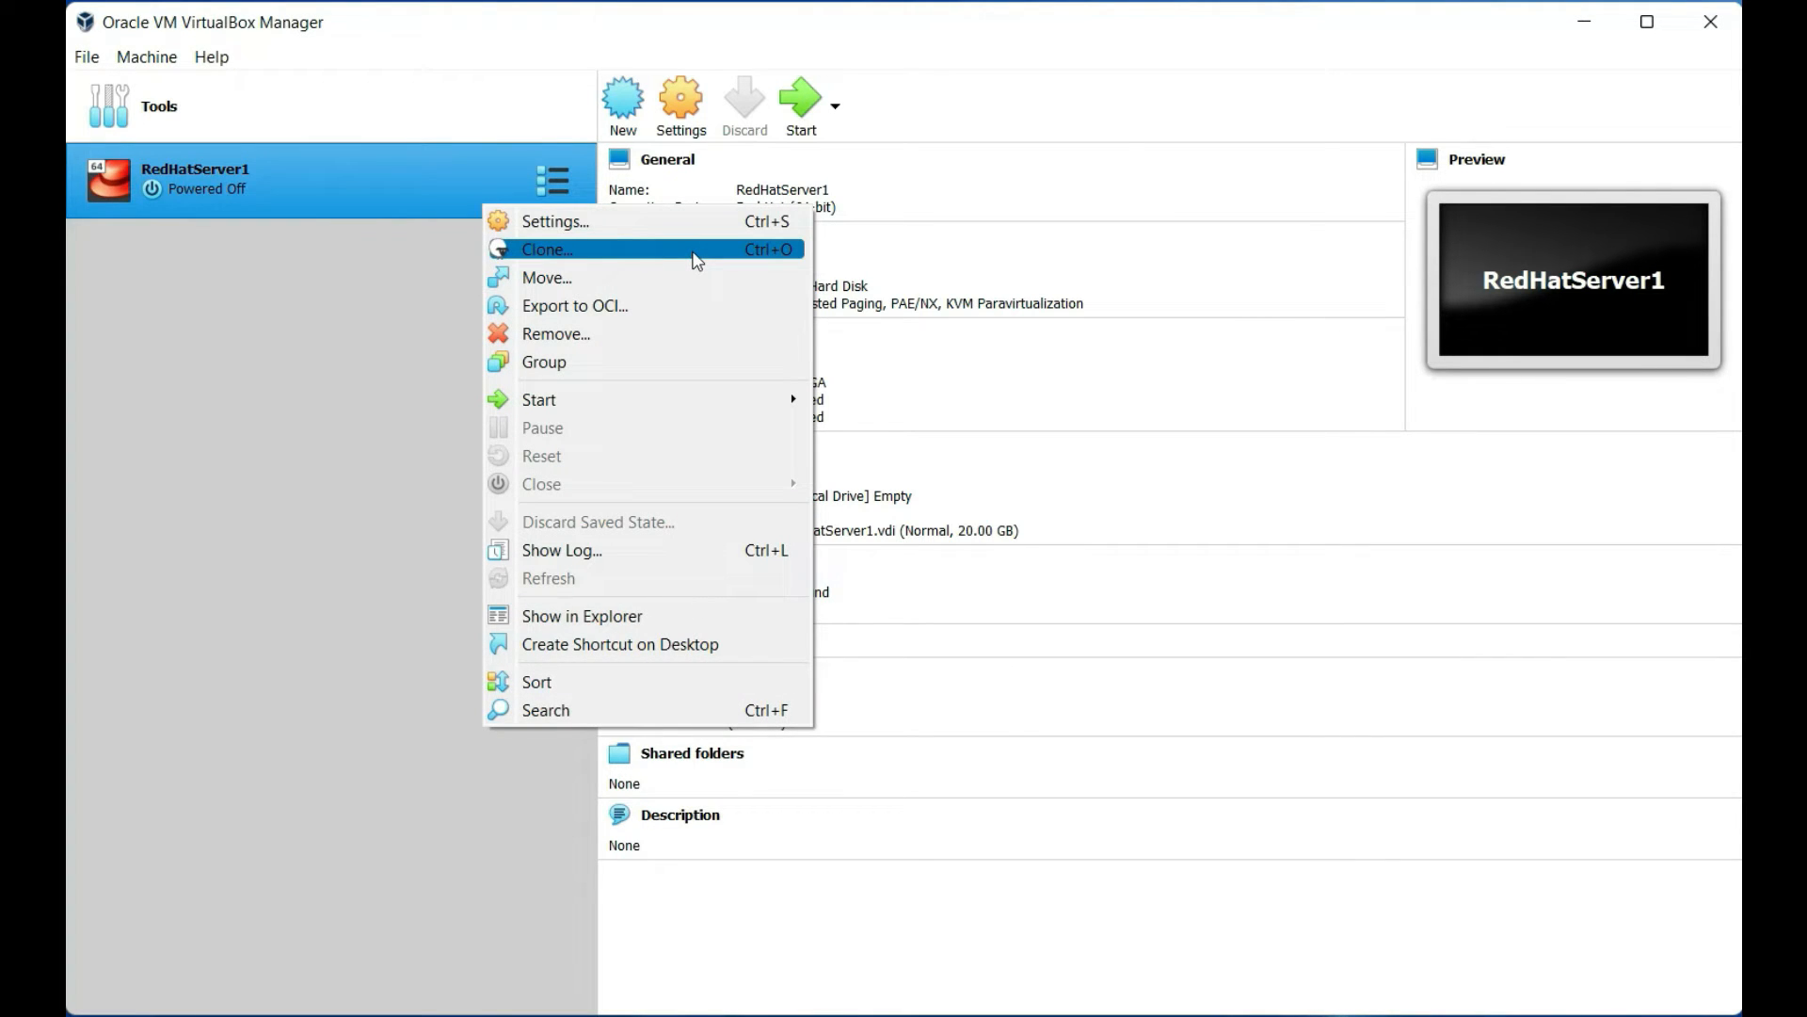
{"action": "left_click", "coordinate": [697, 252]}
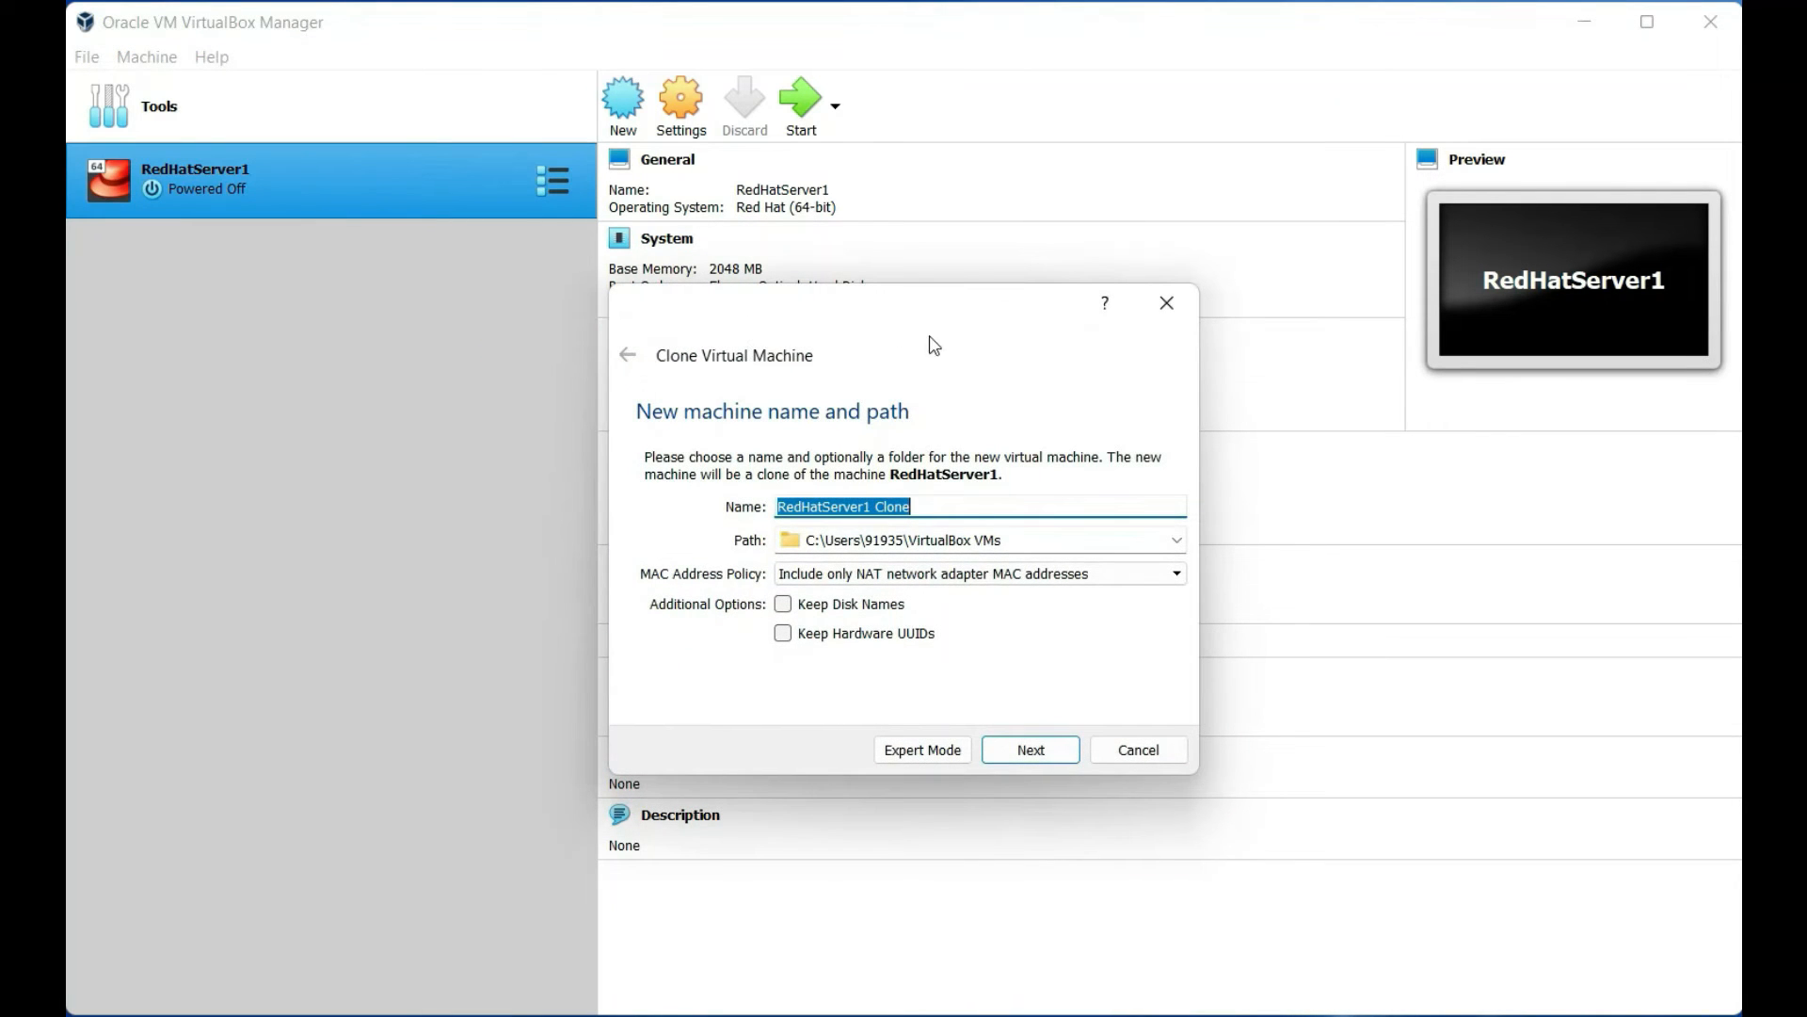
{"action": "left_click", "coordinate": [991, 504]}
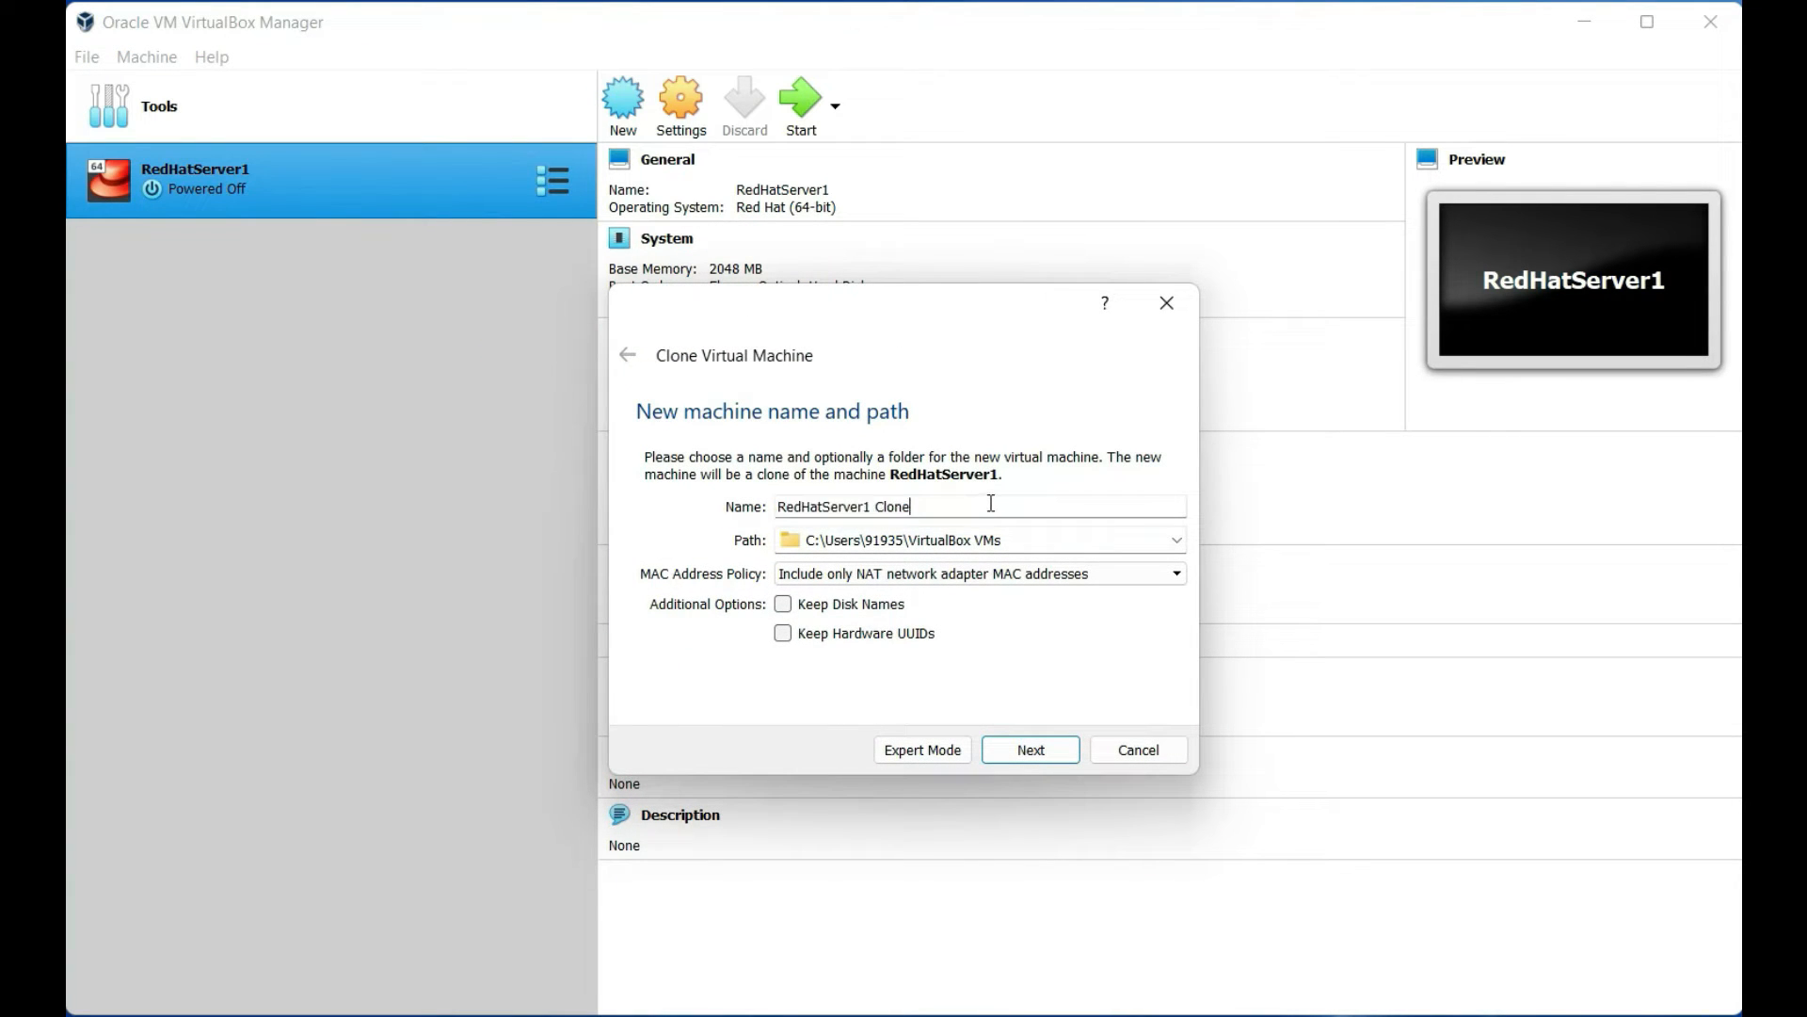
{"action": "key", "text": "BackSpace"}
{"action": "key", "text": "BackSpace"}
{"action": "key", "text": "BackSpace"}
{"action": "key", "text": "BackSpace"}
{"action": "key", "text": "BackSpace"}
{"action": "key", "text": "BackSpace"}
{"action": "key", "text": "BackSpace"}
{"action": "type", "text": "2"}
Set the clone's folder to L:\VirtualBoxHDD\Server2
{"action": "left_click", "coordinate": [1177, 540]}
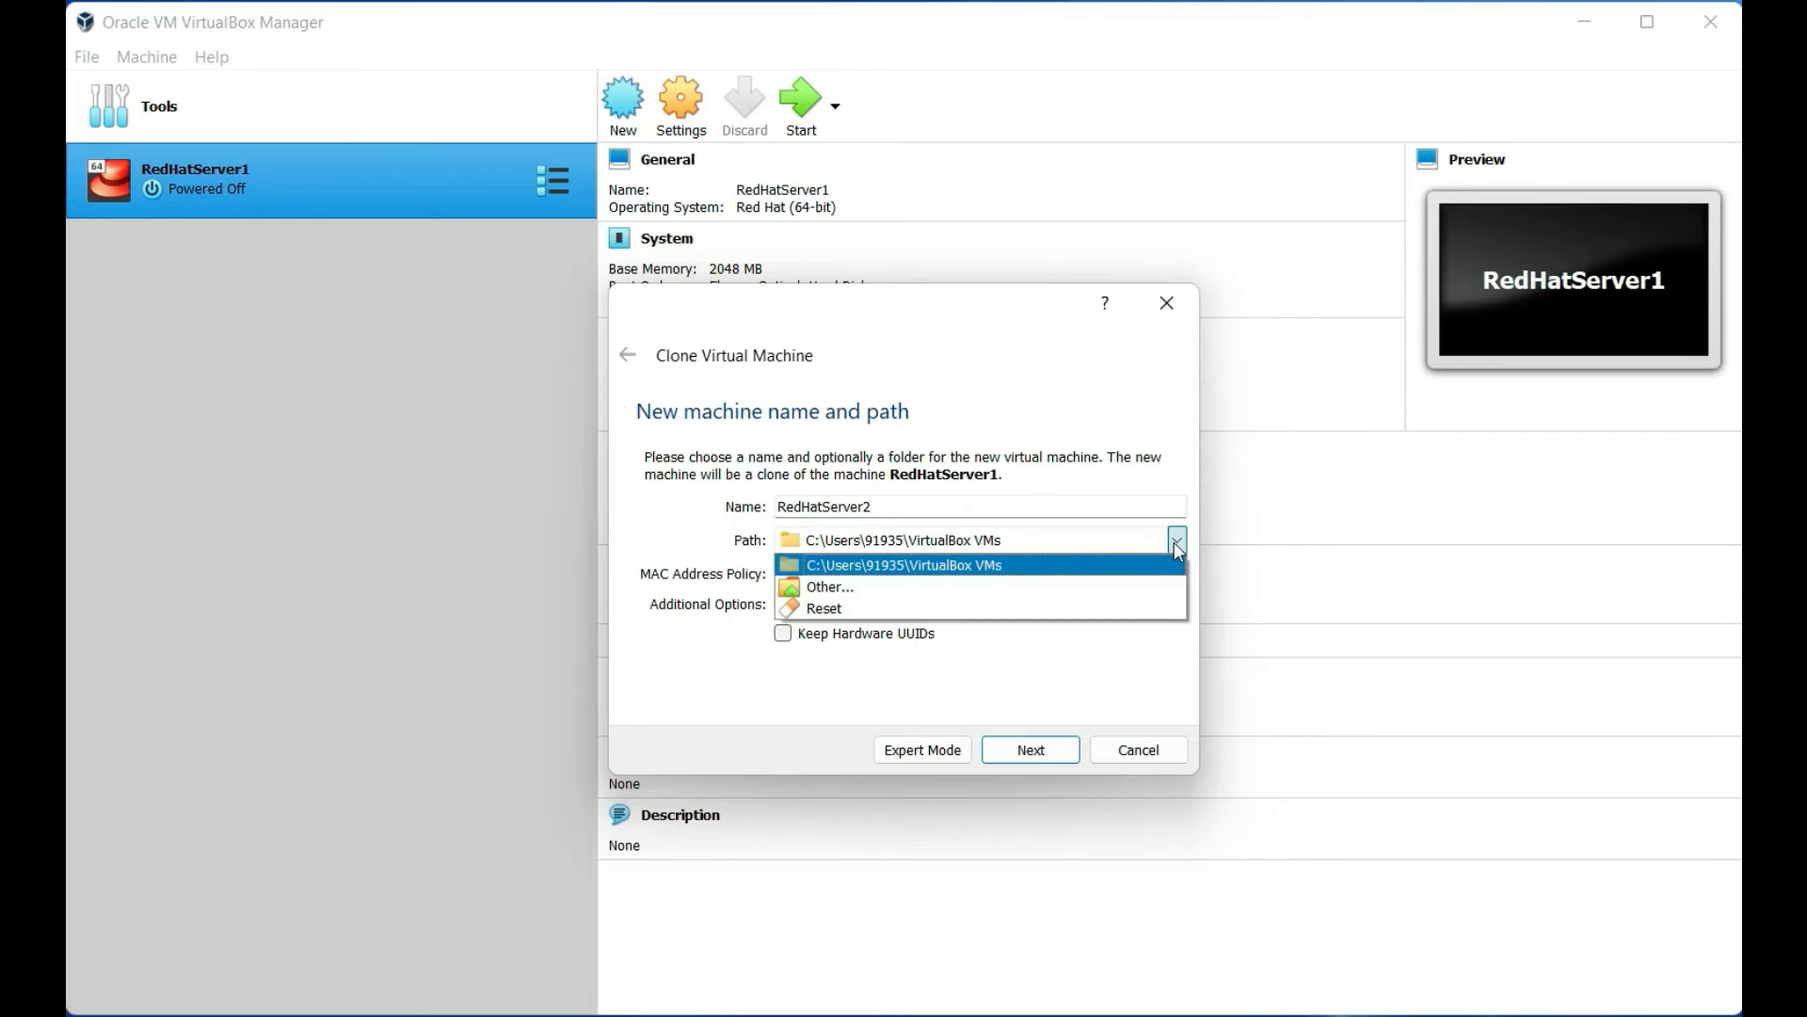
{"action": "left_click", "coordinate": [998, 586]}
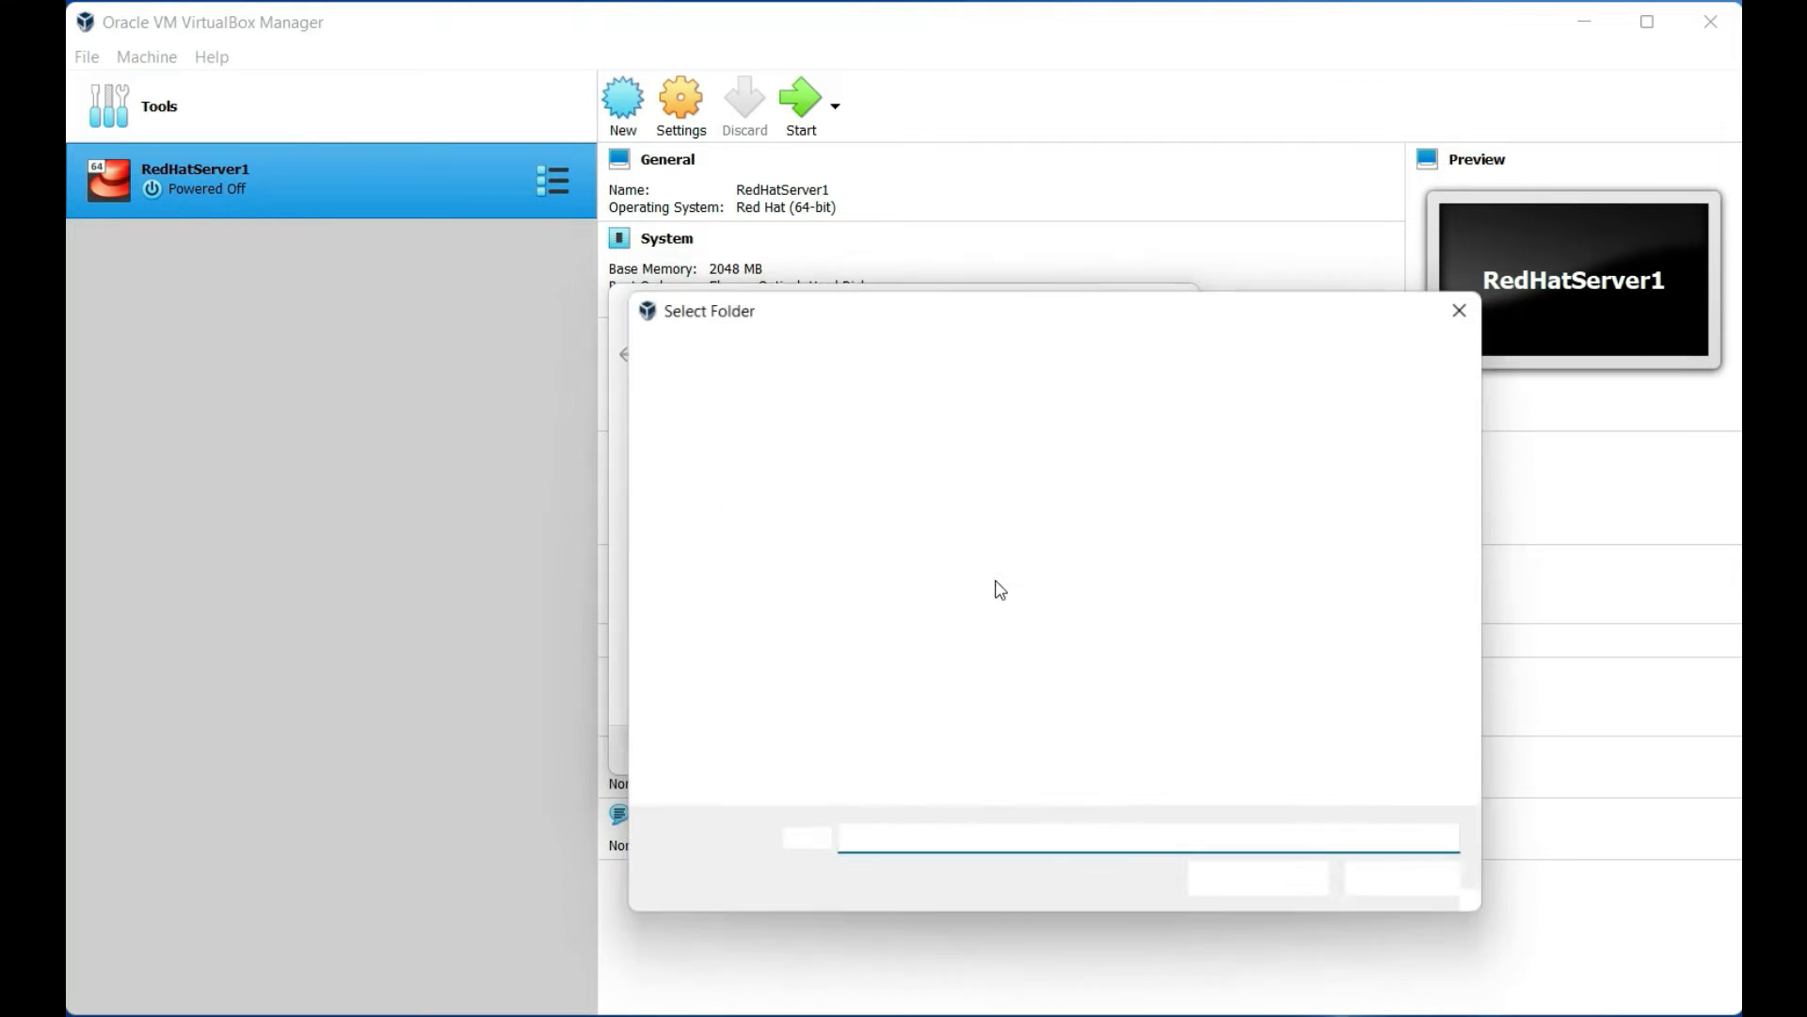
{"action": "scroll", "coordinate": [762, 613], "scroll_direction": "down", "scroll_amount": 1}
{"action": "scroll", "coordinate": [748, 708], "scroll_direction": "down", "scroll_amount": 3}
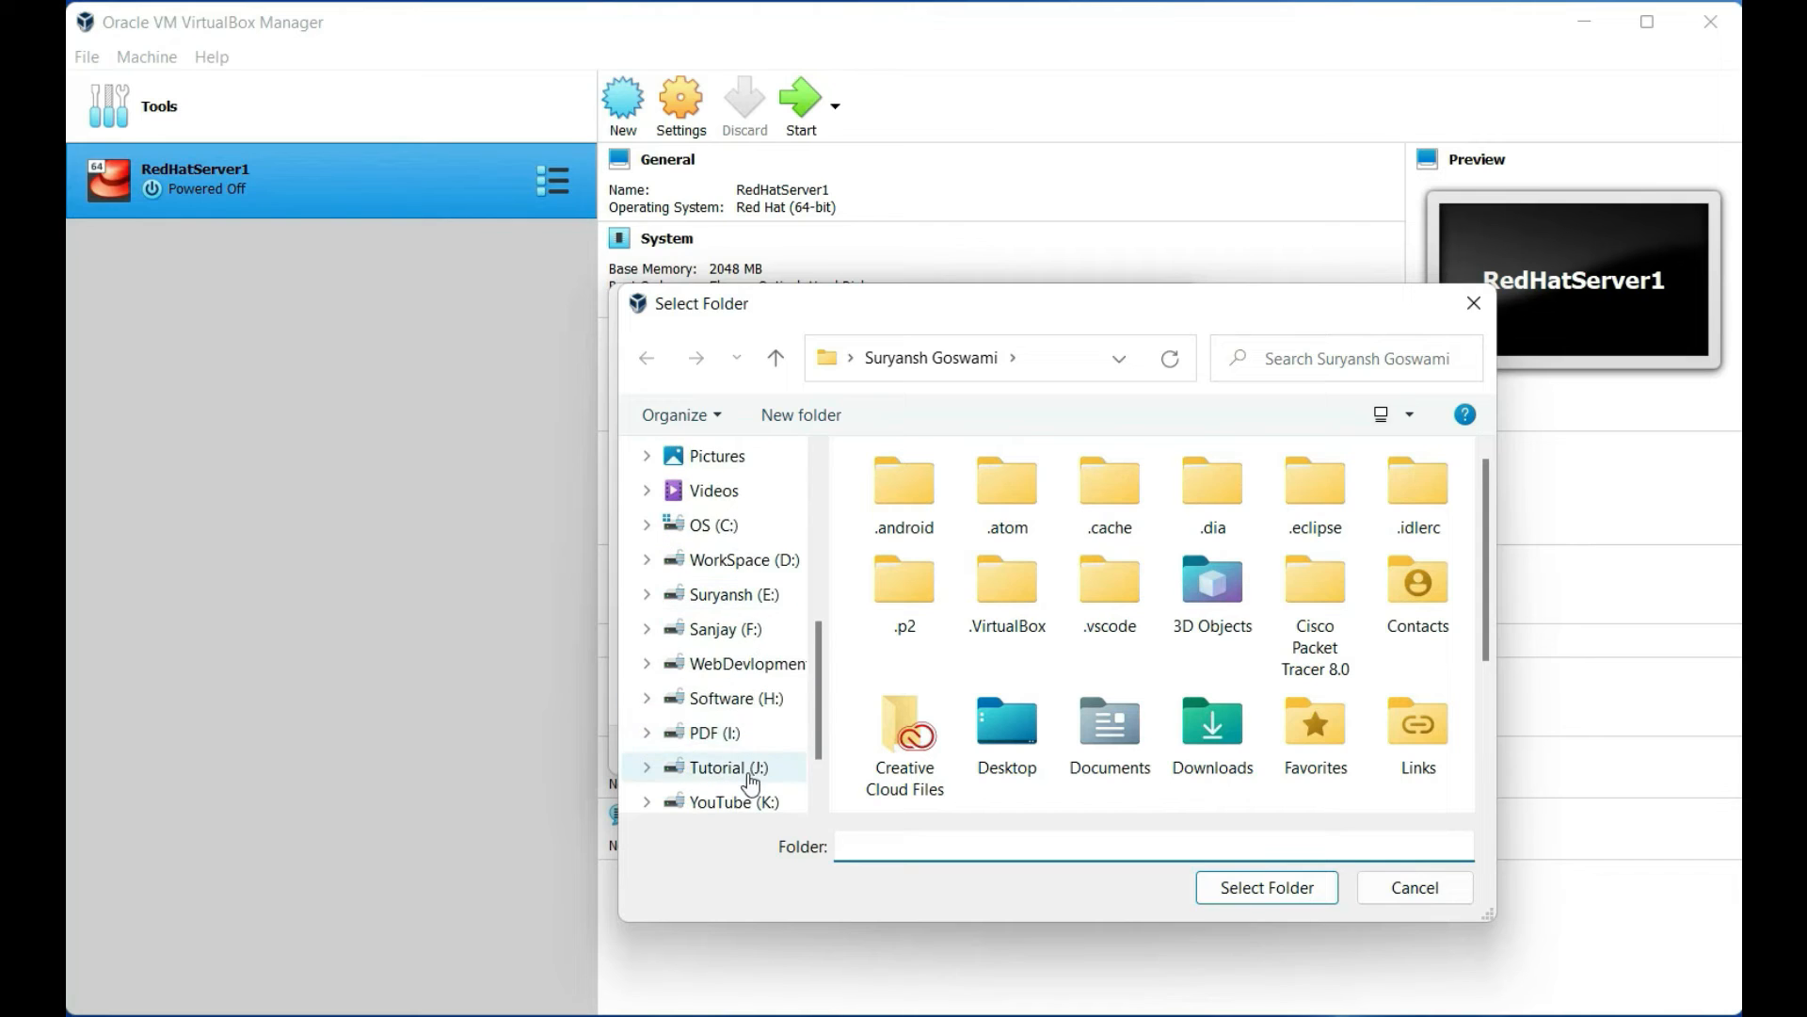
{"action": "scroll", "coordinate": [753, 781], "scroll_direction": "down", "scroll_amount": 1}
{"action": "left_click", "coordinate": [747, 768]}
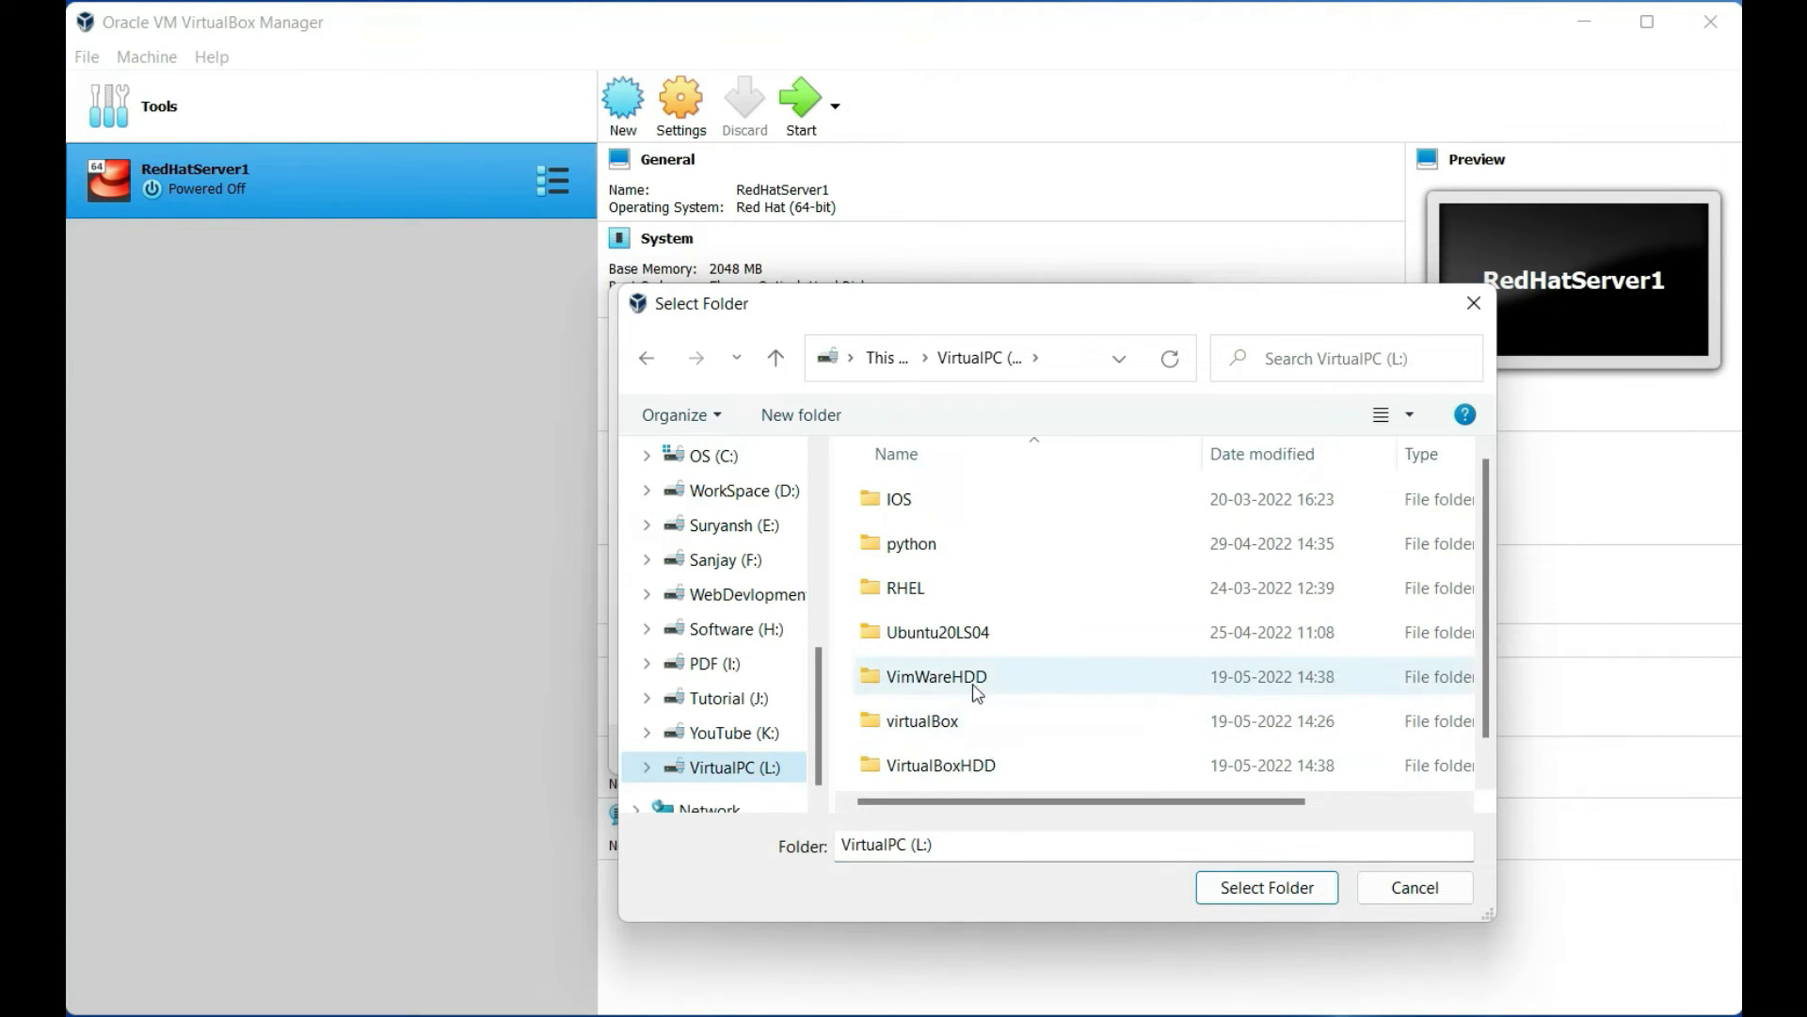
{"action": "double_click", "coordinate": [972, 765]}
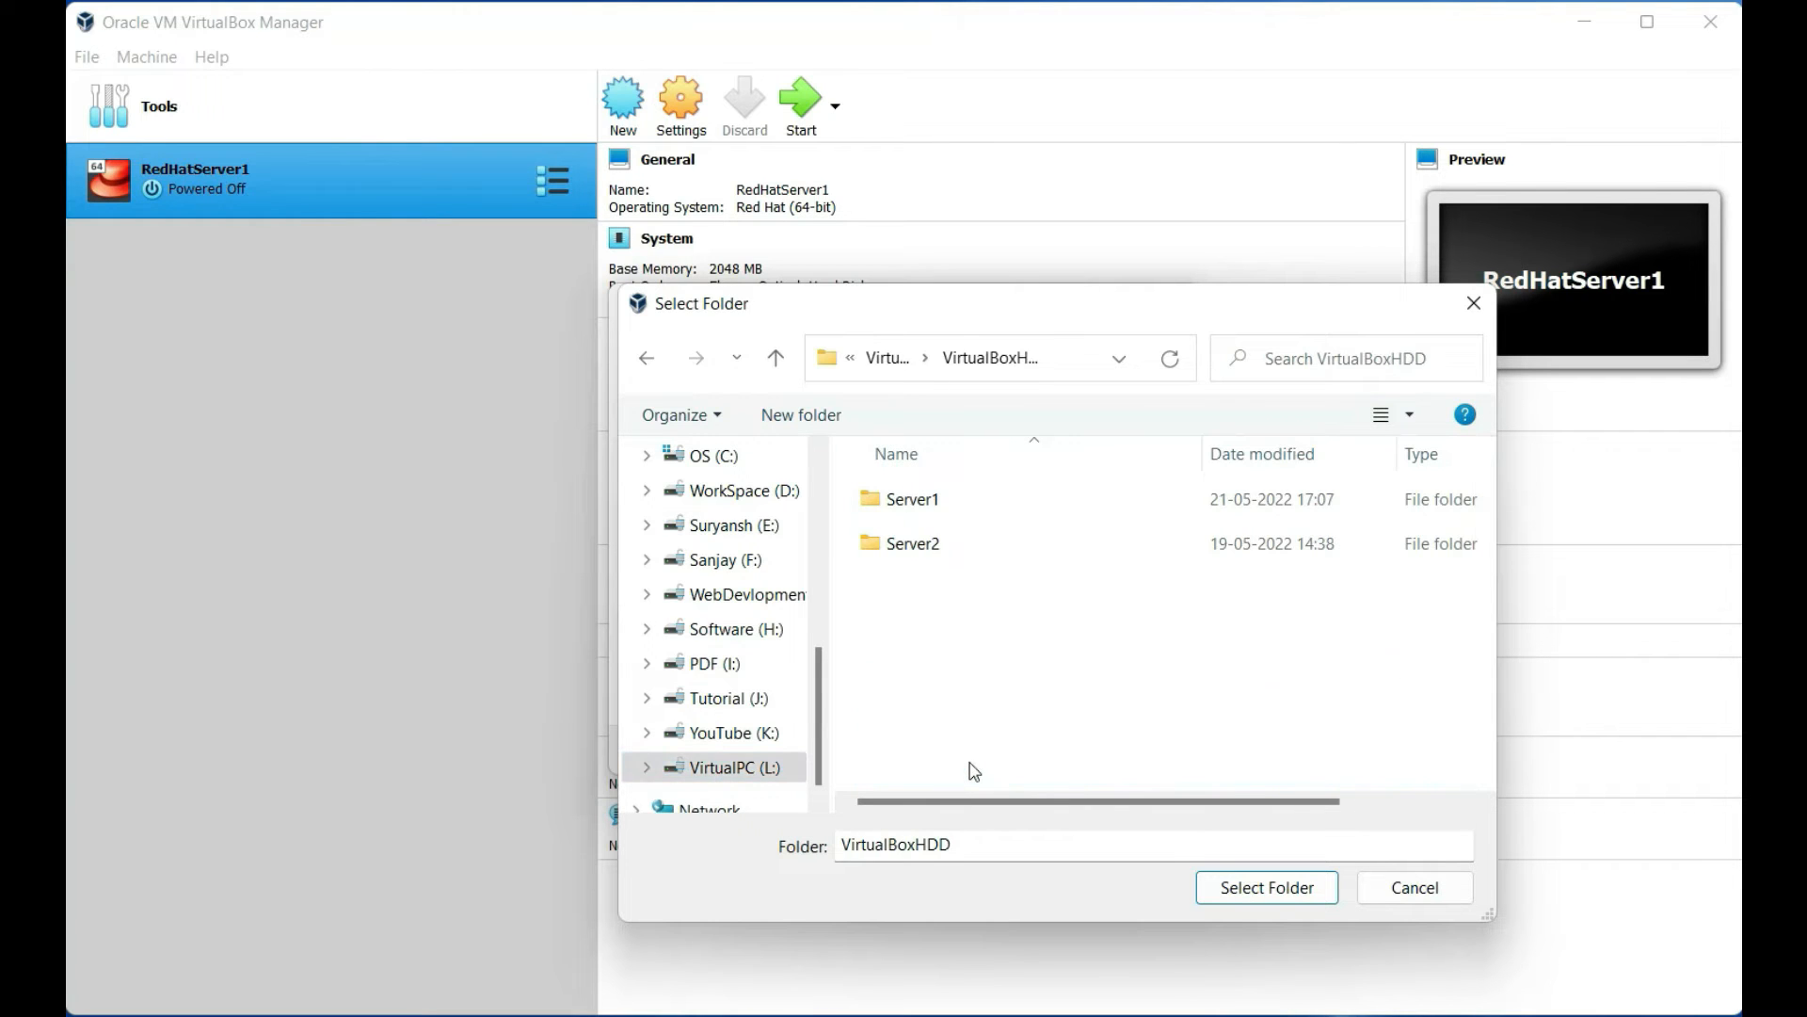
{"action": "left_click", "coordinate": [922, 544]}
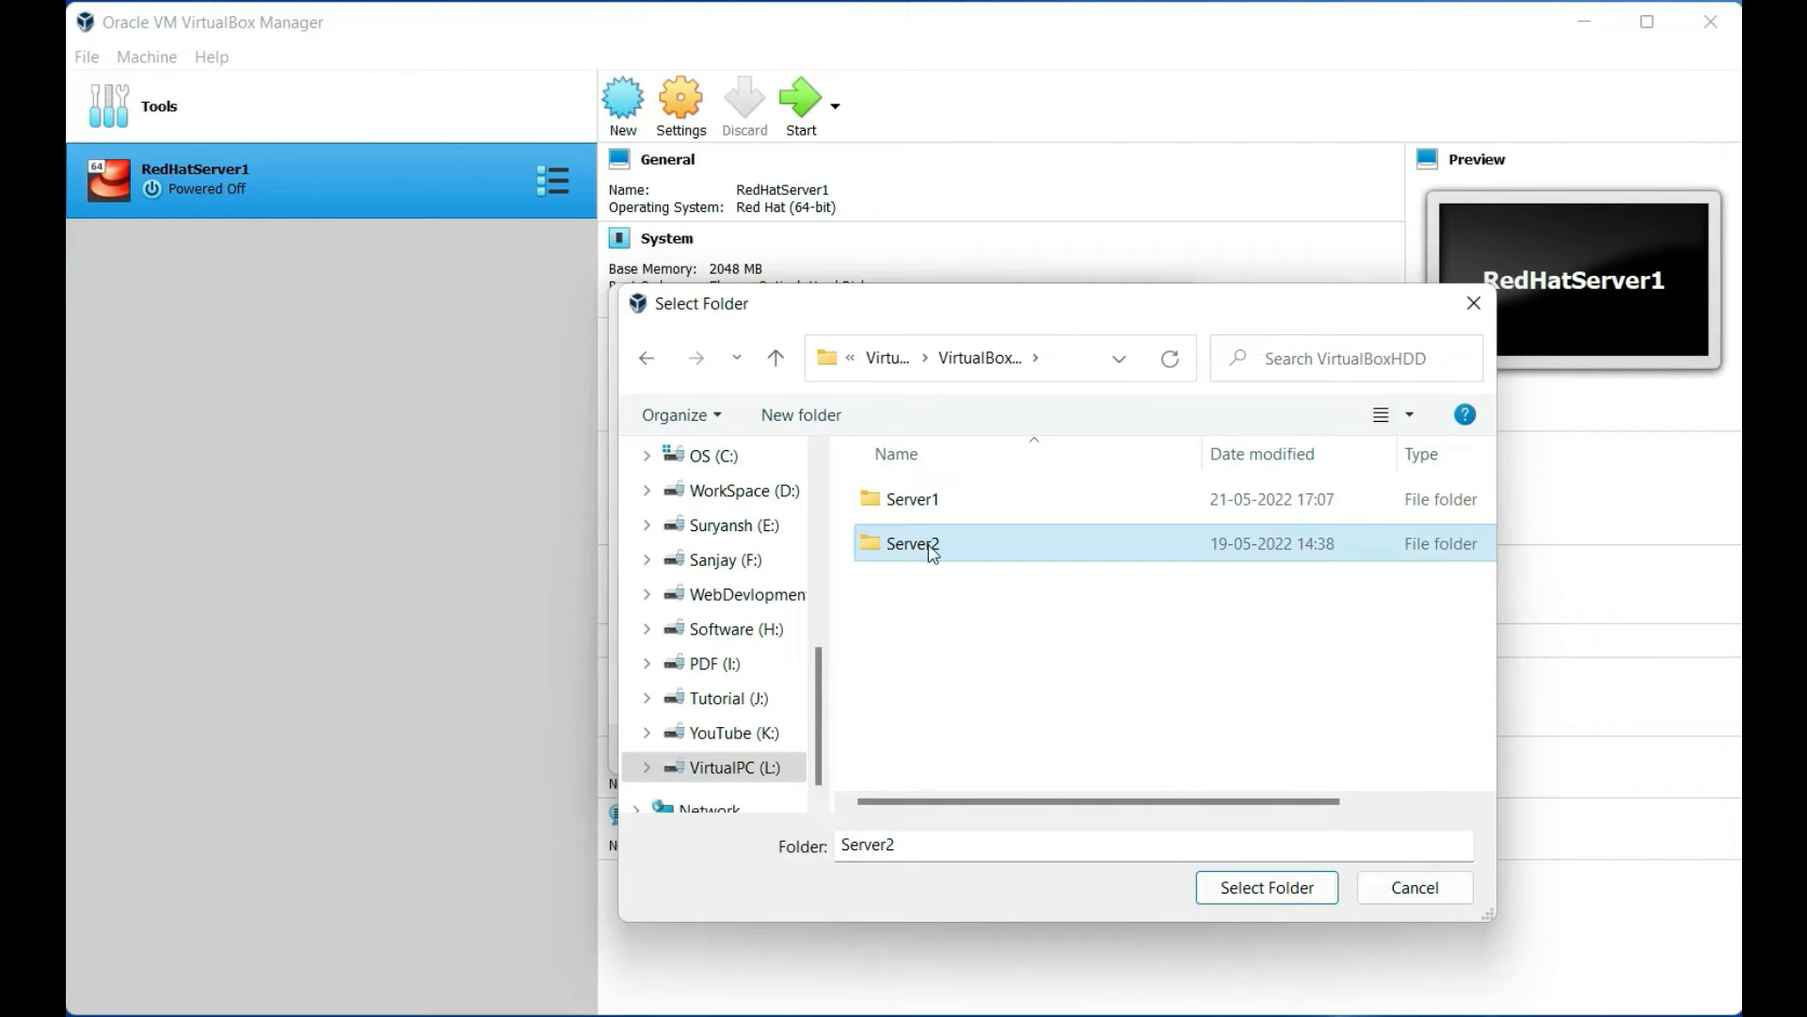
{"action": "left_click", "coordinate": [1226, 887]}
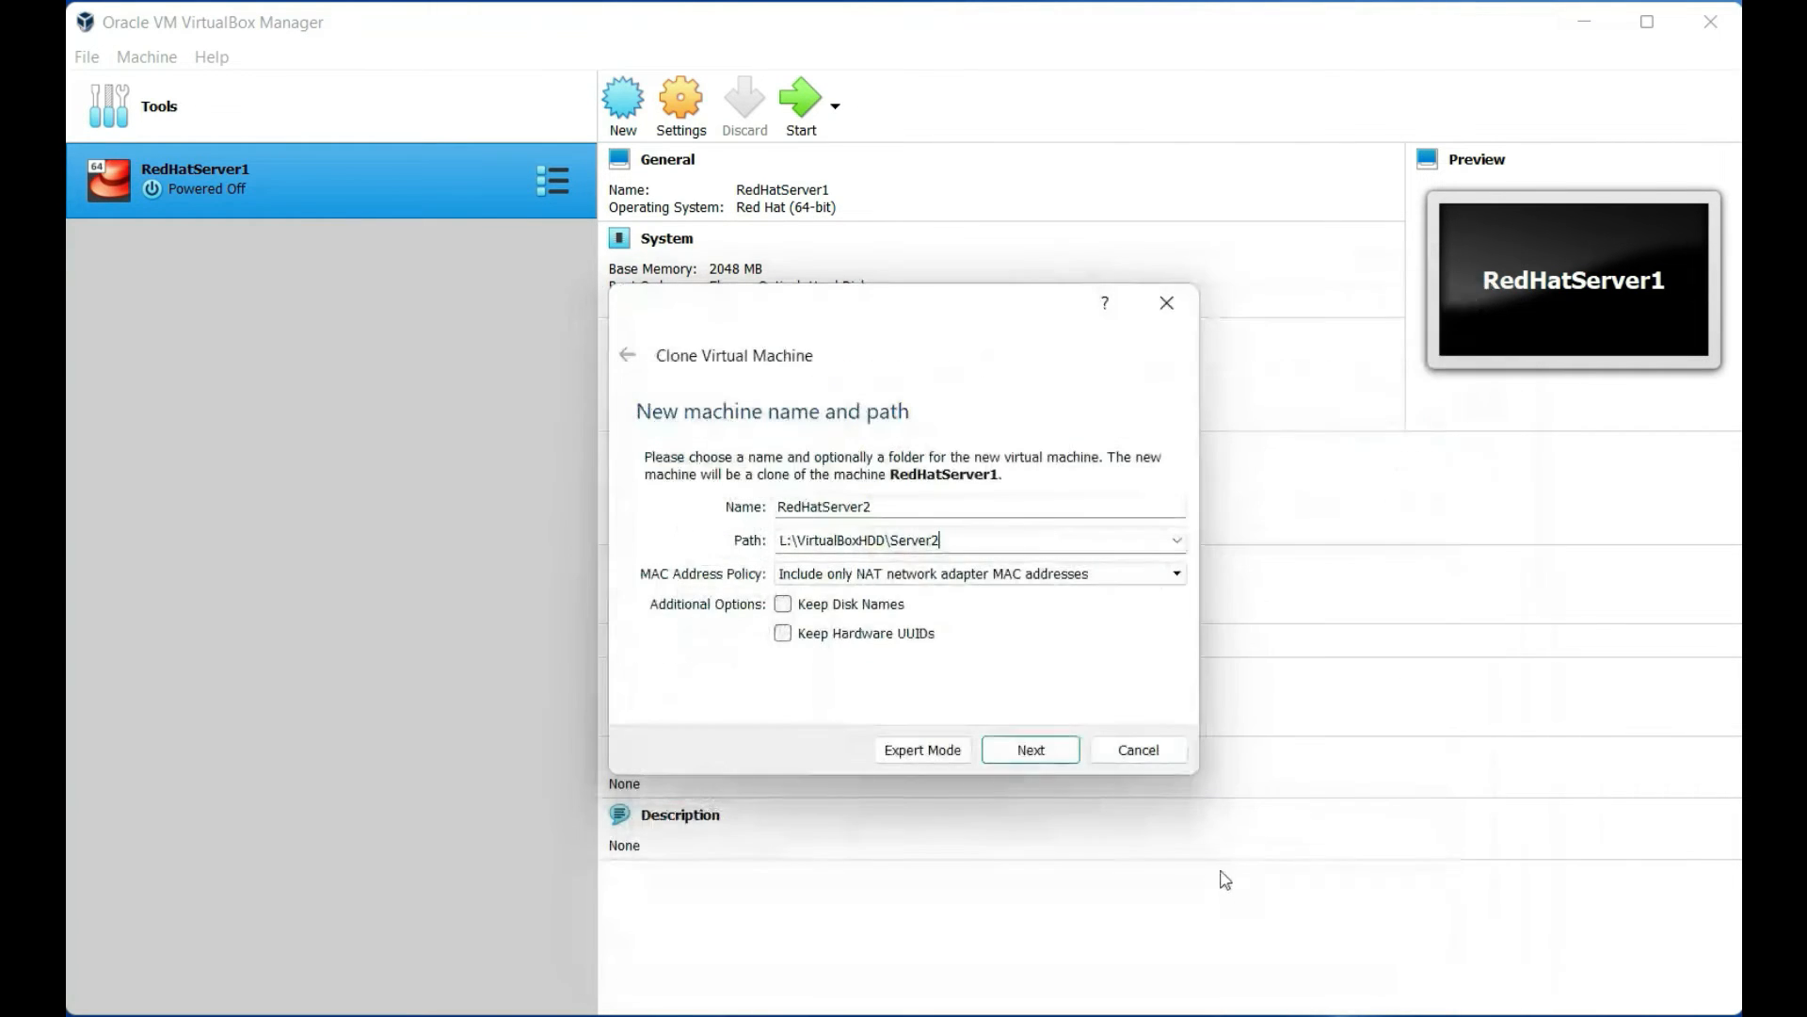
Create it as a full clone and compare RedHatServer1 and RedHatServer2 details
{"action": "left_click", "coordinate": [1031, 751]}
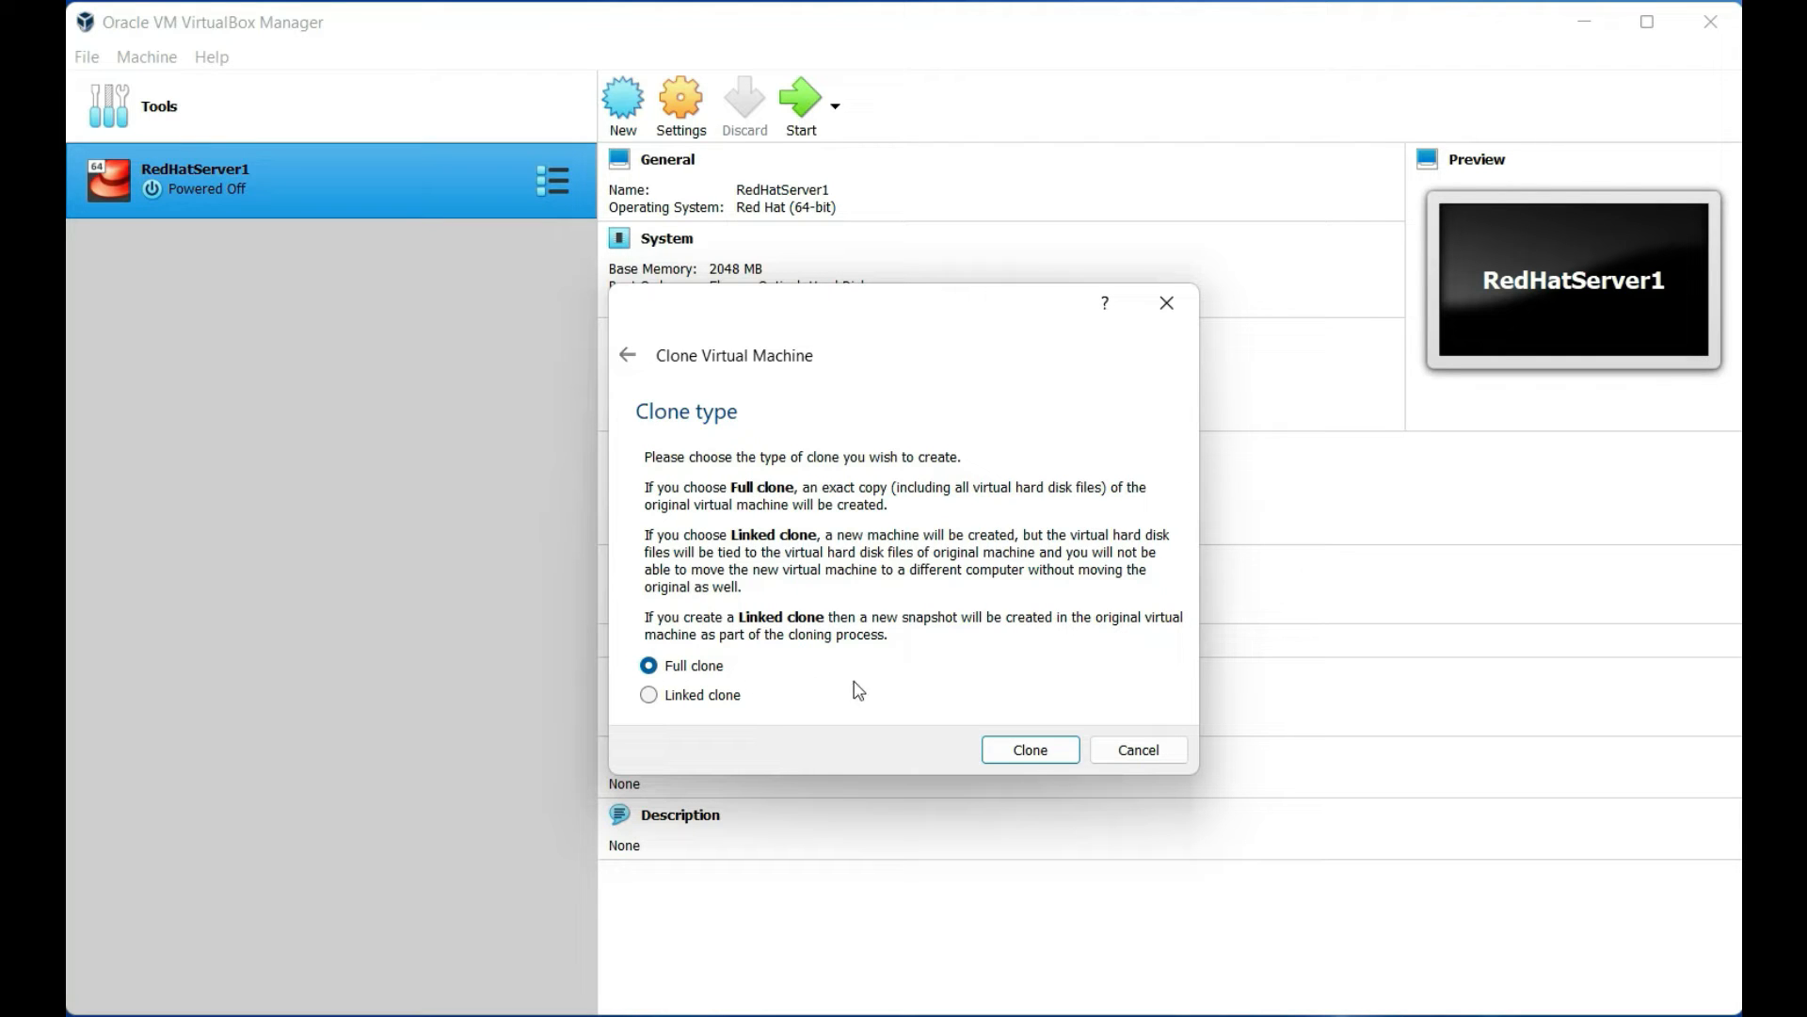
{"action": "left_click", "coordinate": [1013, 756]}
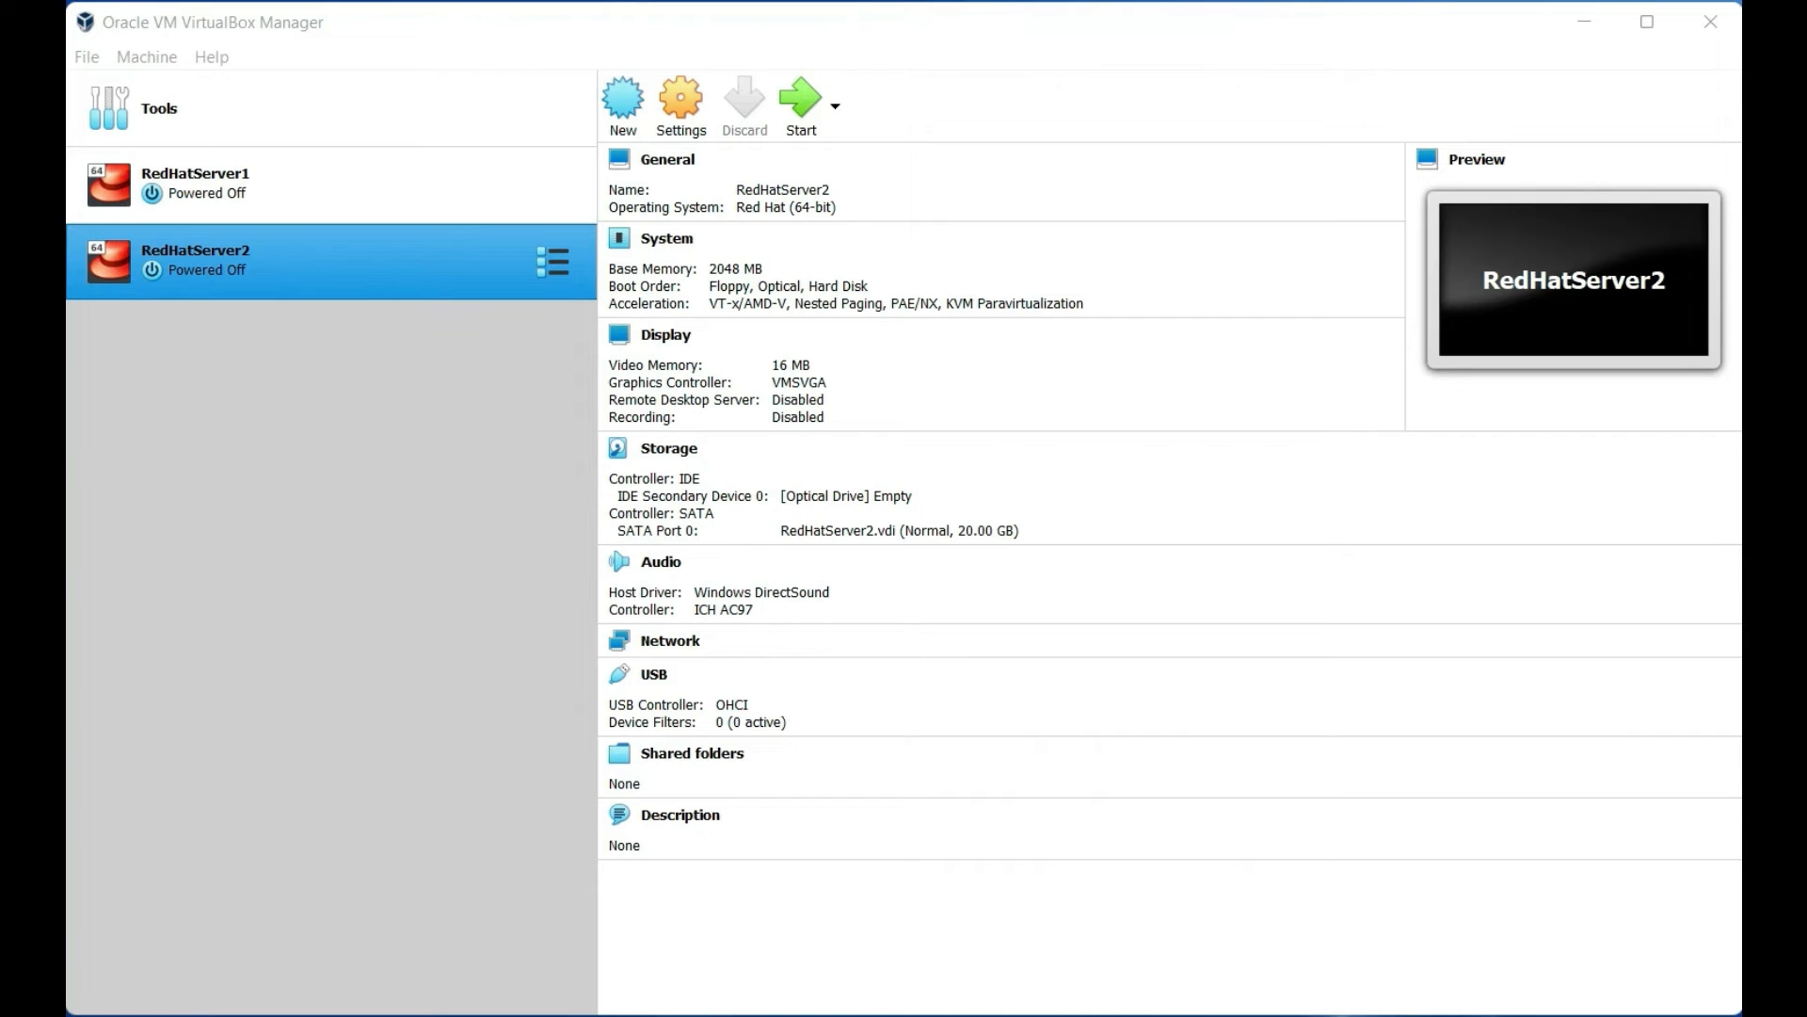
{"action": "left_click", "coordinate": [286, 177]}
{"action": "left_click", "coordinate": [295, 249]}
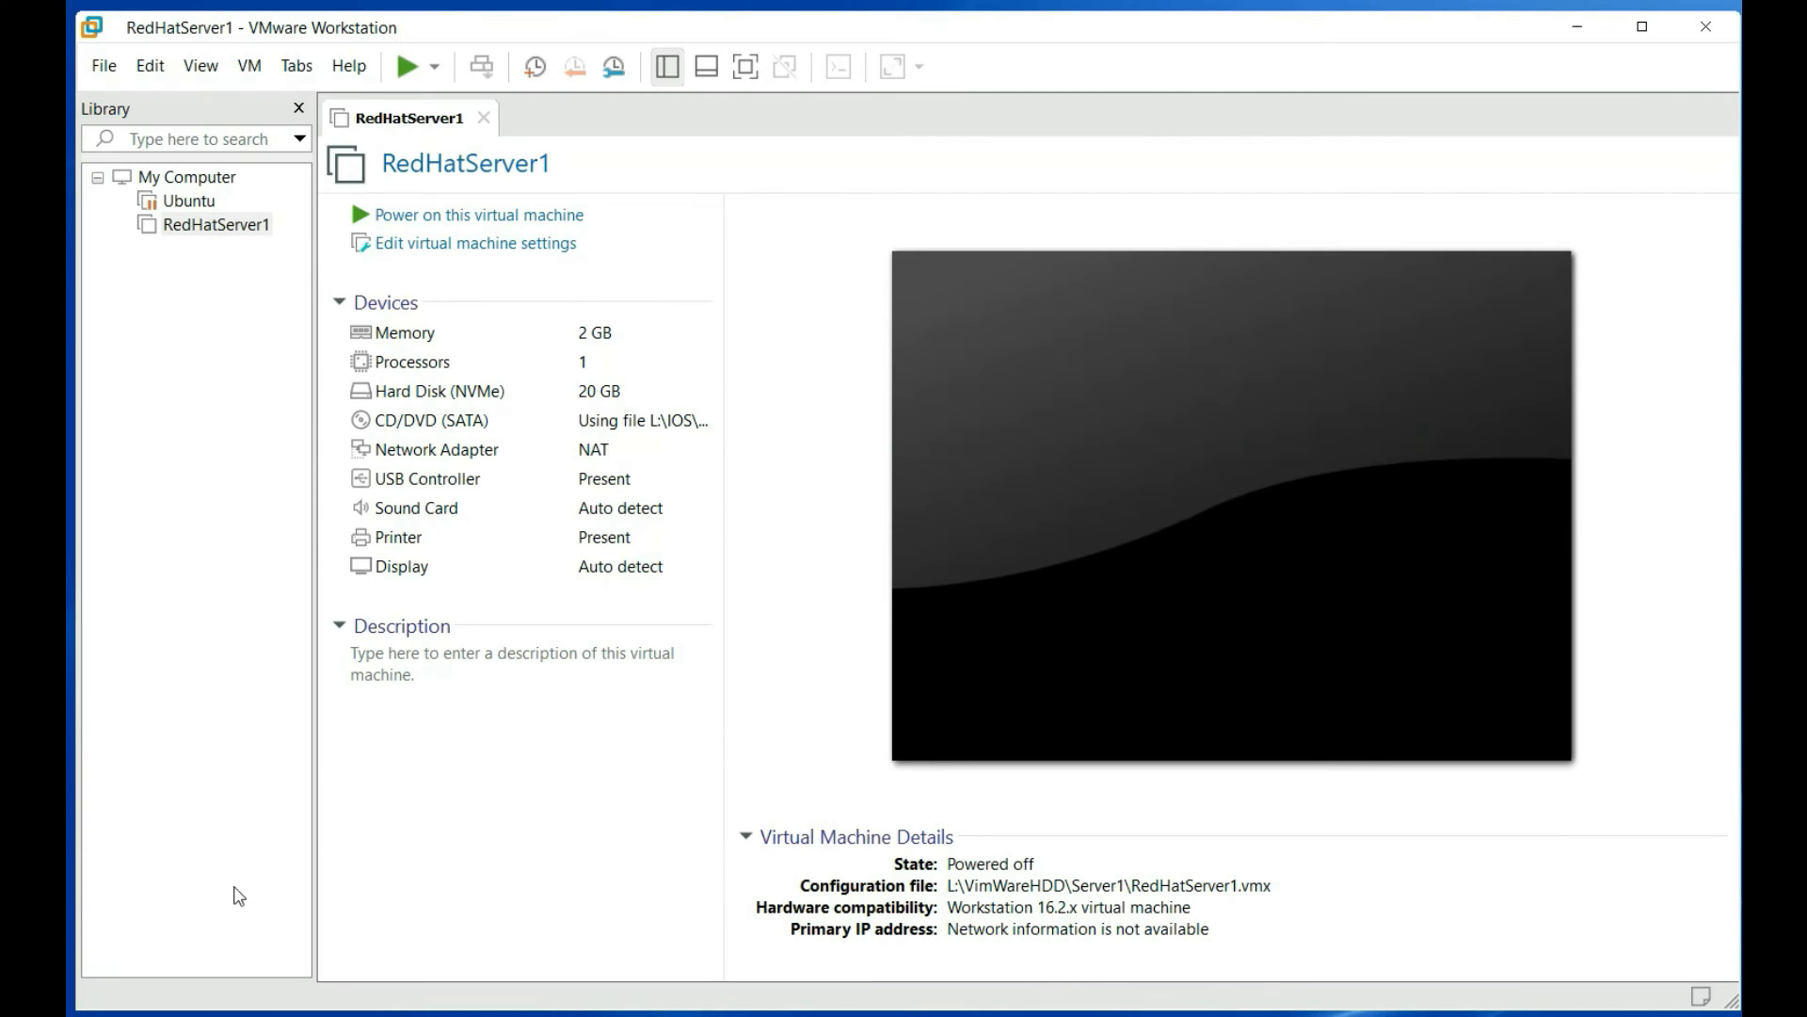
Start a full clone of RedHatServer1 in VMware's Clone Virtual Machine Wizard
{"action": "left_click", "coordinate": [202, 473]}
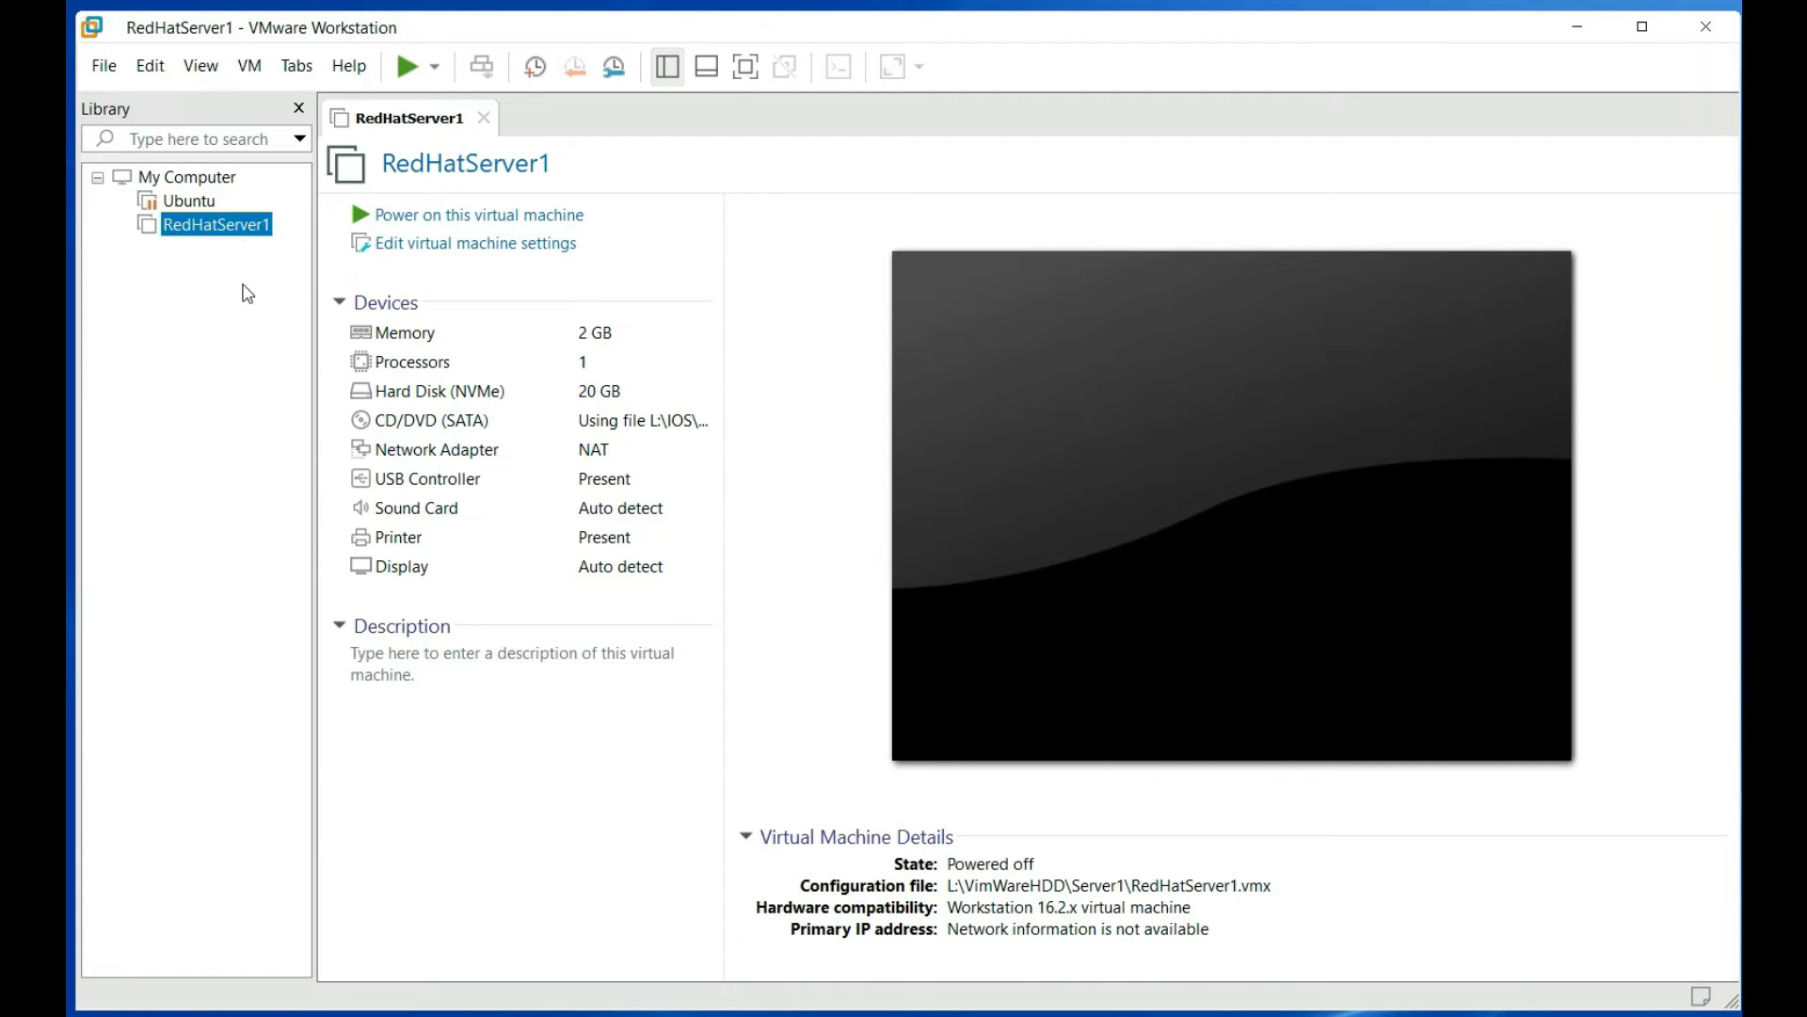
{"action": "right_click", "coordinate": [252, 233]}
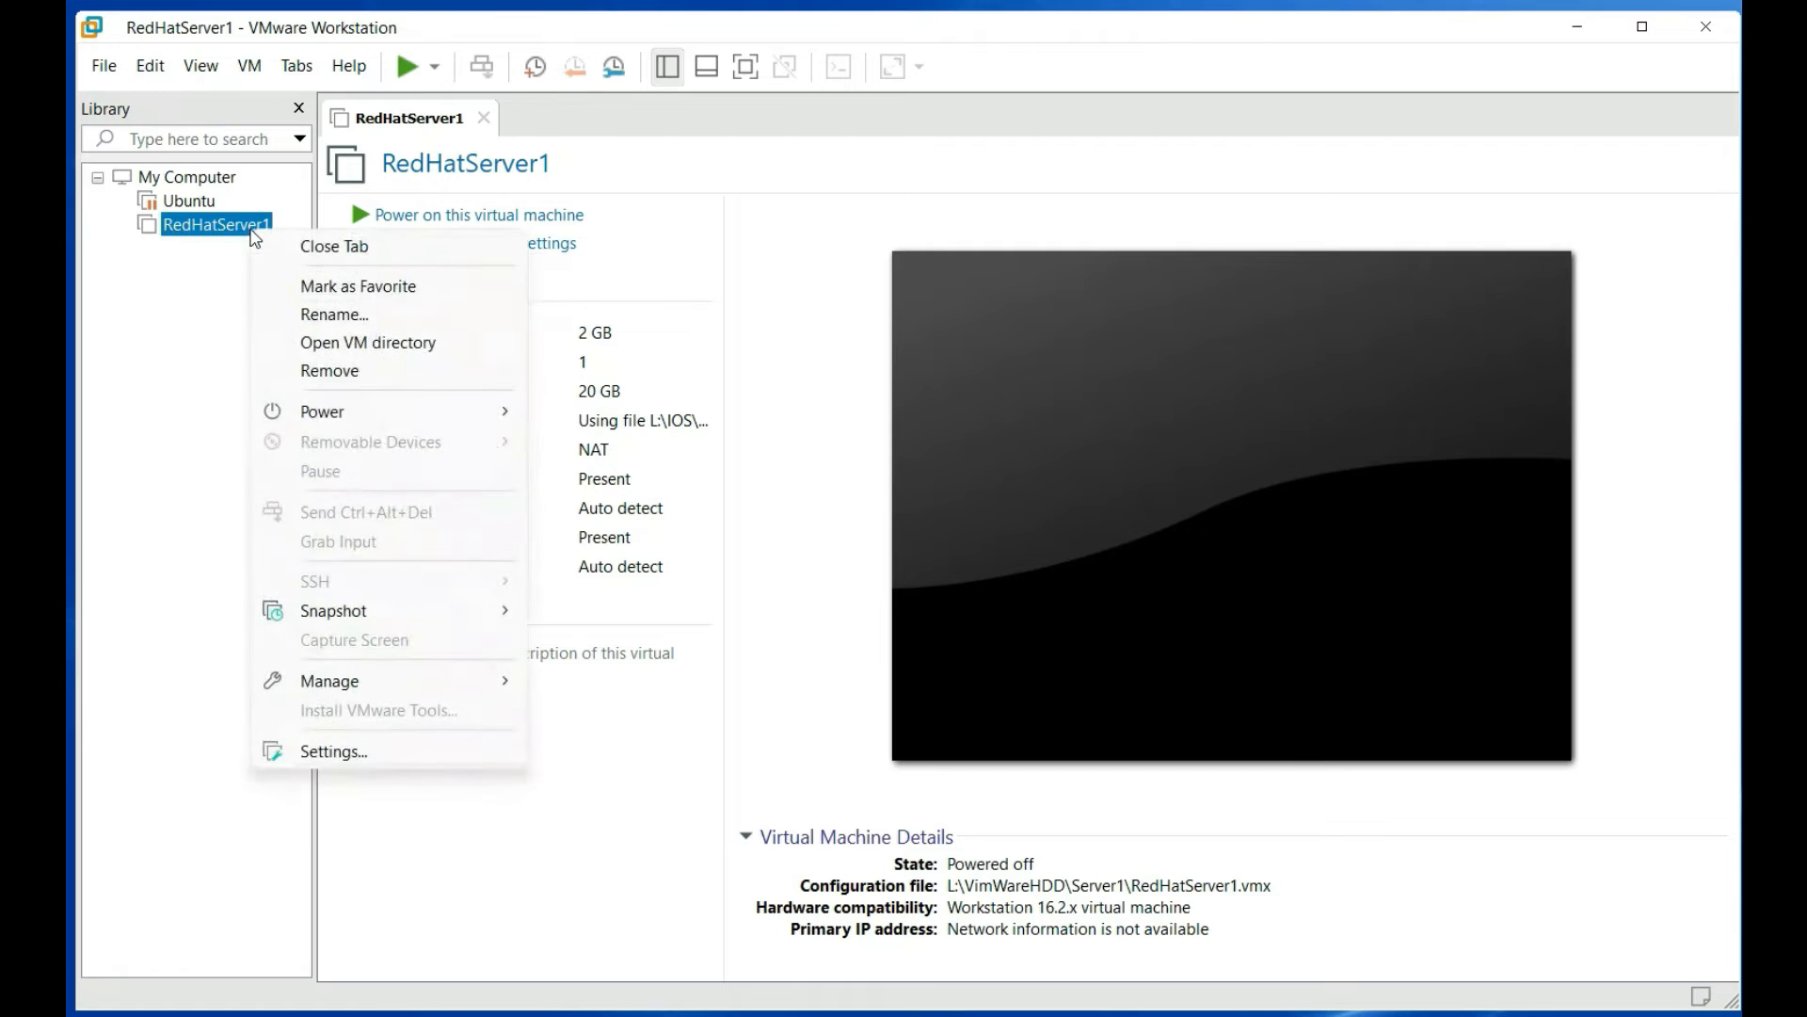
{"action": "mouse_move", "coordinate": [438, 695]}
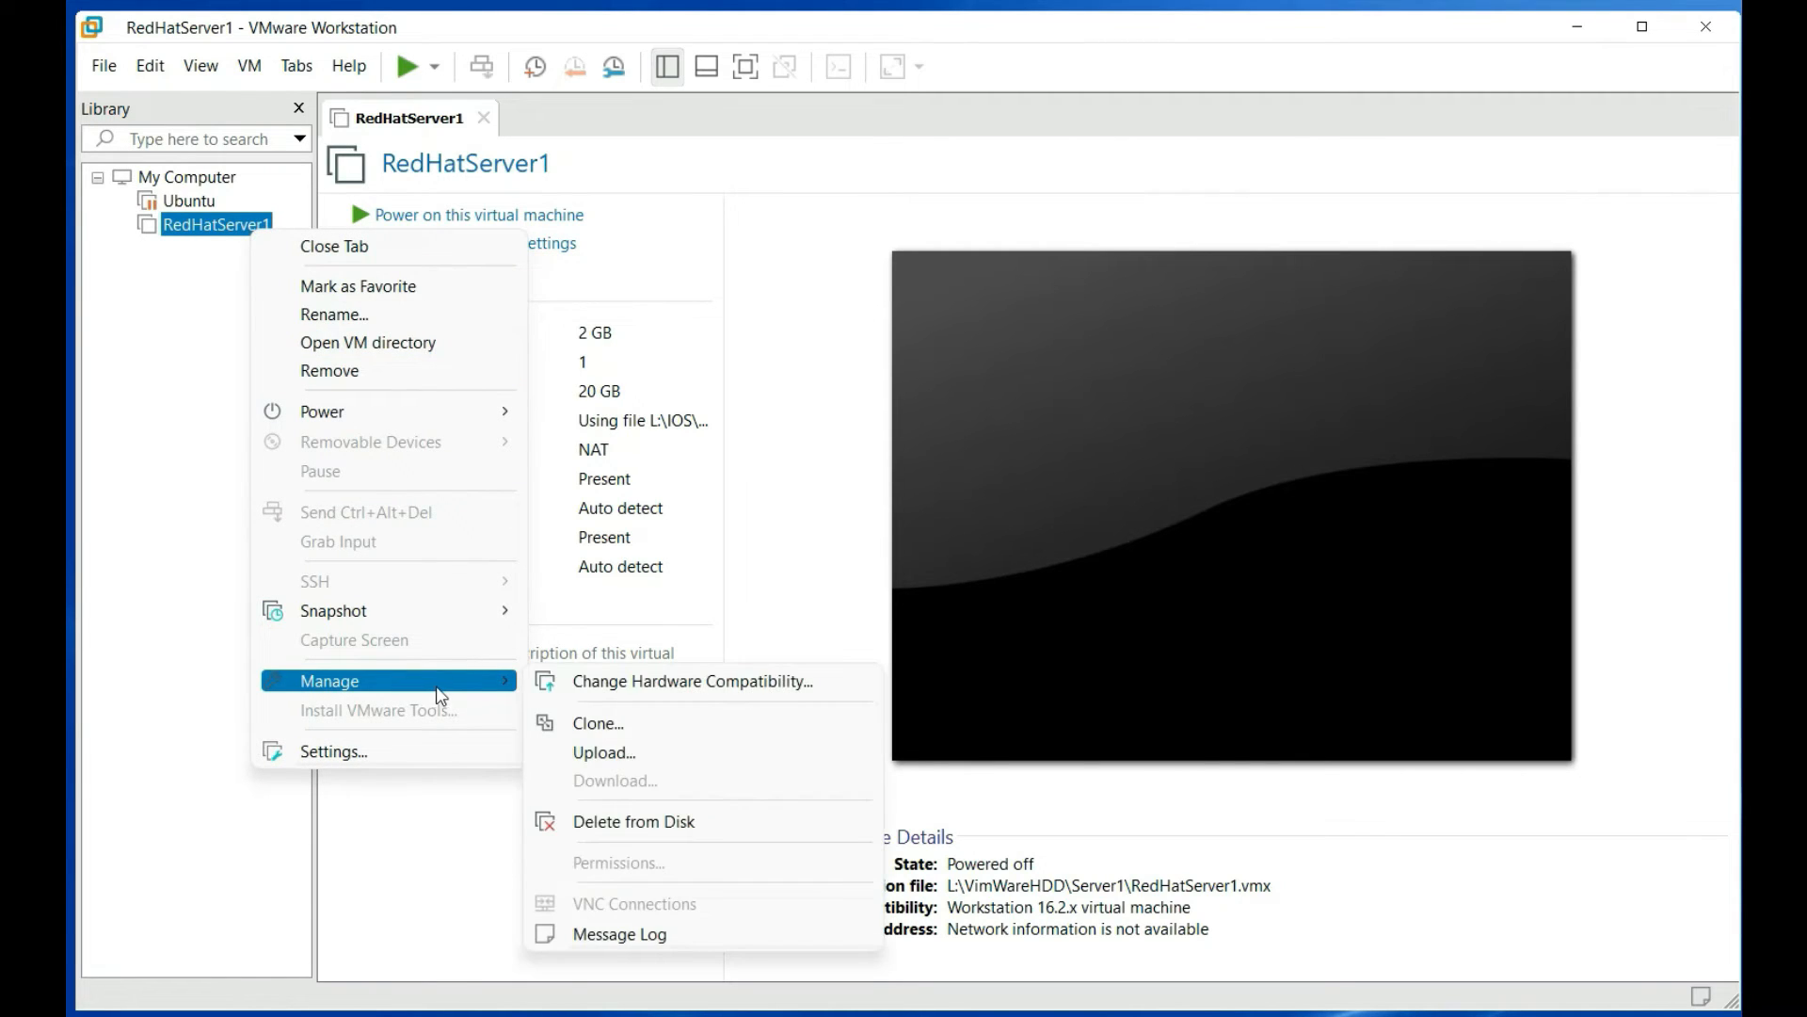
{"action": "left_click", "coordinate": [675, 730]}
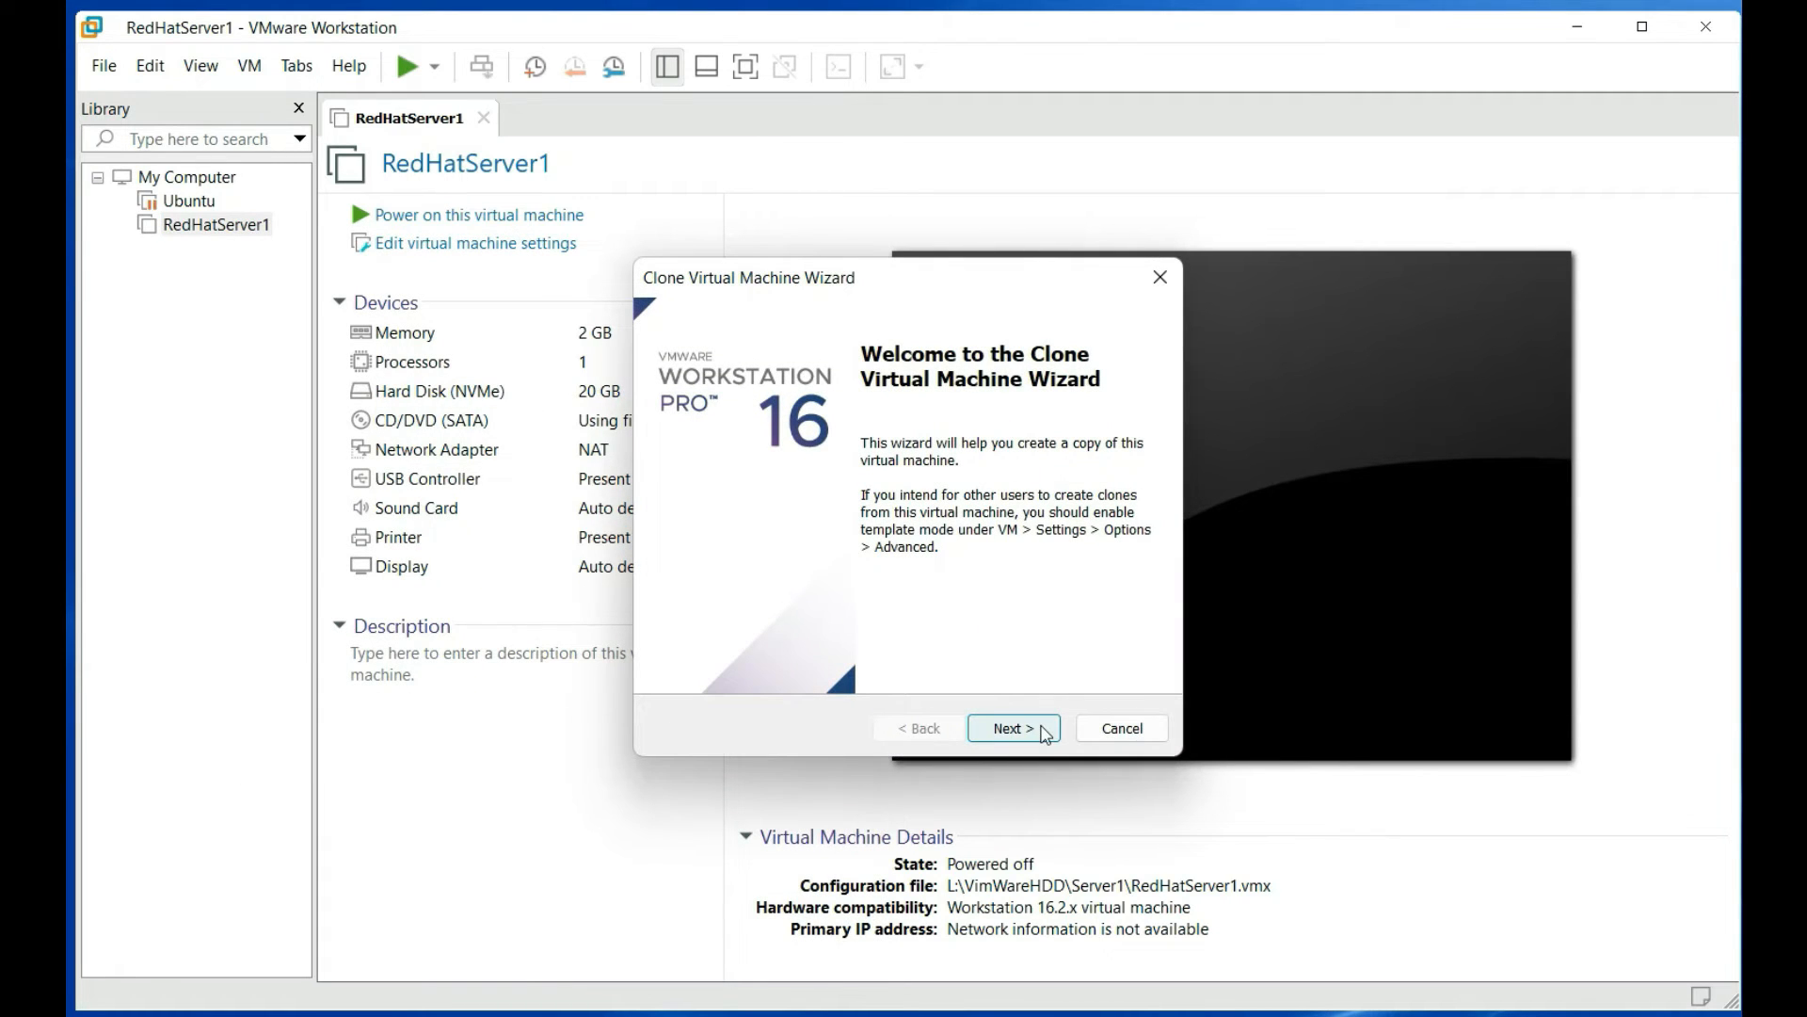
{"action": "left_click", "coordinate": [1045, 735]}
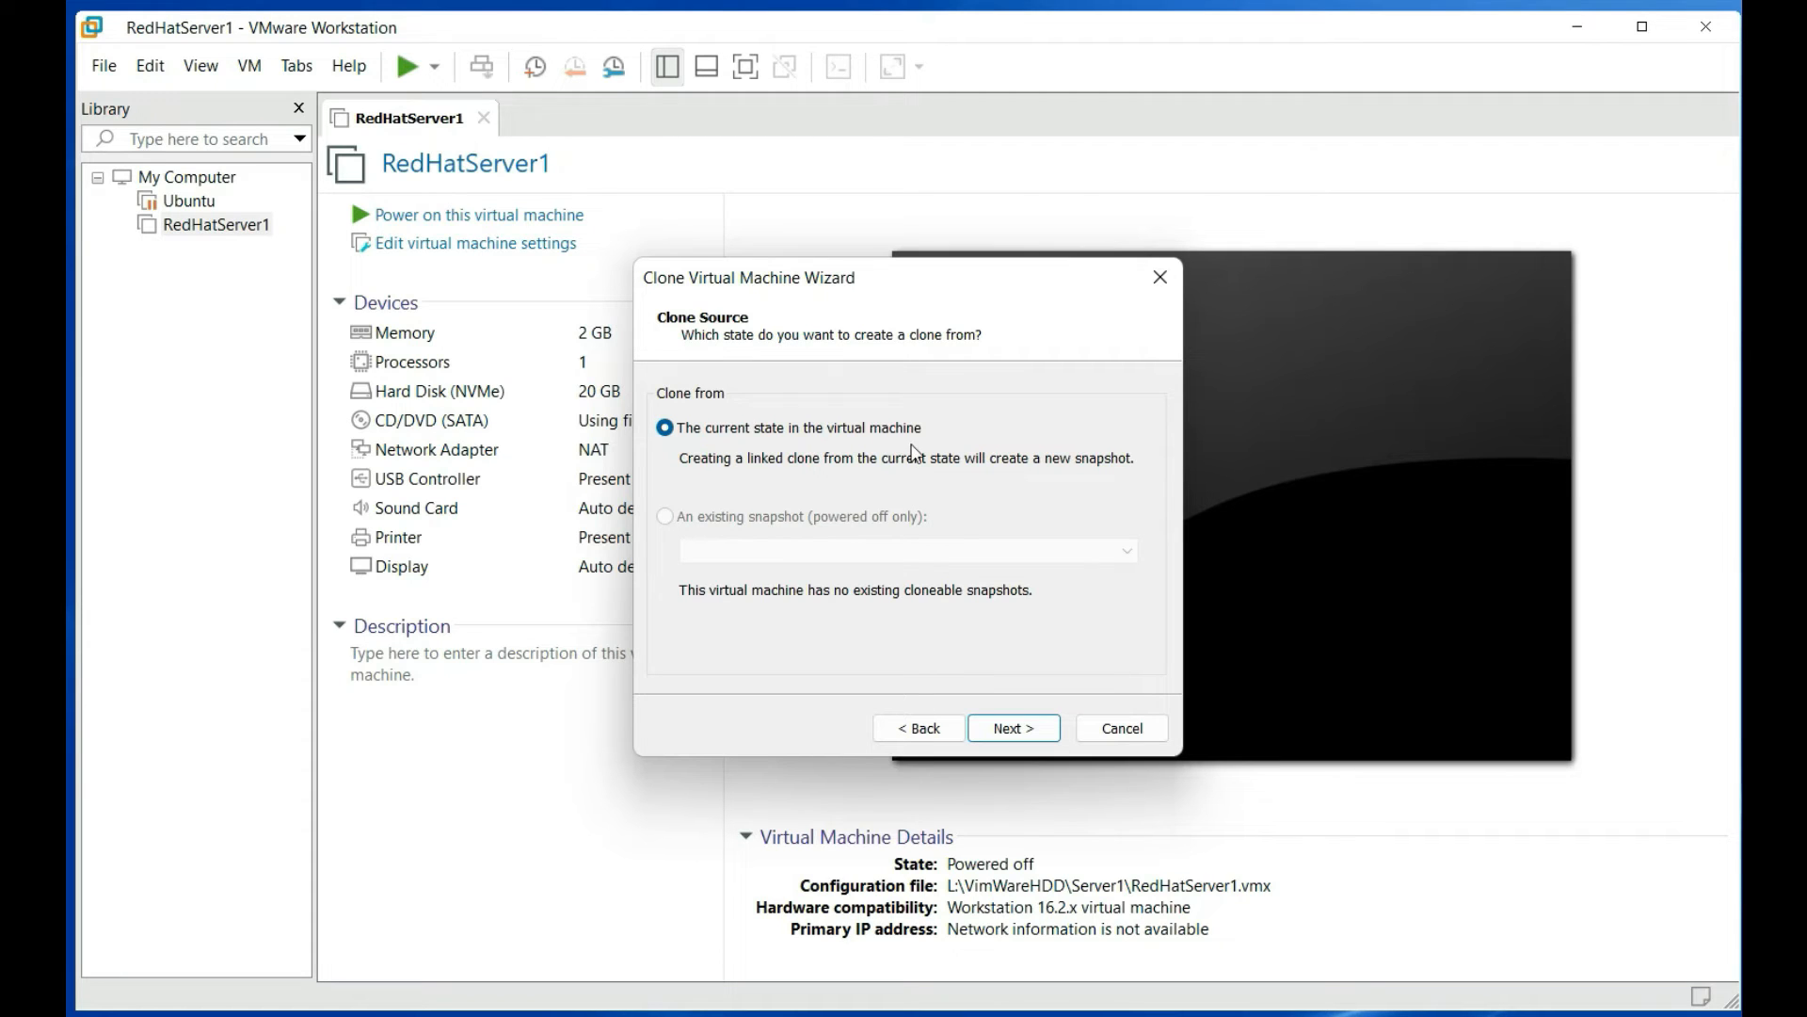
{"action": "left_click", "coordinate": [998, 732]}
{"action": "left_click", "coordinate": [736, 529]}
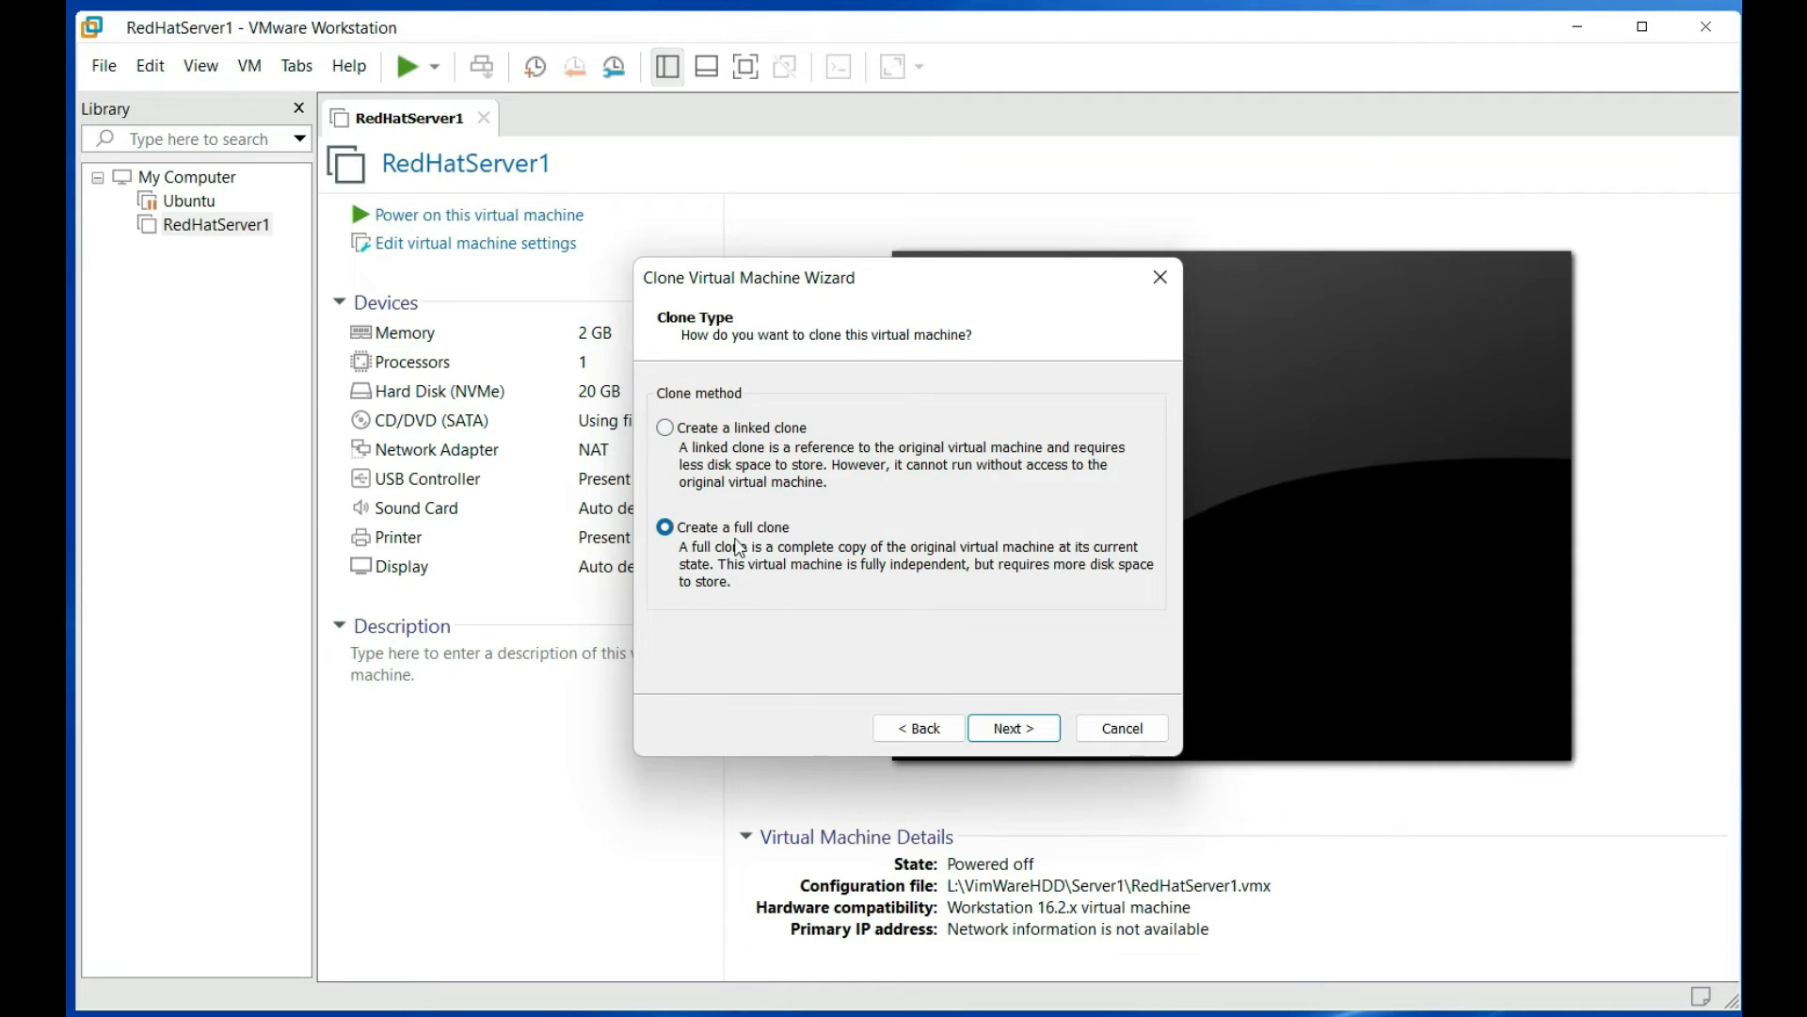
{"action": "left_click", "coordinate": [1009, 741]}
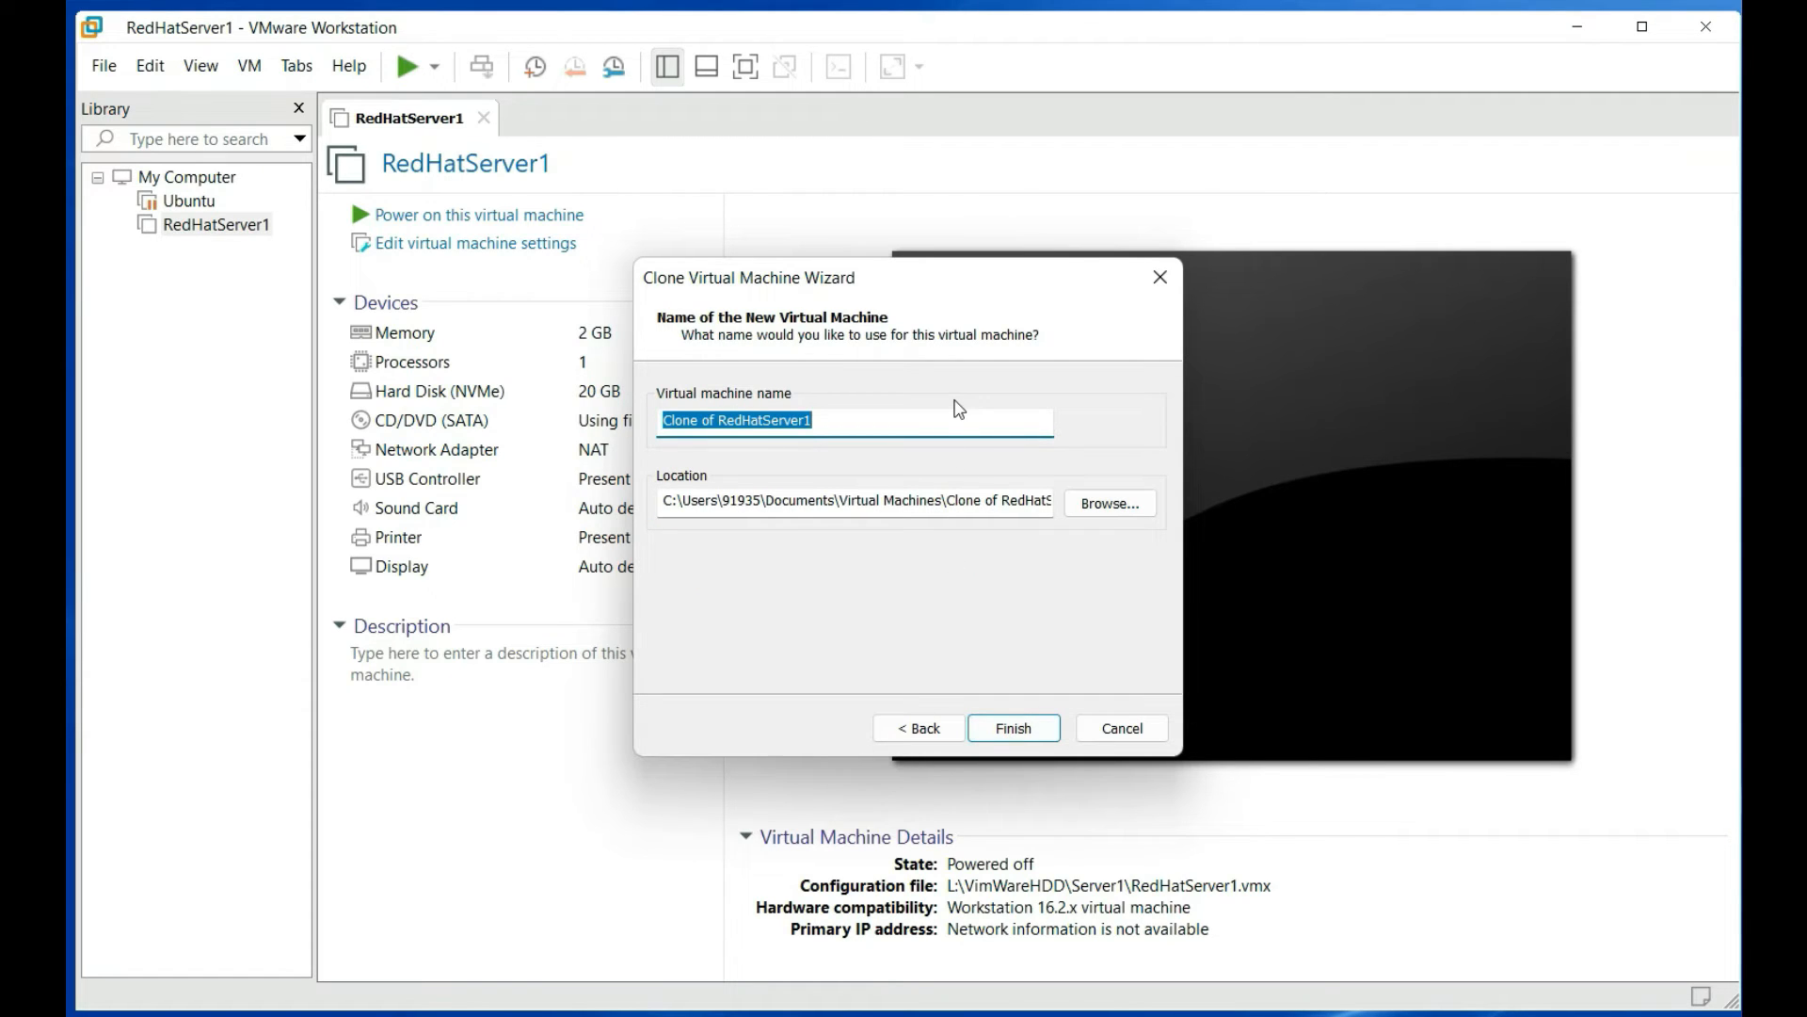
Name the clone RedHatServer2 and store it in L:\VimWareHDD\Server2
{"action": "type", "text": "Re"}
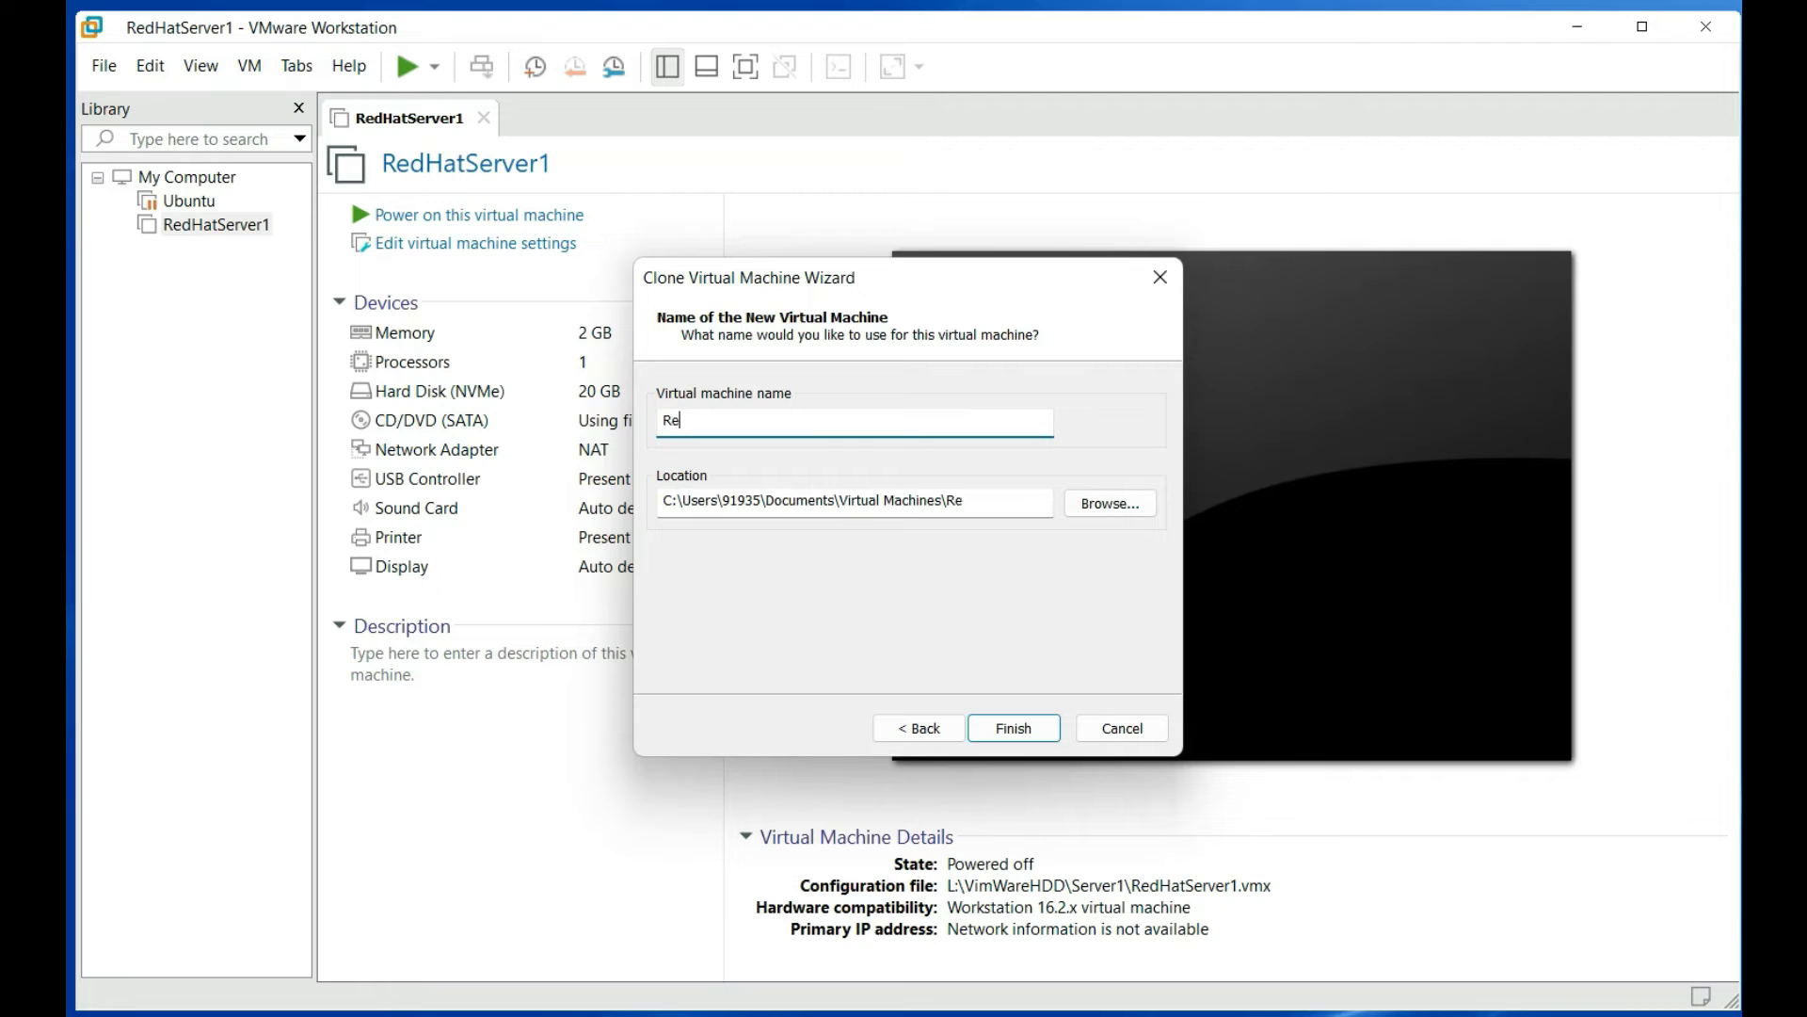
{"action": "type", "text": "dHatServer2"}
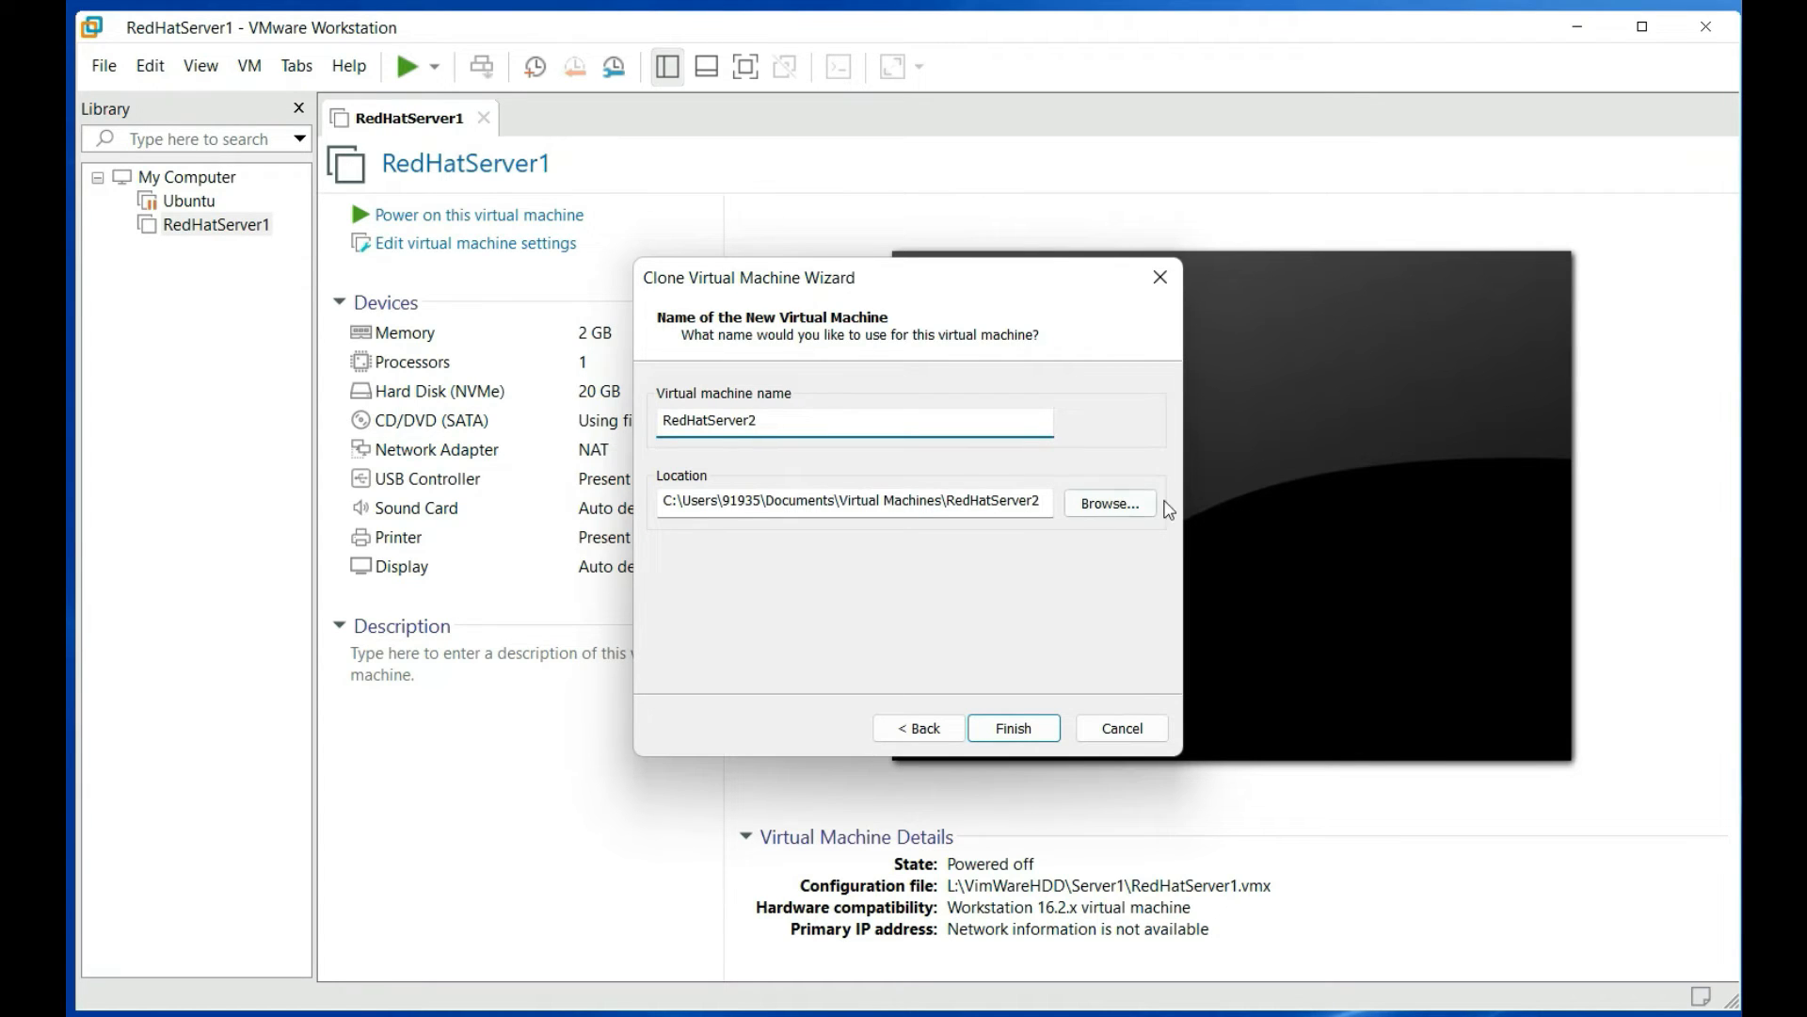
{"action": "left_click", "coordinate": [1133, 505]}
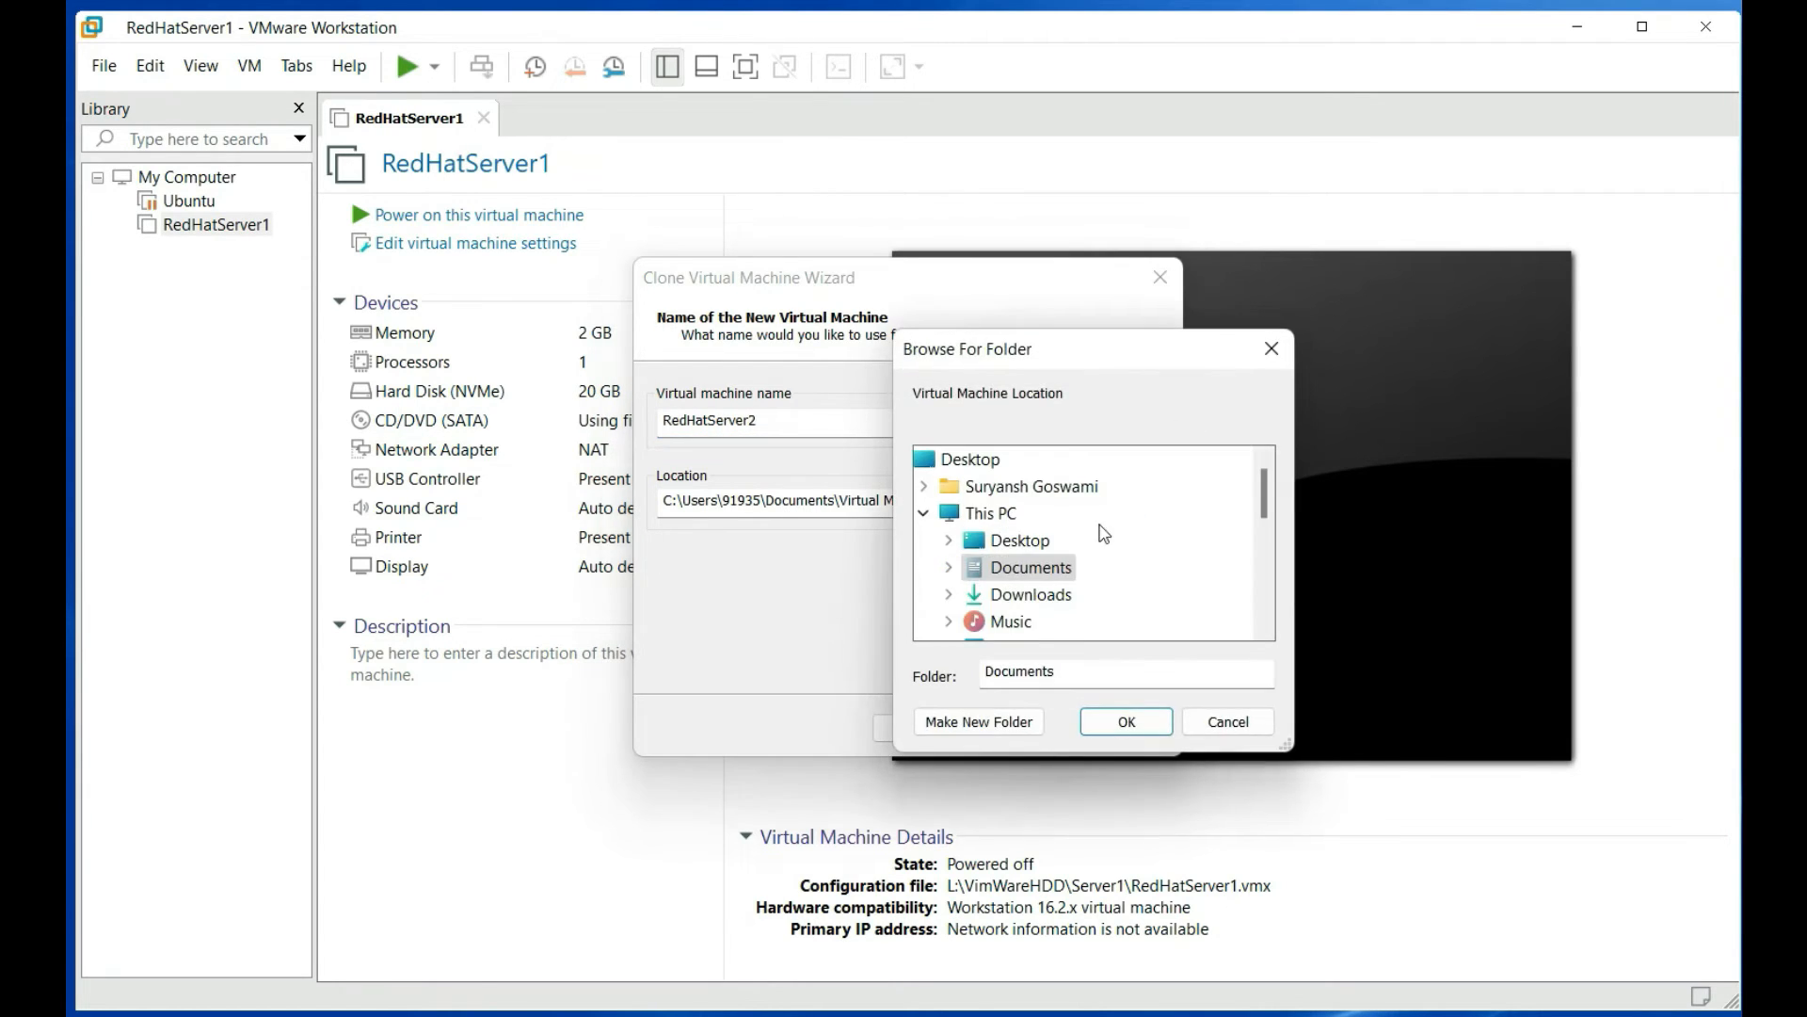
{"action": "scroll", "coordinate": [1092, 550], "scroll_direction": "down", "scroll_amount": 4}
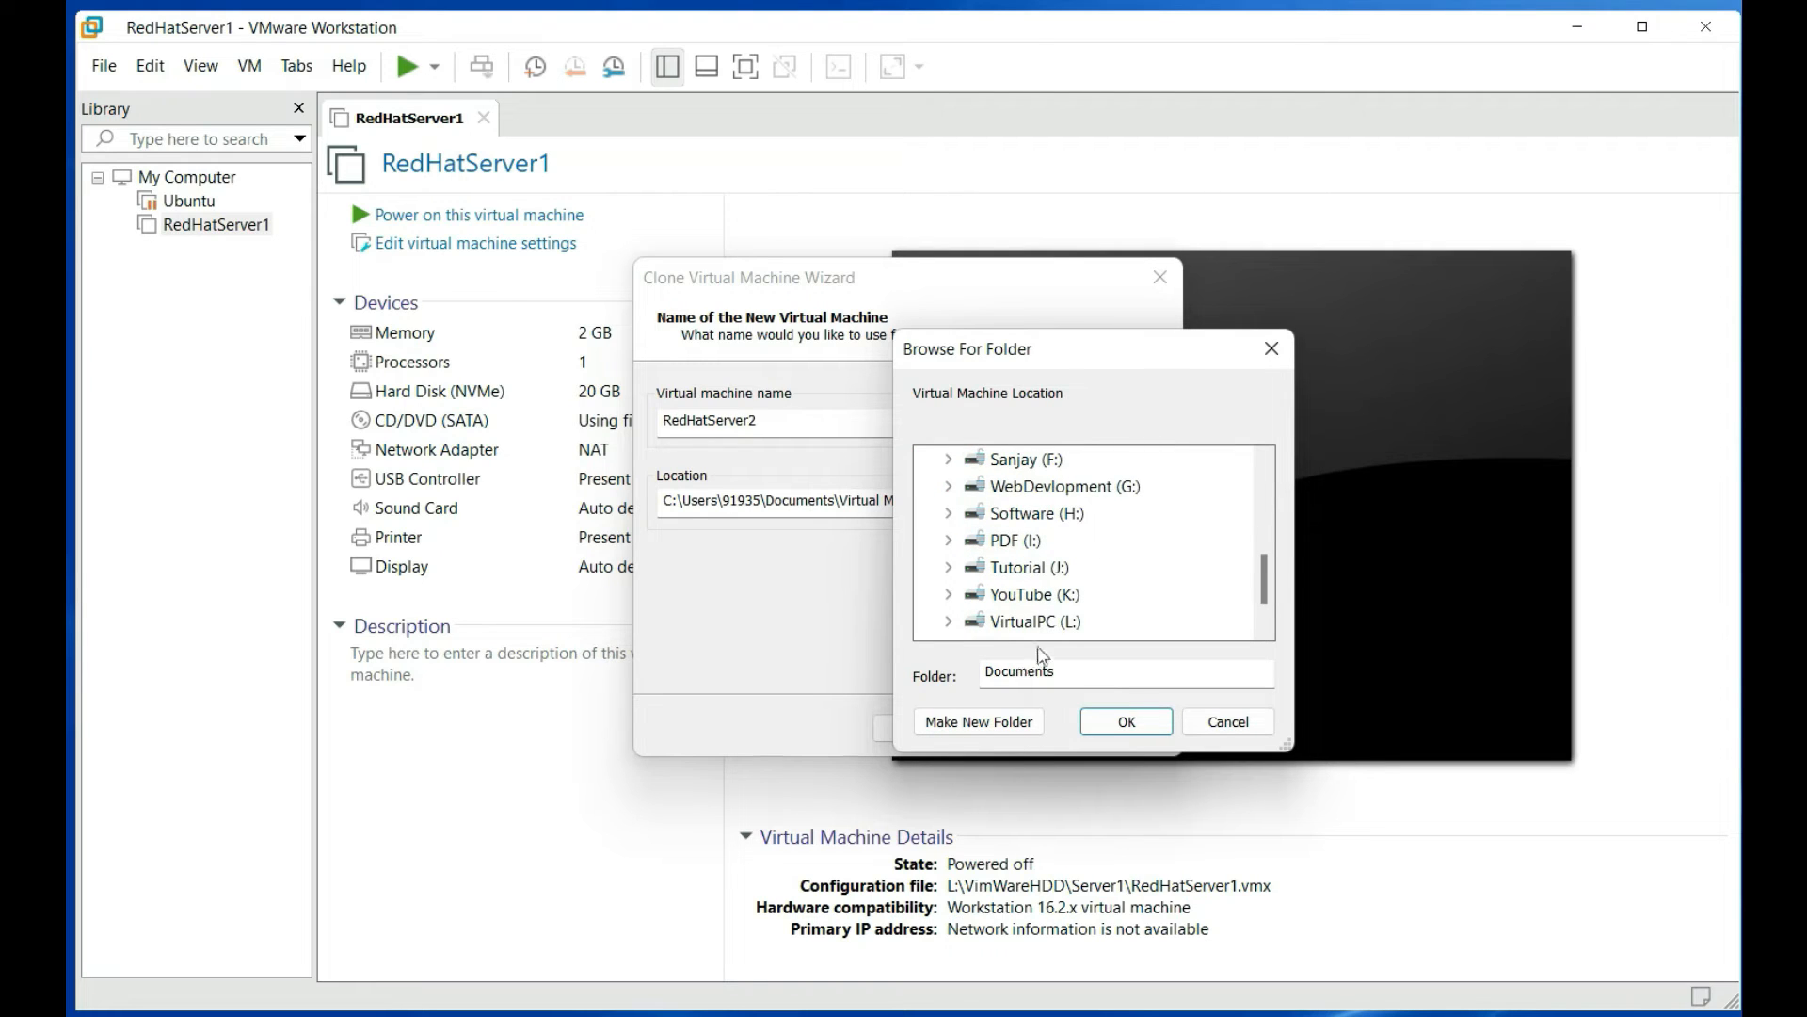
{"action": "left_click", "coordinate": [948, 621]}
{"action": "scroll", "coordinate": [1098, 579], "scroll_direction": "down", "scroll_amount": 1}
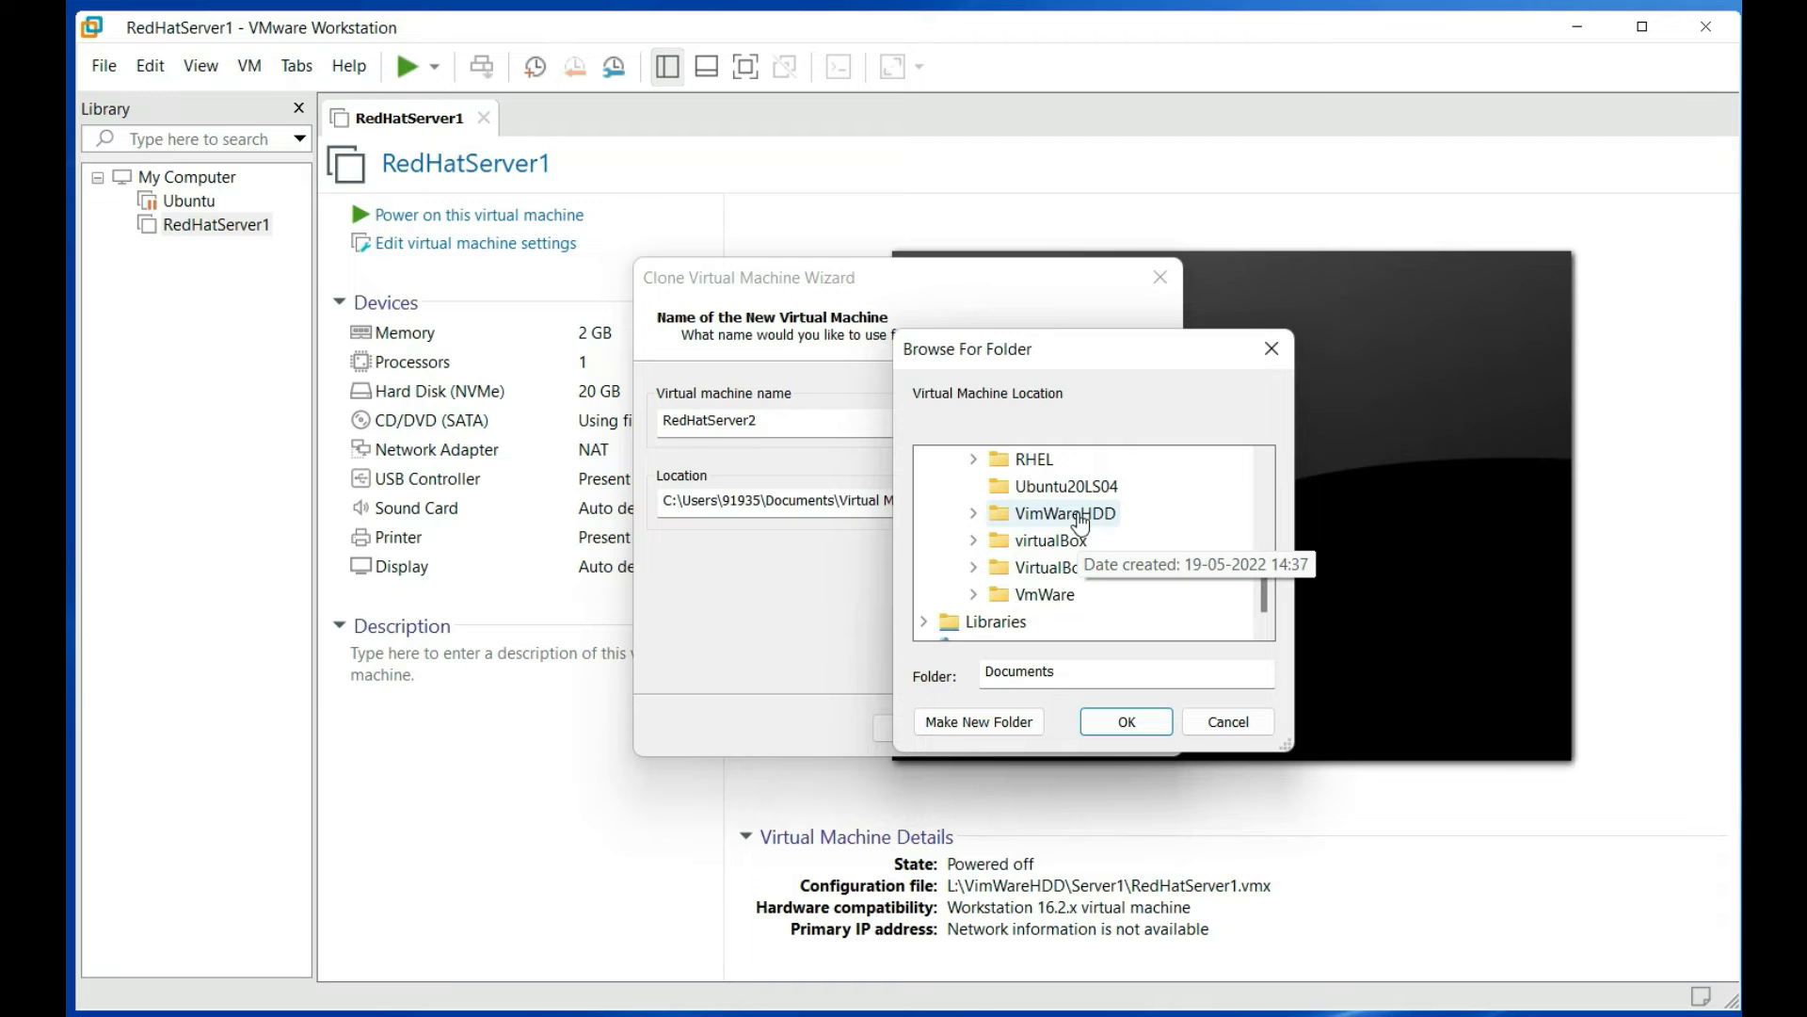
{"action": "left_click", "coordinate": [975, 515]}
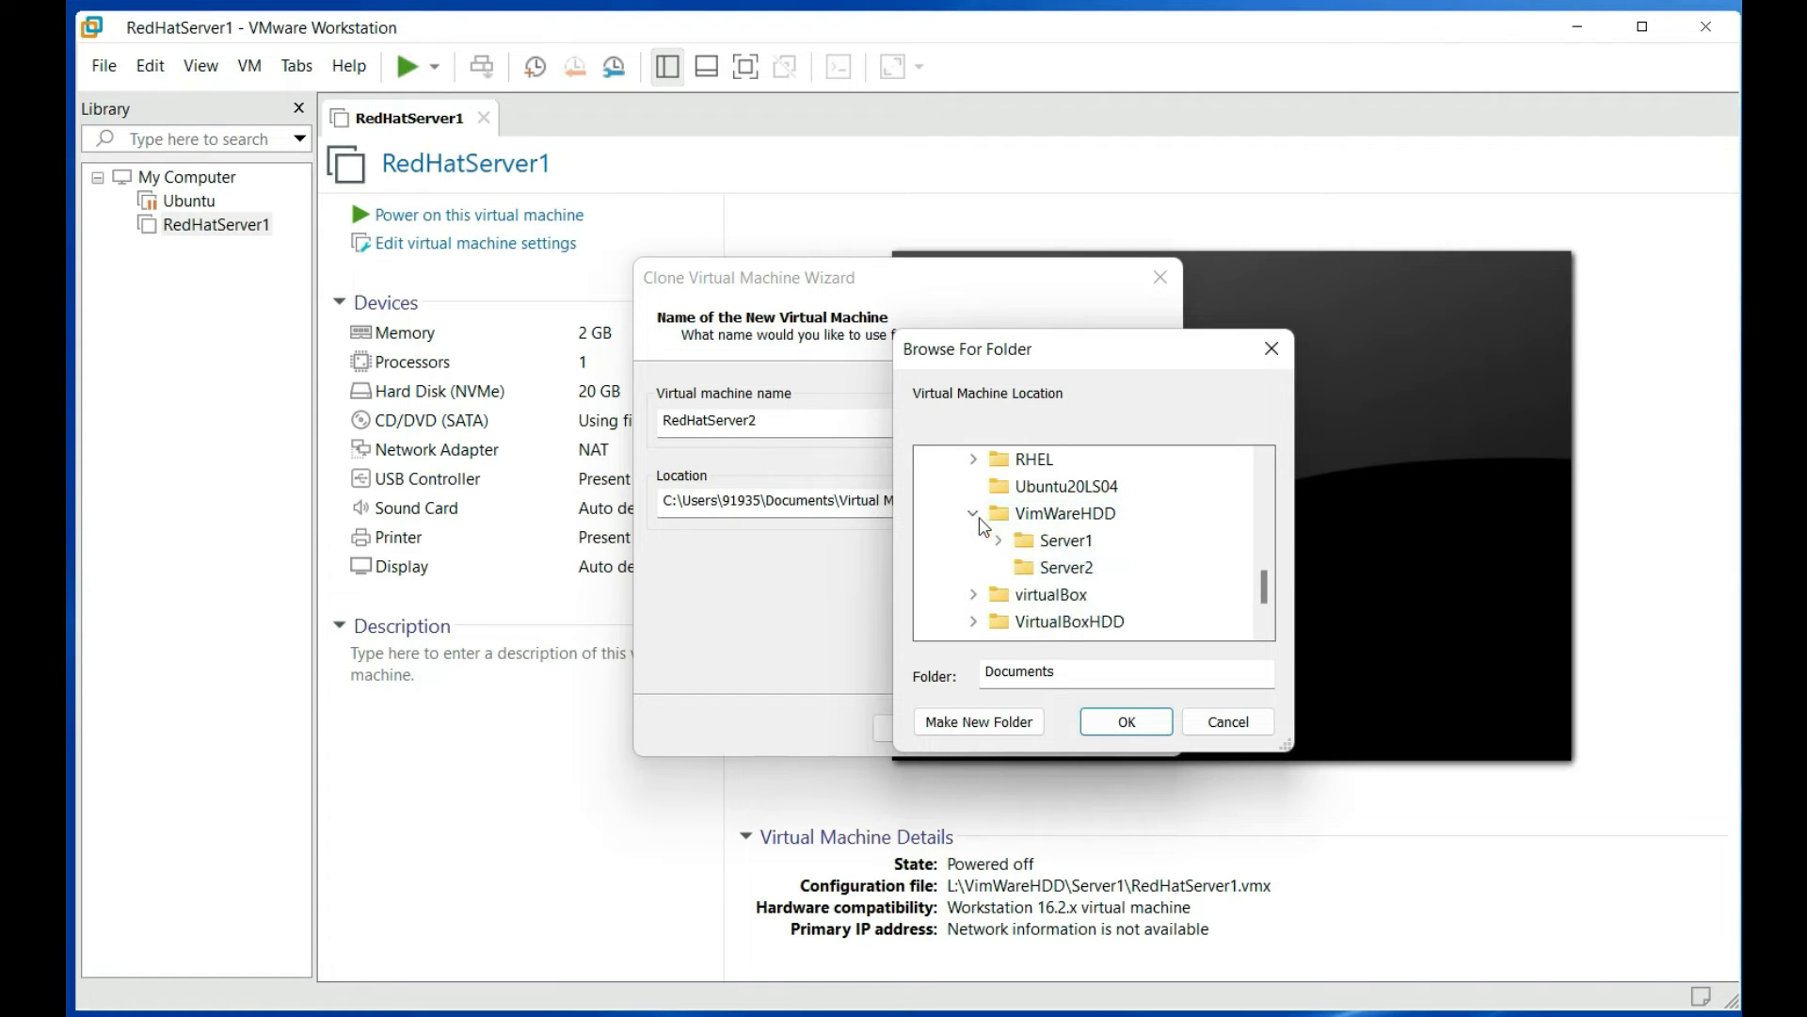
{"action": "left_click", "coordinate": [1063, 567]}
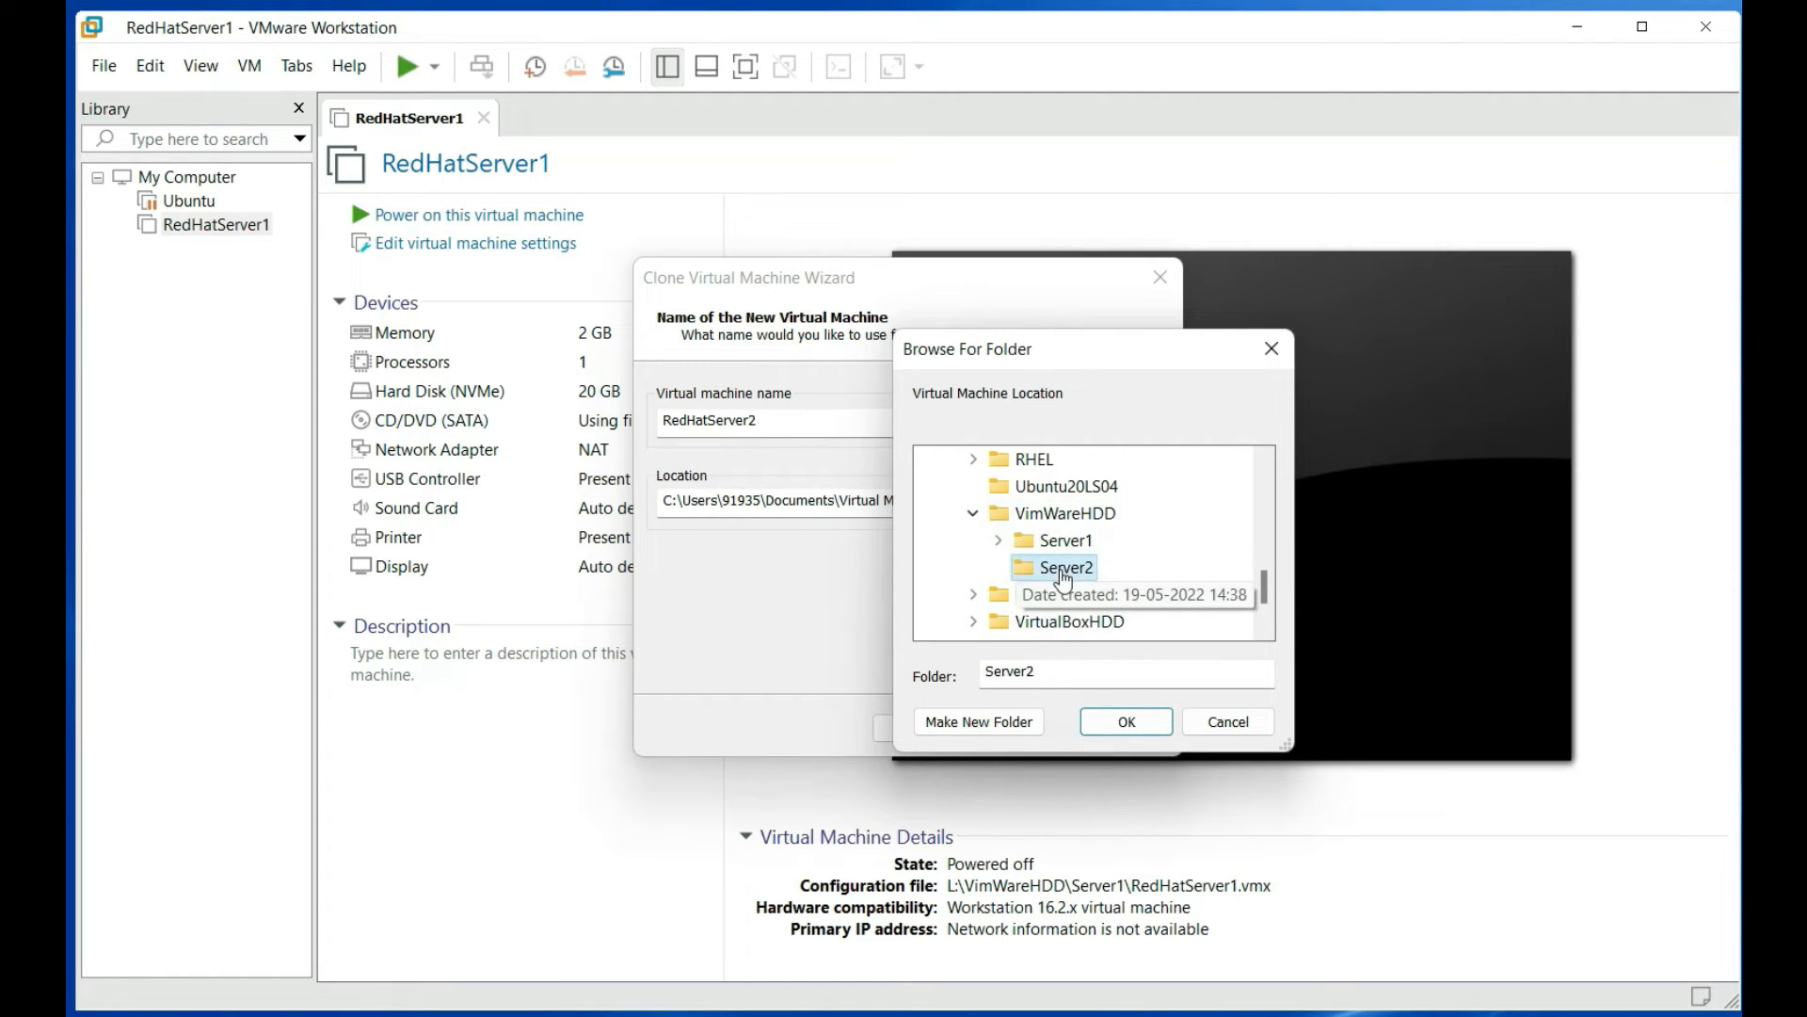
{"action": "left_click", "coordinate": [1130, 722]}
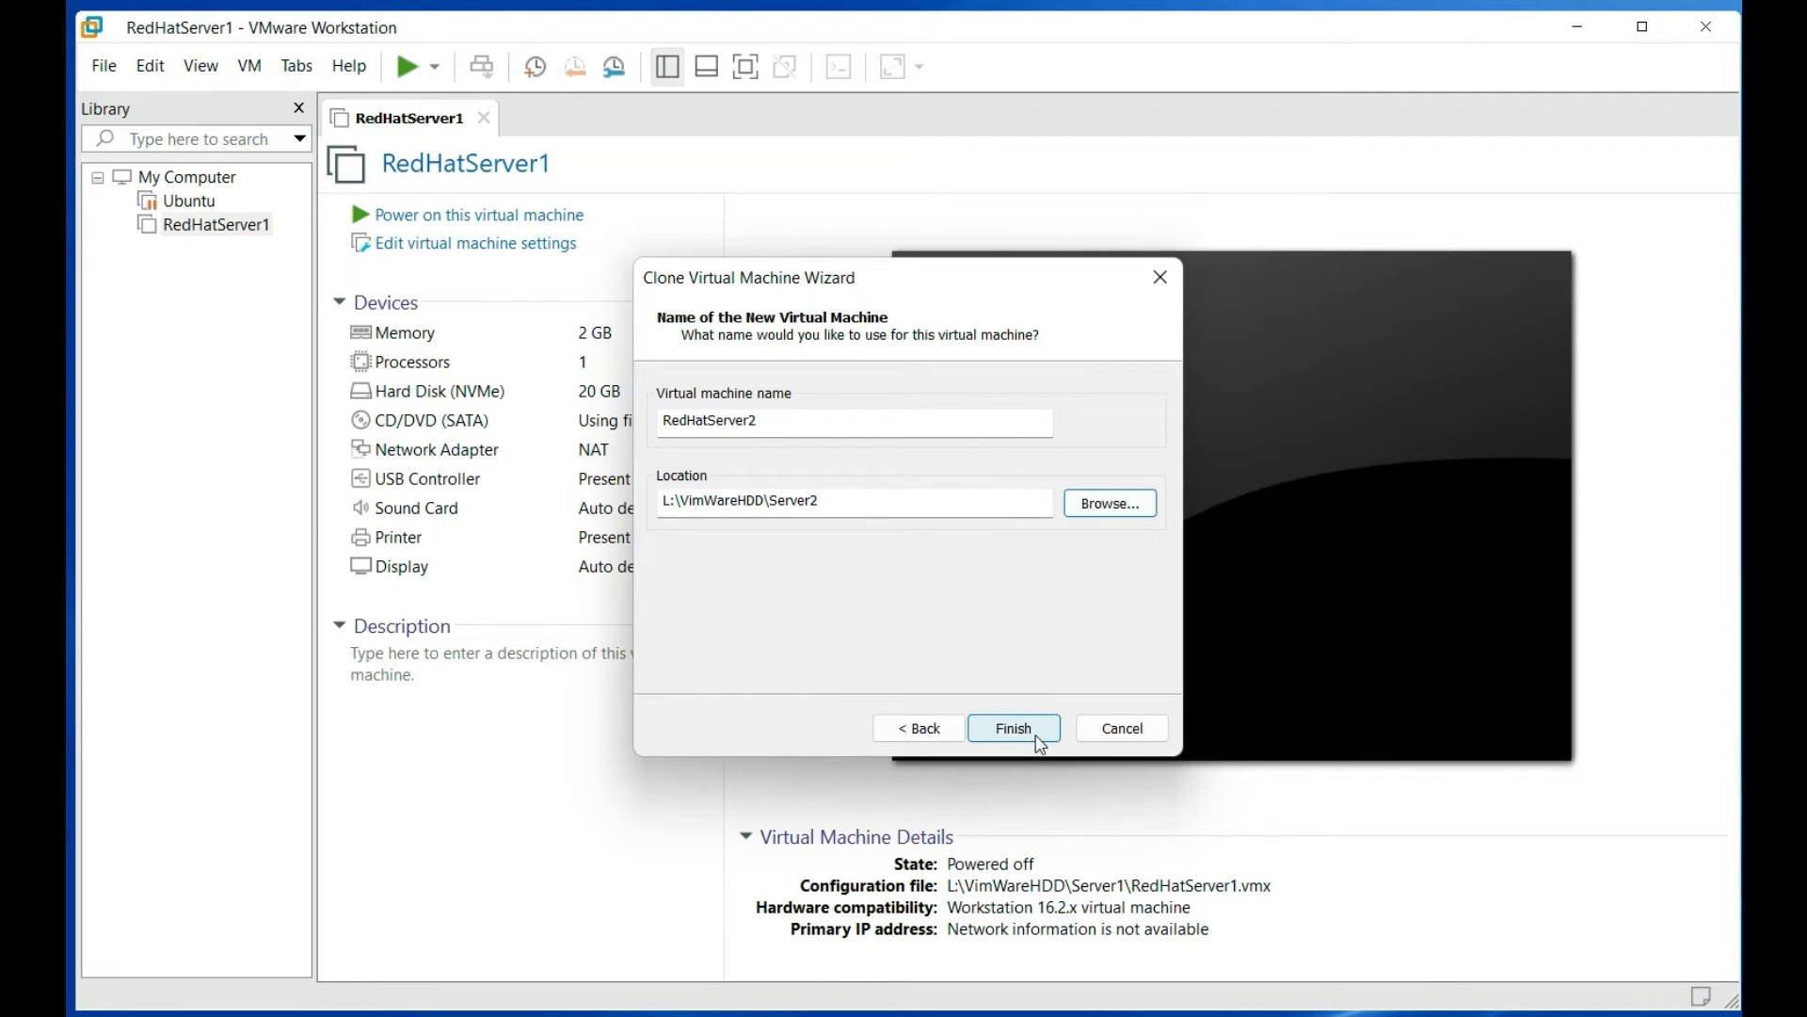
Finish the wizard to create the full clone RedHatServer2
{"action": "left_click", "coordinate": [1014, 728]}
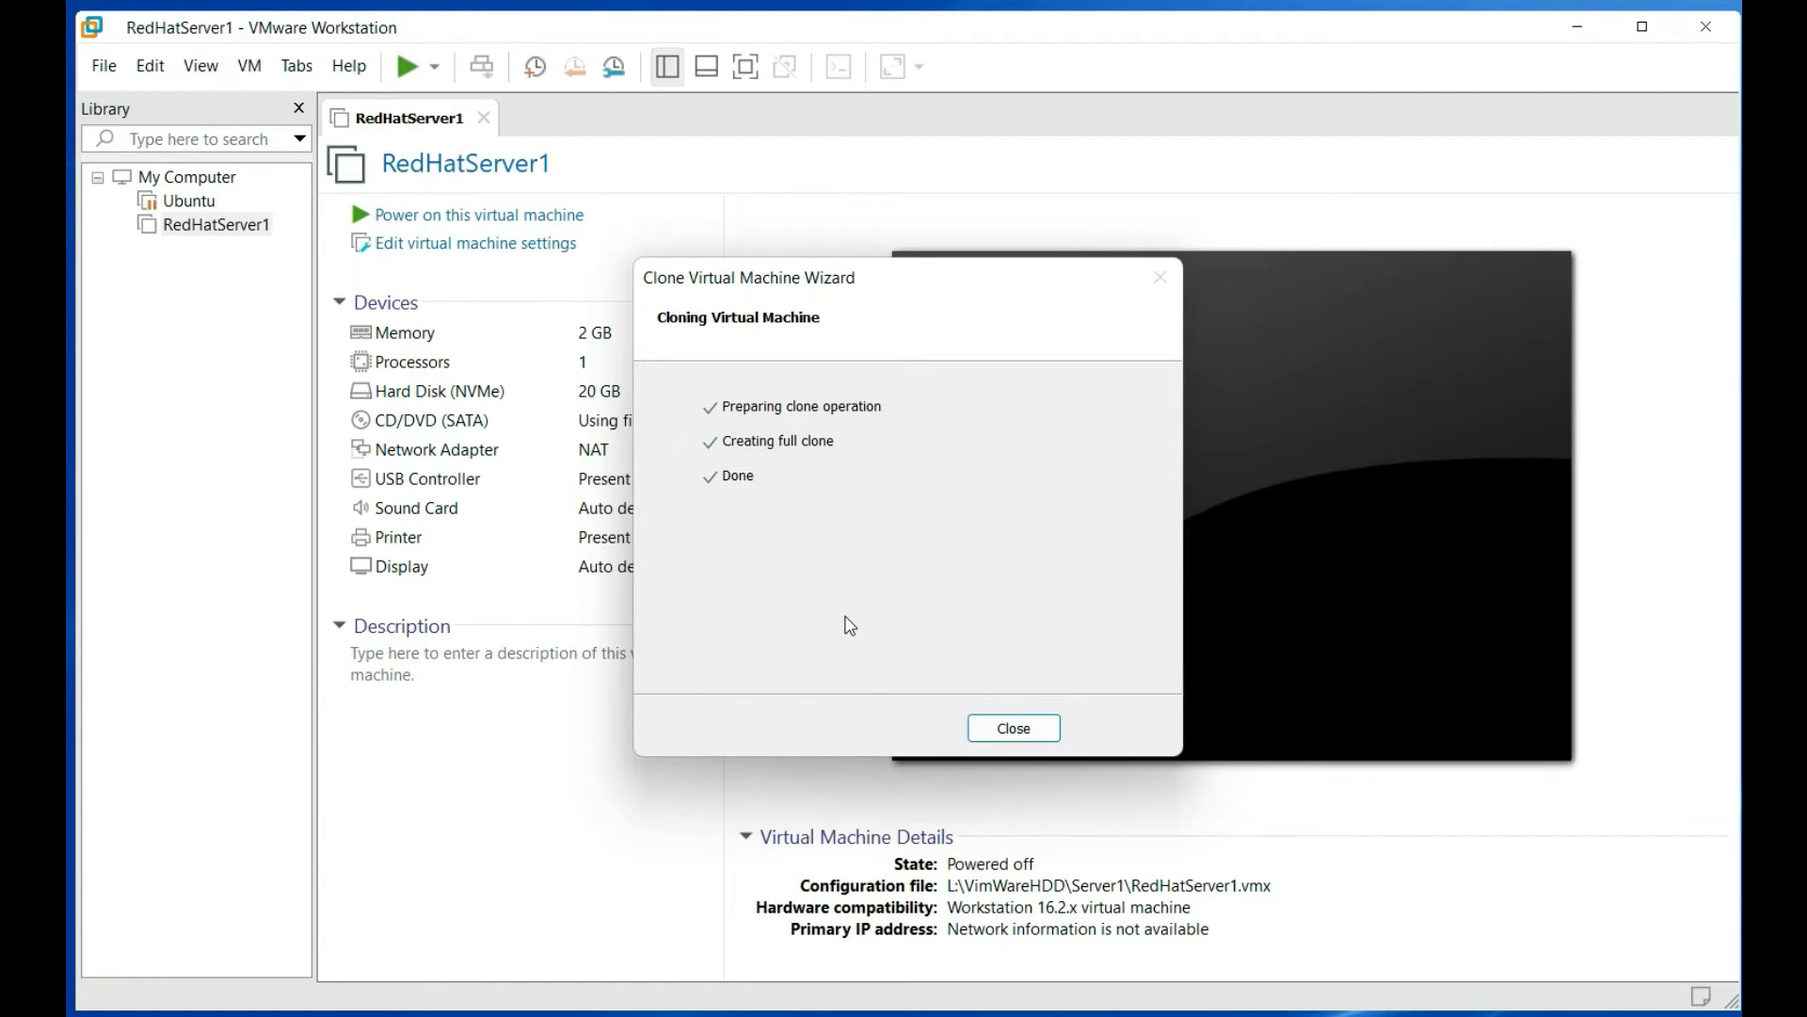
Close the clone wizard and get past GNOME setup's welcome, privacy and online accounts pages
{"action": "left_click", "coordinate": [1014, 729]}
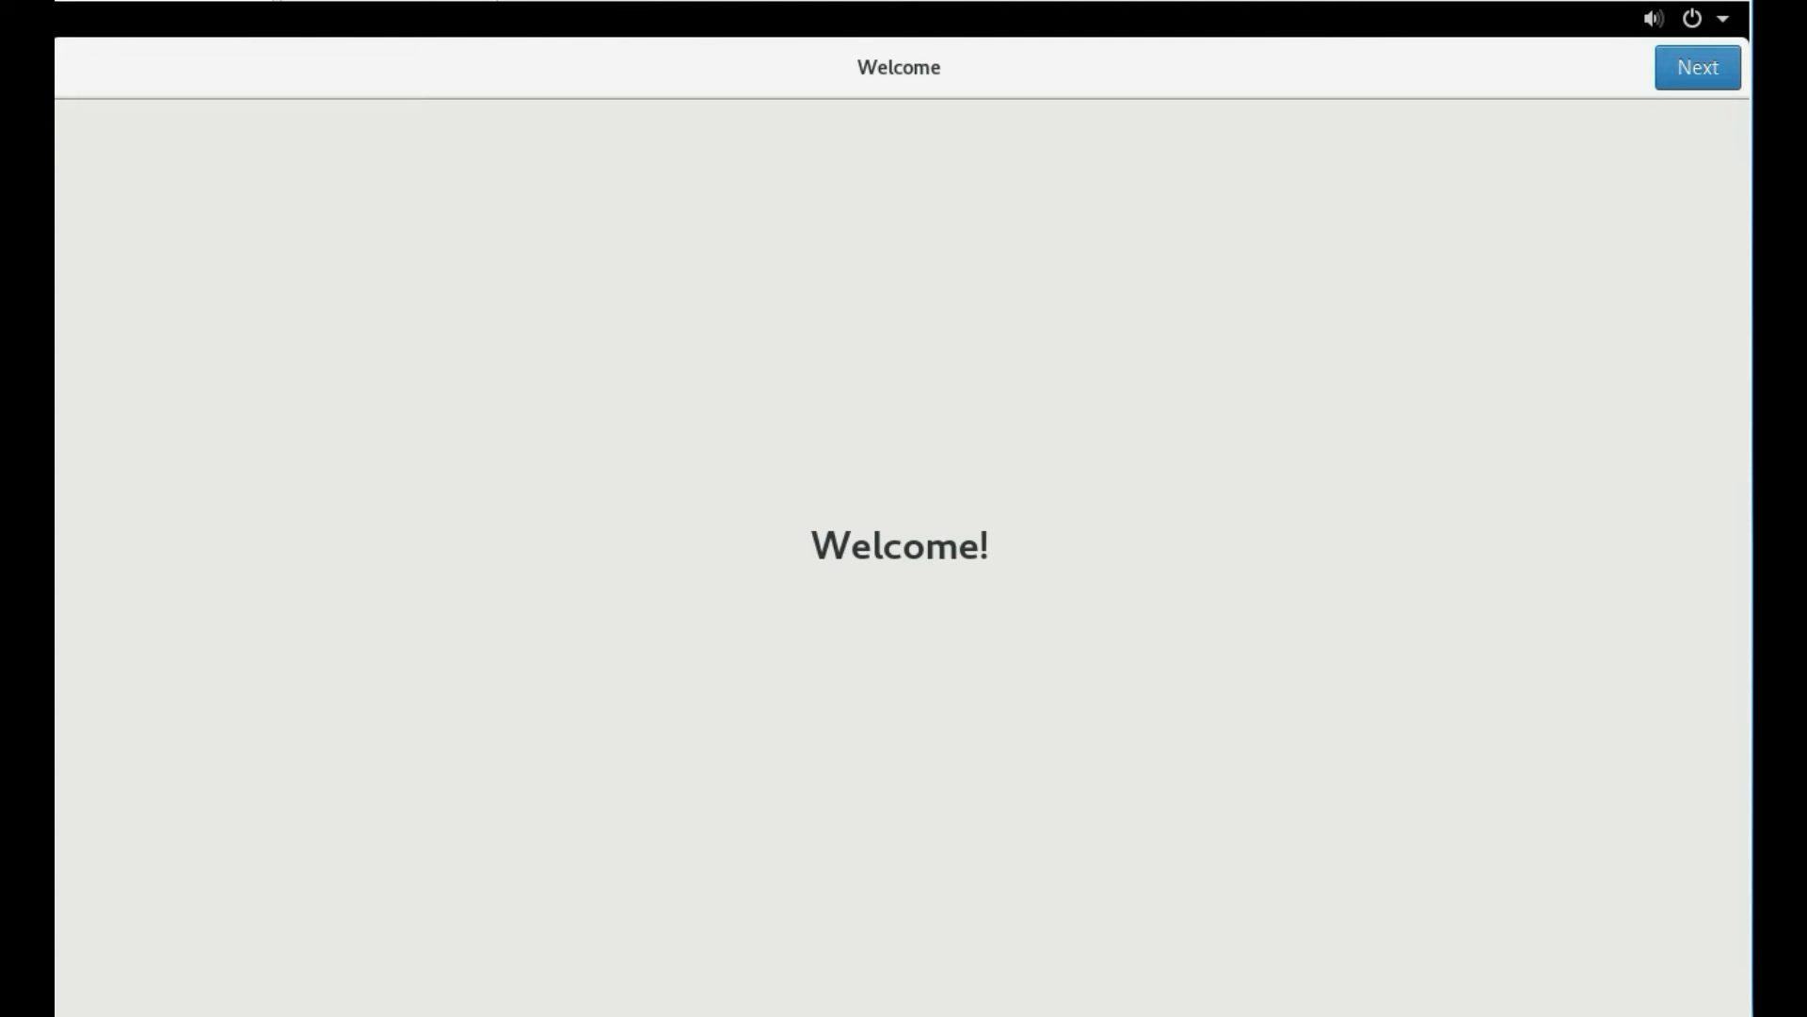
{"action": "left_click", "coordinate": [1665, 81]}
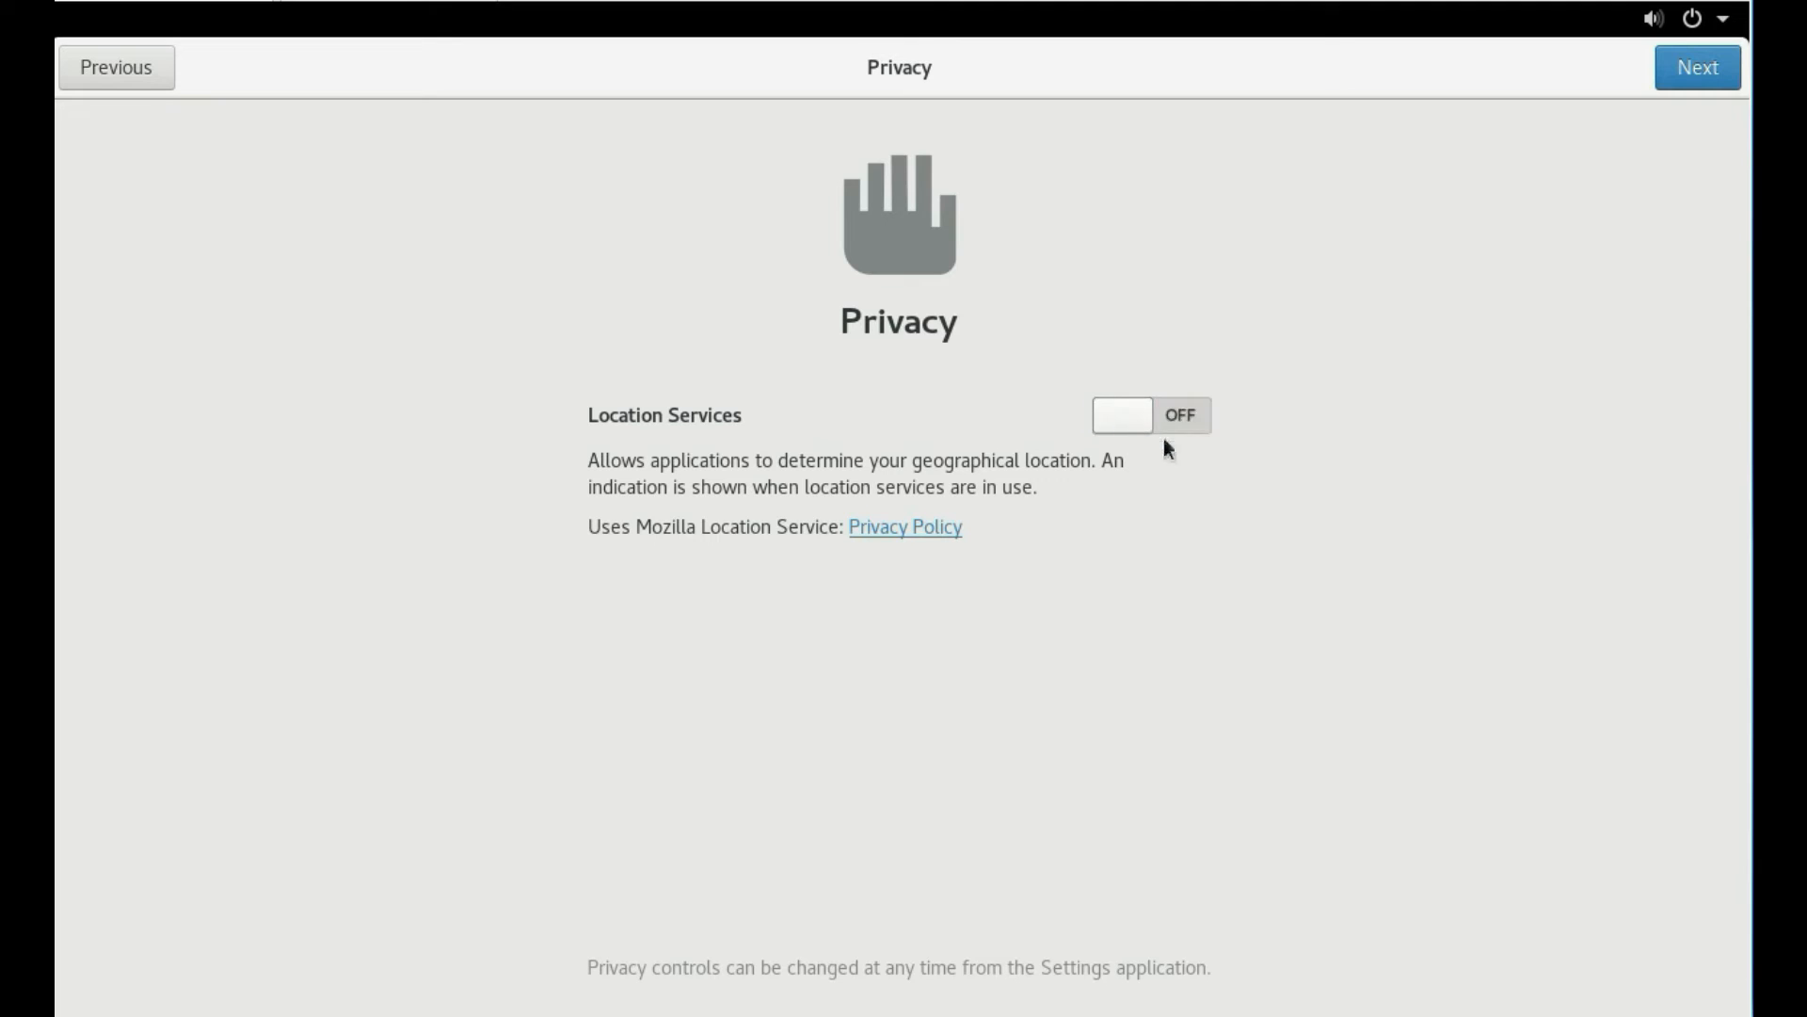
{"action": "left_click", "coordinate": [1685, 78]}
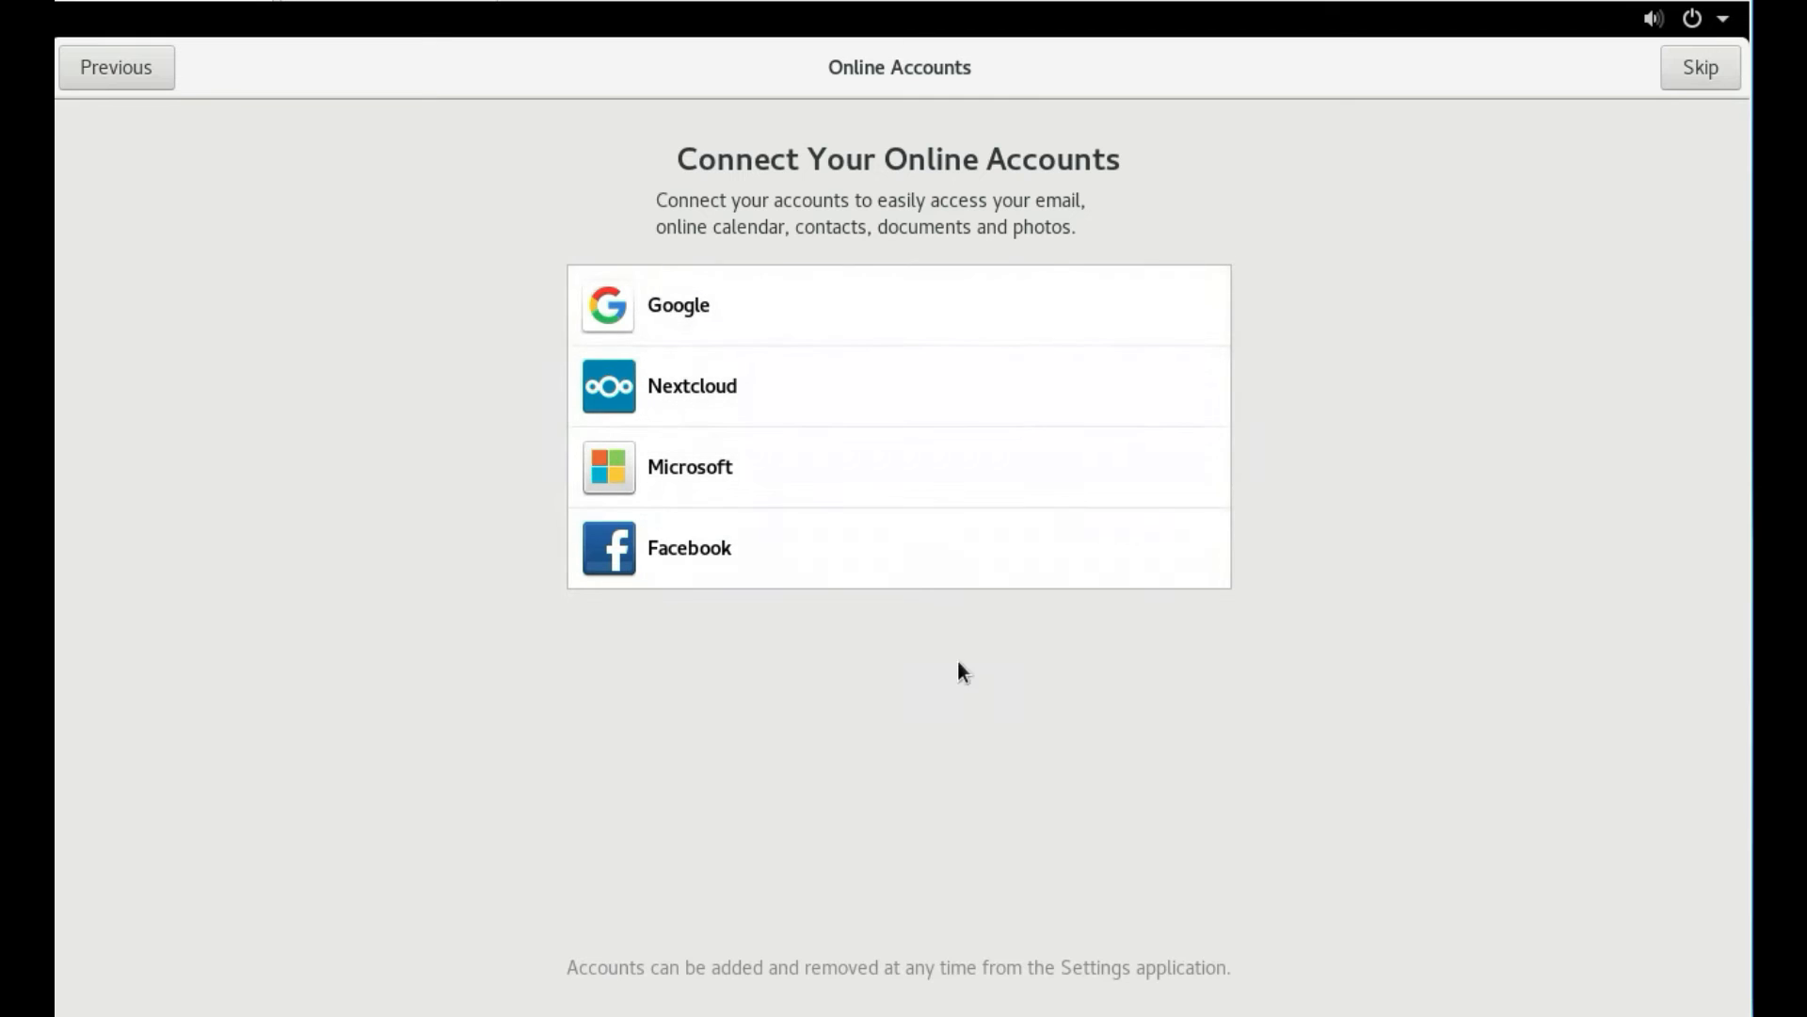
{"action": "left_click", "coordinate": [1687, 76]}
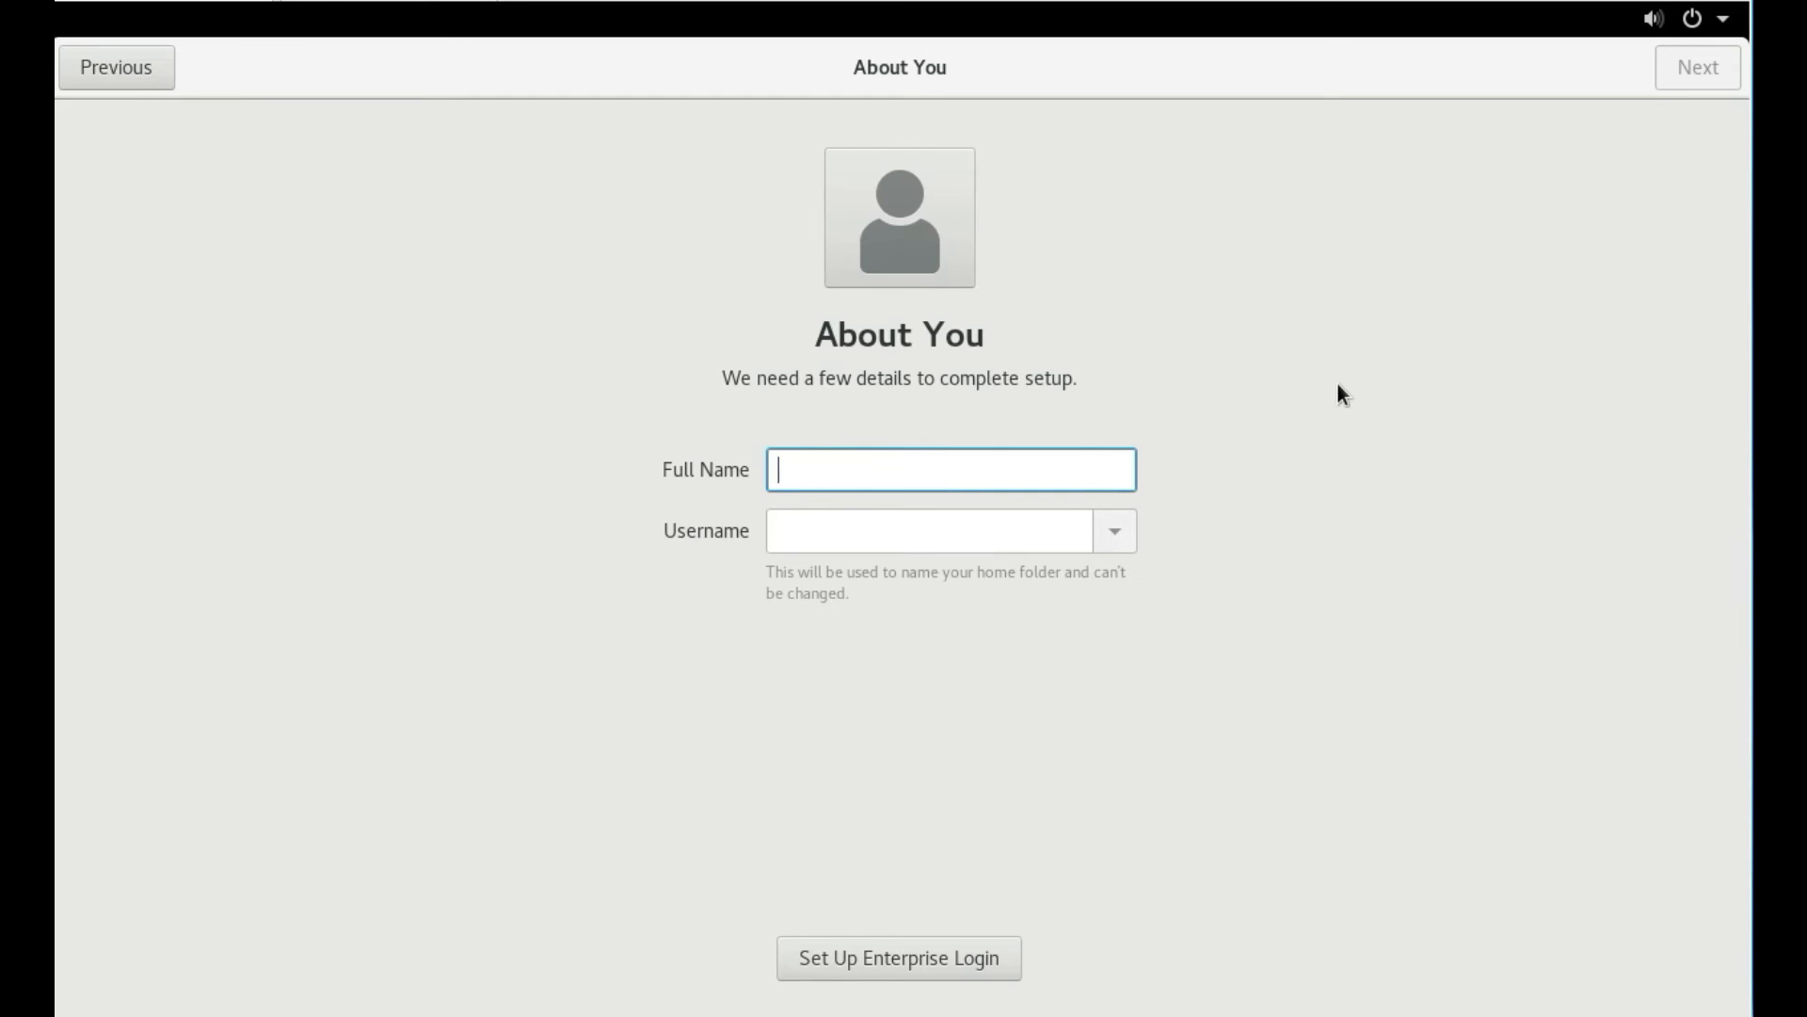
Create the user account with a full name and password, then start using the desktop
{"action": "type", "text": "Com"}
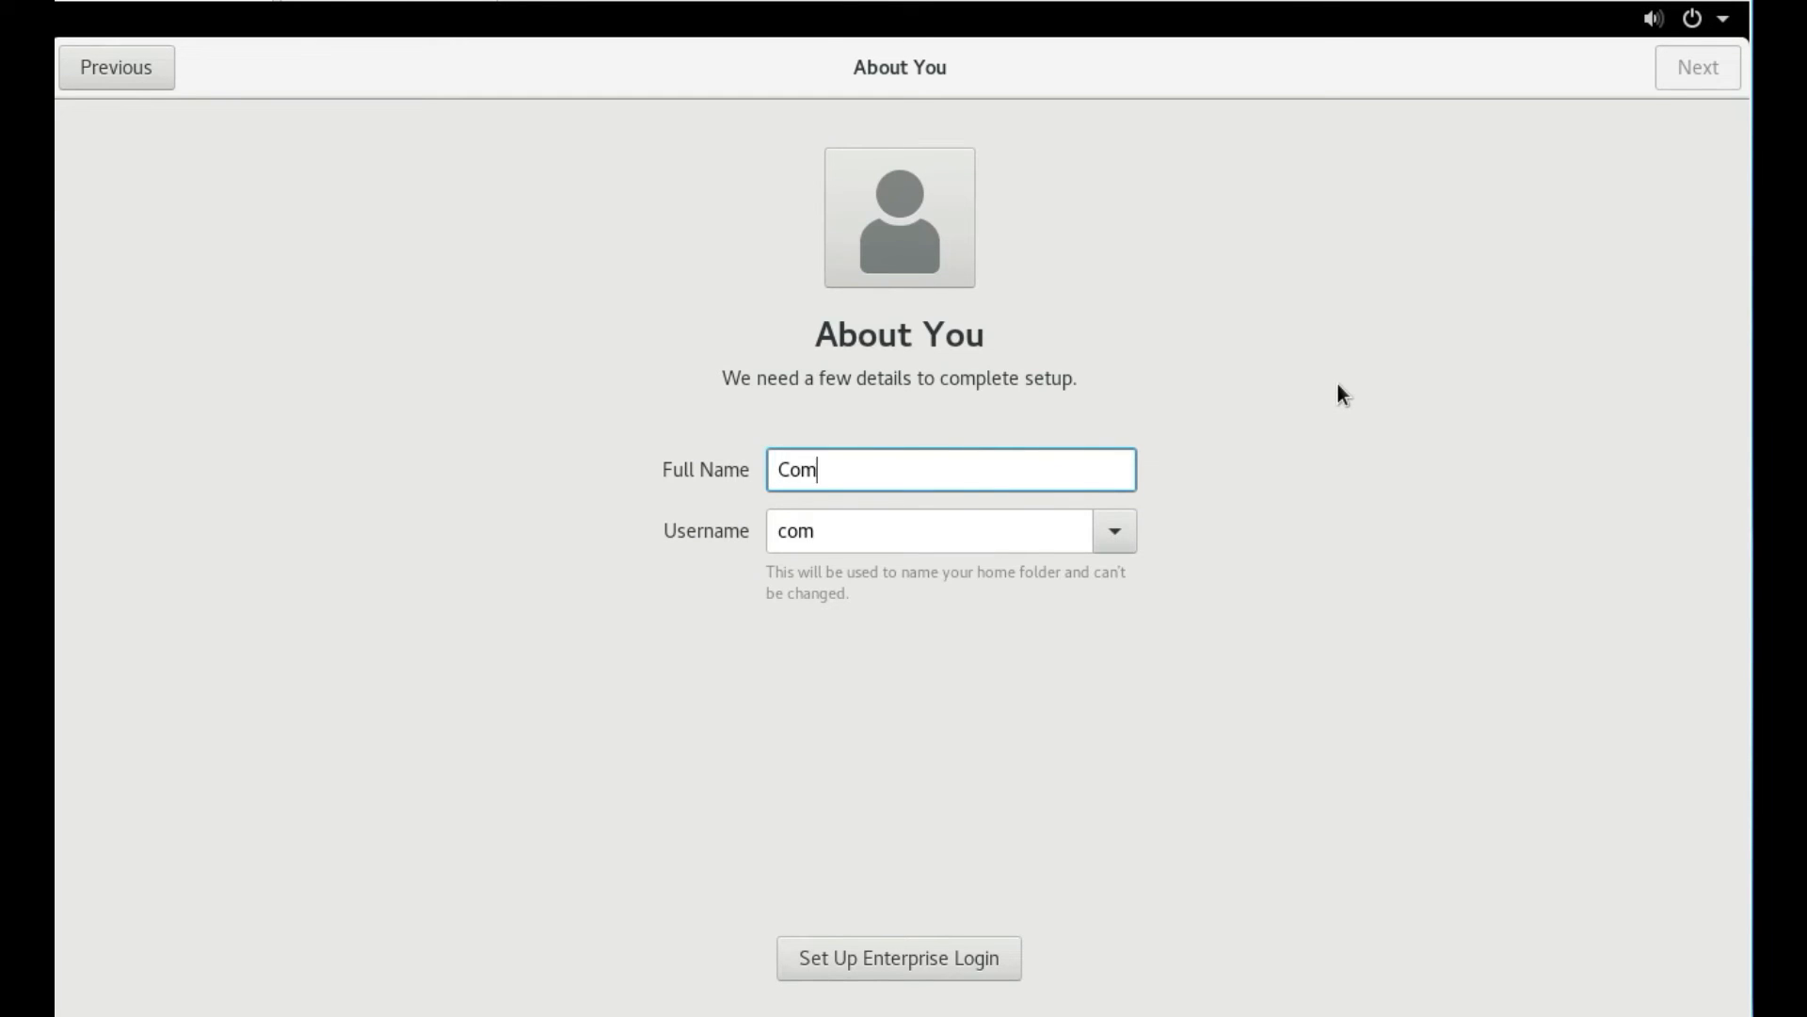
{"action": "type", "text": "puter Networki"}
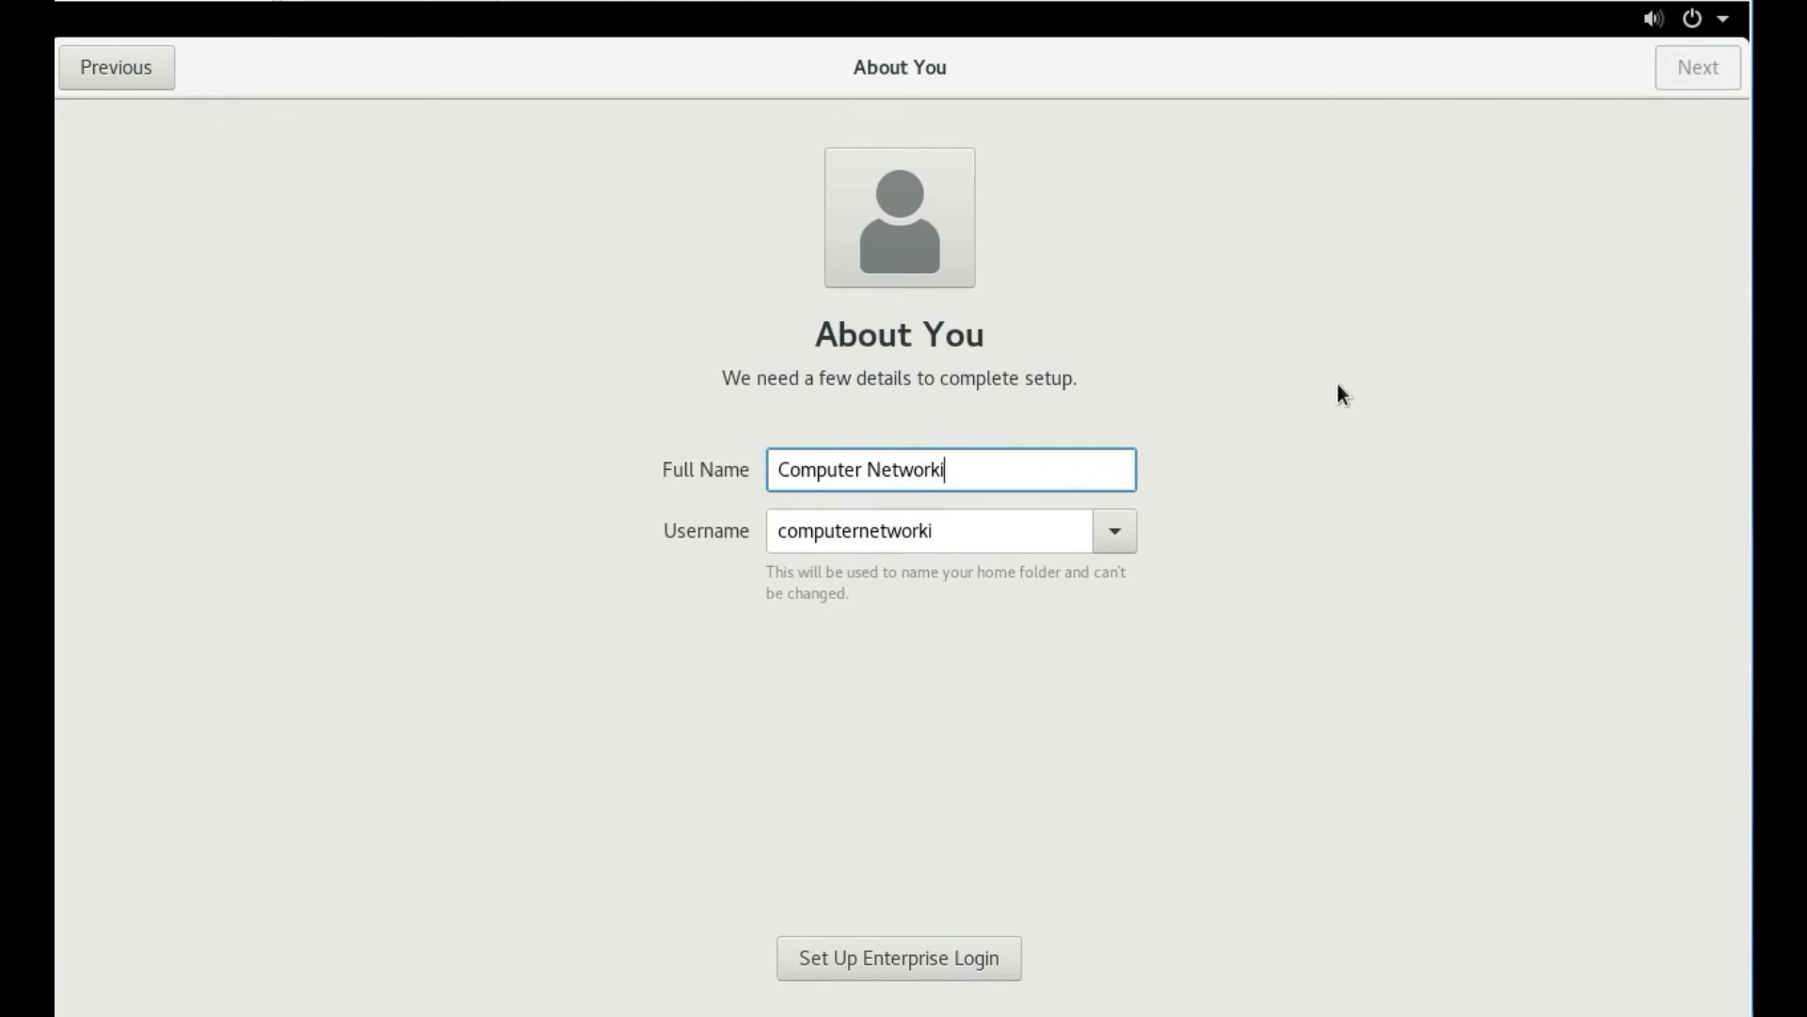
{"action": "type", "text": "ng Notes"}
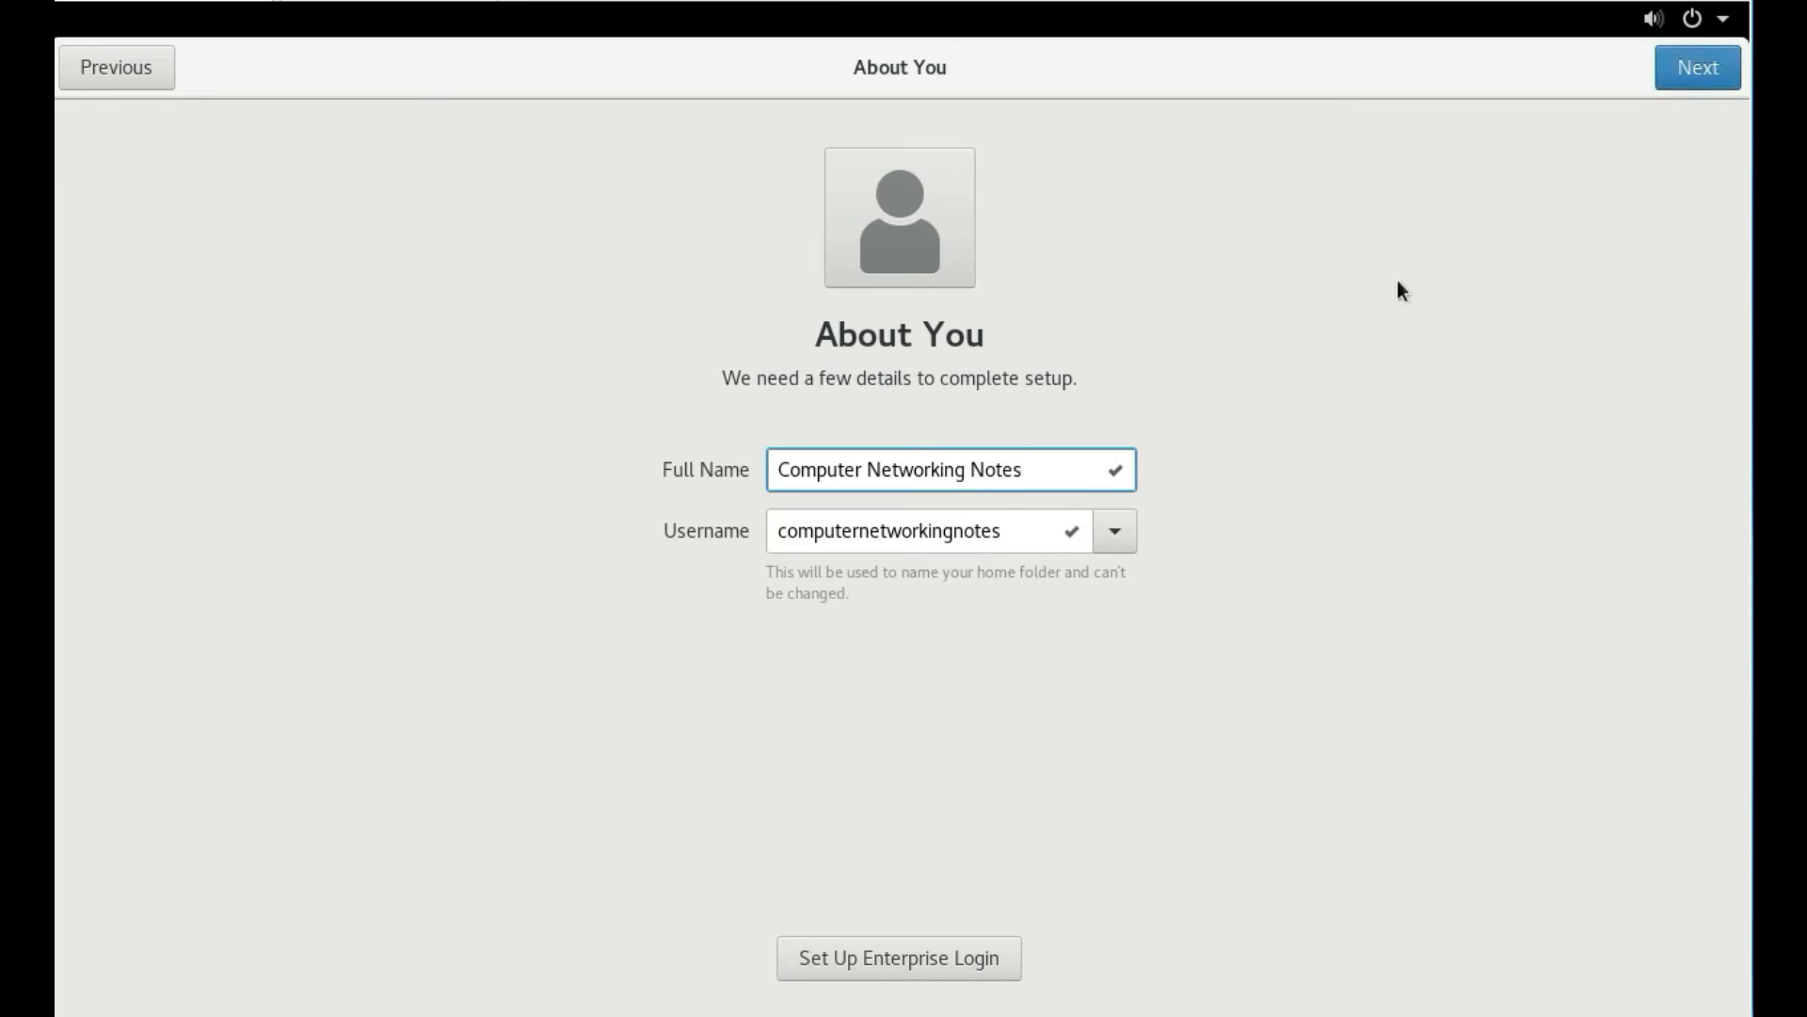
{"action": "left_click", "coordinate": [1664, 74]}
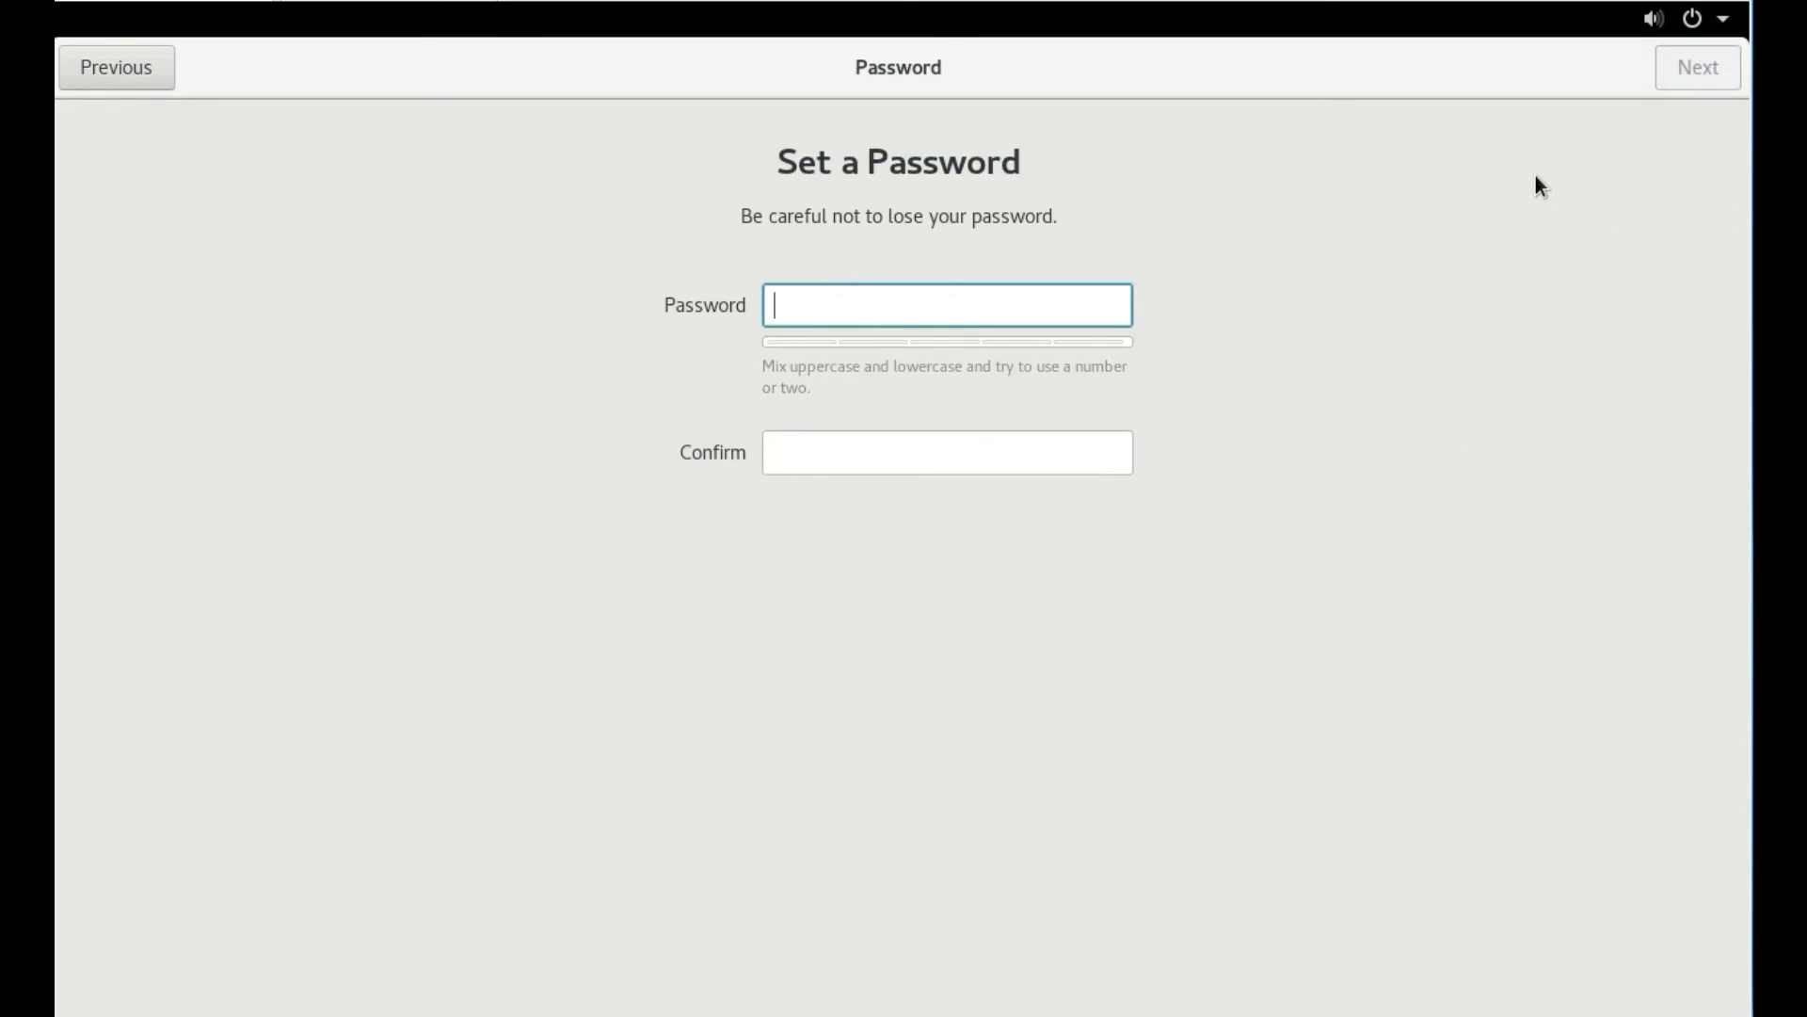
{"action": "key", "text": "Caps_Lock"}
{"action": "type", "text": "••••••"}
{"action": "left_click", "coordinate": [814, 452]}
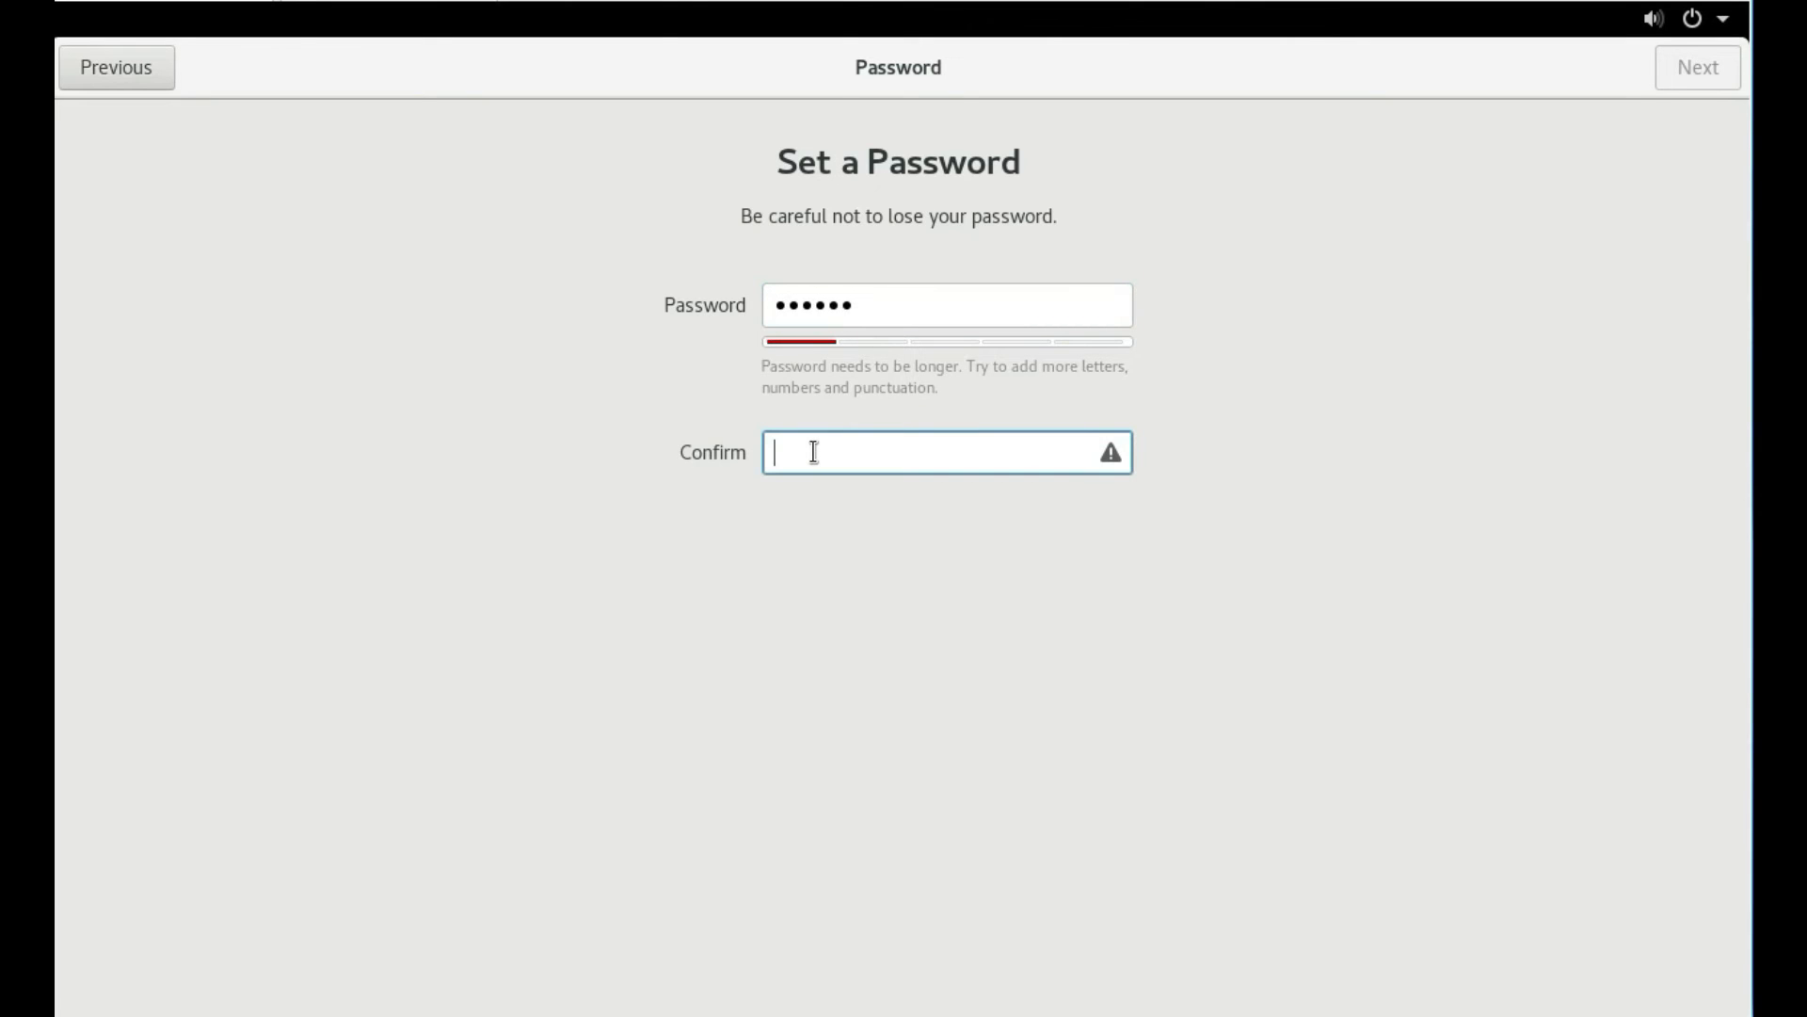
{"action": "type", "text": "••••••"}
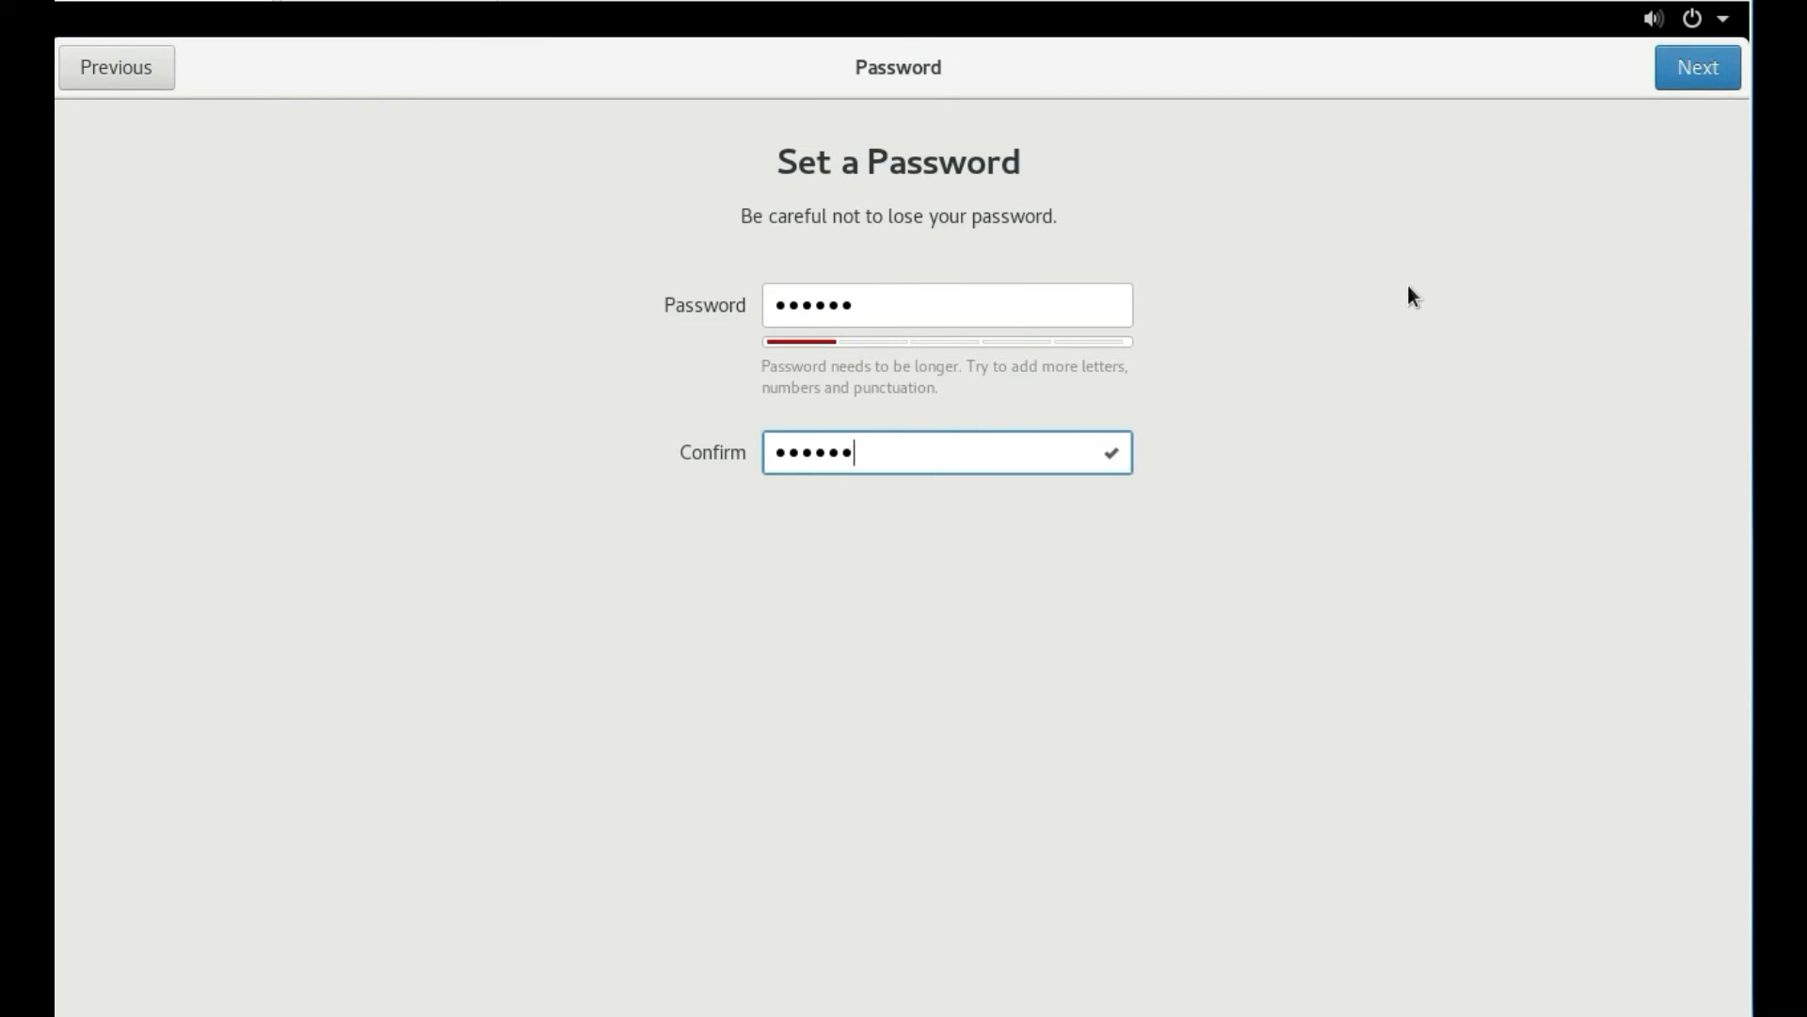
{"action": "left_click", "coordinate": [1675, 69]}
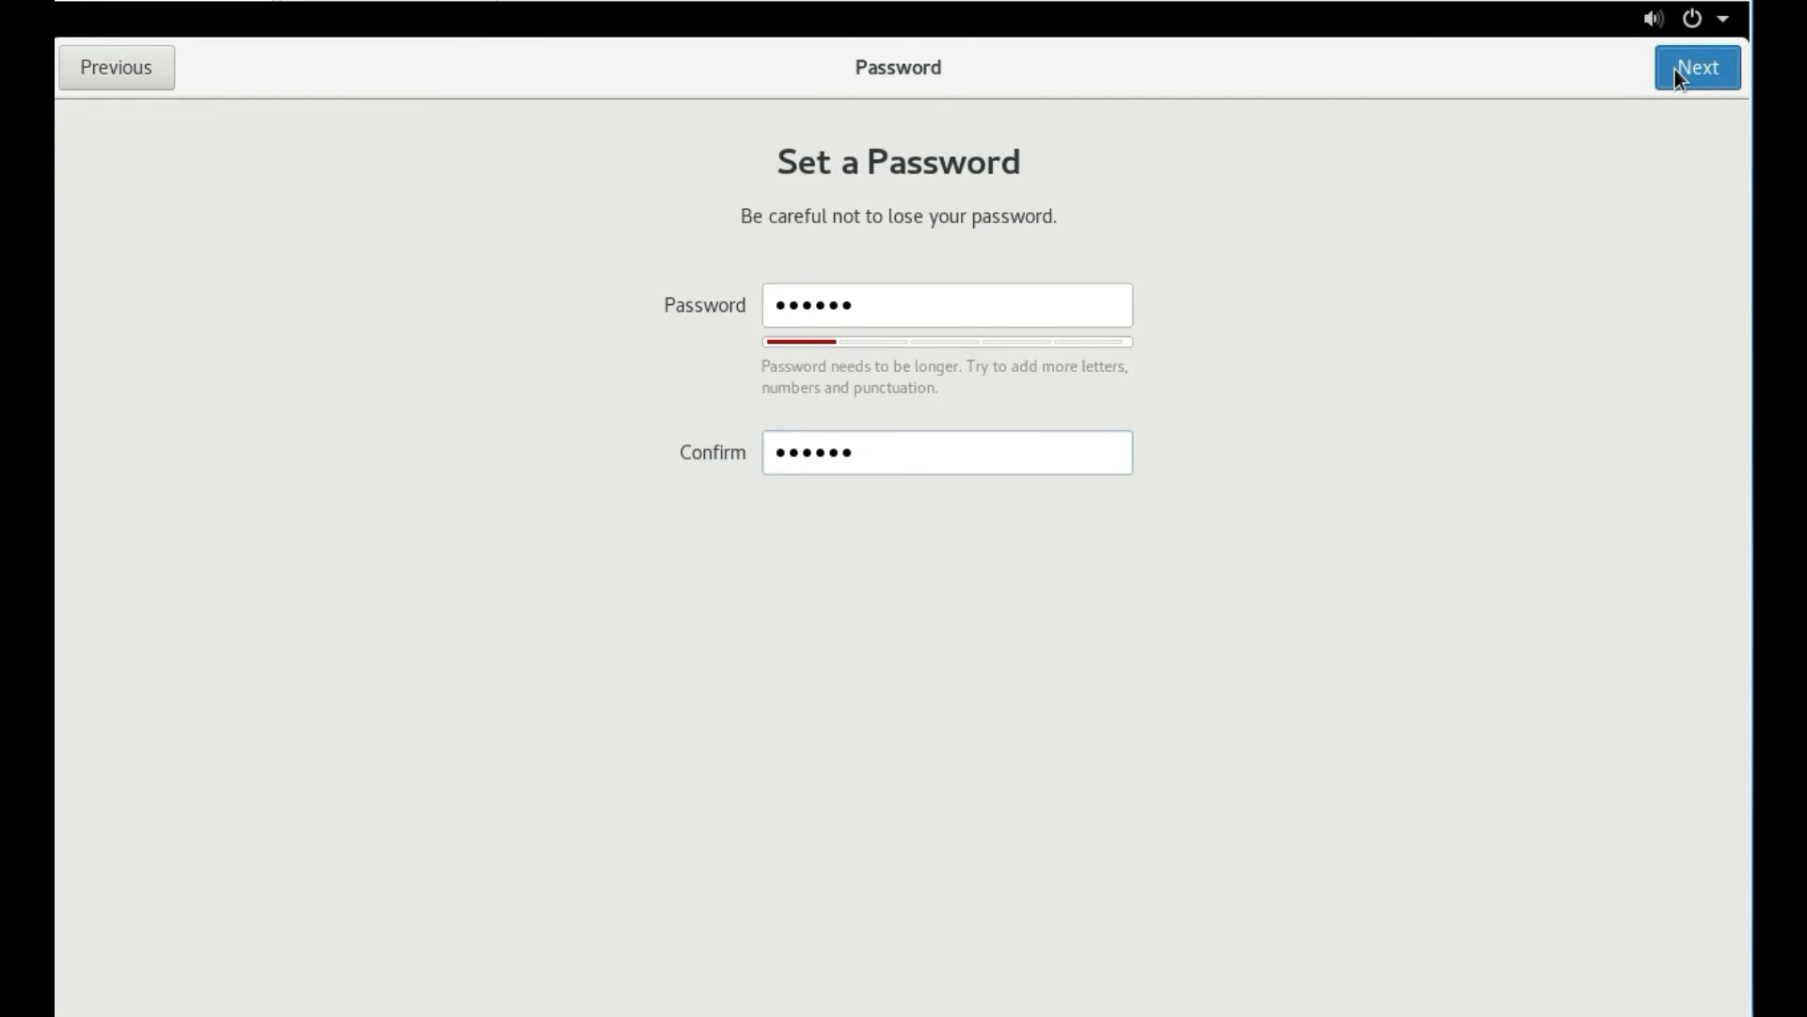
{"action": "left_click", "coordinate": [1691, 80]}
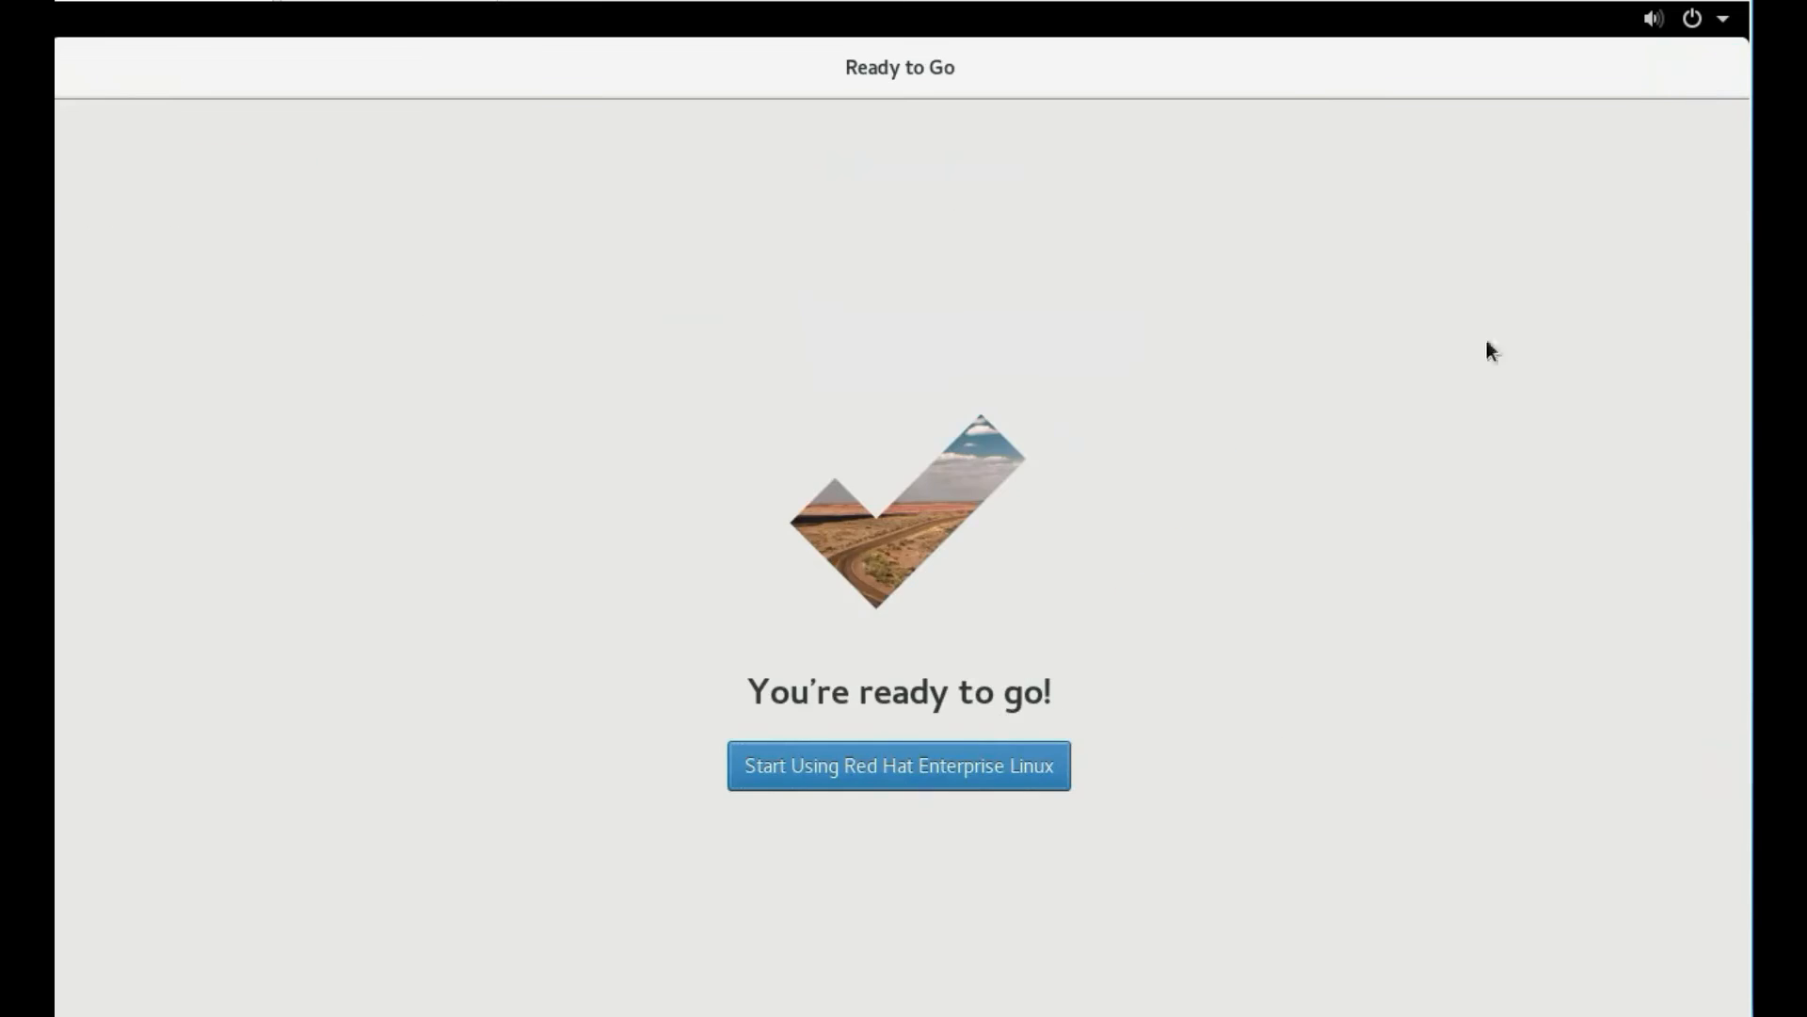
{"action": "left_click", "coordinate": [951, 775]}
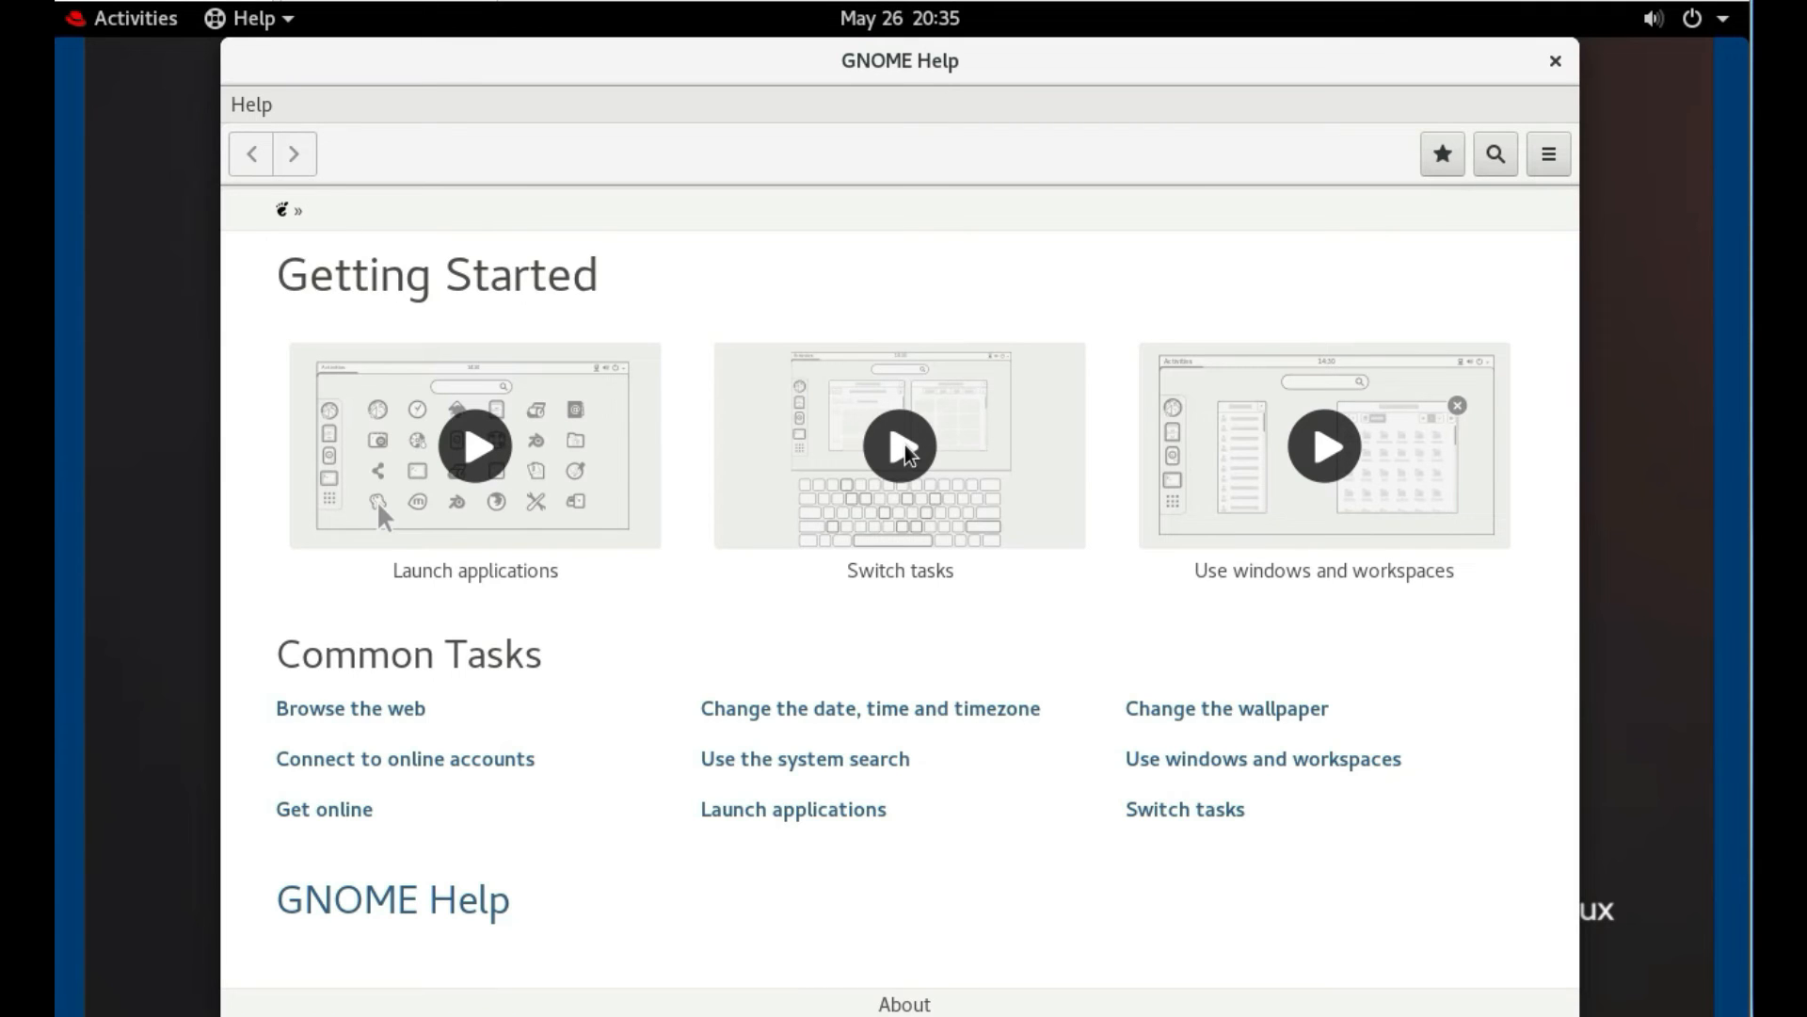
Close the GNOME Help window to reveal the desktop
{"action": "left_click", "coordinate": [1555, 61]}
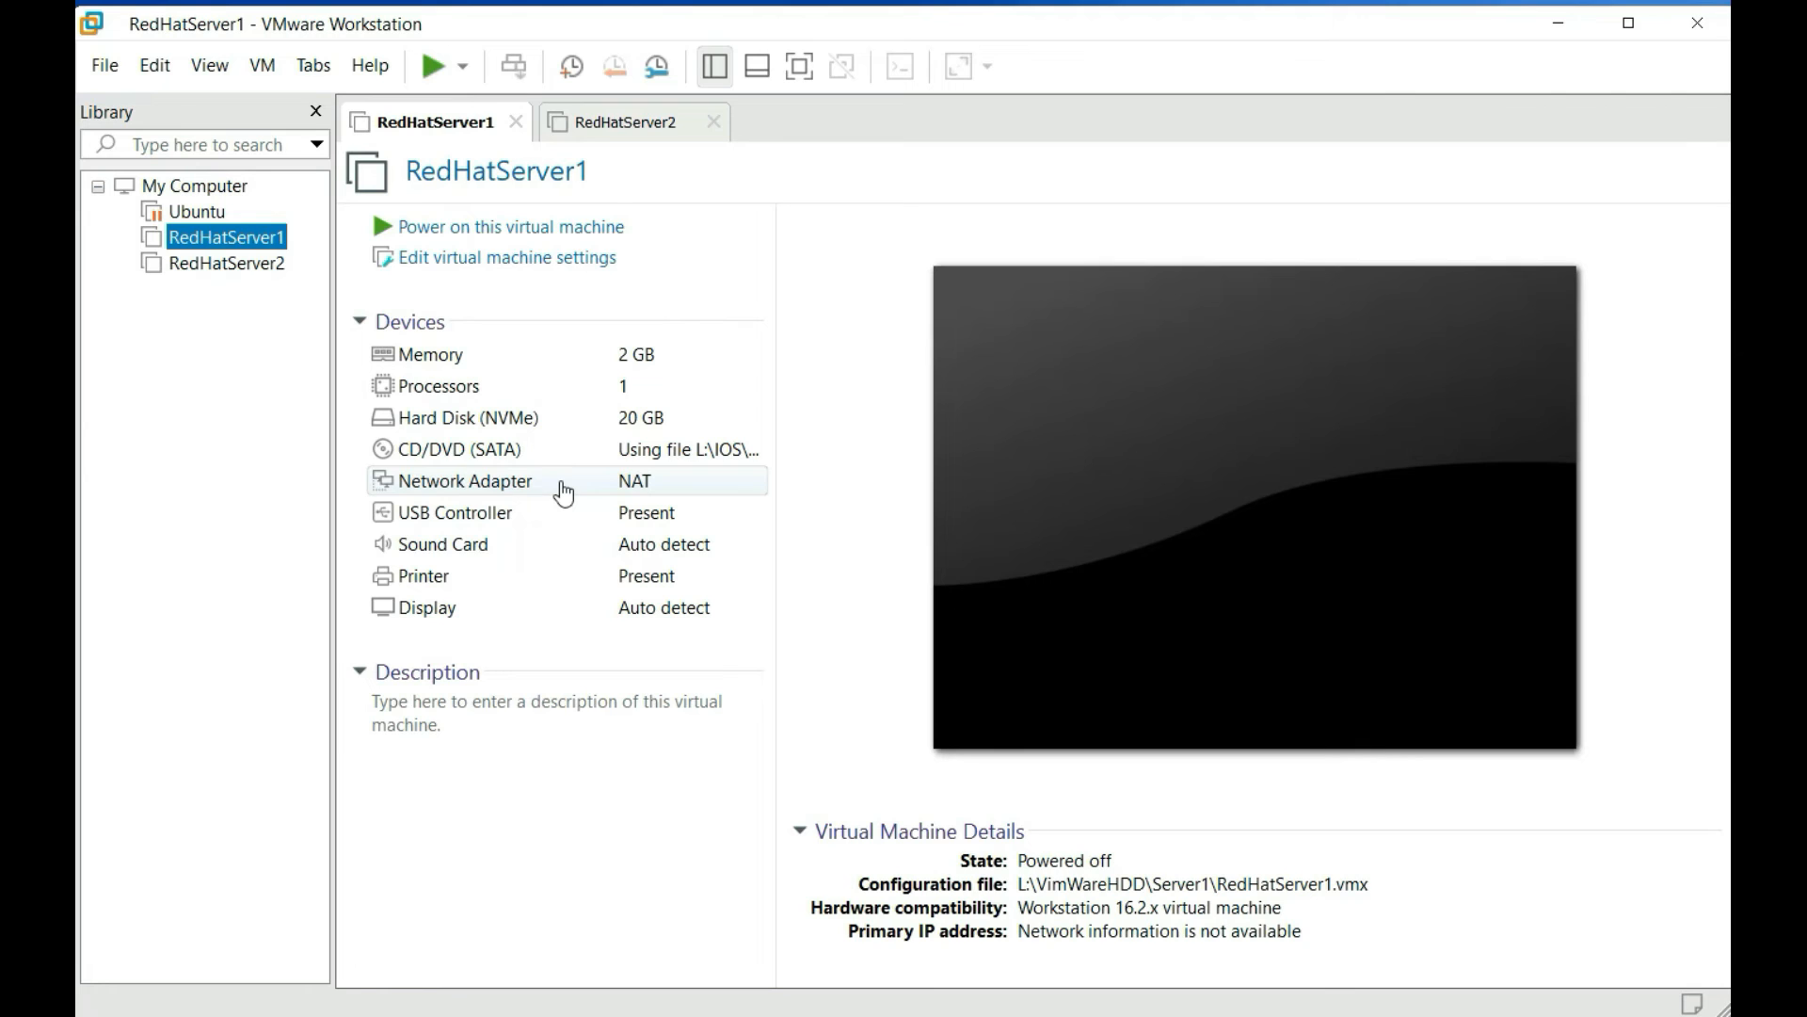
Attach RedHatServer1's network adapter to the RHCE LAN segment and save the settings
{"action": "left_click", "coordinate": [563, 492]}
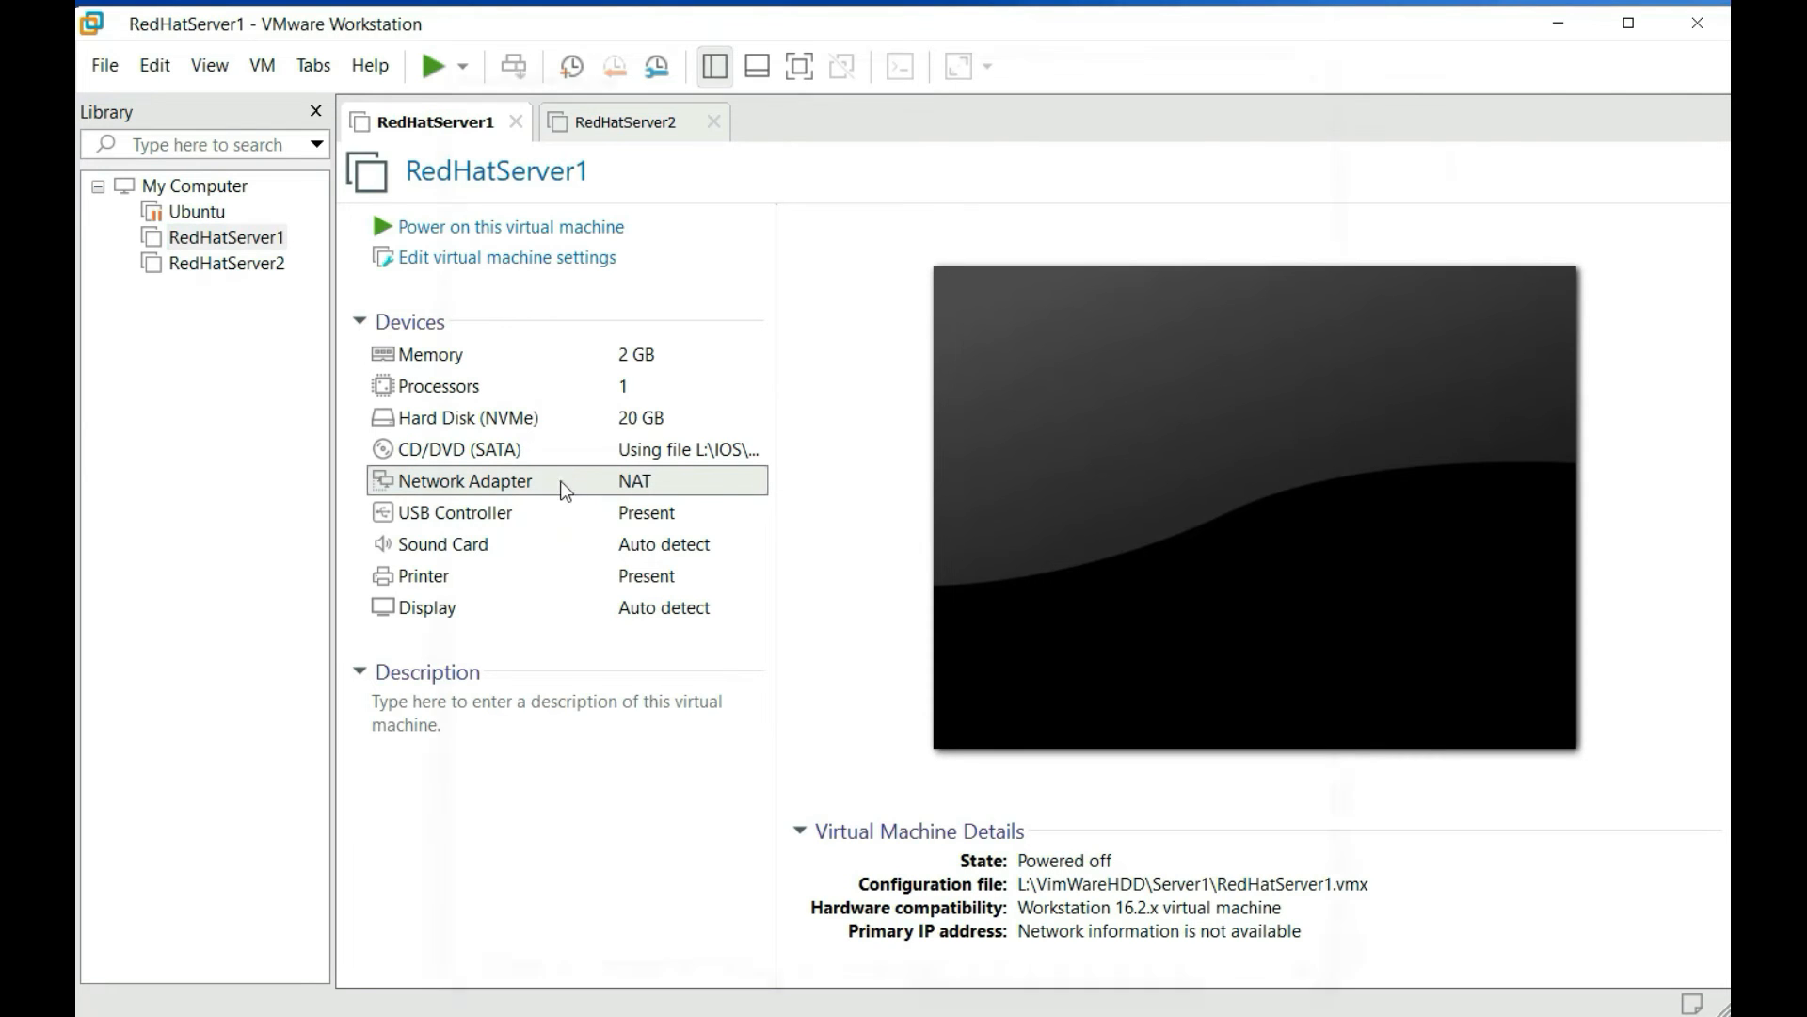
{"action": "double_click", "coordinate": [564, 490]}
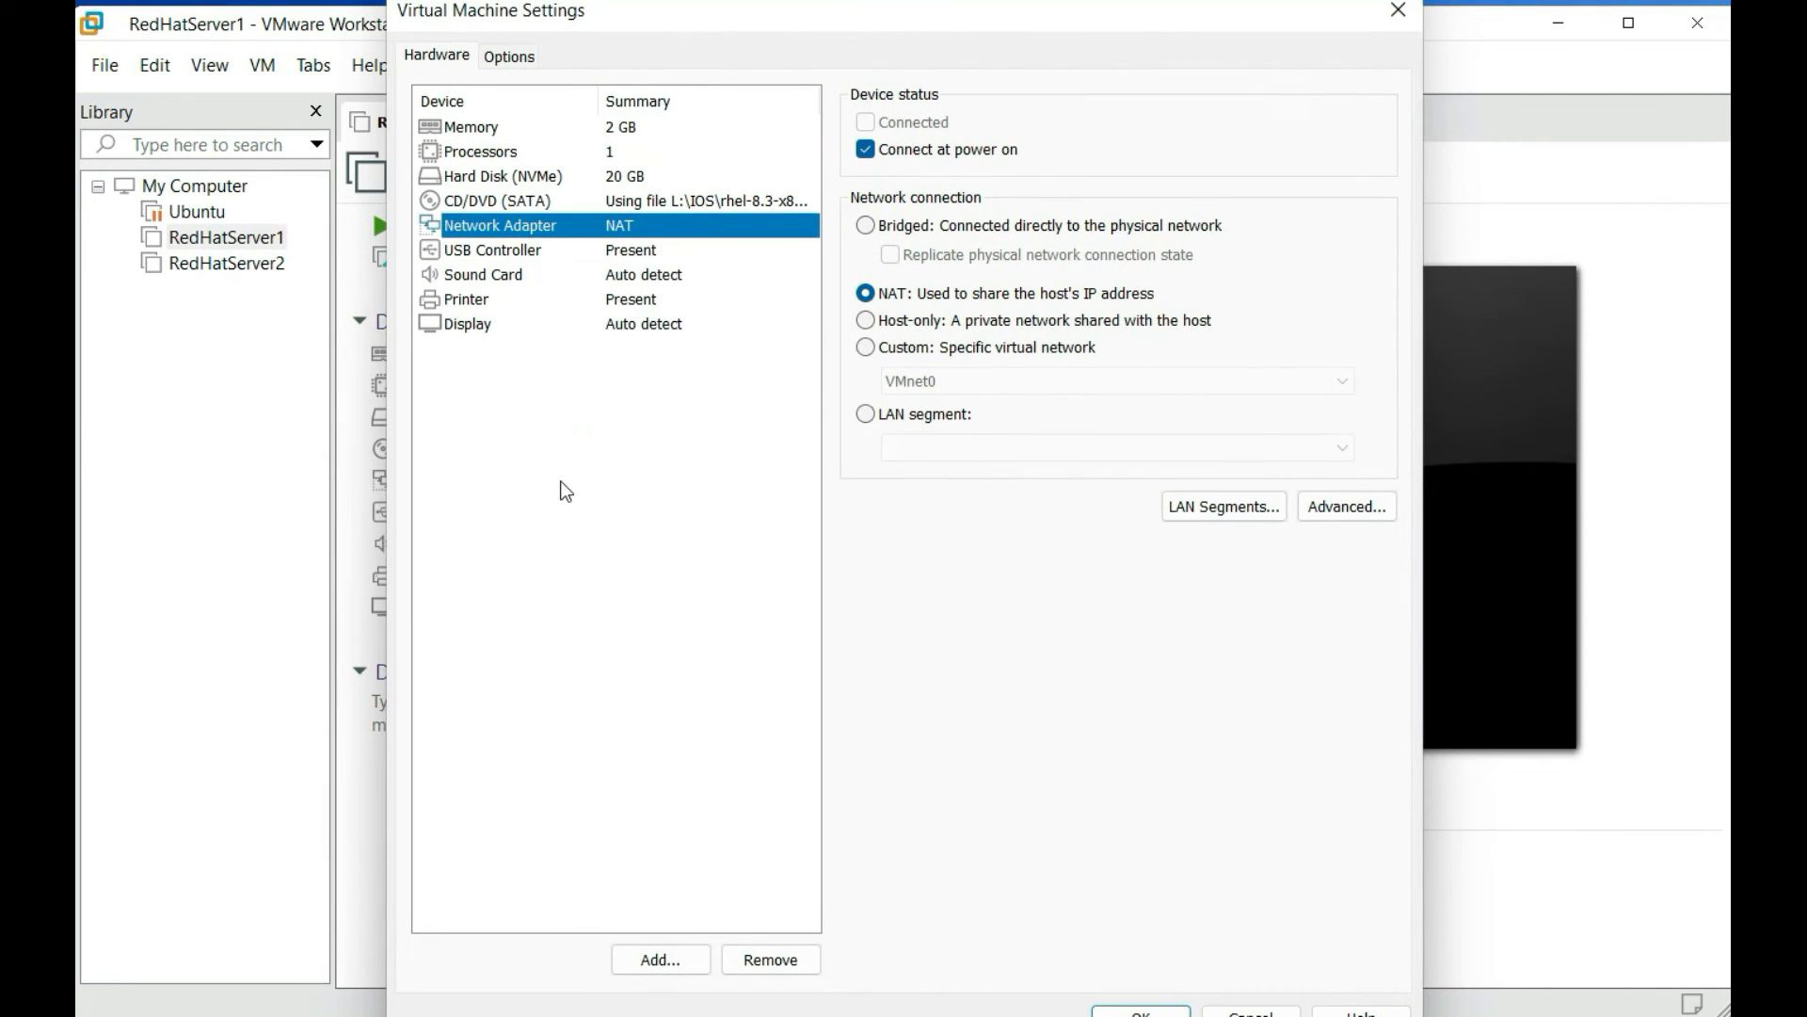
{"action": "left_click", "coordinate": [865, 414]}
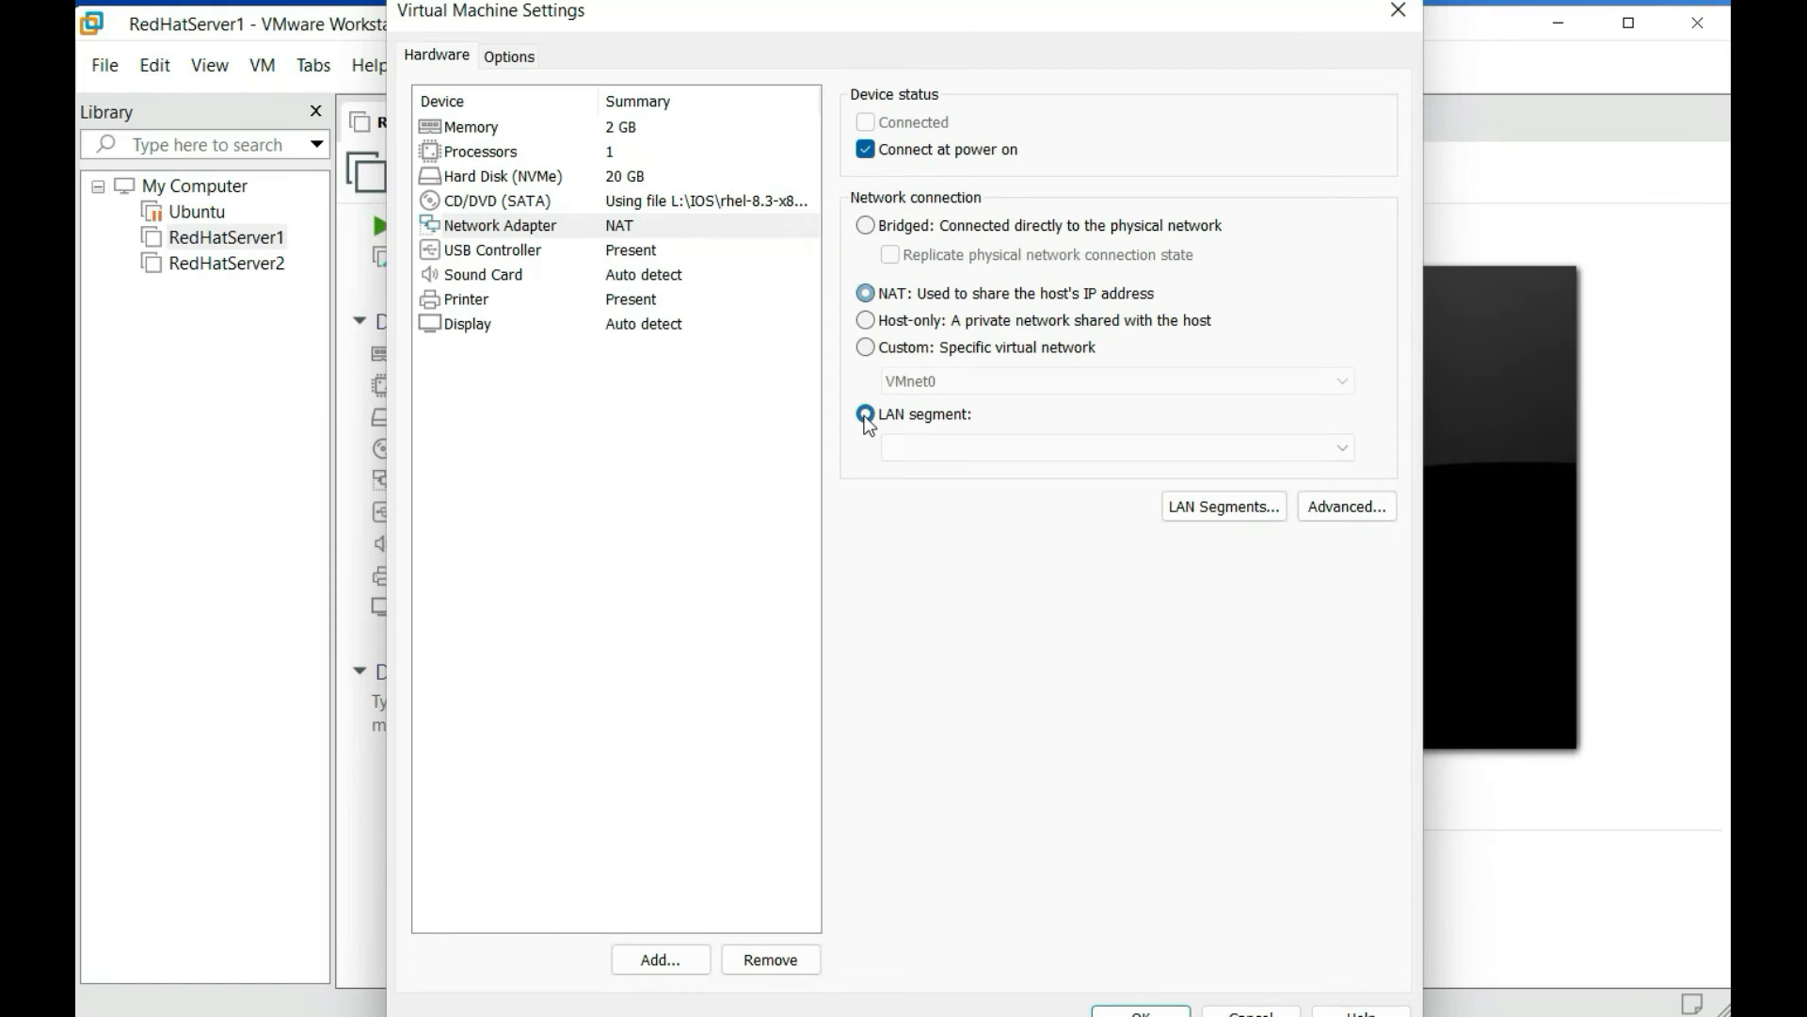
{"action": "left_click", "coordinate": [1322, 452]}
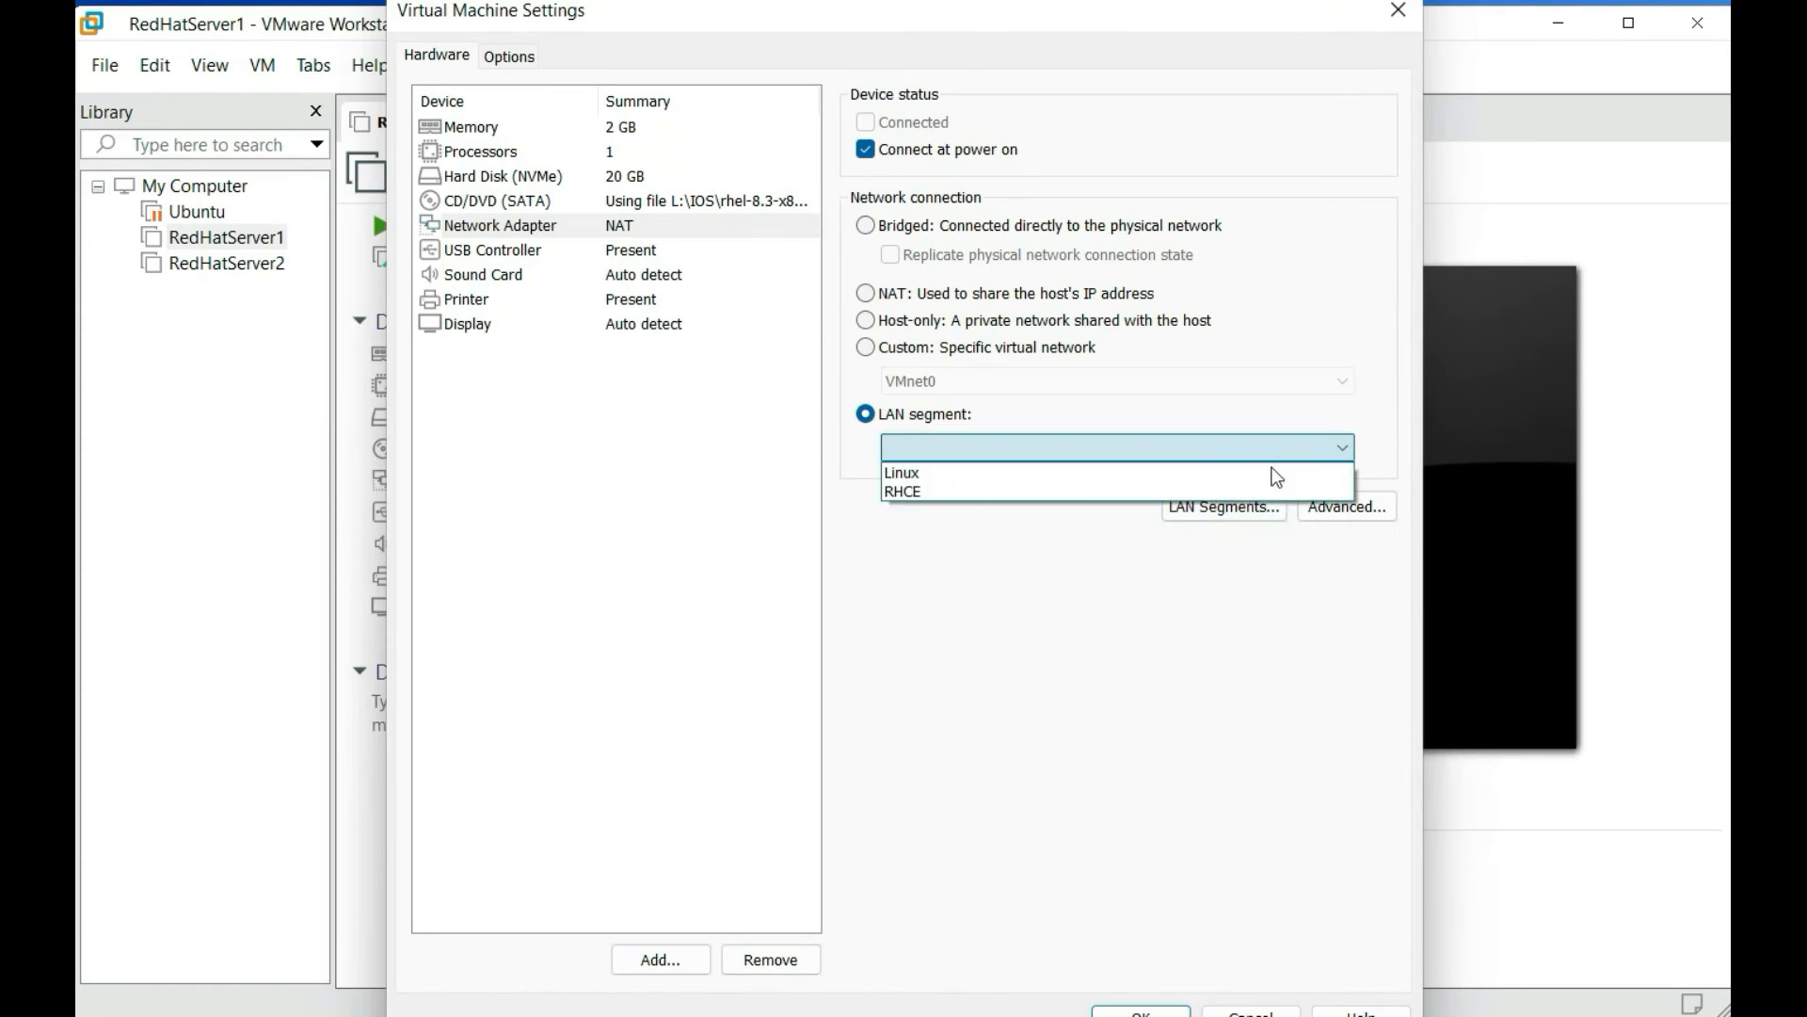
{"action": "left_click", "coordinate": [1109, 448]}
{"action": "left_click", "coordinate": [1198, 511]}
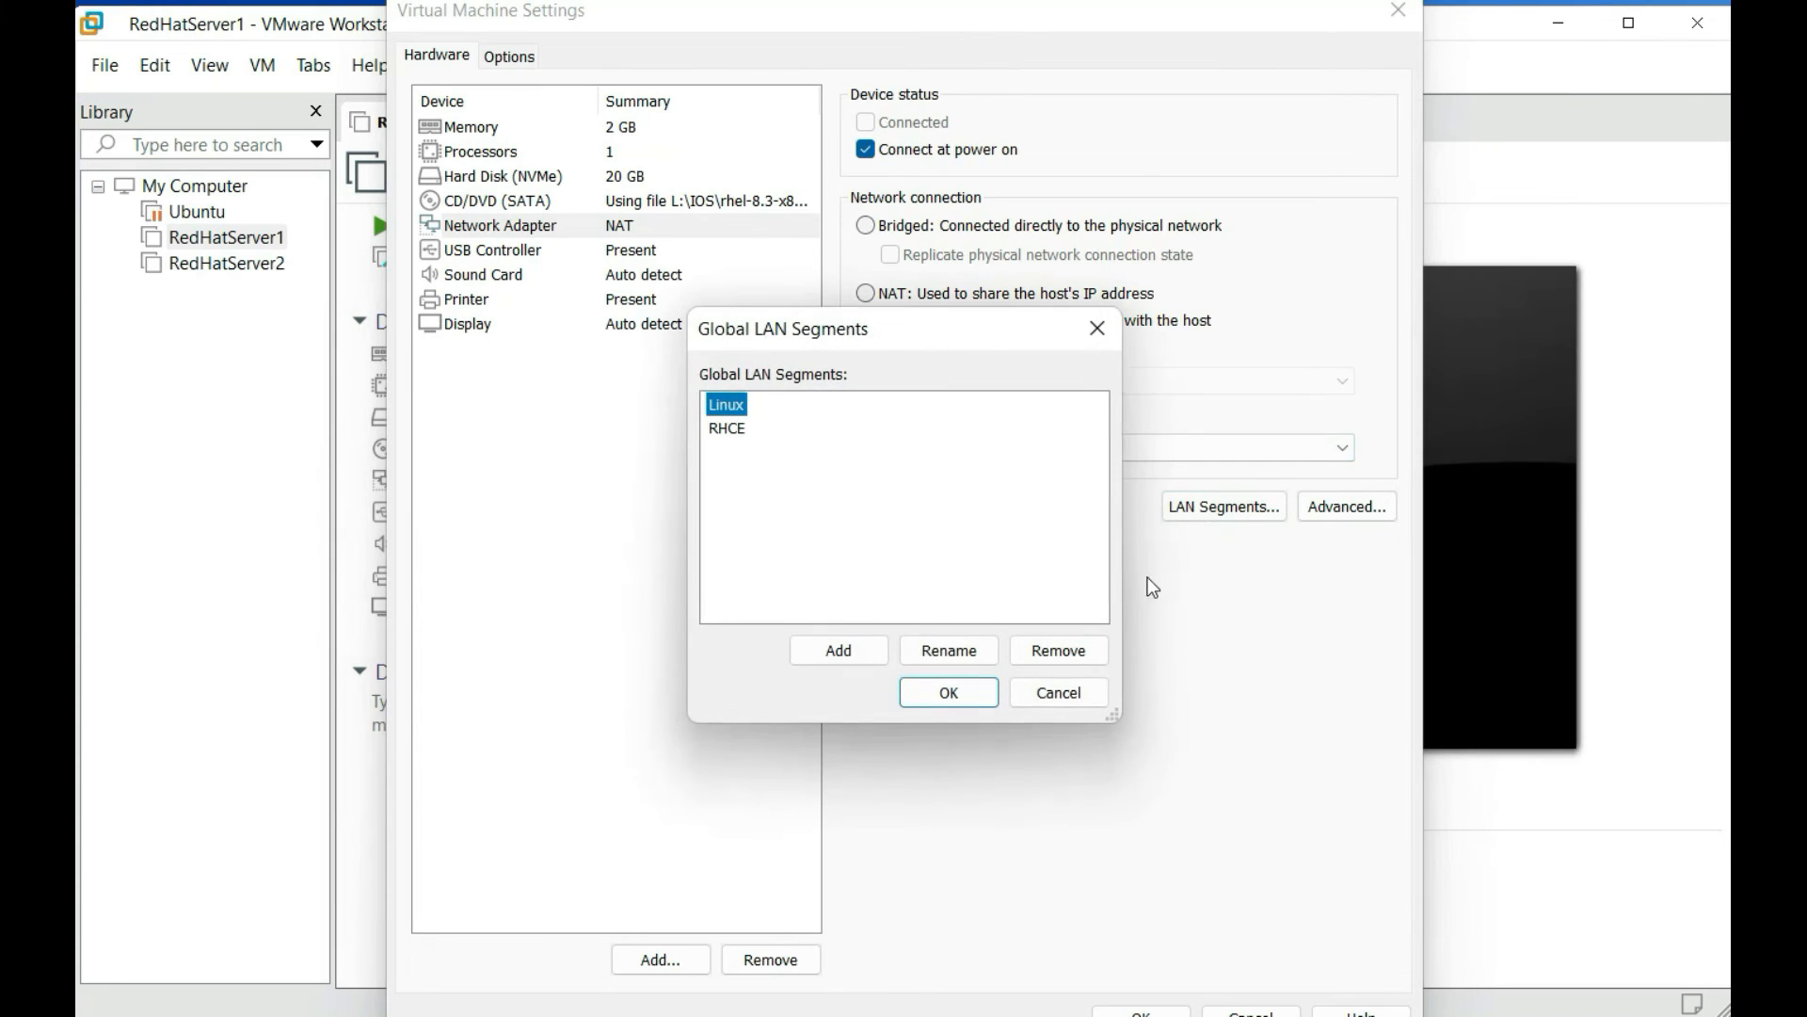
{"action": "left_click_drag", "start_coordinate": [964, 343], "coordinate": [787, 468]}
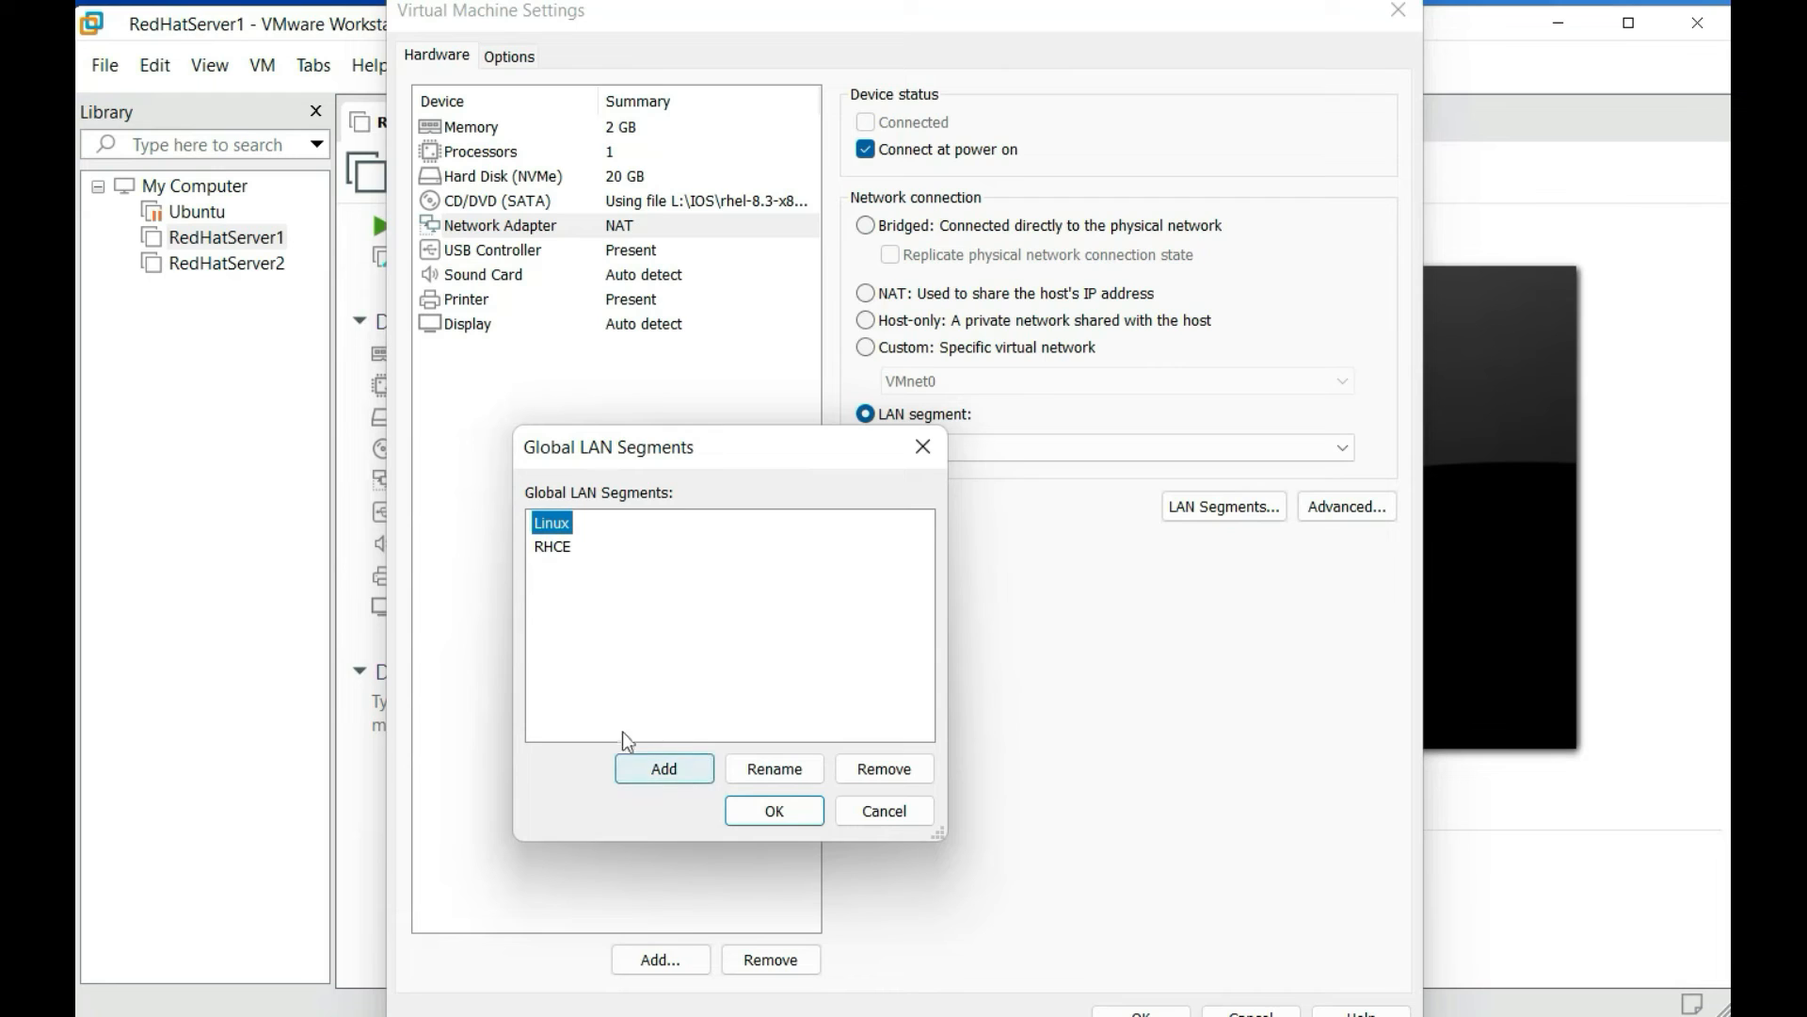
{"action": "left_click", "coordinate": [563, 554]}
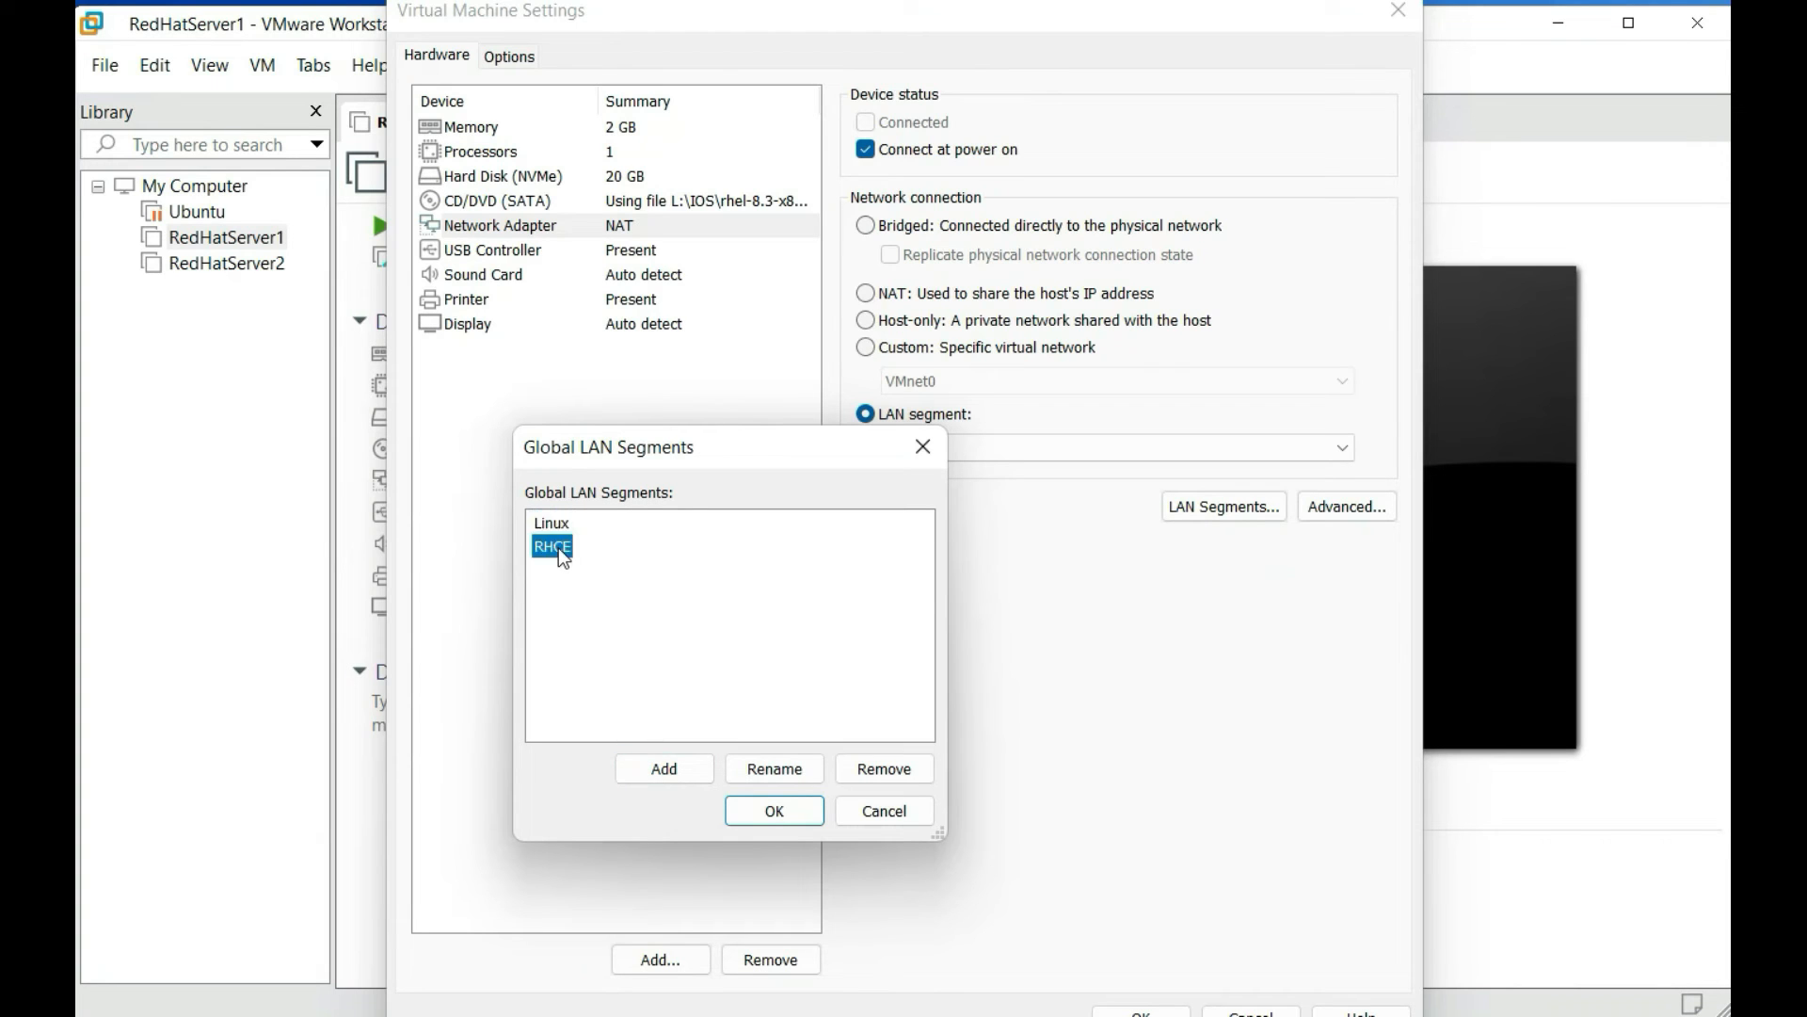
{"action": "left_click", "coordinate": [772, 814]}
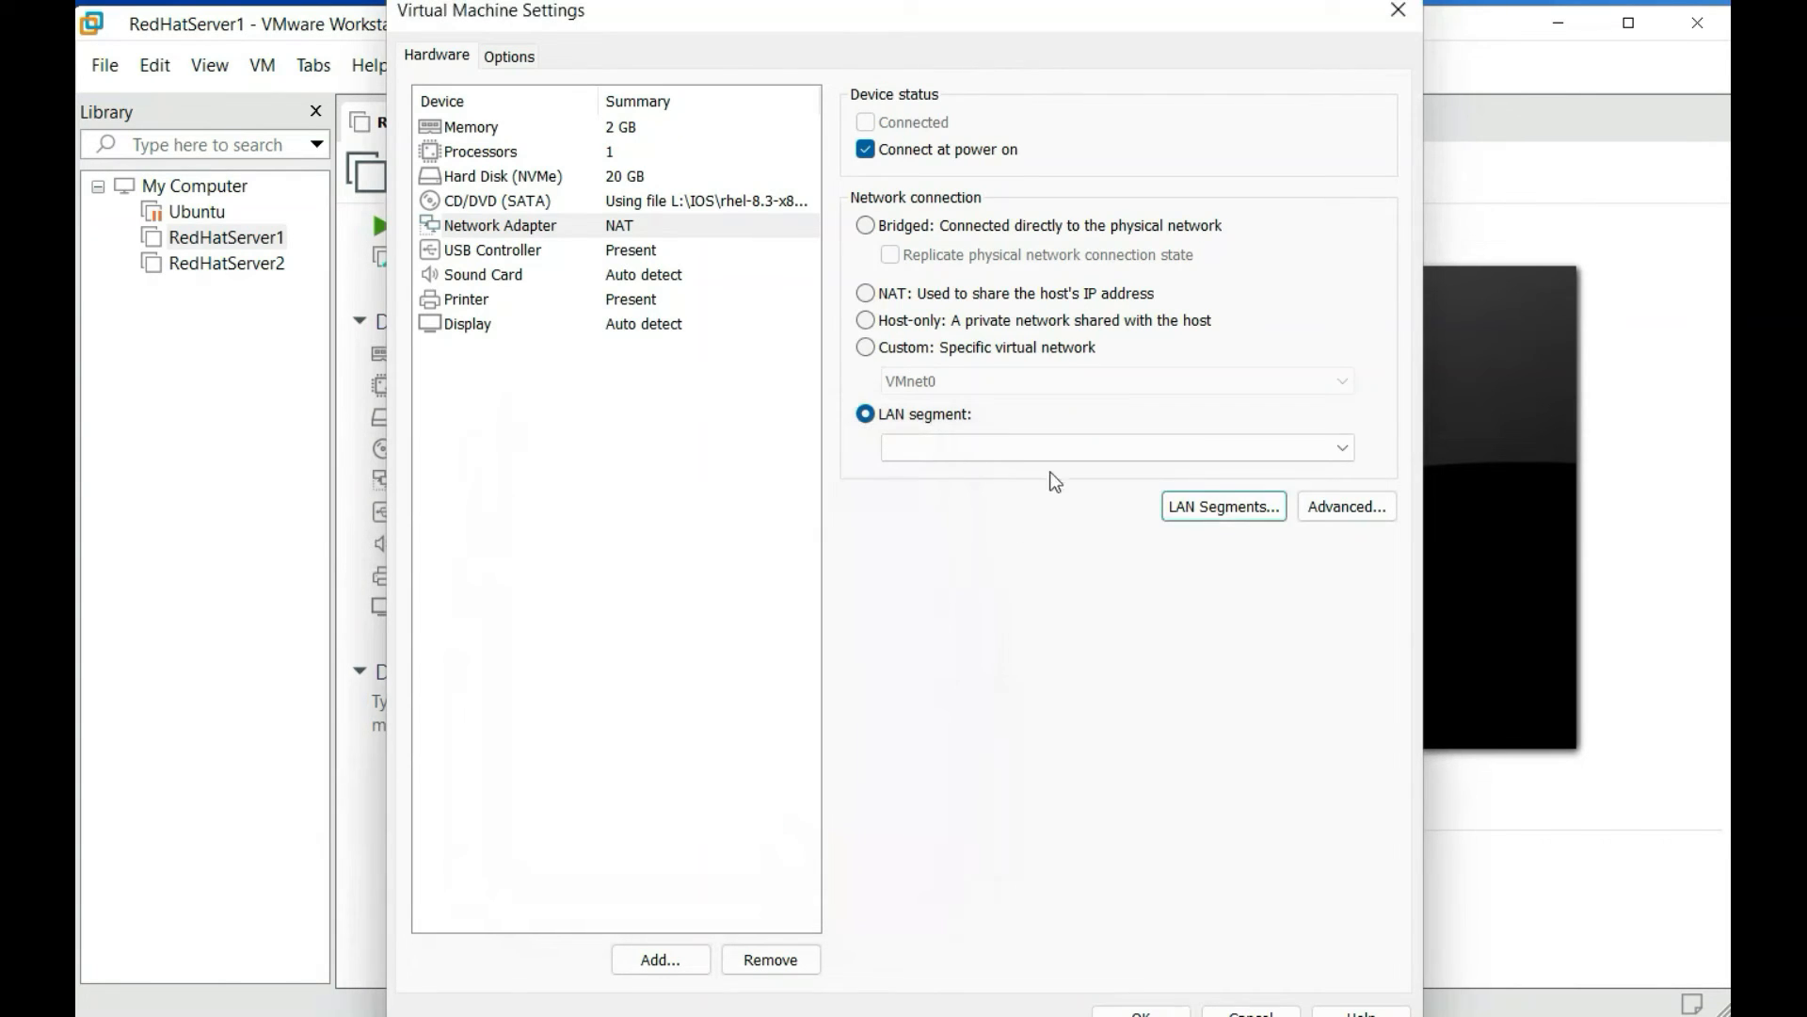
{"action": "left_click", "coordinate": [1070, 447]}
{"action": "left_click", "coordinate": [1032, 492]}
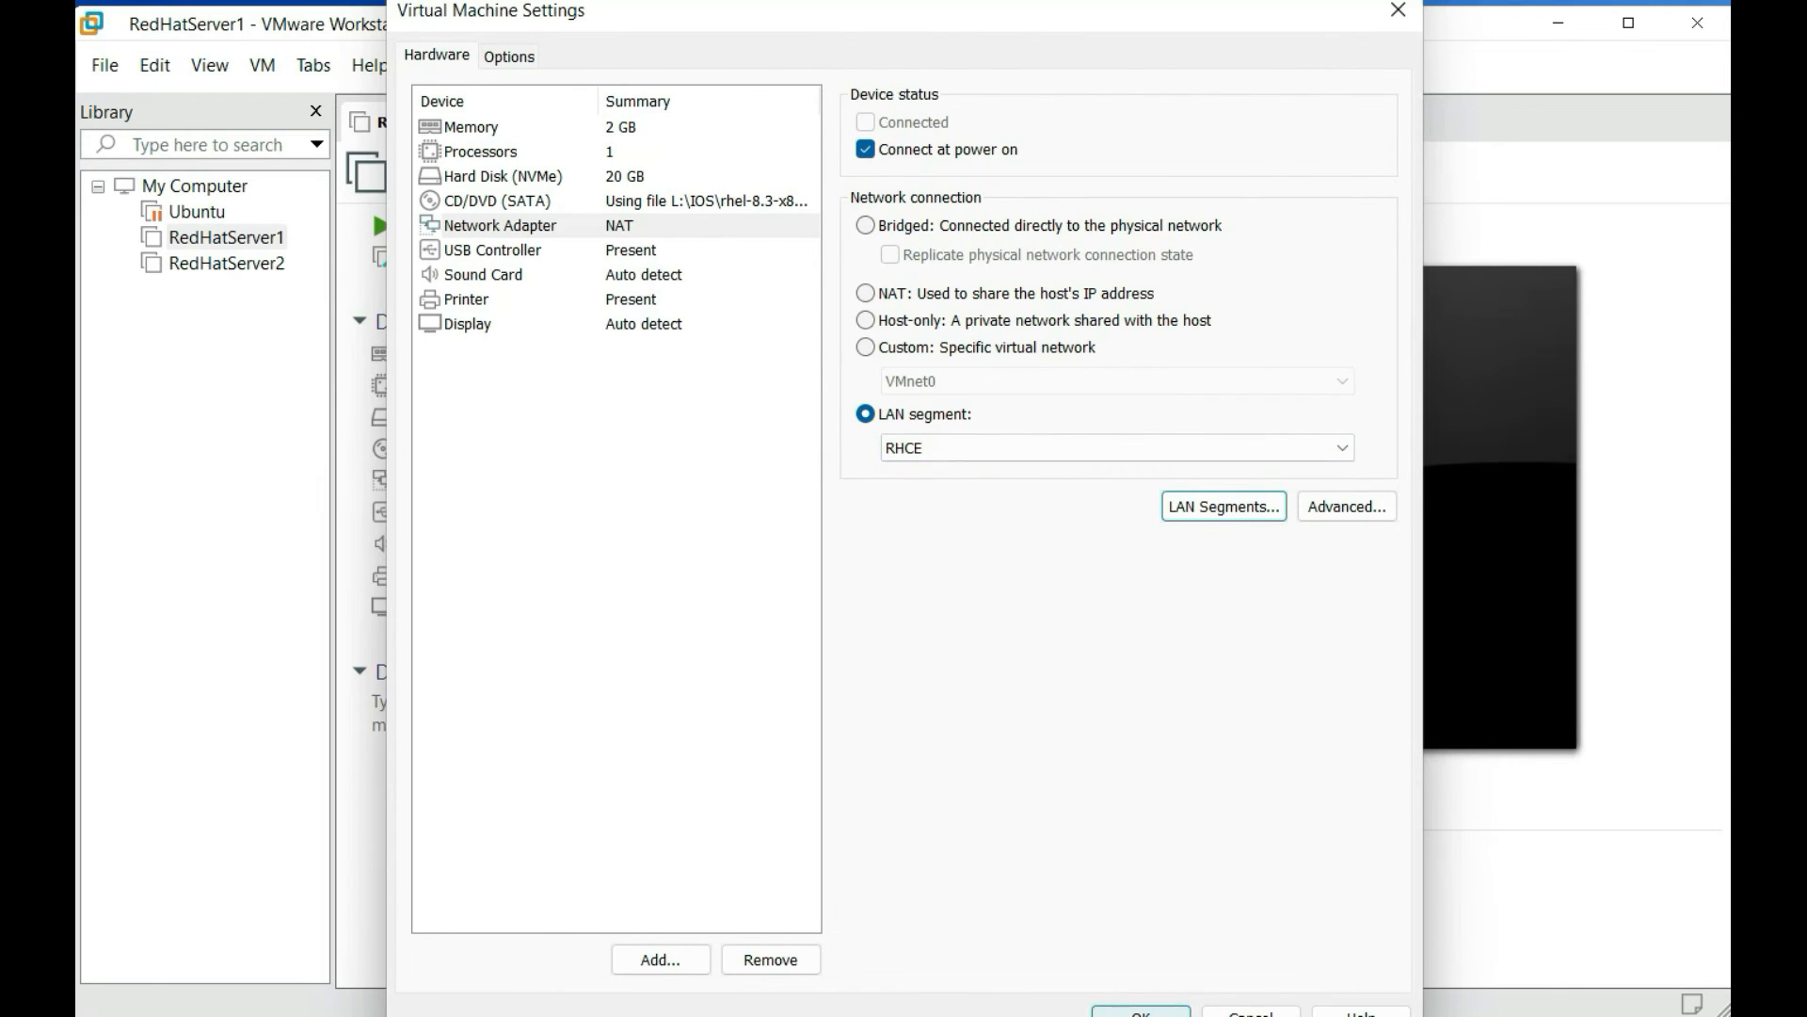
{"action": "left_click", "coordinate": [1141, 1011]}
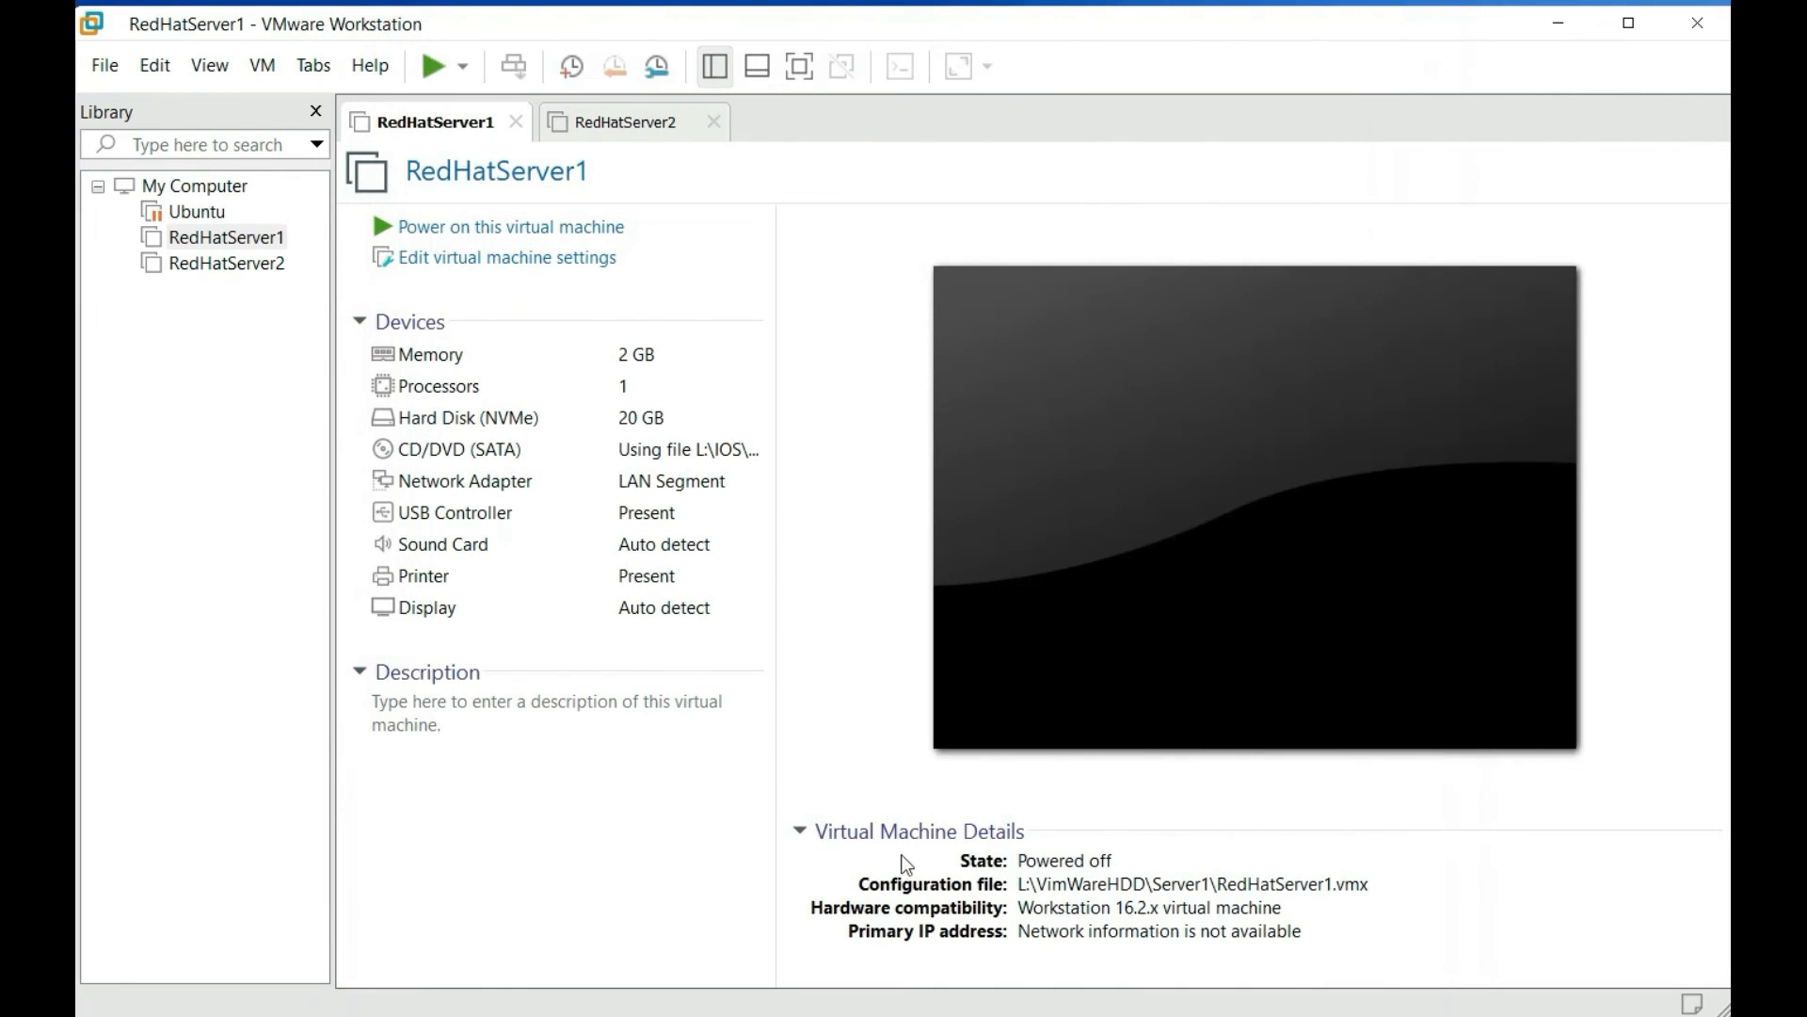
Switch RedHatServer2's network adapter from NAT to the RHCE LAN segment
{"action": "left_click", "coordinate": [258, 268]}
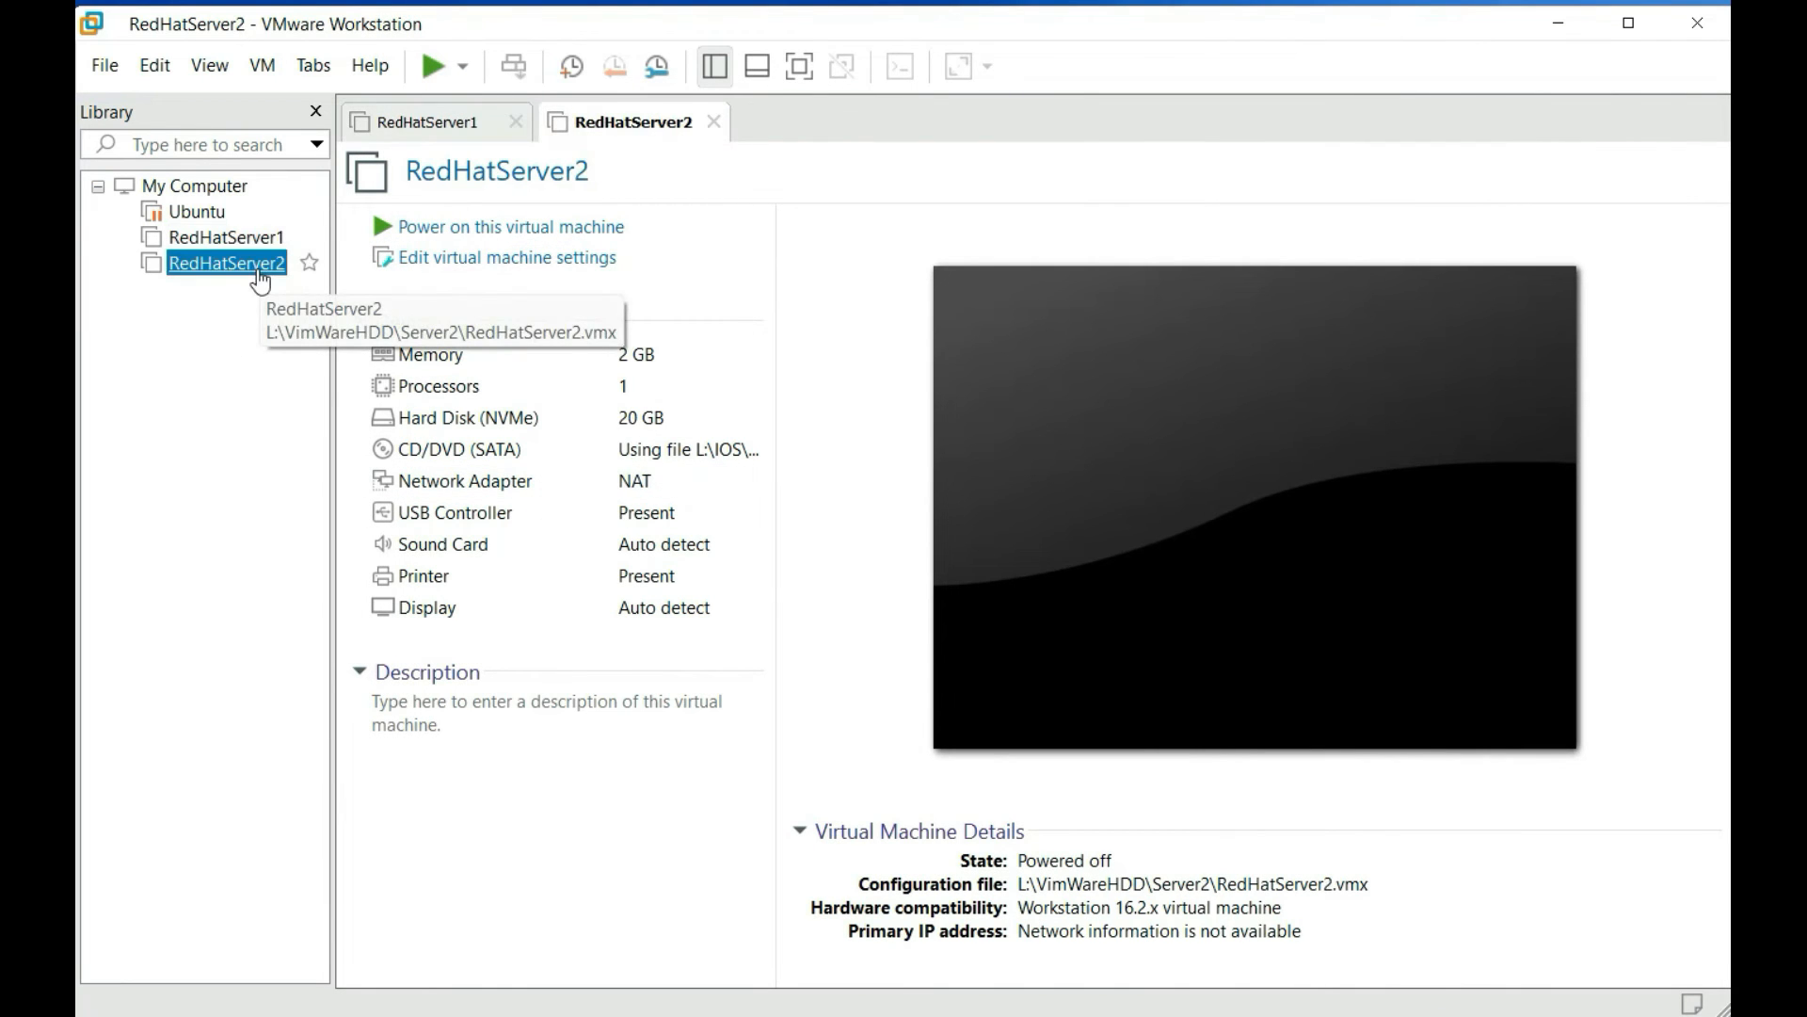
{"action": "left_click", "coordinate": [527, 485]}
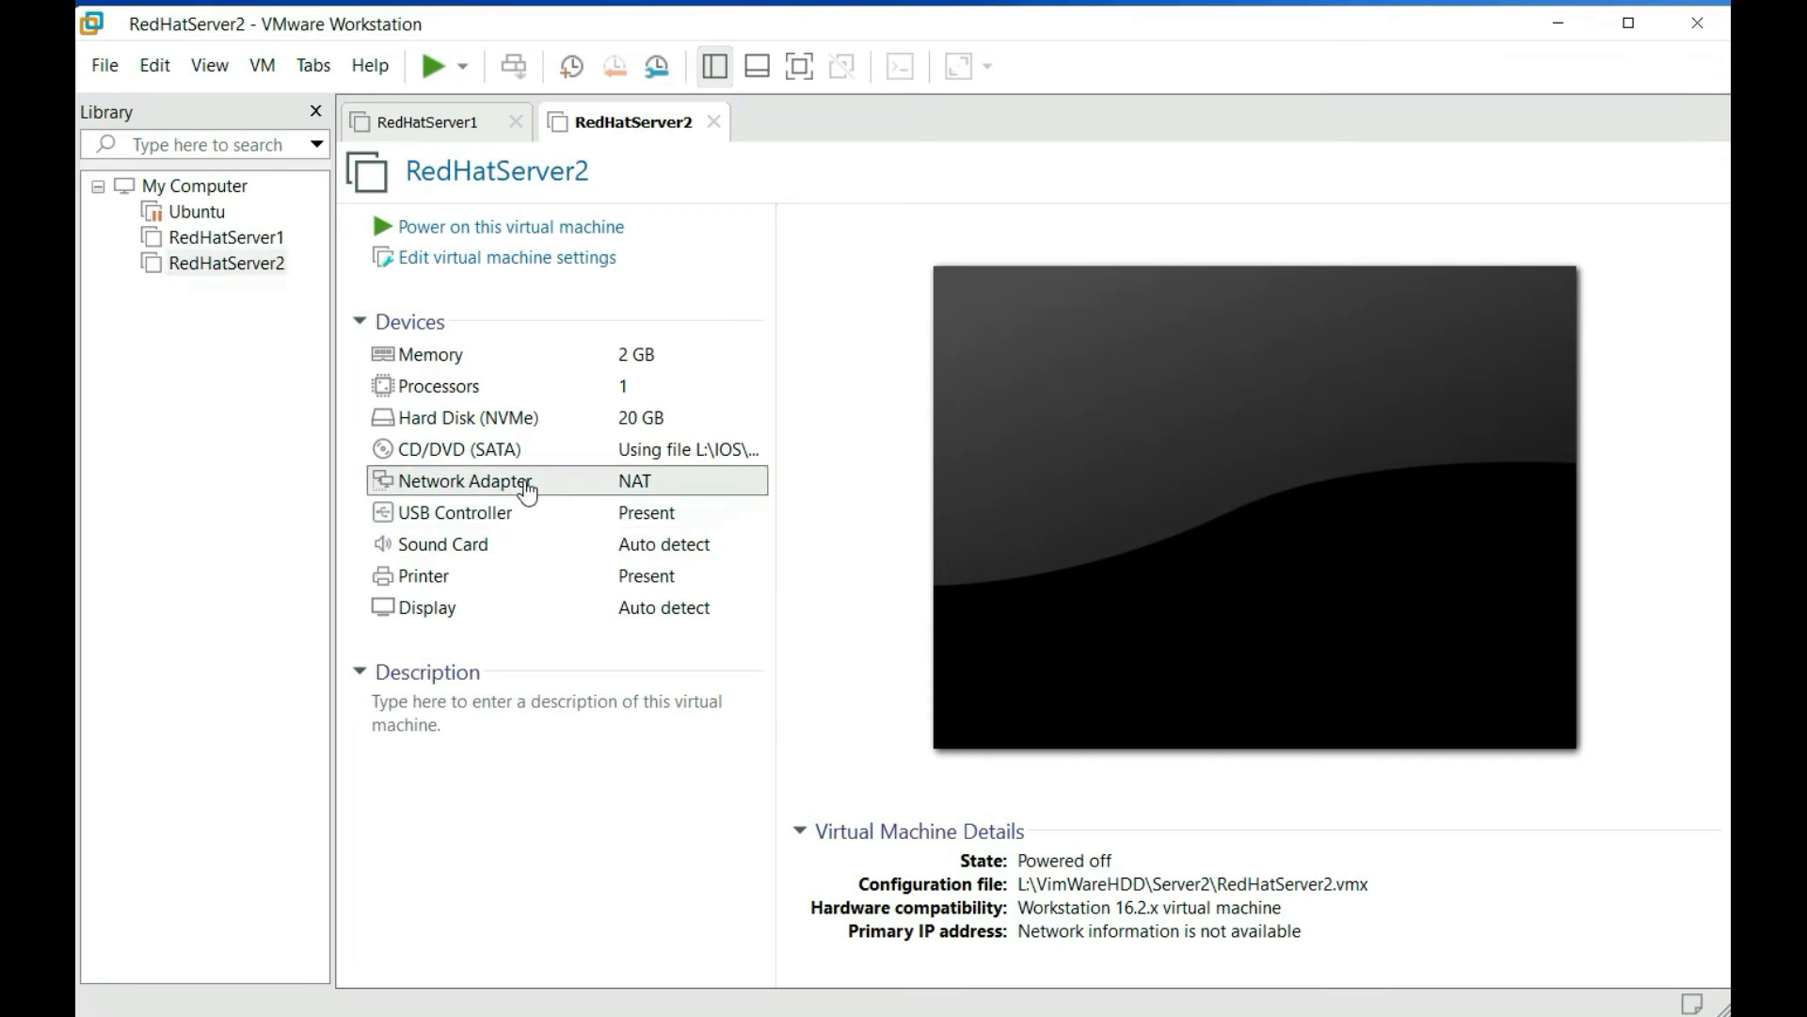
{"action": "double_click", "coordinate": [757, 491]}
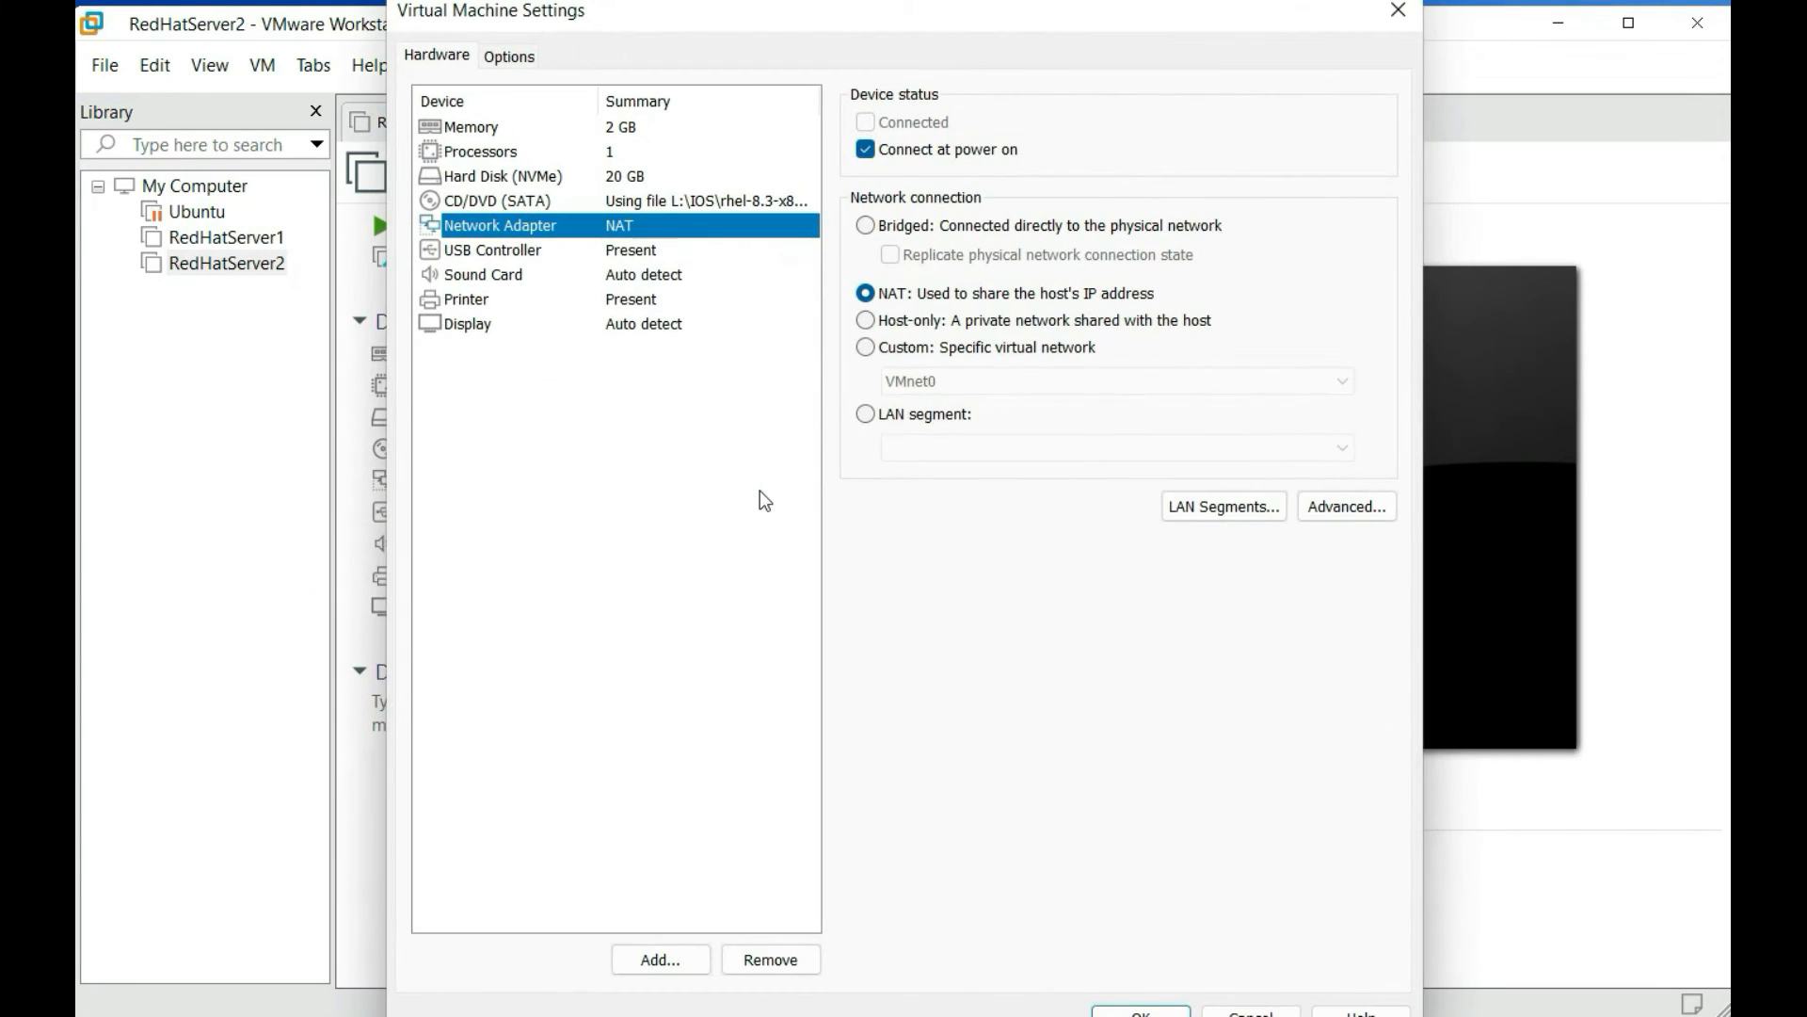
{"action": "left_click", "coordinate": [895, 415]}
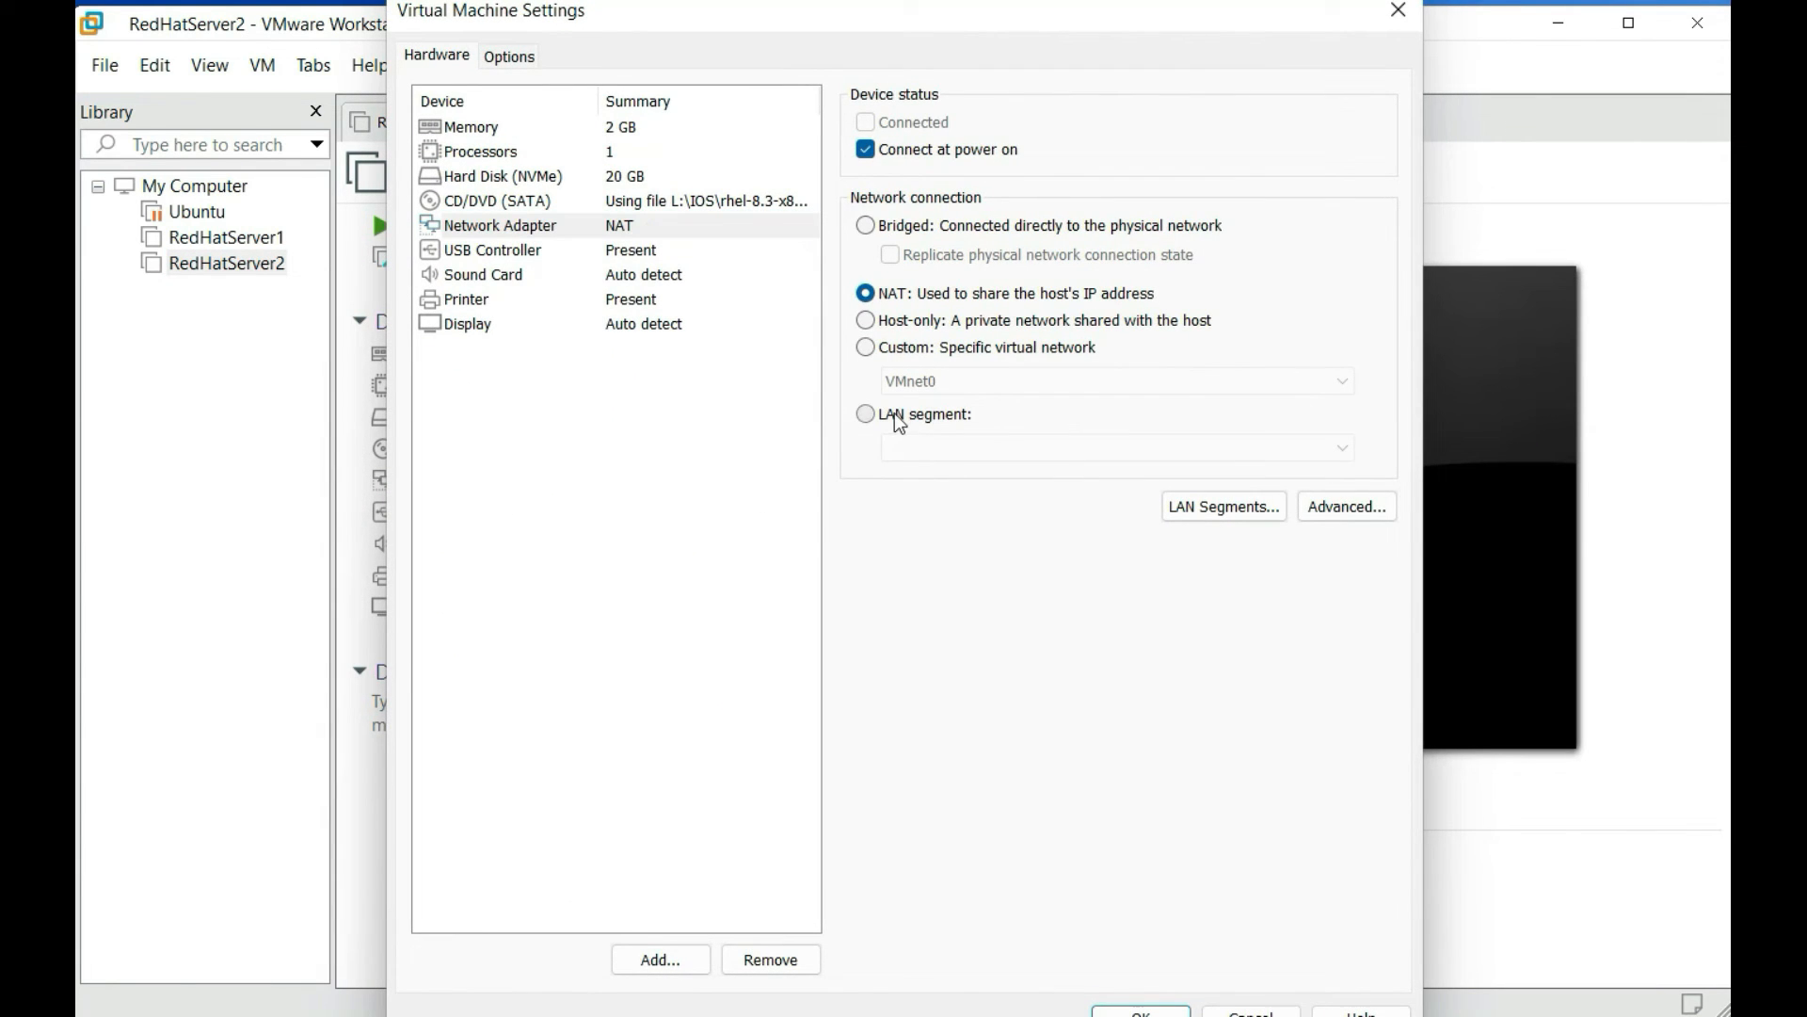
{"action": "left_click", "coordinate": [1004, 465]}
{"action": "left_click", "coordinate": [1006, 493]}
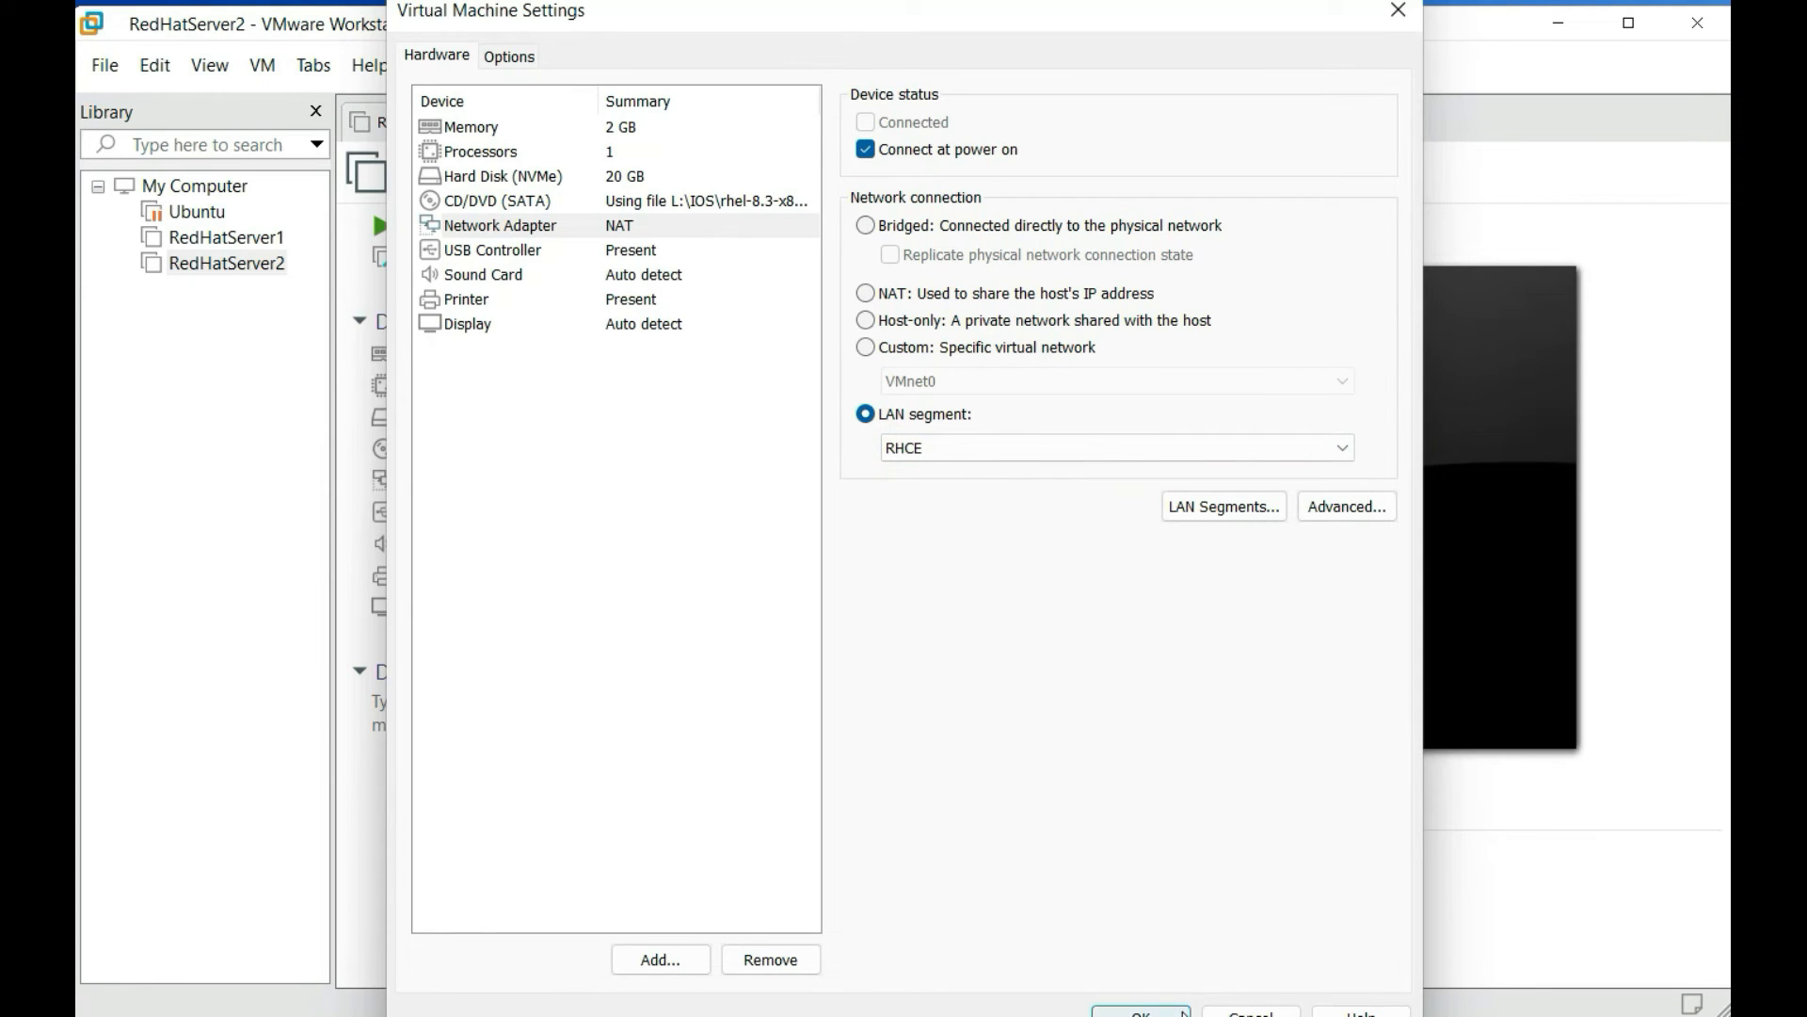
{"action": "left_click", "coordinate": [1177, 1013]}
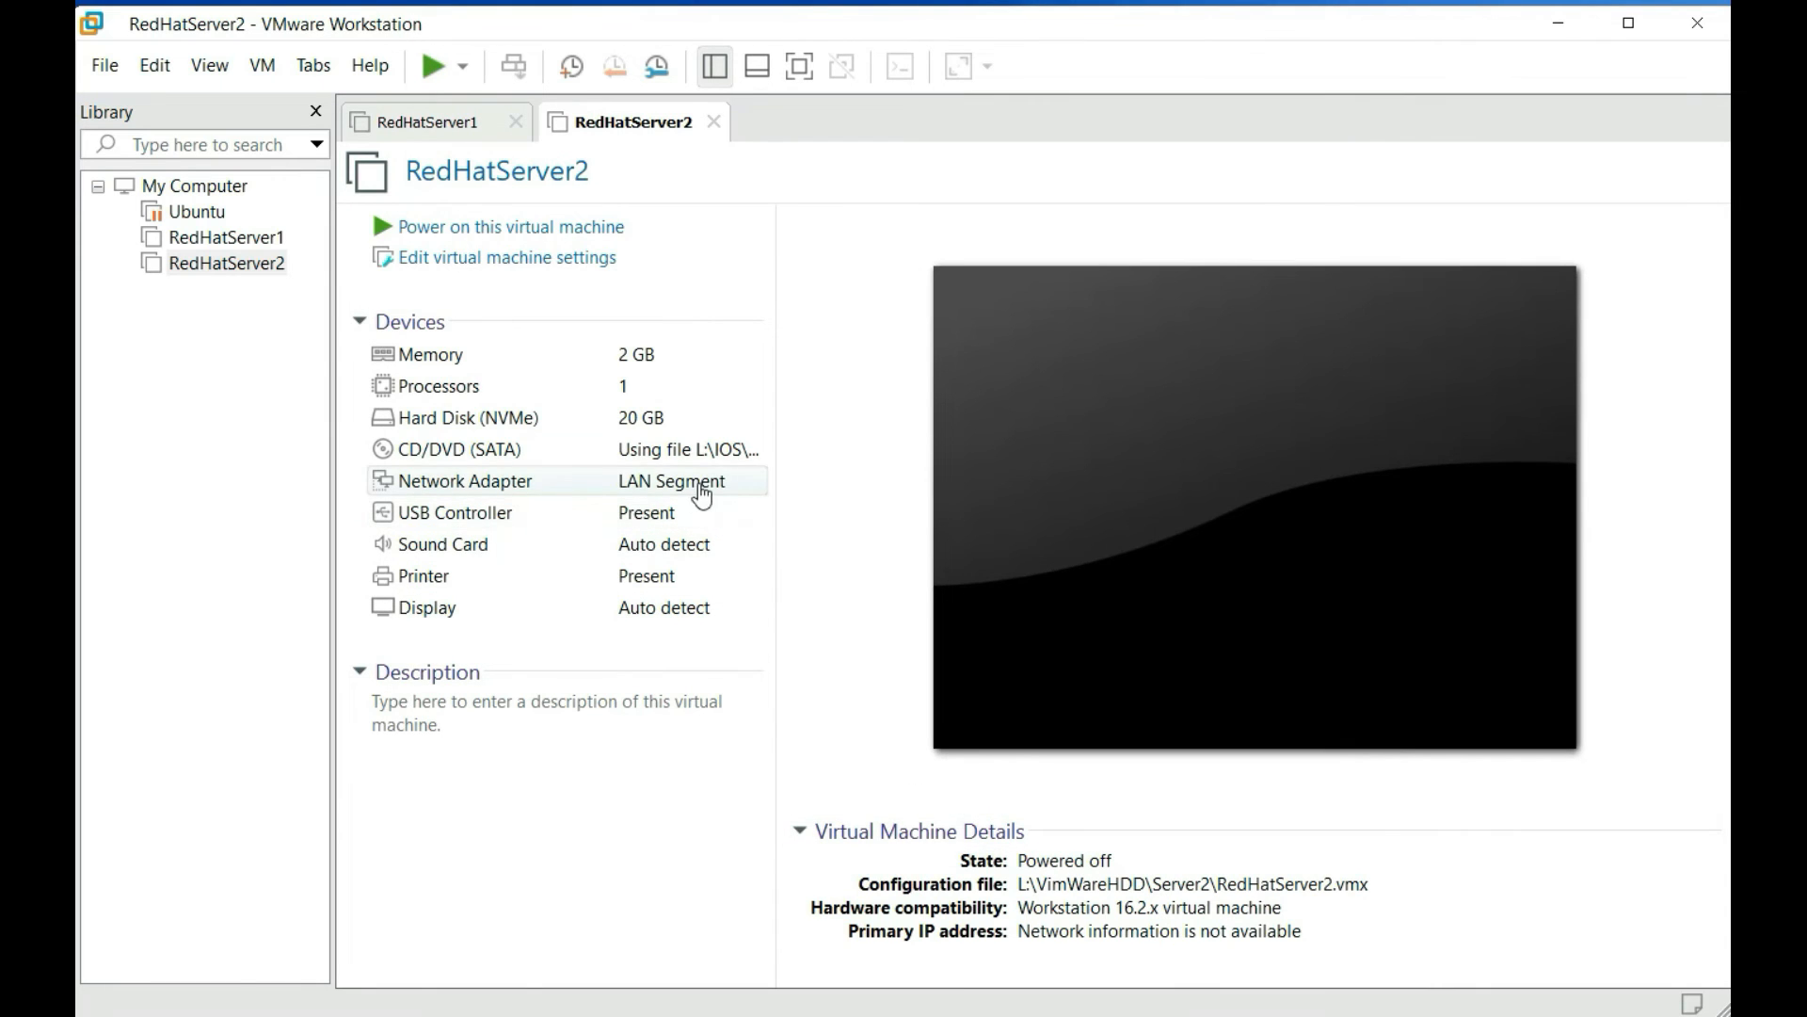
{"action": "left_click", "coordinate": [183, 239]}
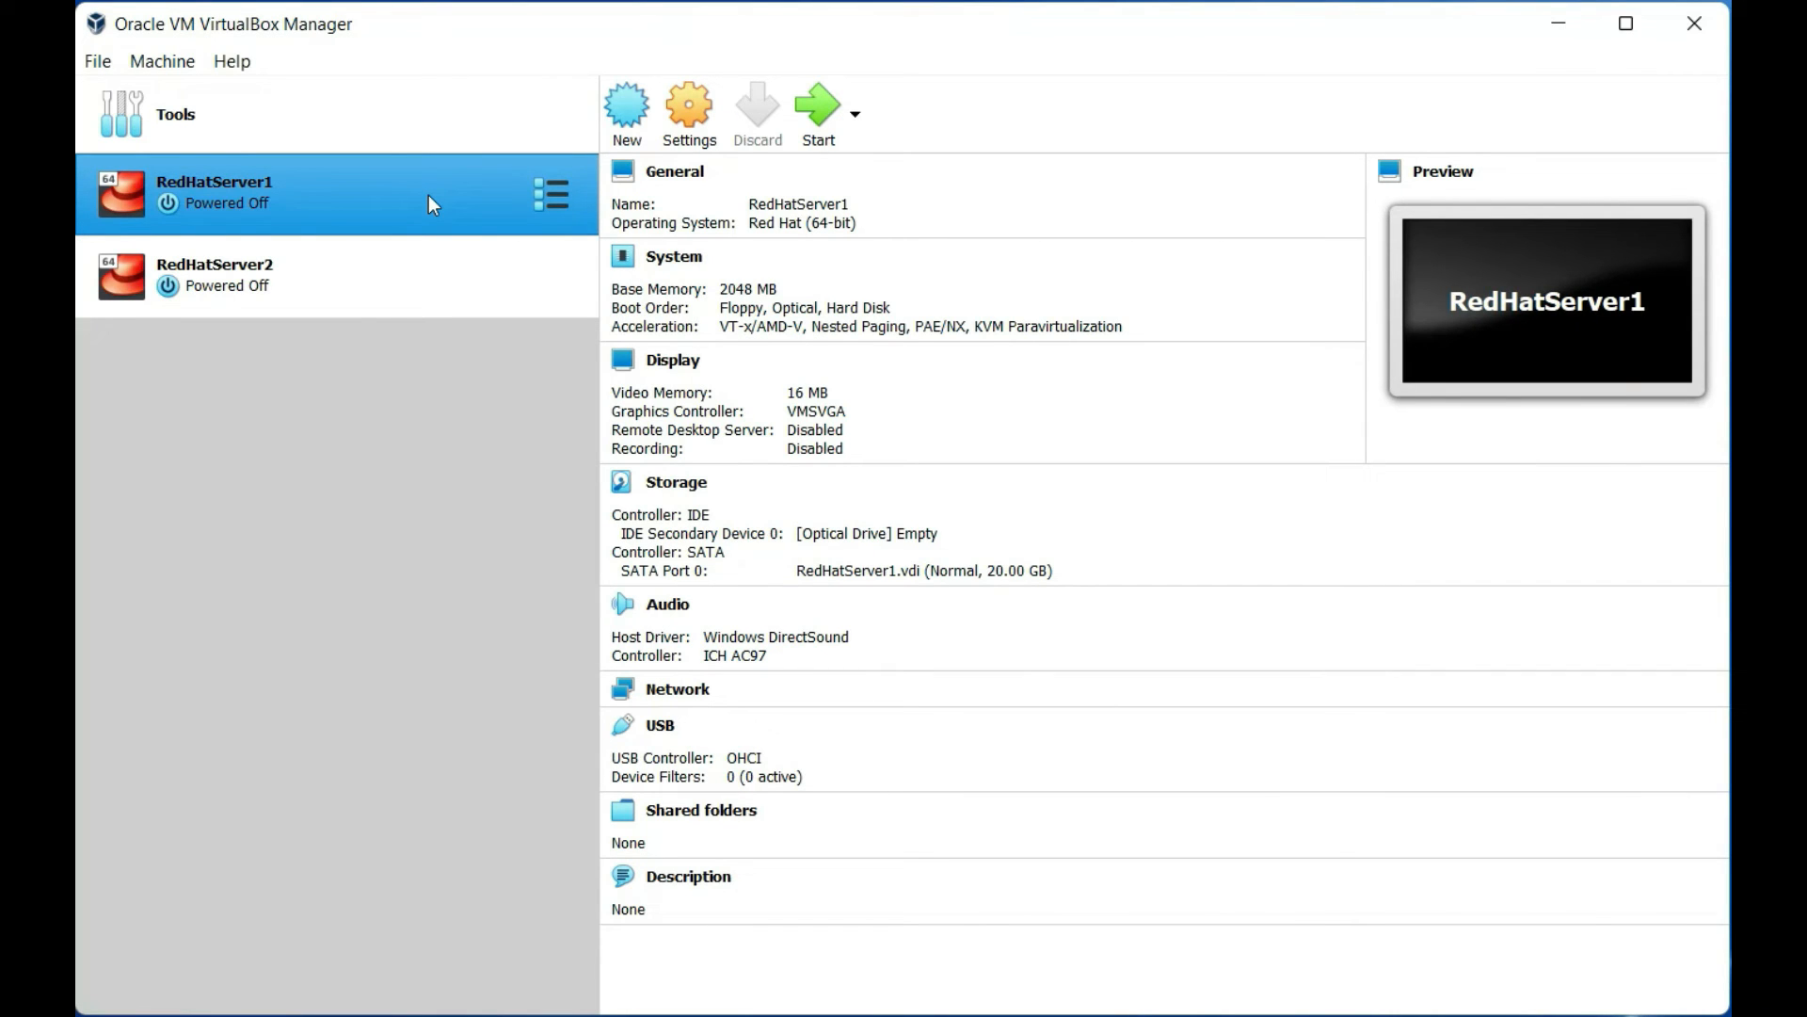
Switch RedHatServer1's first adapter from NAT to Internal Network, rename it RHCE, and save
{"action": "left_click", "coordinate": [694, 110]}
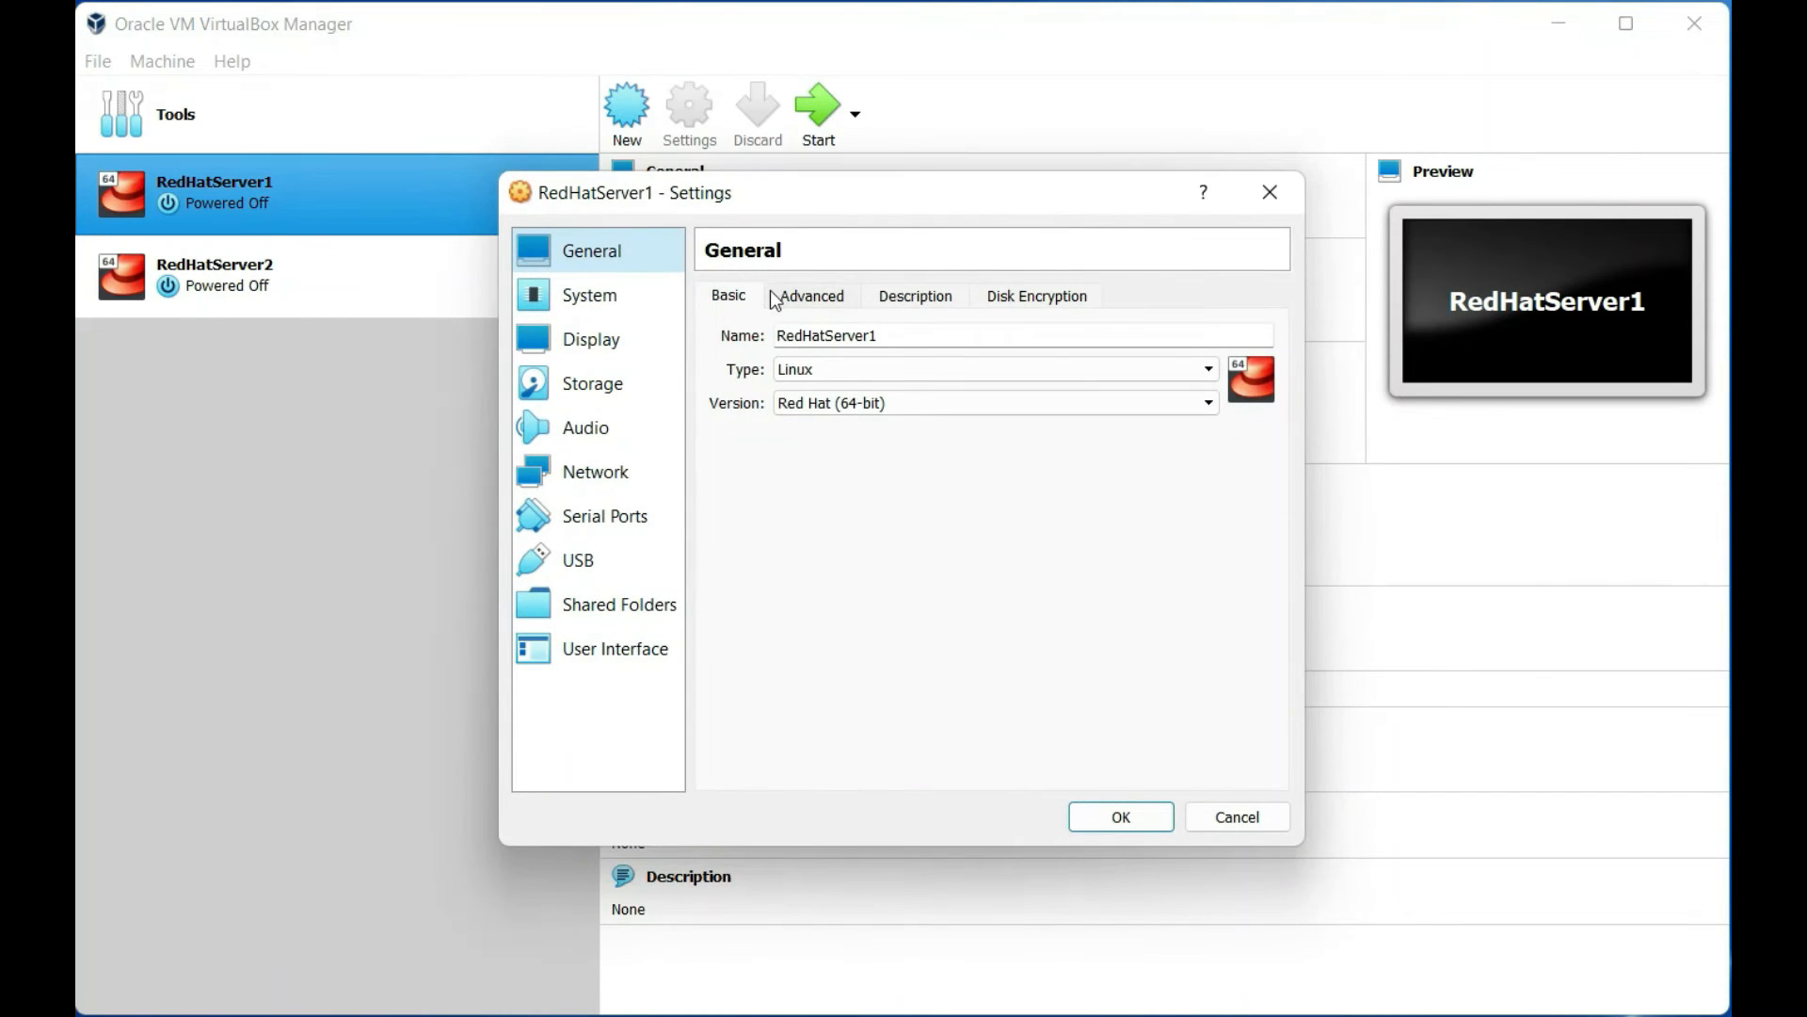
{"action": "left_click", "coordinate": [593, 482]}
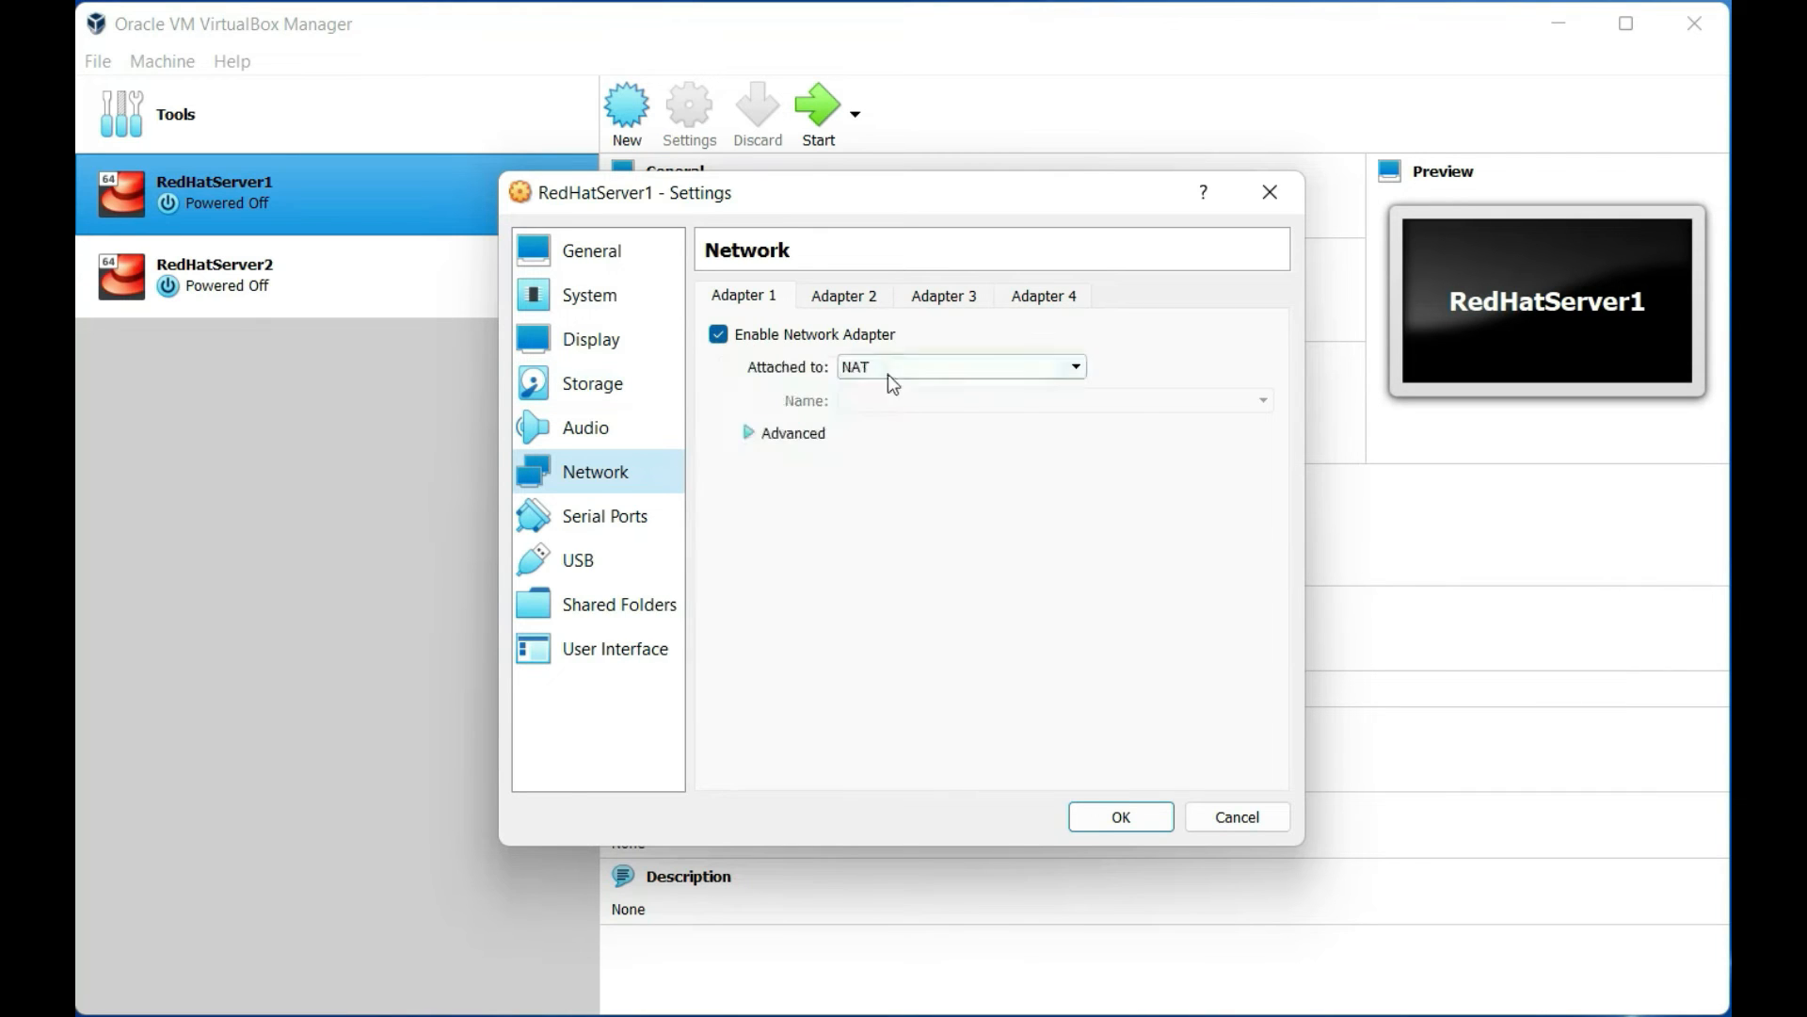
{"action": "left_click", "coordinate": [956, 371]}
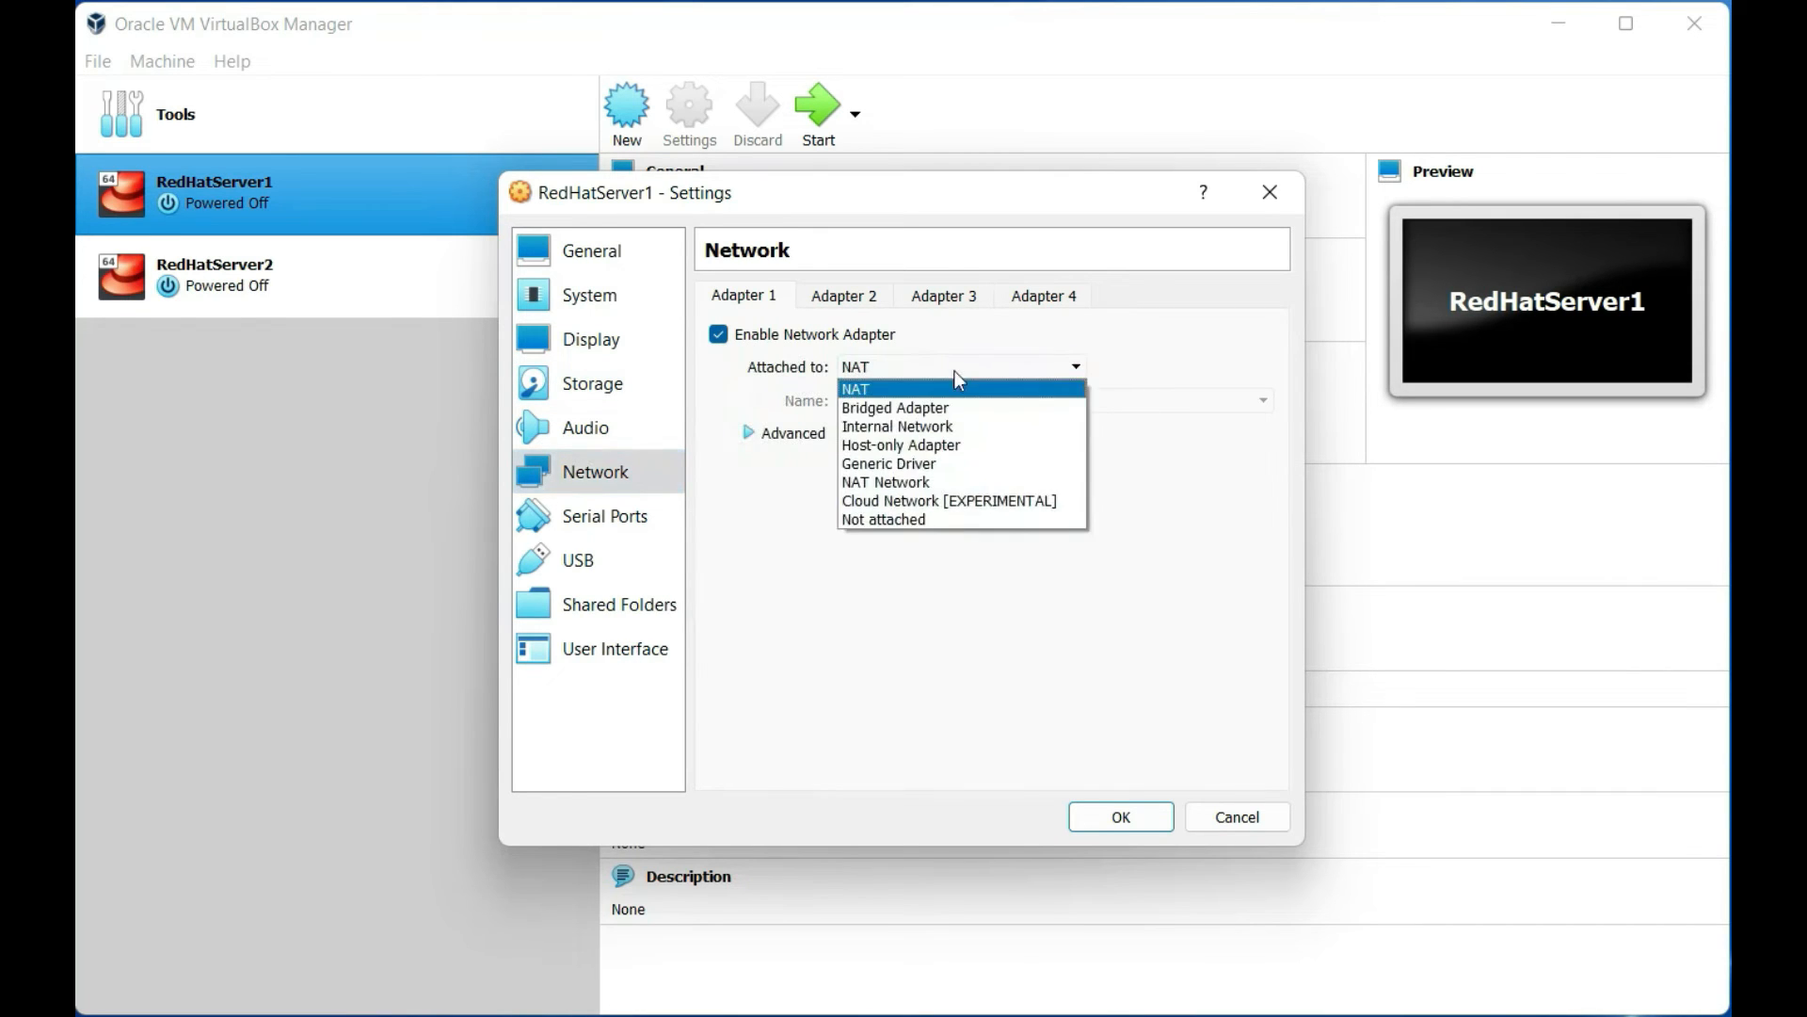
{"action": "left_click", "coordinate": [970, 427]}
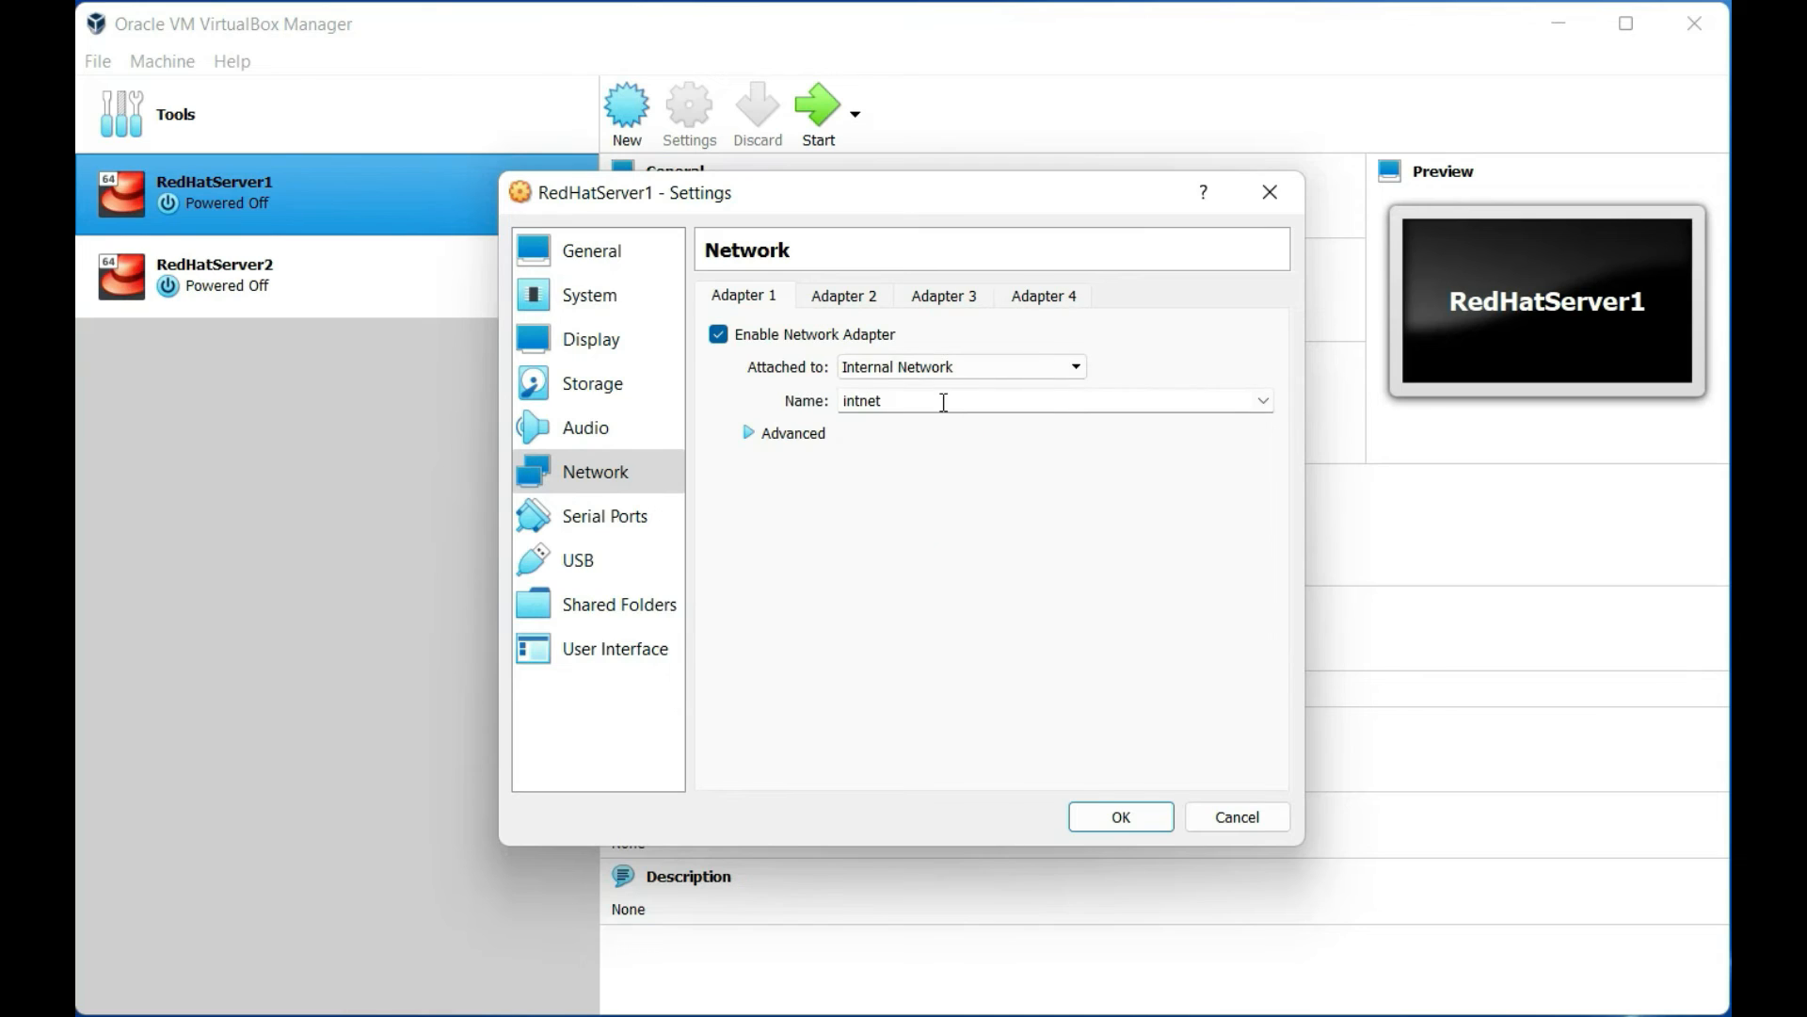
{"action": "left_click_drag", "start_coordinate": [939, 399], "coordinate": [832, 441]}
{"action": "type", "text": "RHCE"}
{"action": "left_click", "coordinate": [1120, 828]}
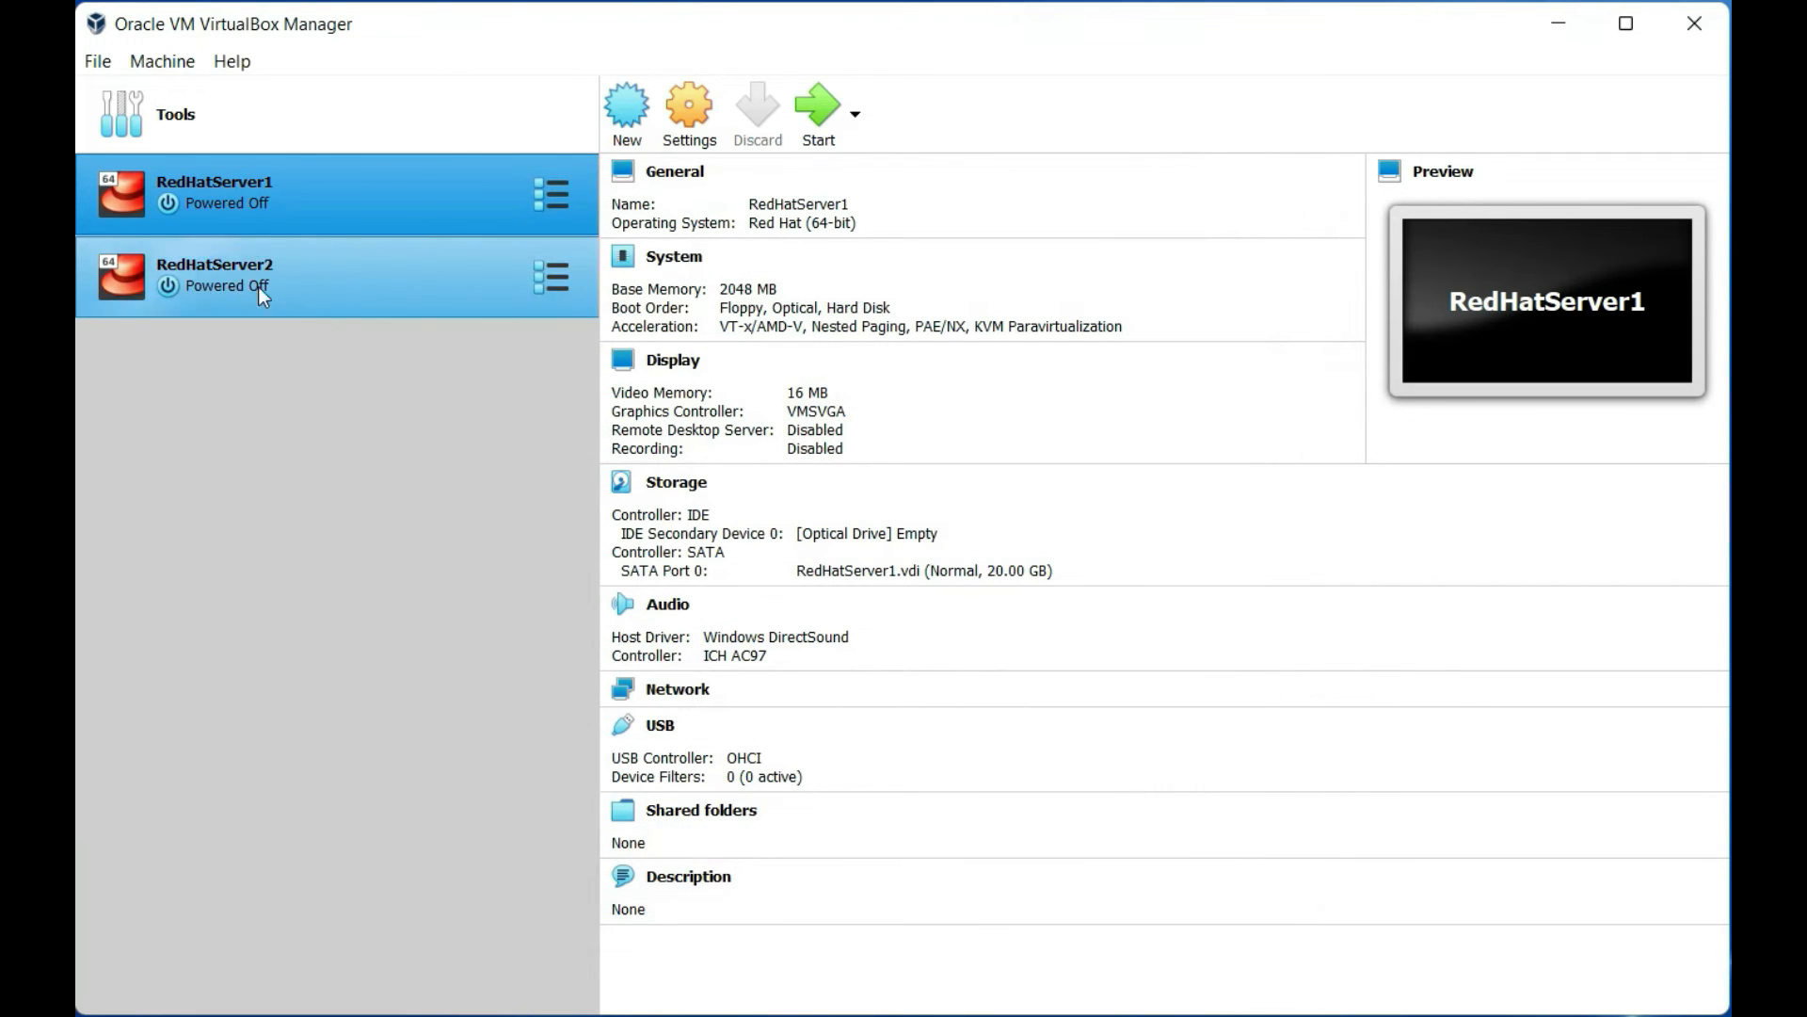
Attach RedHatServer2's first adapter to Internal Network, keep the name RHCE, and save
{"action": "left_click", "coordinate": [330, 294]}
{"action": "left_click", "coordinate": [697, 117]}
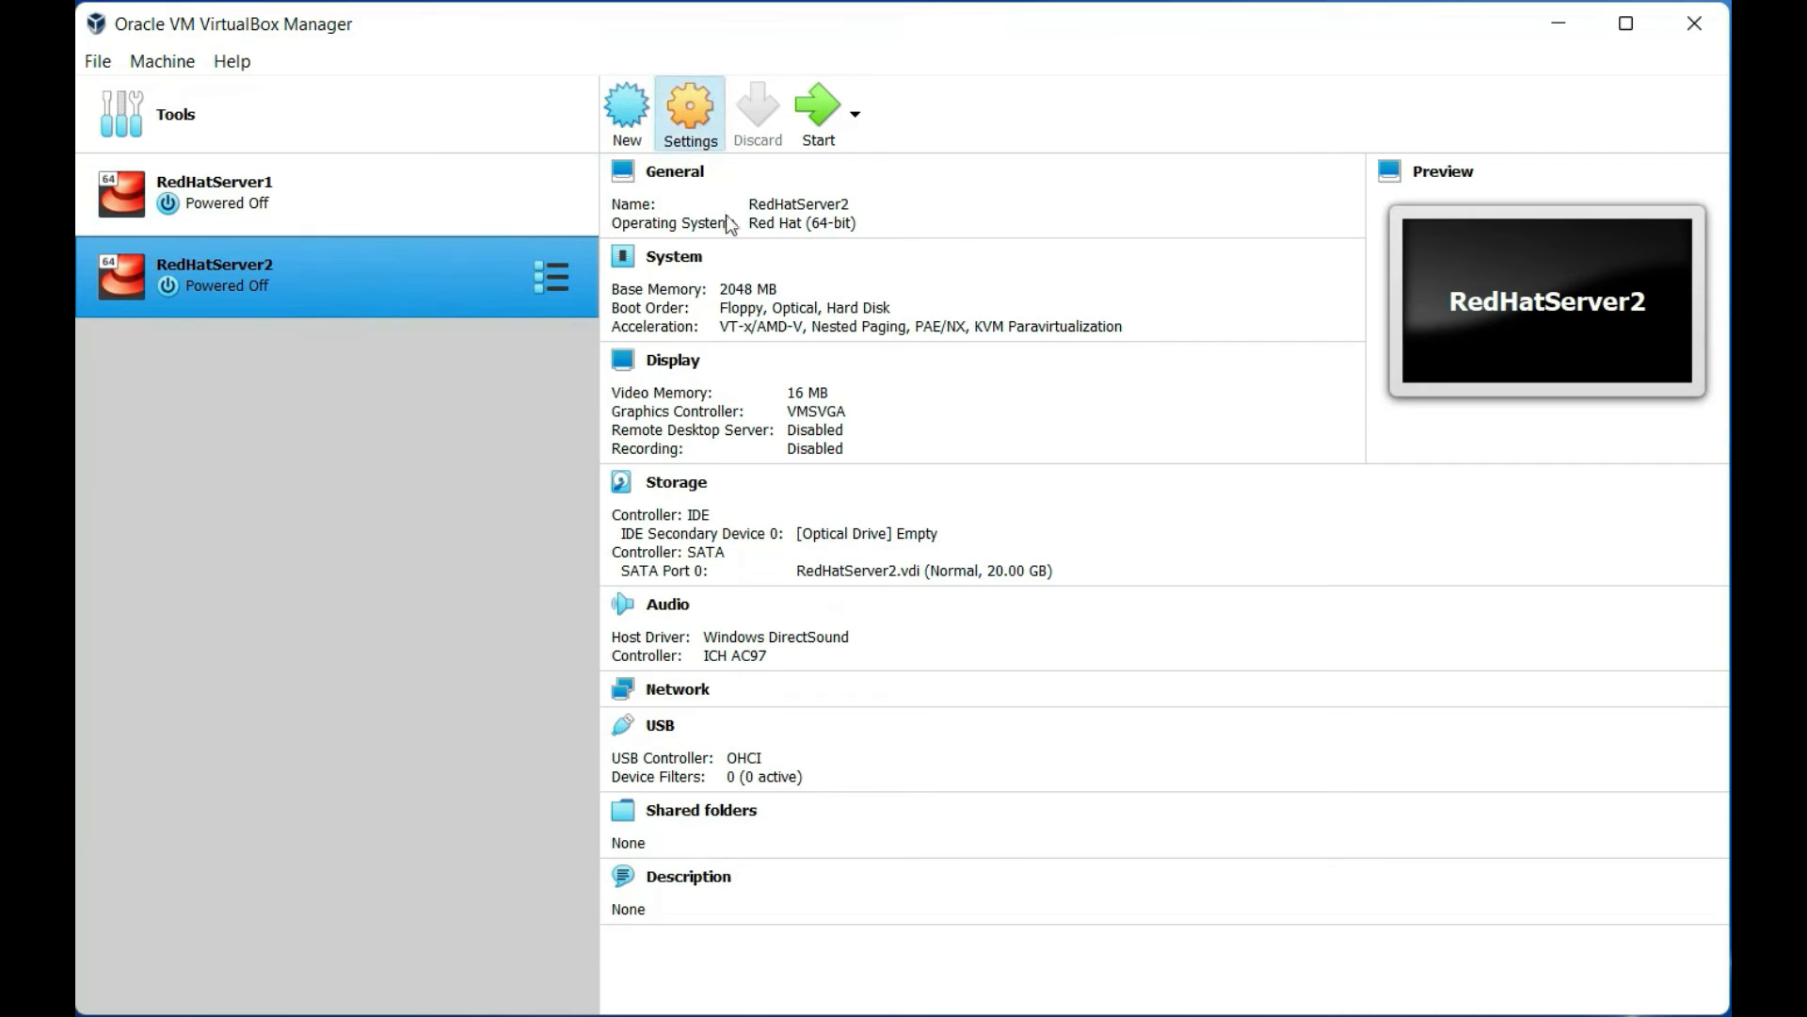
{"action": "left_click", "coordinate": [605, 486]}
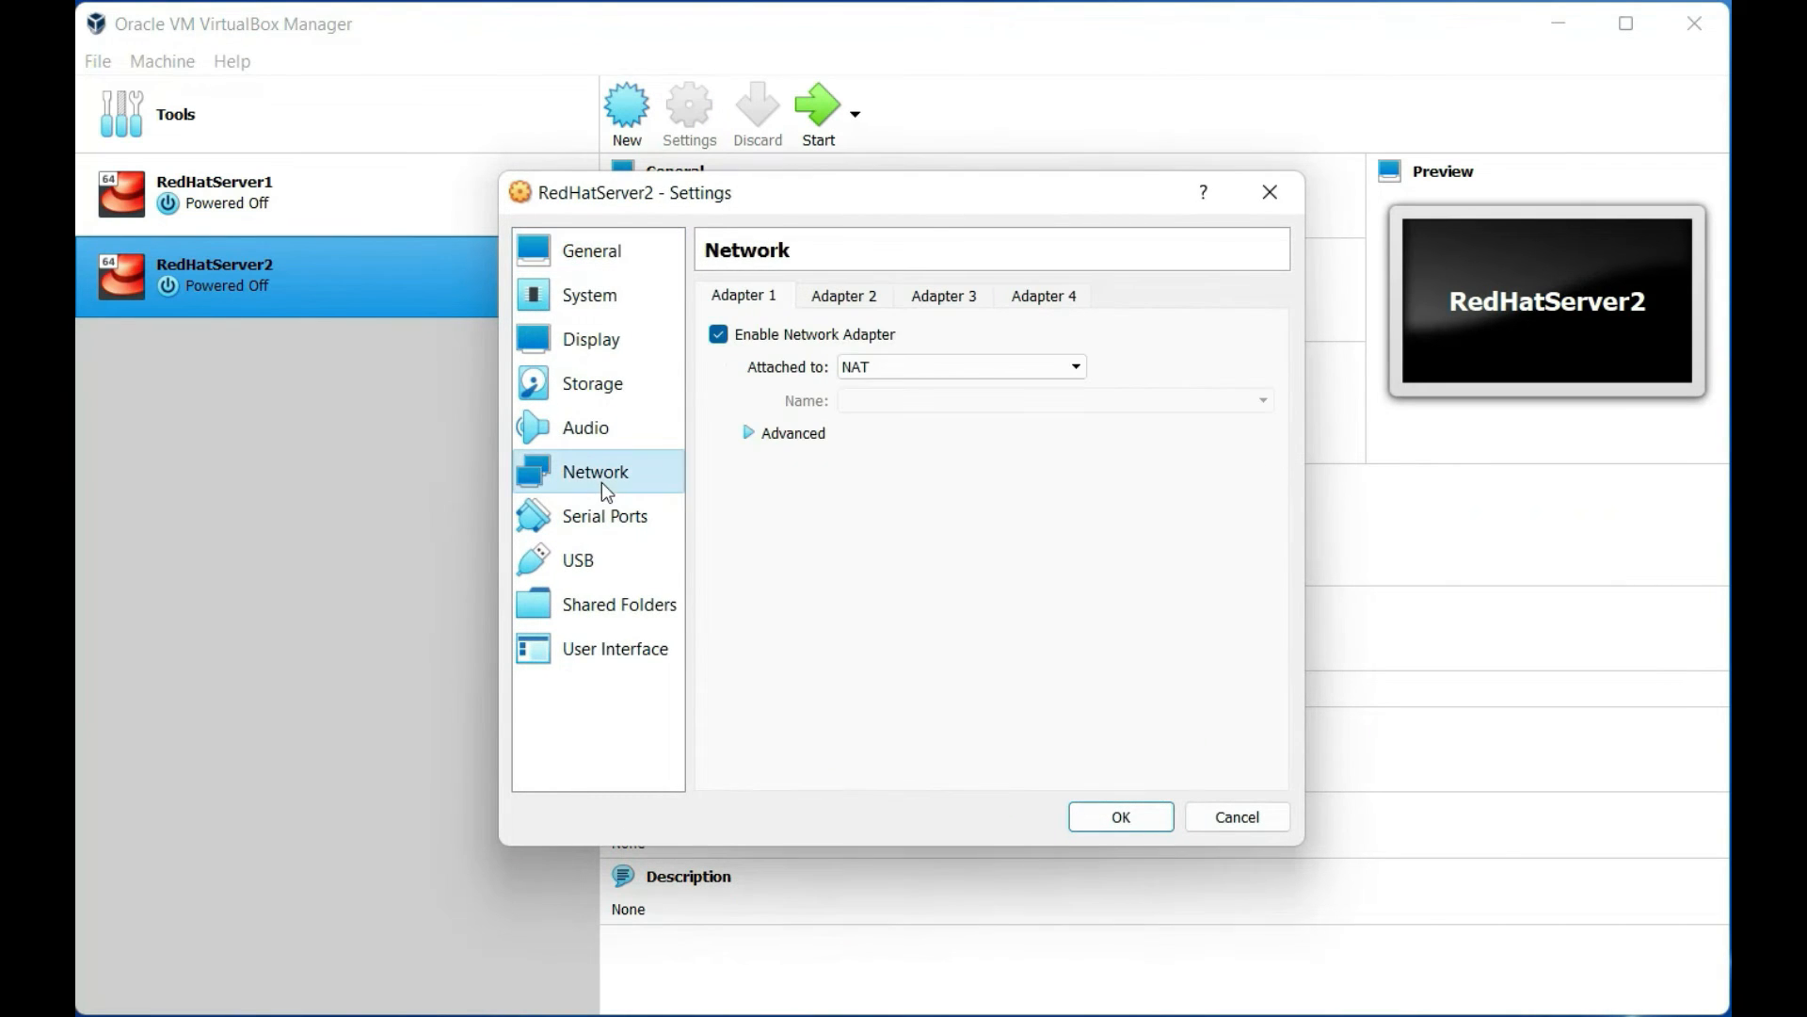
{"action": "left_click", "coordinate": [896, 370]}
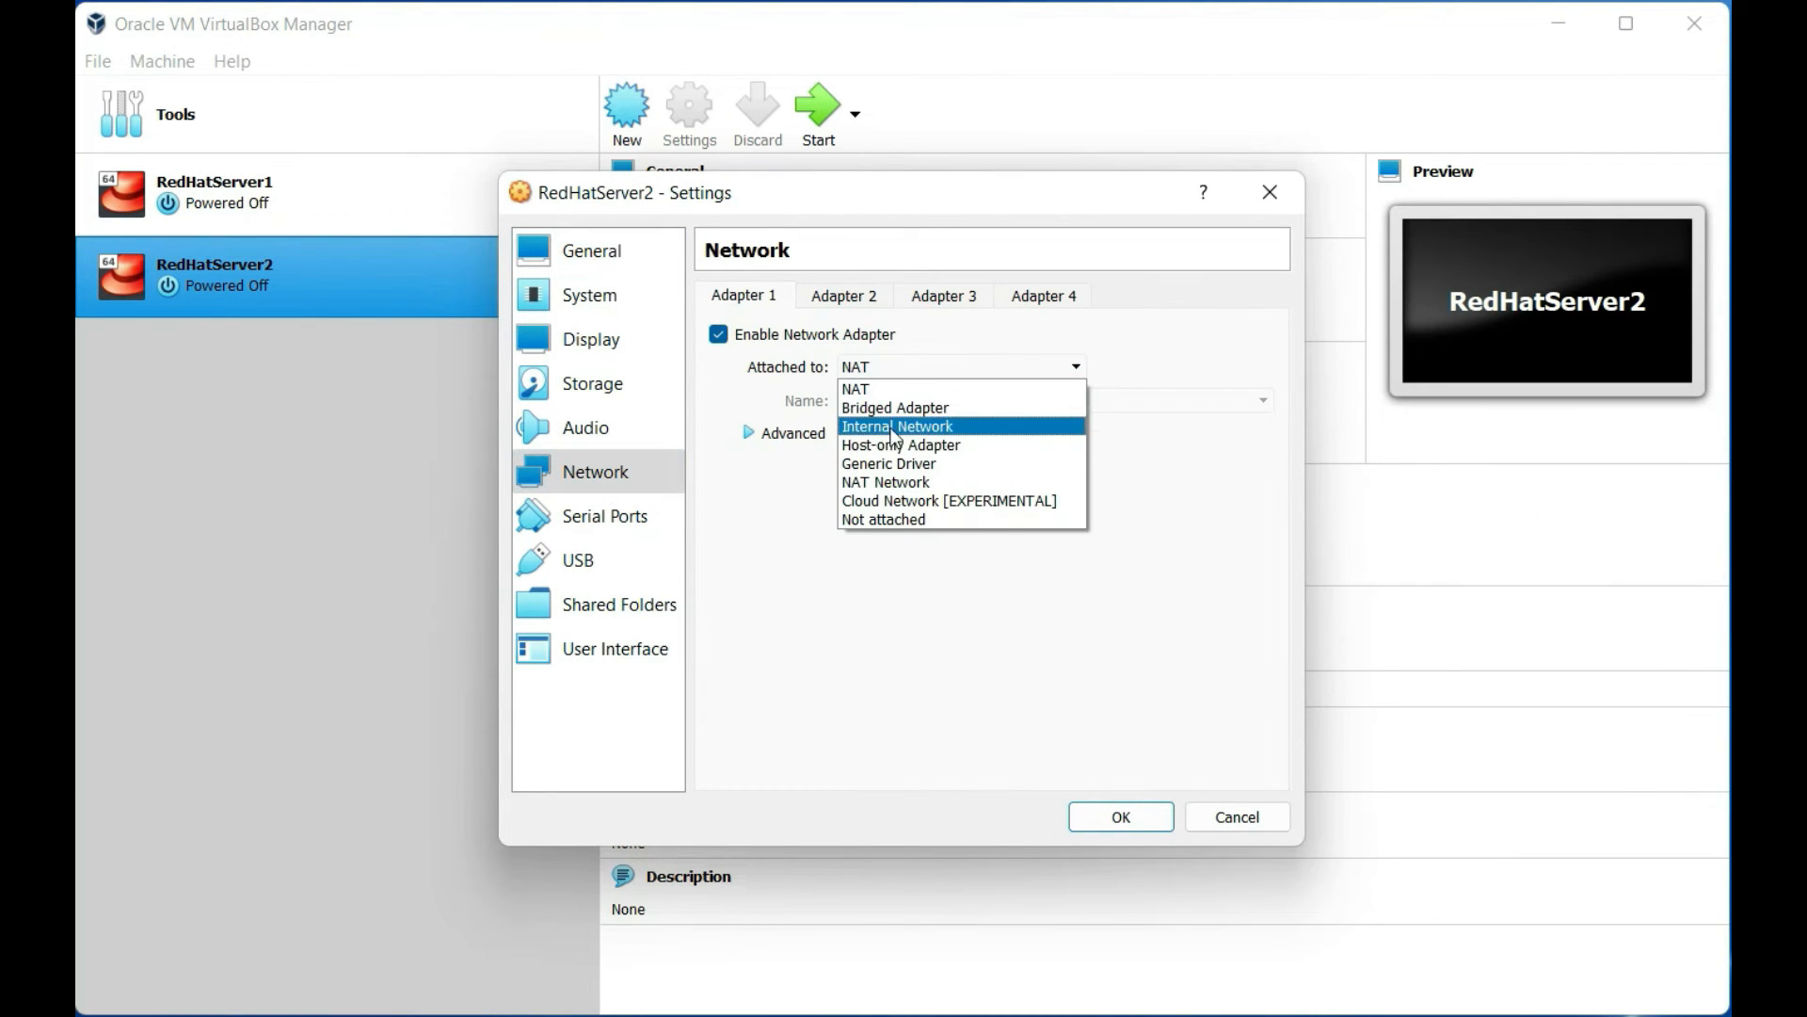
{"action": "left_click", "coordinate": [914, 424]}
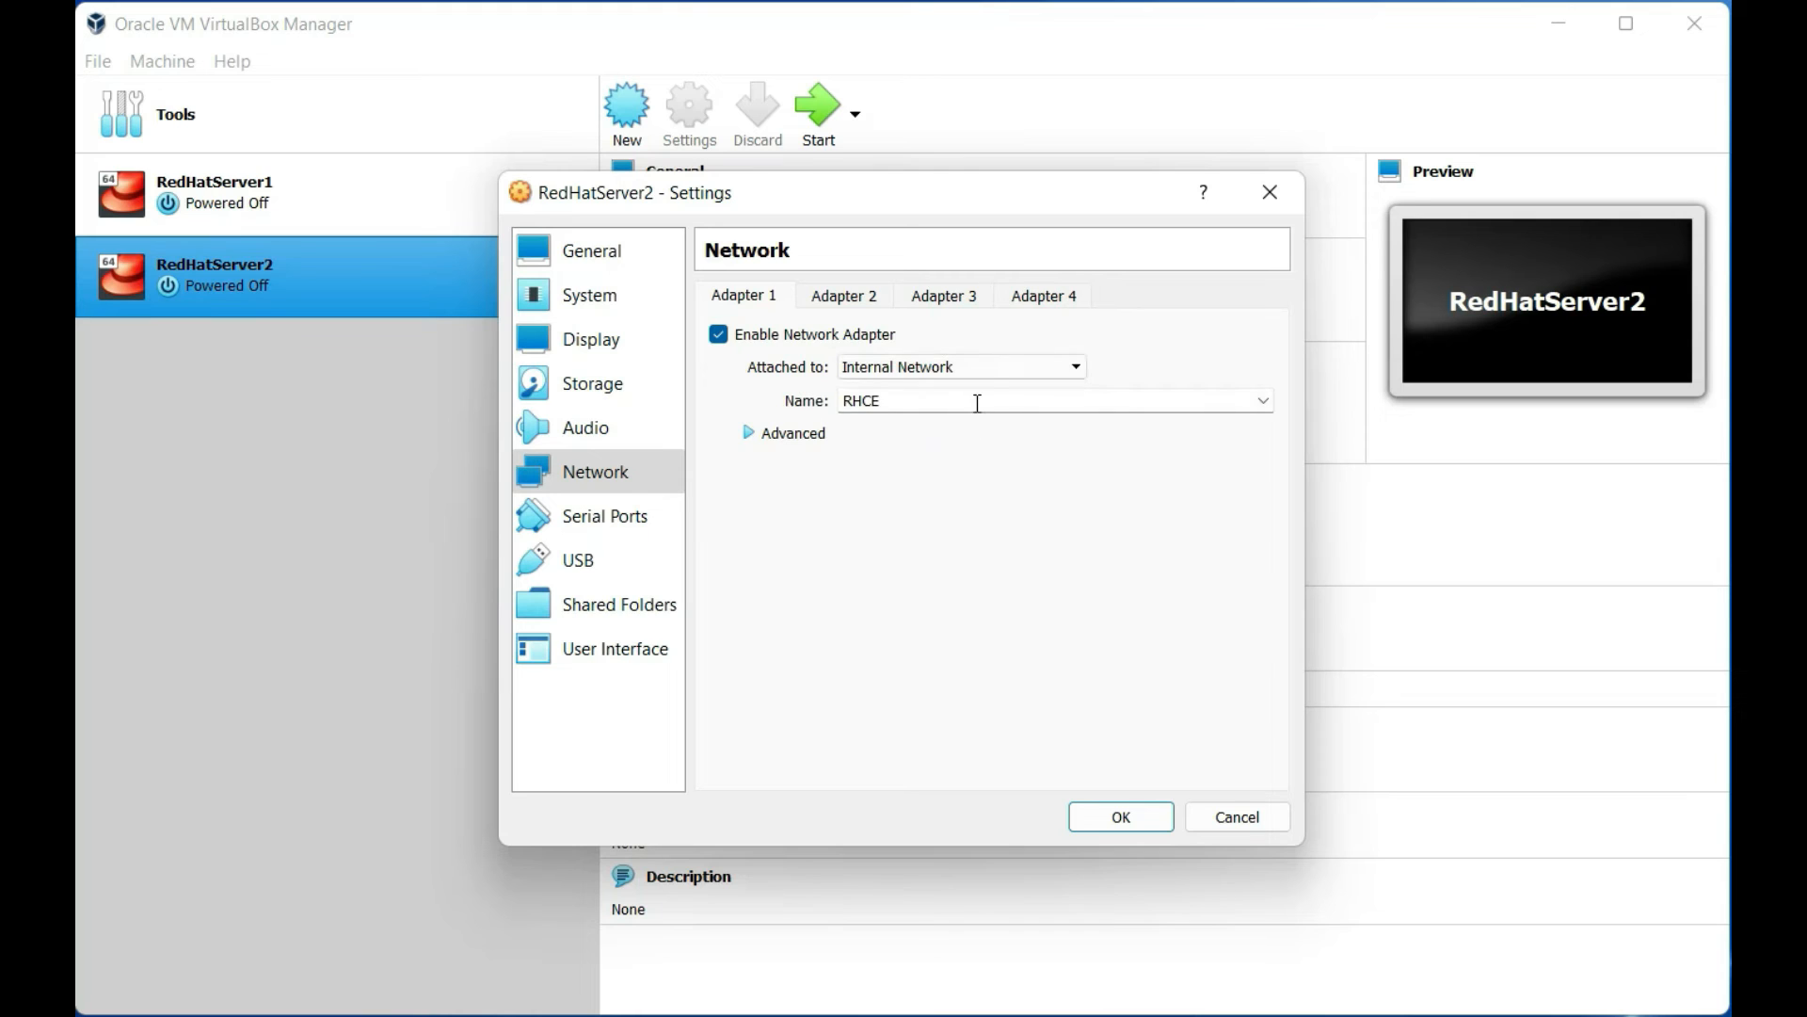
{"action": "left_click", "coordinate": [1263, 400]}
{"action": "left_click", "coordinate": [1252, 419]}
{"action": "left_click", "coordinate": [1119, 817]}
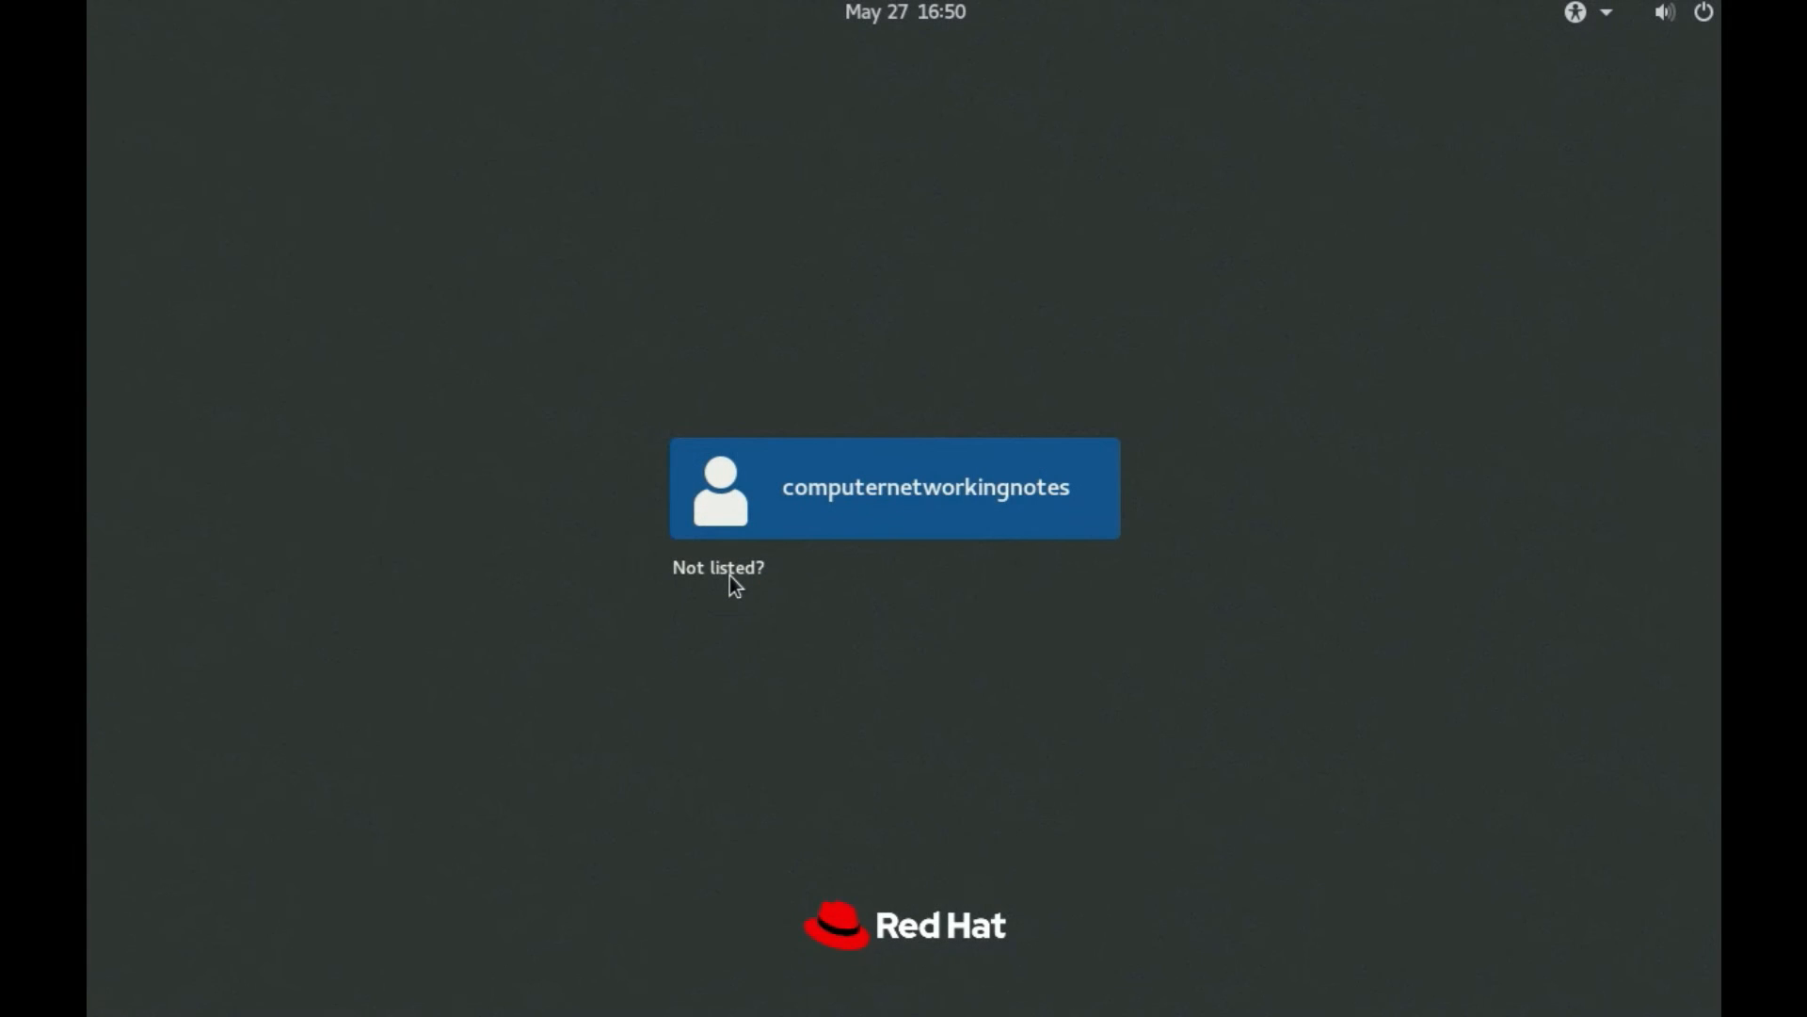
Log in as root through Not listed? with the account password, then show the Activities overview
{"action": "left_click", "coordinate": [735, 584]}
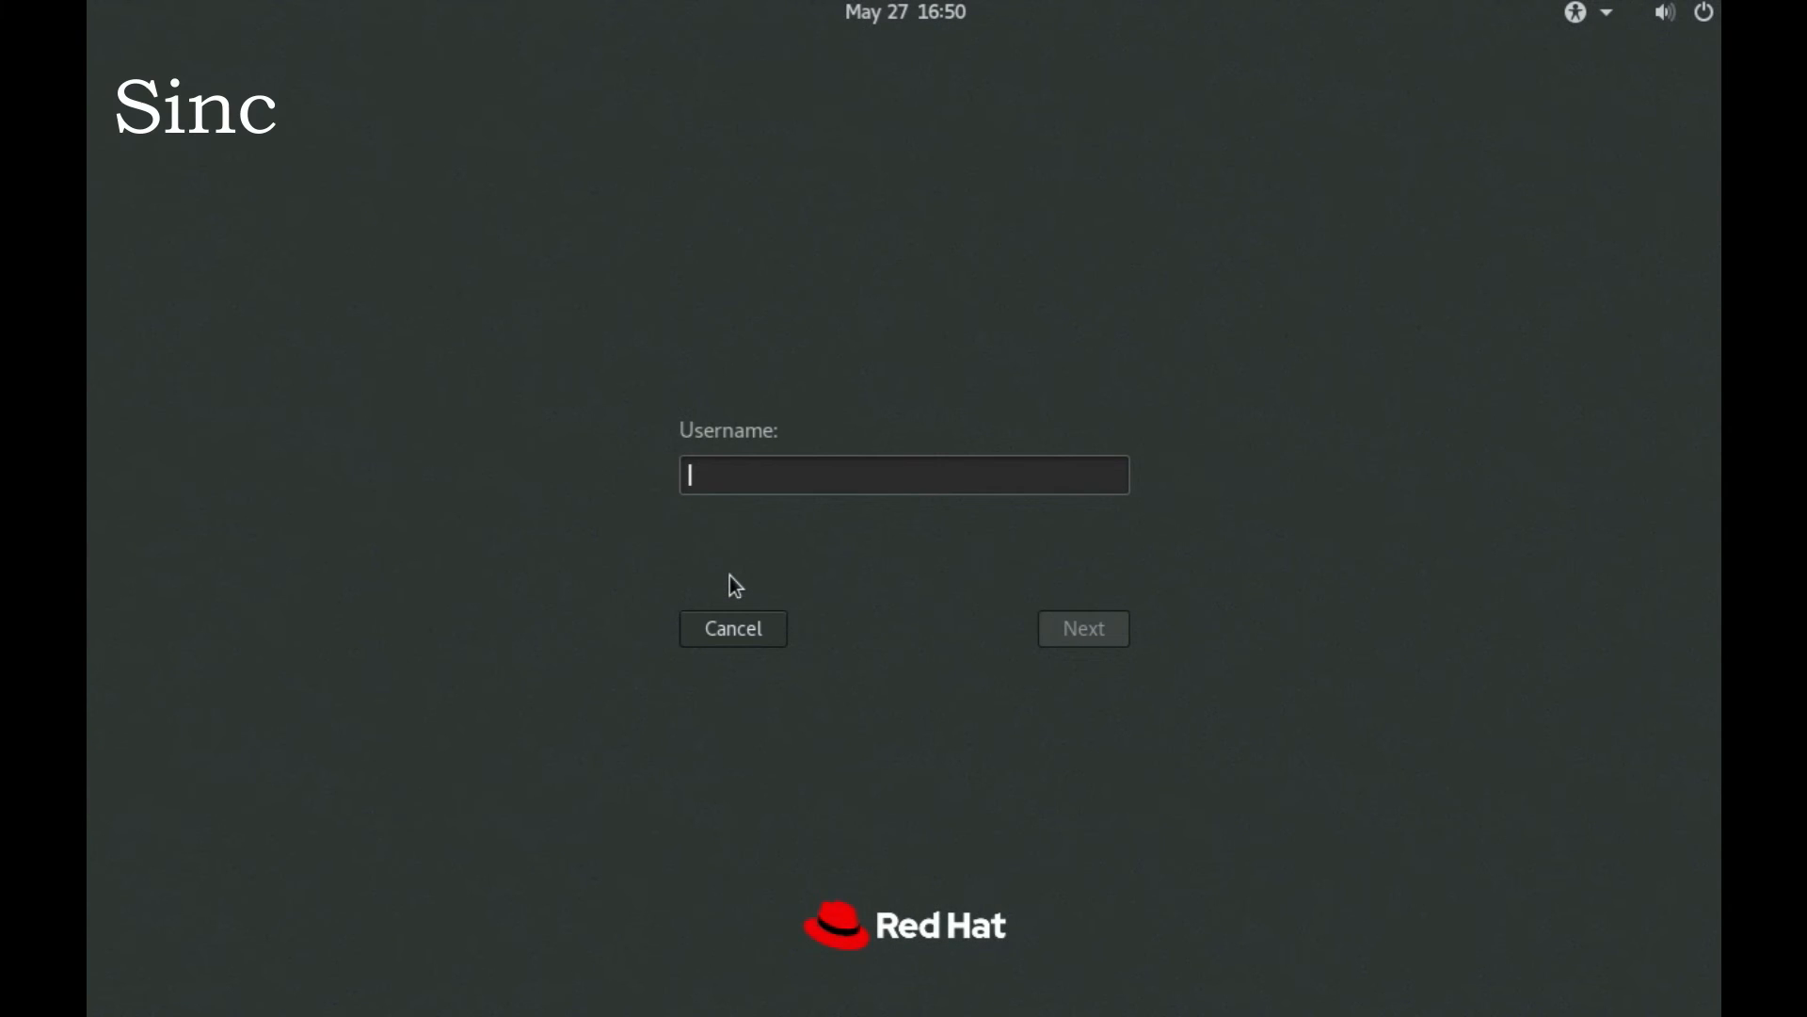
{"action": "type", "text": "root"}
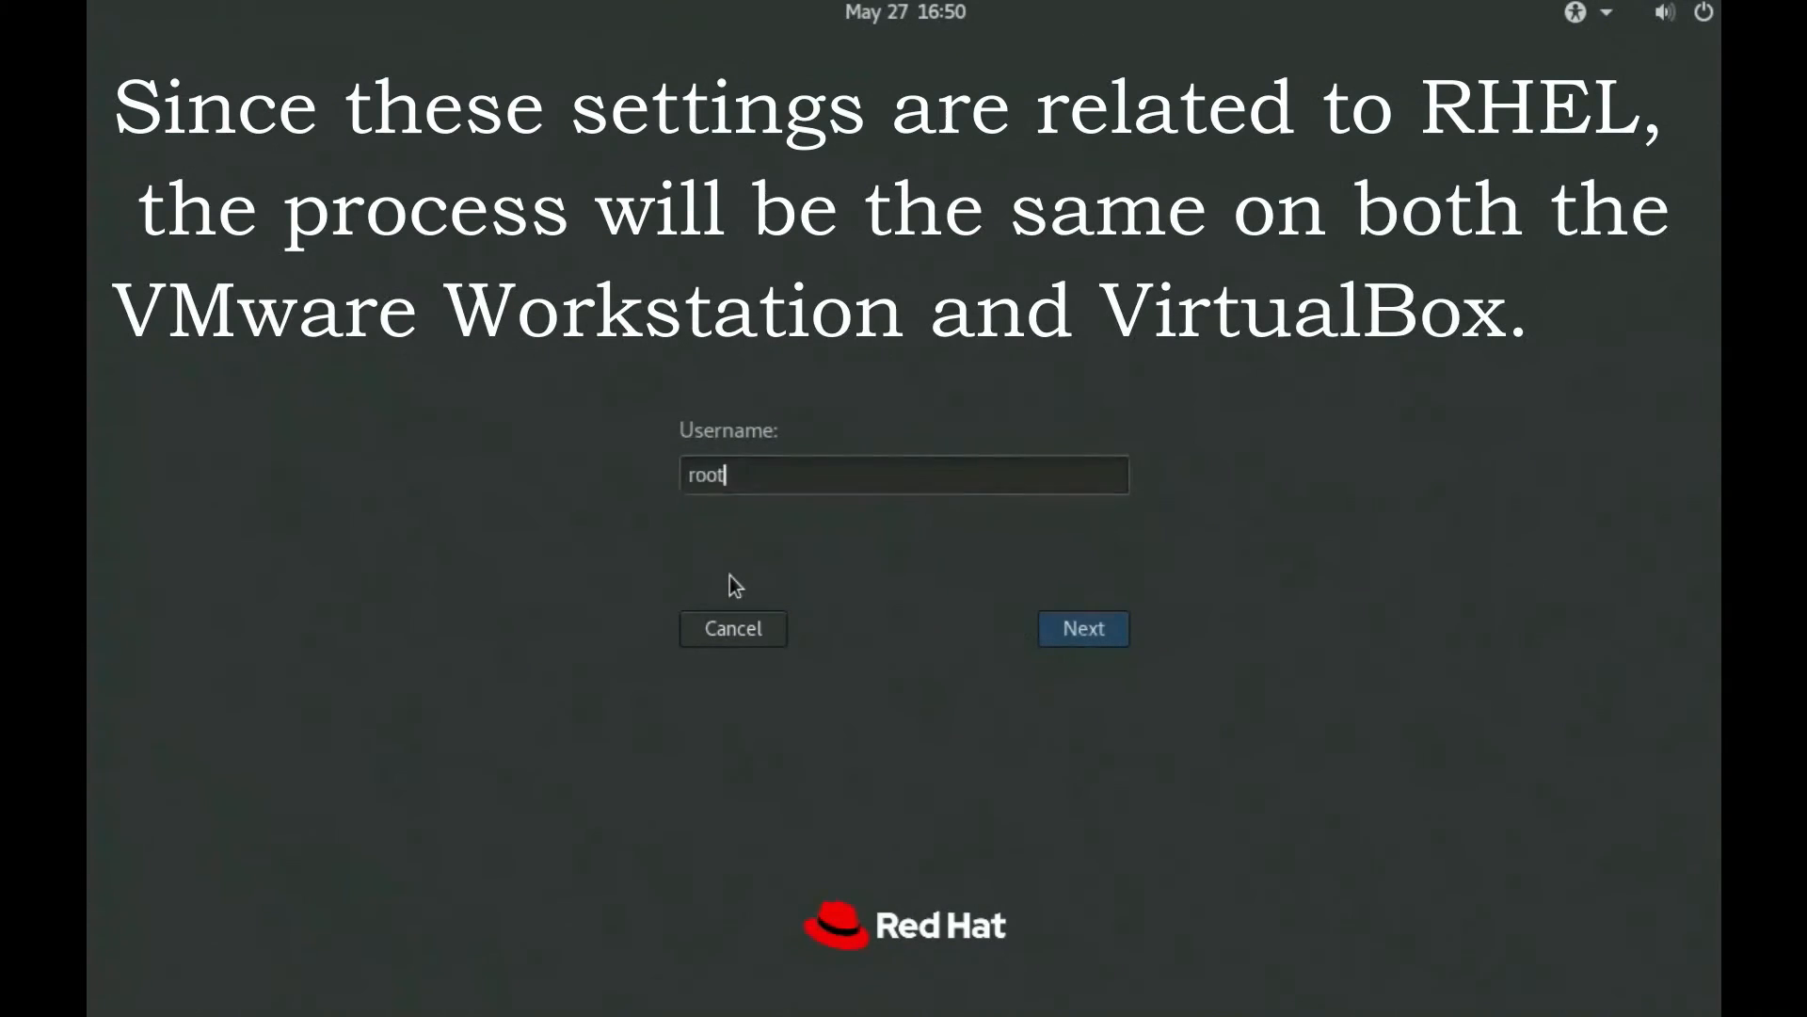
{"action": "key", "text": "Return"}
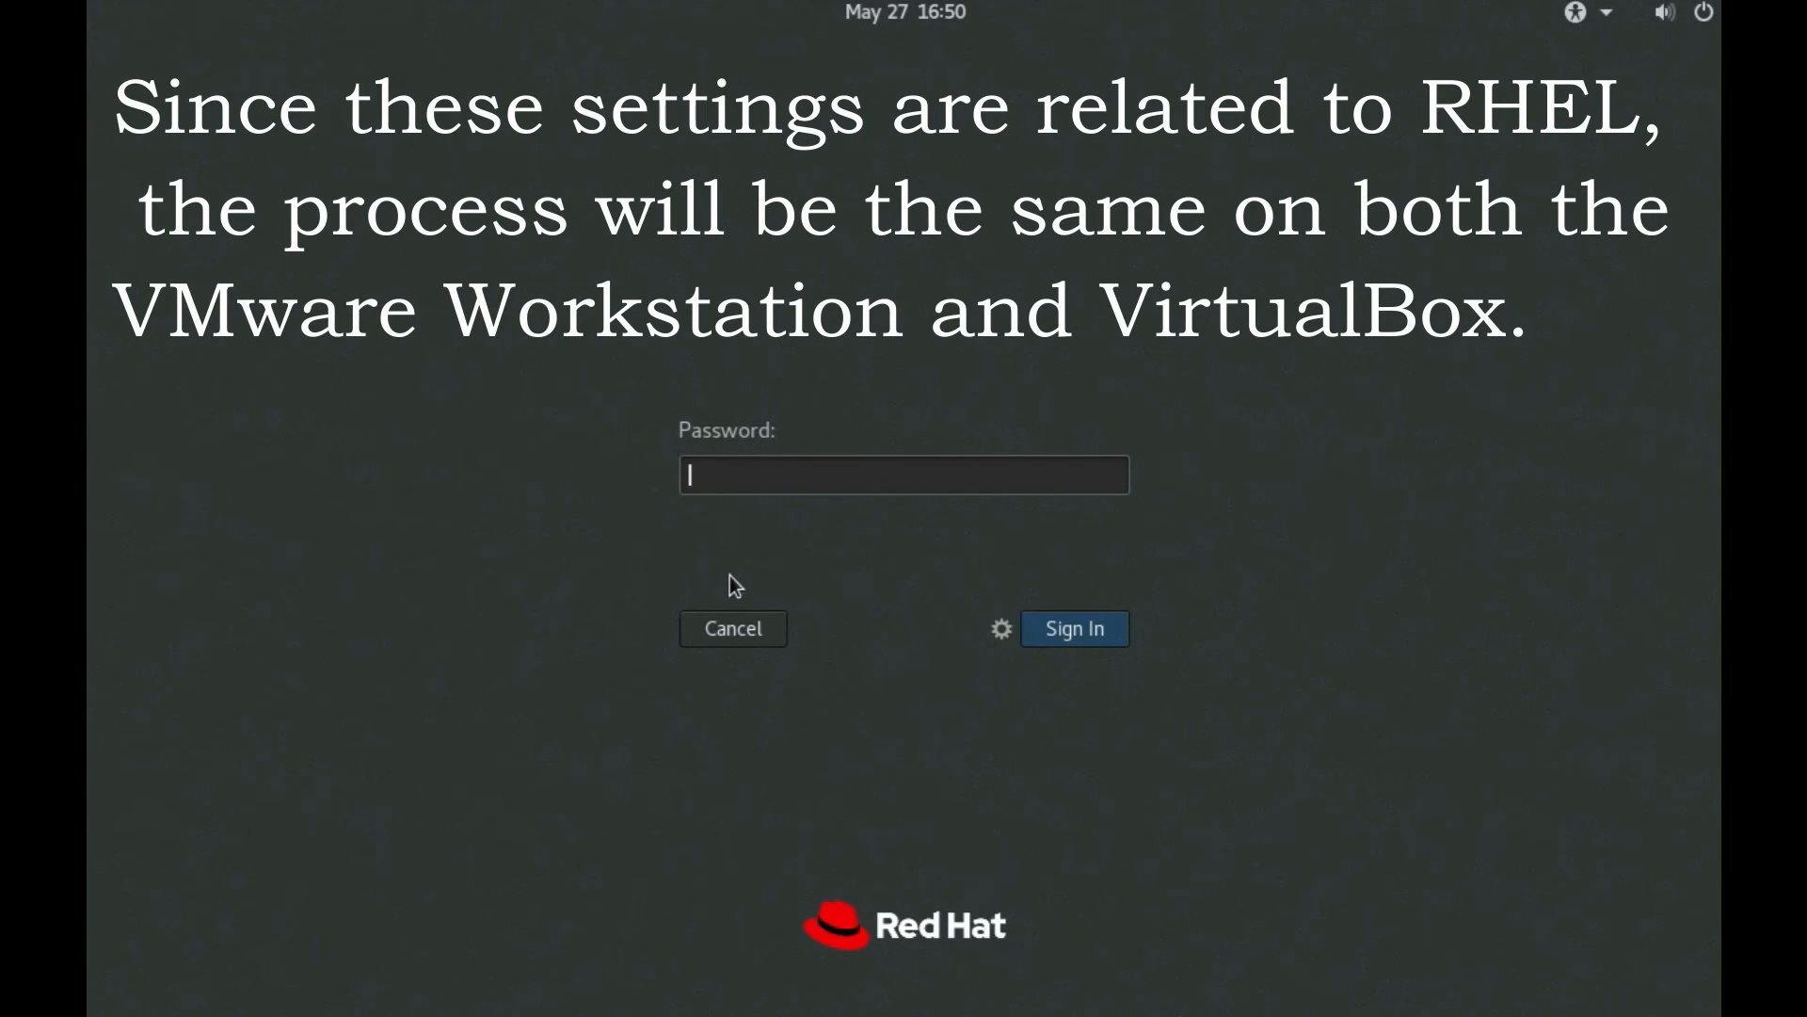
{"action": "type", "text": "••••••"}
{"action": "key", "text": "Return"}
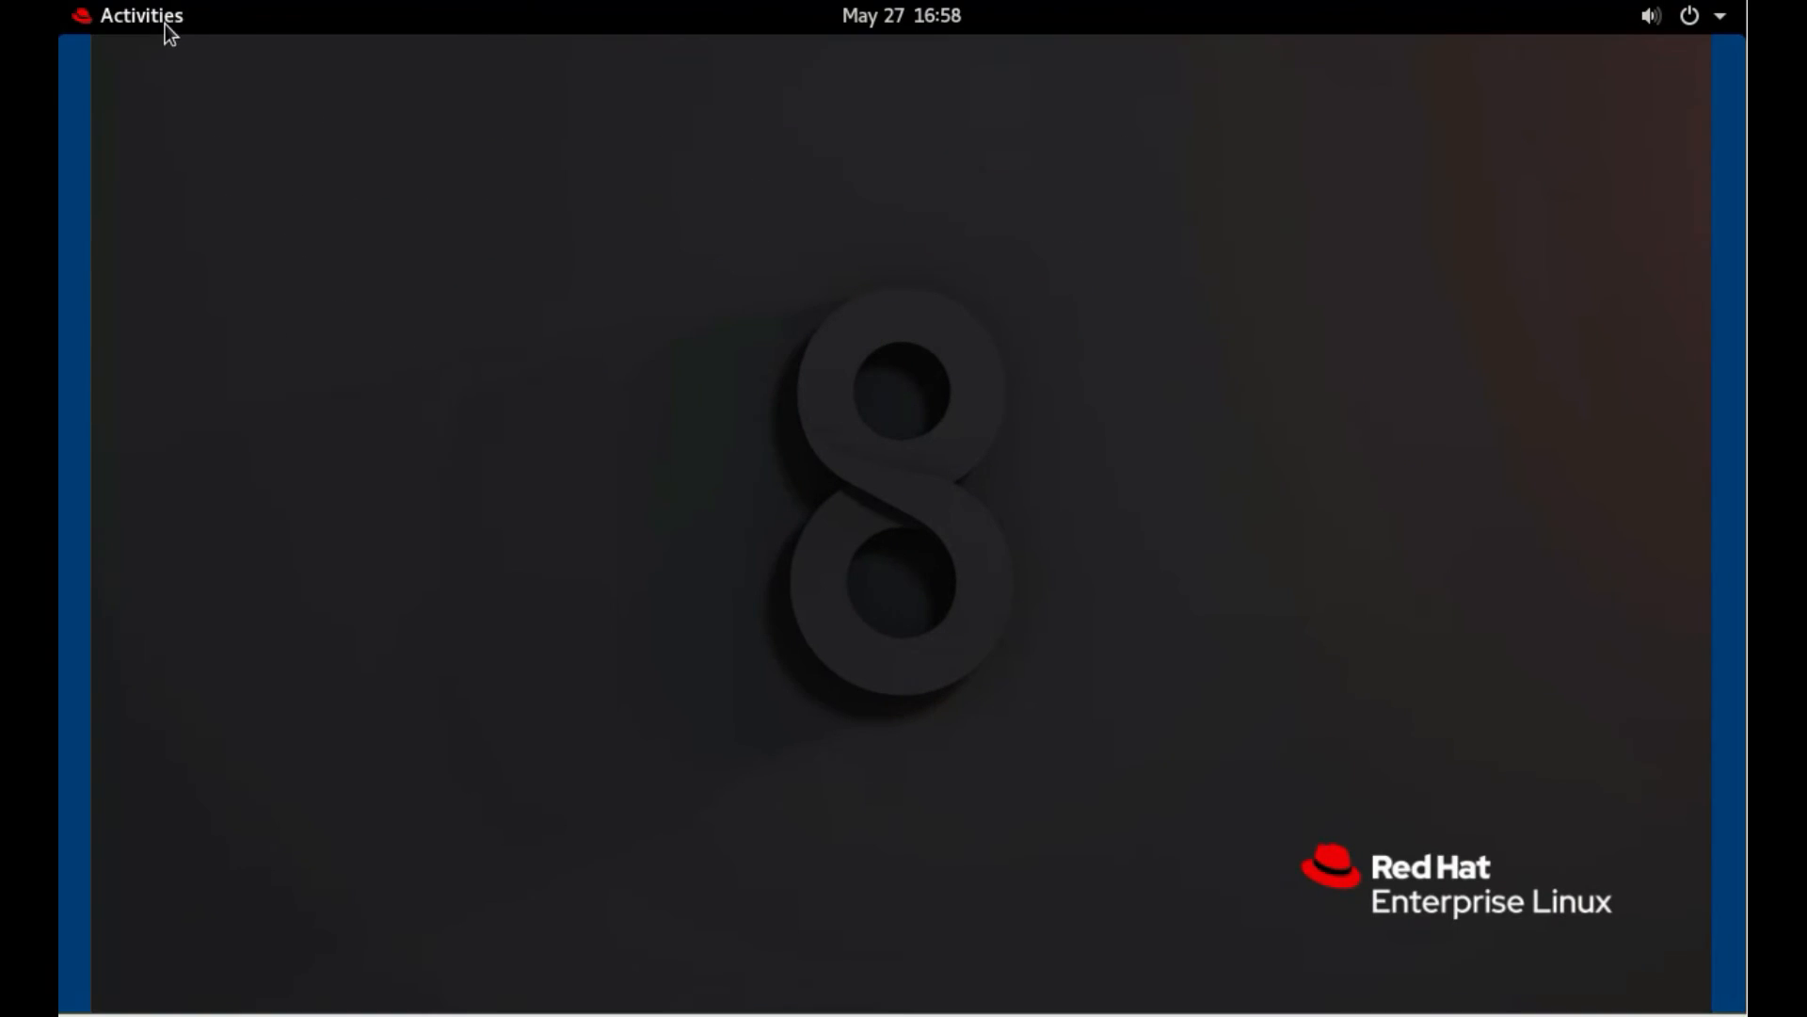
{"action": "left_click", "coordinate": [160, 12]}
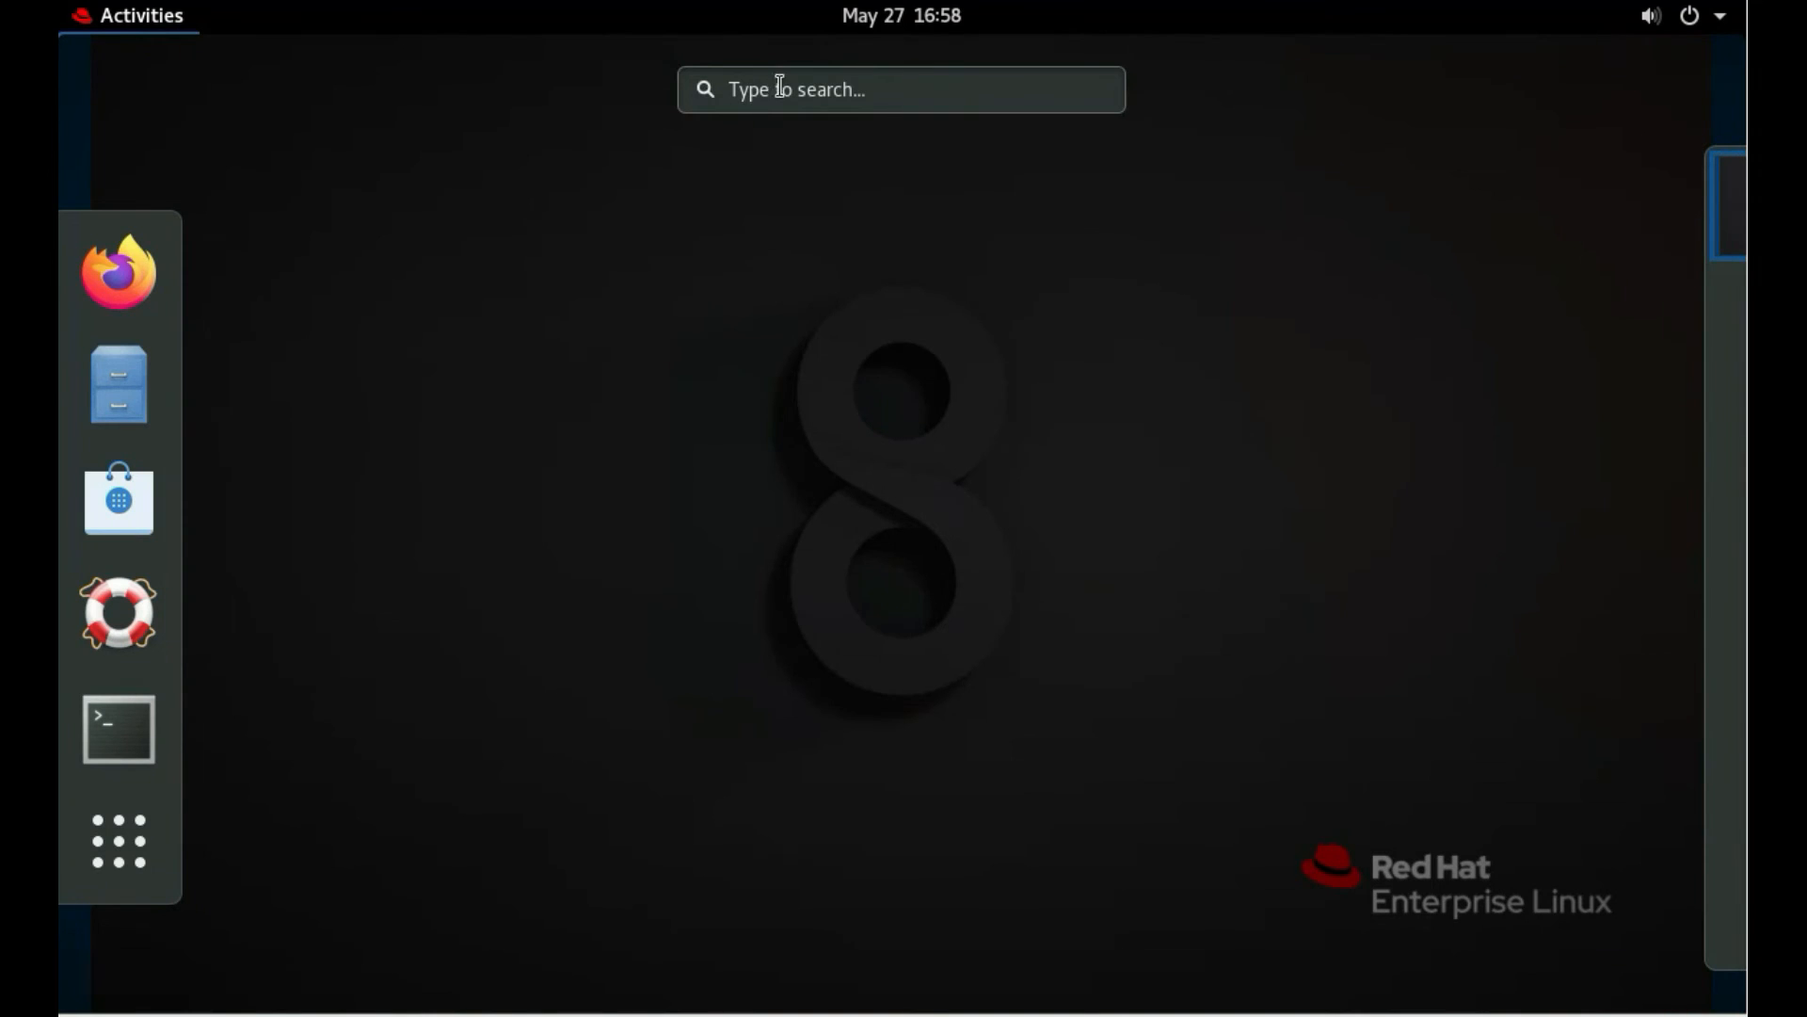
Search for 'setting', launch GNOME Settings, and go to its Network page
{"action": "left_click", "coordinate": [781, 90]}
{"action": "type", "text": "settin"}
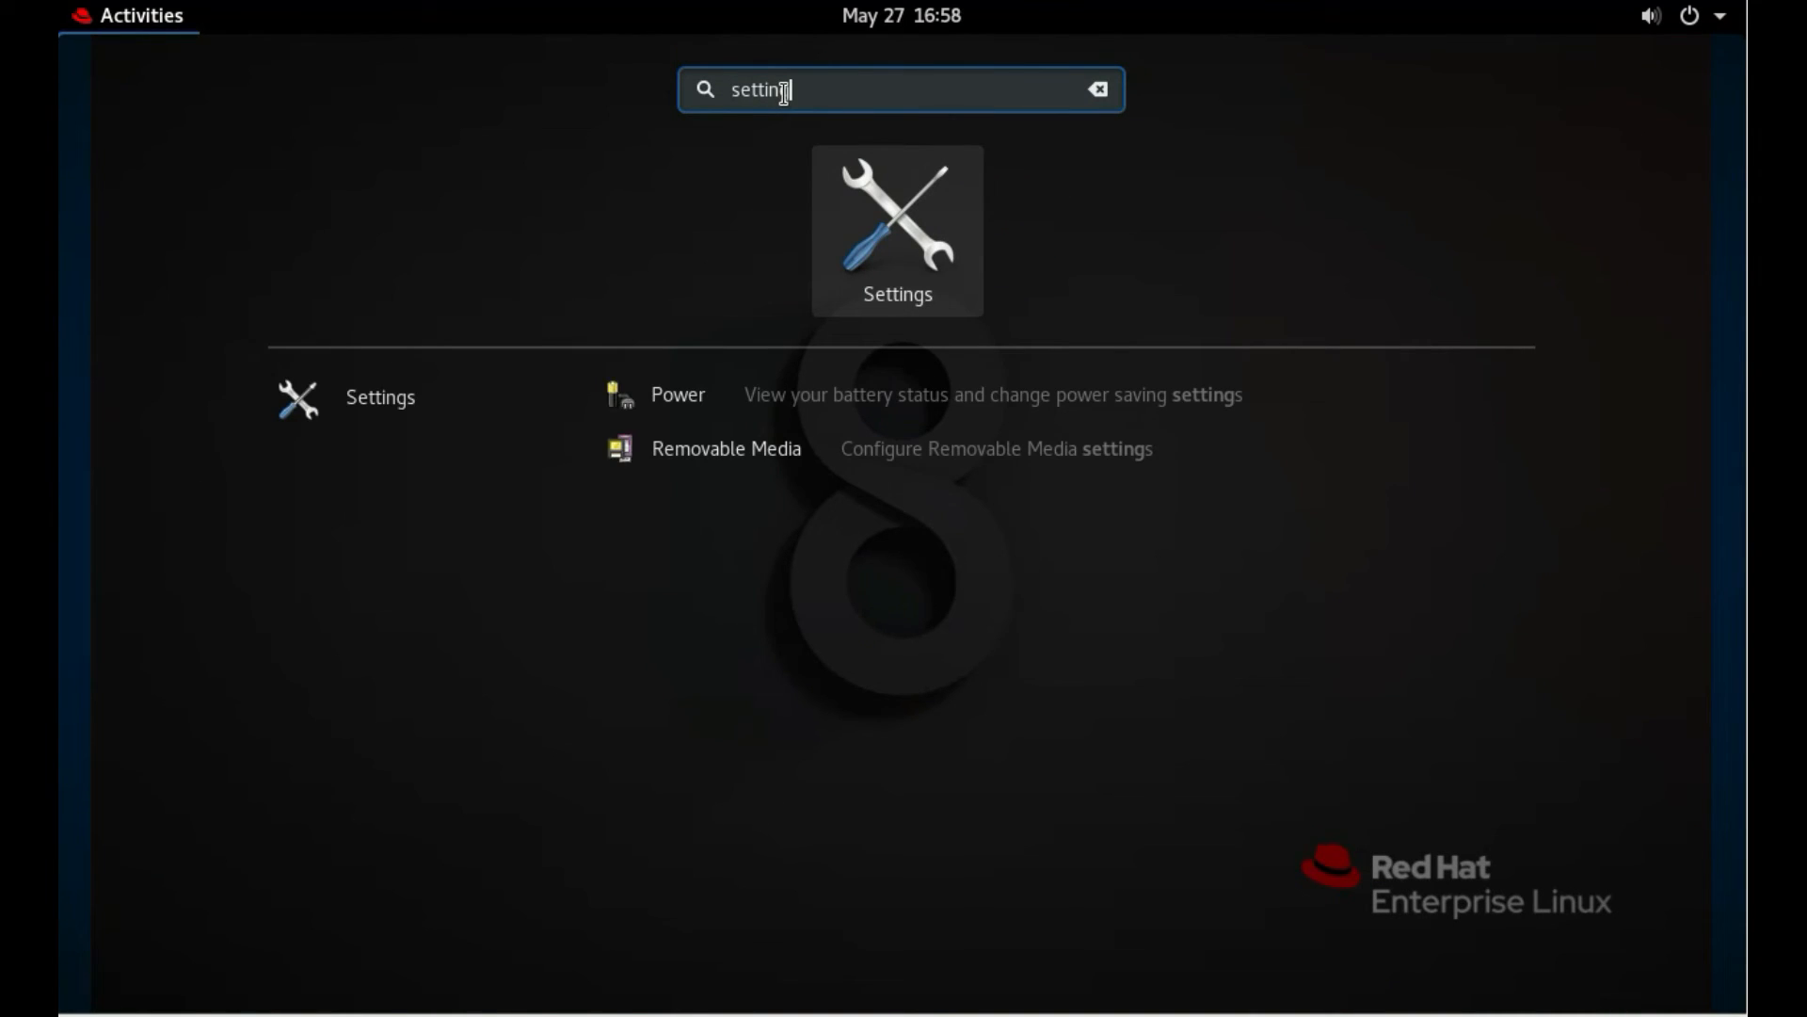
{"action": "type", "text": "g"}
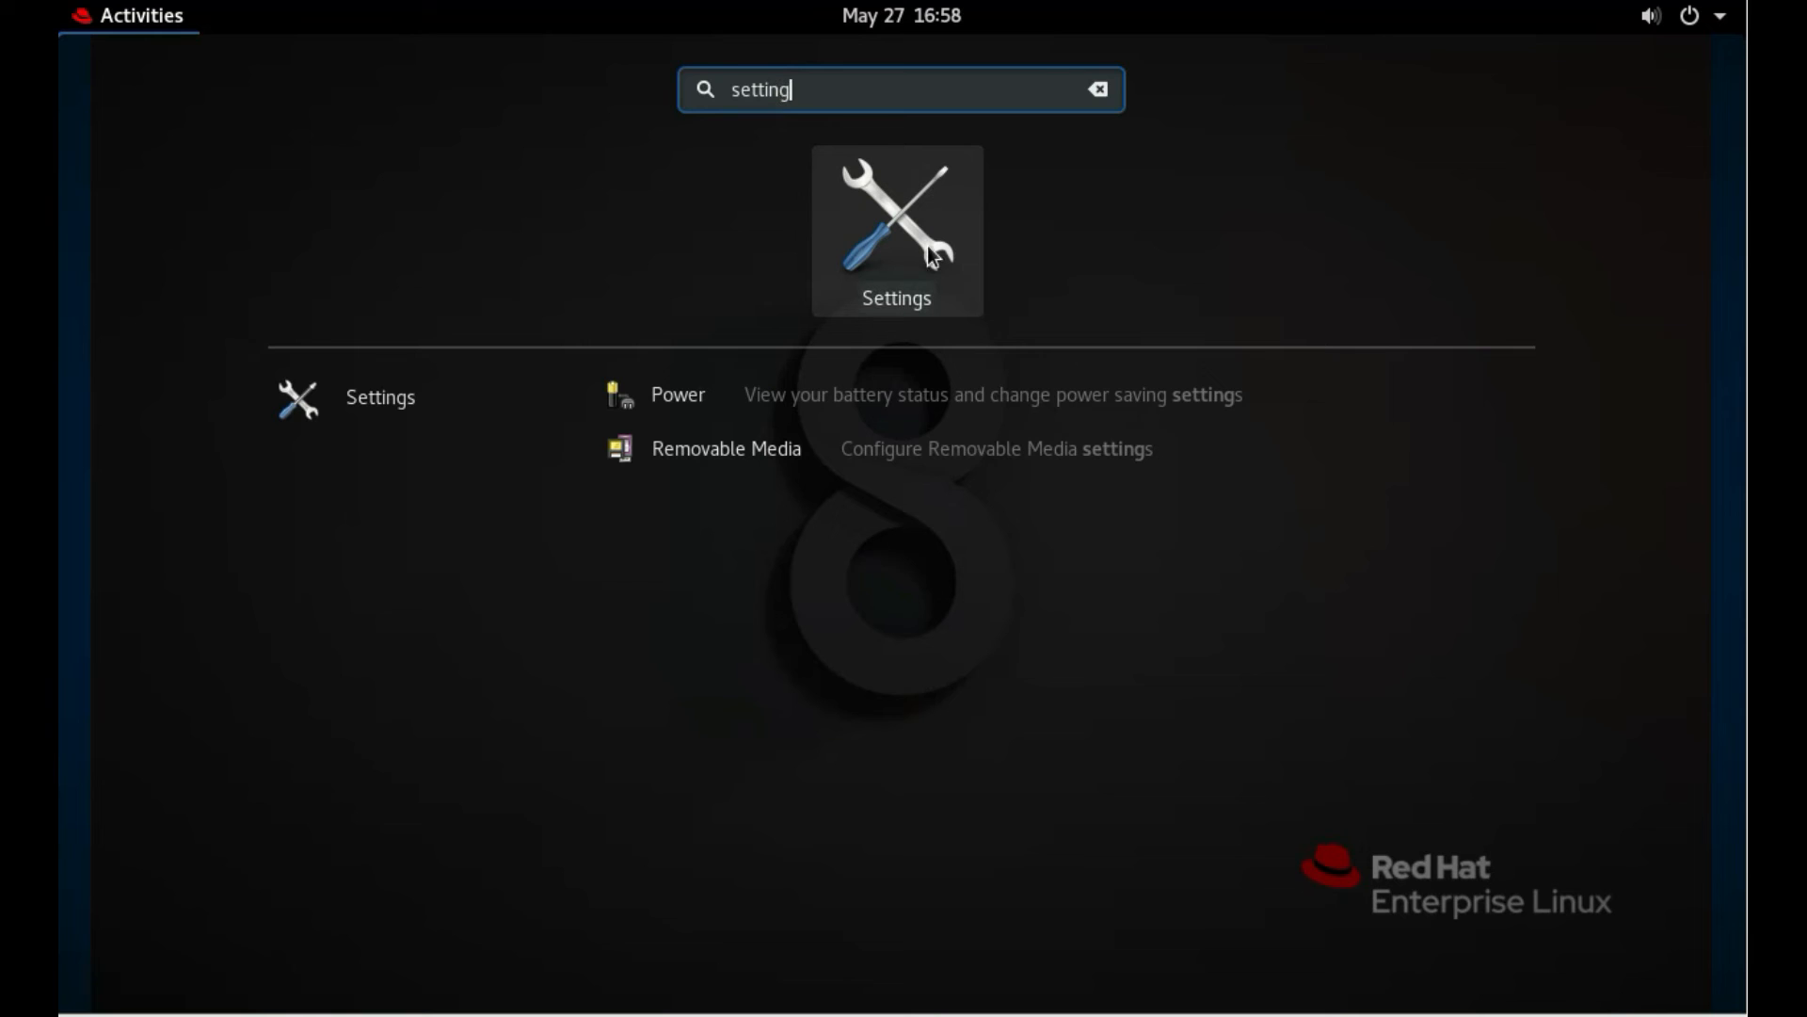
{"action": "left_click", "coordinate": [930, 255]}
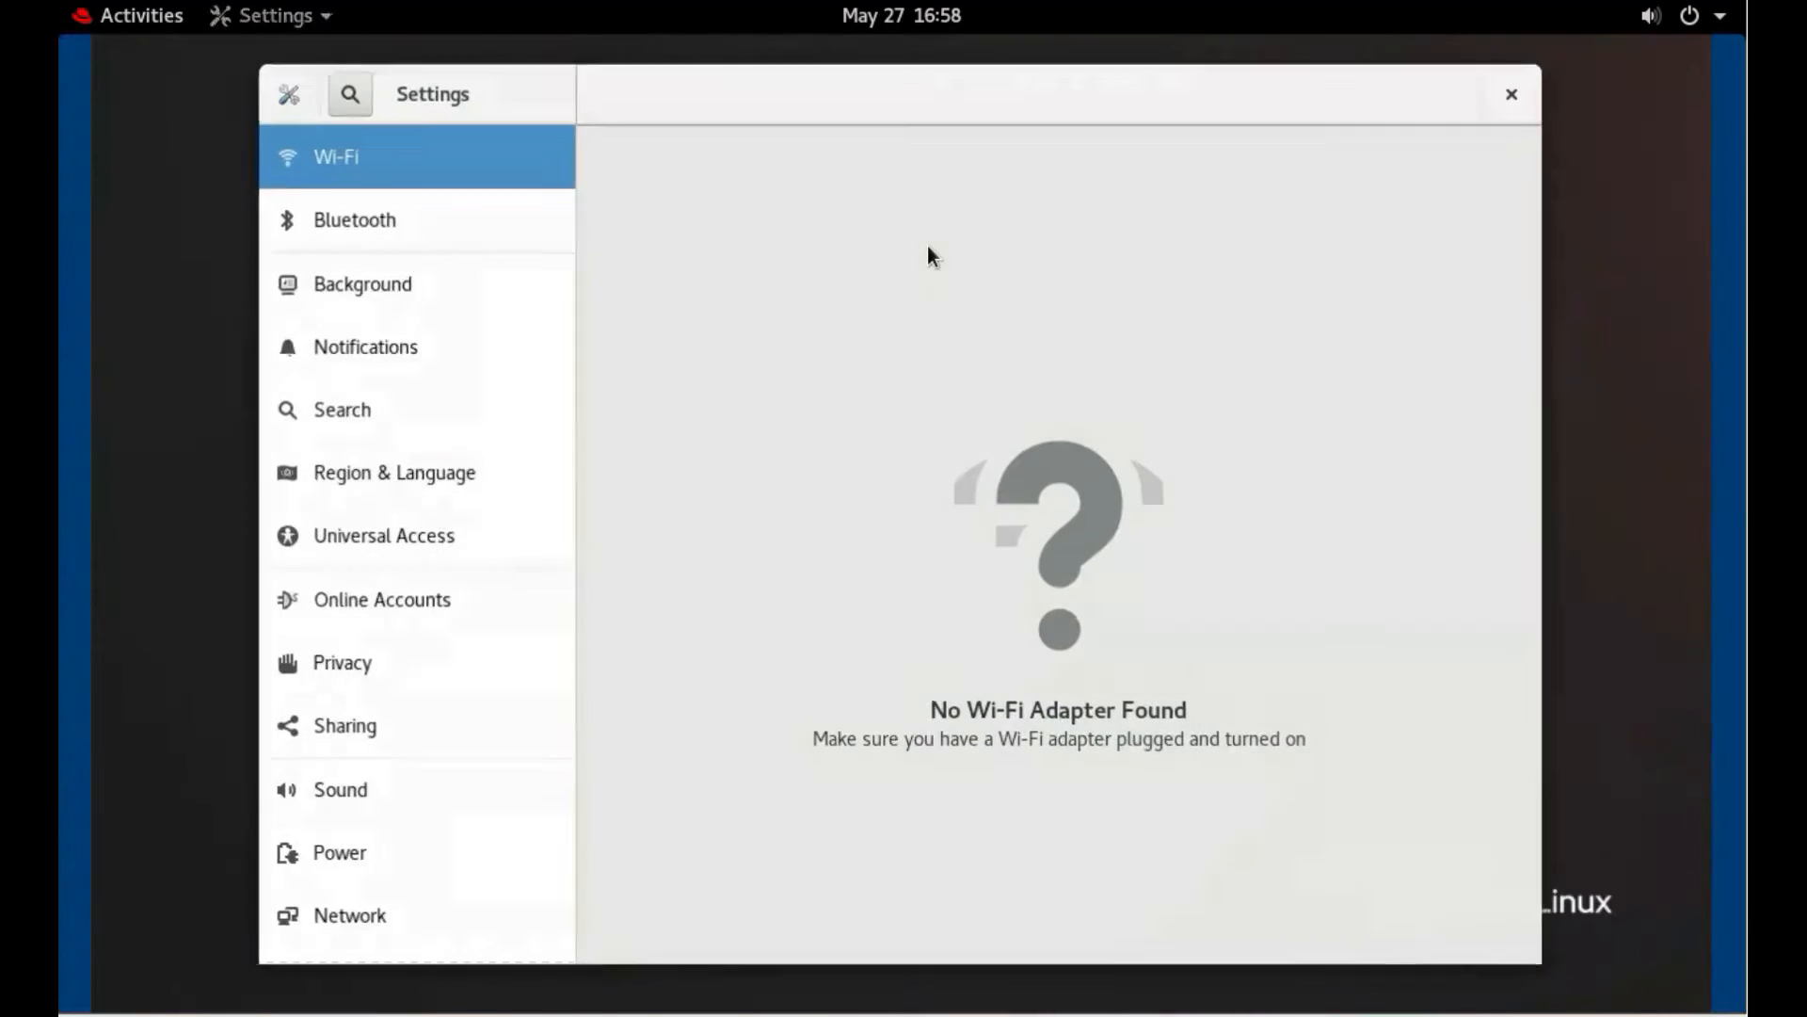
{"action": "left_click", "coordinate": [412, 912]}
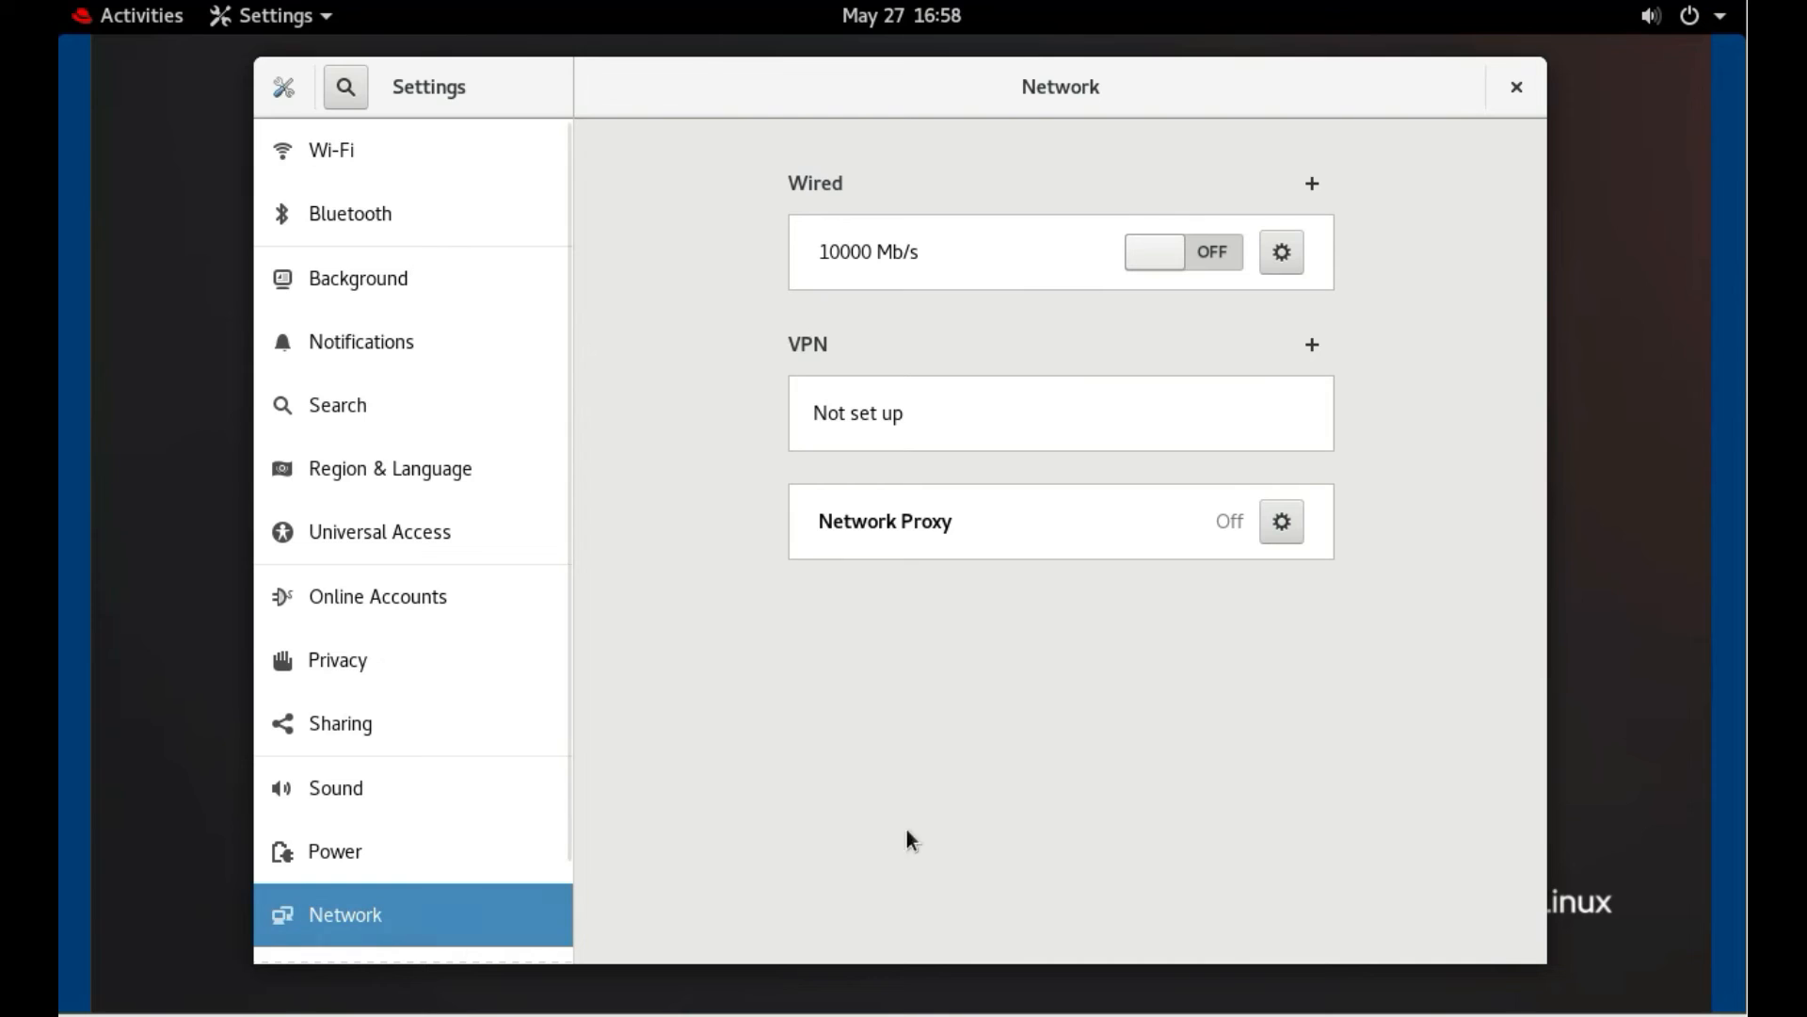
Turn on the wired connection and give it manual IPv4 192.168.0.1 with netmask 255.255.255.0
{"action": "left_click", "coordinate": [1217, 264]}
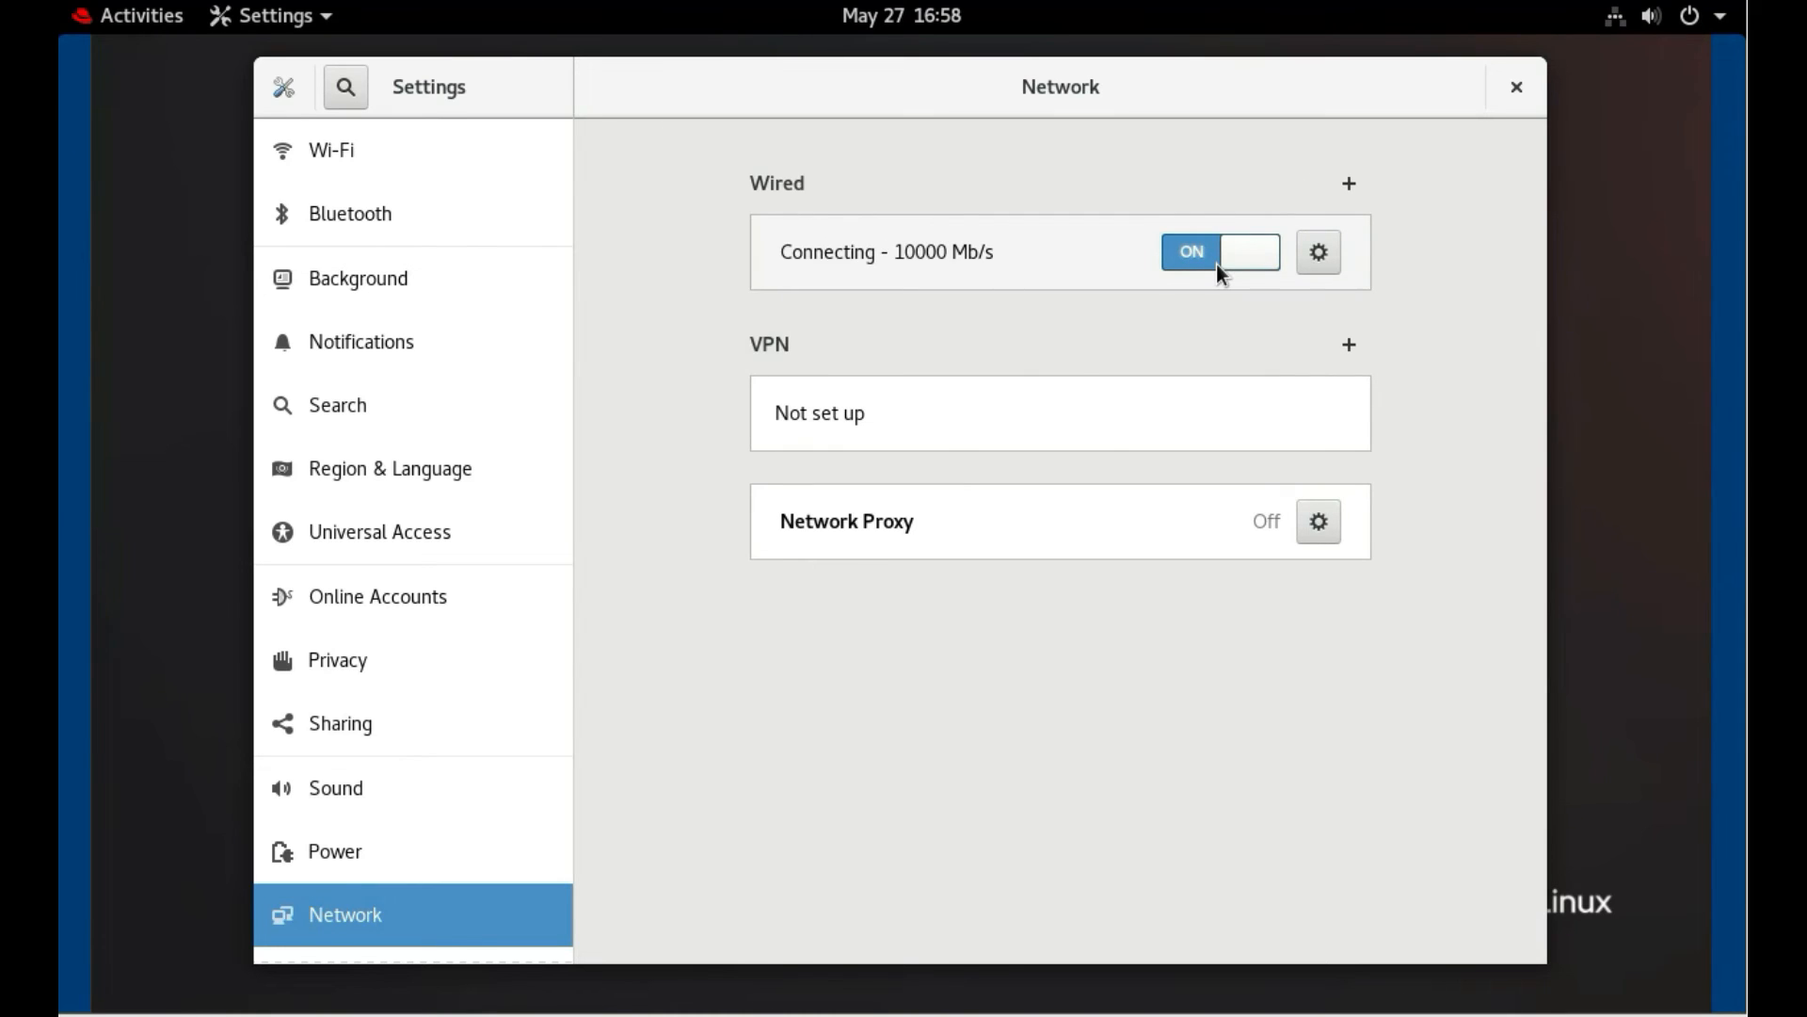
{"action": "left_click", "coordinate": [1330, 265]}
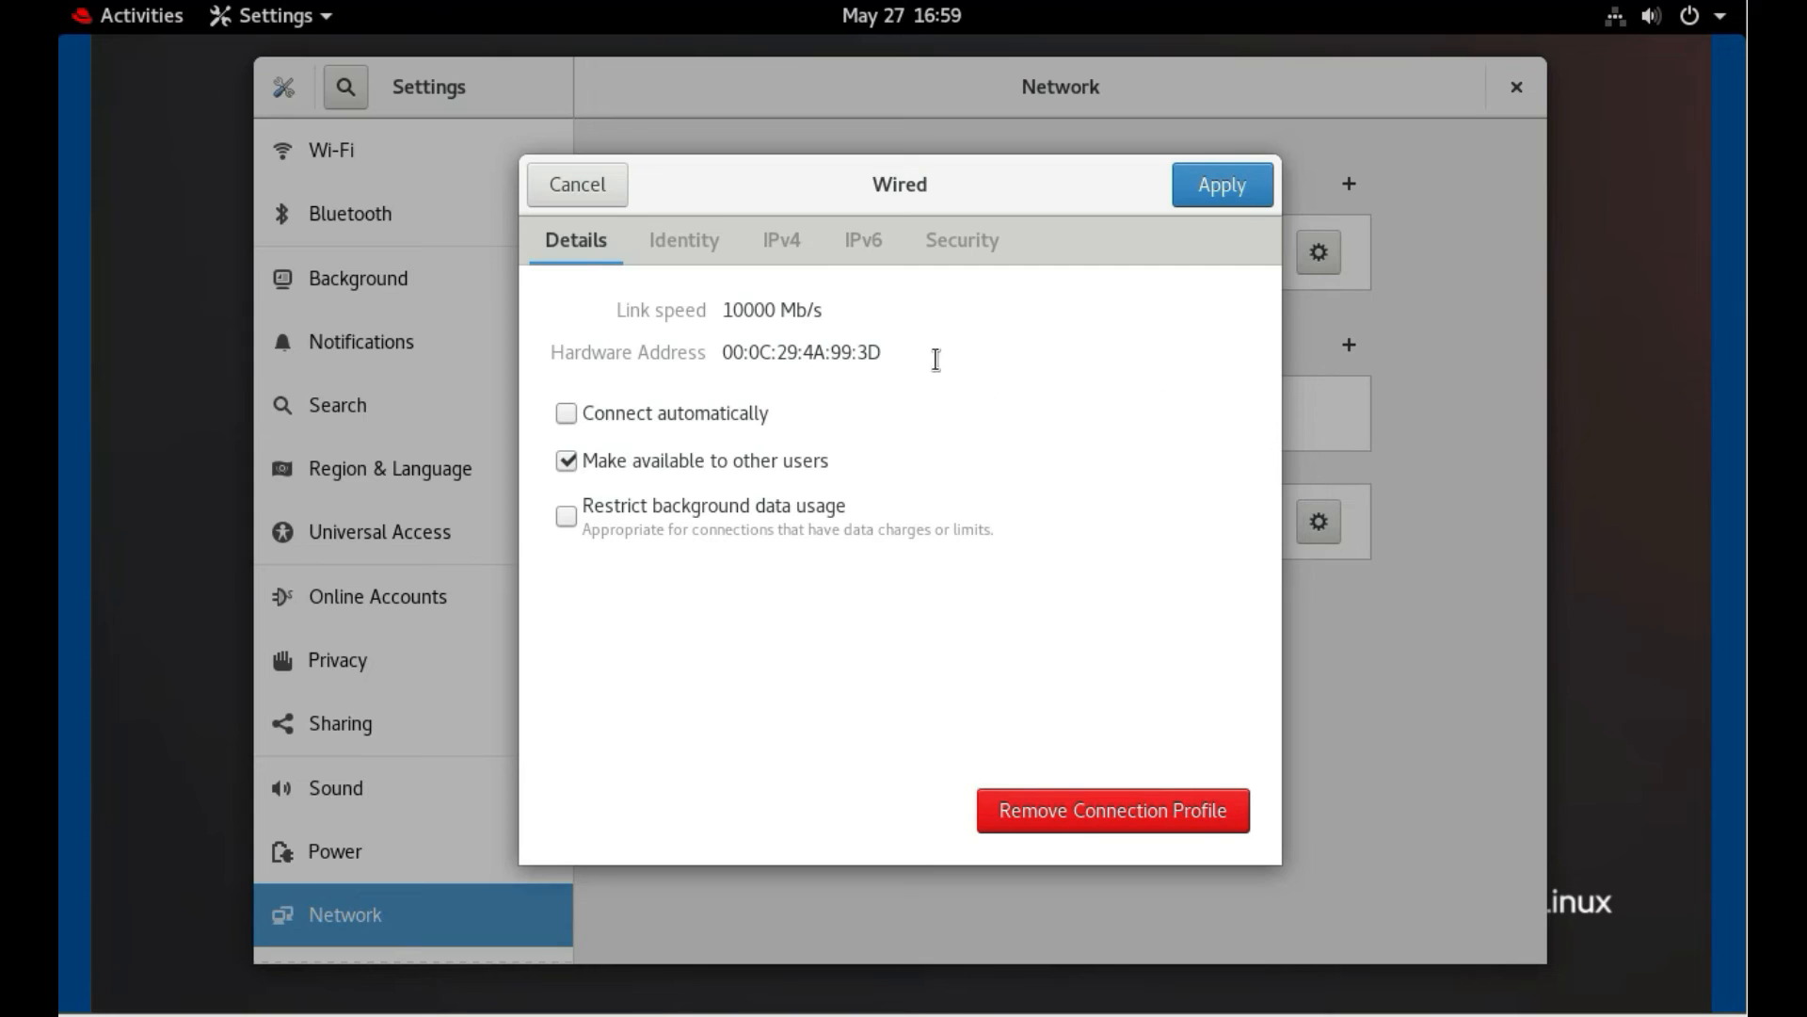
{"action": "left_click", "coordinate": [793, 251]}
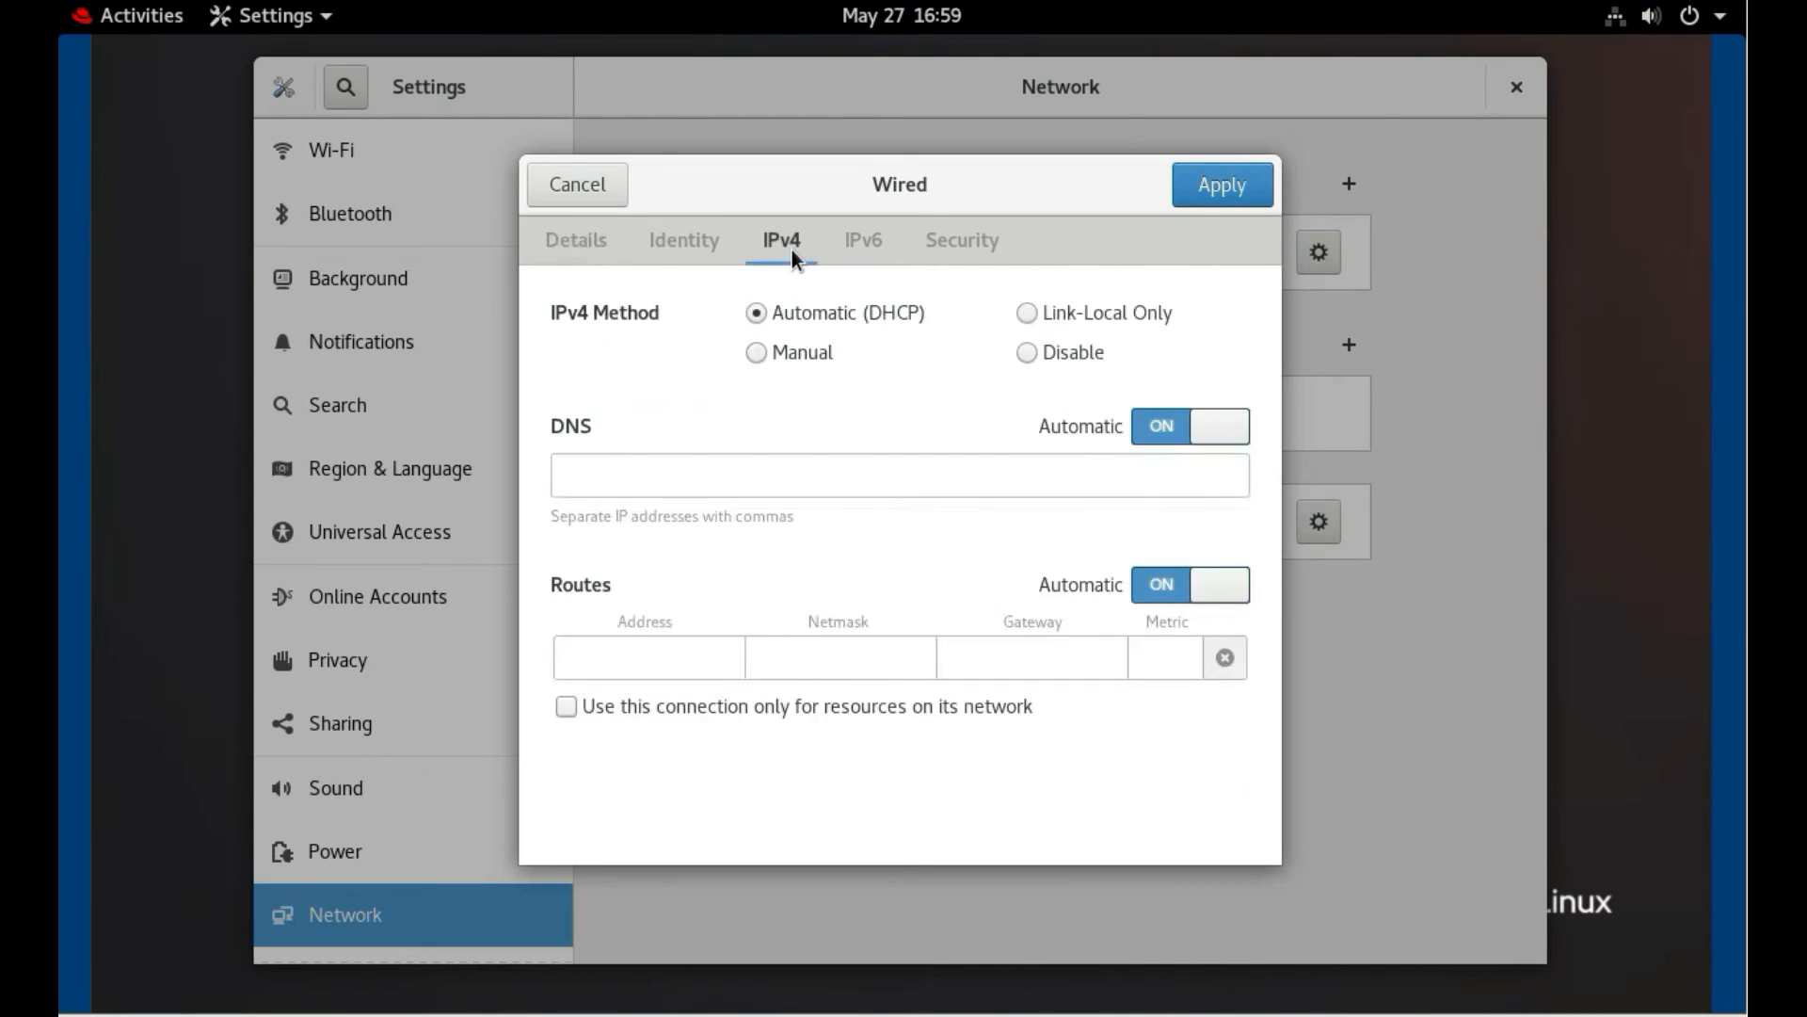
{"action": "left_click", "coordinate": [758, 354]}
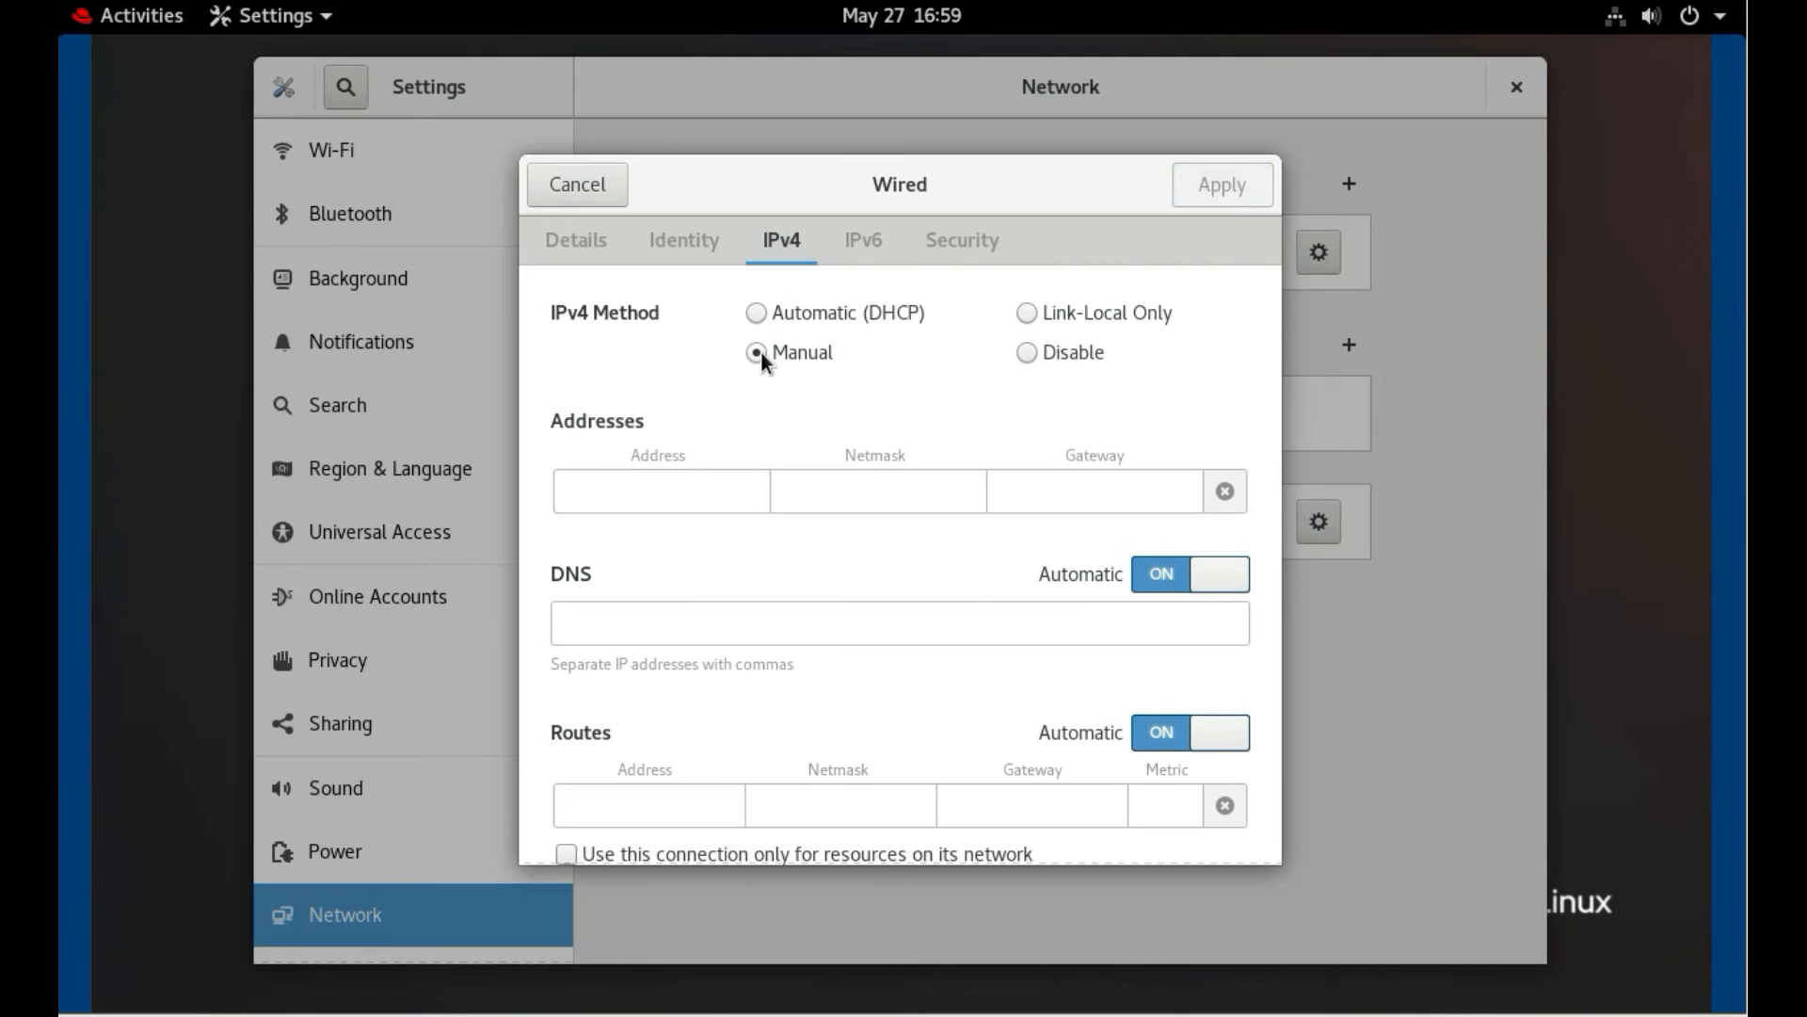
{"action": "left_click", "coordinate": [718, 488]}
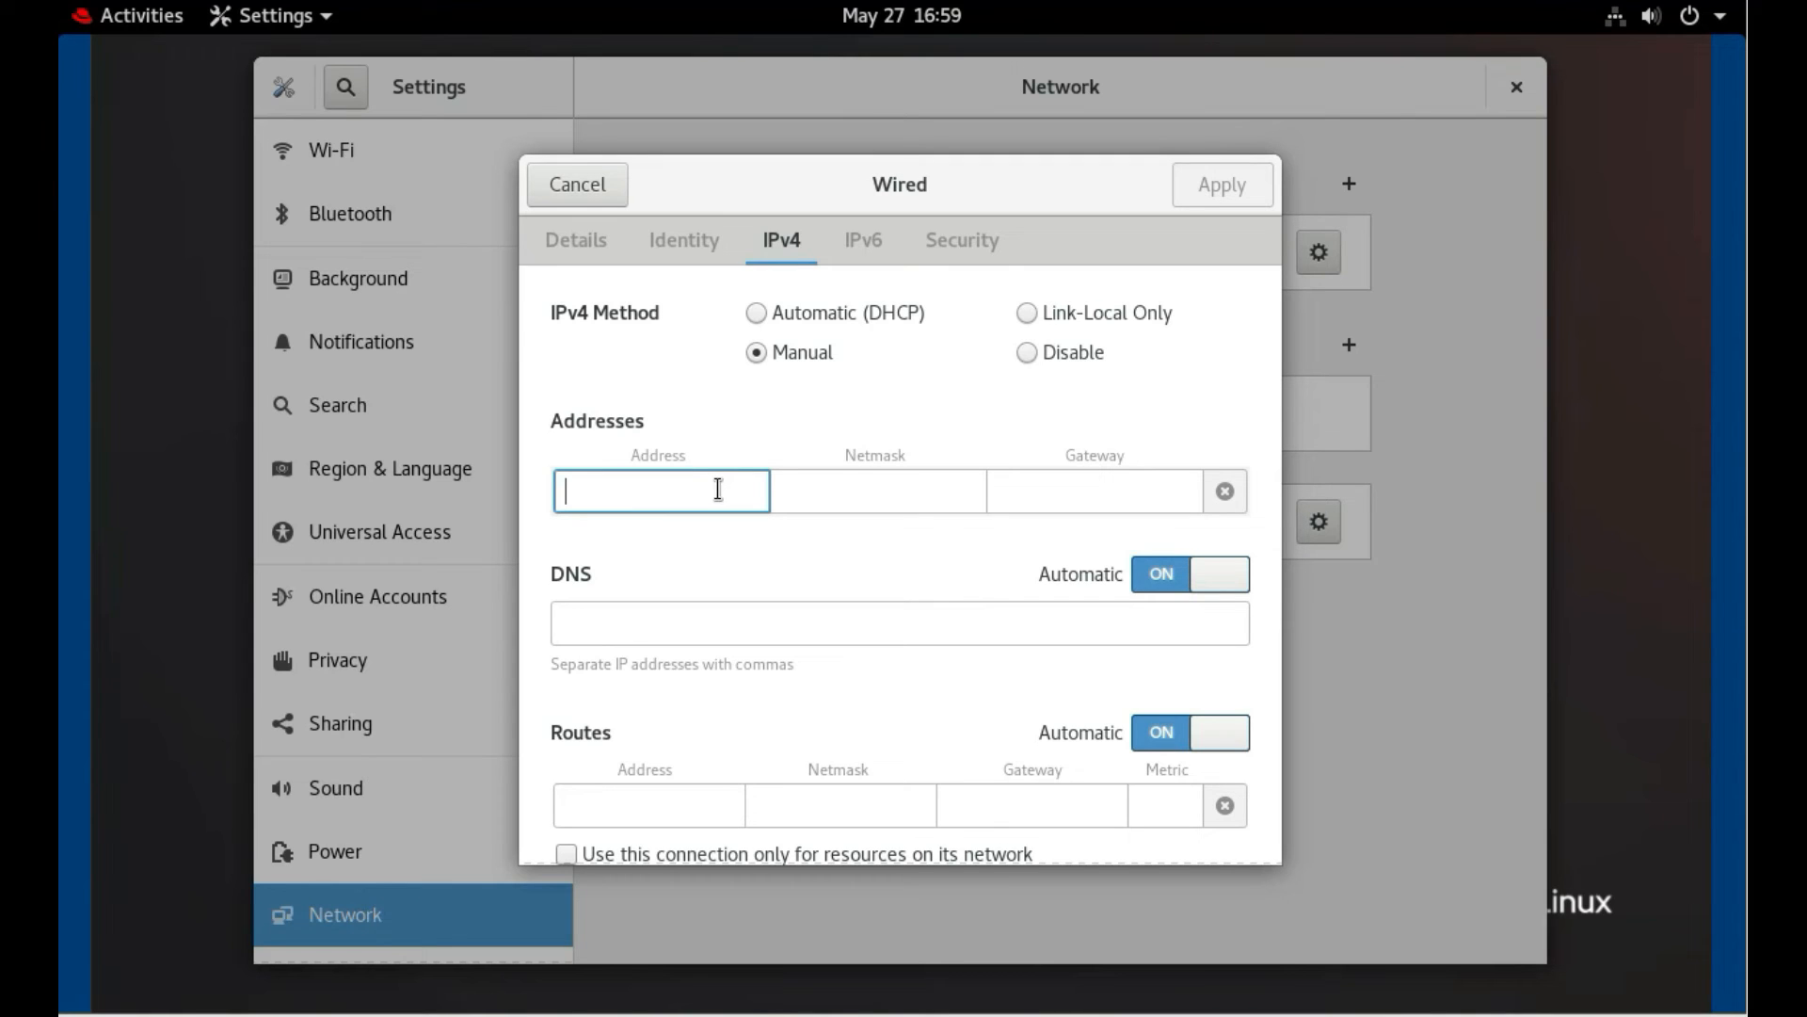
{"action": "type", "text": "192.168."}
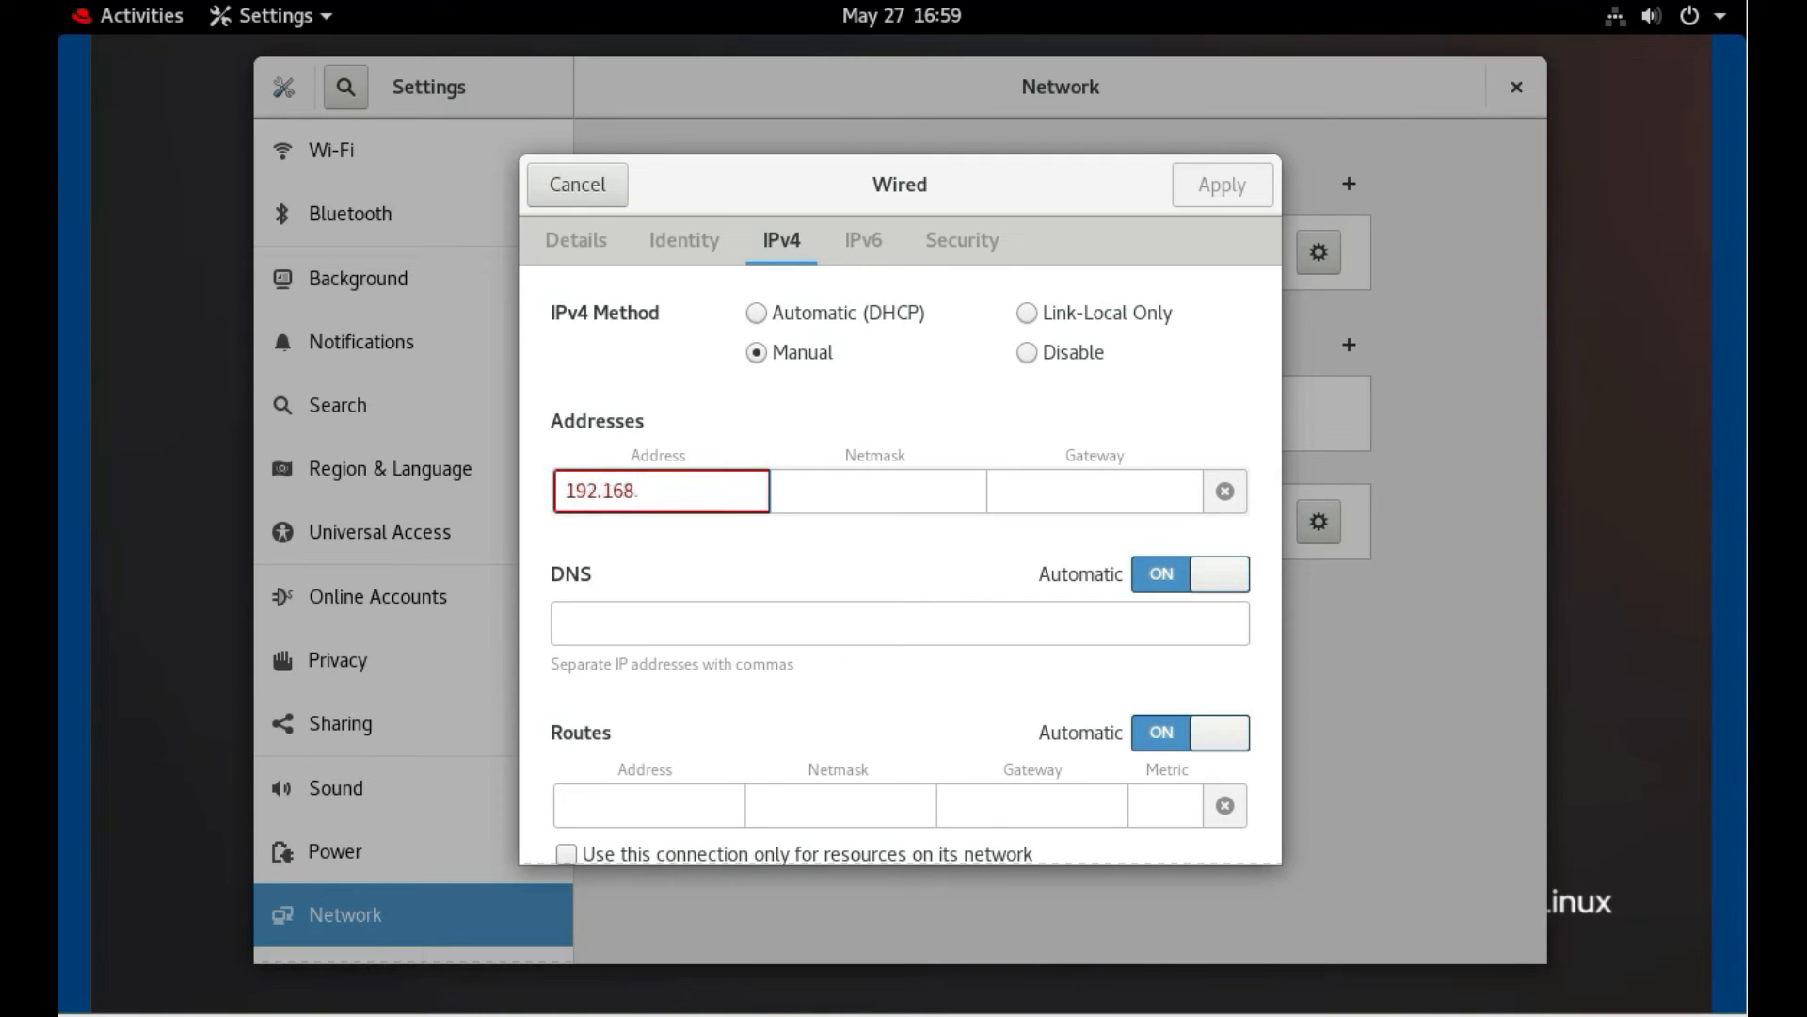
{"action": "type", "text": "0.1"}
{"action": "key", "text": "Tab"}
{"action": "type", "text": "255.25"}
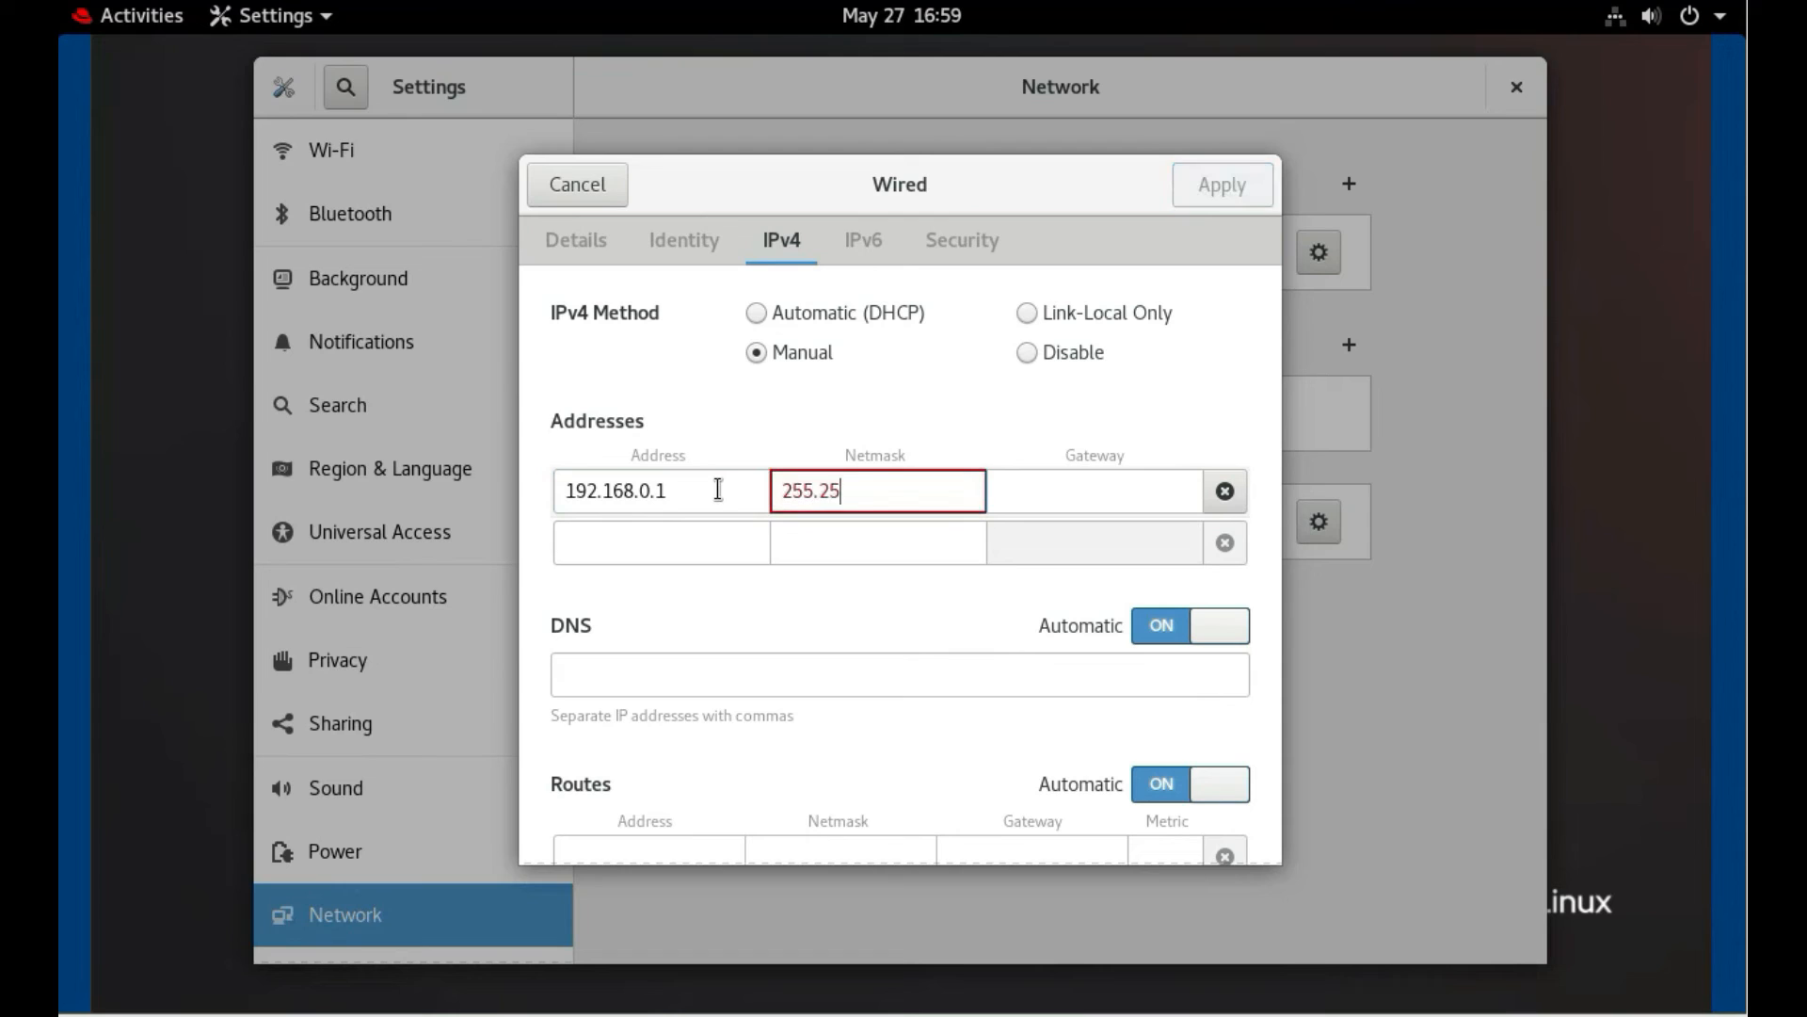
{"action": "type", "text": "5.255.0"}
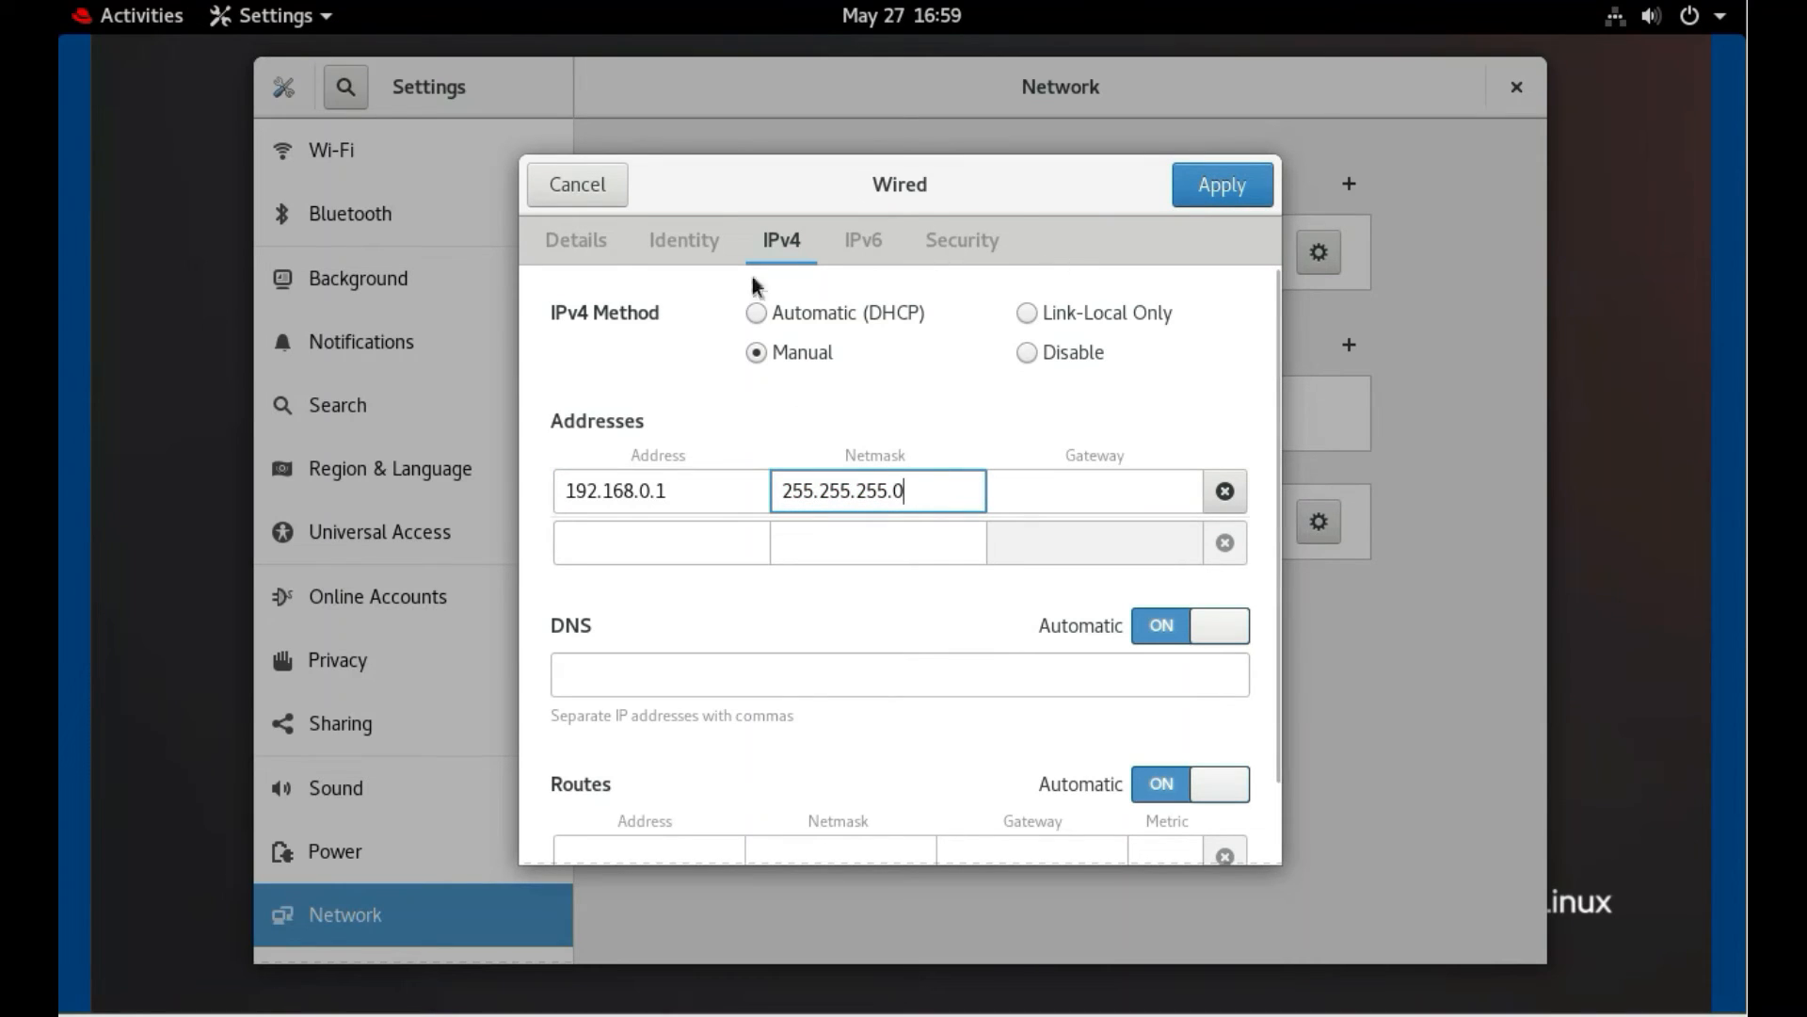
Make the wired connection connect automatically and apply the changes
{"action": "left_click", "coordinate": [580, 241]}
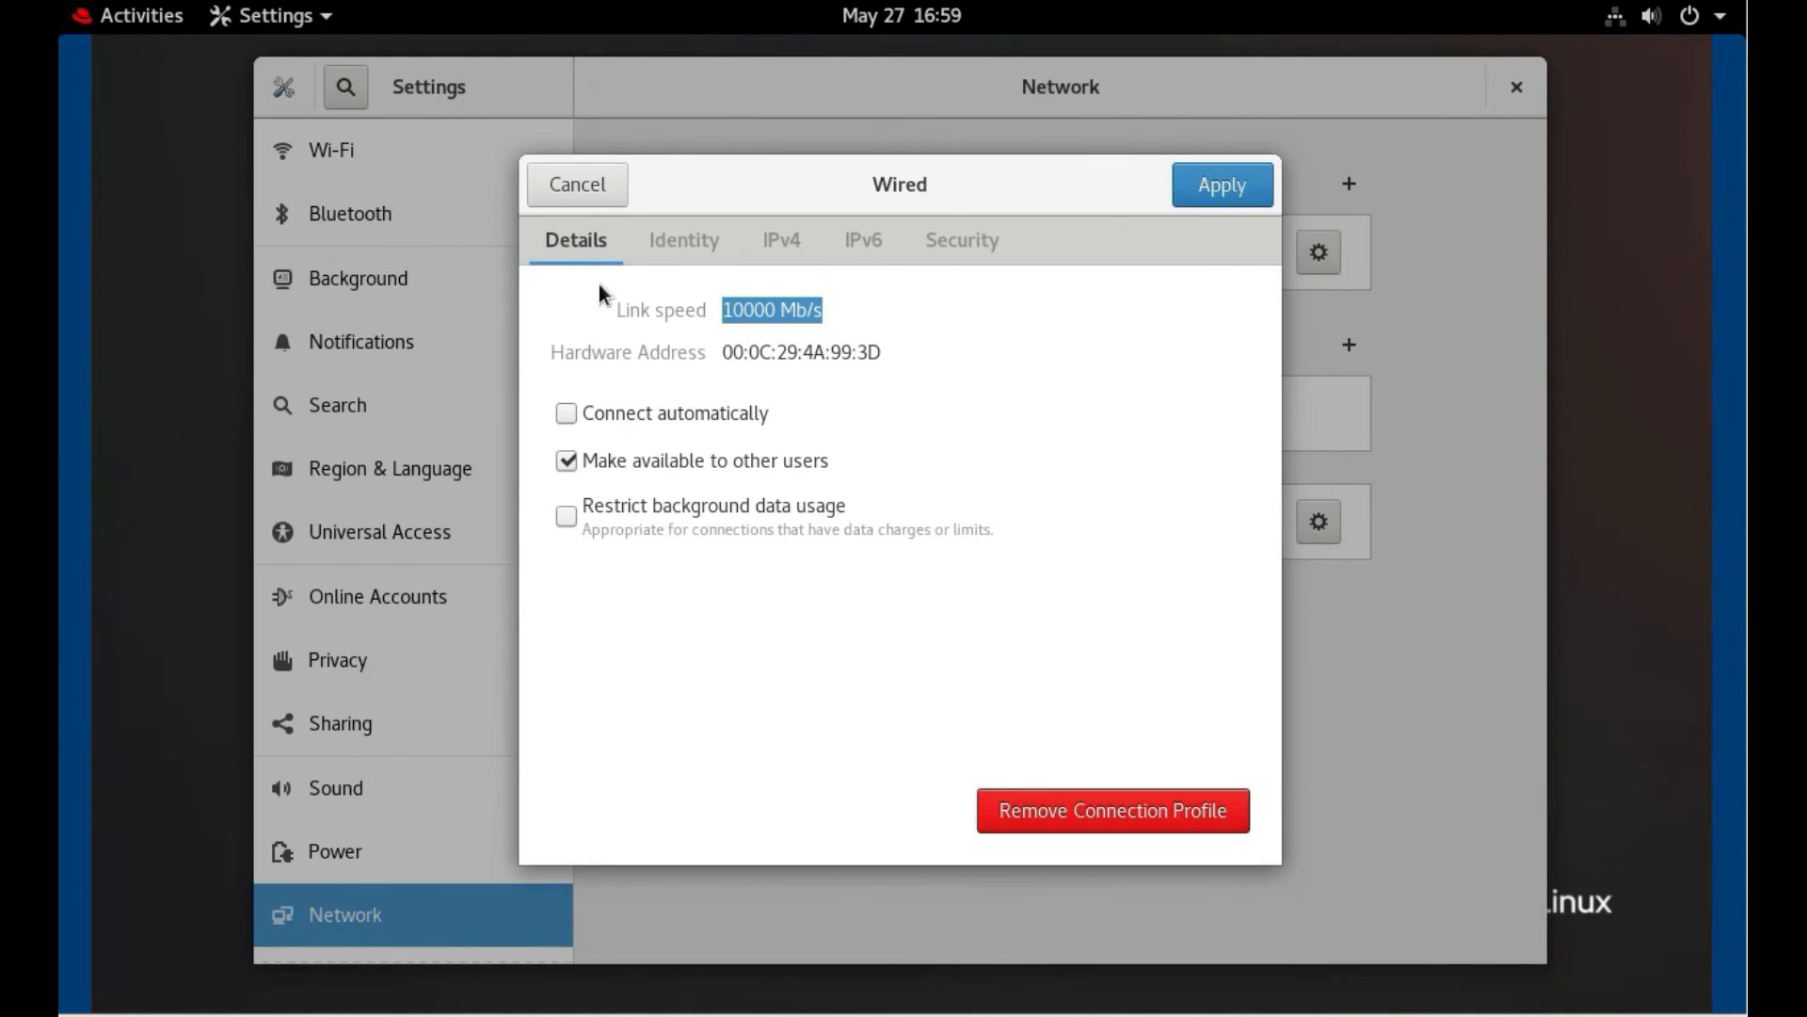
{"action": "left_click", "coordinate": [567, 416]}
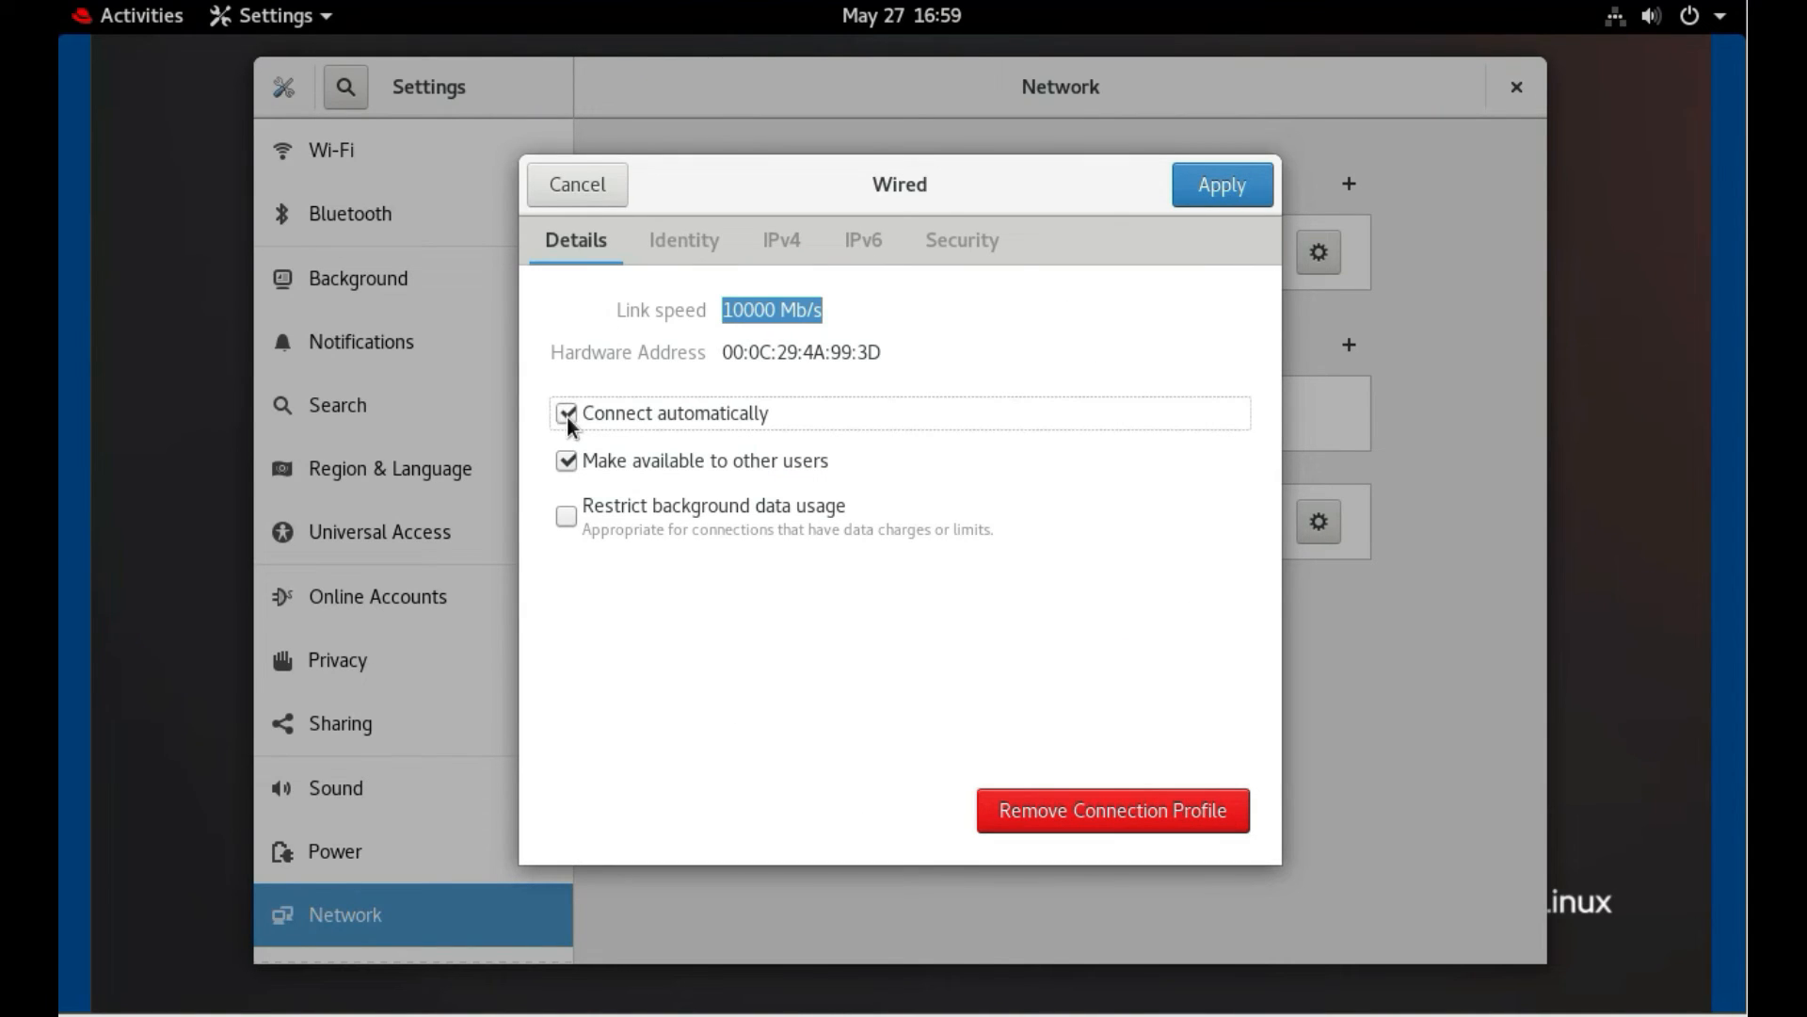
{"action": "left_click", "coordinate": [1207, 198]}
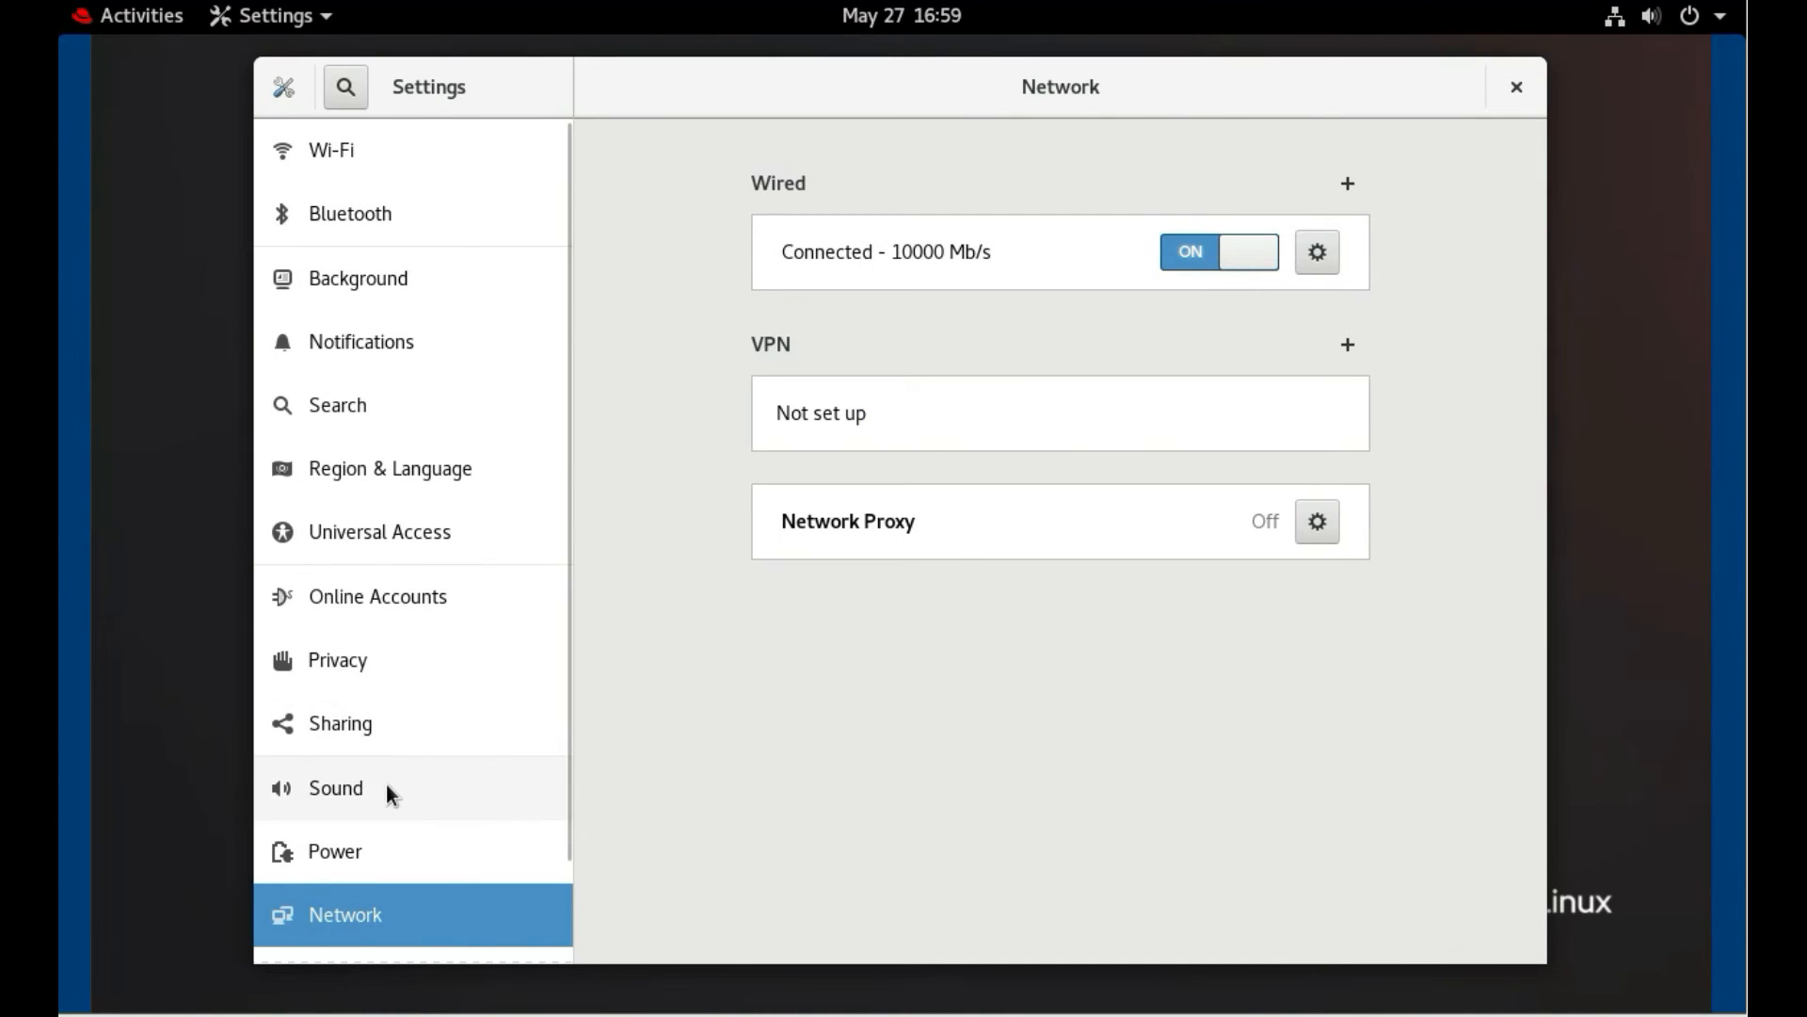
{"action": "scroll", "coordinate": [411, 759], "scroll_direction": "down", "scroll_amount": 2}
{"action": "scroll", "coordinate": [410, 753], "scroll_direction": "down", "scroll_amount": 1}
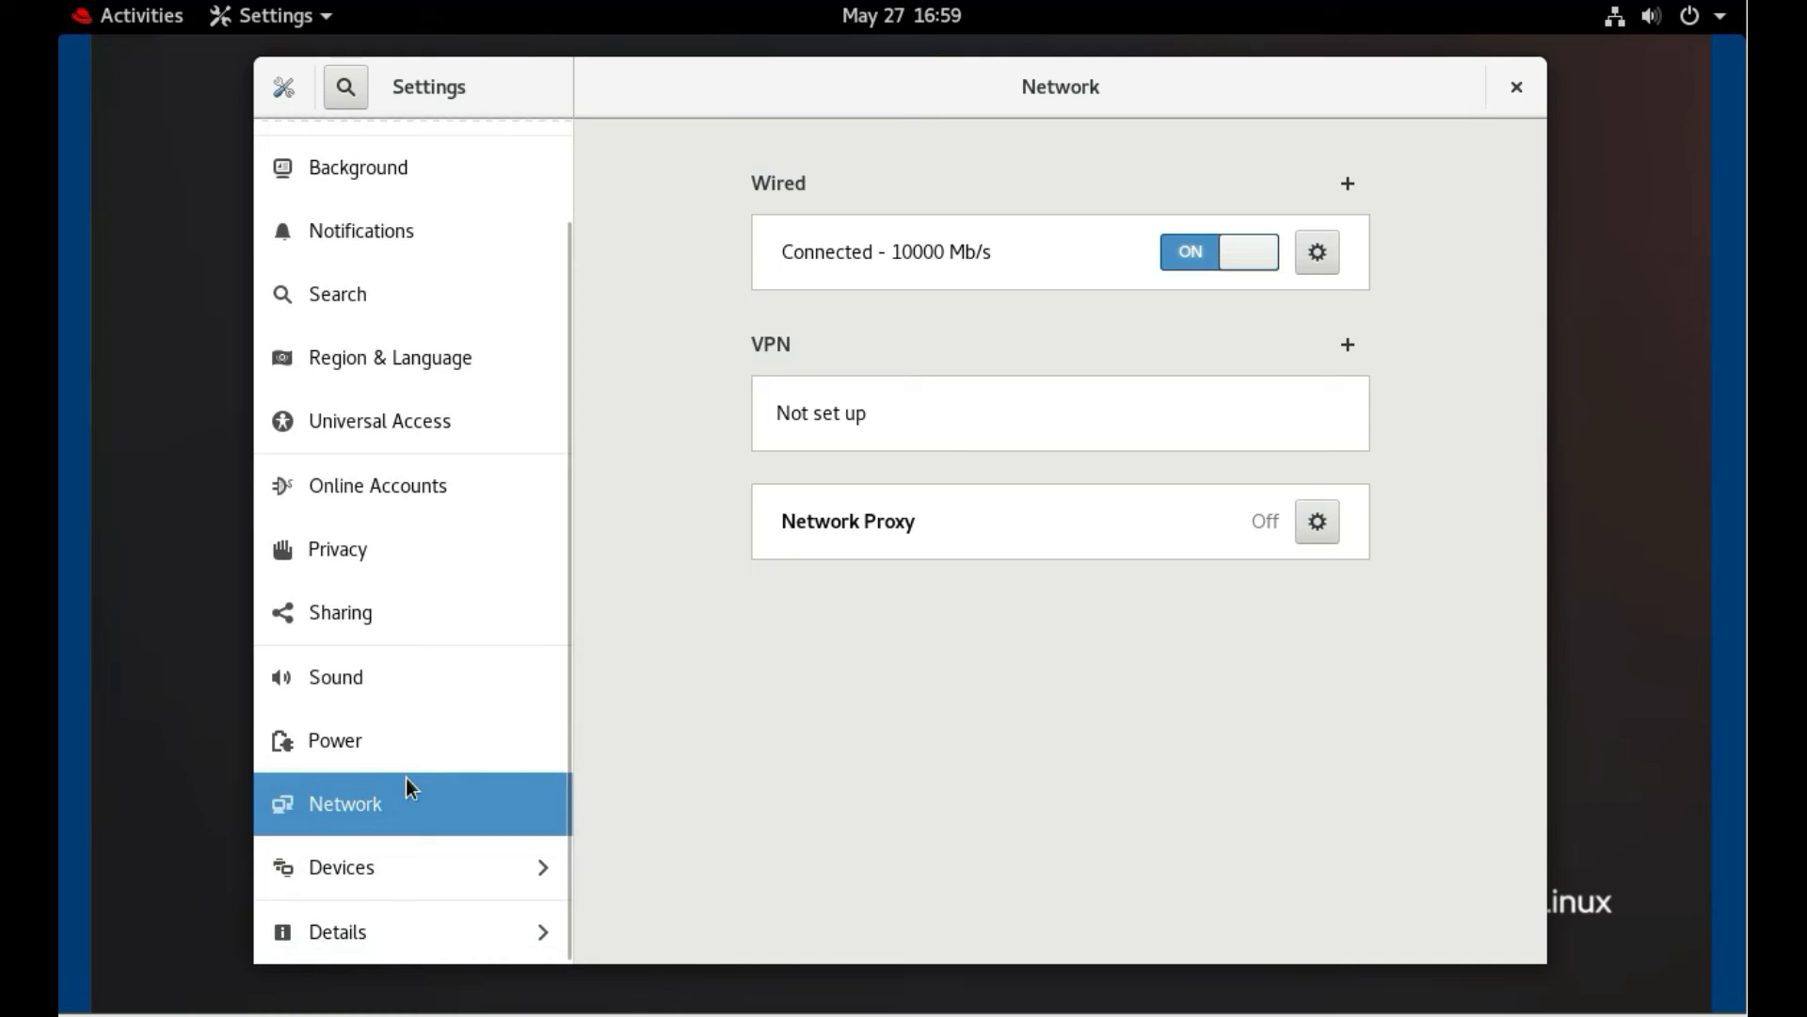
Rename the guest's device name from localhost.localdomain to Server1 on the About page
{"action": "left_click", "coordinate": [350, 932]}
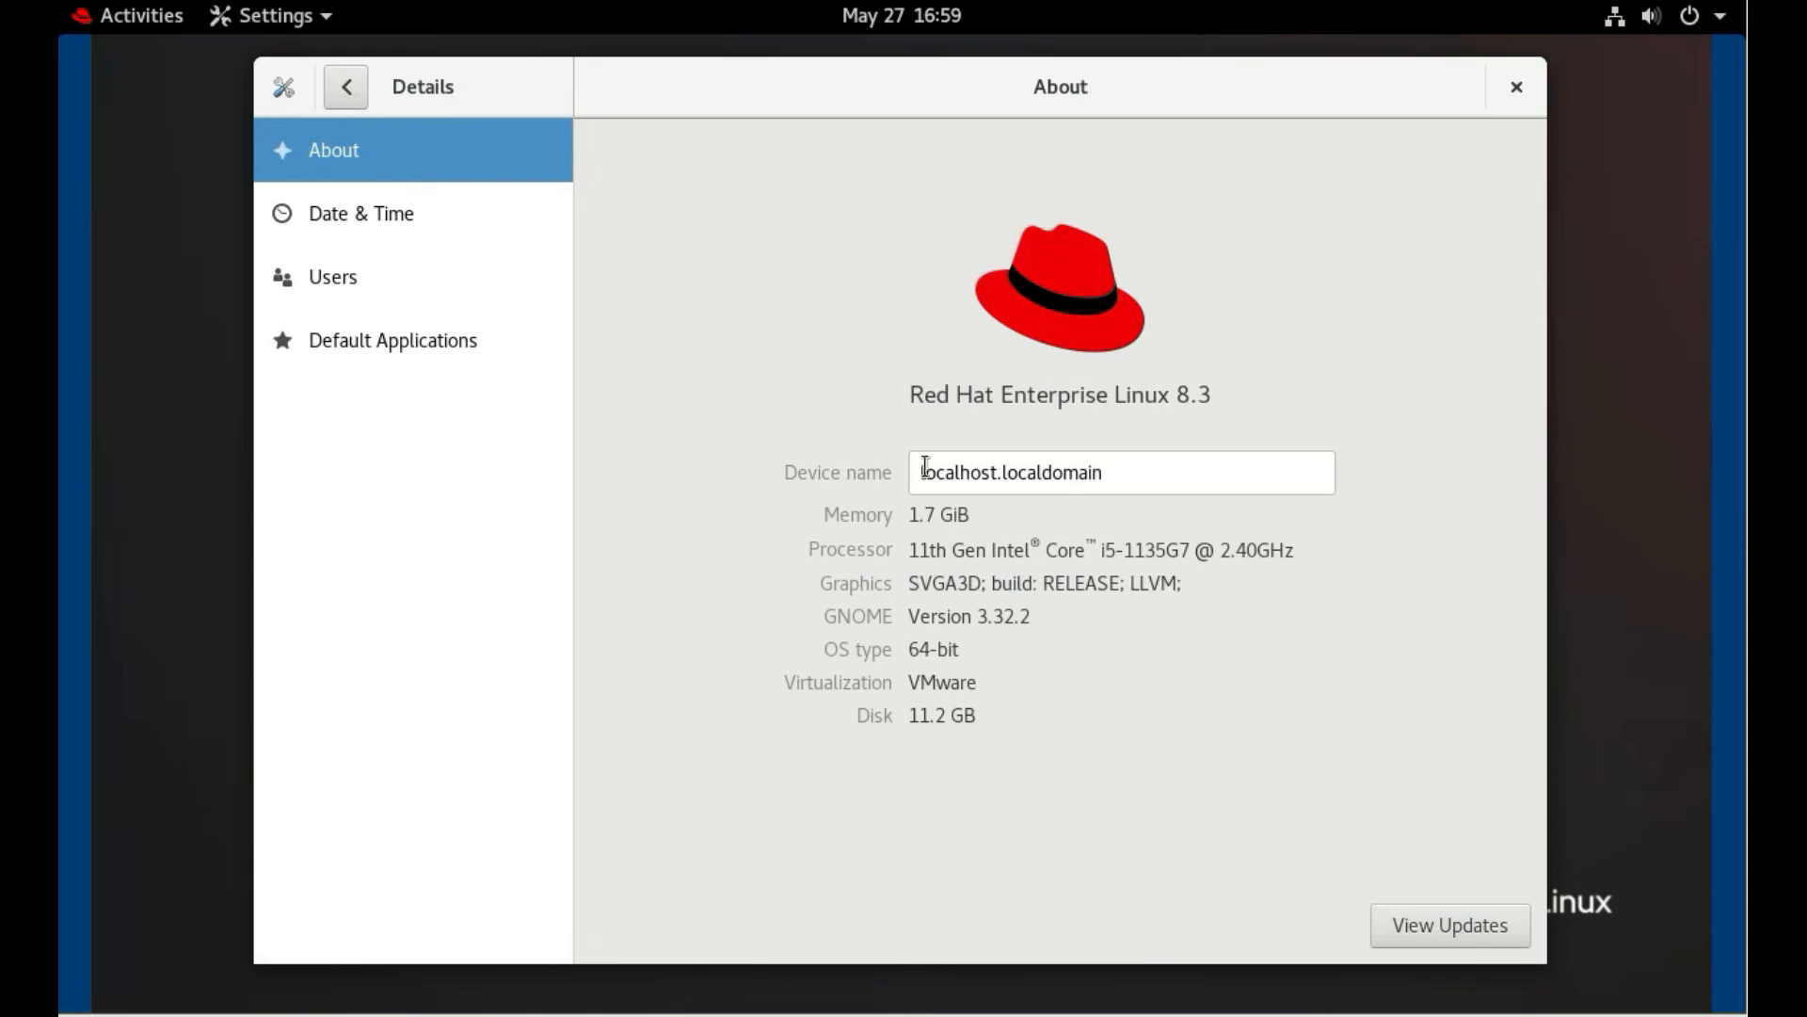
{"action": "left_click", "coordinate": [1142, 468]}
{"action": "left_click_drag", "start_coordinate": [1142, 468], "coordinate": [798, 463]}
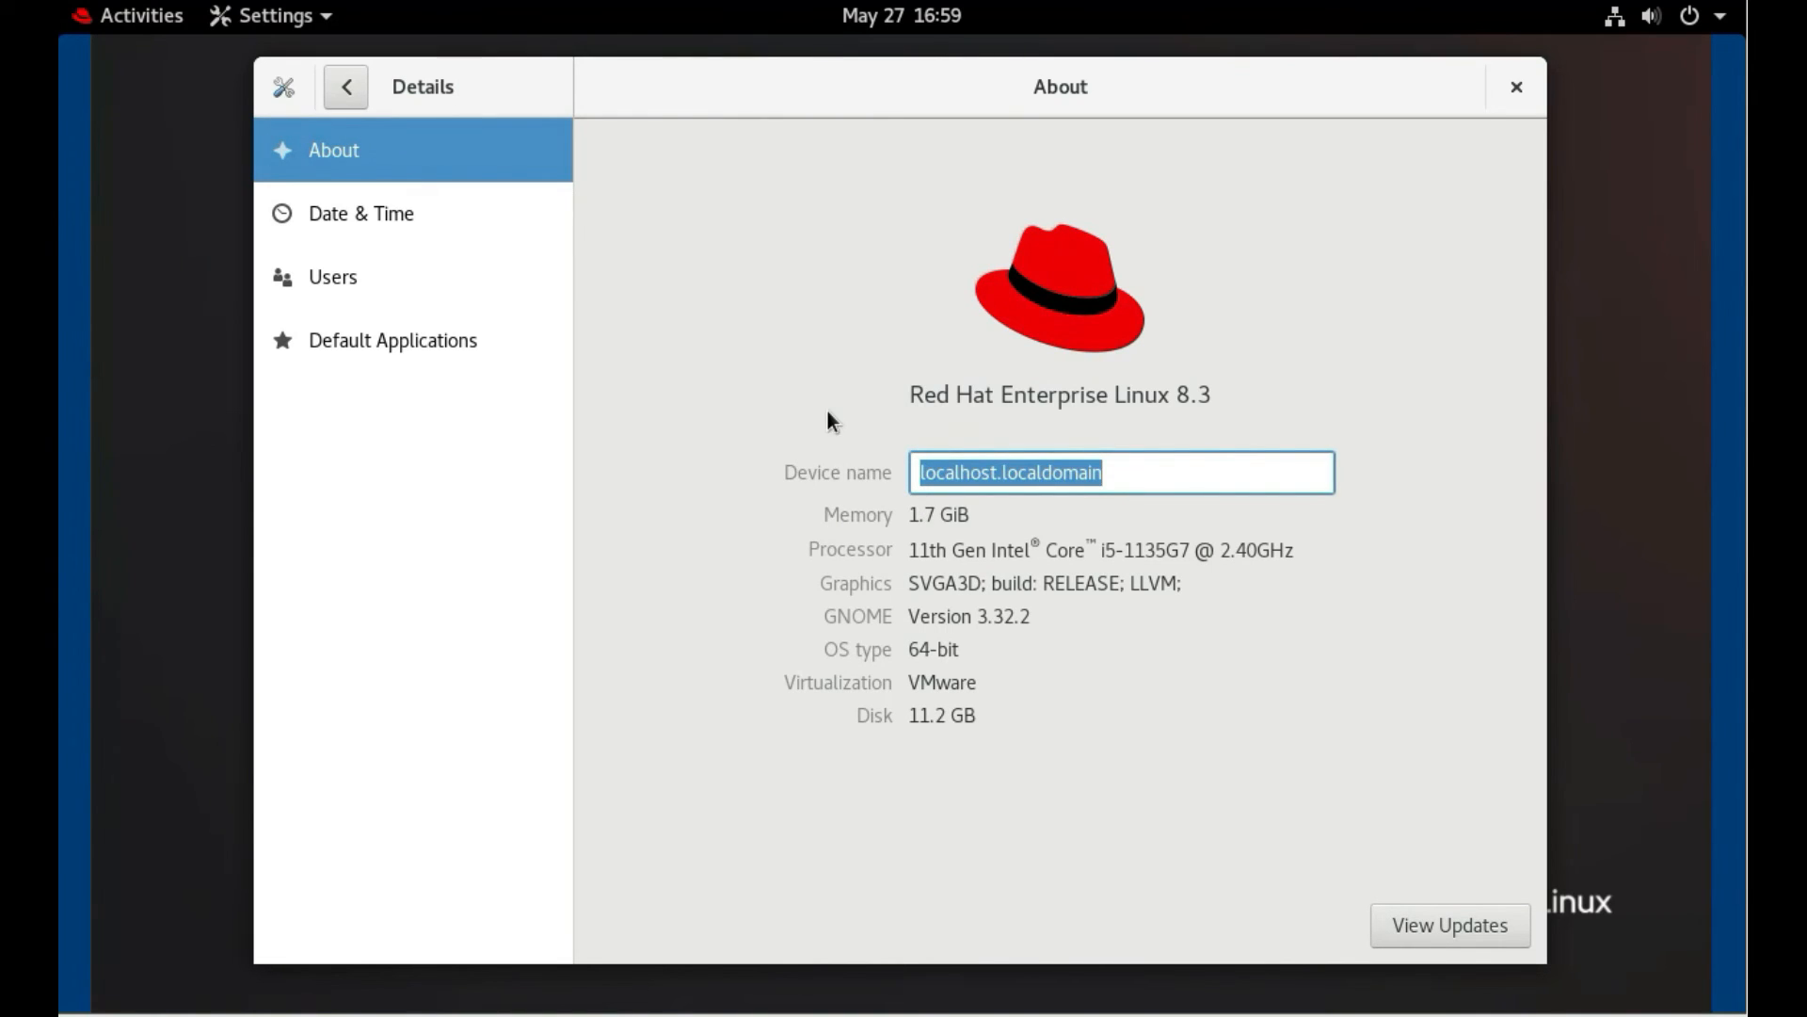
{"action": "type", "text": "Server"}
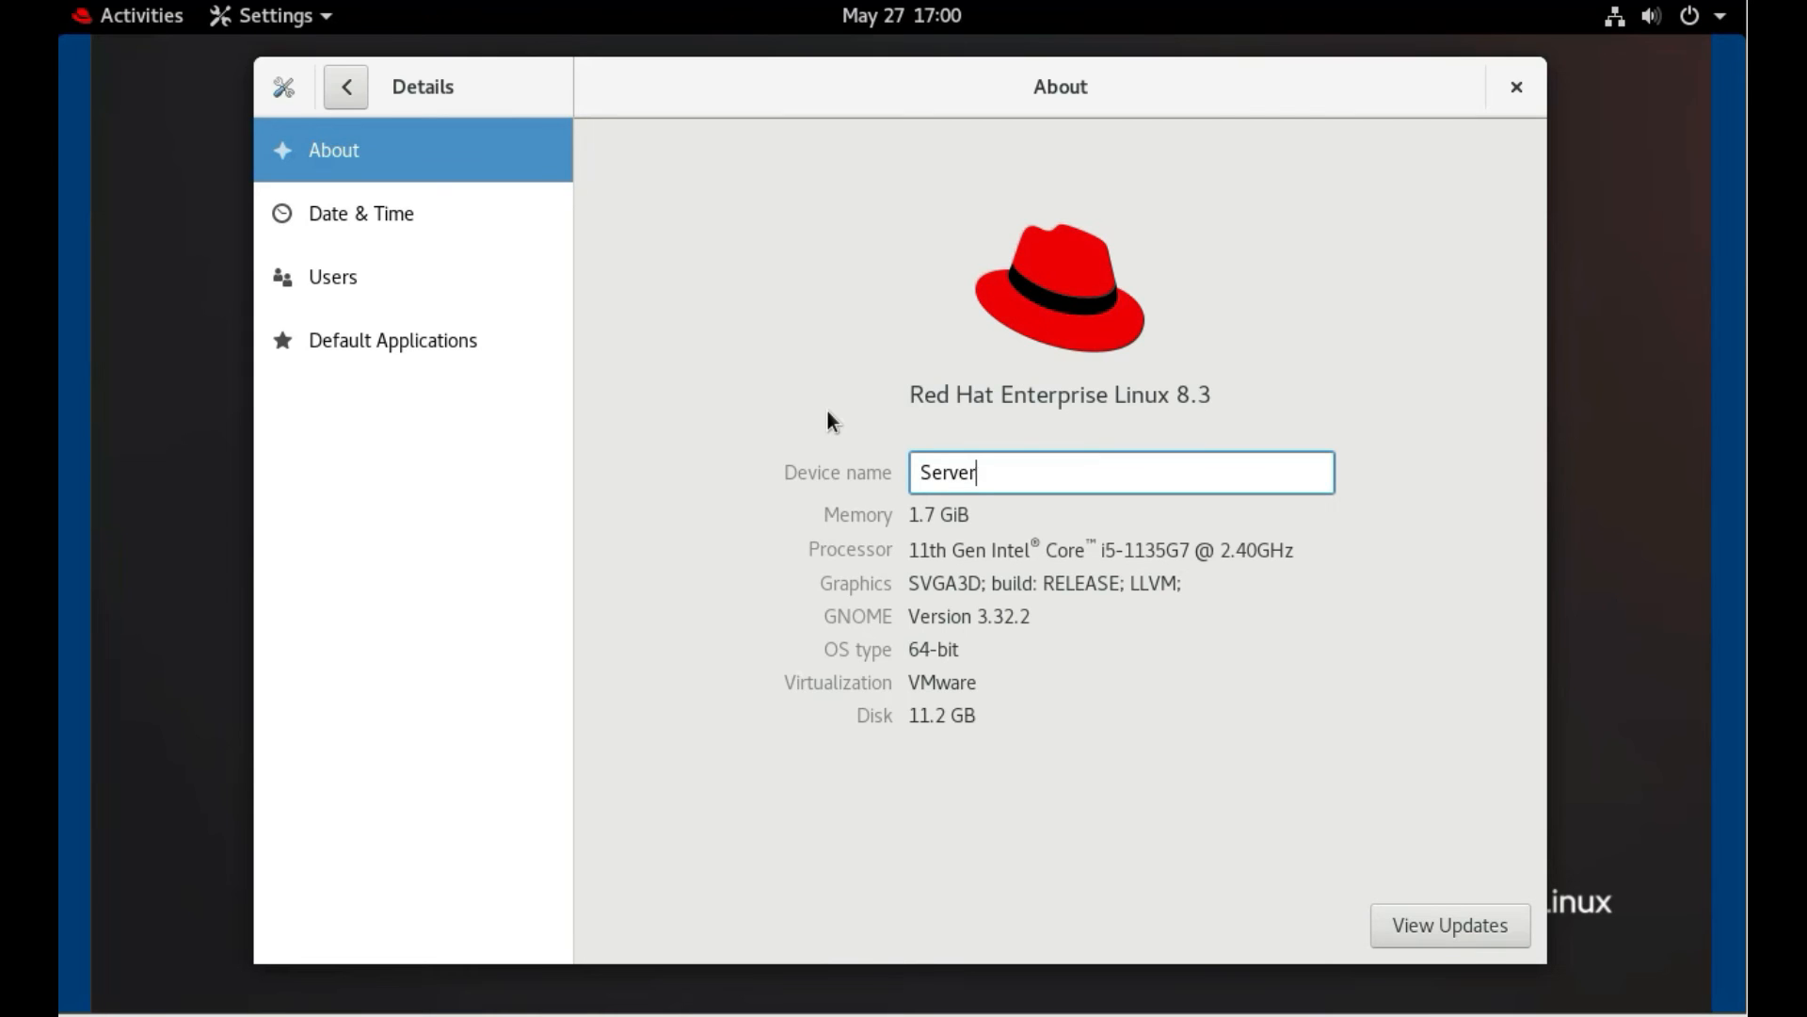
{"action": "type", "text": "1"}
Close Settings and restart the guest from the system menu's power options
{"action": "left_click", "coordinate": [1518, 90]}
{"action": "left_click", "coordinate": [1723, 20]}
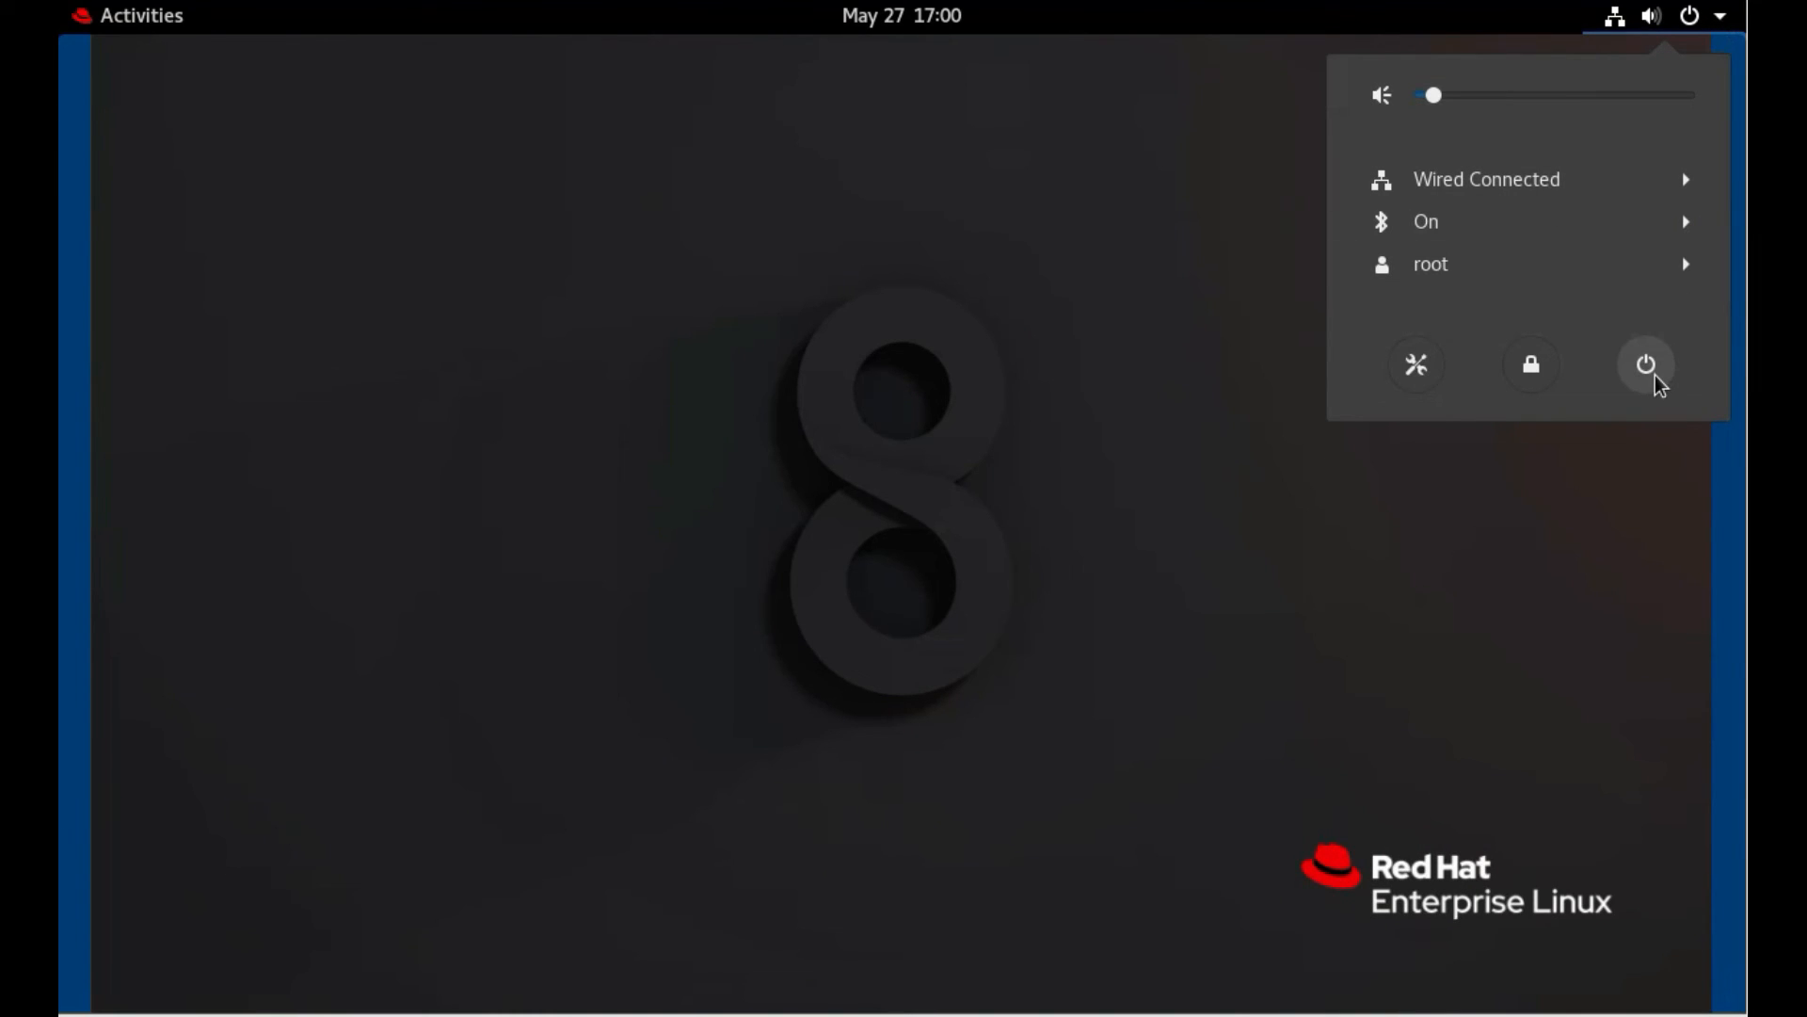
{"action": "left_click", "coordinate": [1655, 376]}
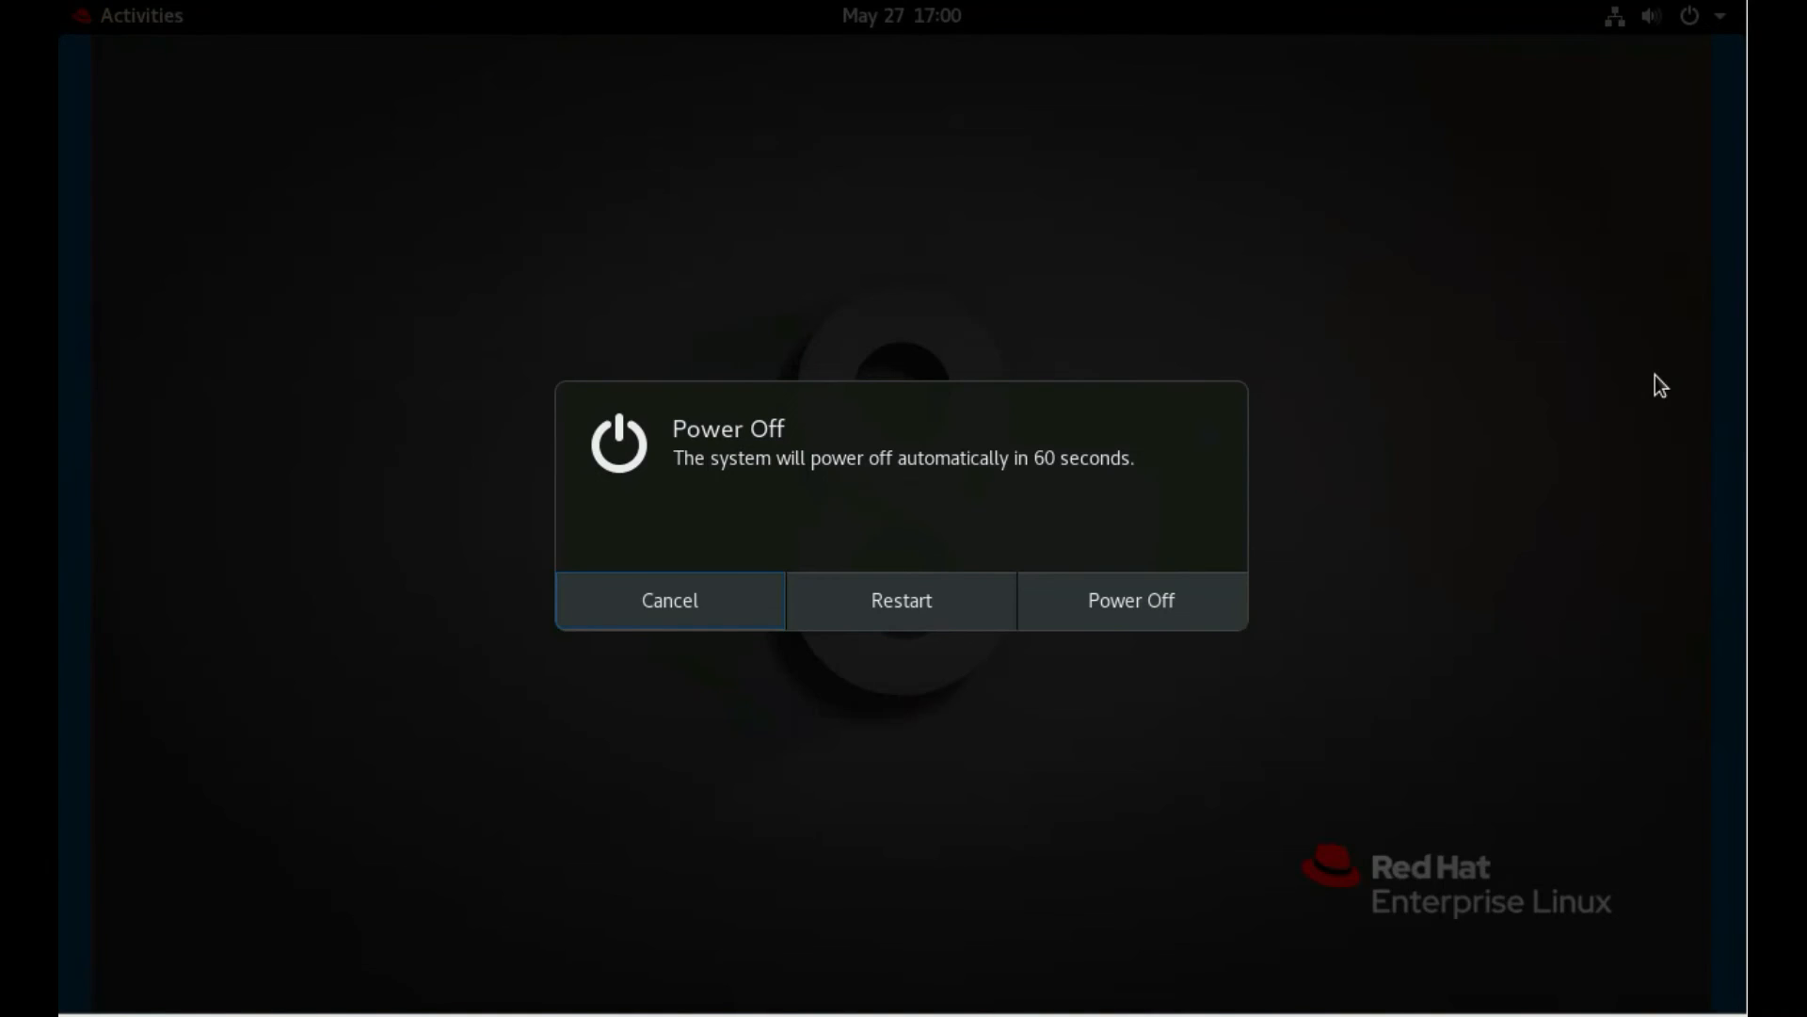
{"action": "left_click", "coordinate": [926, 614]}
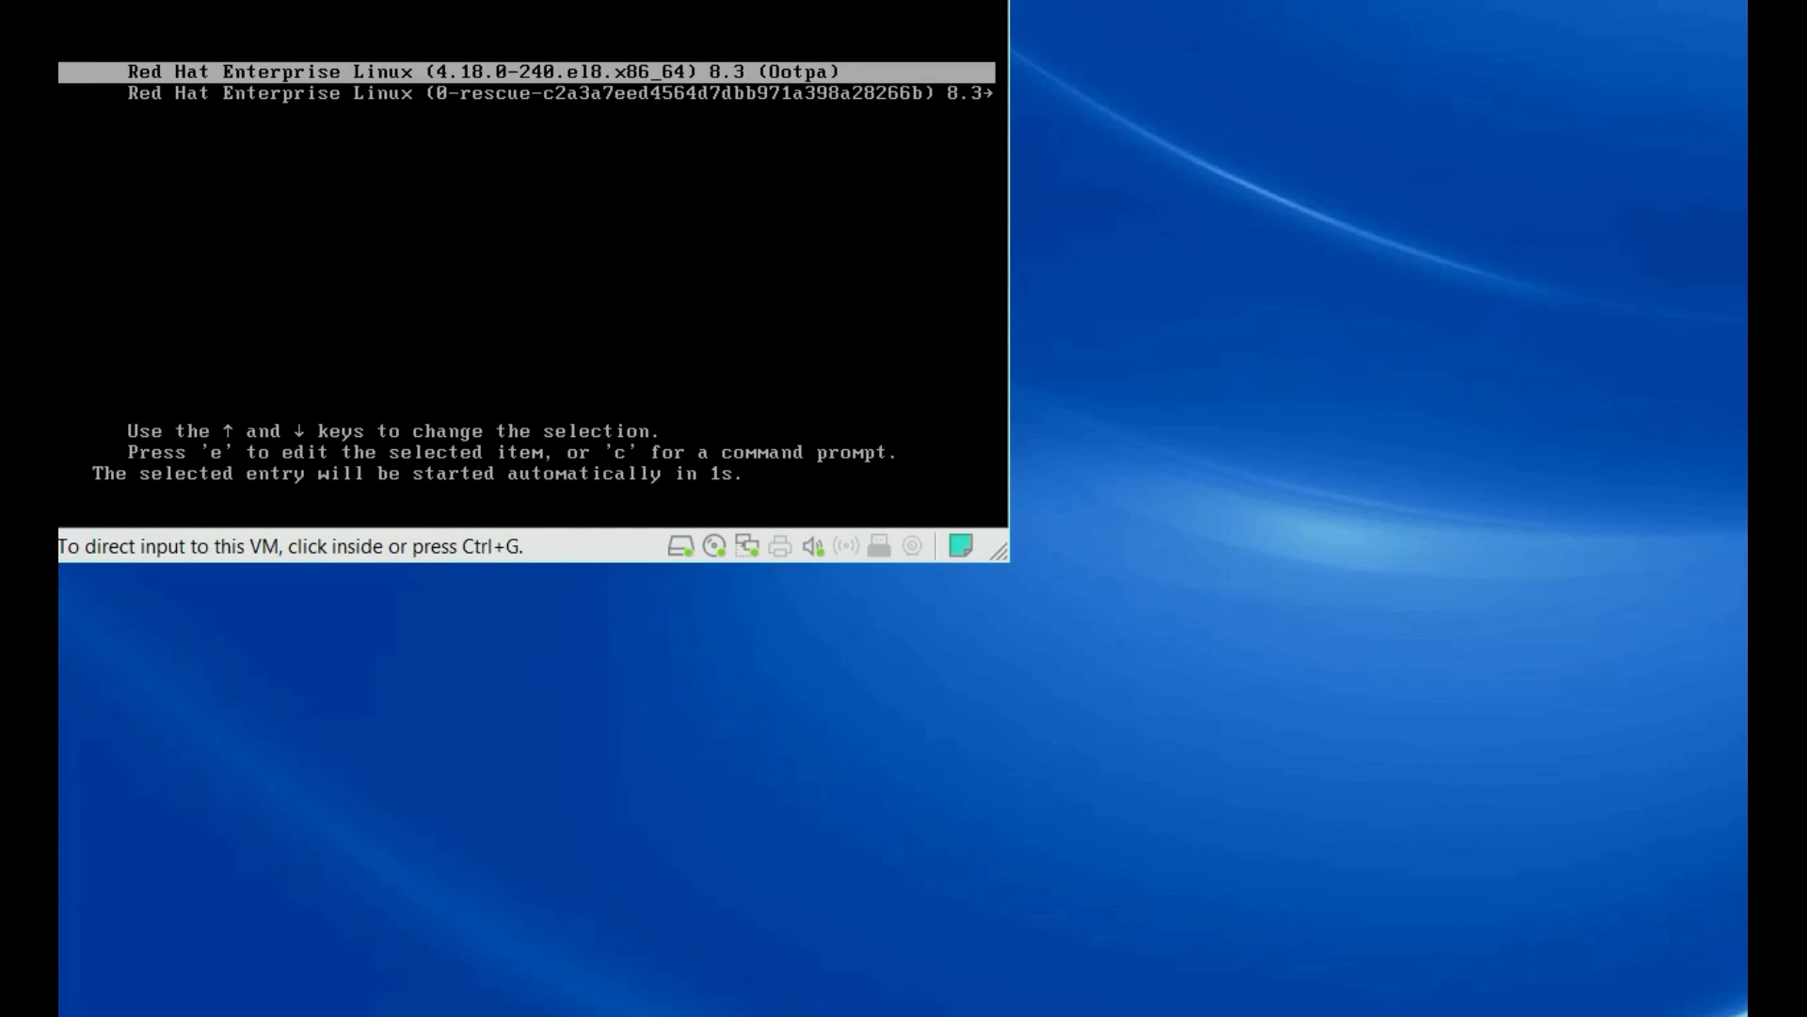
Boot the default RHEL entry, sign in as root with its password, and show the VM library
{"action": "key", "text": "Return"}
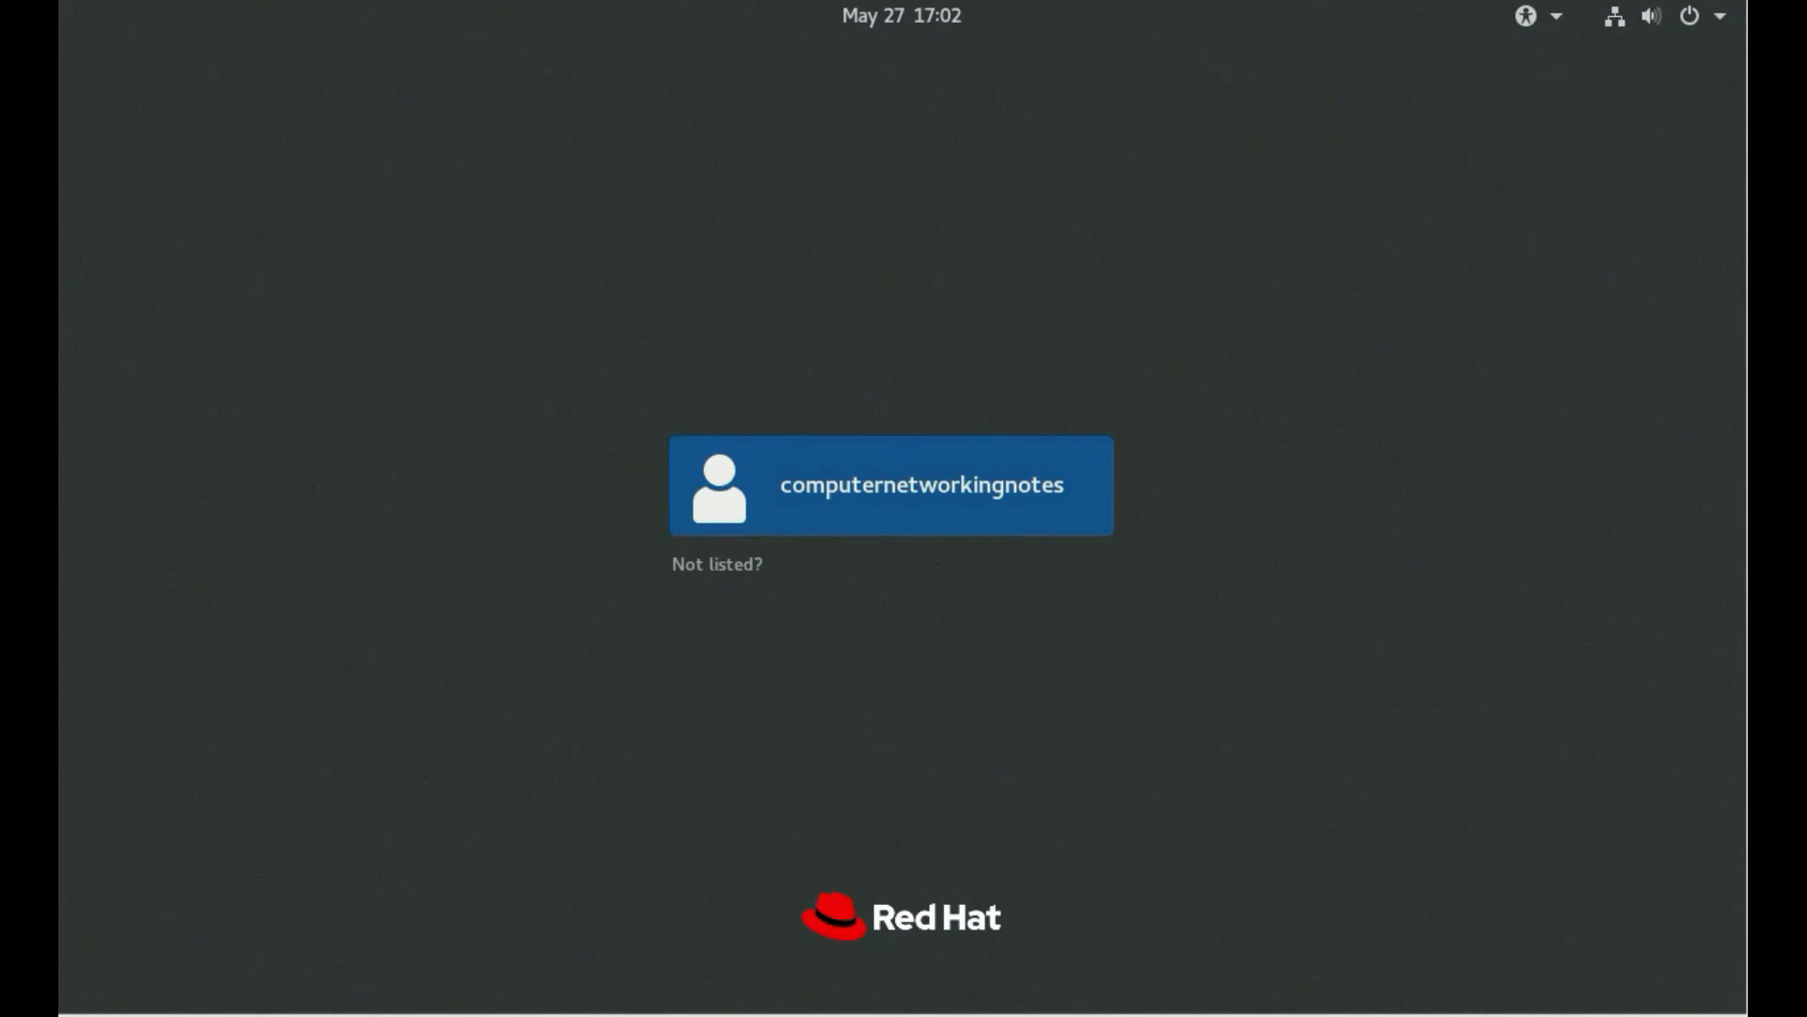
{"action": "left_click", "coordinate": [732, 568]}
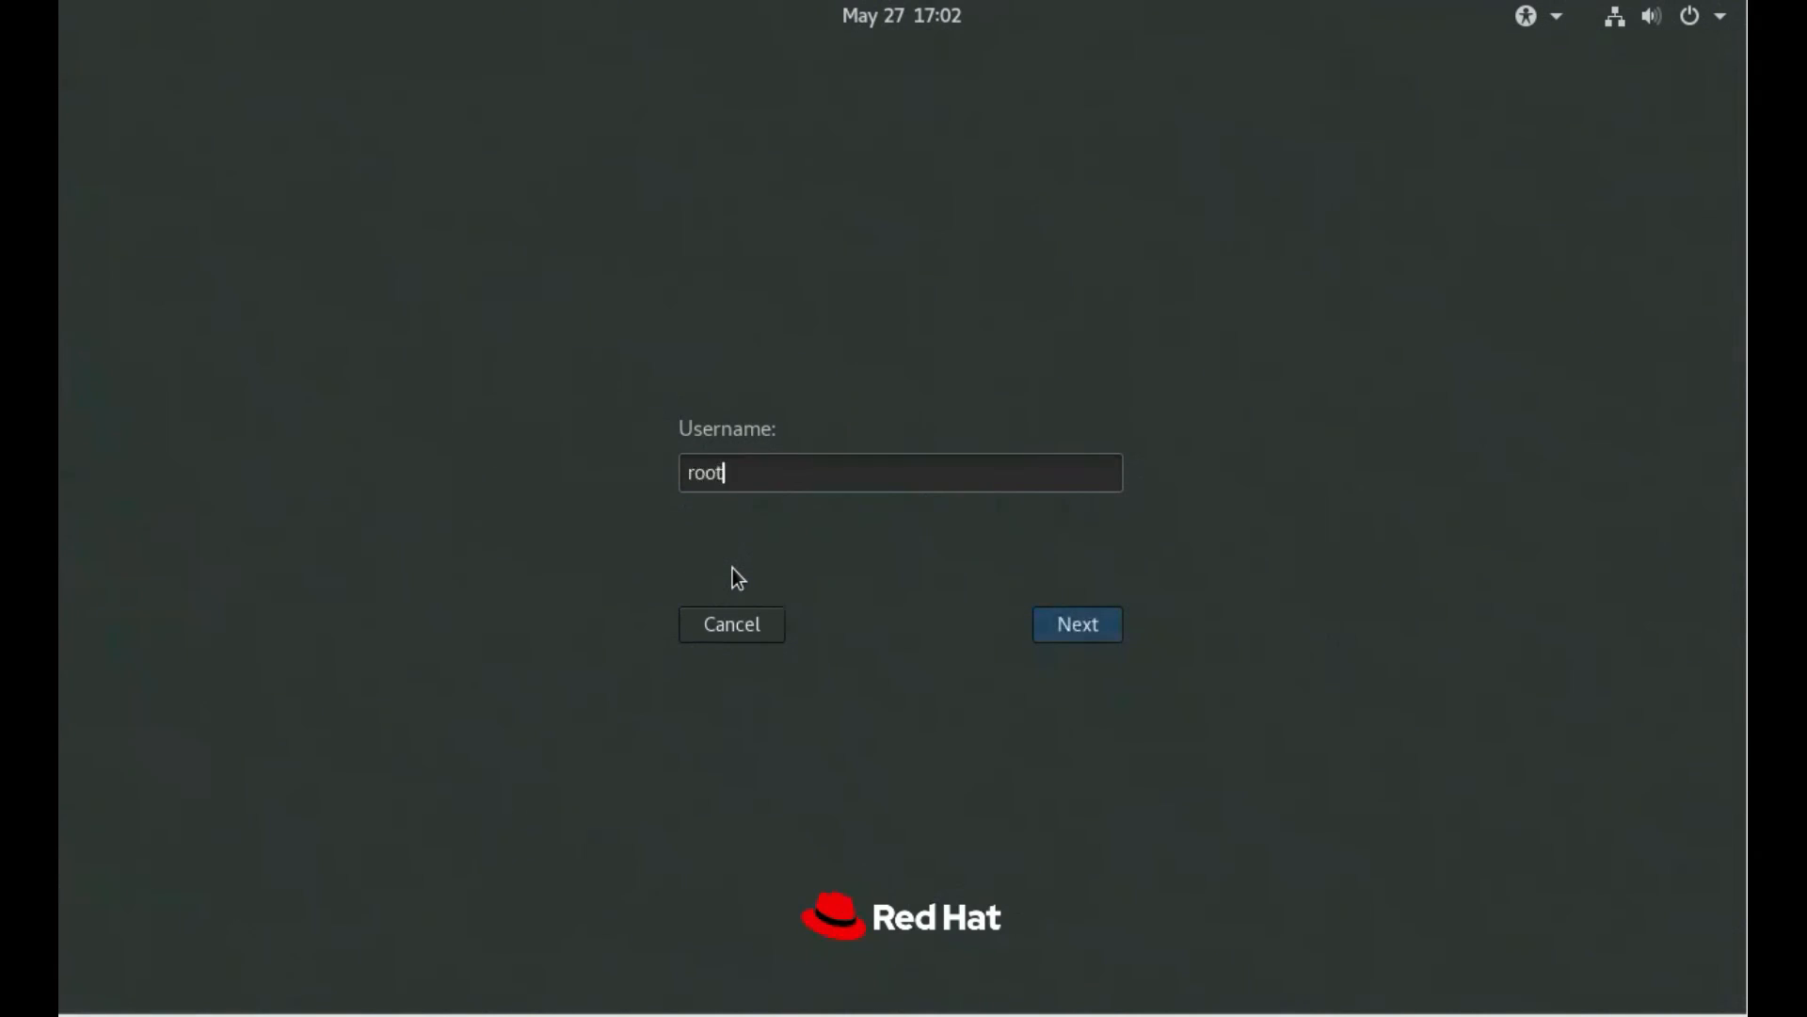
{"action": "key", "text": "Return"}
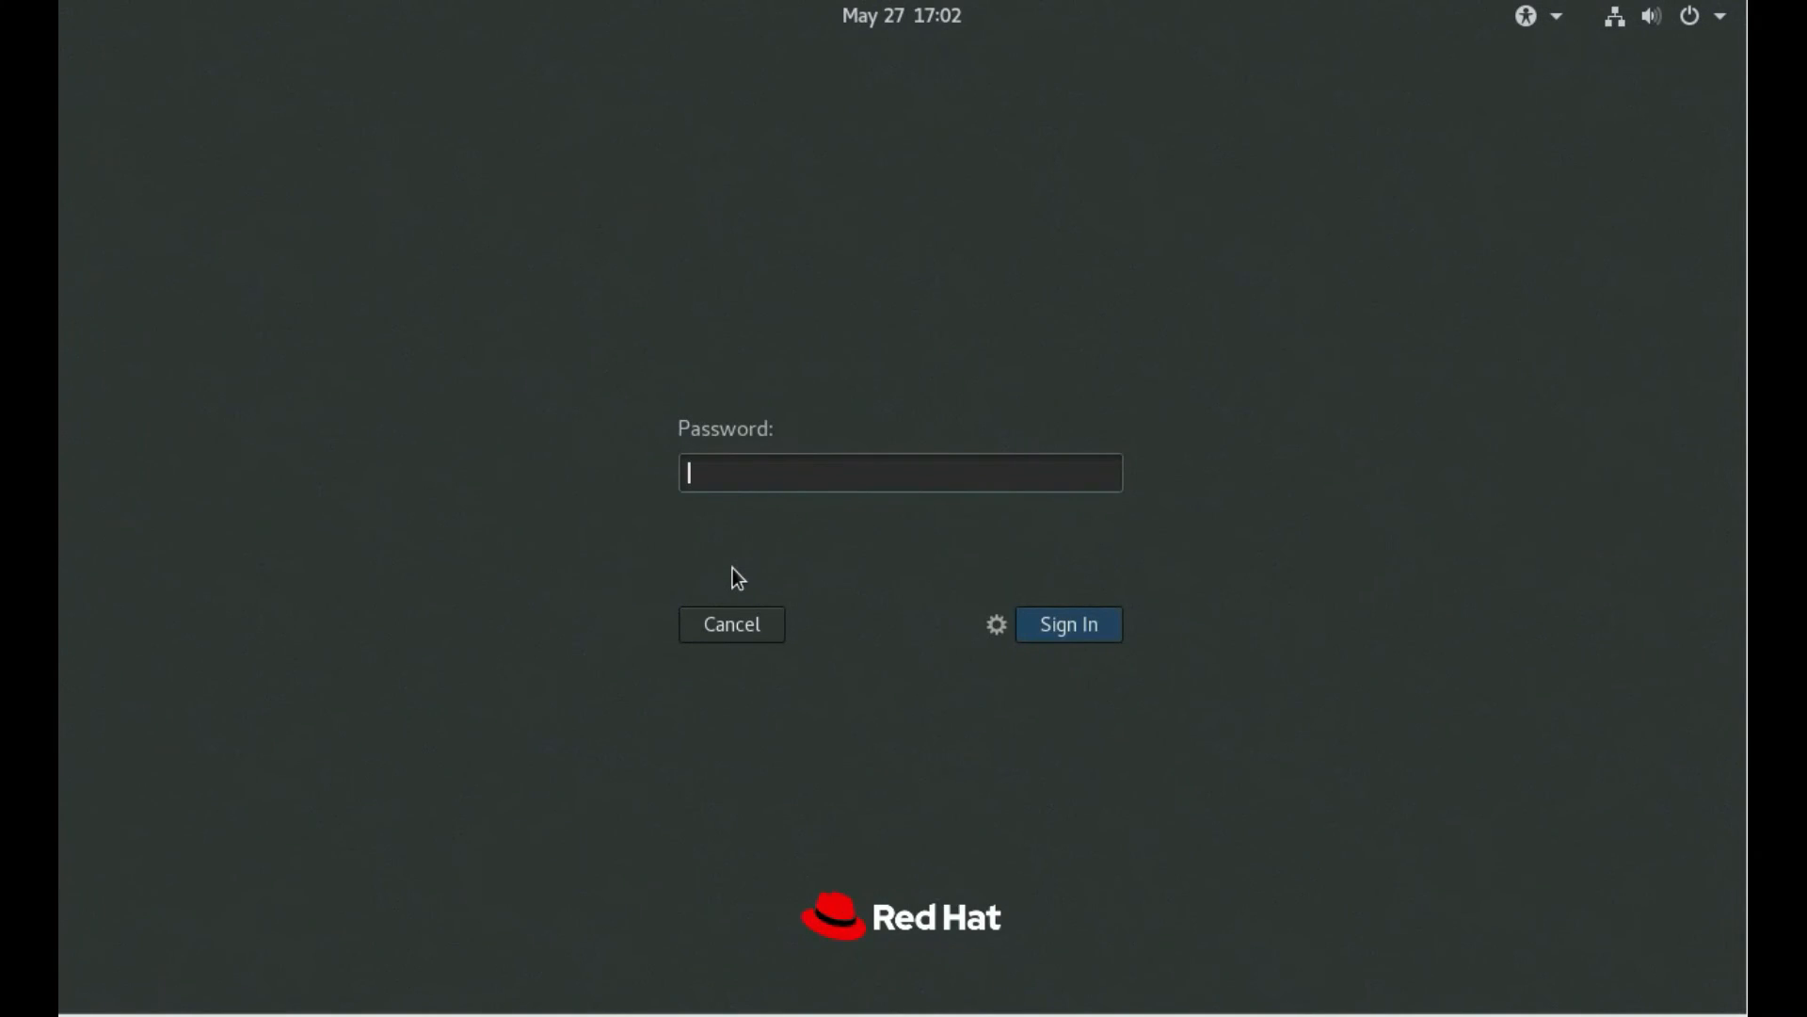
{"action": "key", "text": "Return"}
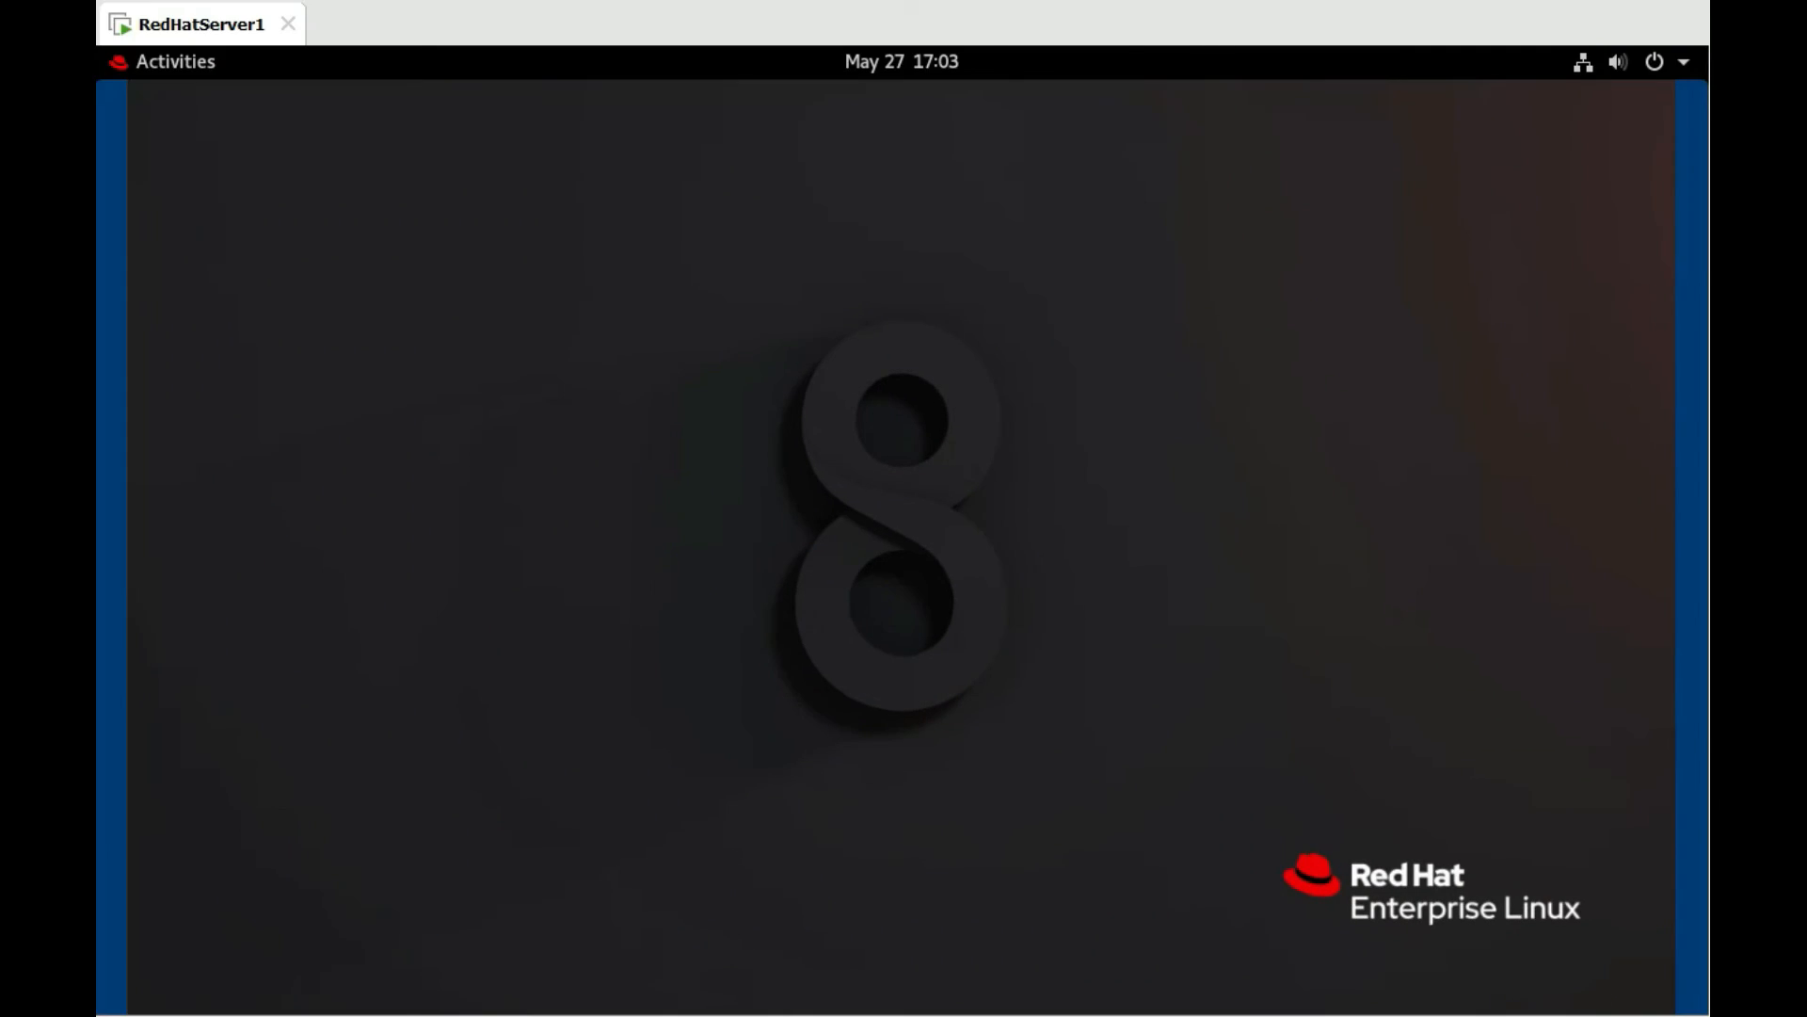
{"action": "left_click", "coordinate": [750, 4]}
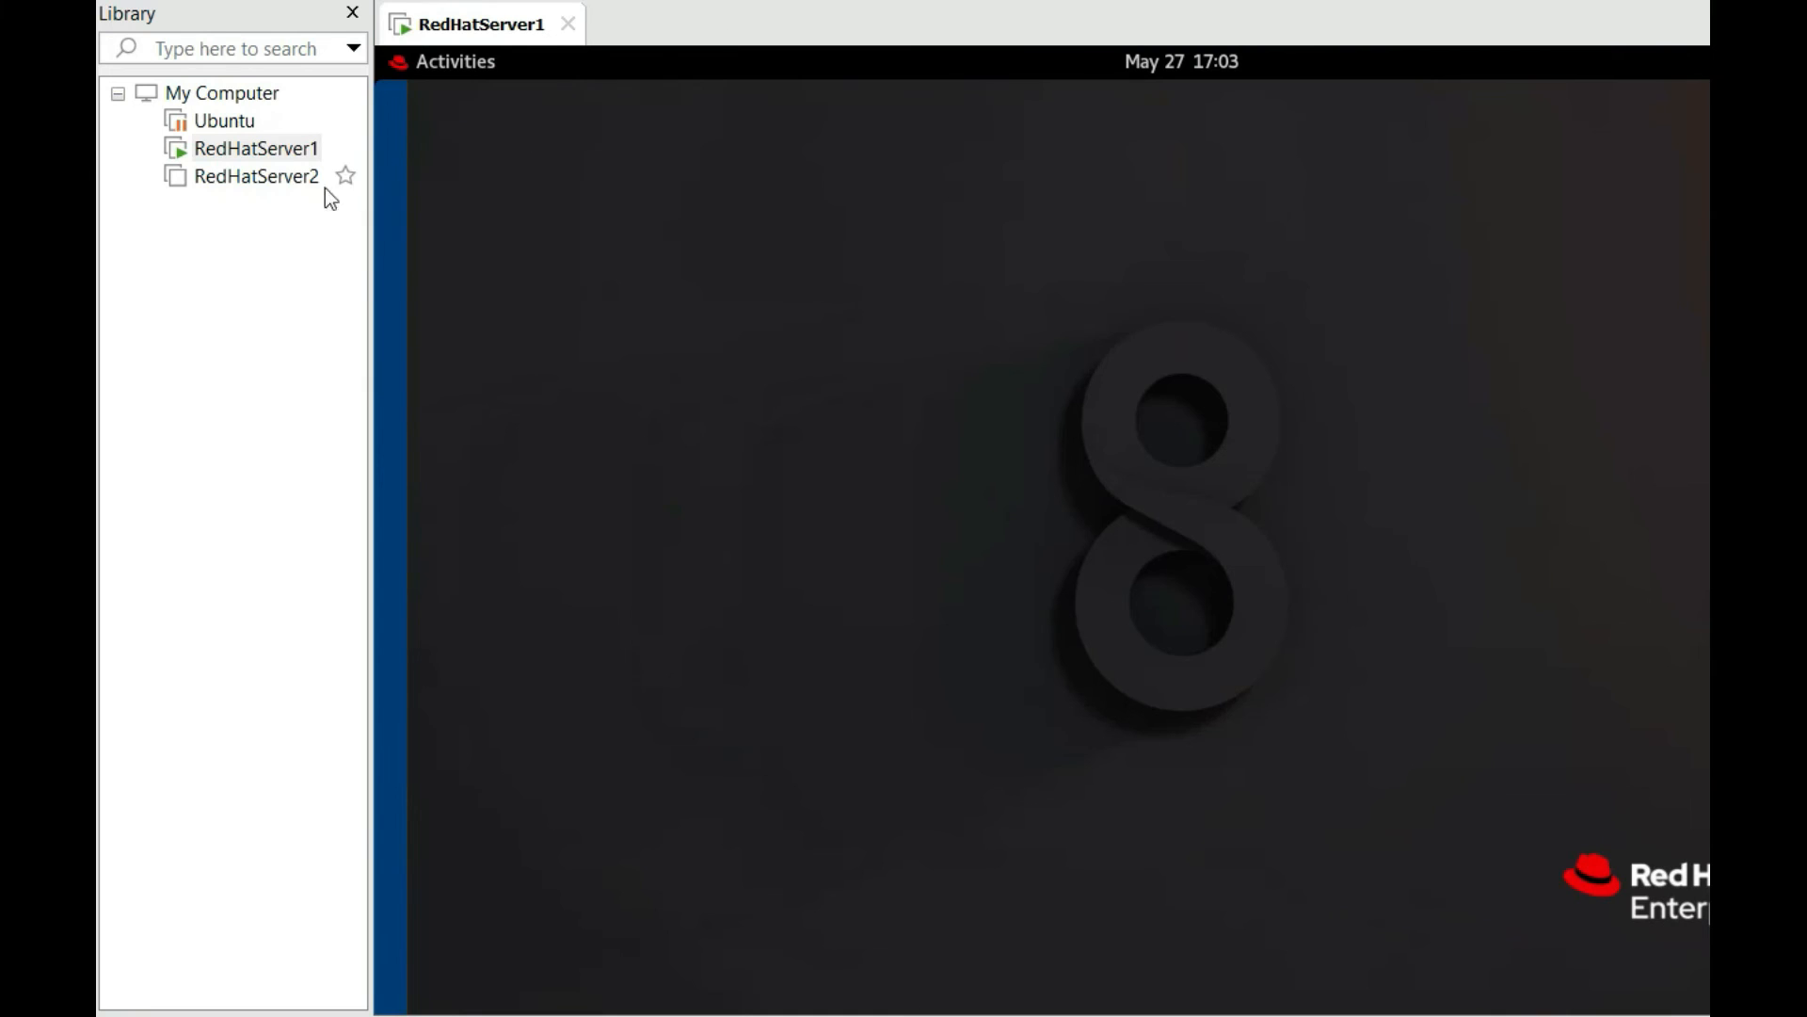
Power on the RedHatServer2 virtual machine and hide the library pane
{"action": "left_click", "coordinate": [290, 187]}
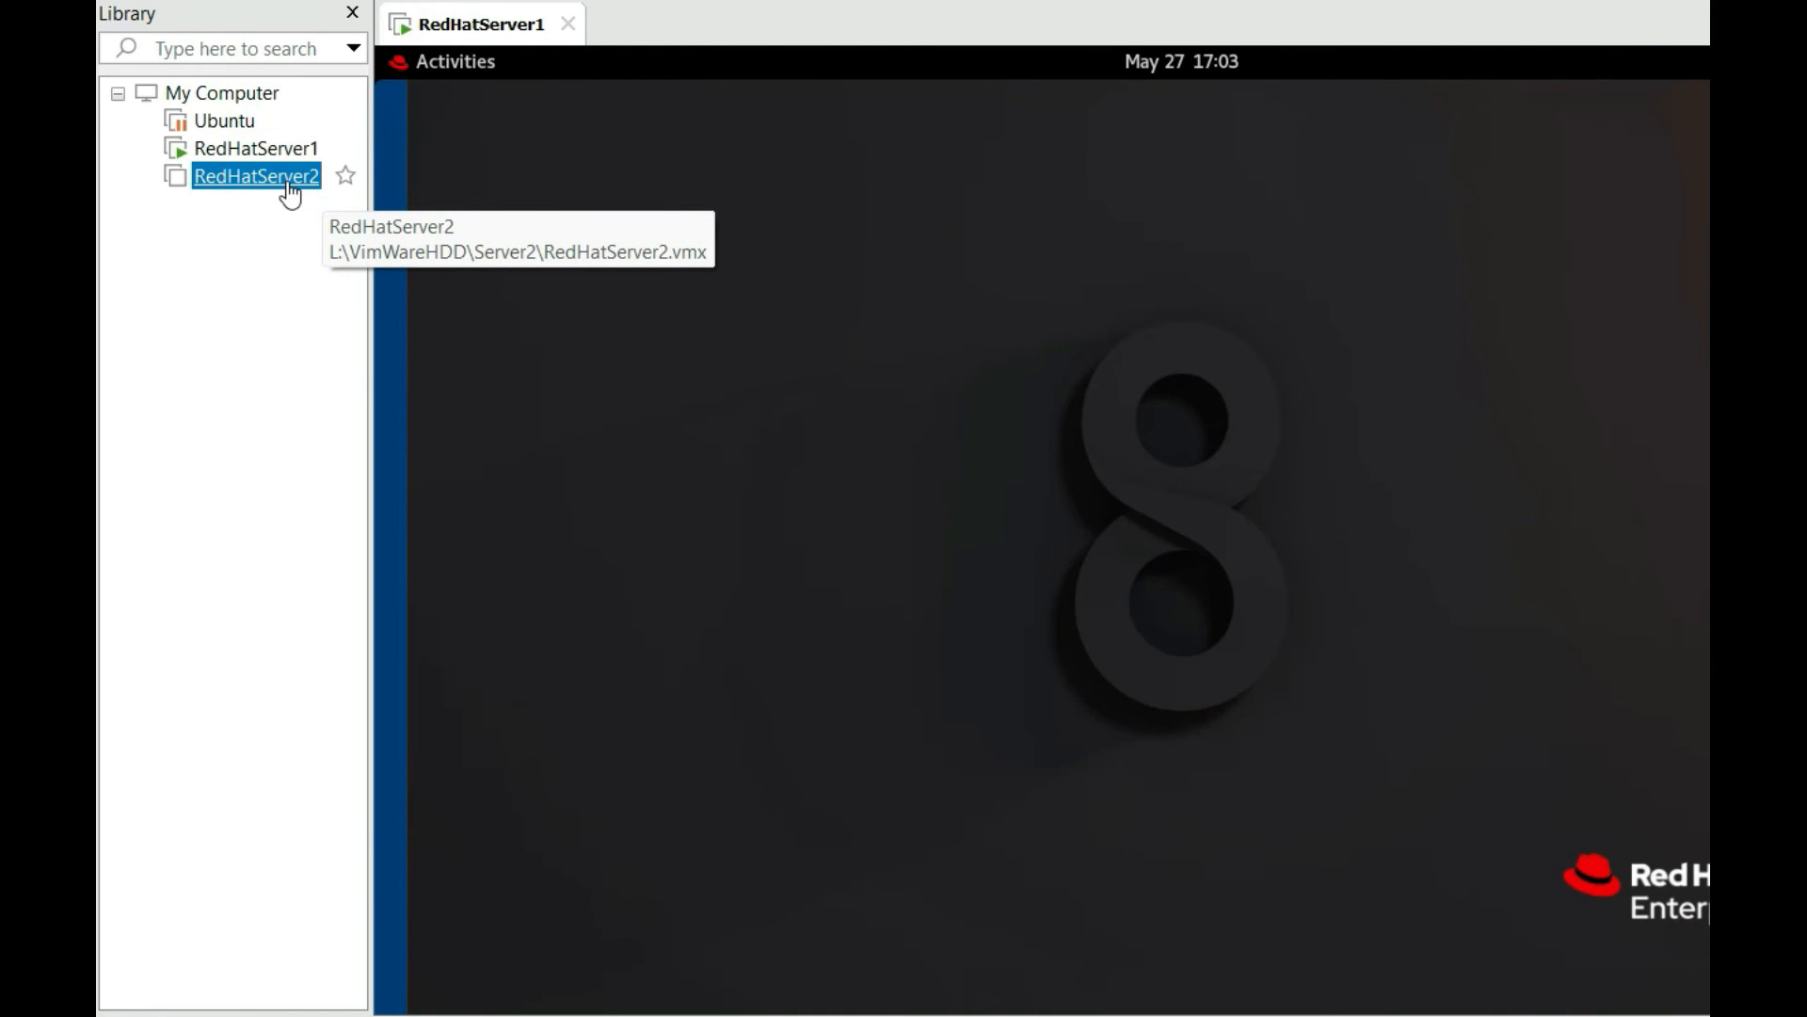
{"action": "double_click", "coordinate": [290, 188]}
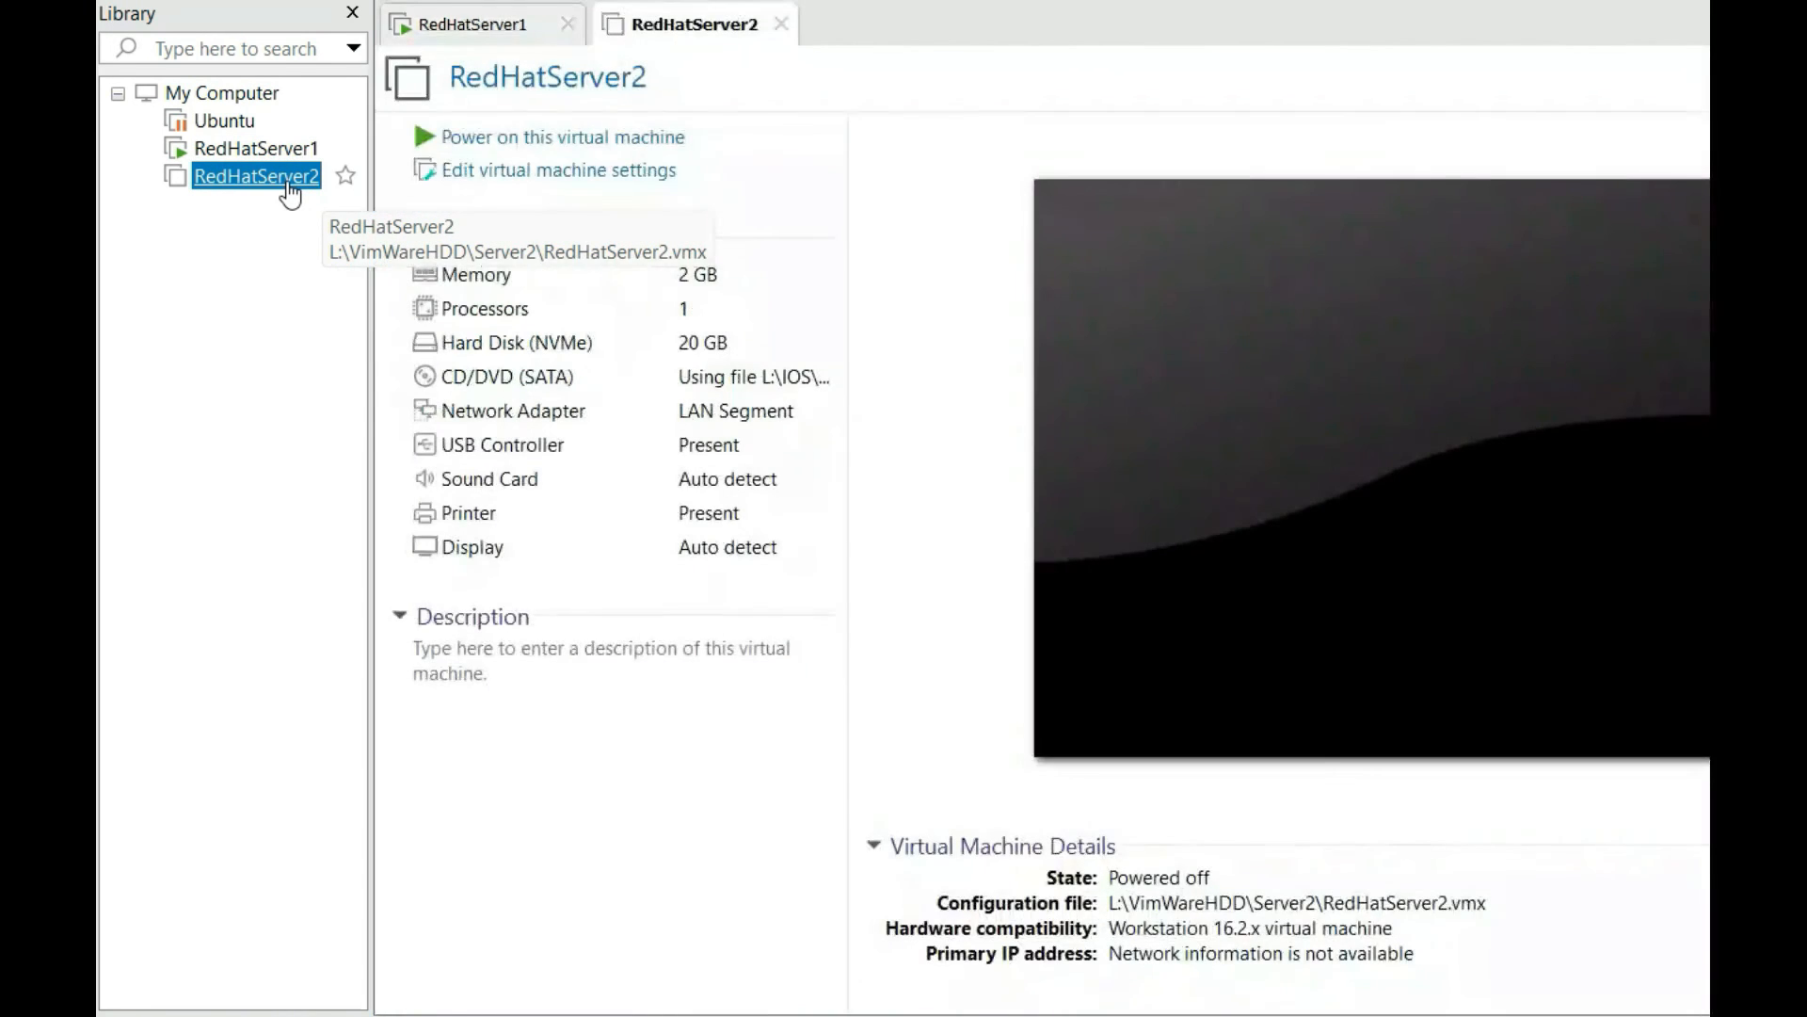
{"action": "left_click", "coordinate": [557, 143]}
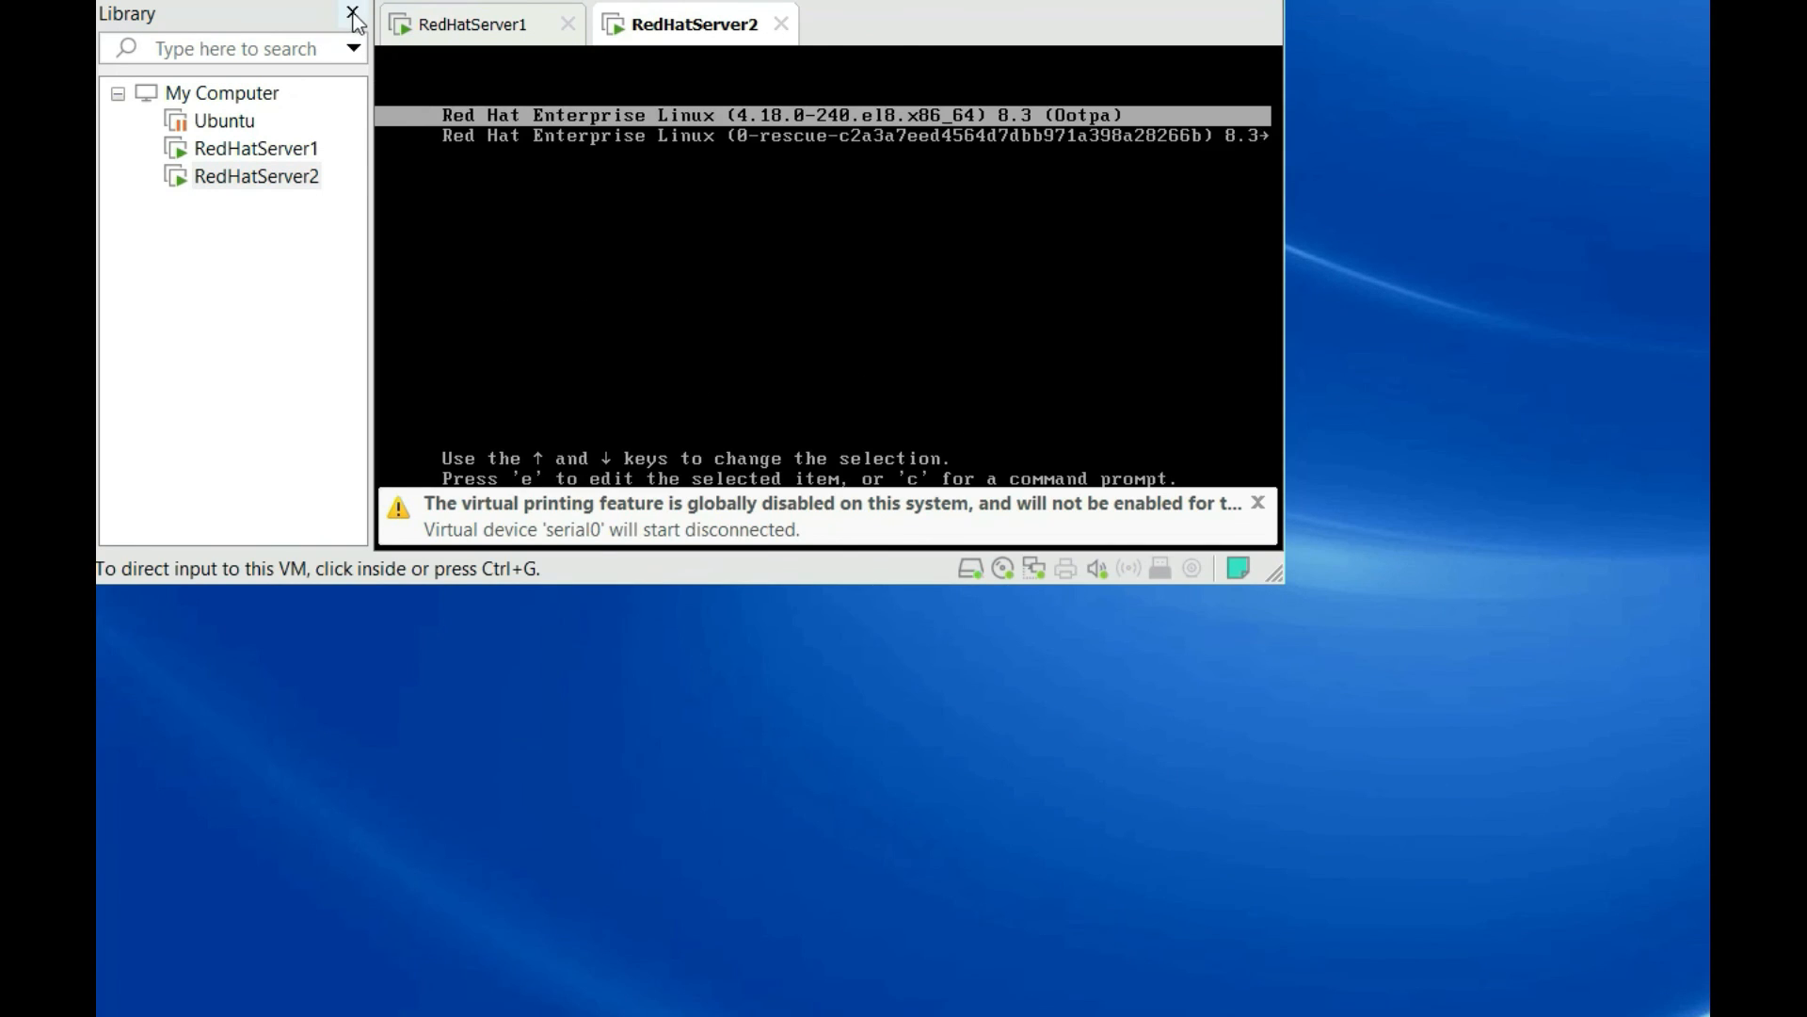
{"action": "left_click", "coordinate": [354, 15]}
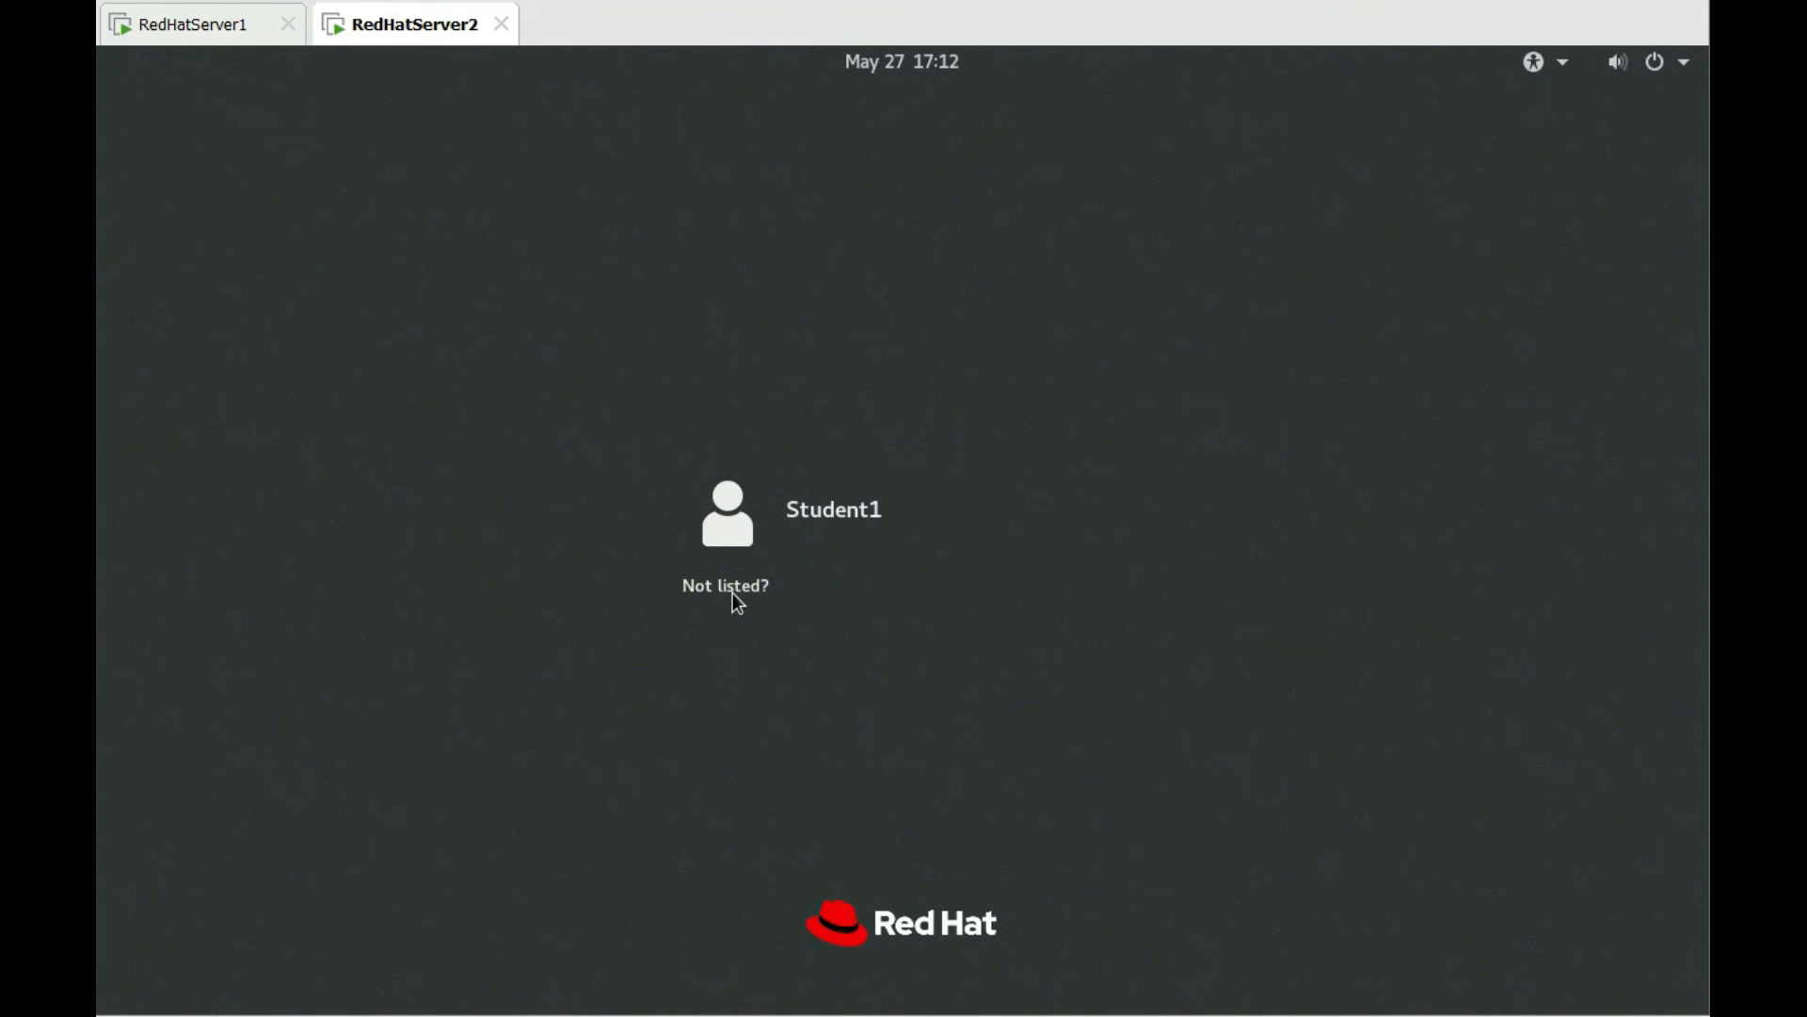
Sign in to RedHatServer2 as root through Not listed? with the account password
{"action": "left_click", "coordinate": [734, 593]}
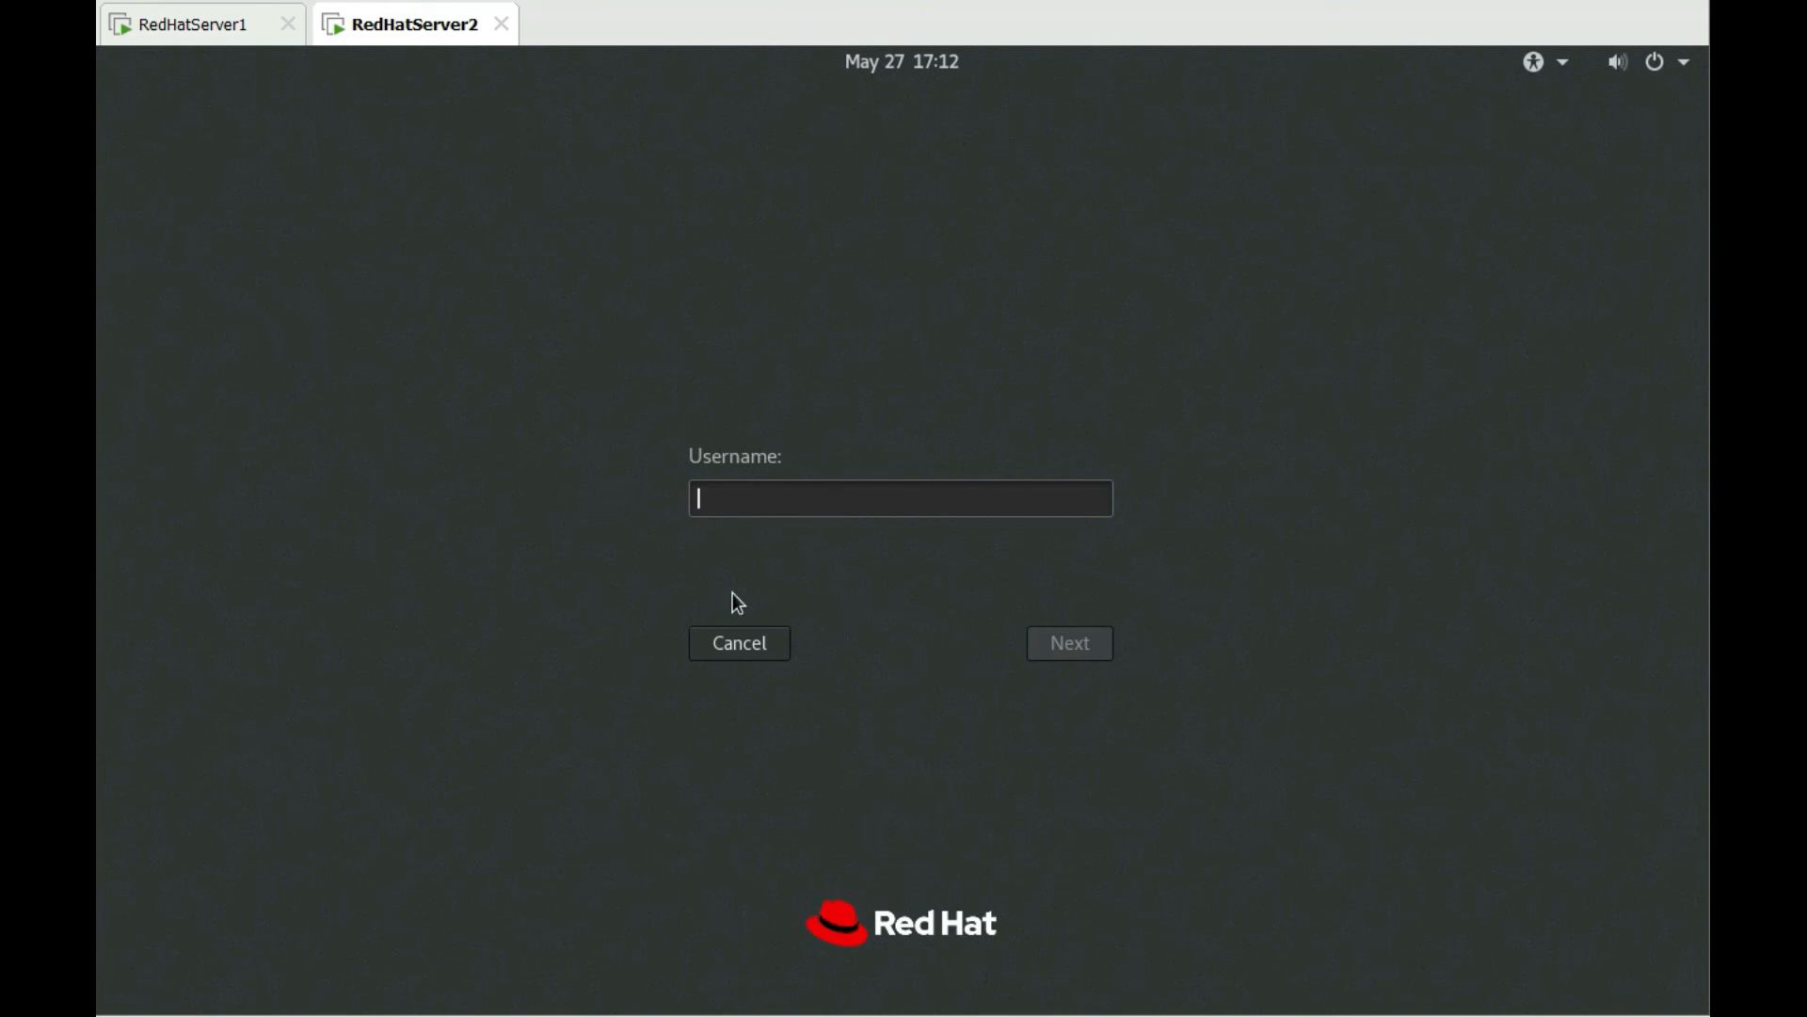
{"action": "type", "text": "root"}
{"action": "key", "text": "Return"}
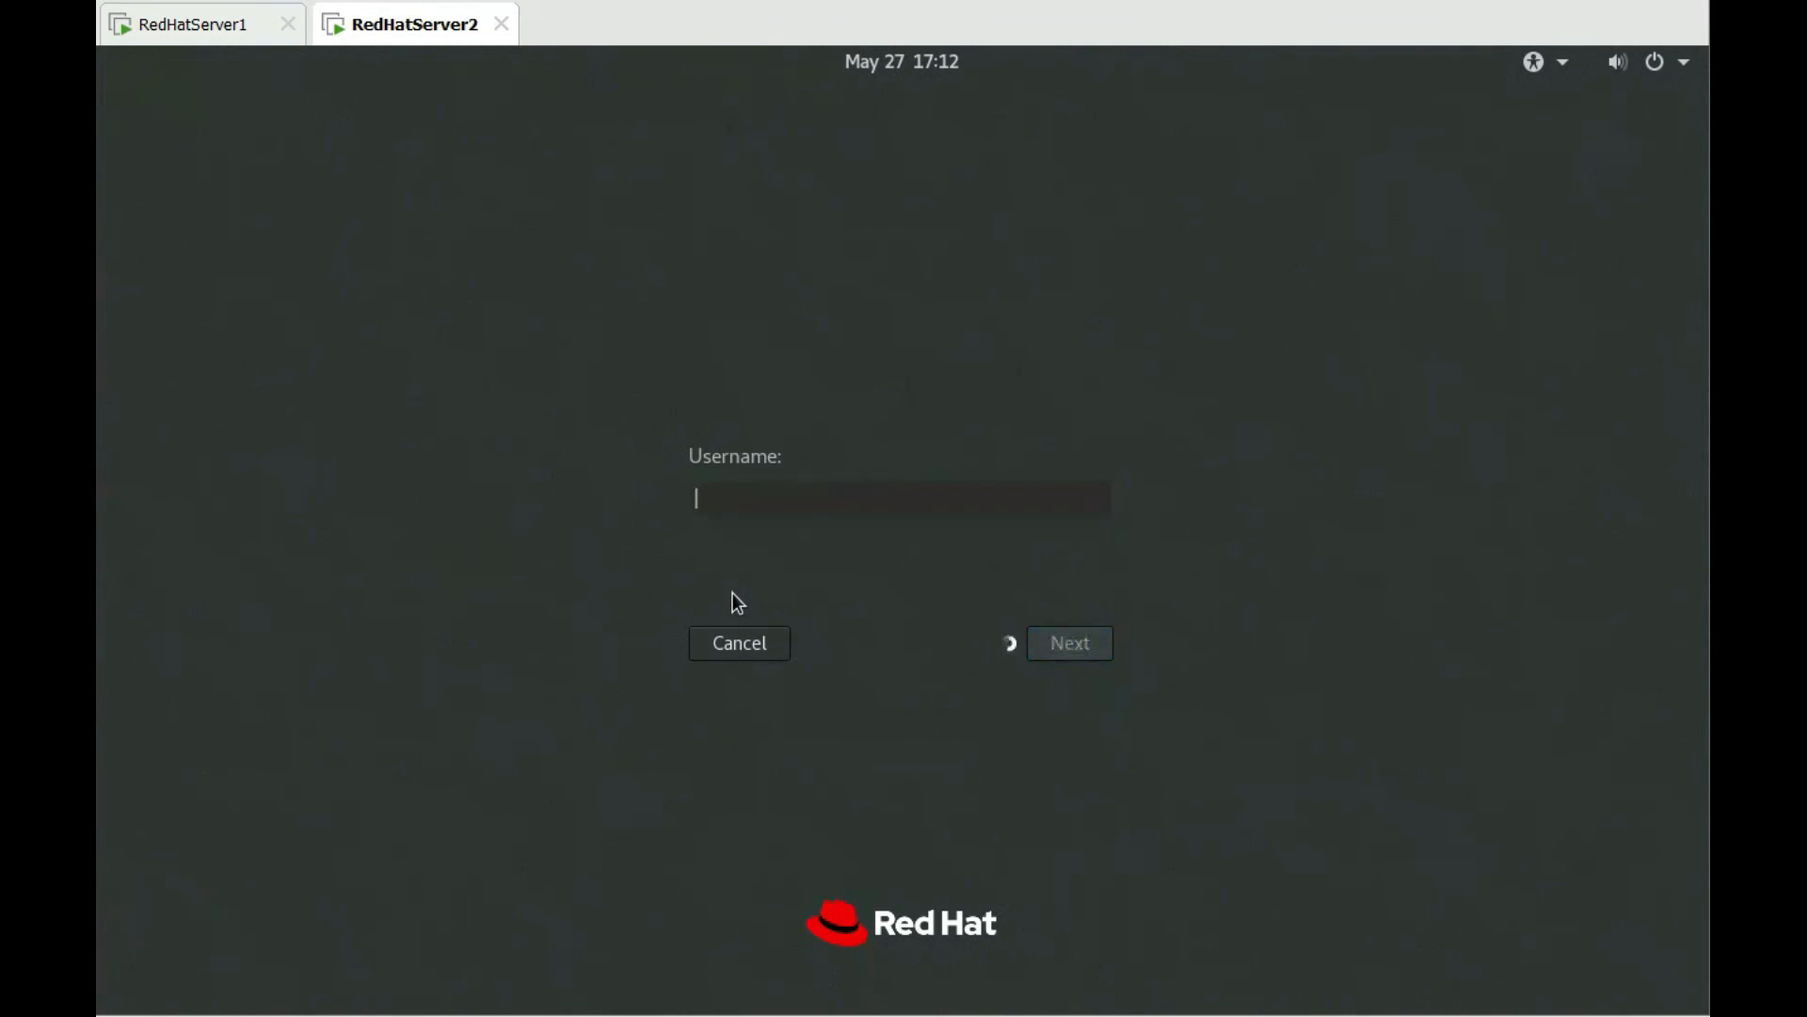
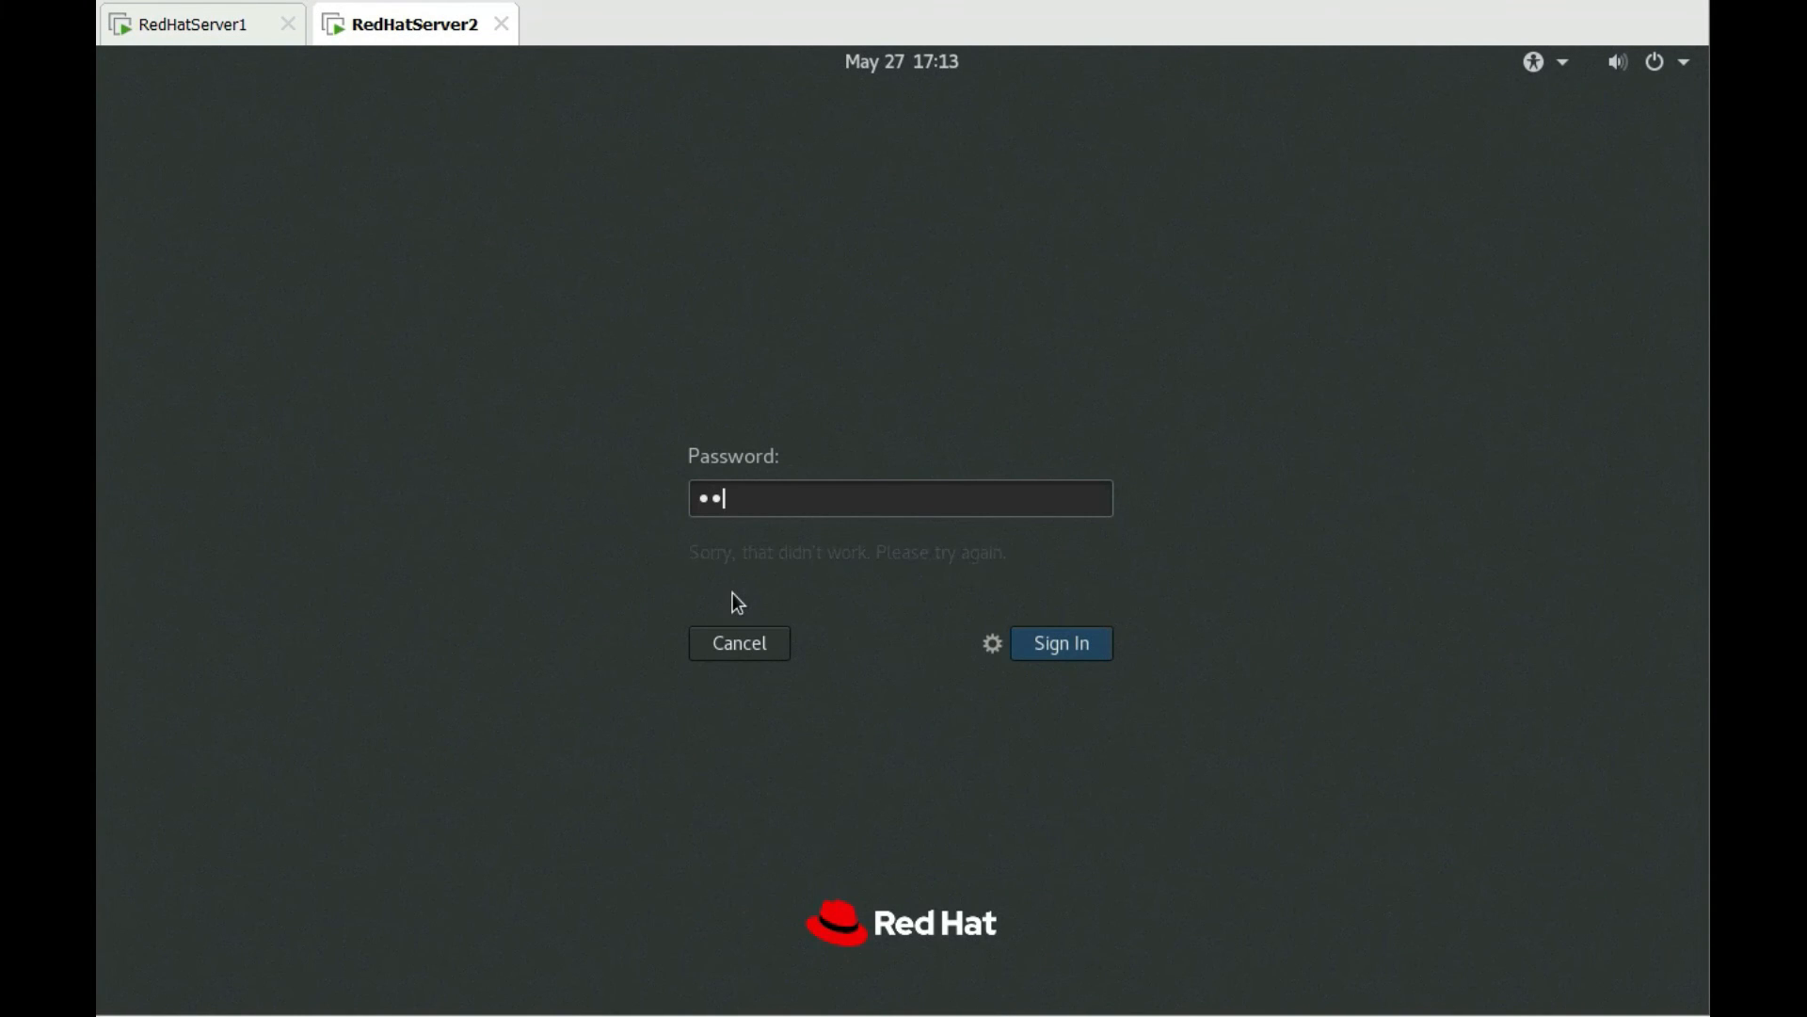
{"action": "key", "text": "Return"}
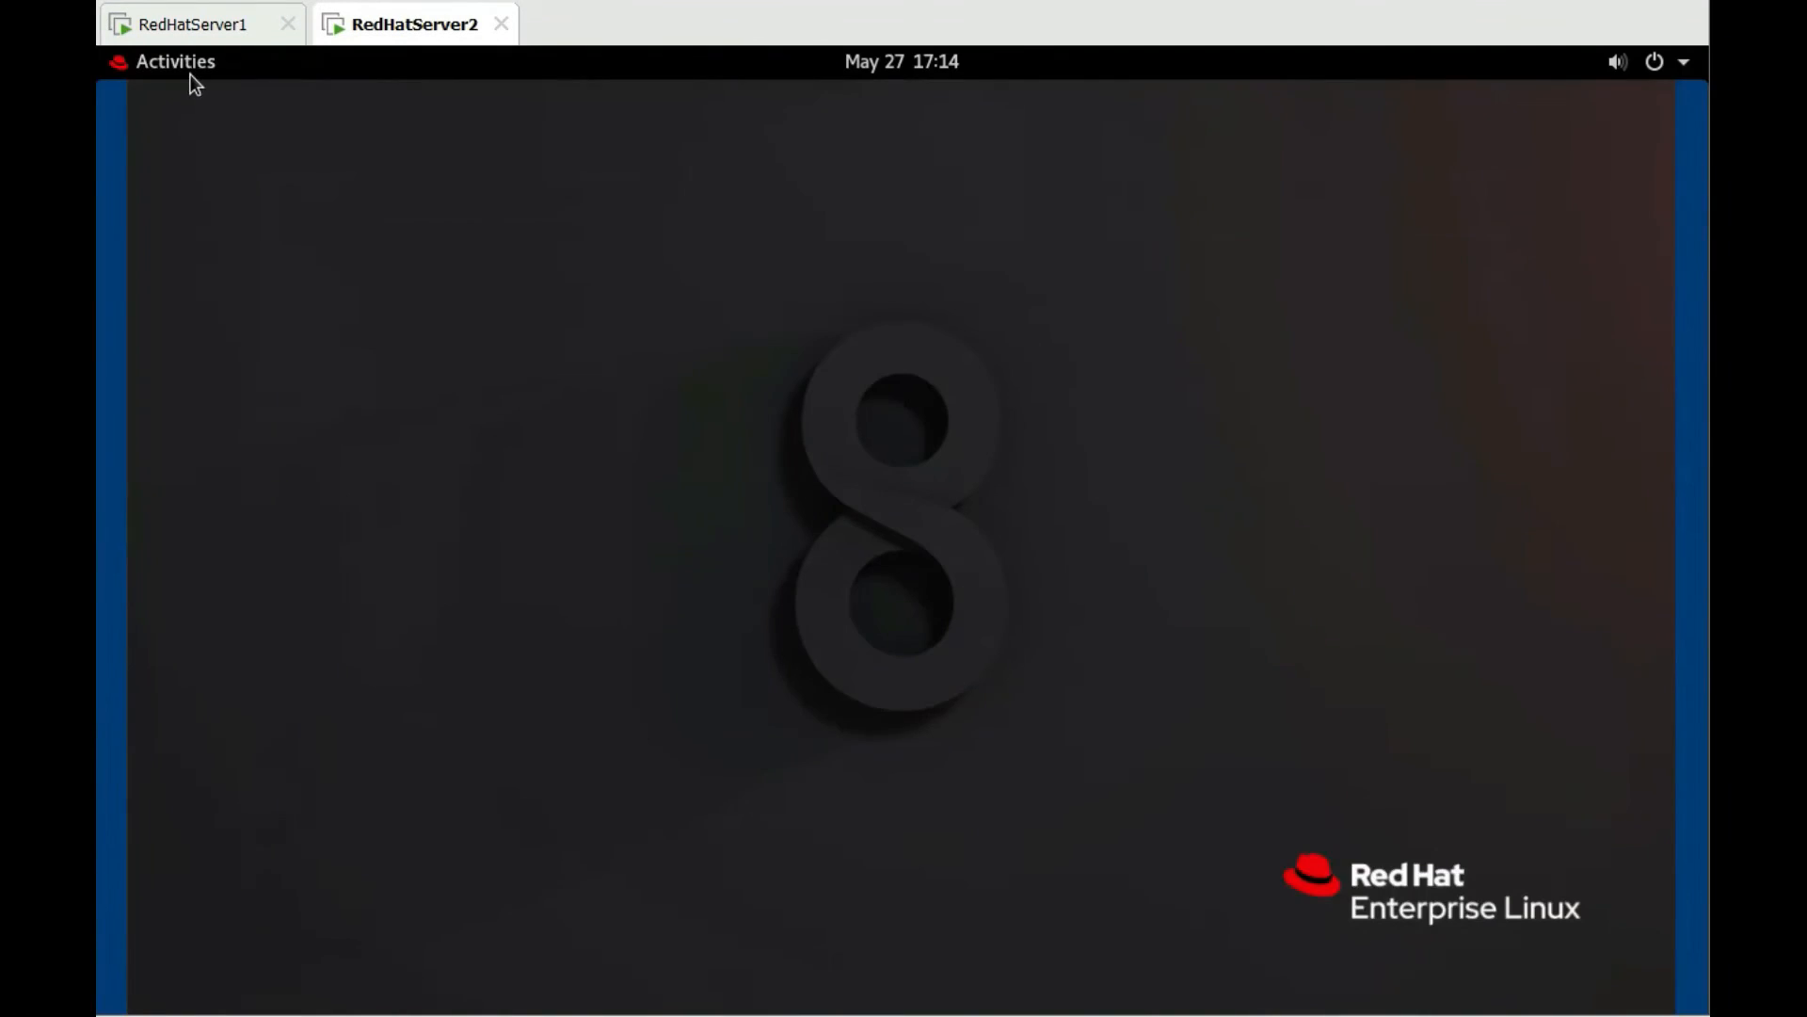
Open GNOME Settings on RedHatServer2, switch the wired connection on, and open its settings
{"action": "left_click", "coordinate": [189, 66]}
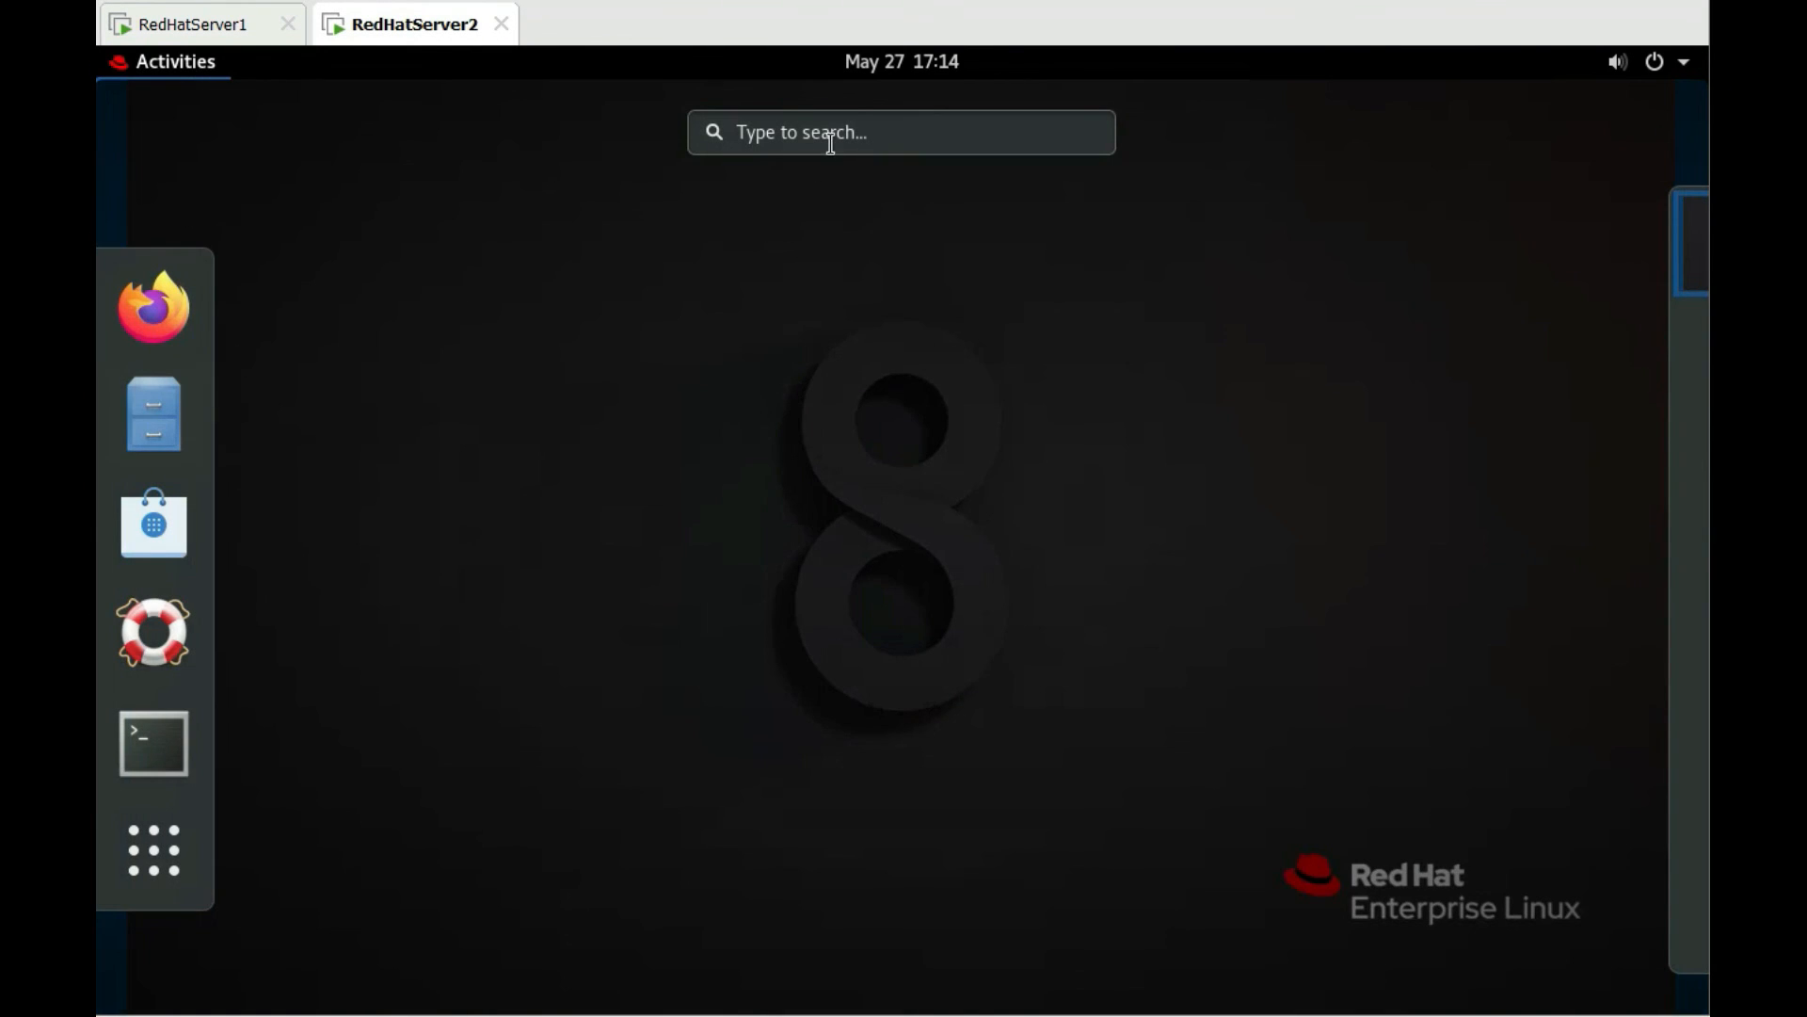
{"action": "type", "text": "setti"}
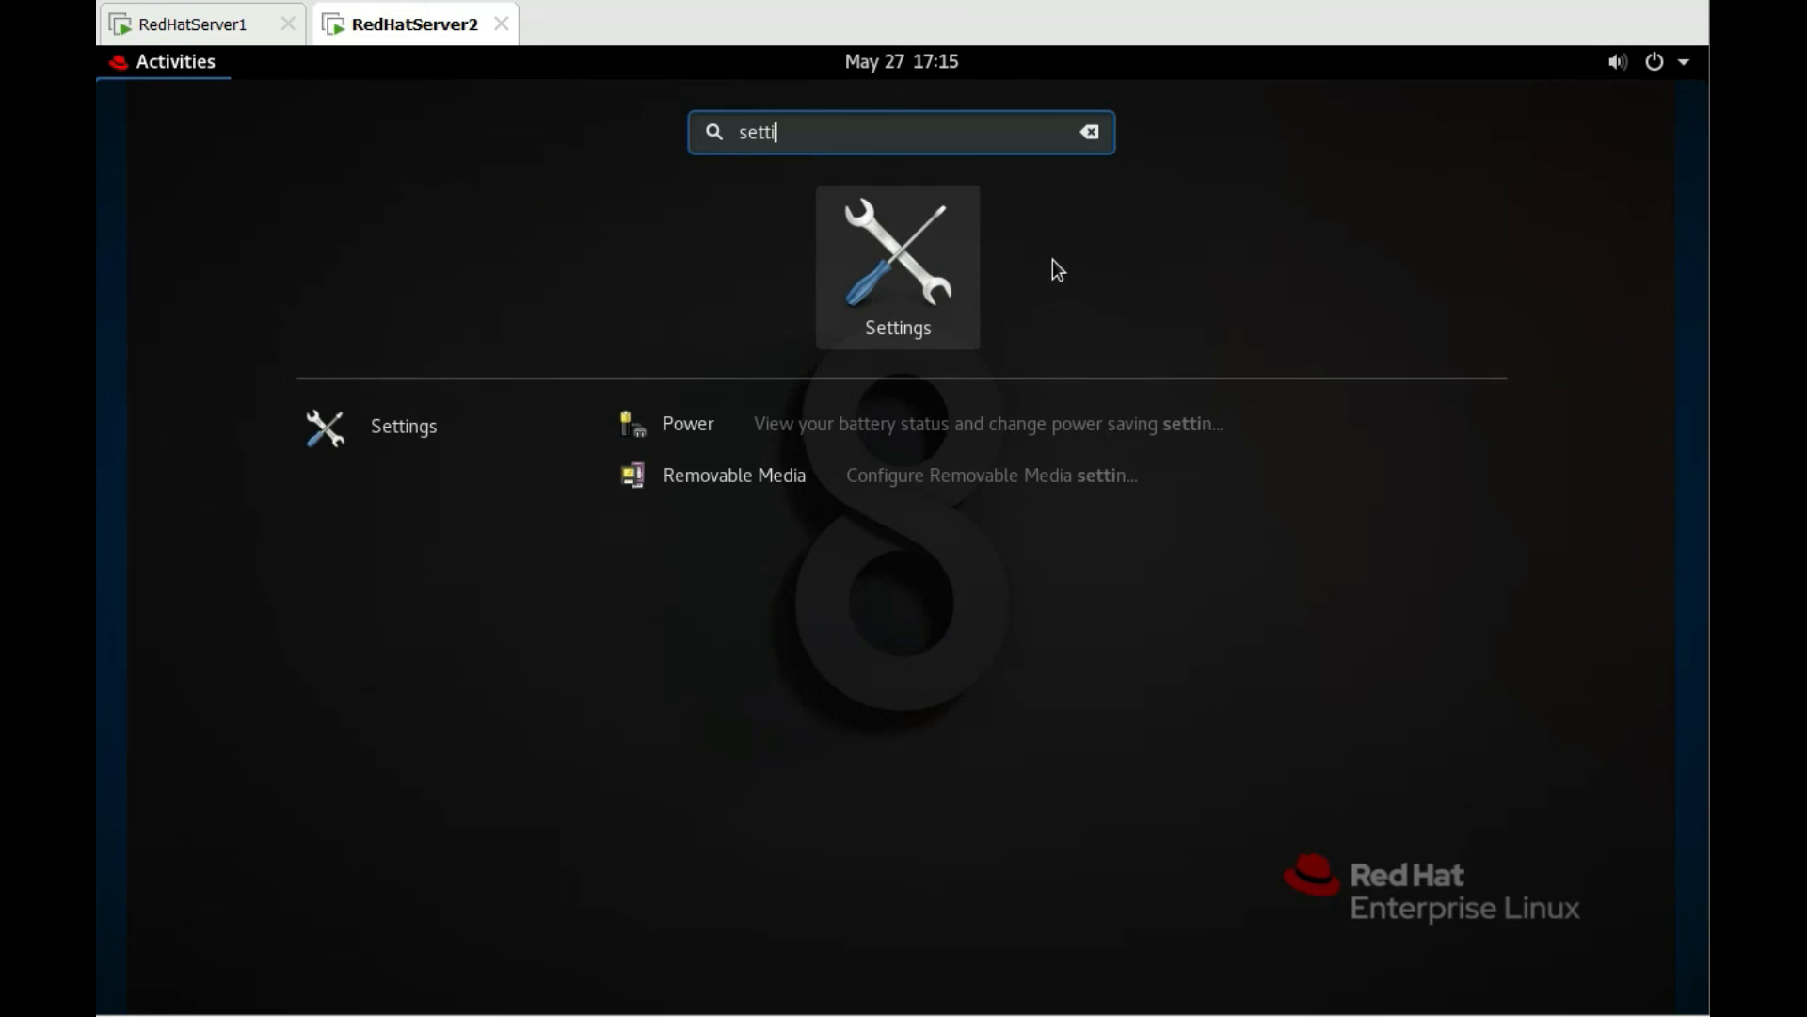
{"action": "type", "text": "ngs"}
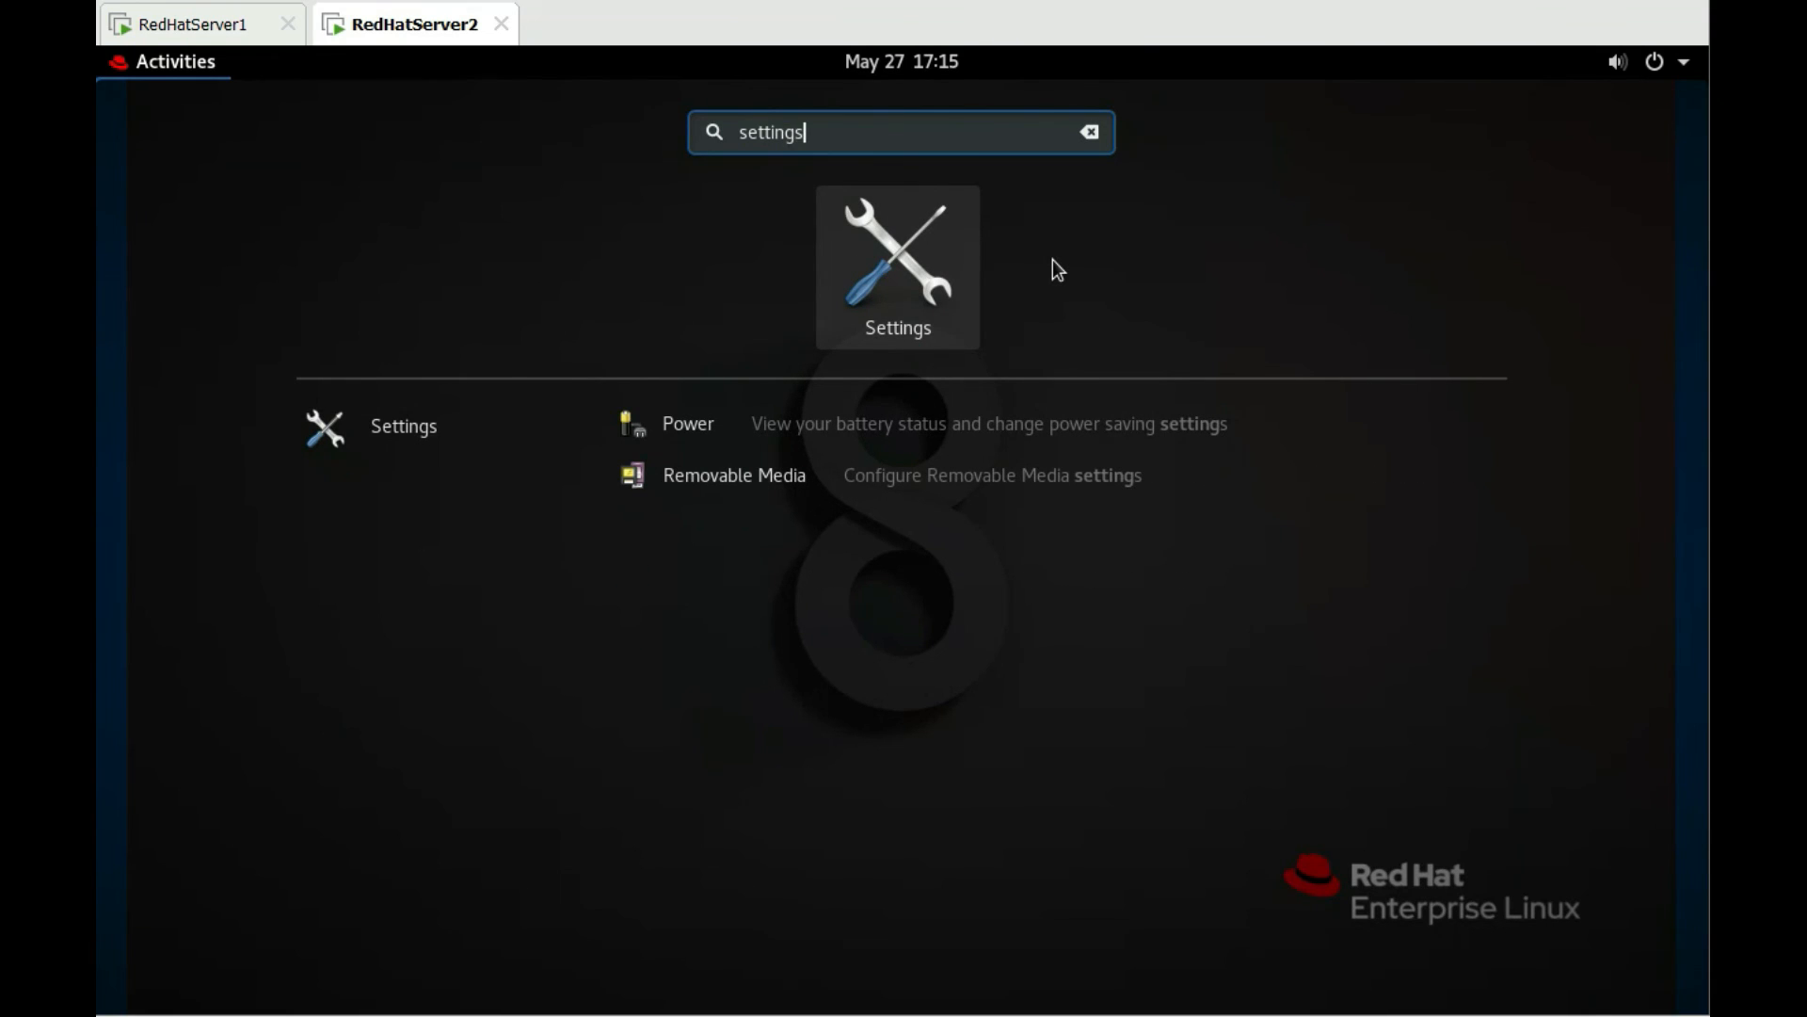
{"action": "left_click", "coordinate": [961, 330]}
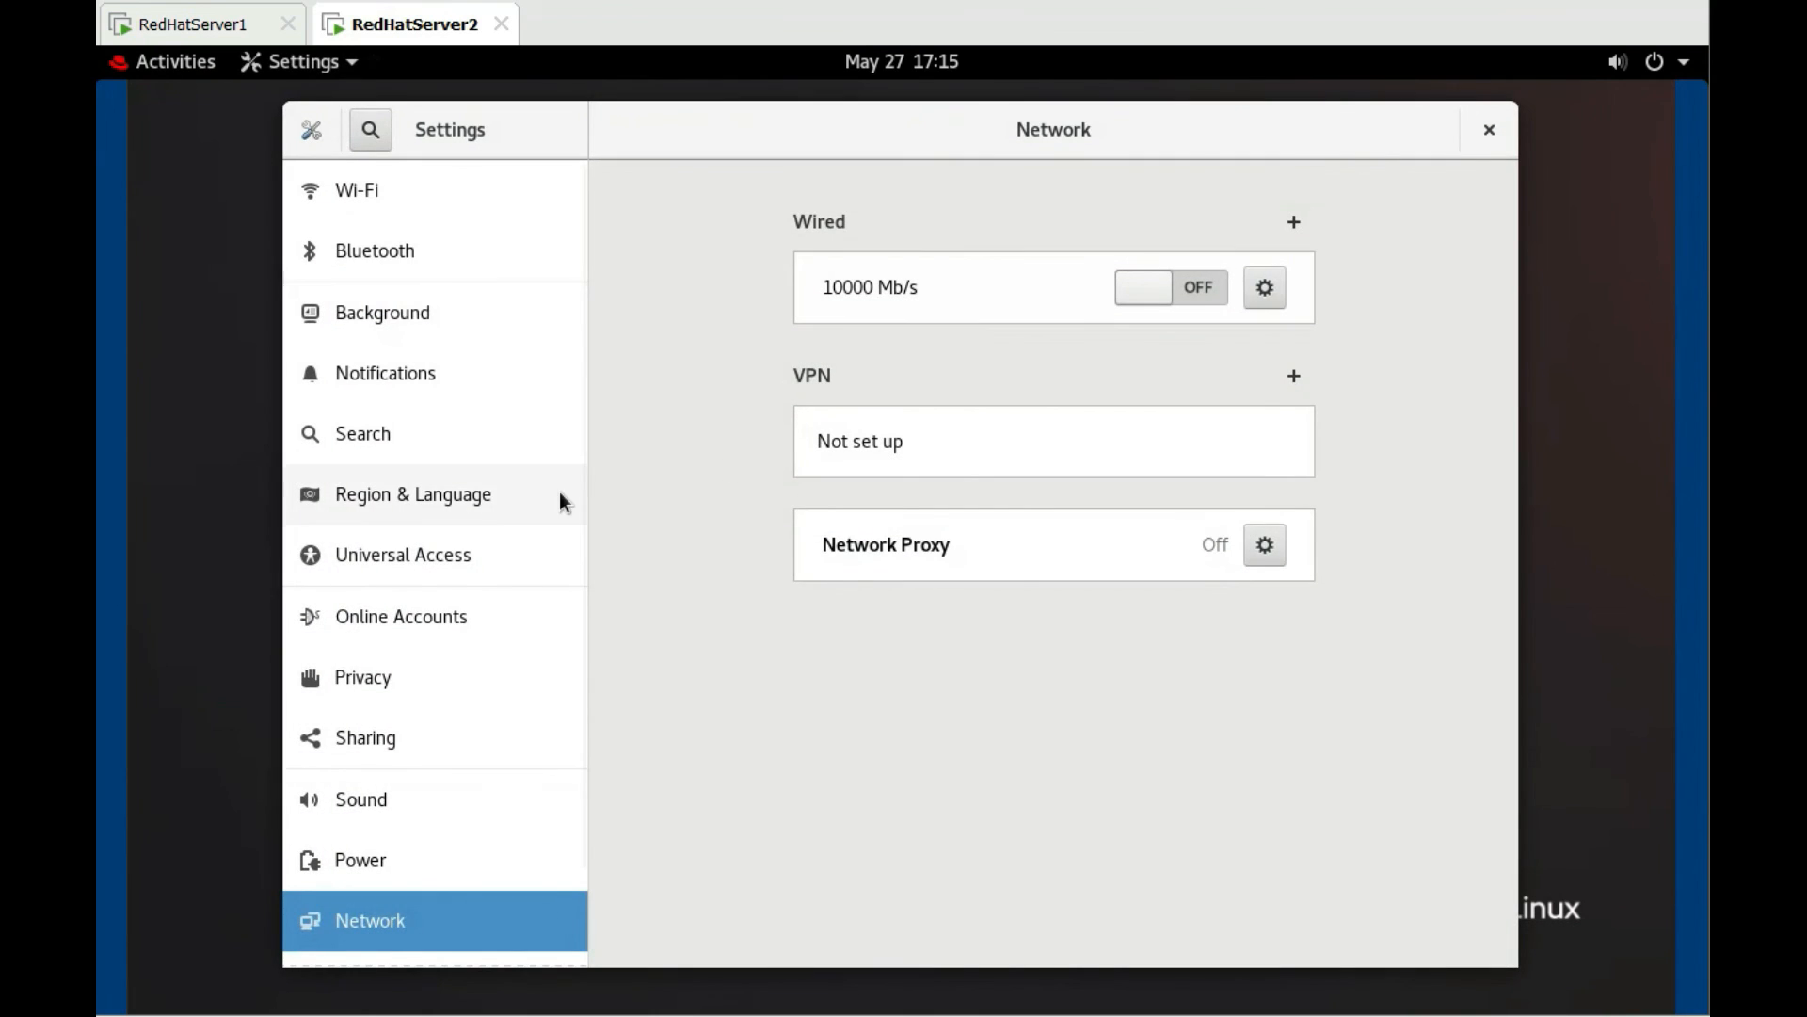
{"action": "scroll", "coordinate": [448, 565], "scroll_direction": "down", "scroll_amount": 2}
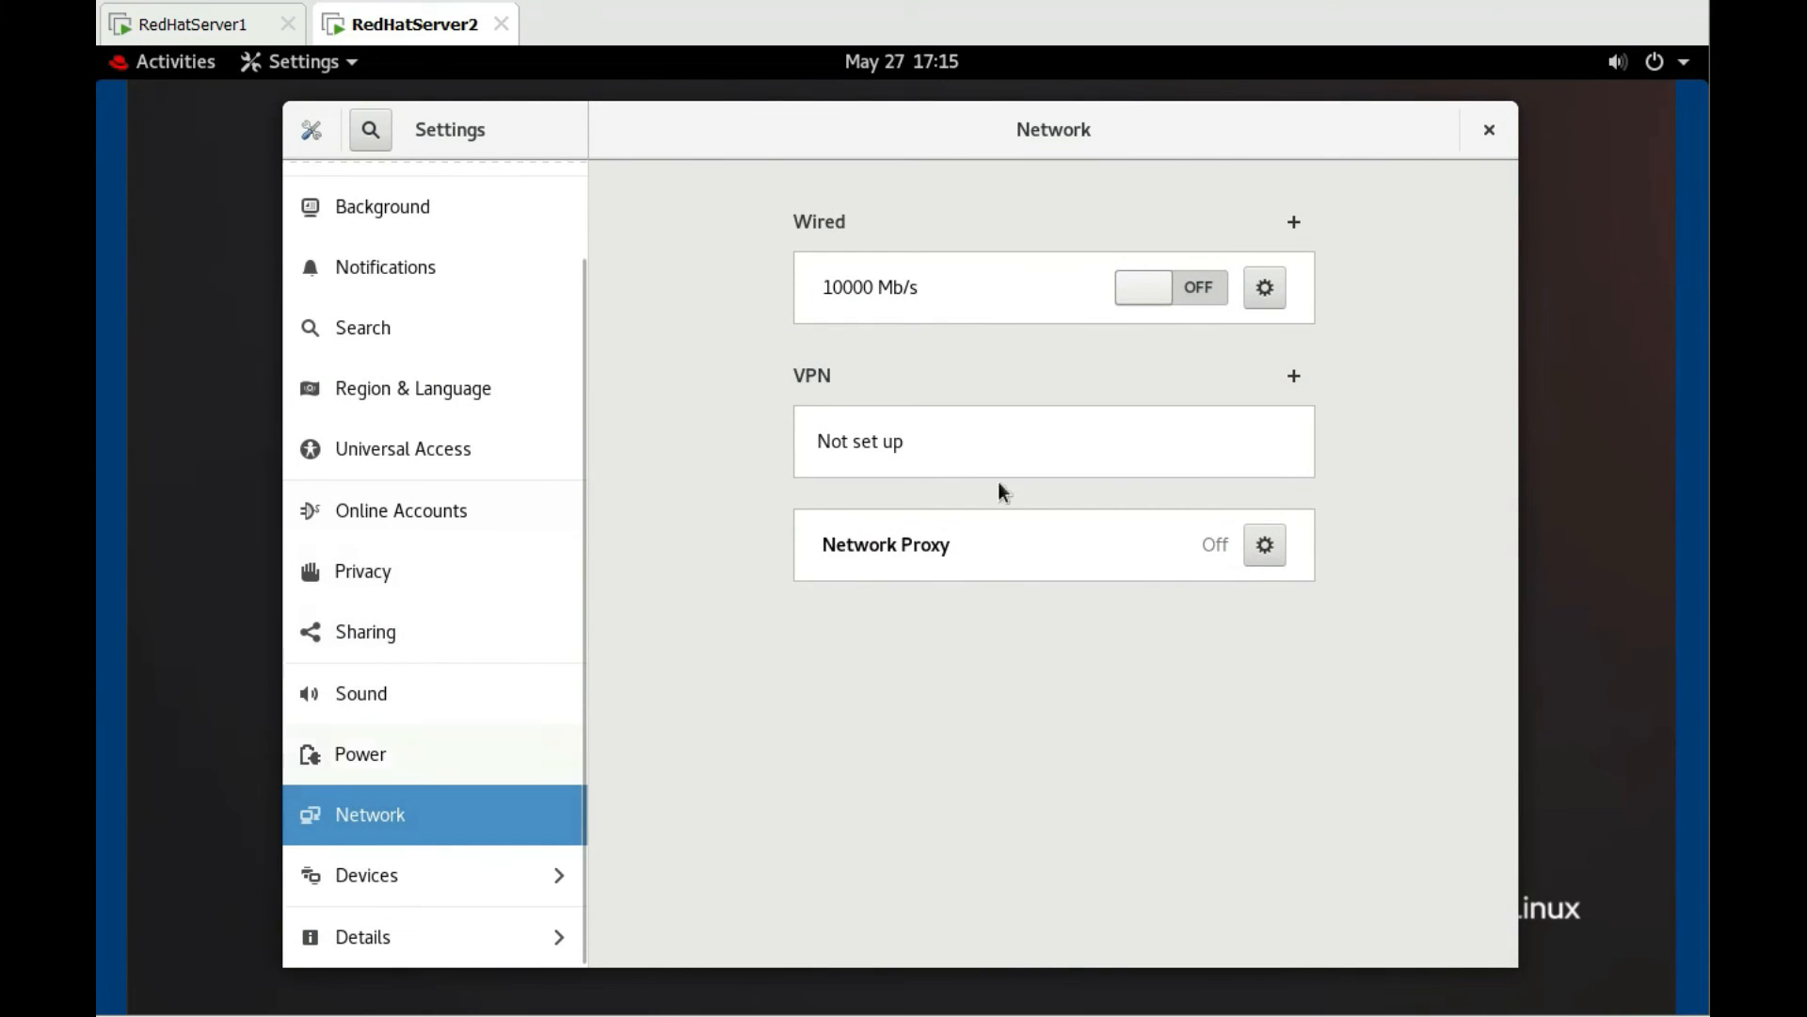
{"action": "left_click", "coordinate": [1201, 298]}
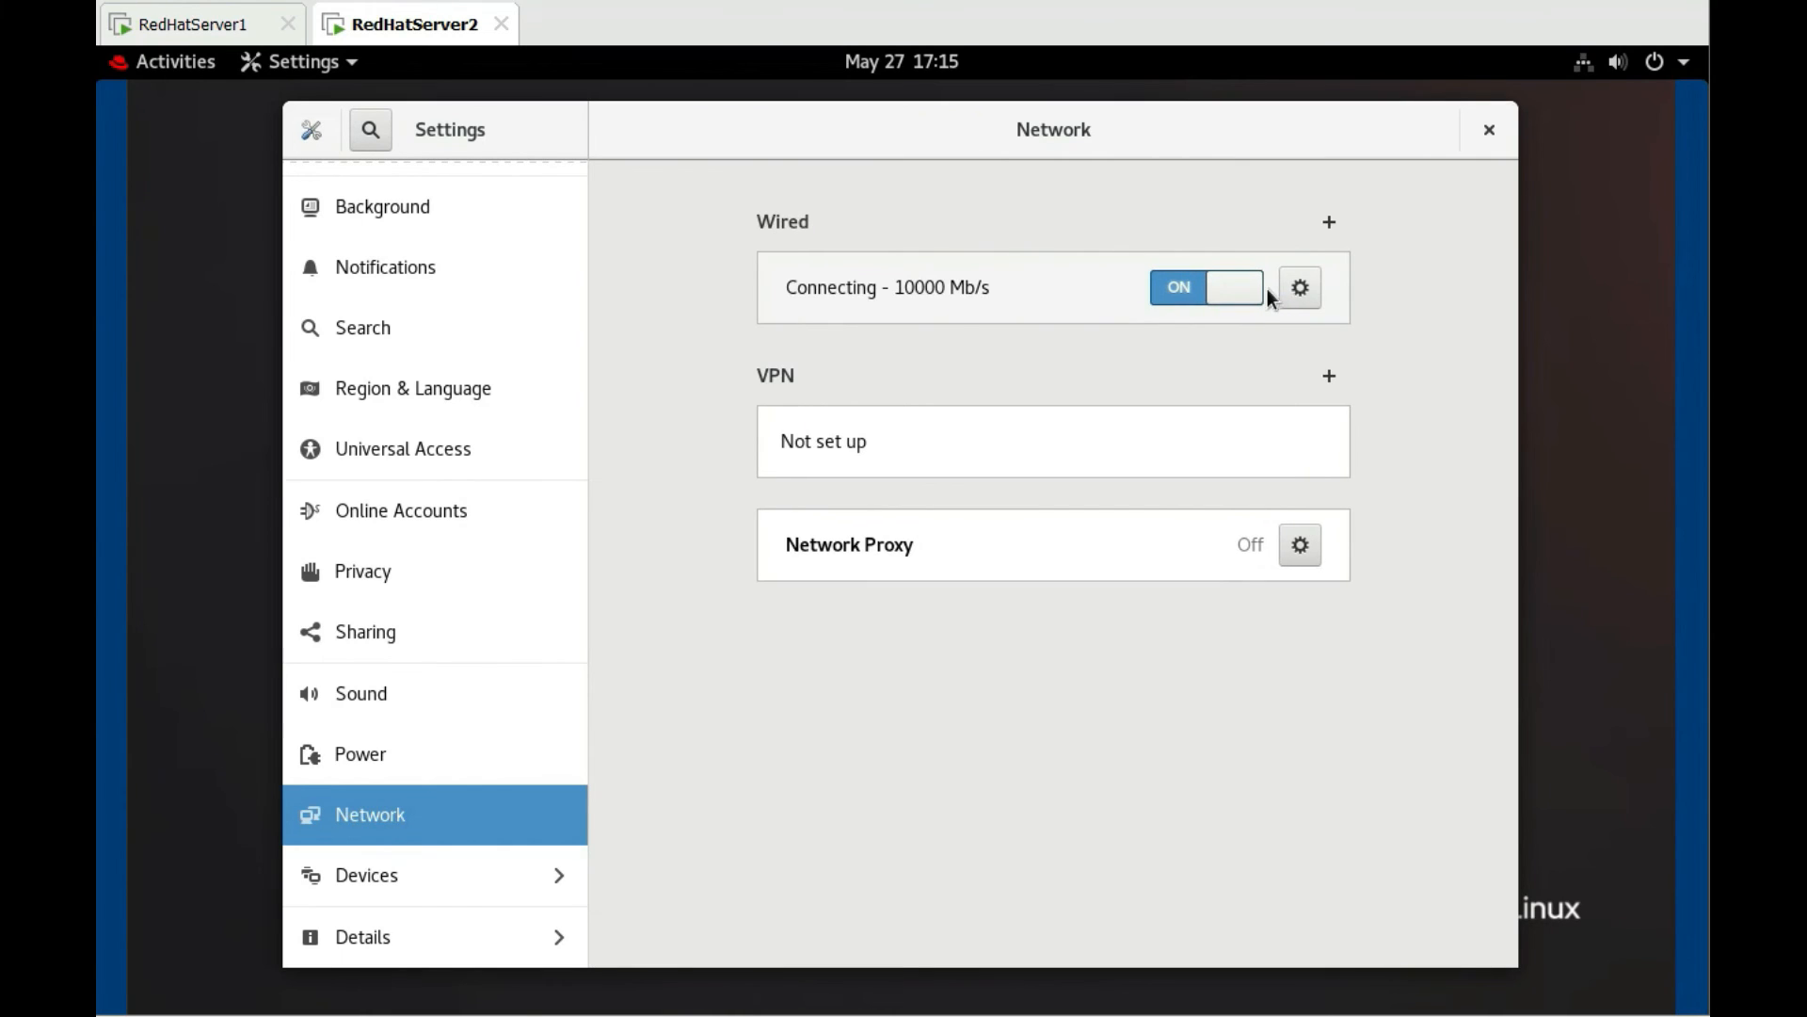
{"action": "left_click", "coordinate": [1303, 290]}
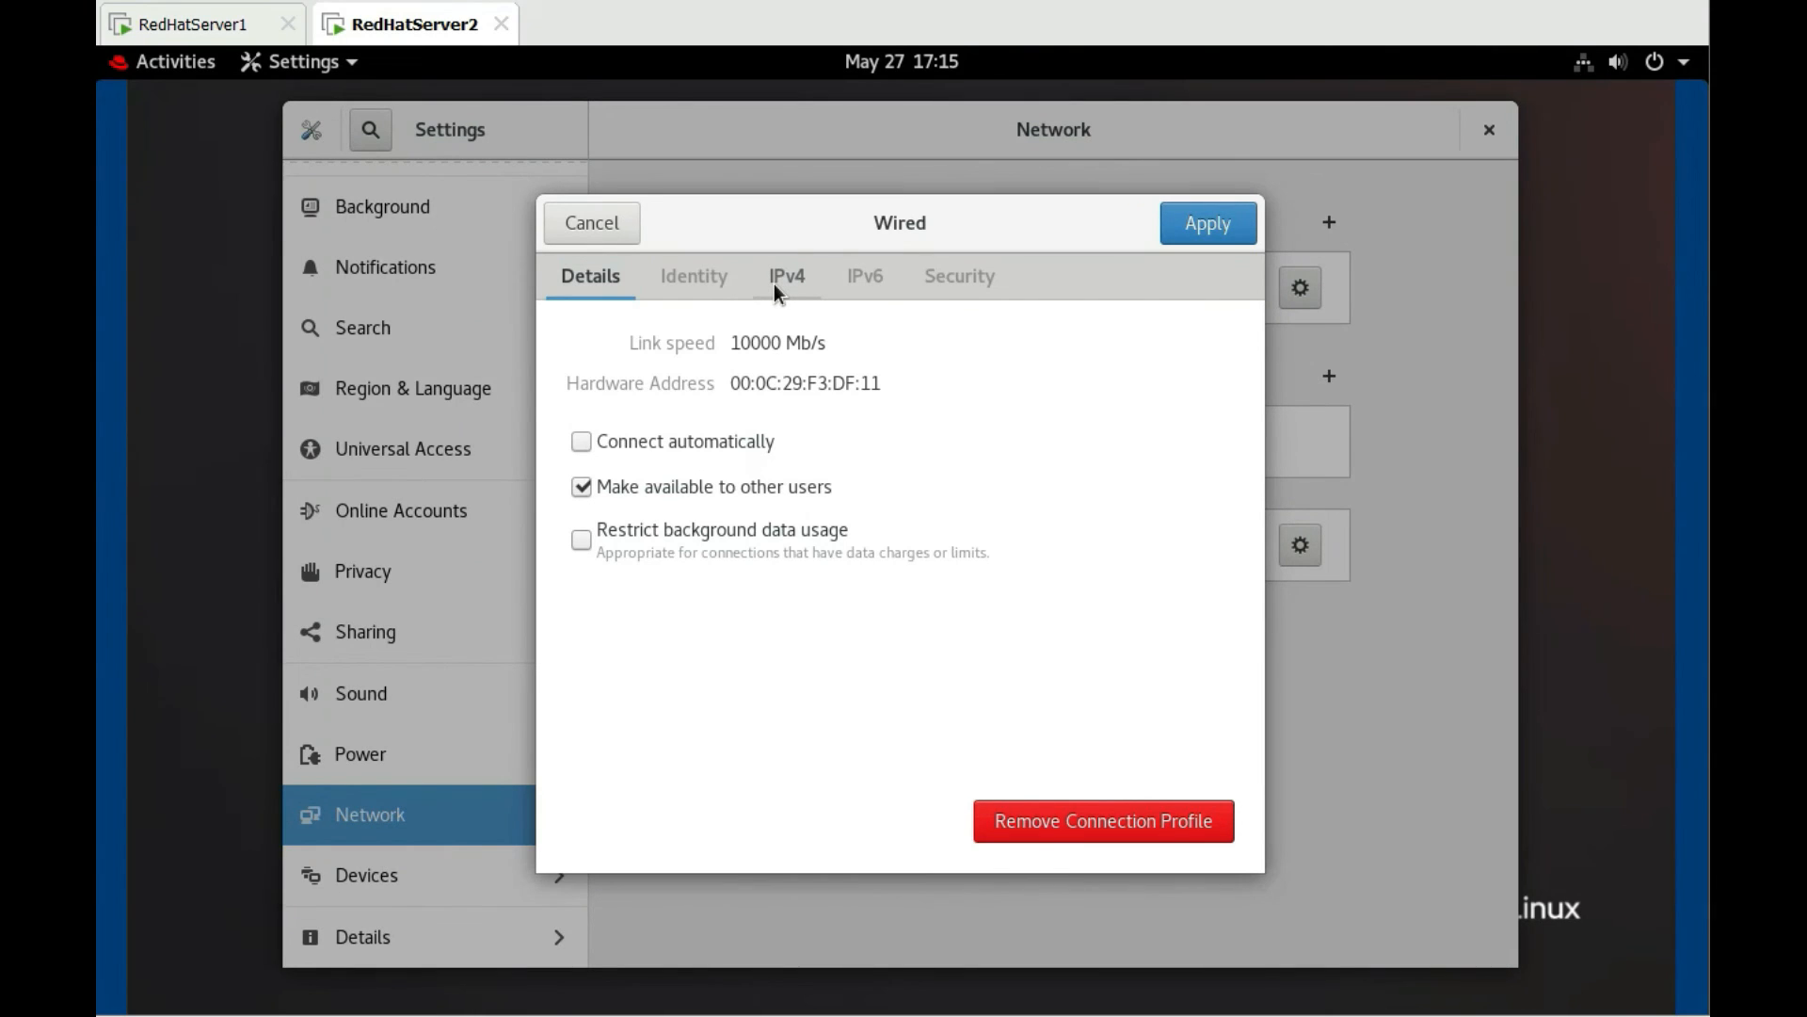
Set the wired IPv4 to manual 192.168.0.2/255.255.255.0, enable automatic connection, and apply
{"action": "left_click", "coordinate": [774, 285]}
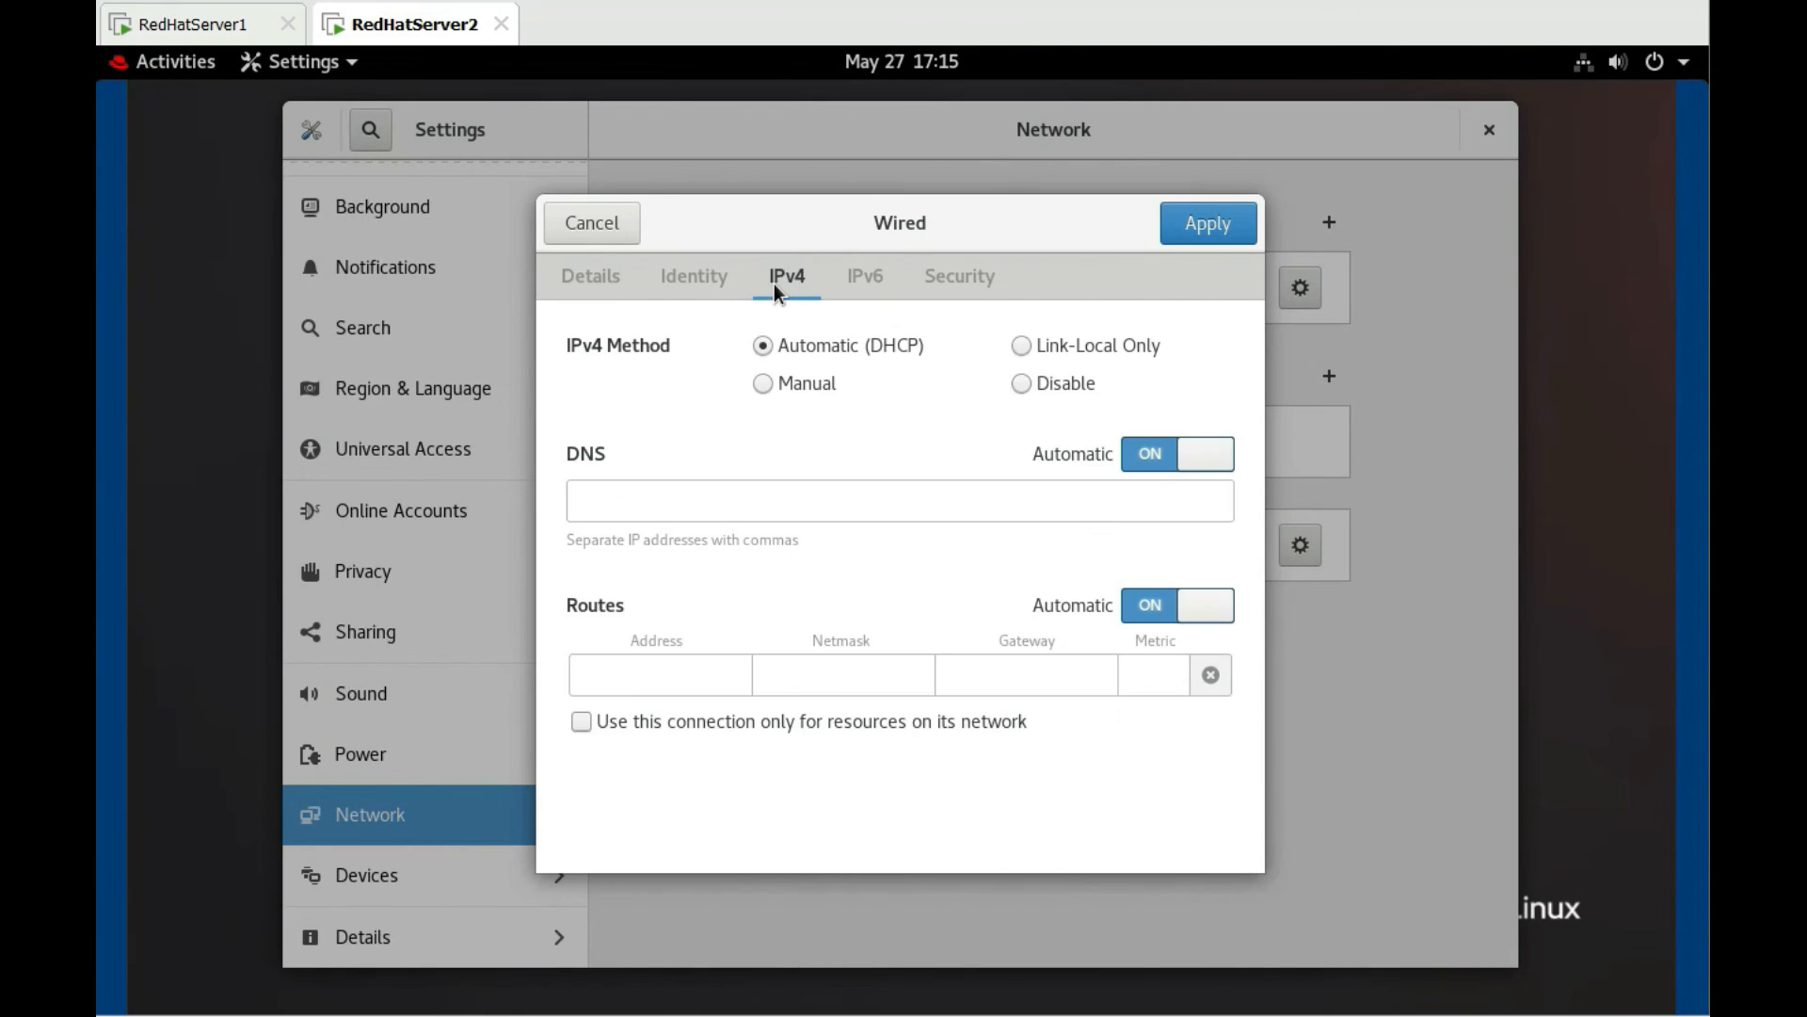
{"action": "left_click", "coordinate": [766, 380]}
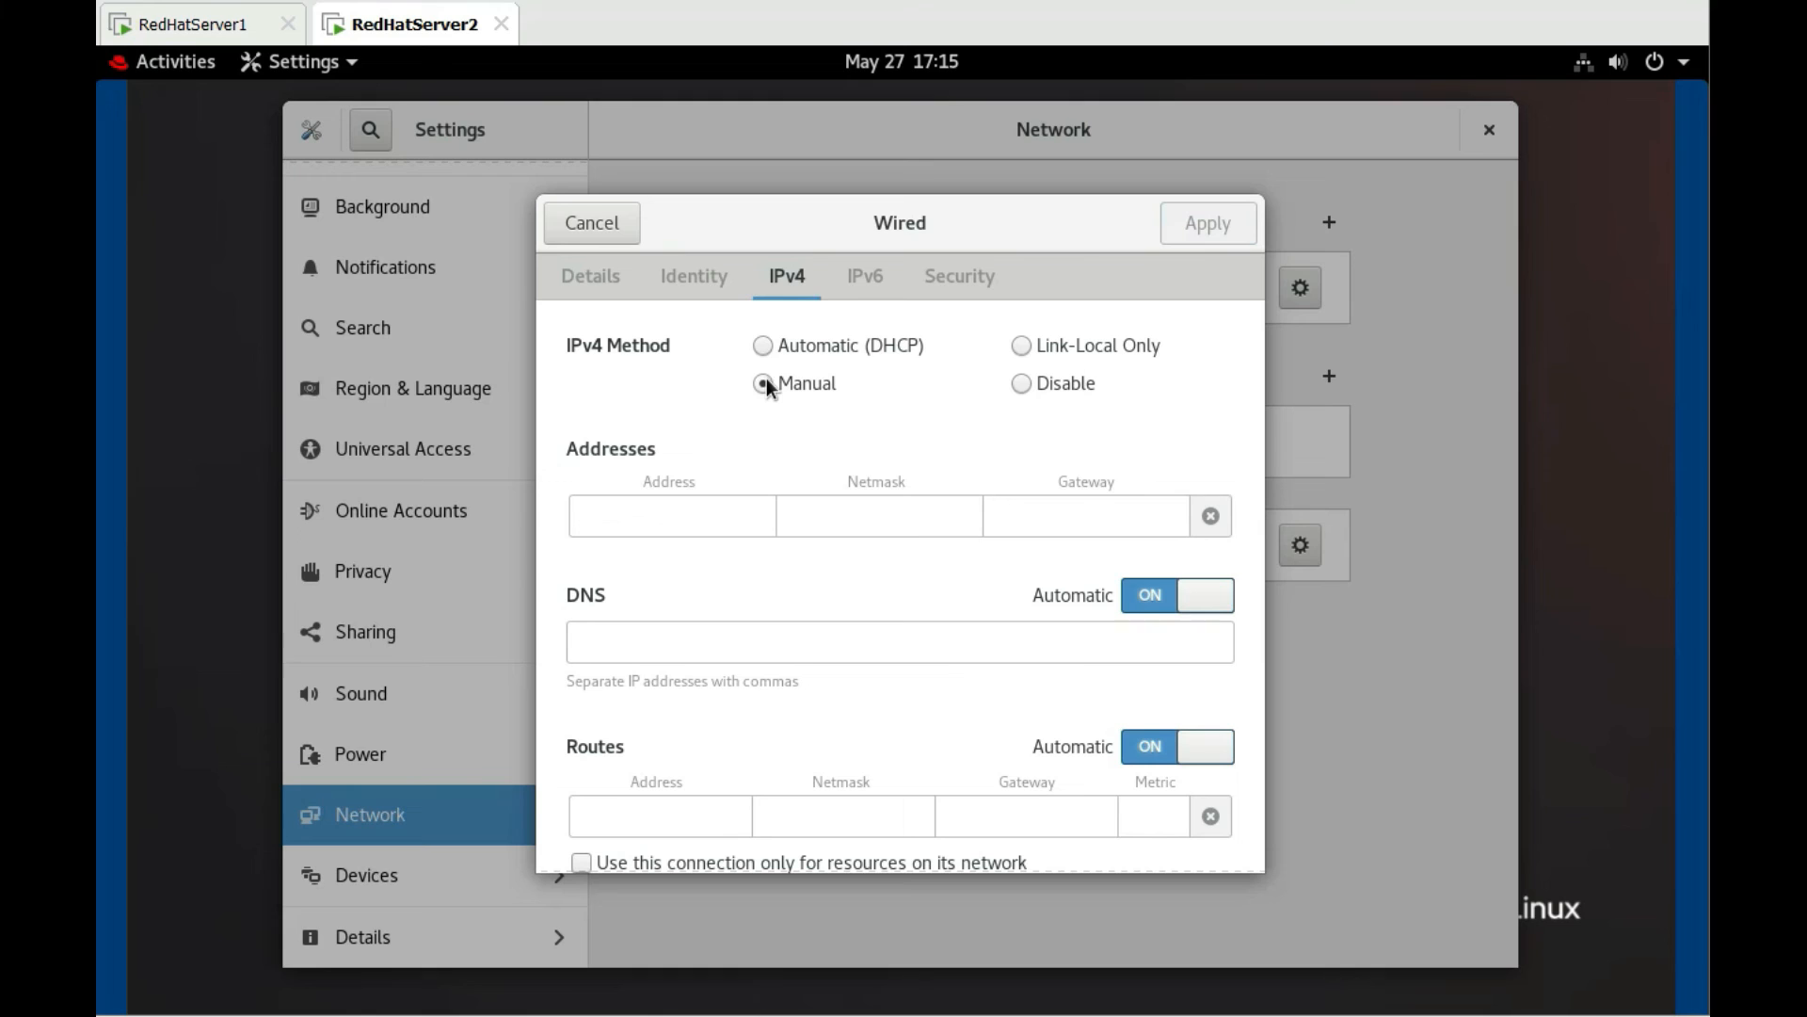
{"action": "left_click", "coordinate": [710, 506]}
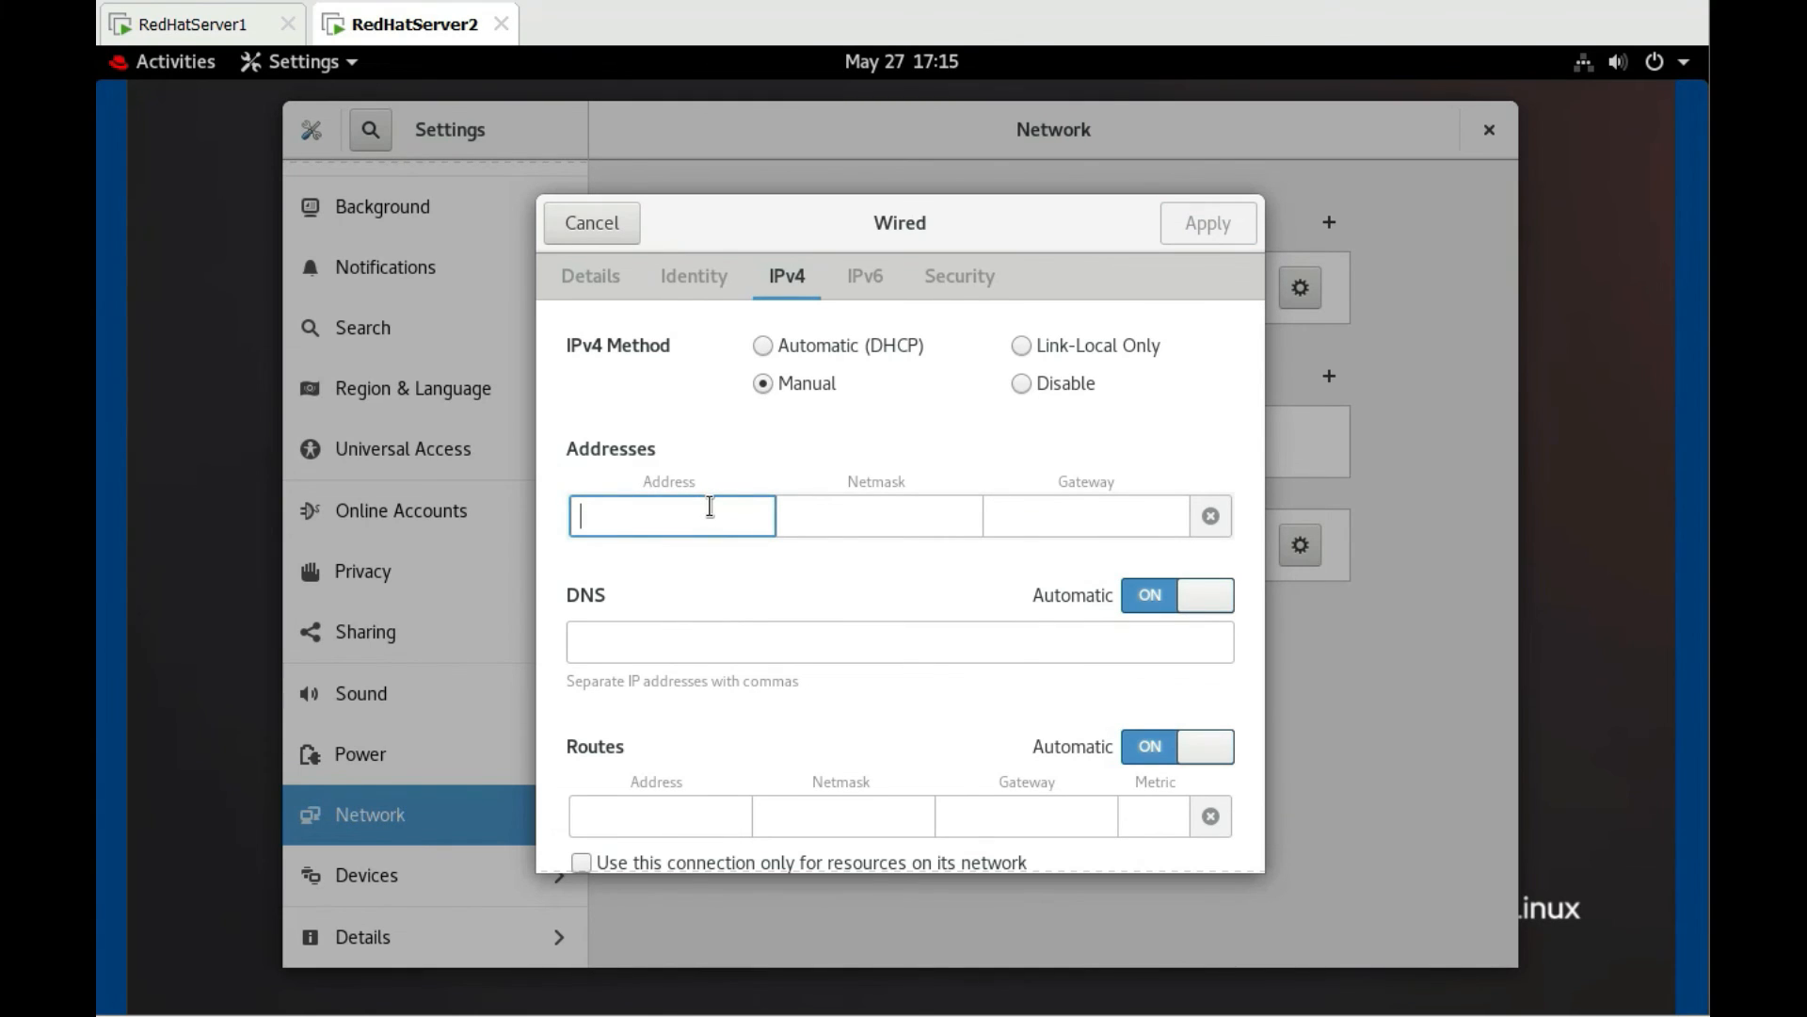
{"action": "type", "text": "192"}
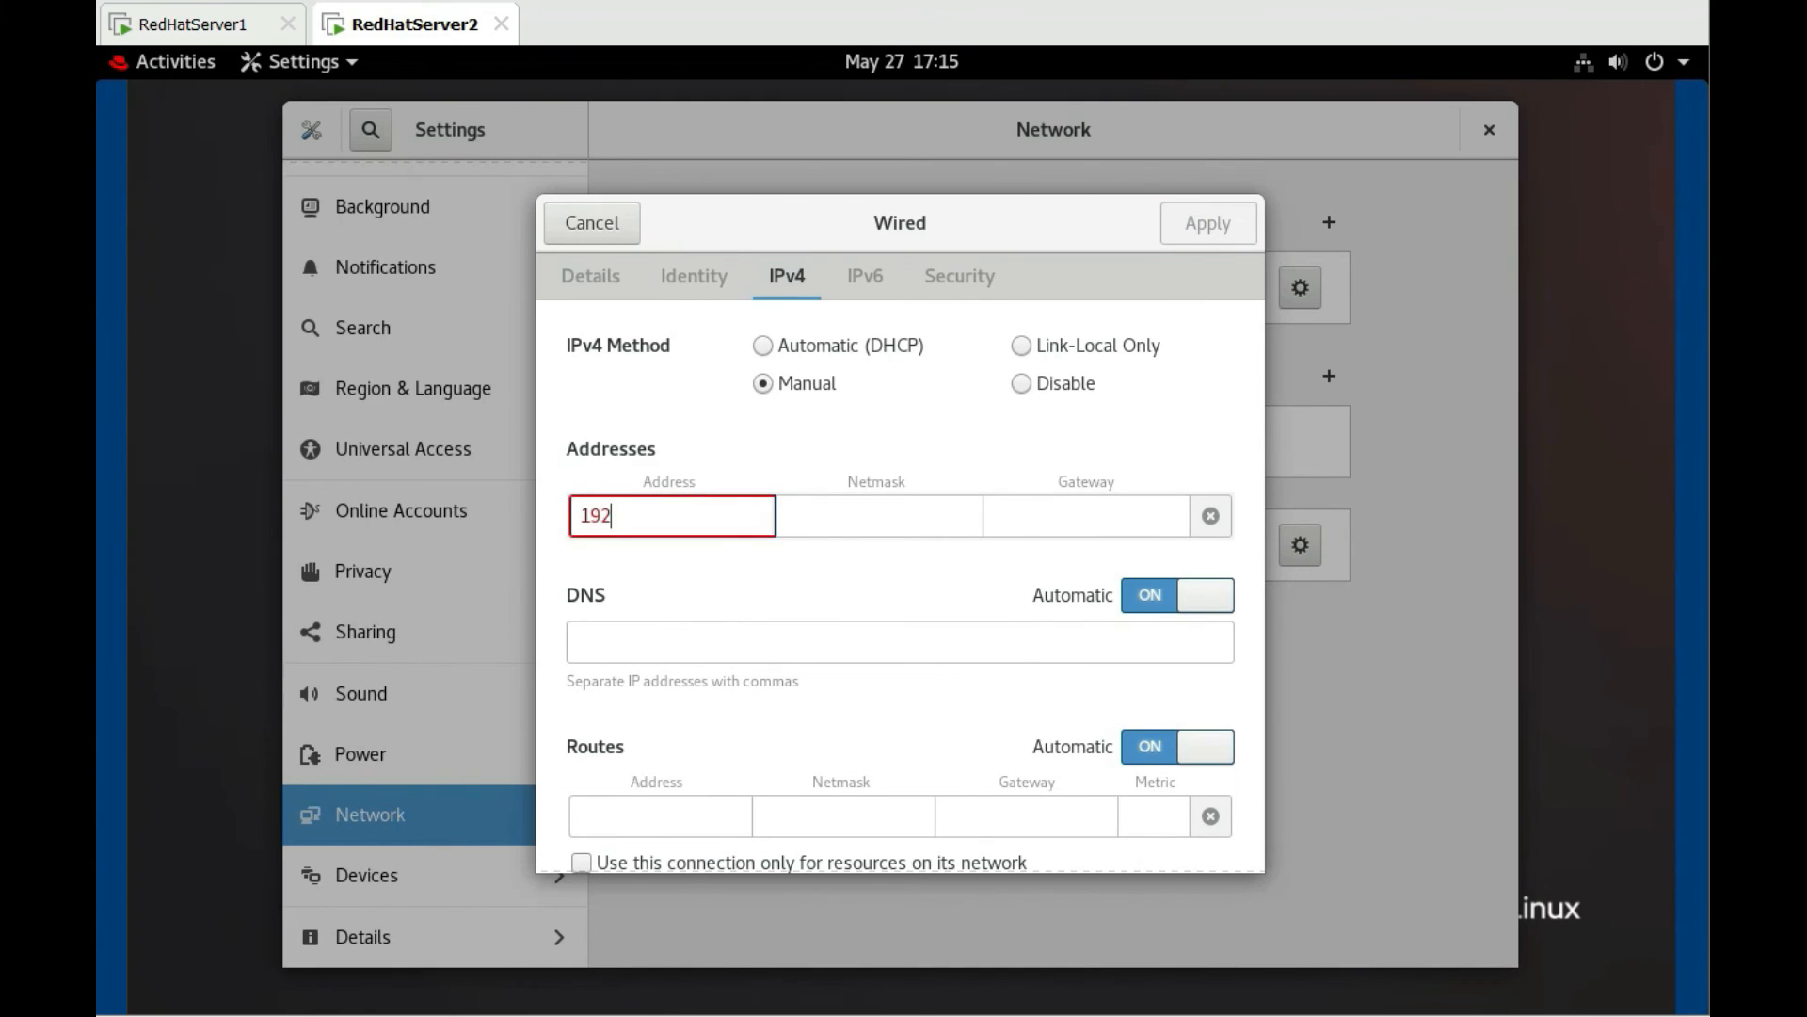
{"action": "type", "text": ".168.0.2"}
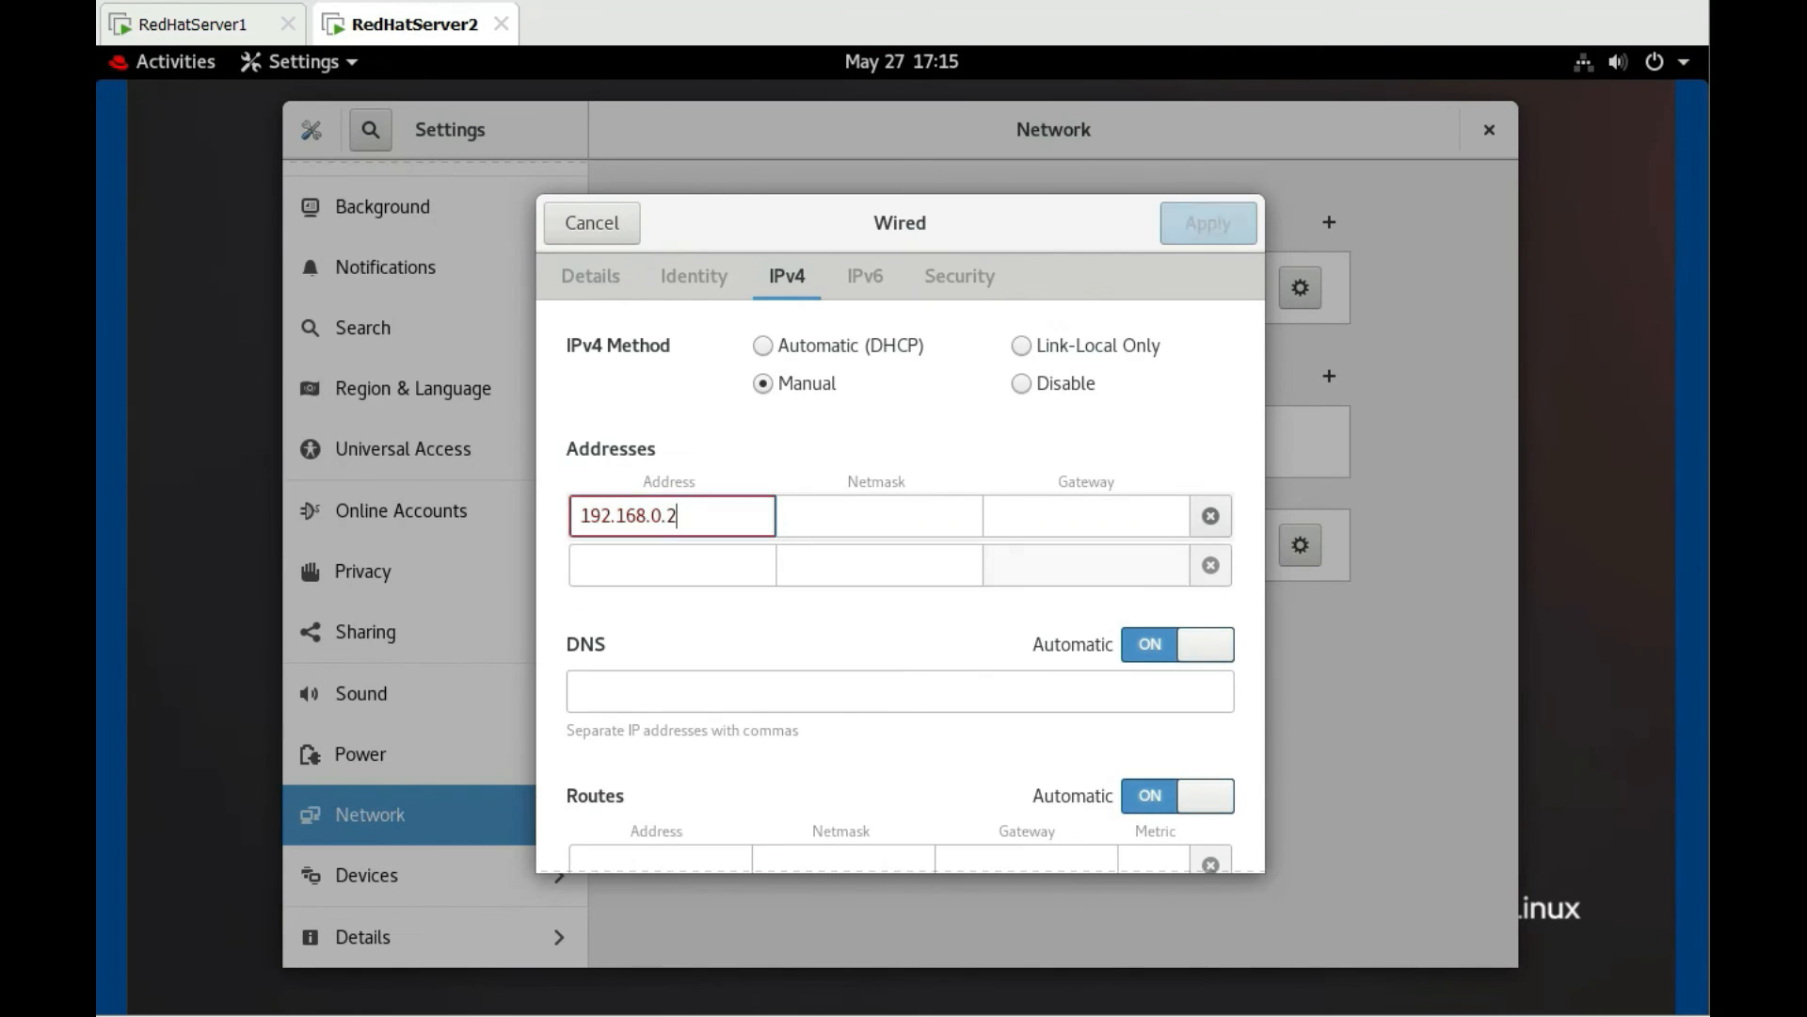
{"action": "key", "text": "Tab"}
{"action": "type", "text": "2"}
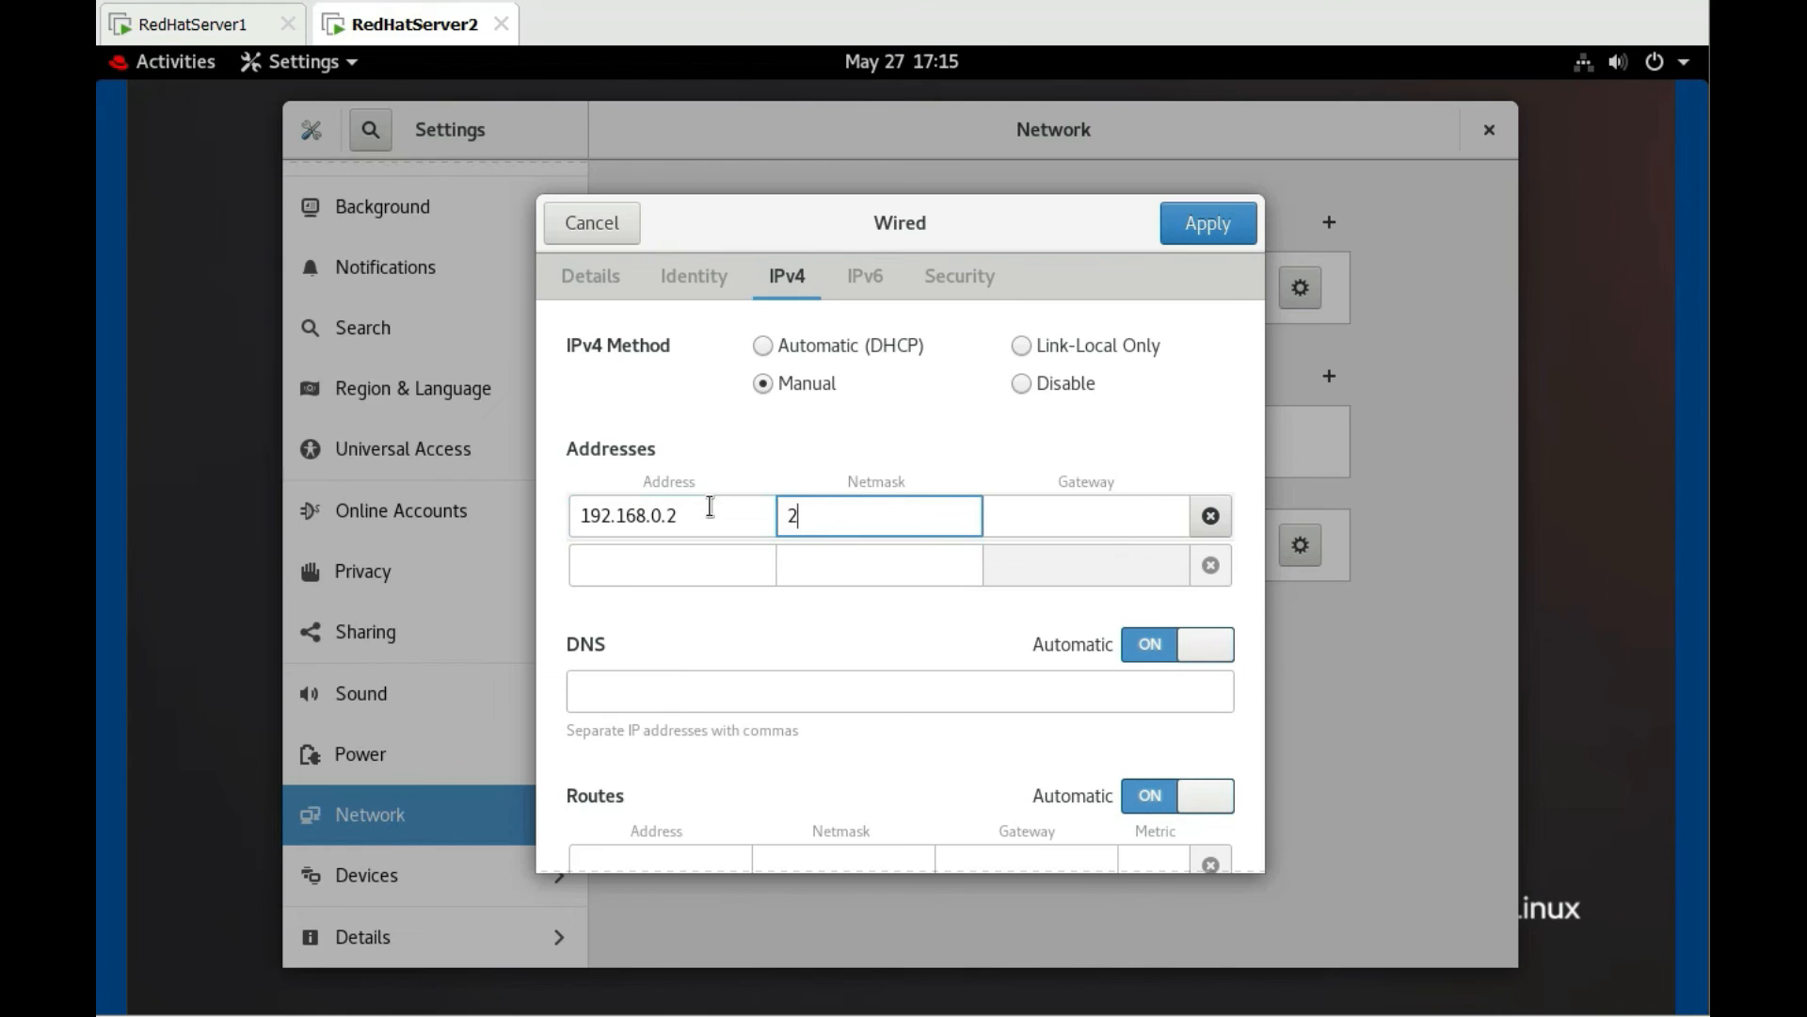
{"action": "type", "text": "55.255."}
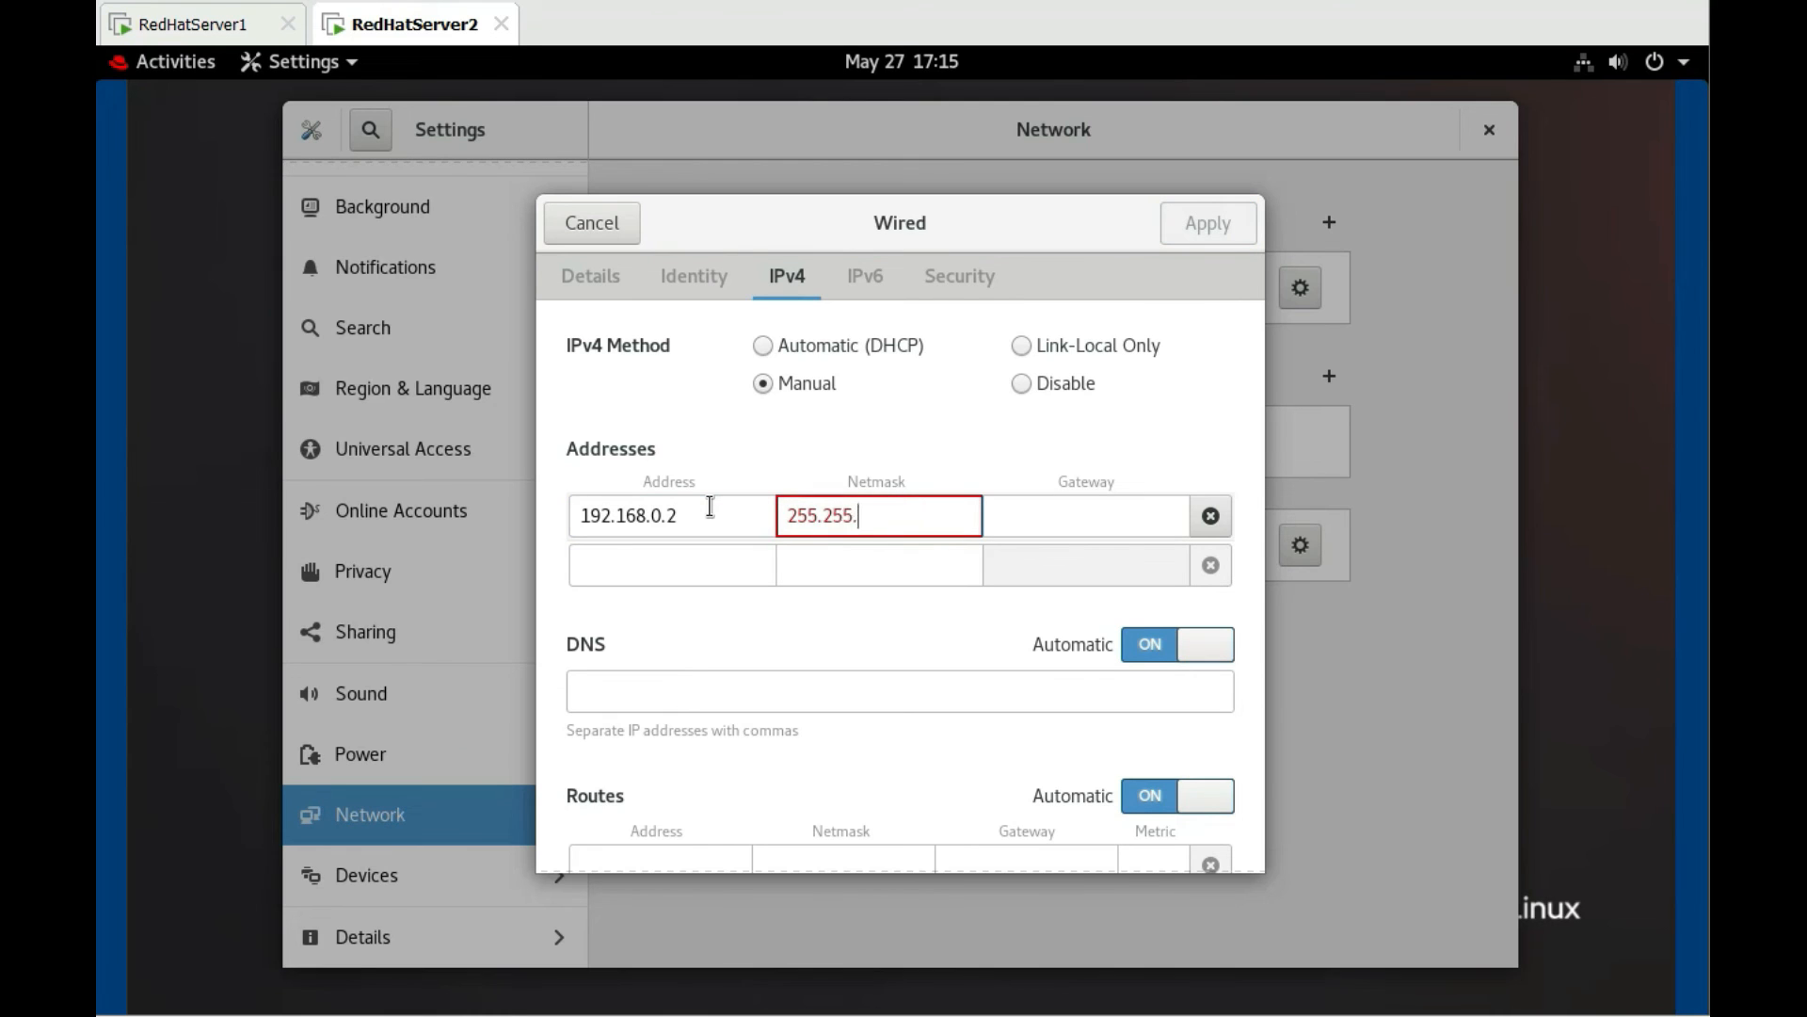
{"action": "type", "text": "255.0"}
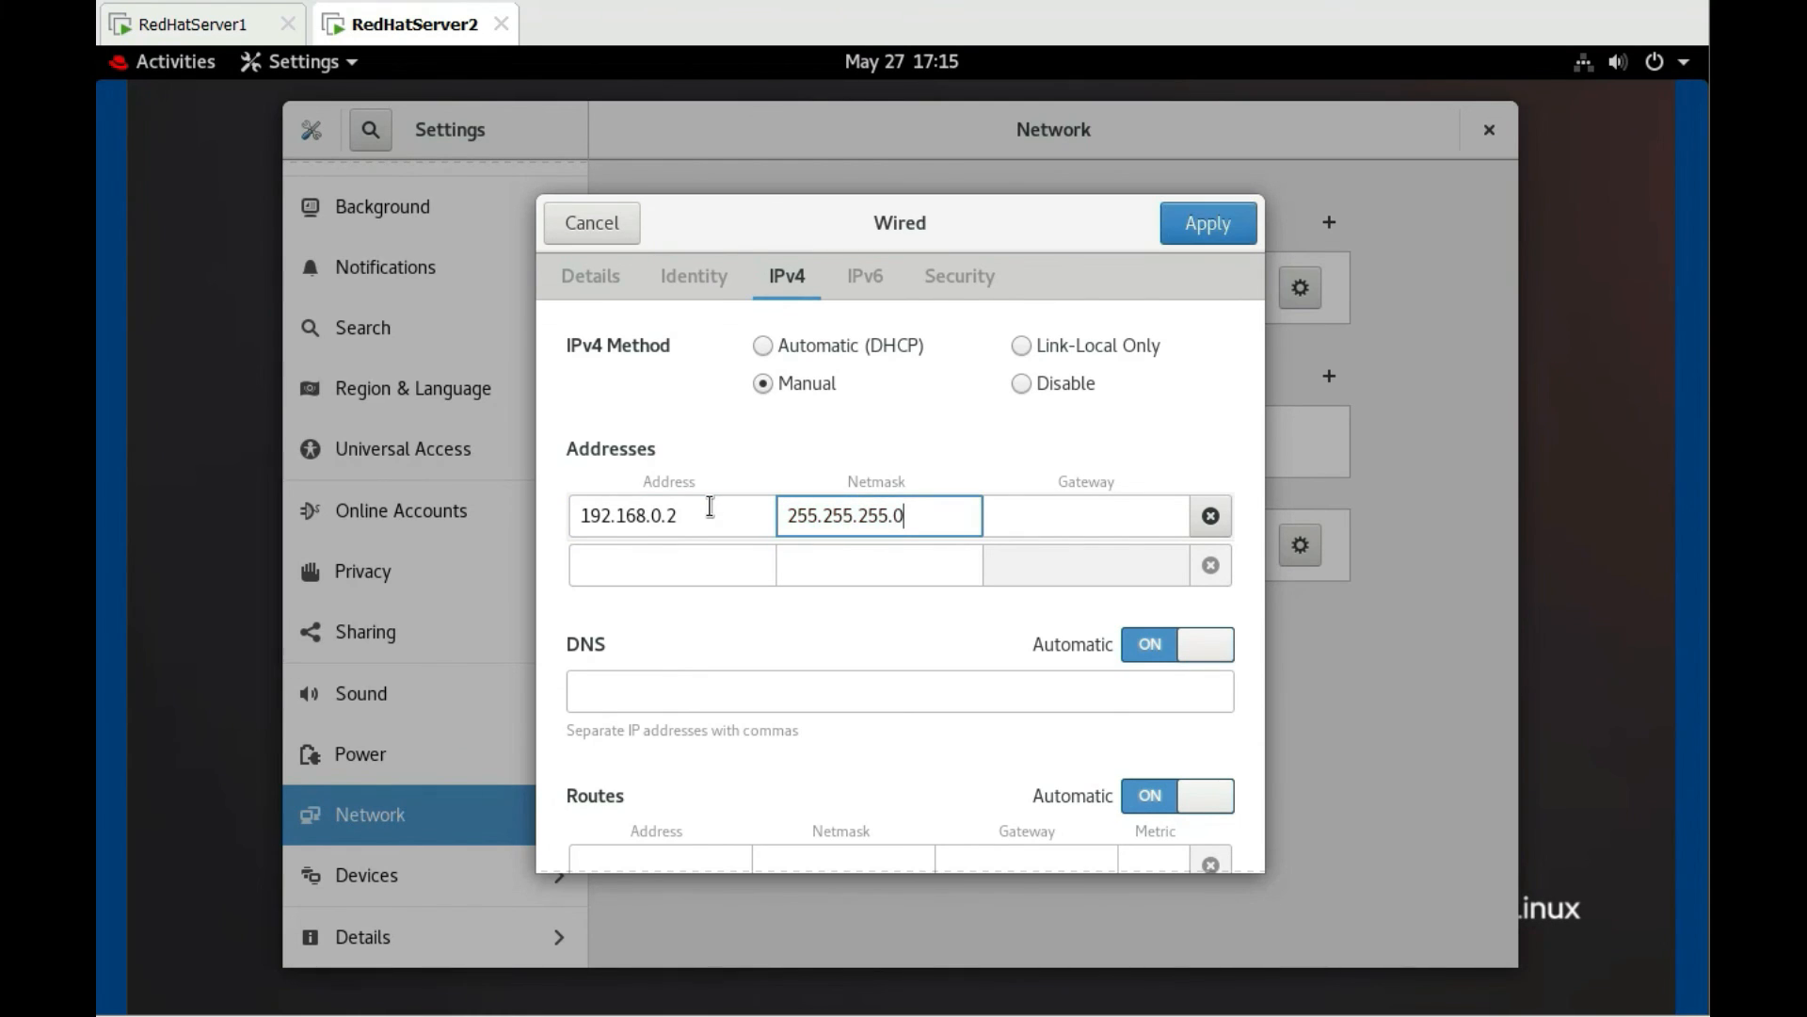
{"action": "left_click", "coordinate": [604, 290]}
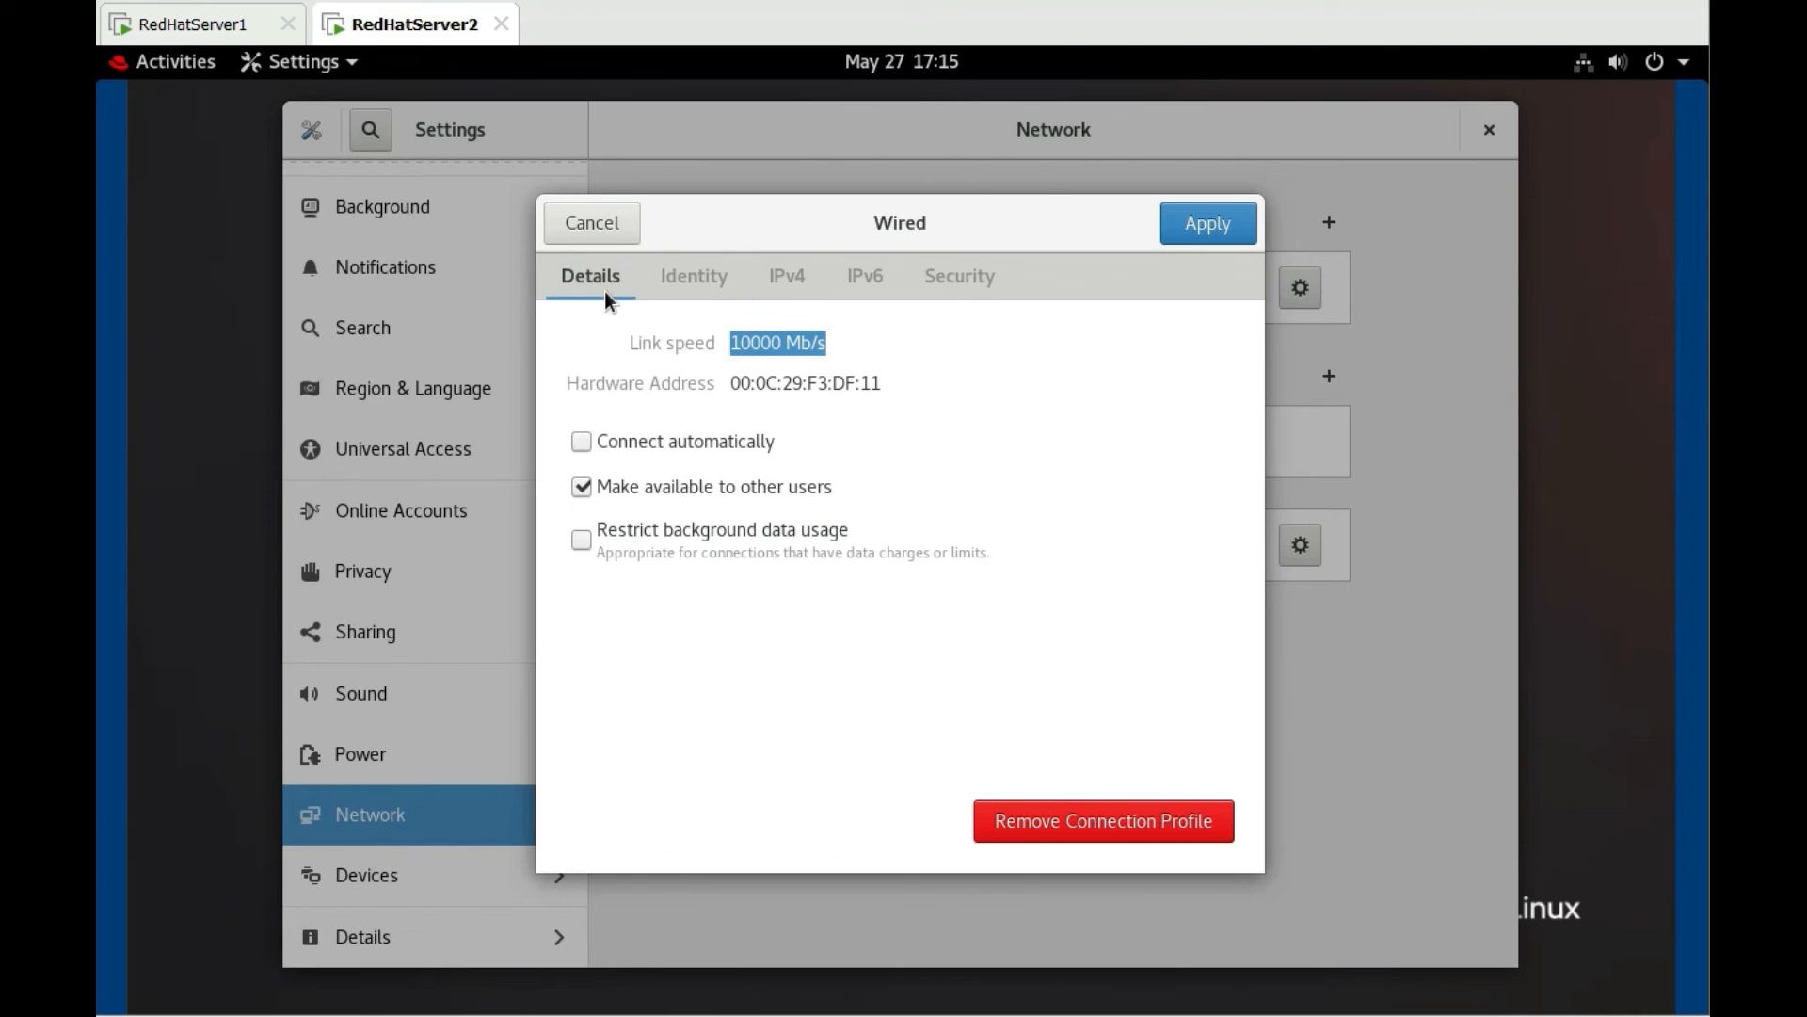
{"action": "left_click", "coordinate": [584, 445]}
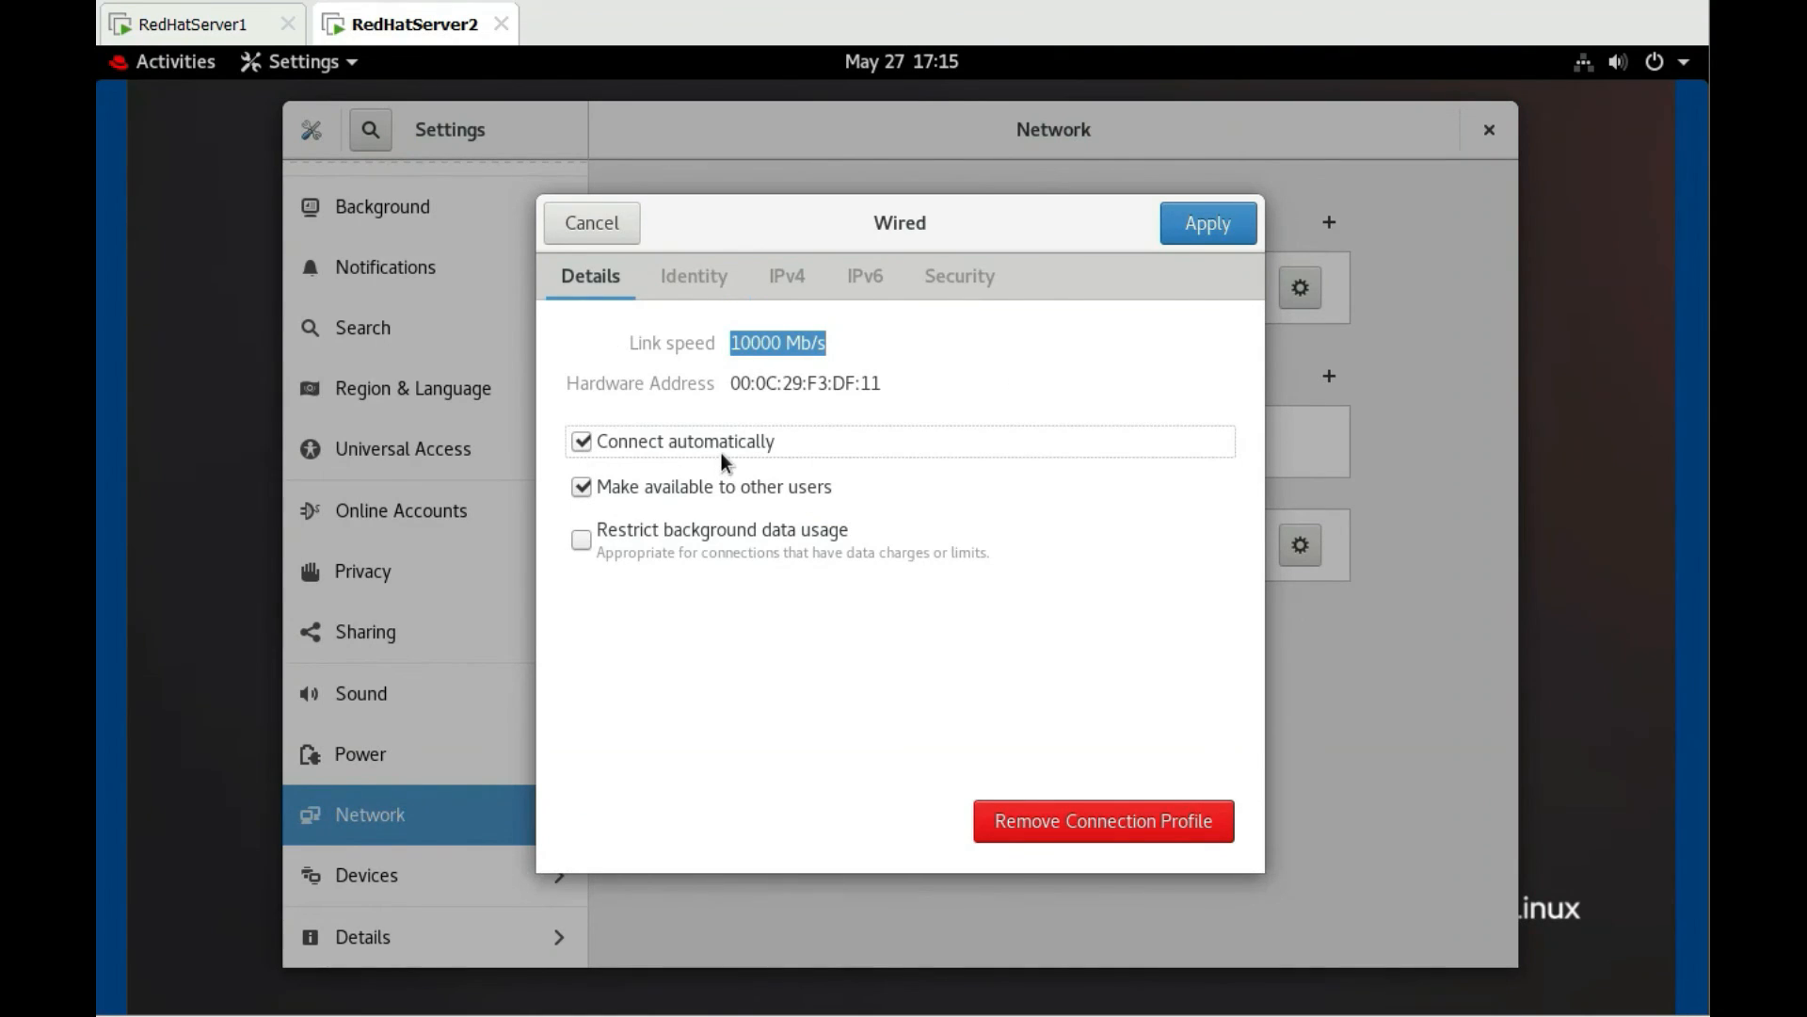
{"action": "left_click", "coordinate": [1218, 239]}
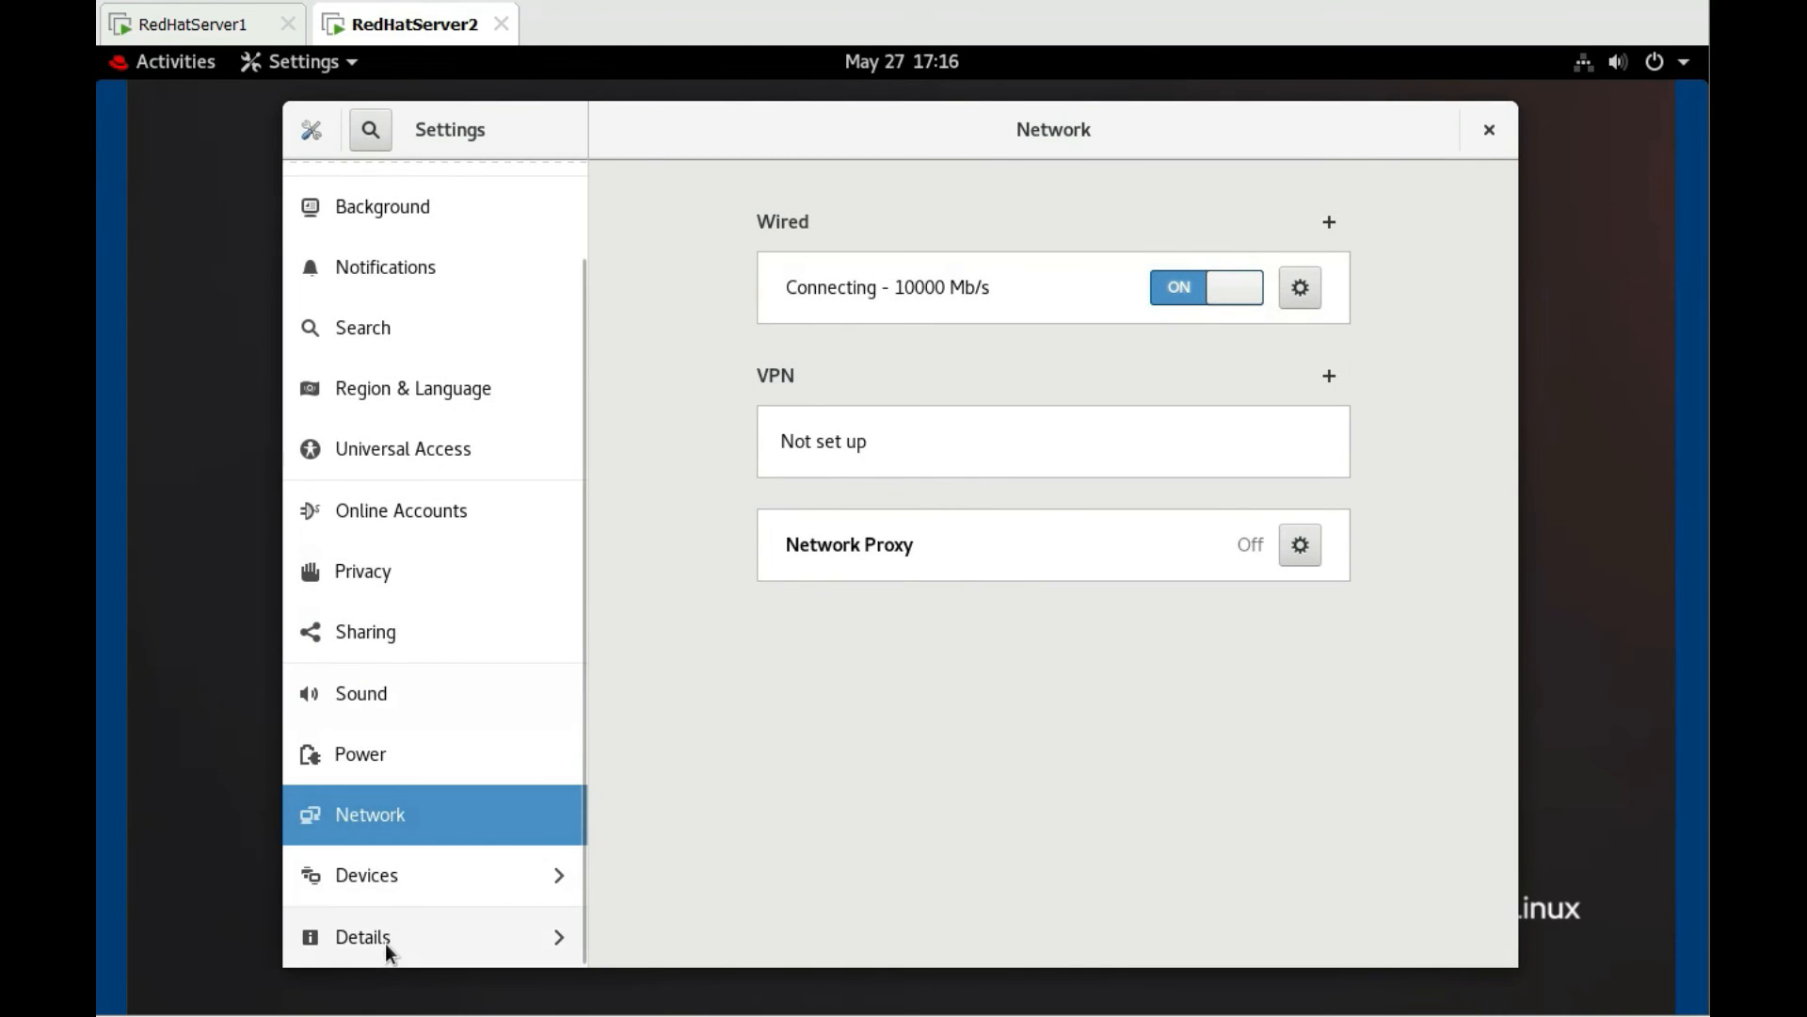
Rename RedHatServer2's device name to Server2 in Settings > About
{"action": "left_click", "coordinate": [375, 935]}
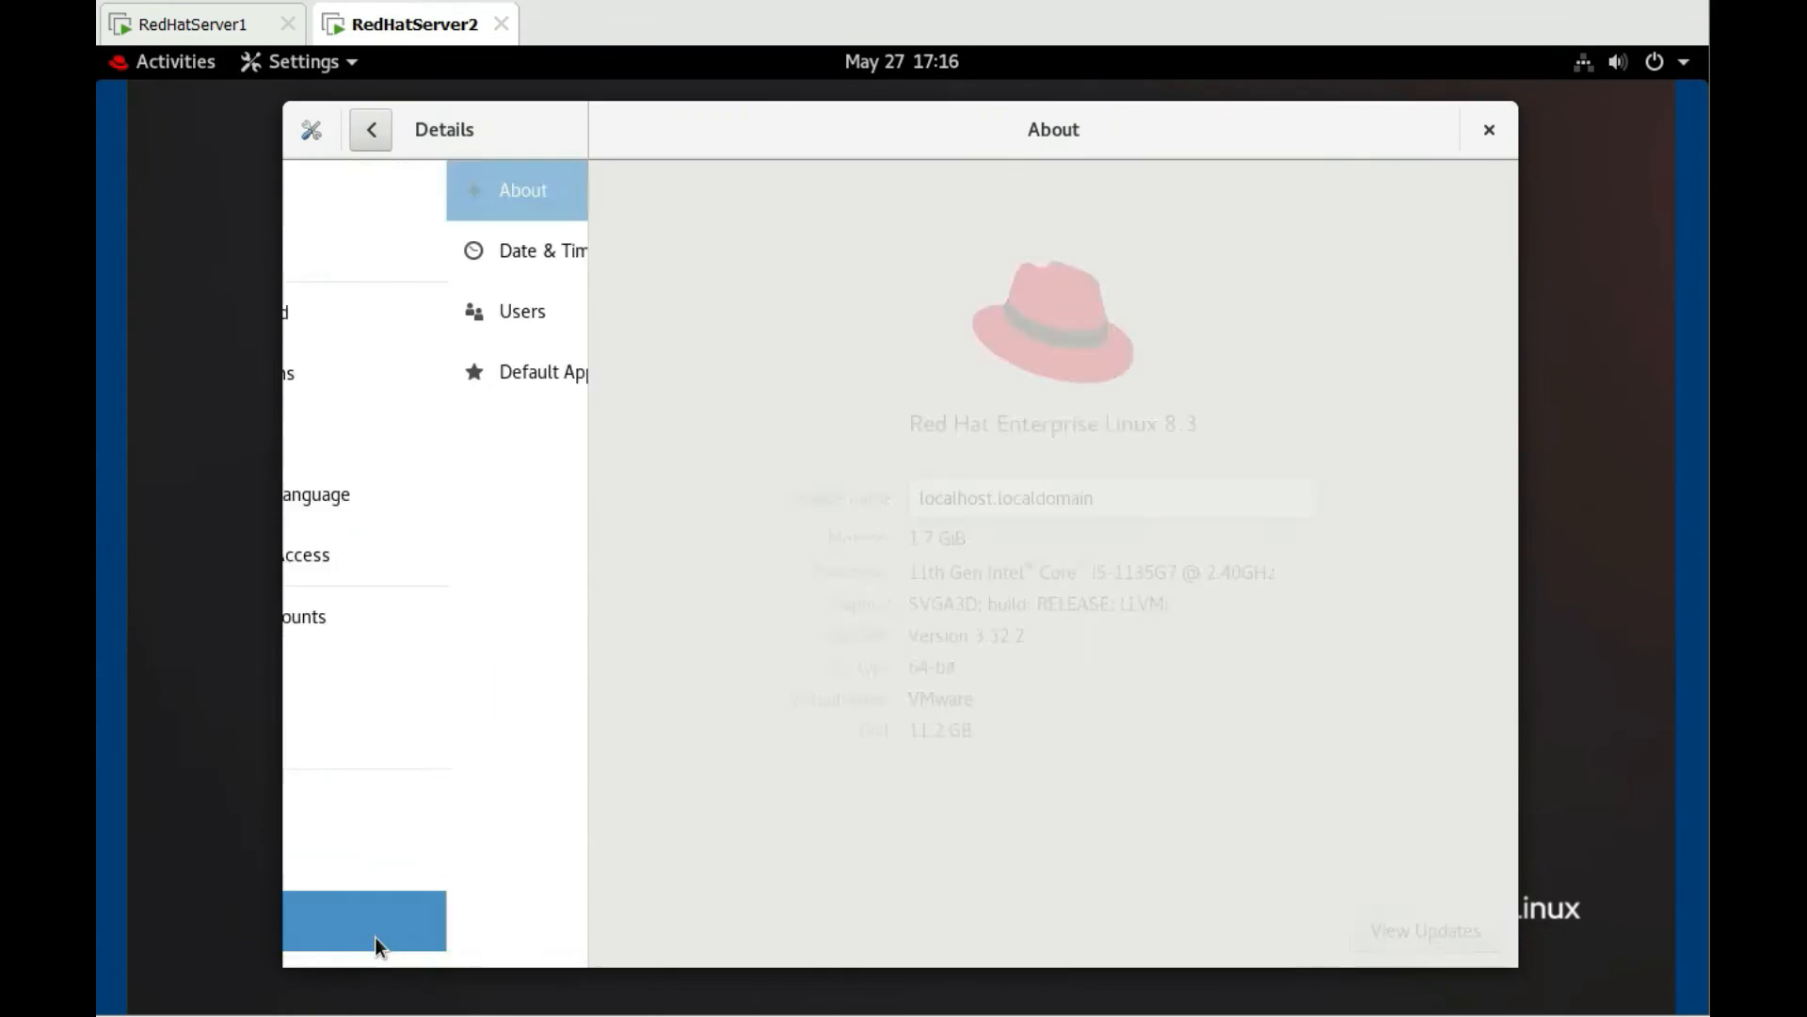
{"action": "double_click", "coordinate": [1177, 505]}
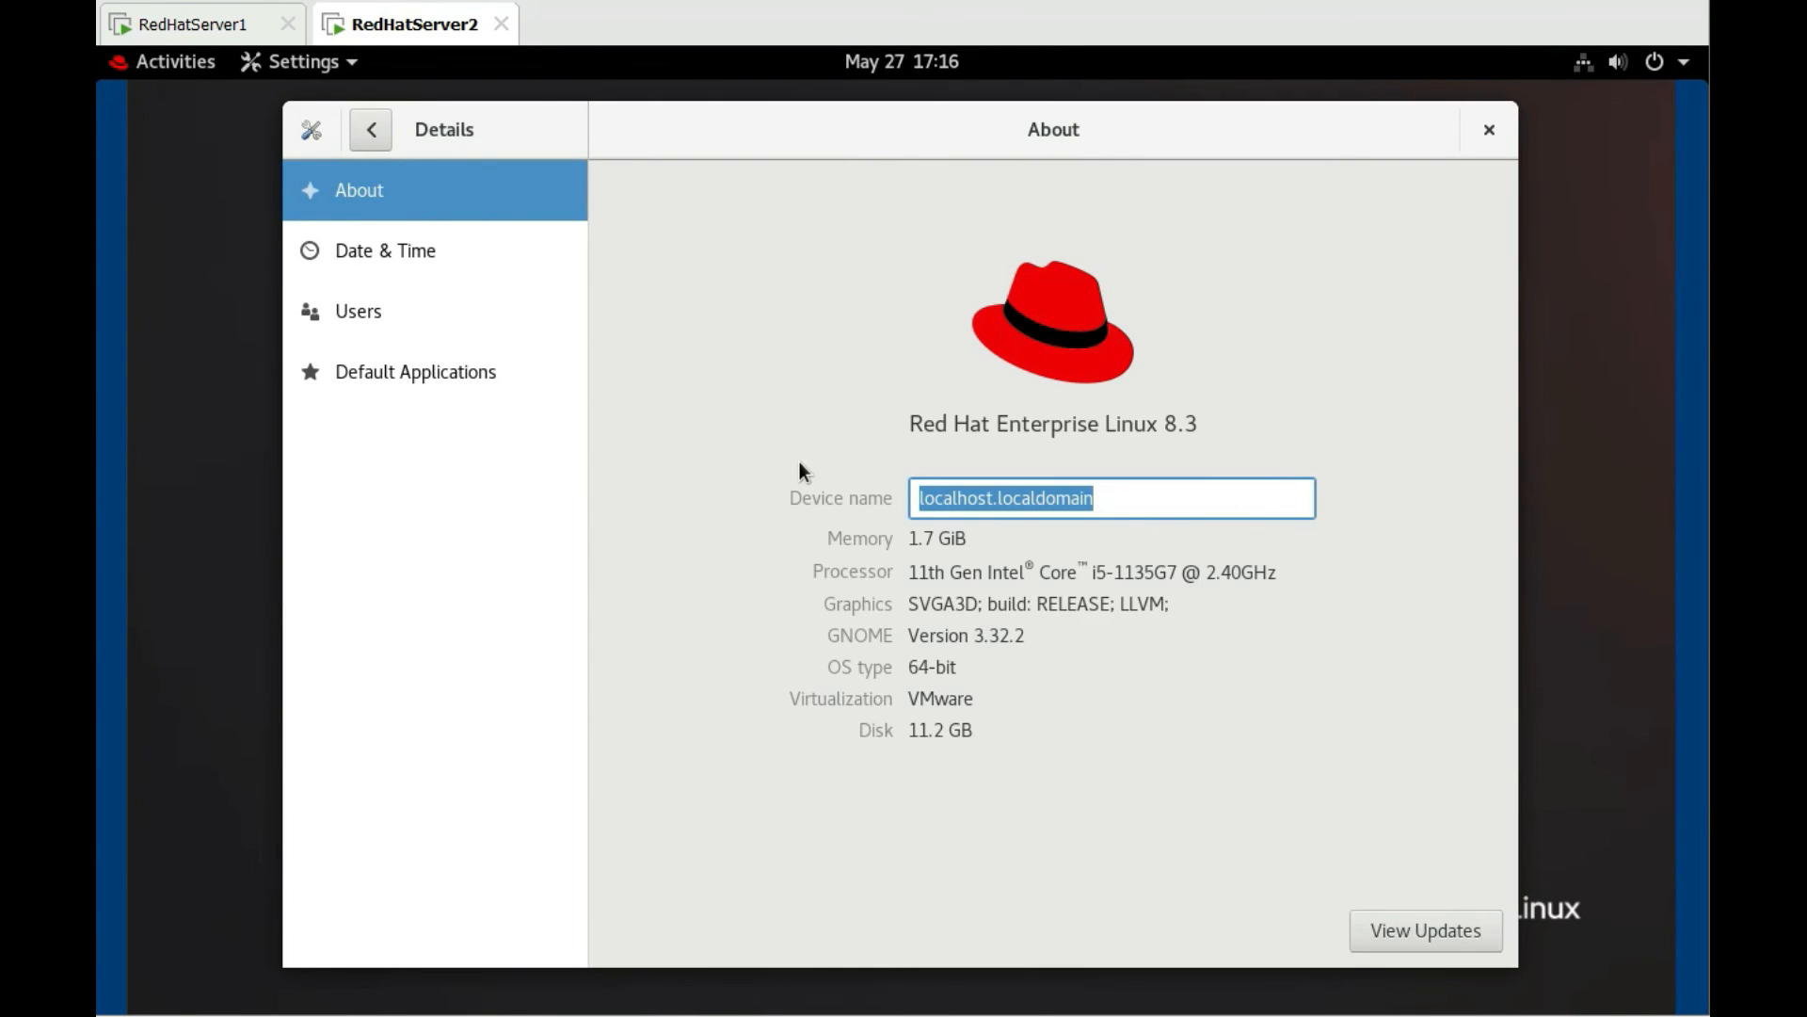
{"action": "type", "text": "Server"}
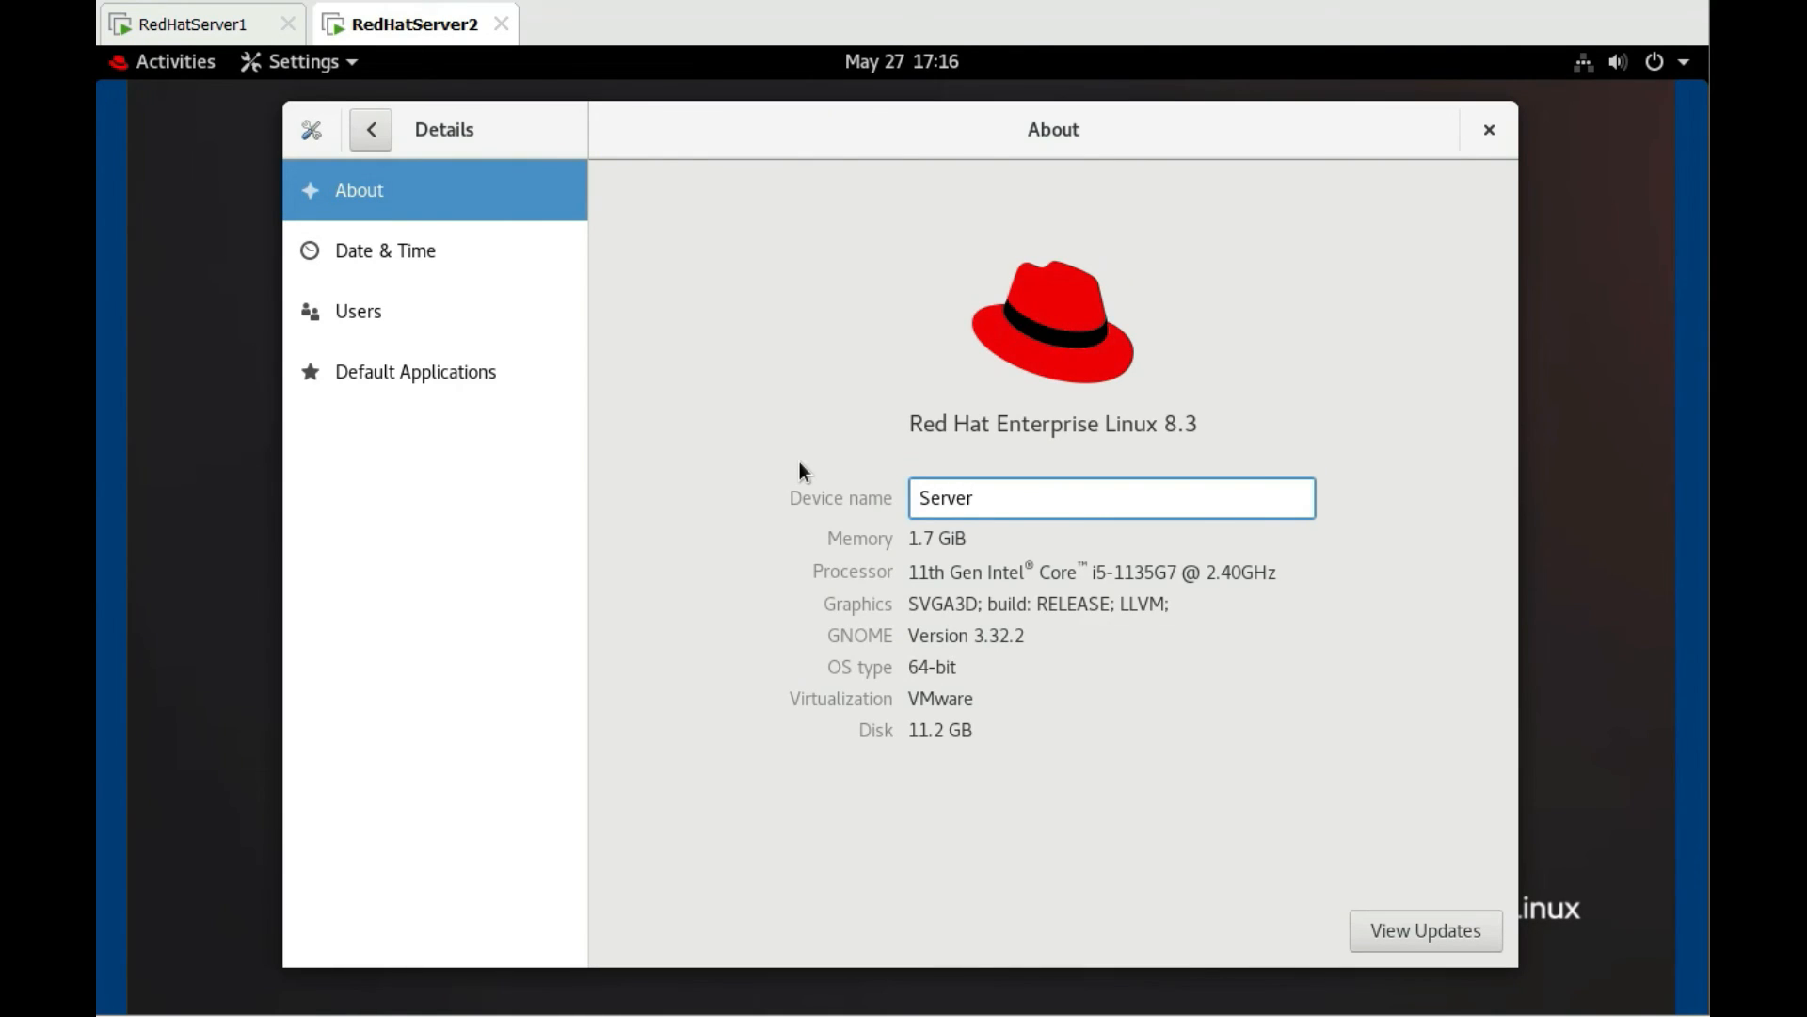
{"action": "type", "text": "2"}
{"action": "left_click", "coordinate": [1486, 136]}
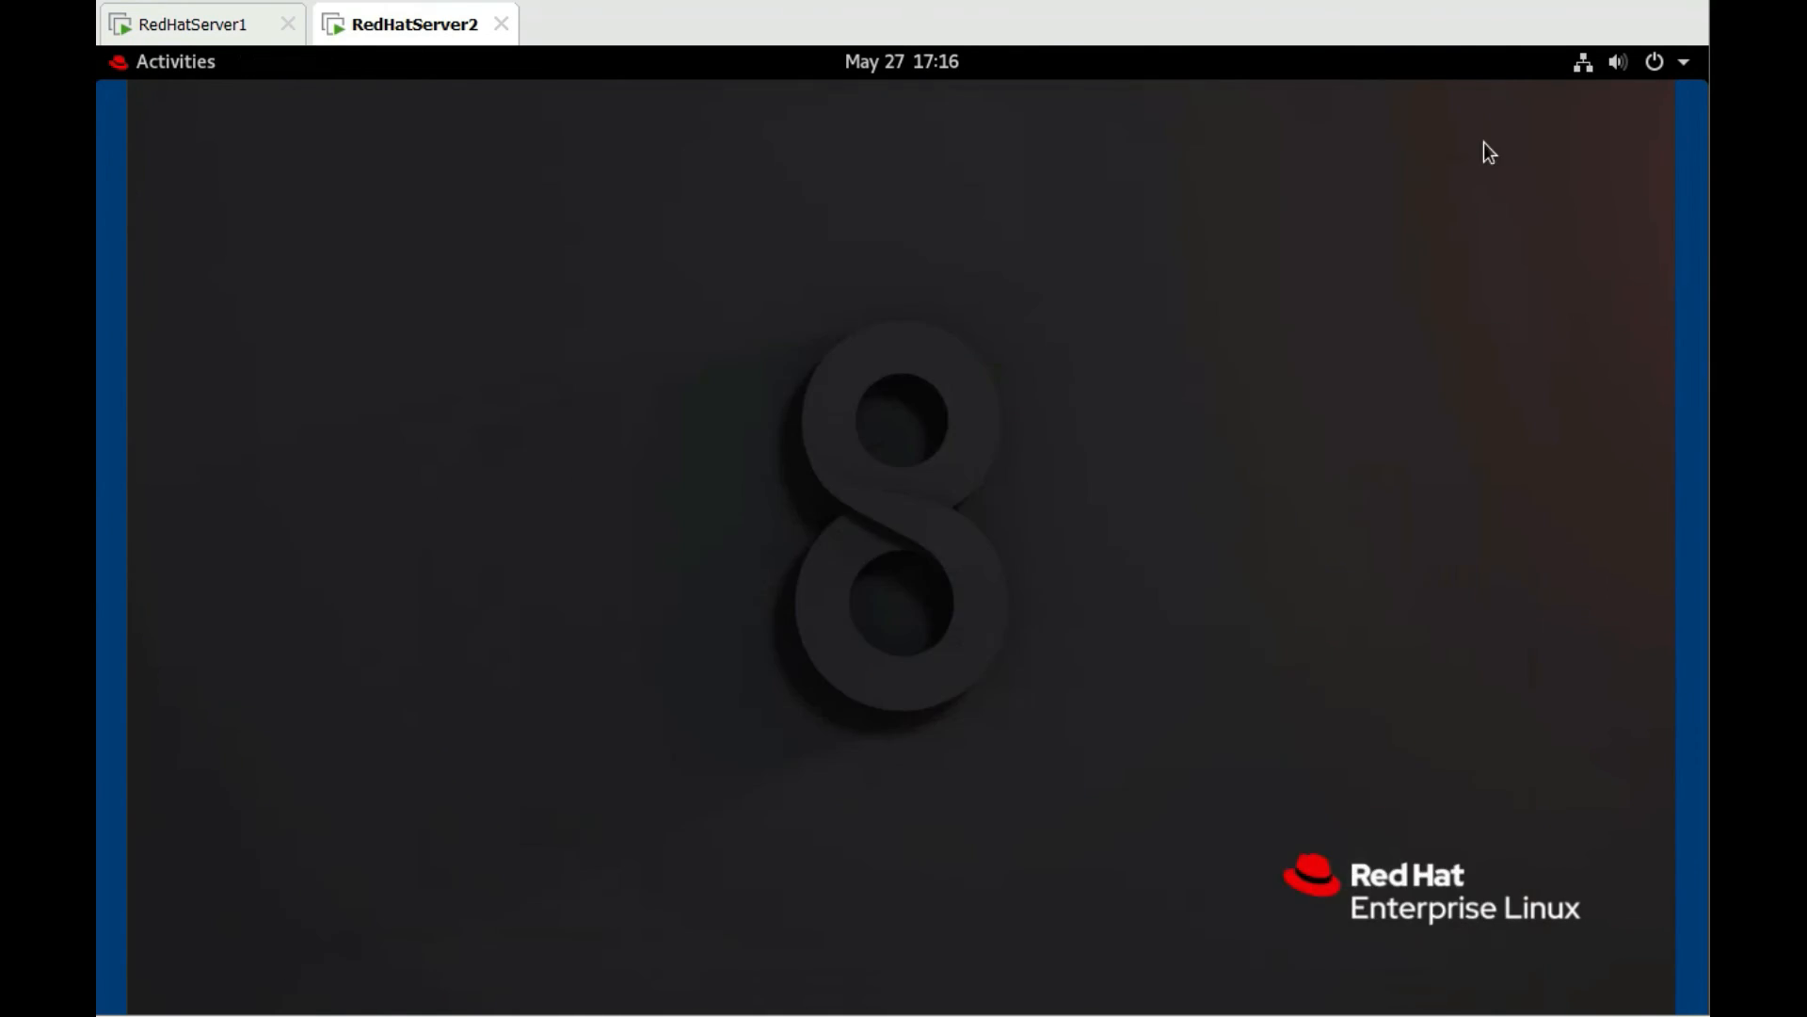
Restart RedHatServer2 and sign back in as root through 'Not listed?' with the root password
{"action": "left_click", "coordinate": [1685, 64]}
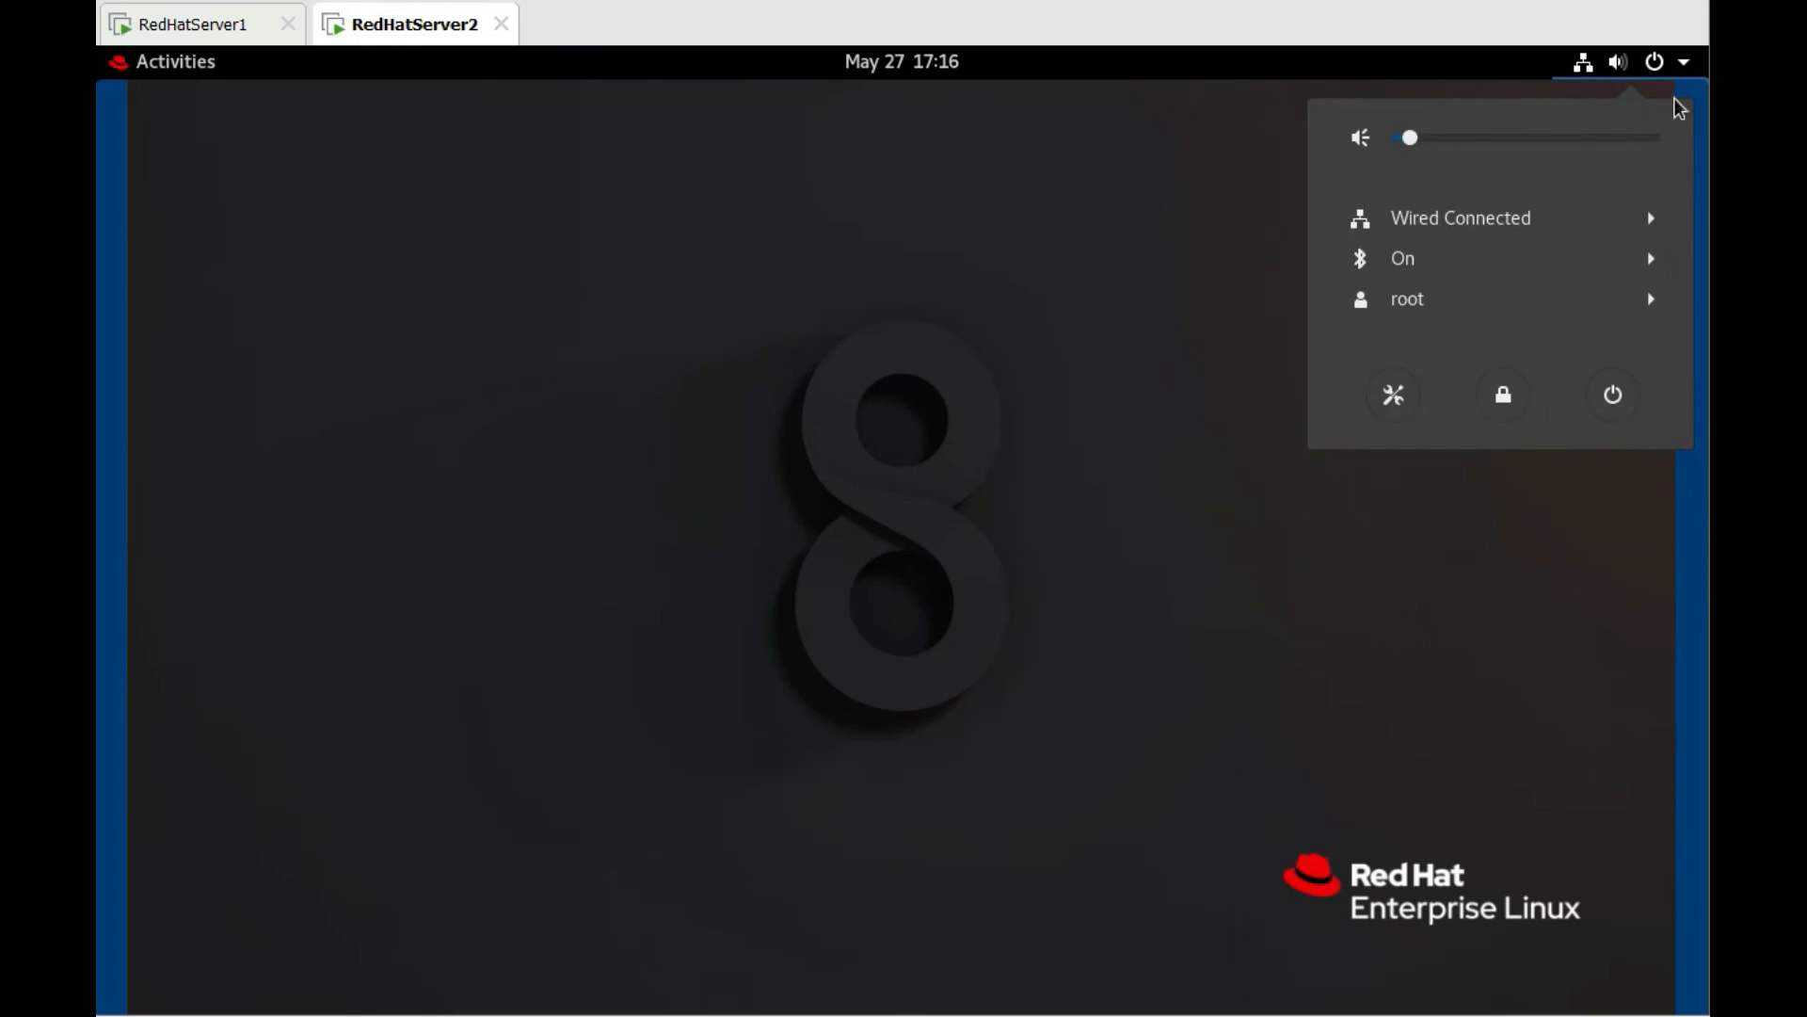
{"action": "left_click", "coordinate": [1612, 395]}
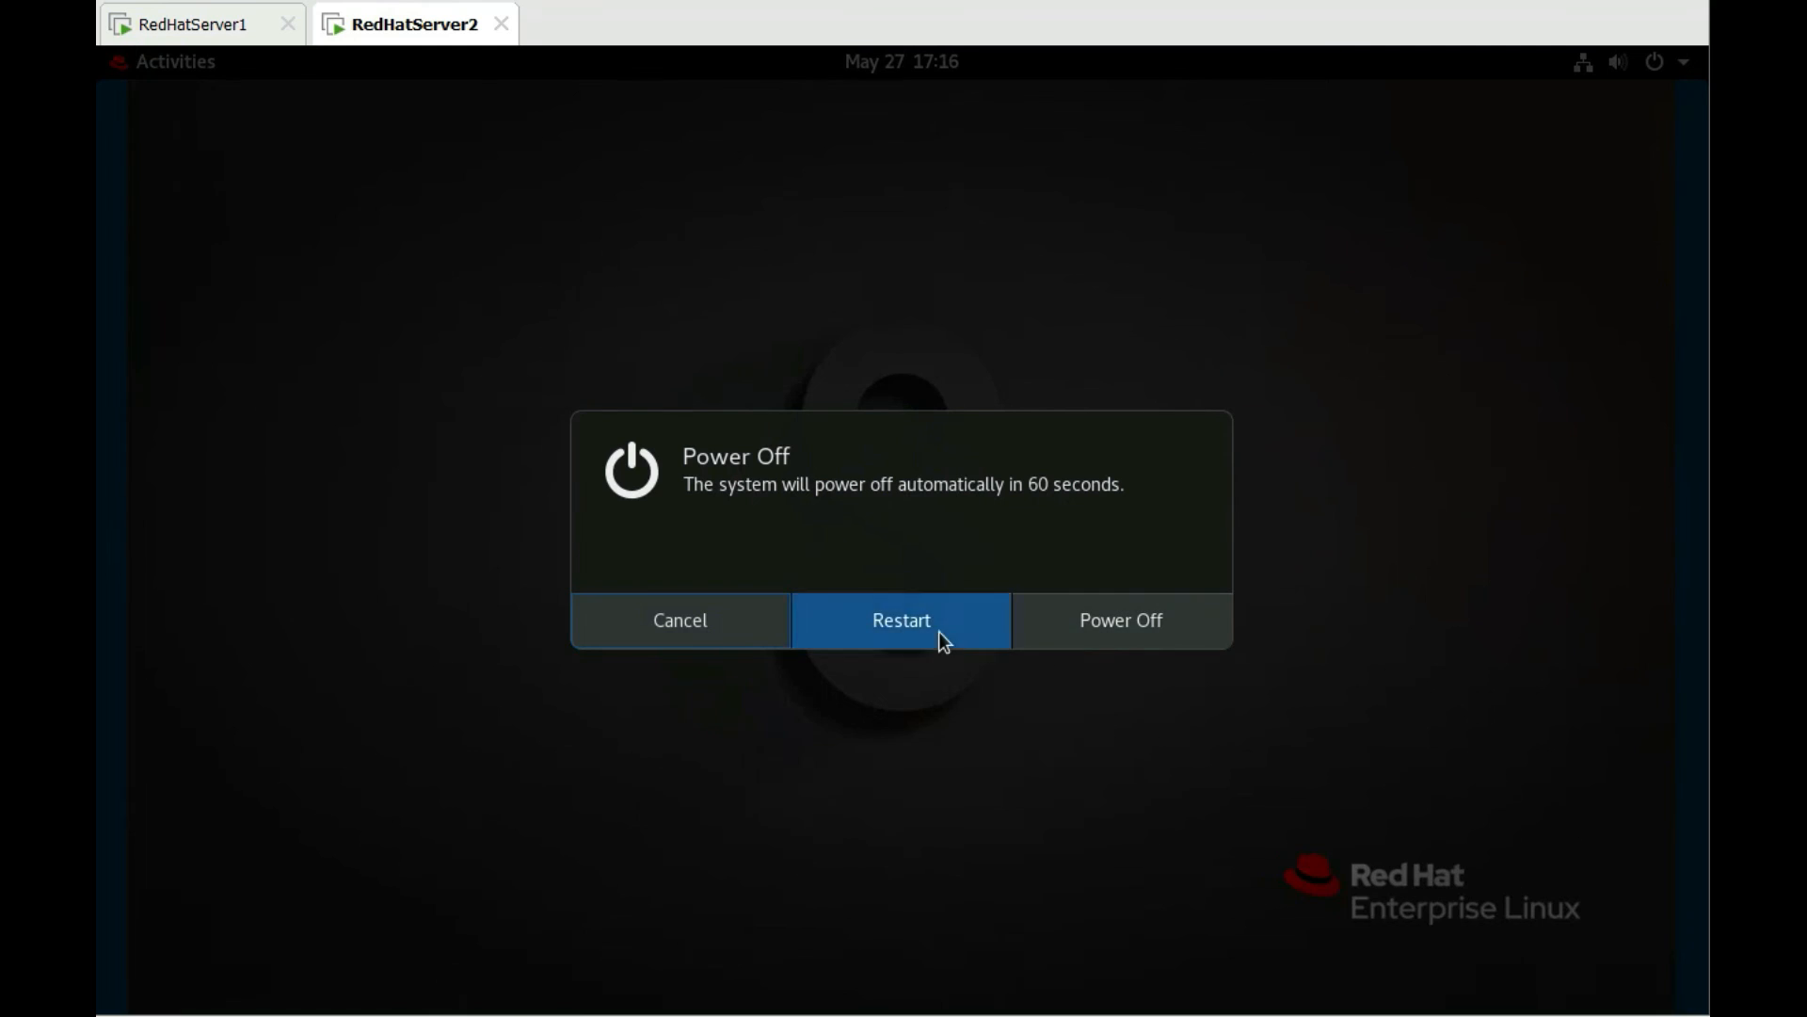
{"action": "left_click", "coordinate": [939, 631]}
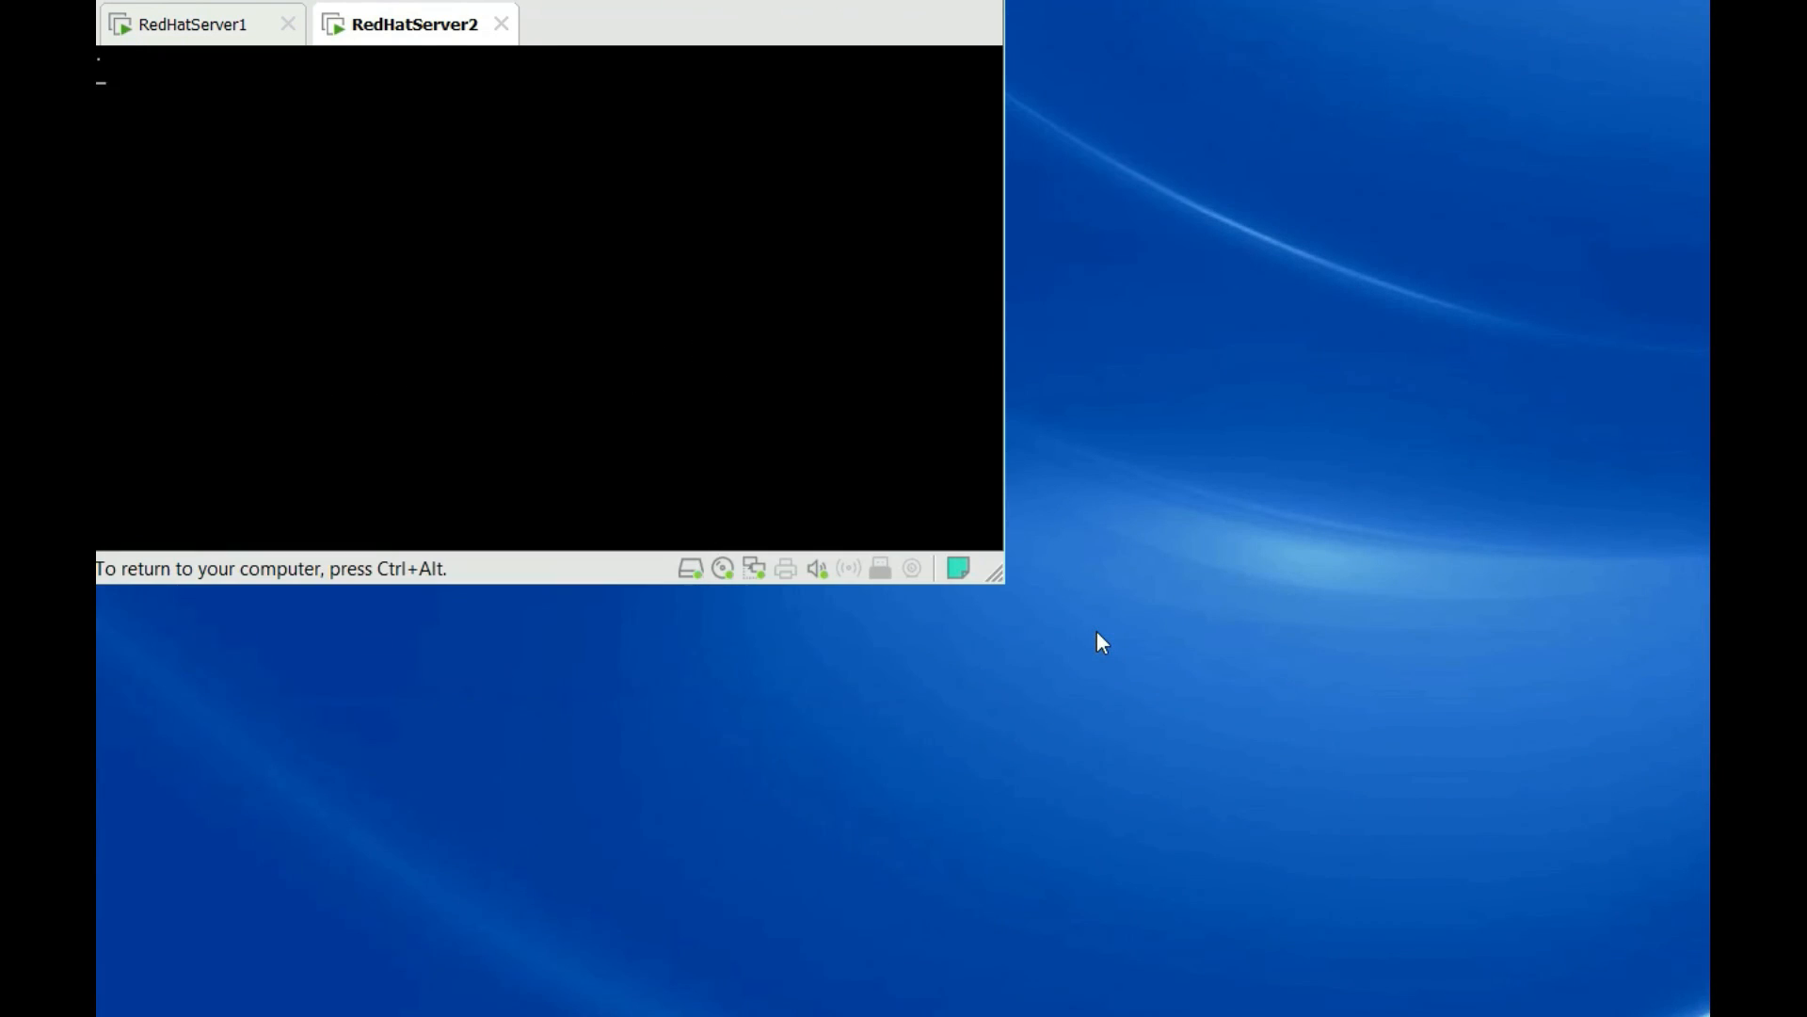
{"action": "key", "text": "Return"}
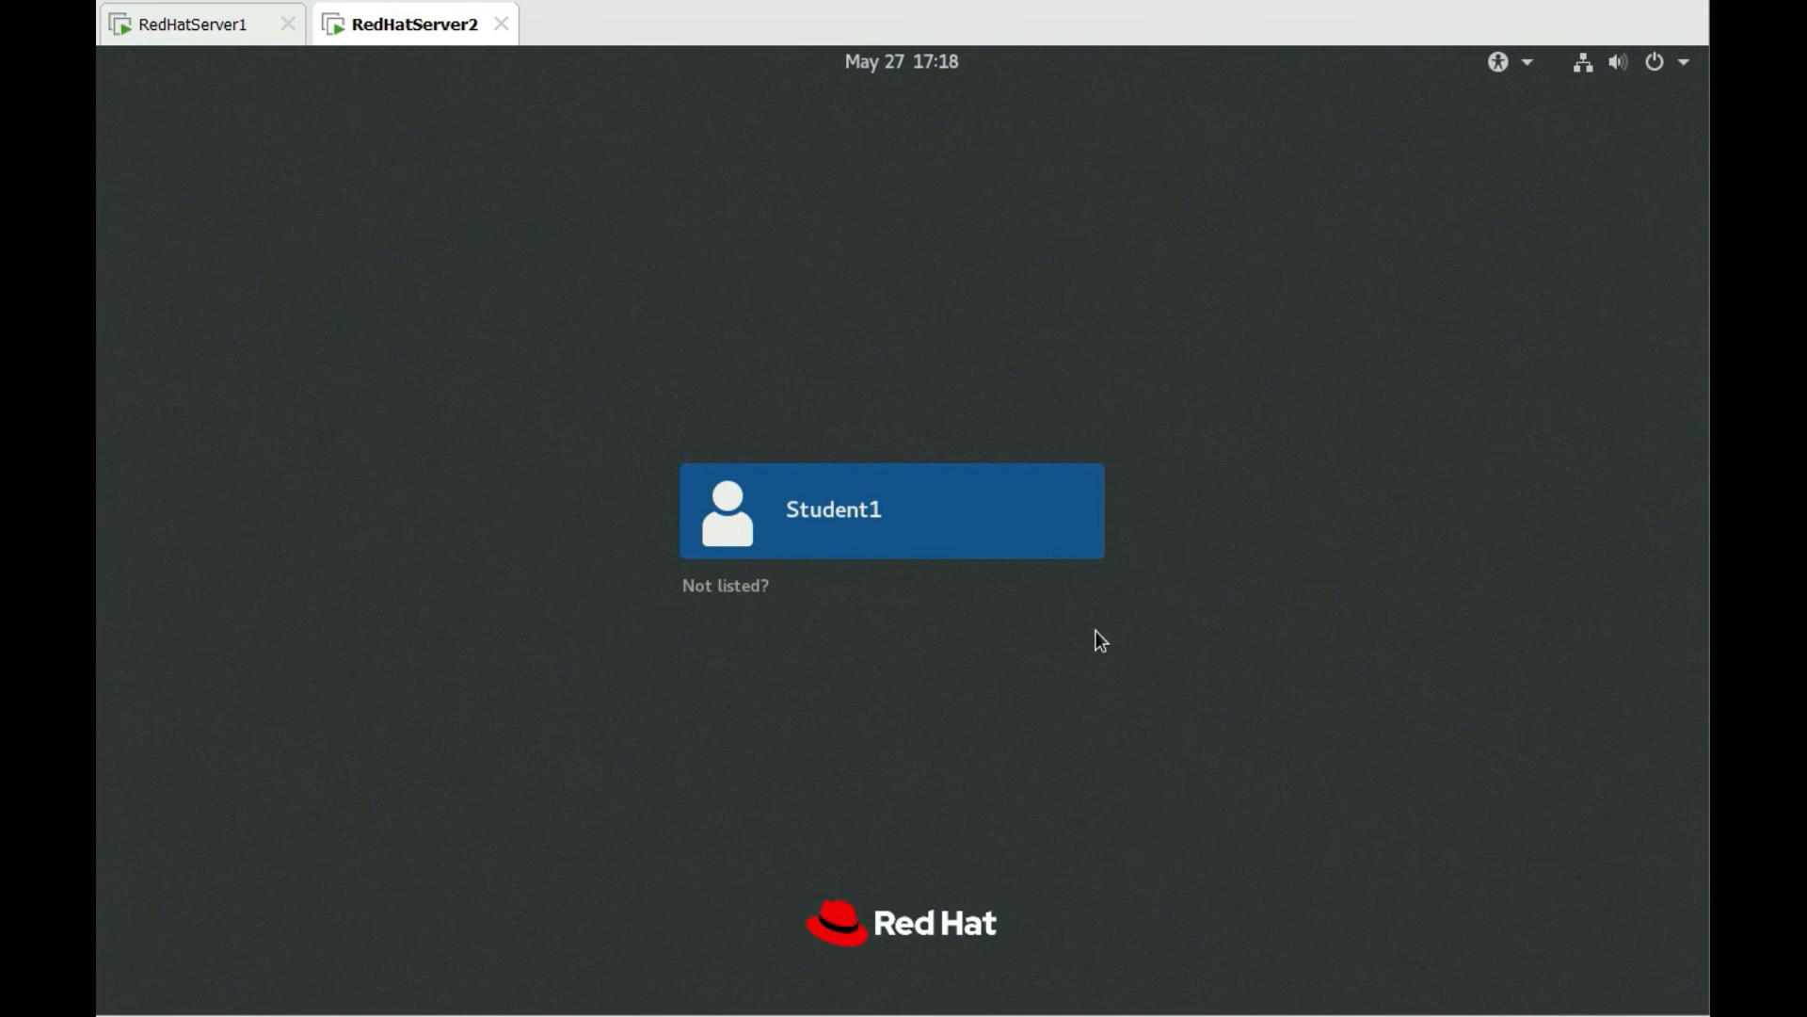
{"action": "left_click", "coordinate": [753, 587]}
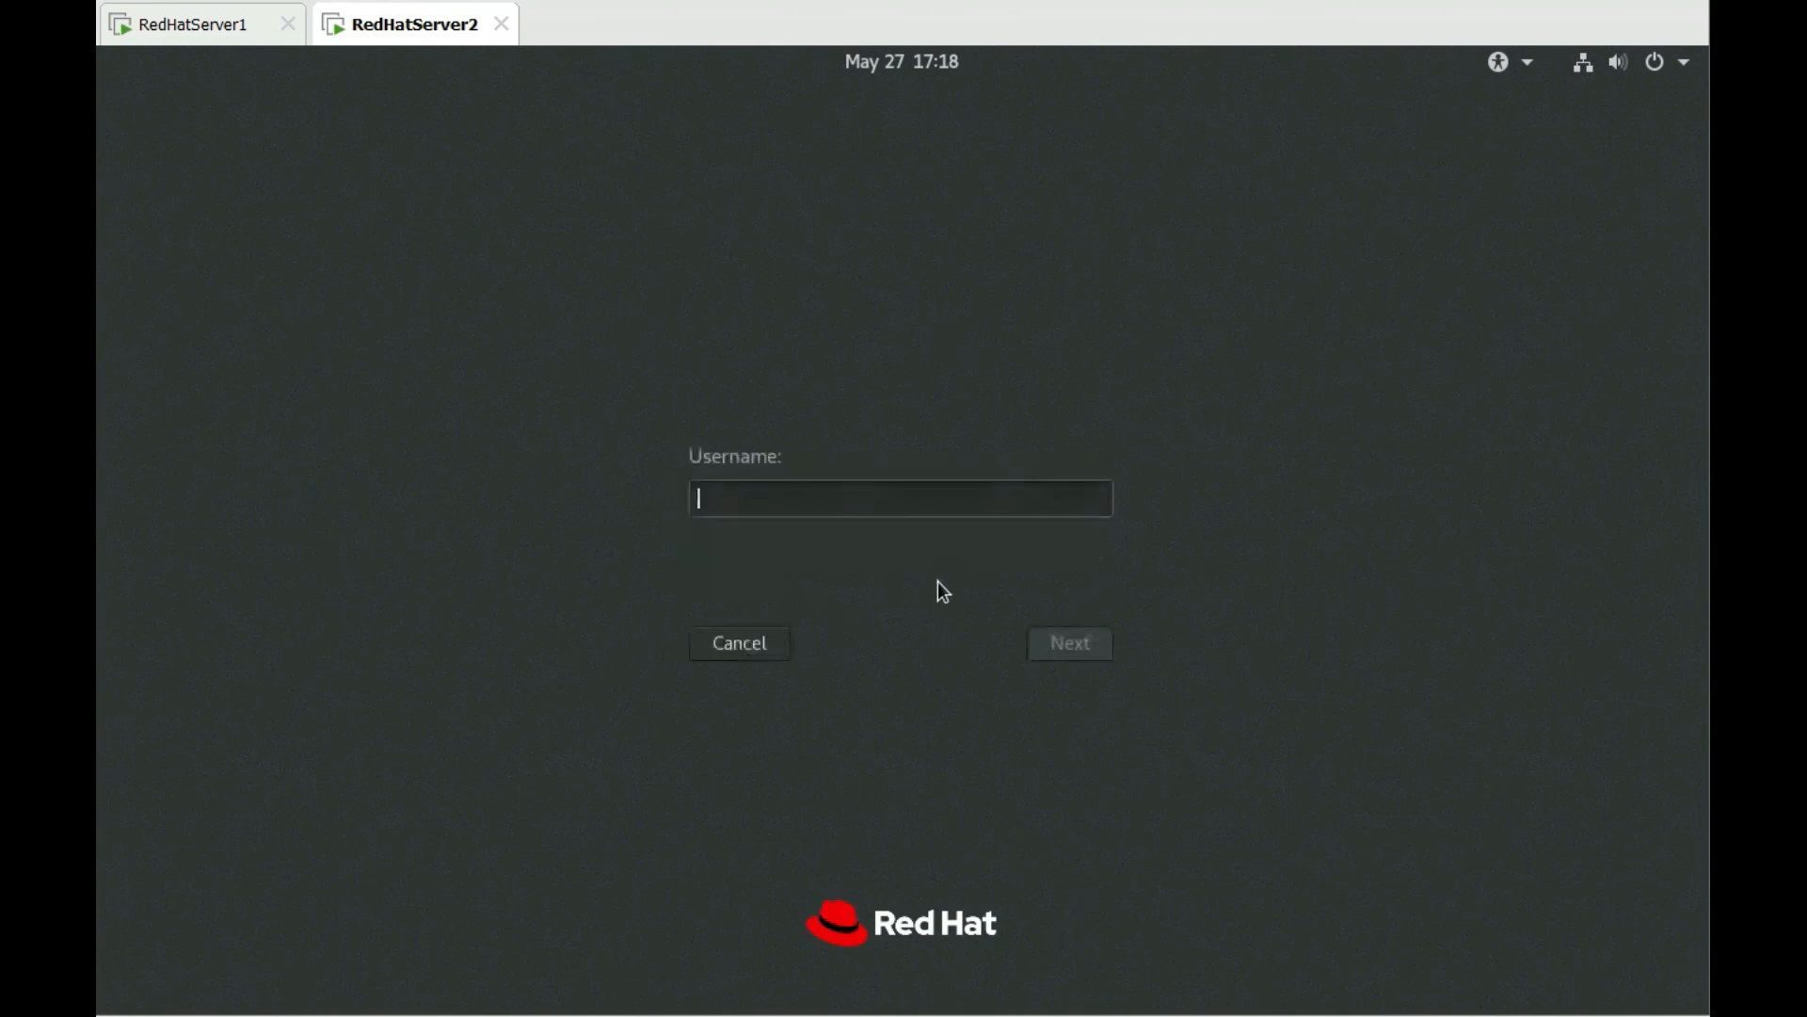
{"action": "type", "text": "root"}
{"action": "key", "text": "Return"}
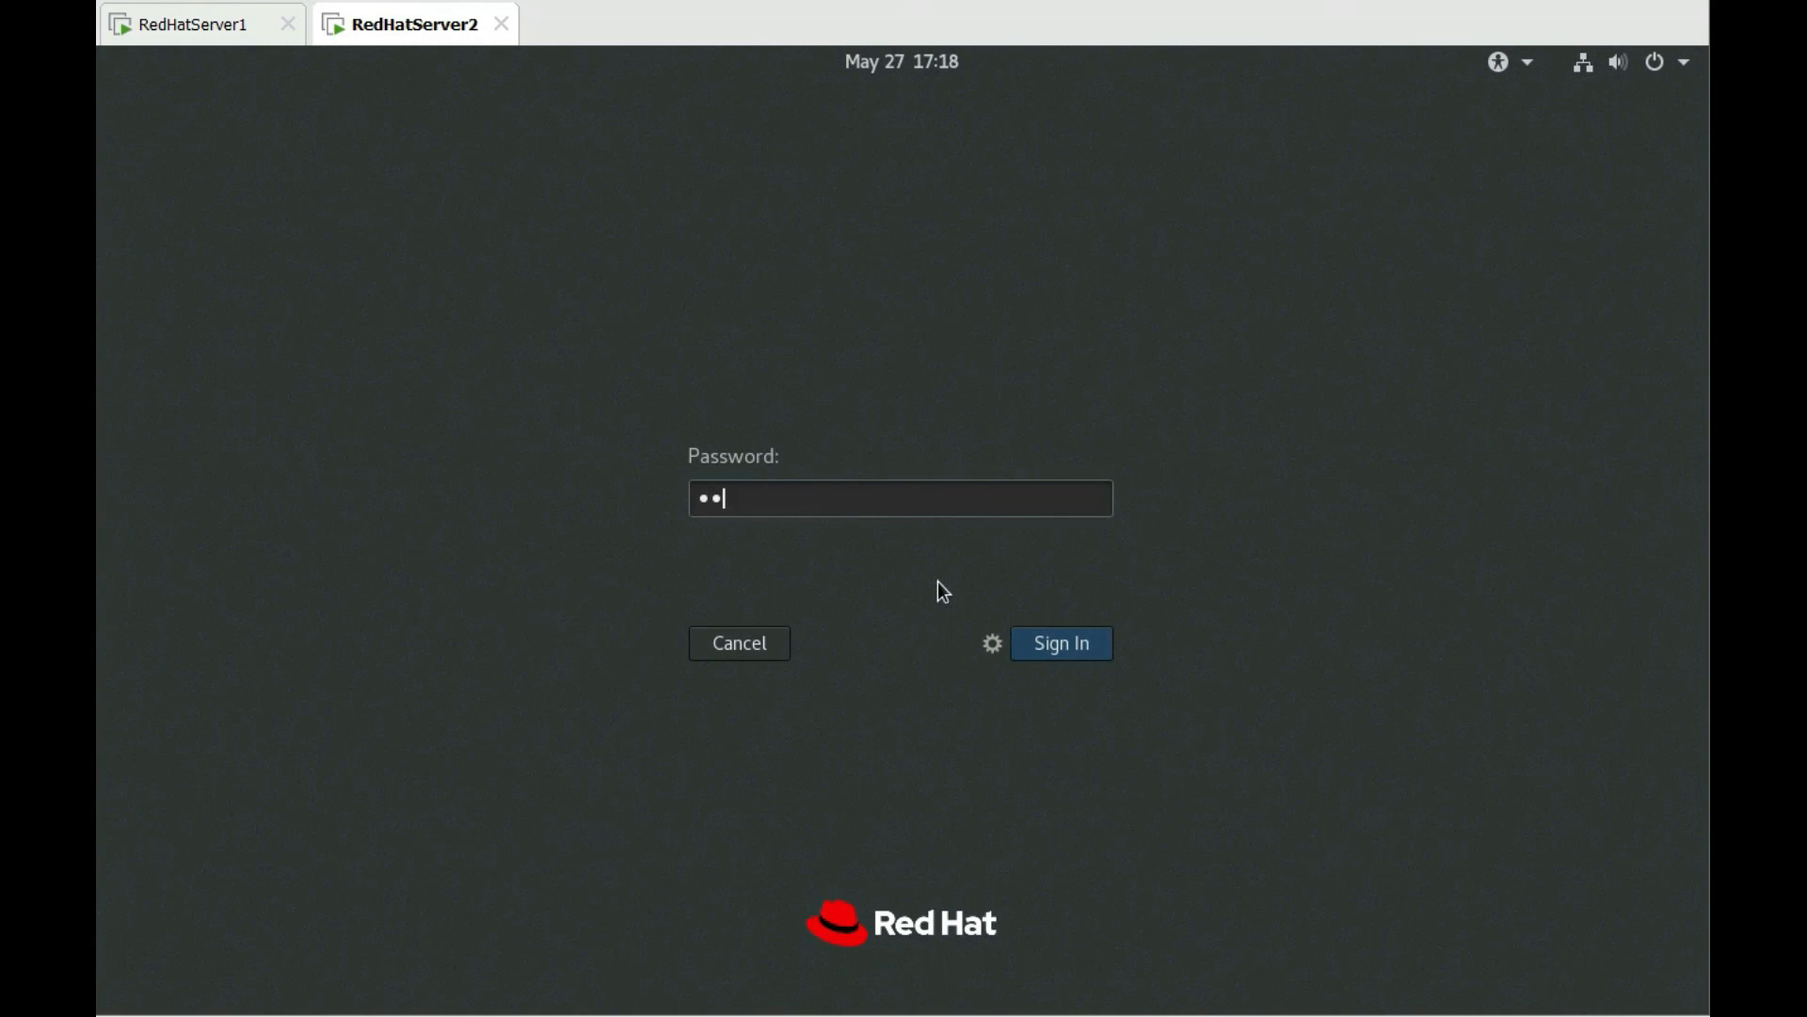
{"action": "key", "text": "Return"}
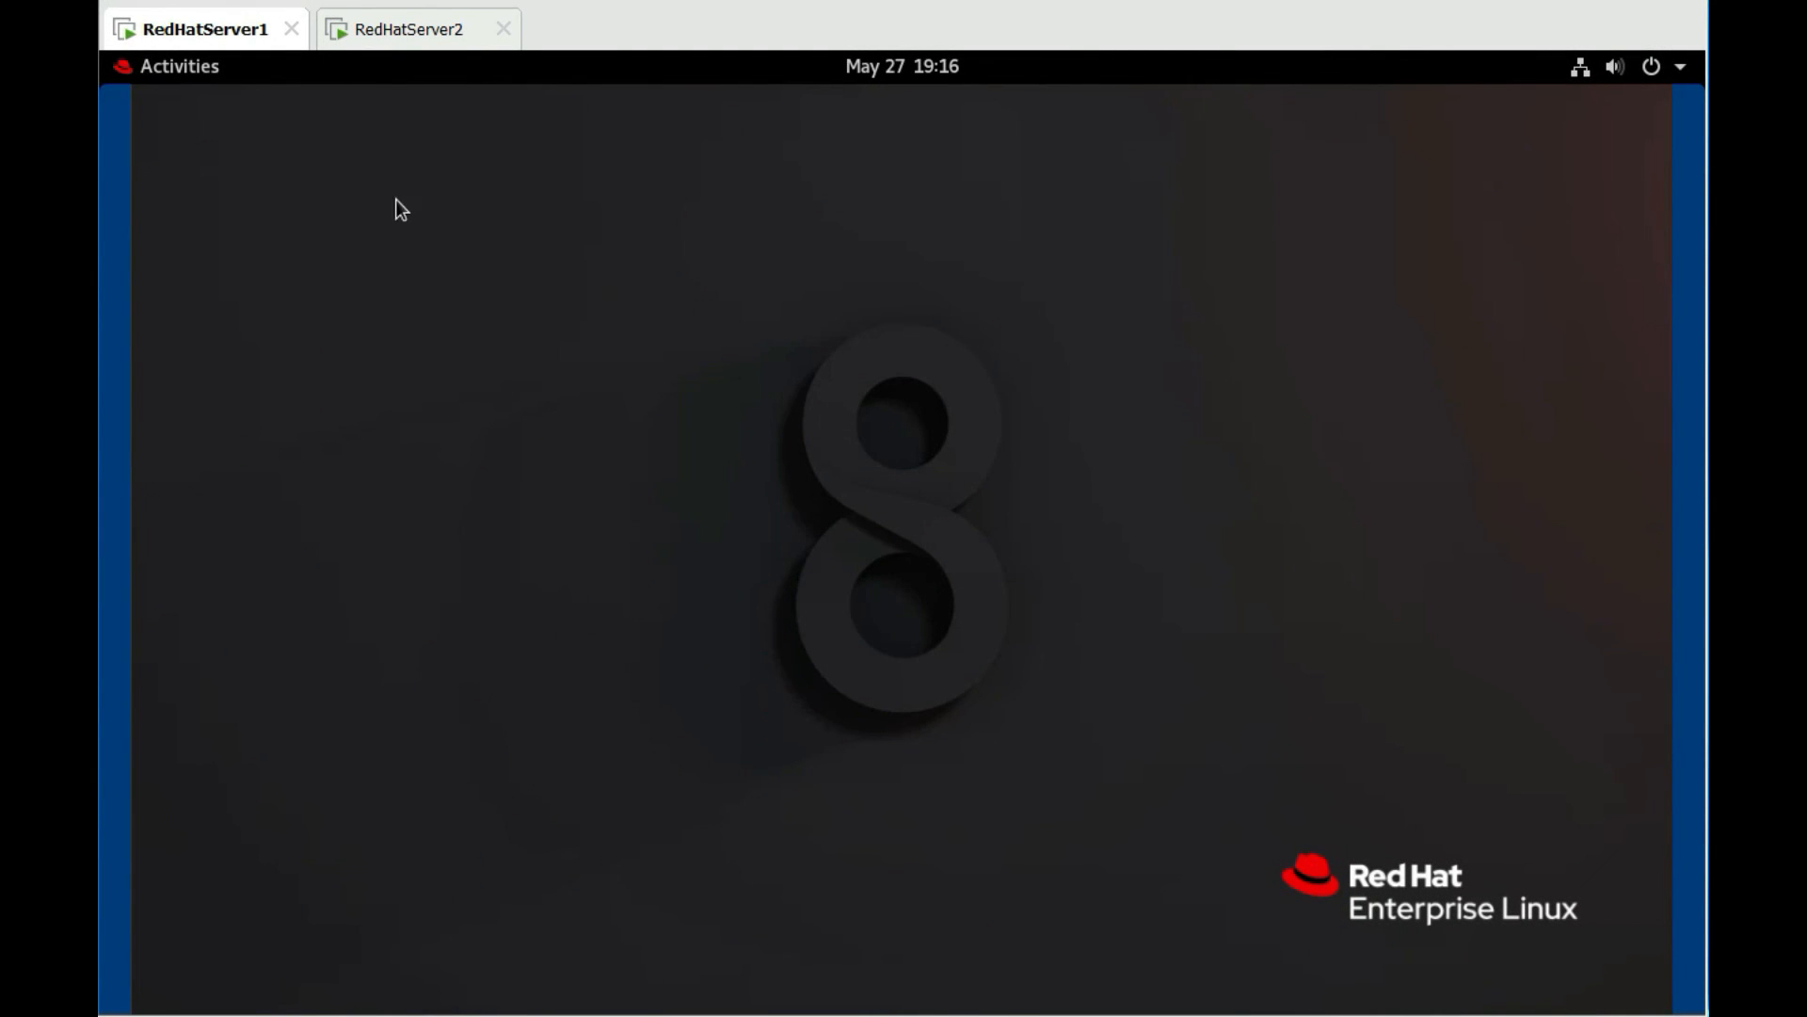
Open a terminal on RedHatServer1 and run hostname, confirming it reports server1
{"action": "left_click", "coordinate": [396, 40]}
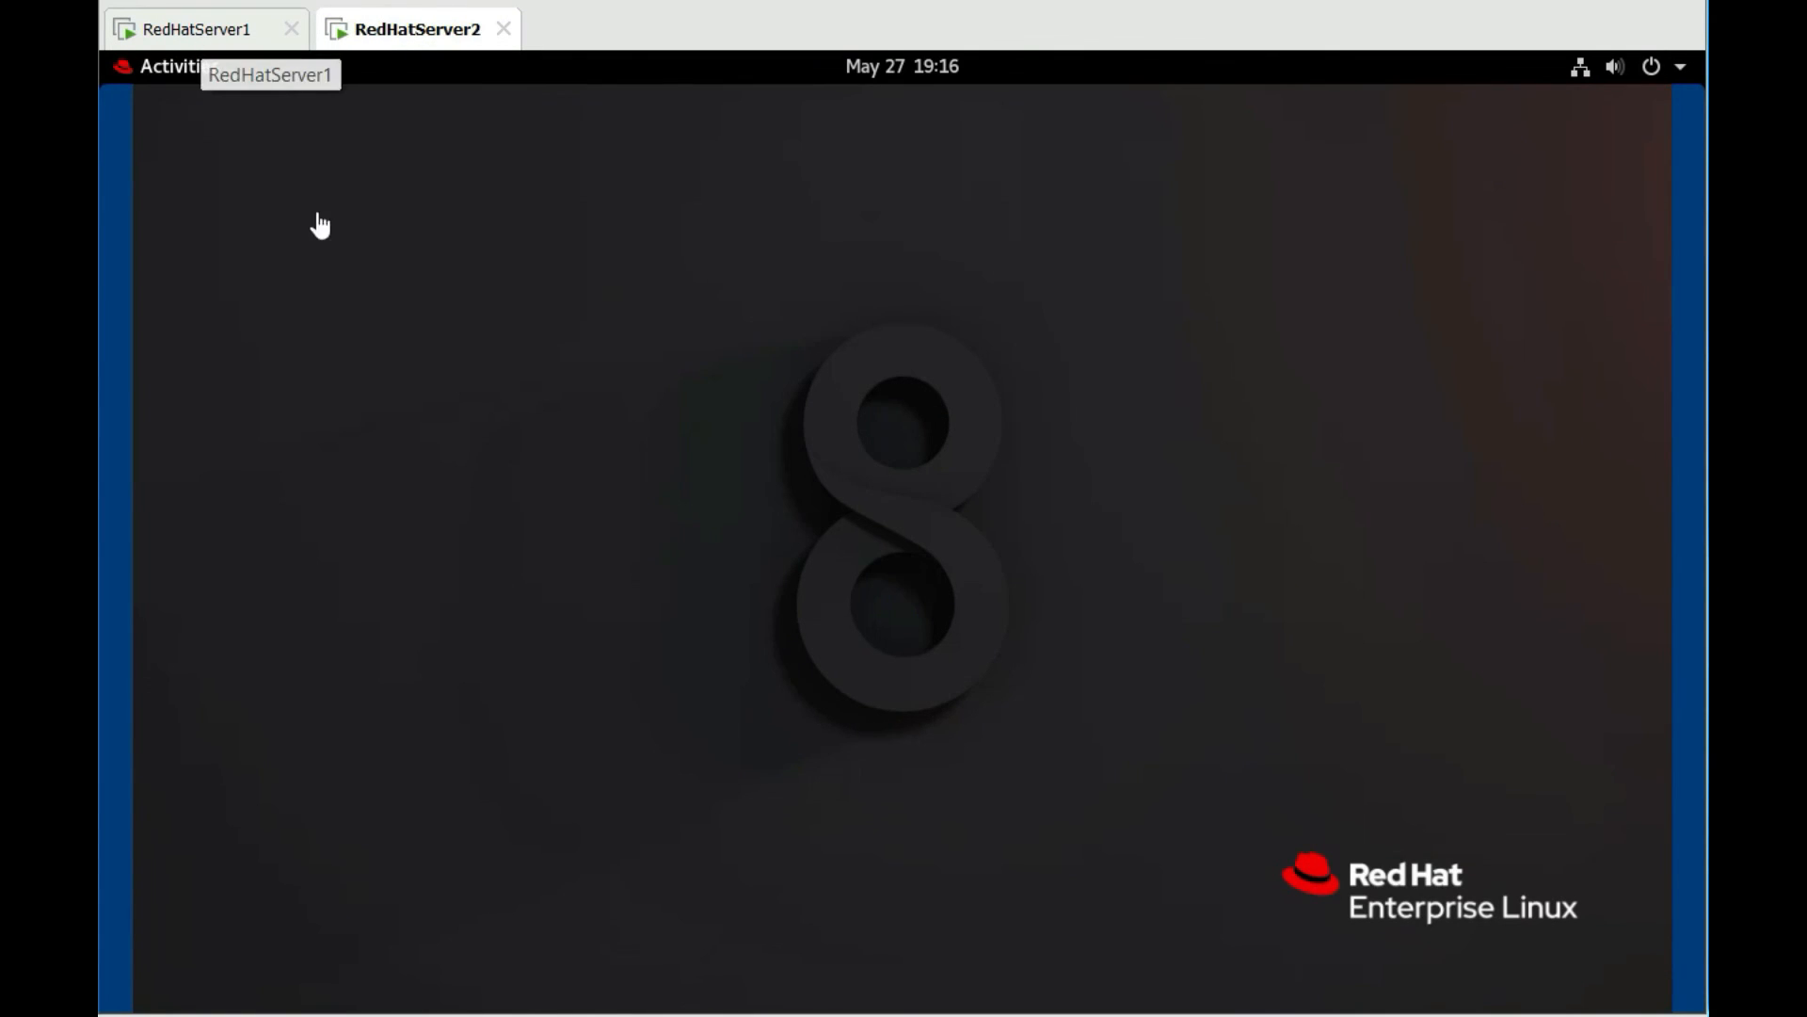
{"action": "left_click", "coordinate": [250, 37]}
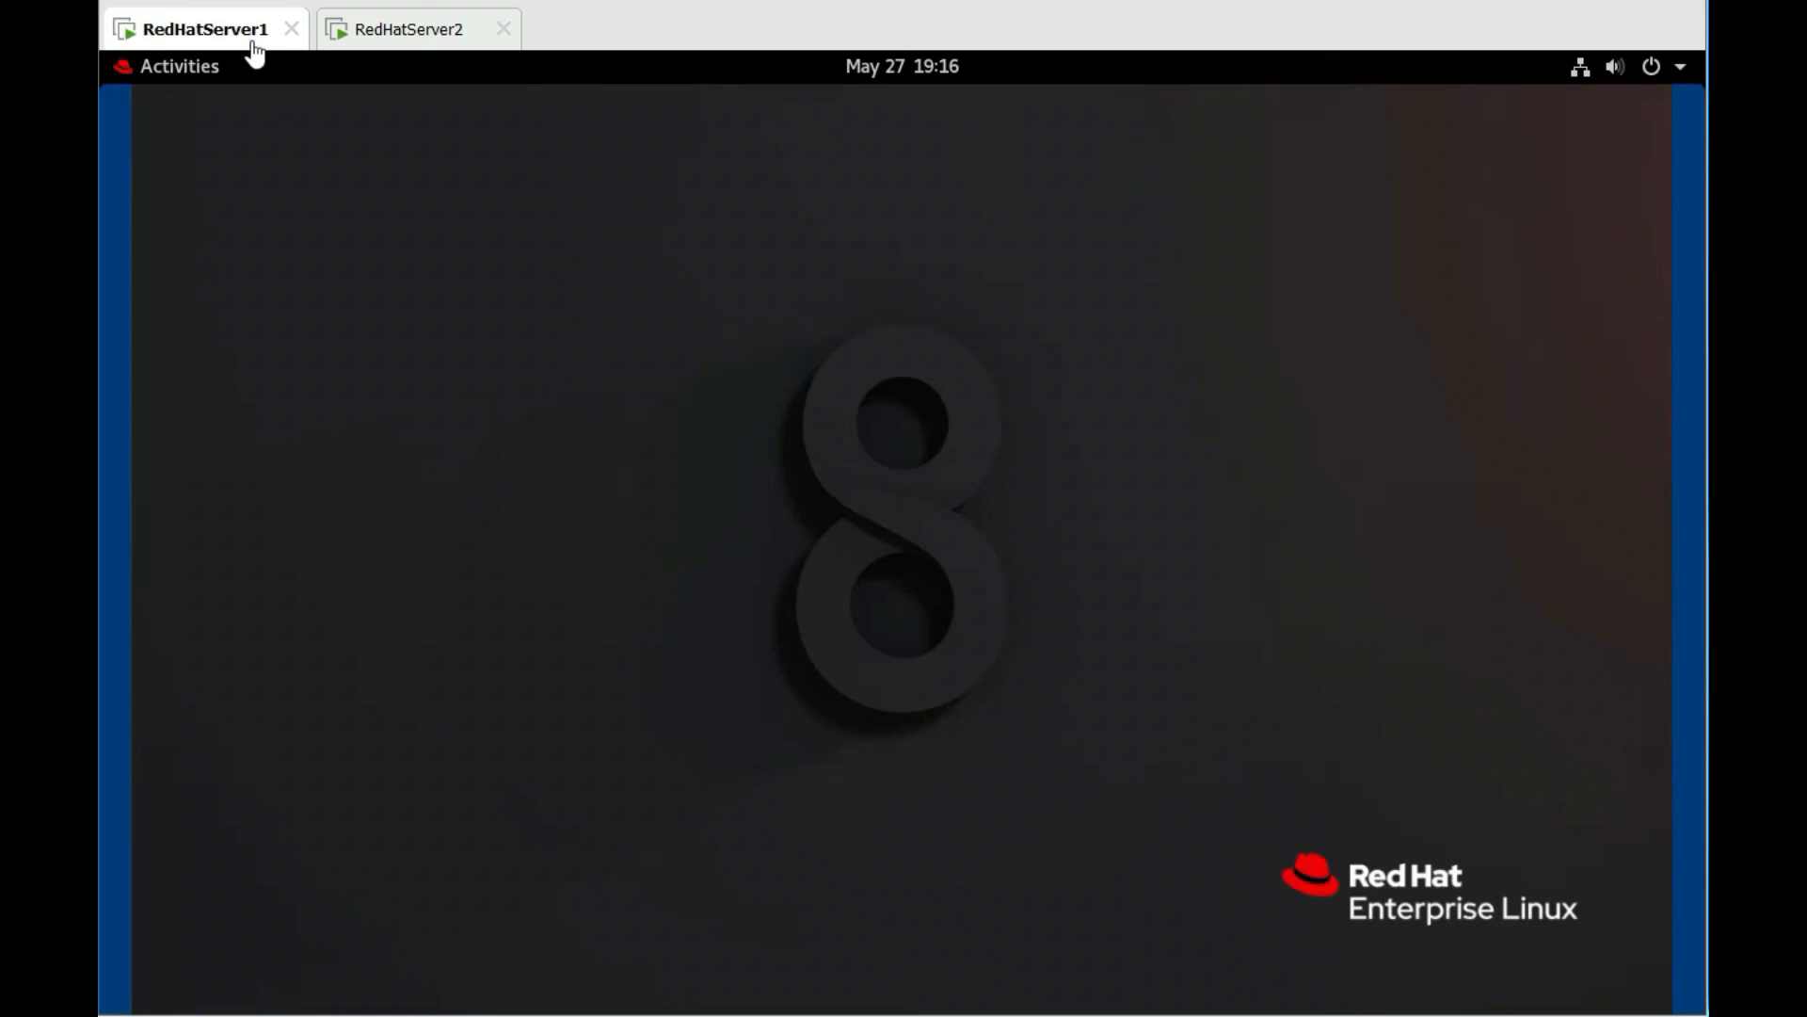
{"action": "left_click", "coordinate": [180, 66]}
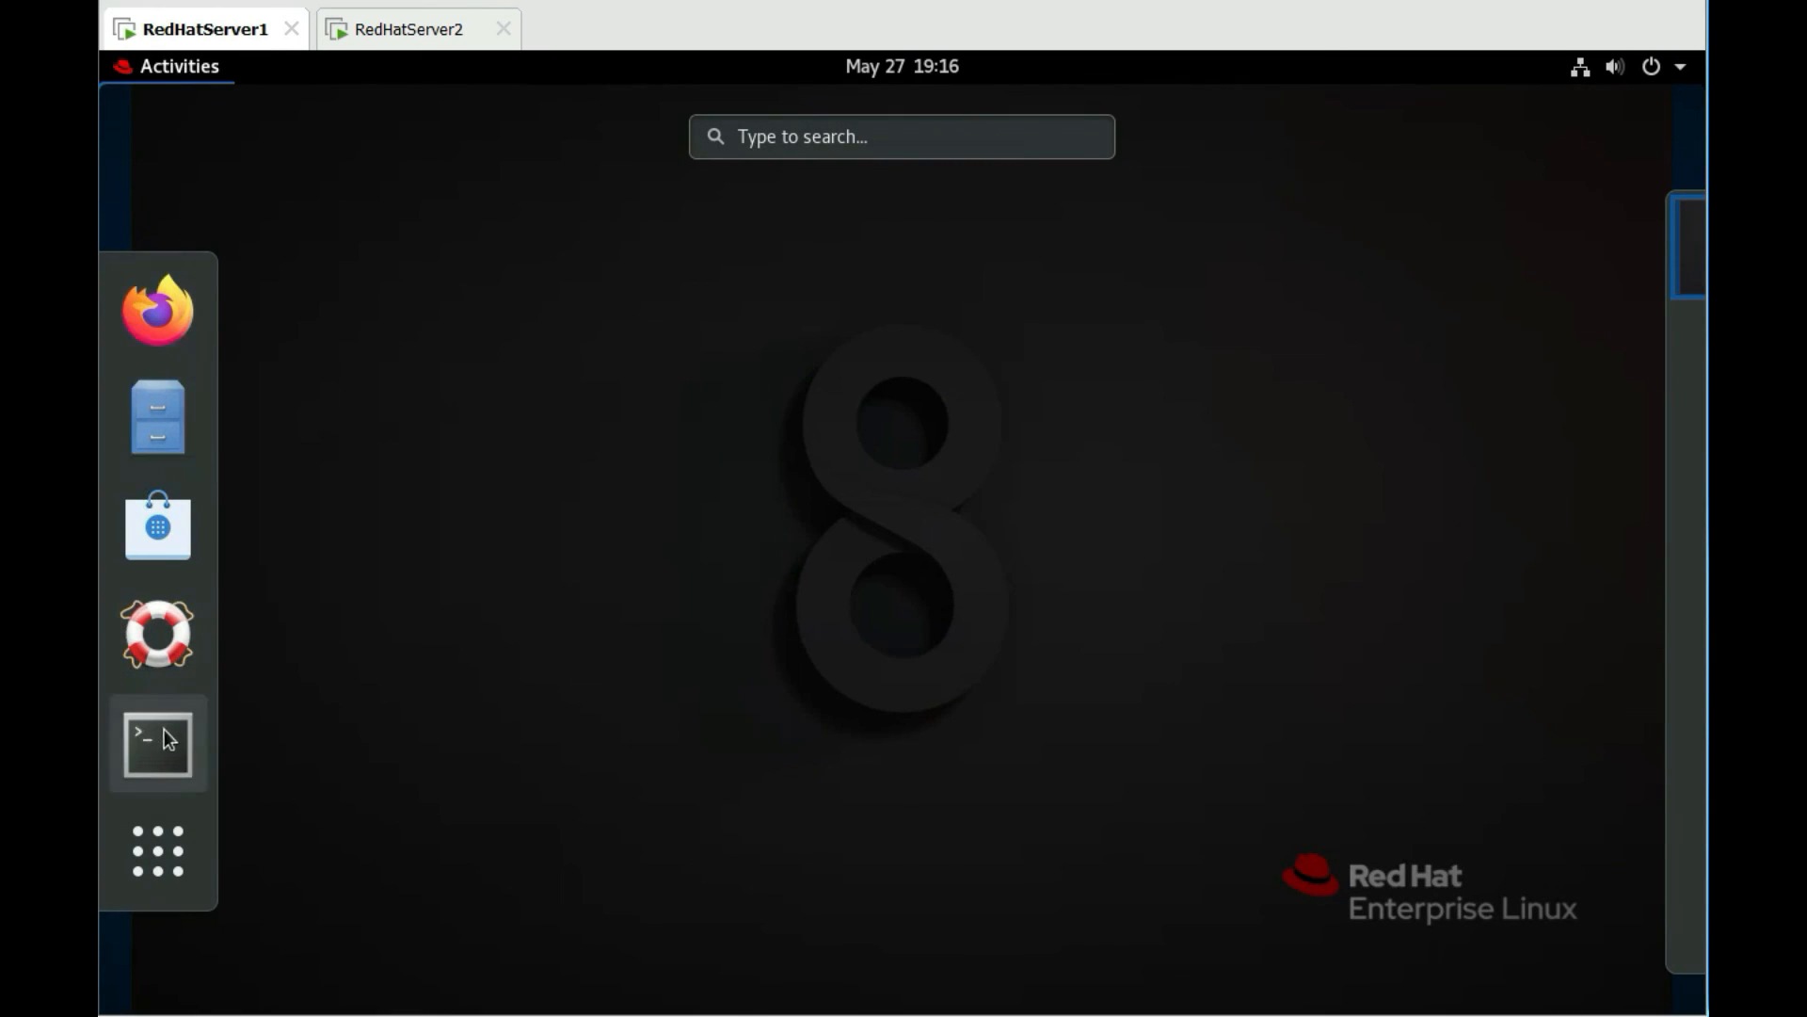
{"action": "left_click", "coordinate": [168, 740]}
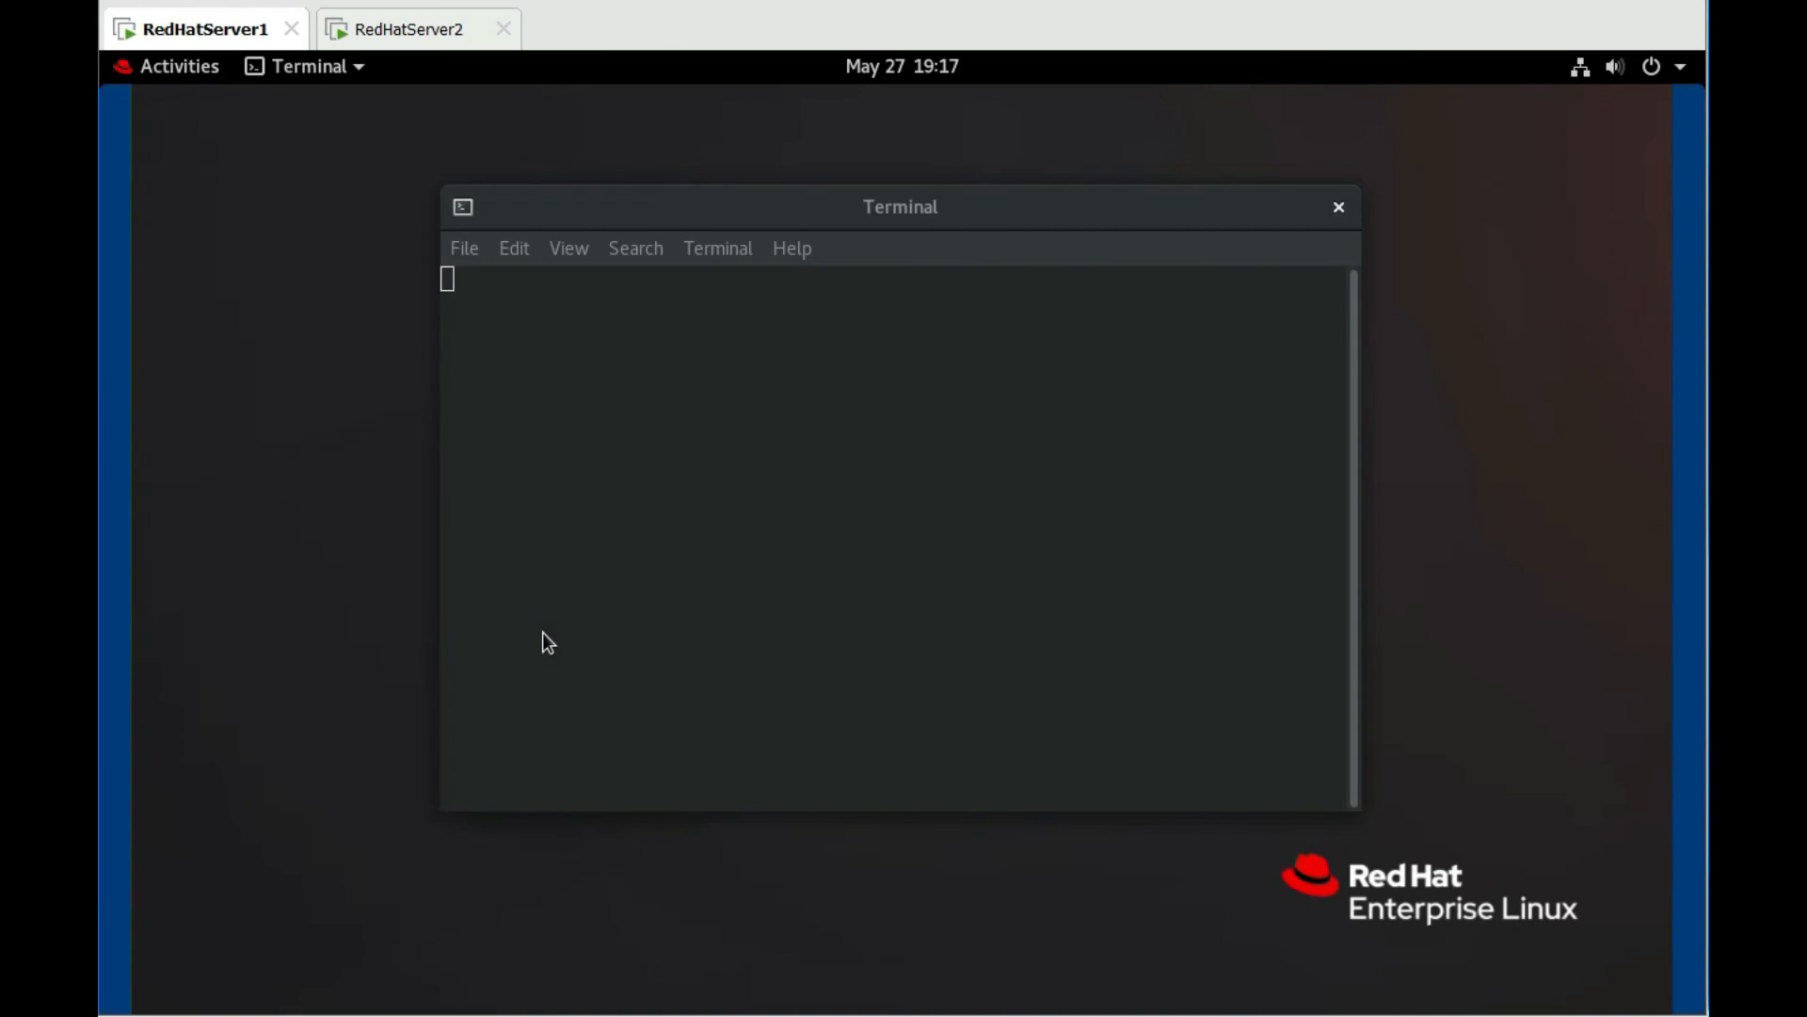
{"action": "type", "text": "h"}
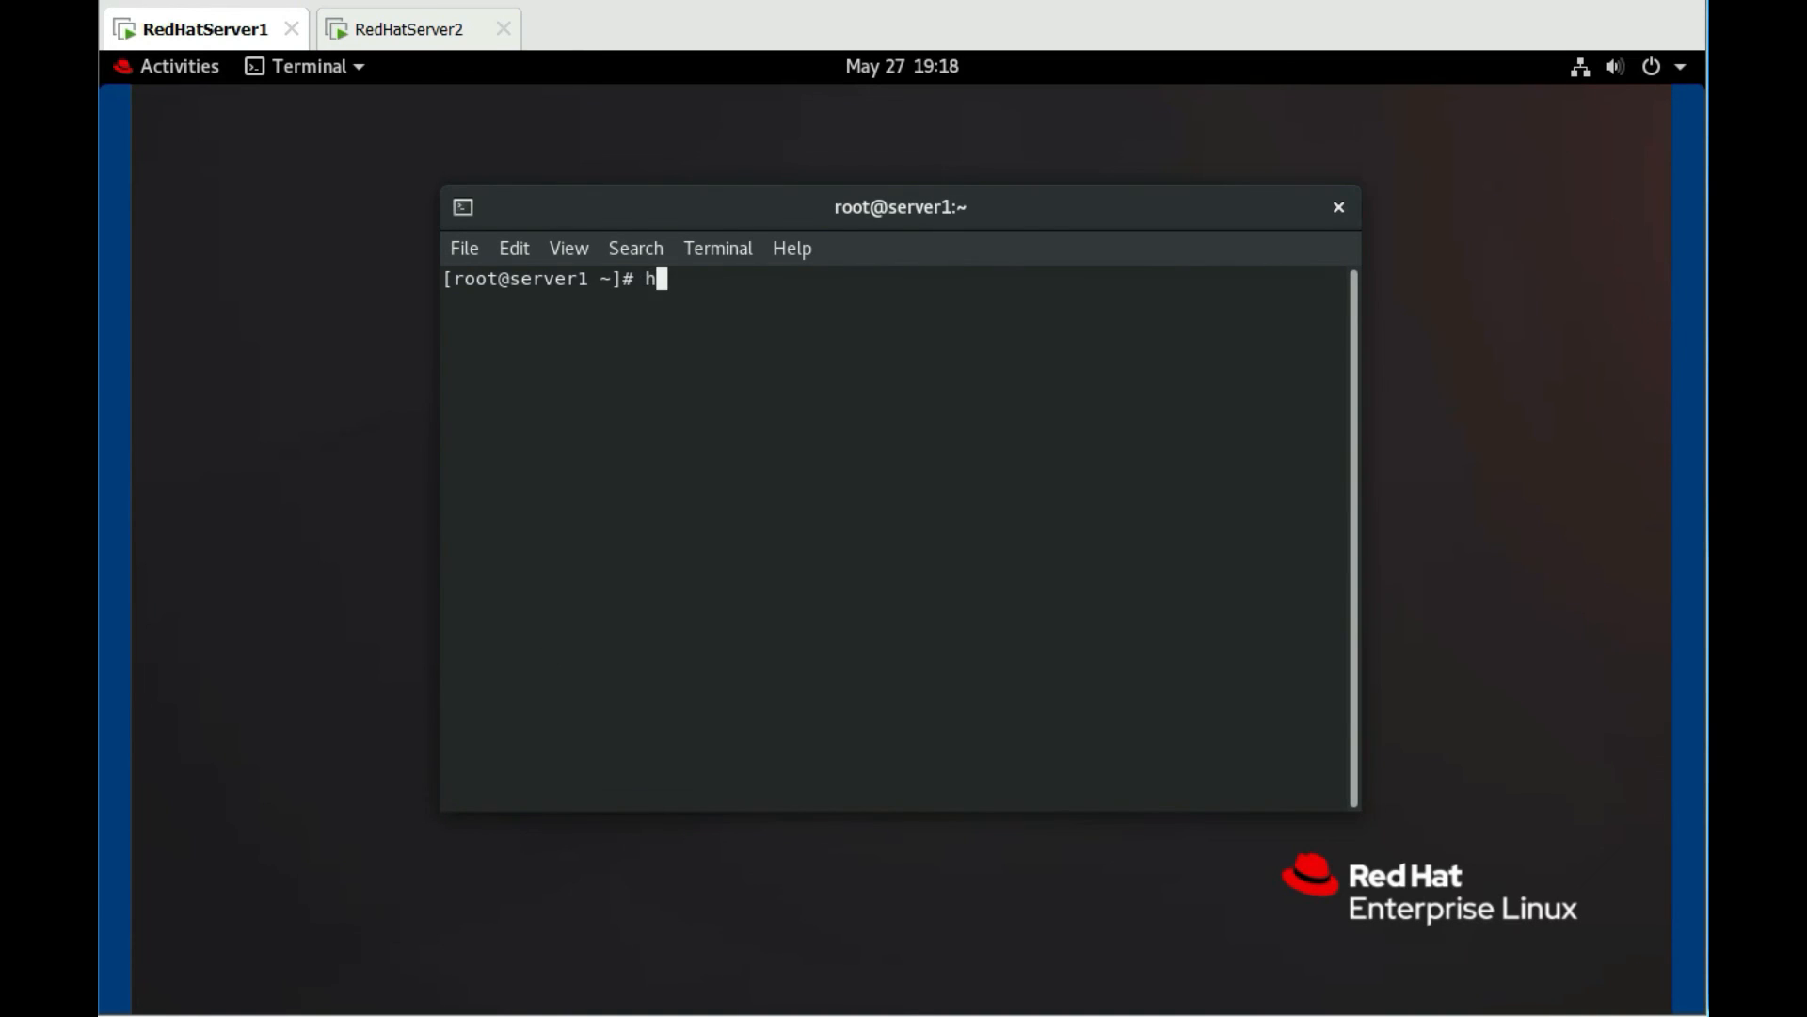
{"action": "type", "text": "ostname"}
{"action": "key", "text": "Return"}
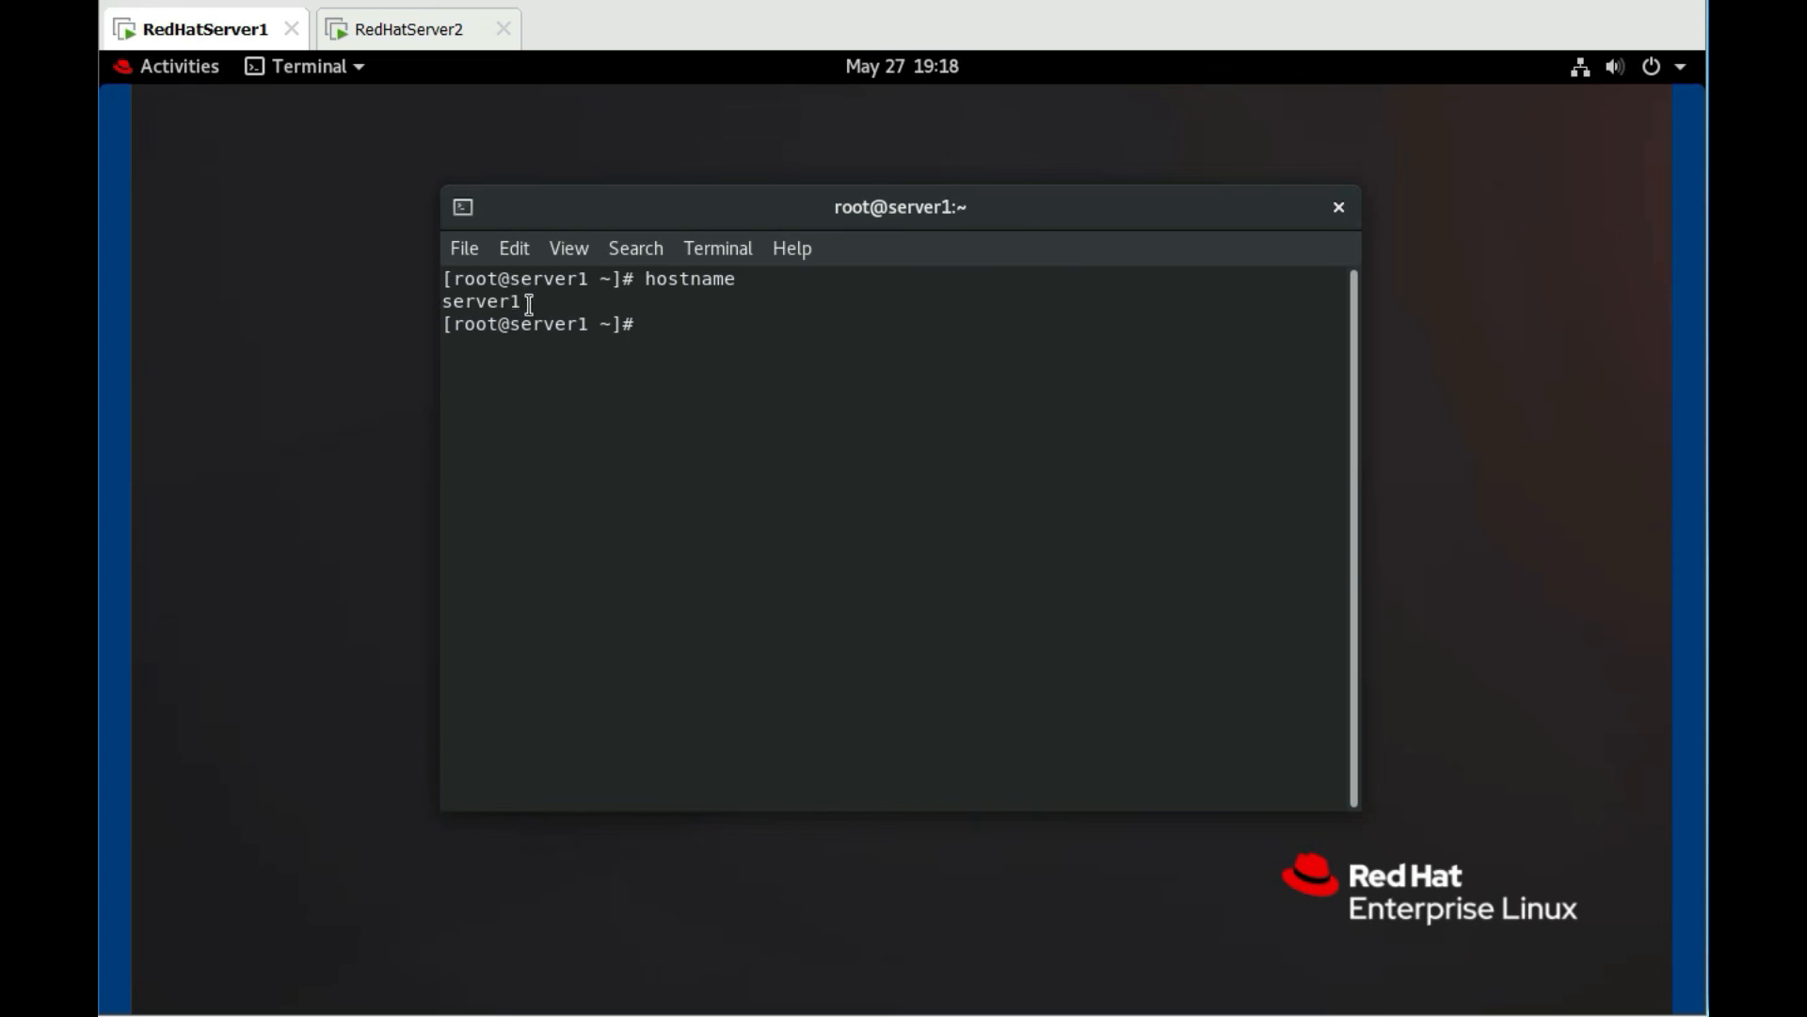
Check server1's addresses with ip addr show, confirming ens160 at 192.168.0.1/24
{"action": "triple_click", "coordinate": [482, 302]}
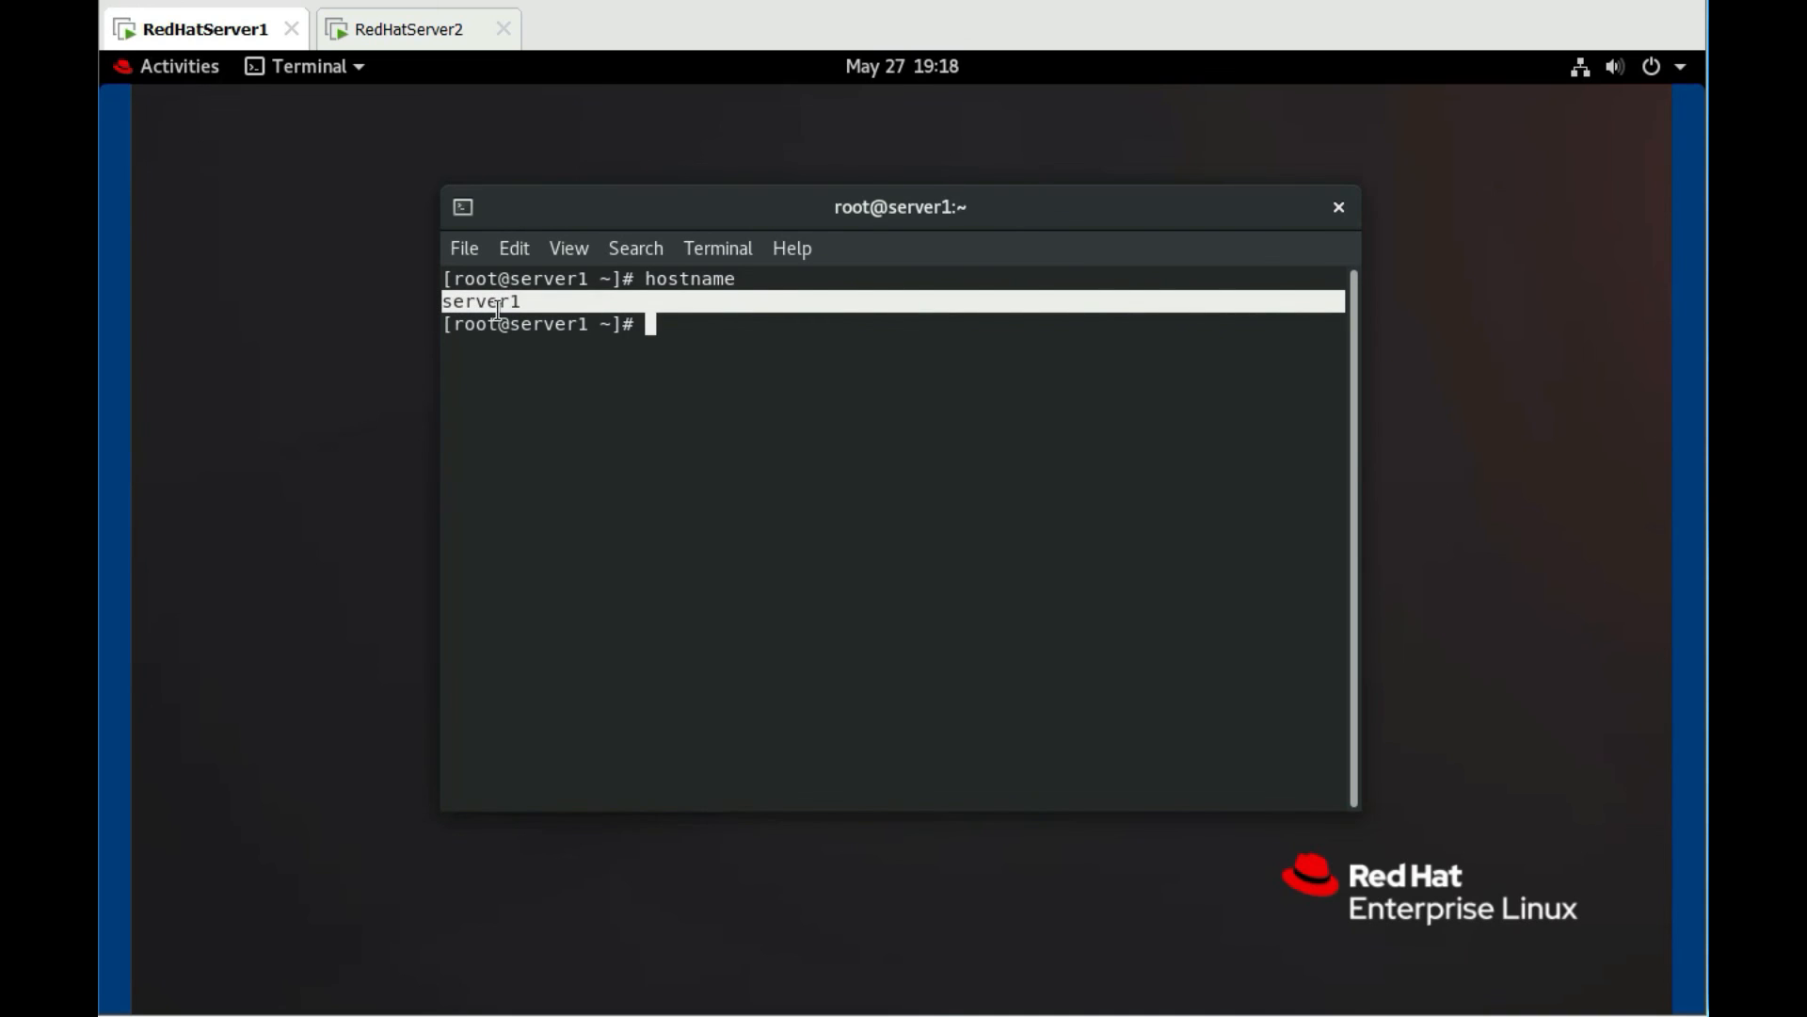
{"action": "left_click", "coordinate": [664, 346]}
{"action": "type", "text": "ip ad"}
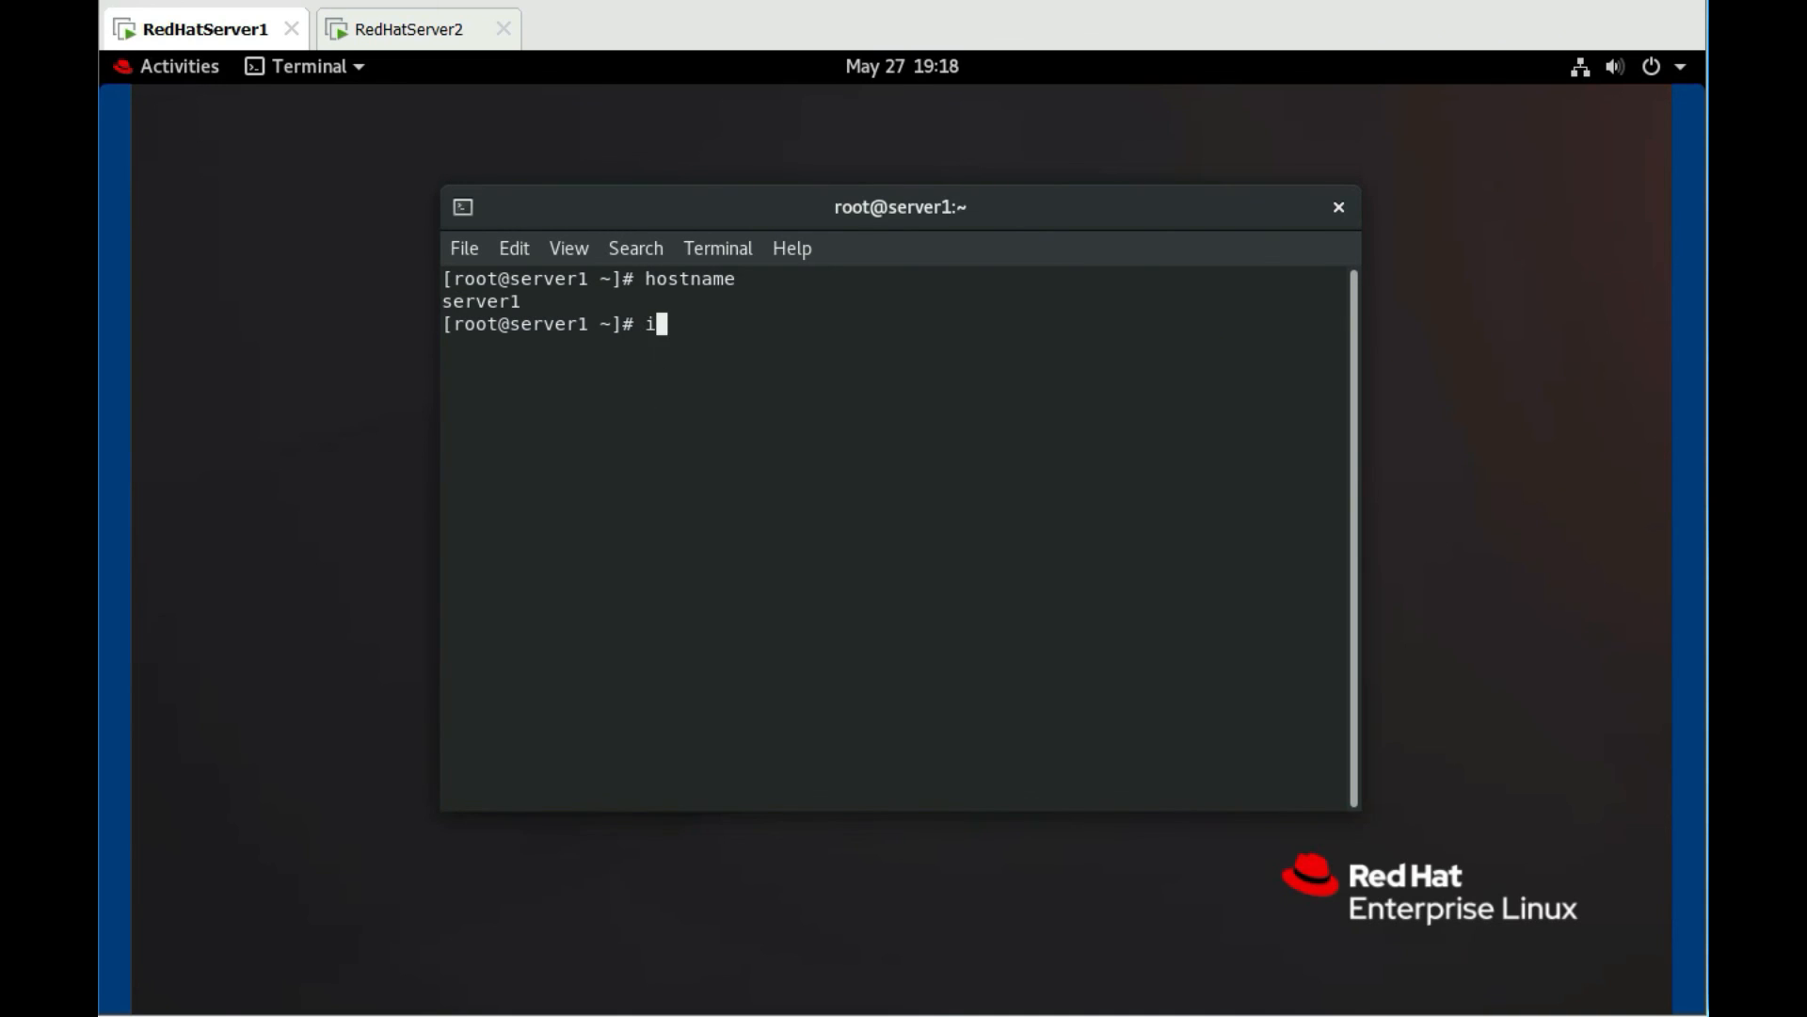
{"action": "type", "text": "drs show"}
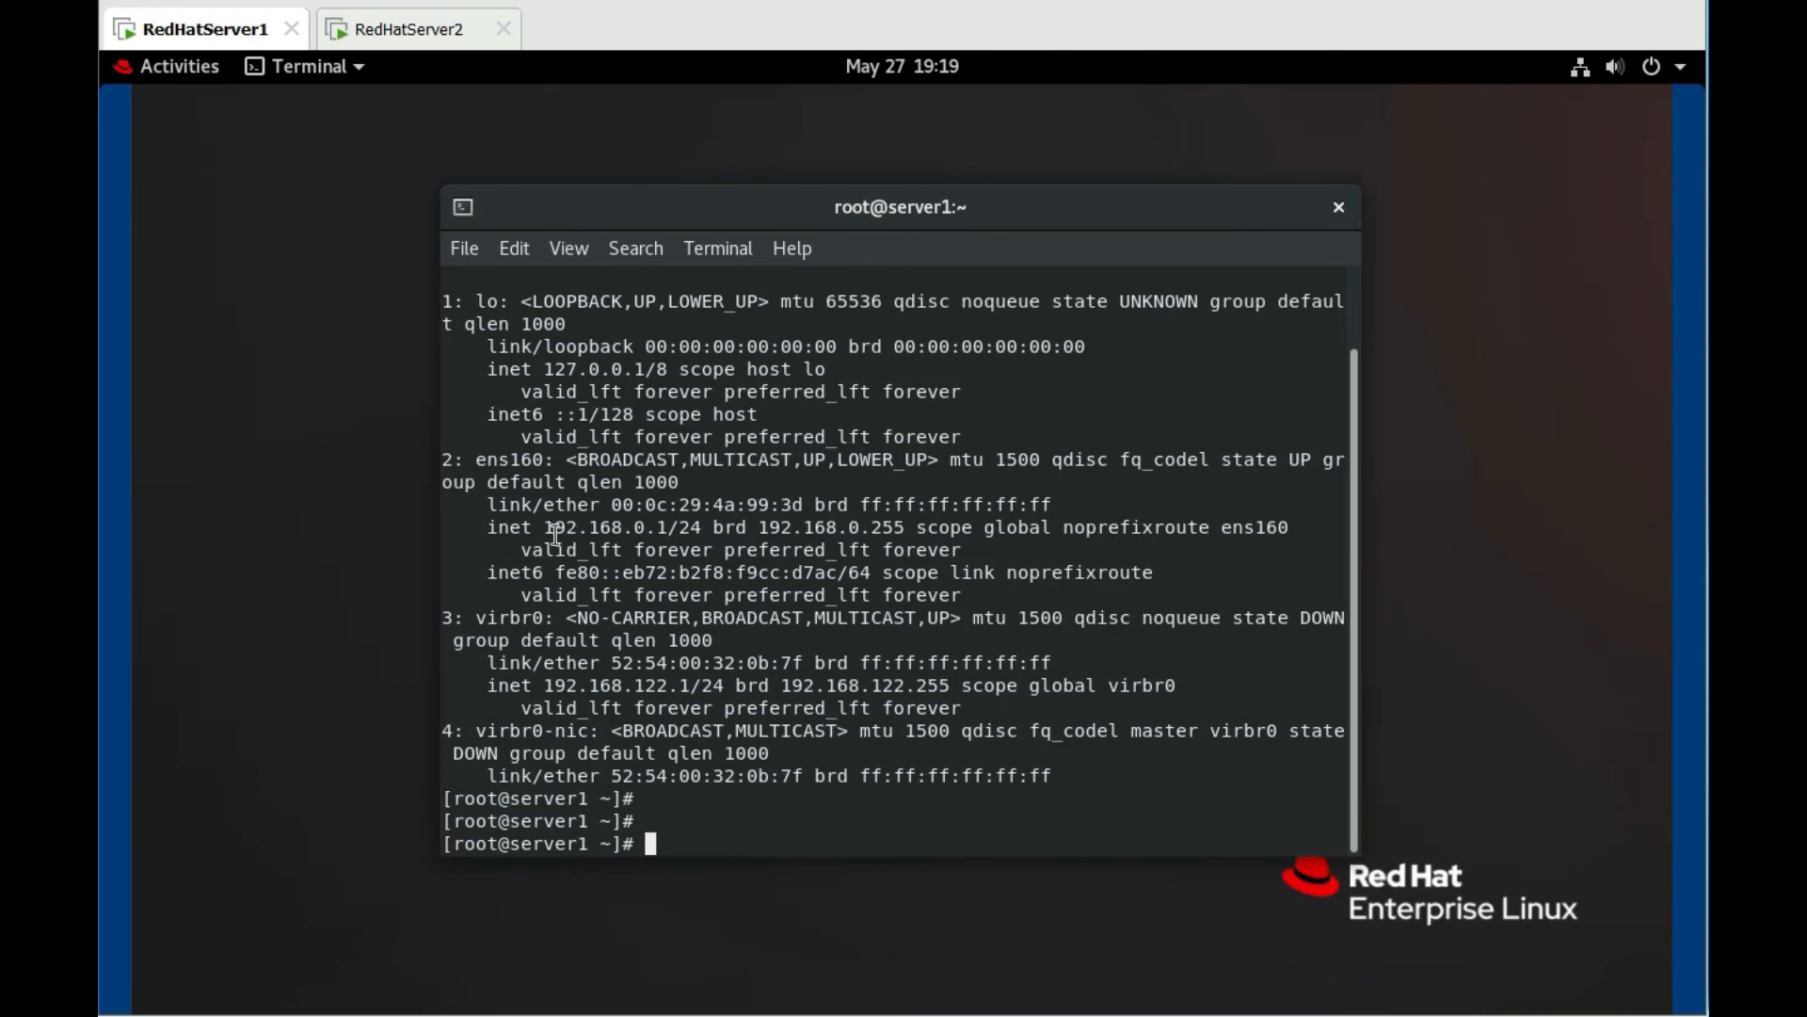
{"action": "left_click_drag", "start_coordinate": [545, 527], "coordinate": [915, 524]}
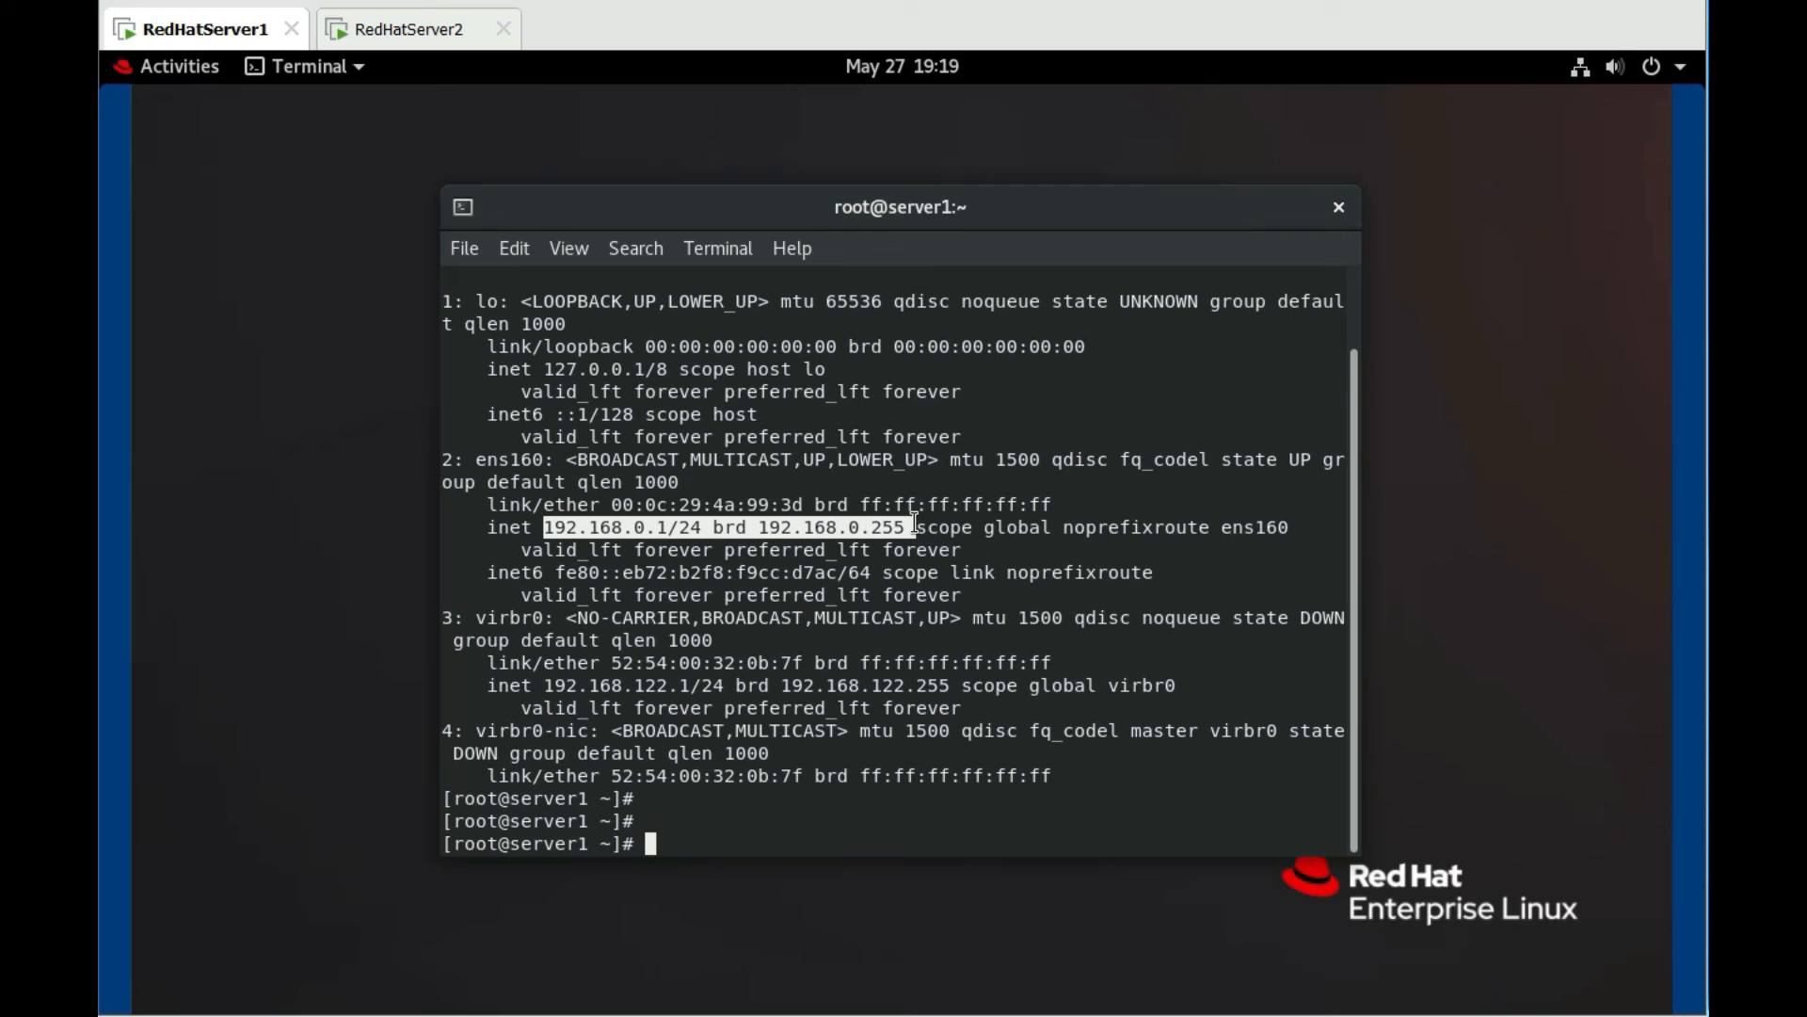
{"action": "scroll", "coordinate": [844, 618], "scroll_direction": "up", "scroll_amount": 1}
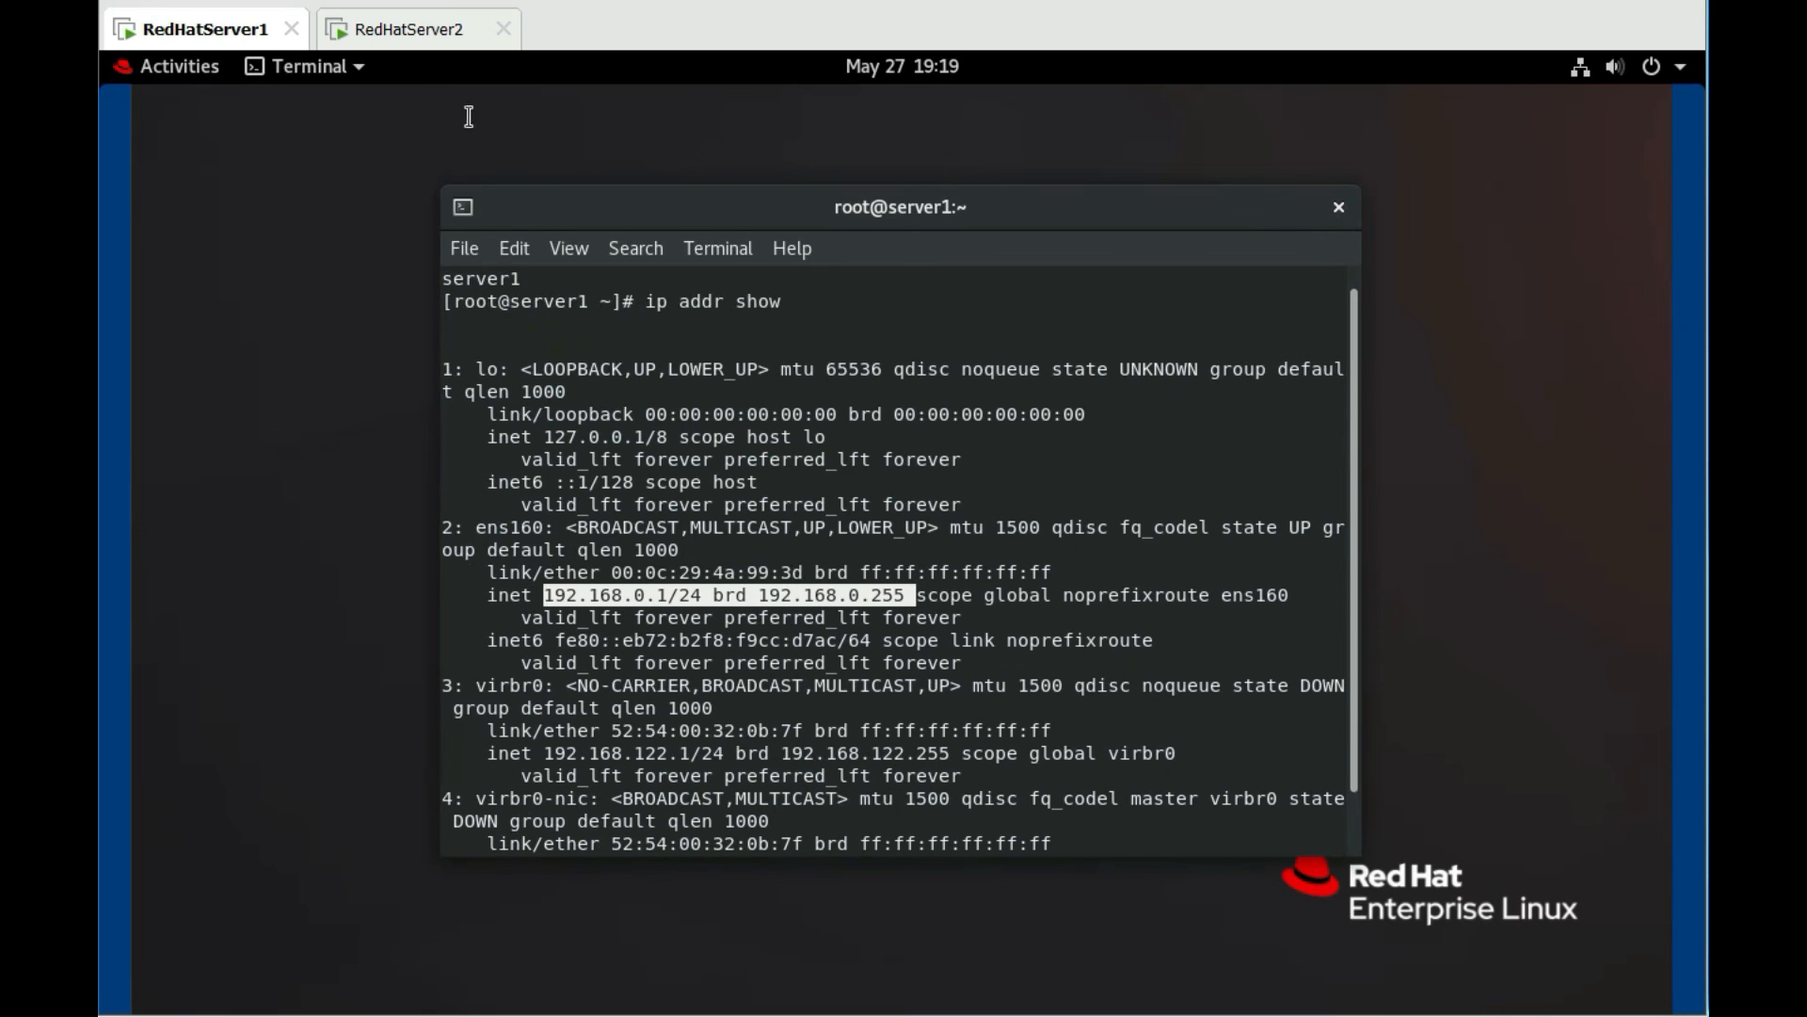
{"action": "left_click", "coordinate": [435, 36]}
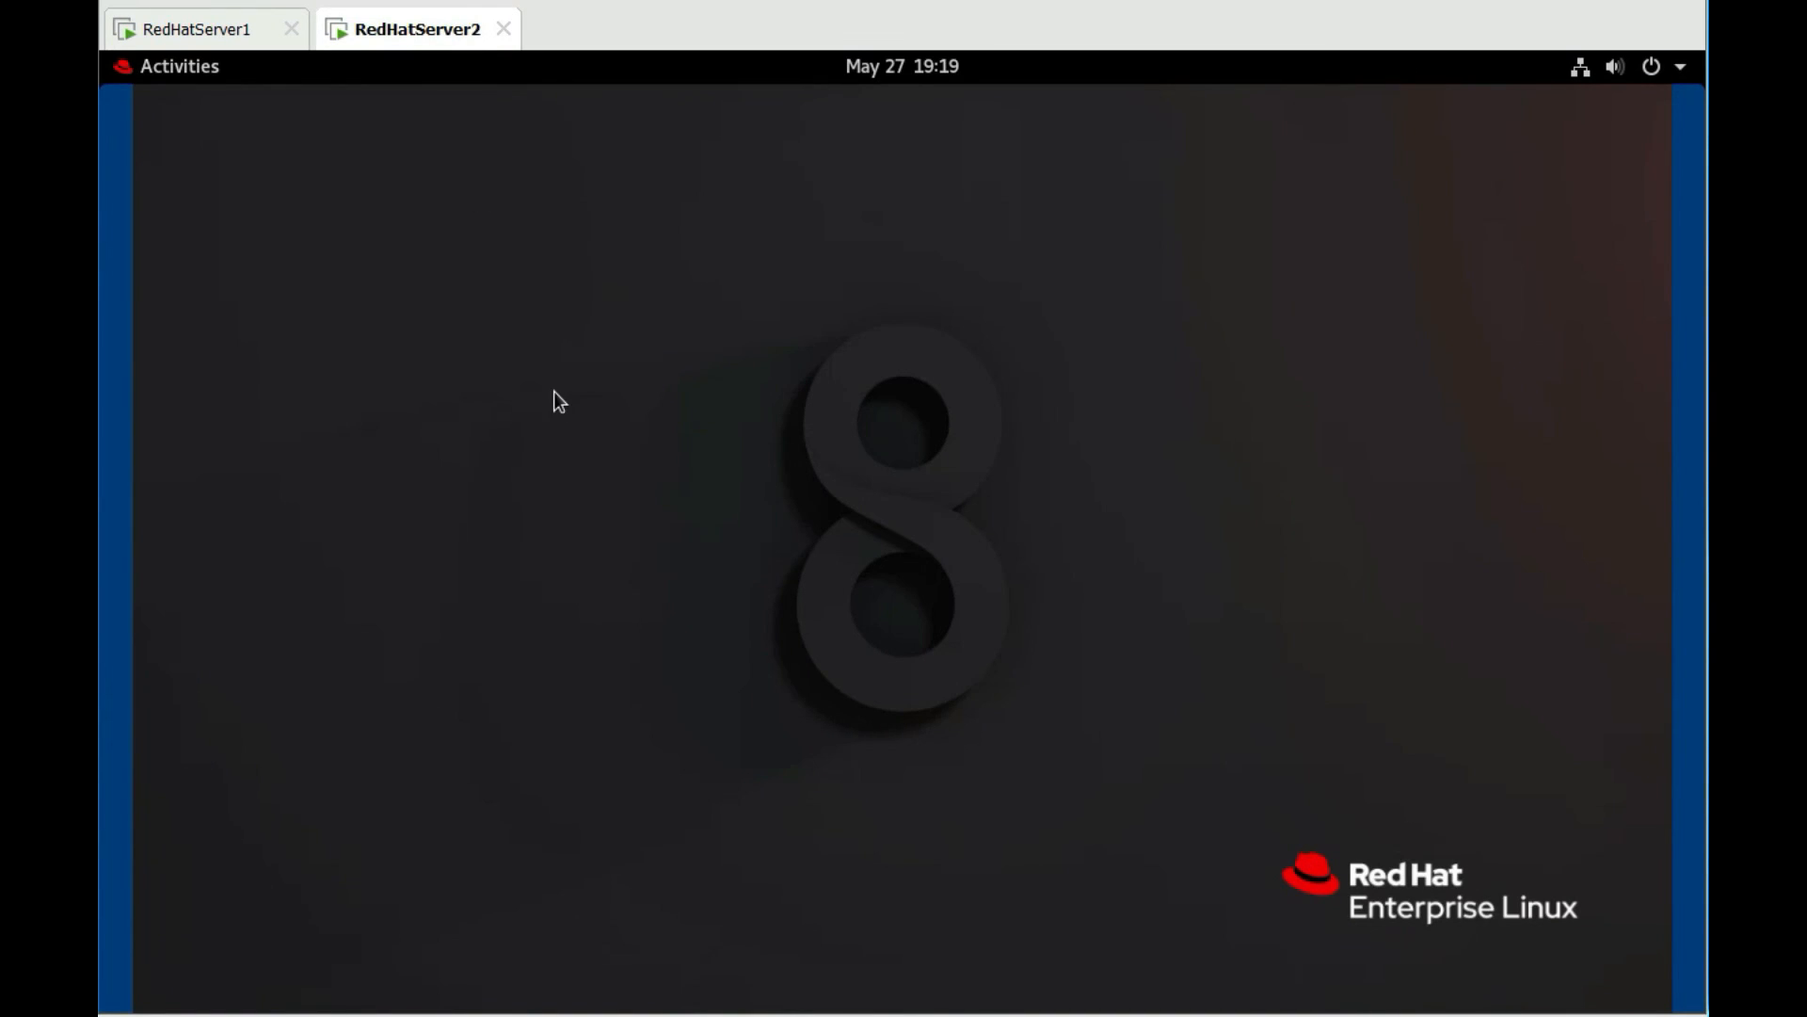
In a server2 terminal run hostname and ip addr show, confirming server2 at 192.168.0.2/24
{"action": "left_click", "coordinate": [128, 69]}
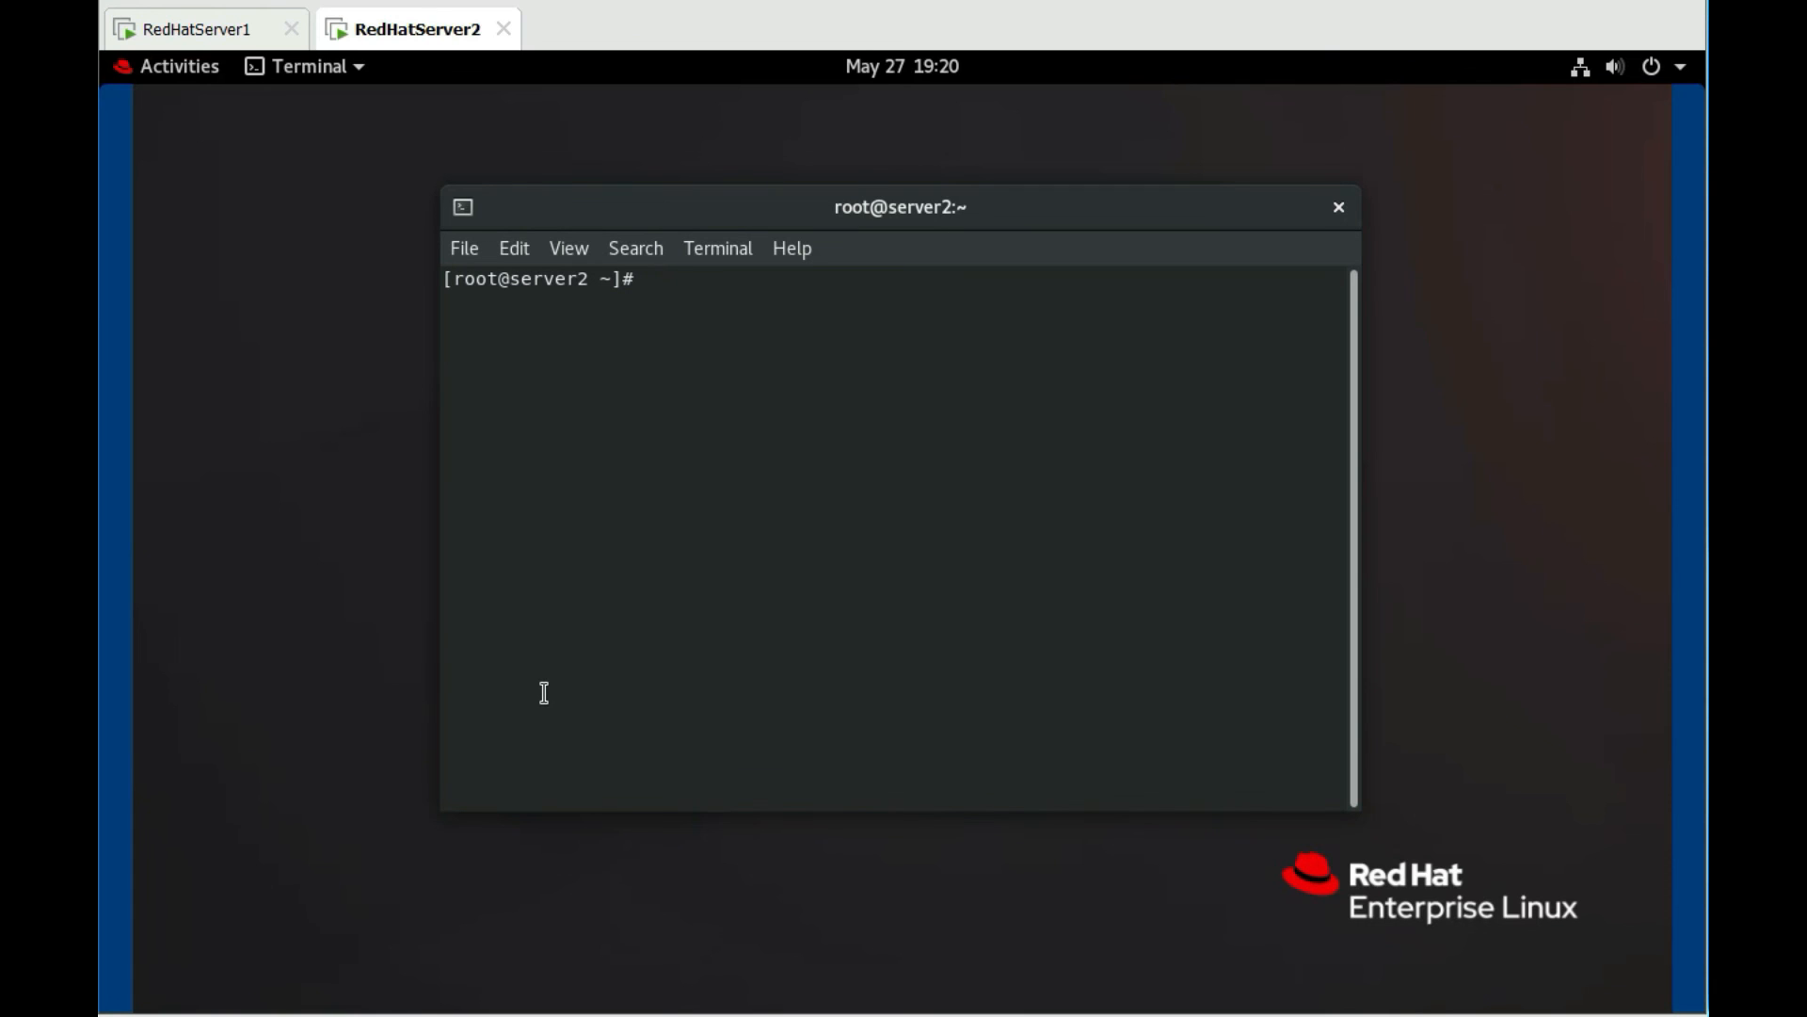
{"action": "type", "text": "hostname"}
{"action": "key", "text": "Return"}
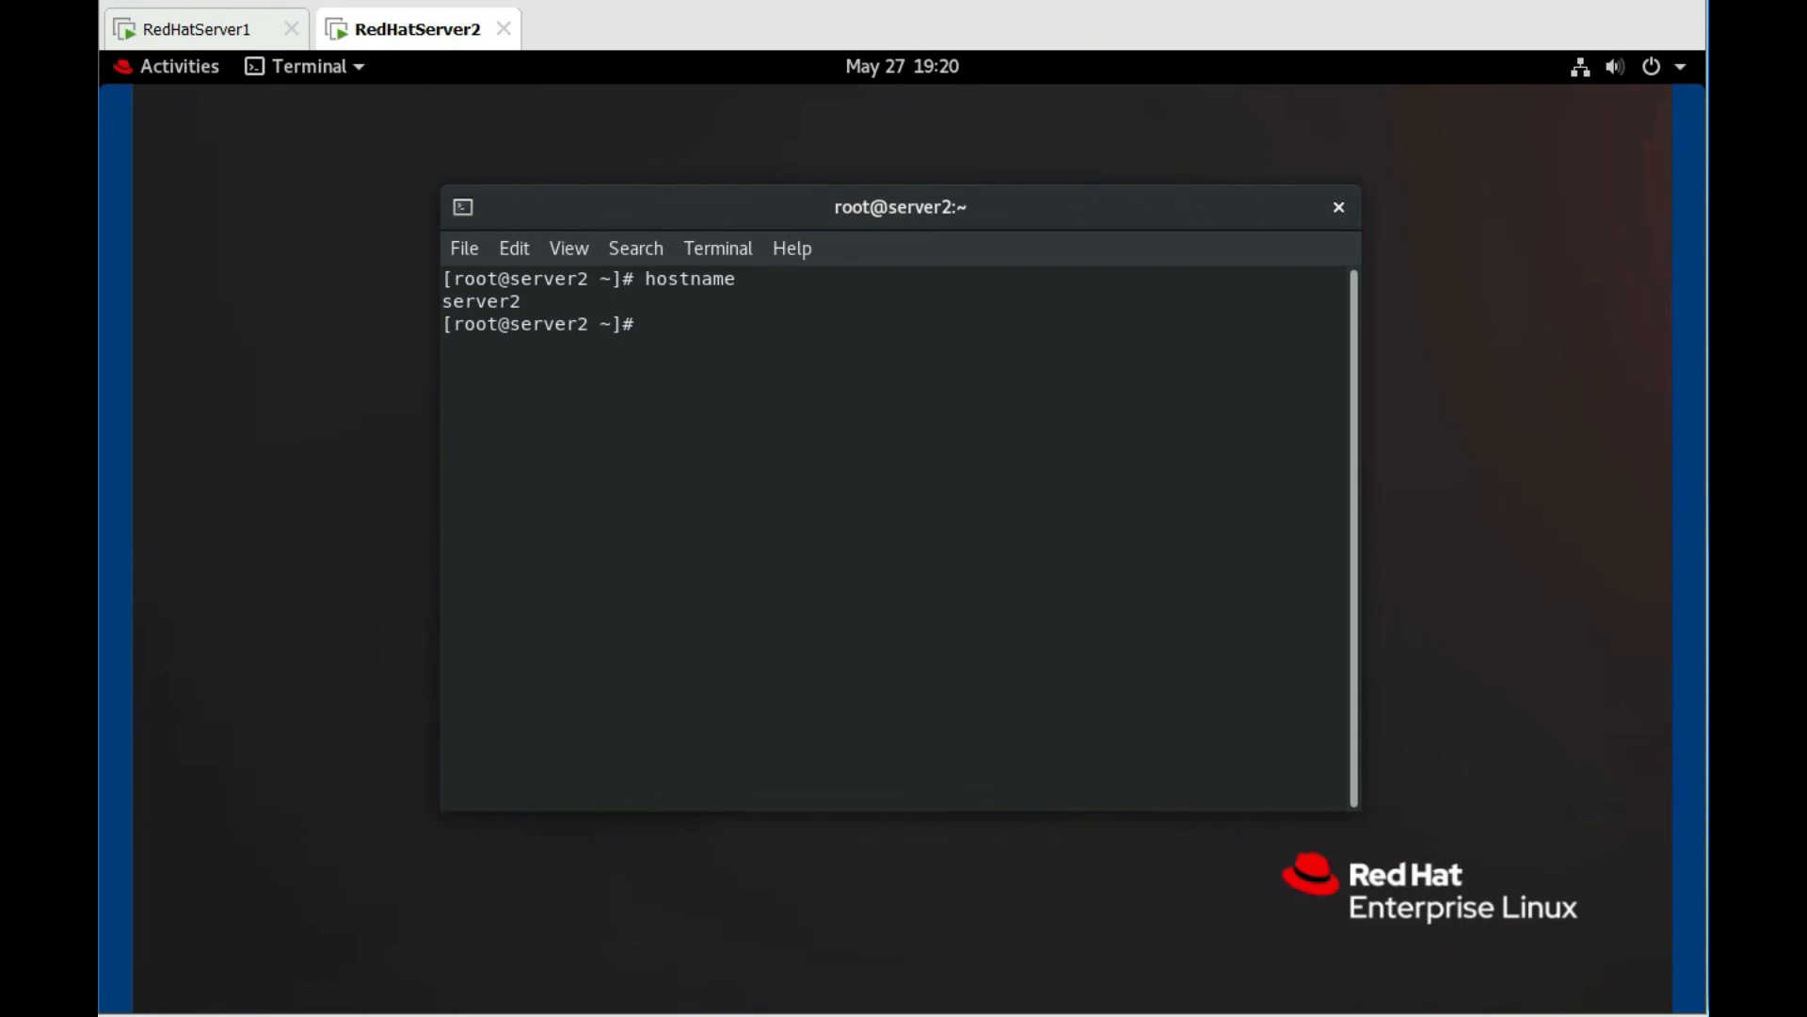
{"action": "type", "text": "ip addr"}
{"action": "key", "text": "BackSpace"}
{"action": "type", "text": "show"}
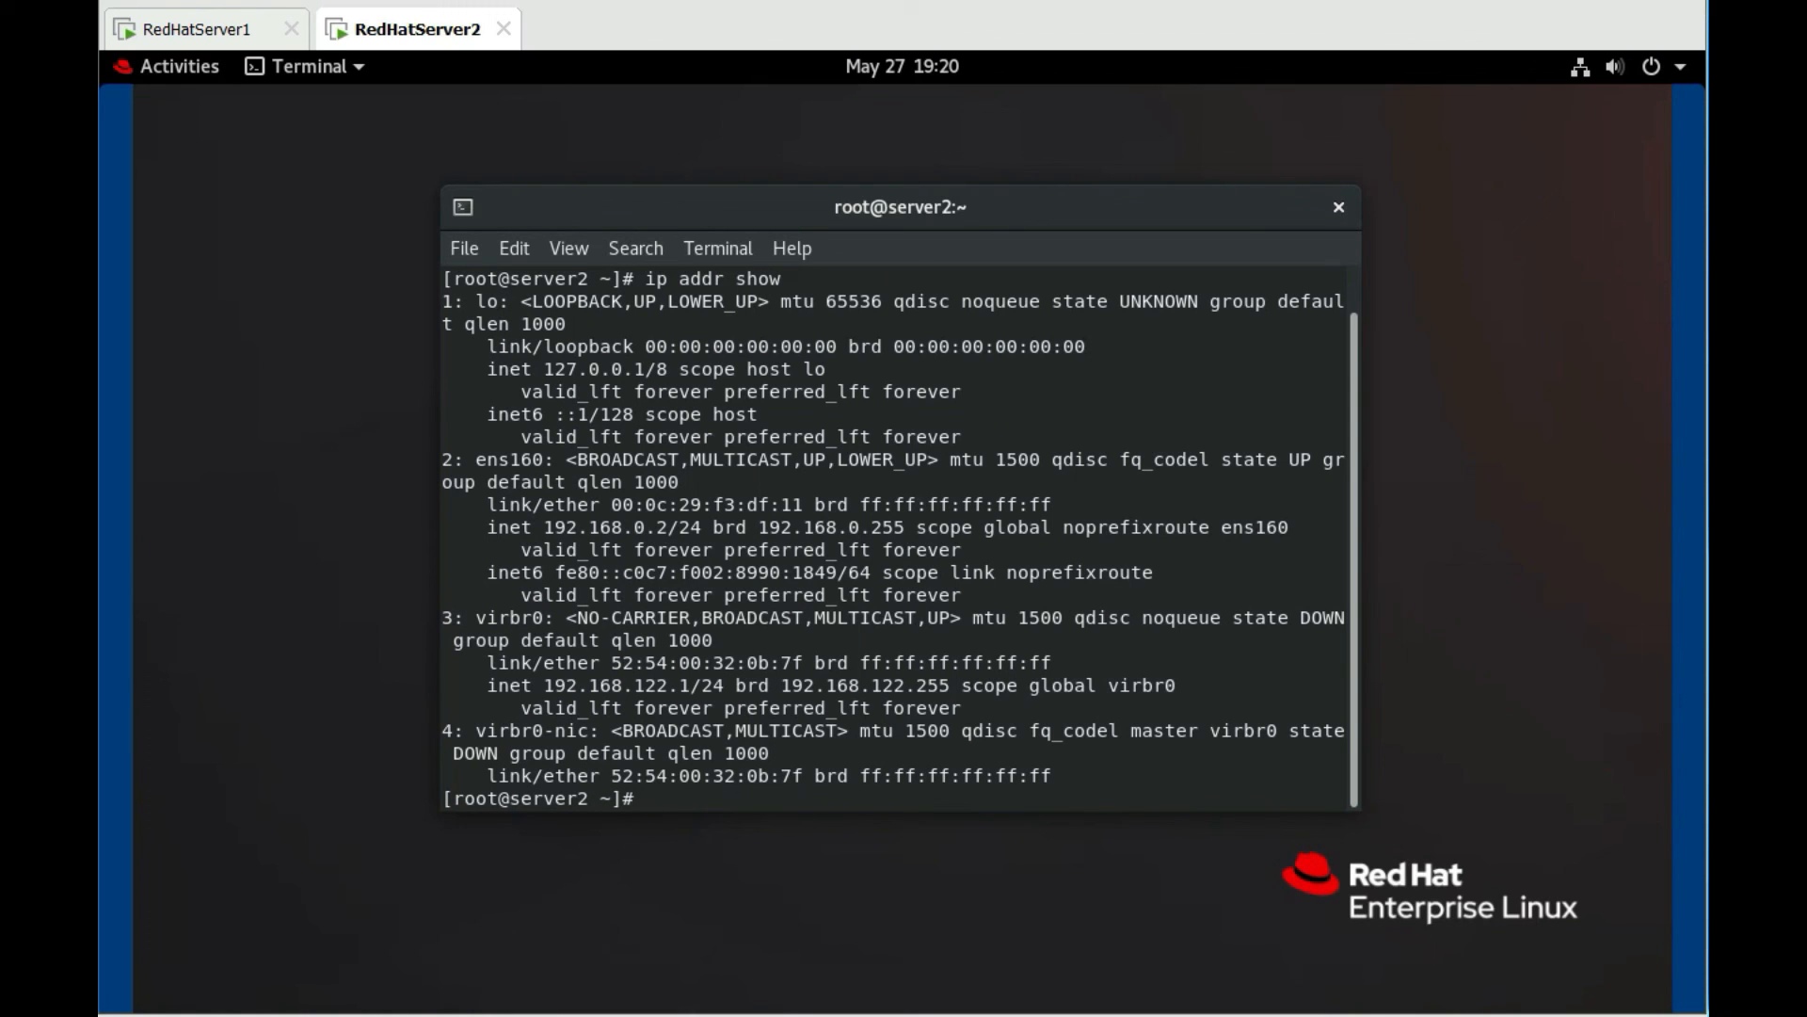
{"action": "left_click_drag", "start_coordinate": [546, 530], "coordinate": [914, 519]}
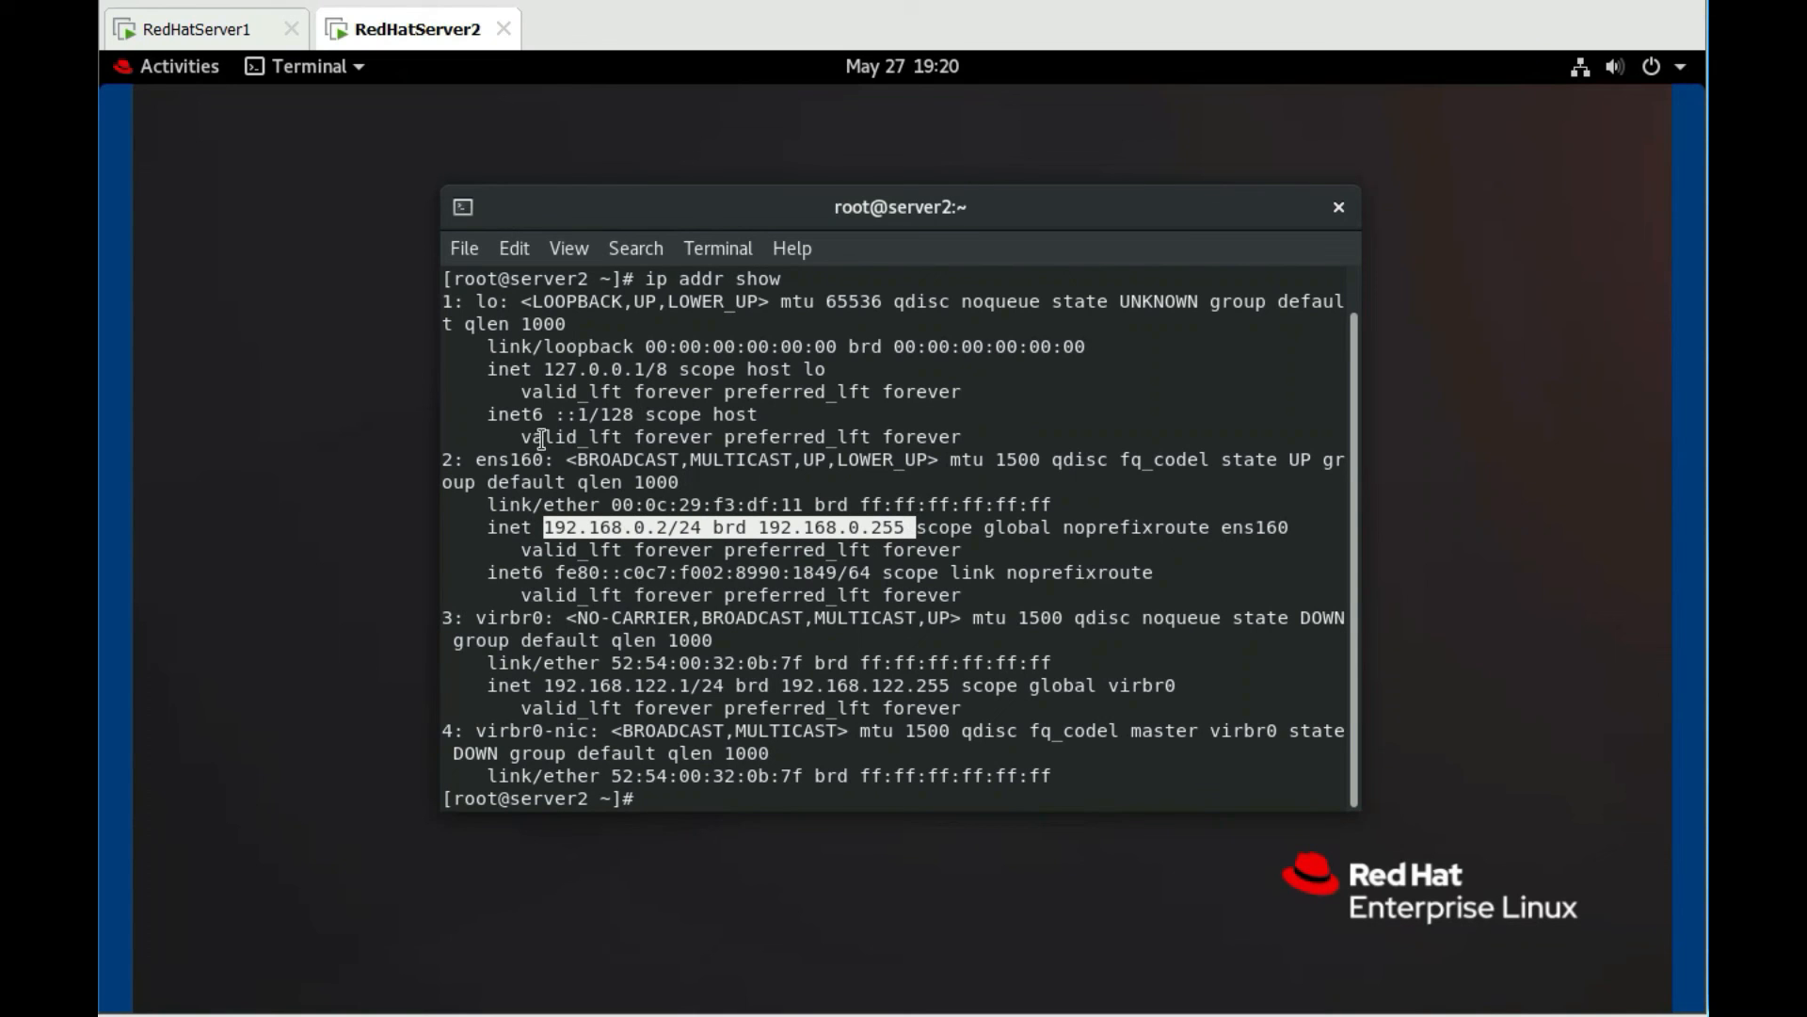
{"action": "left_click", "coordinate": [238, 28]}
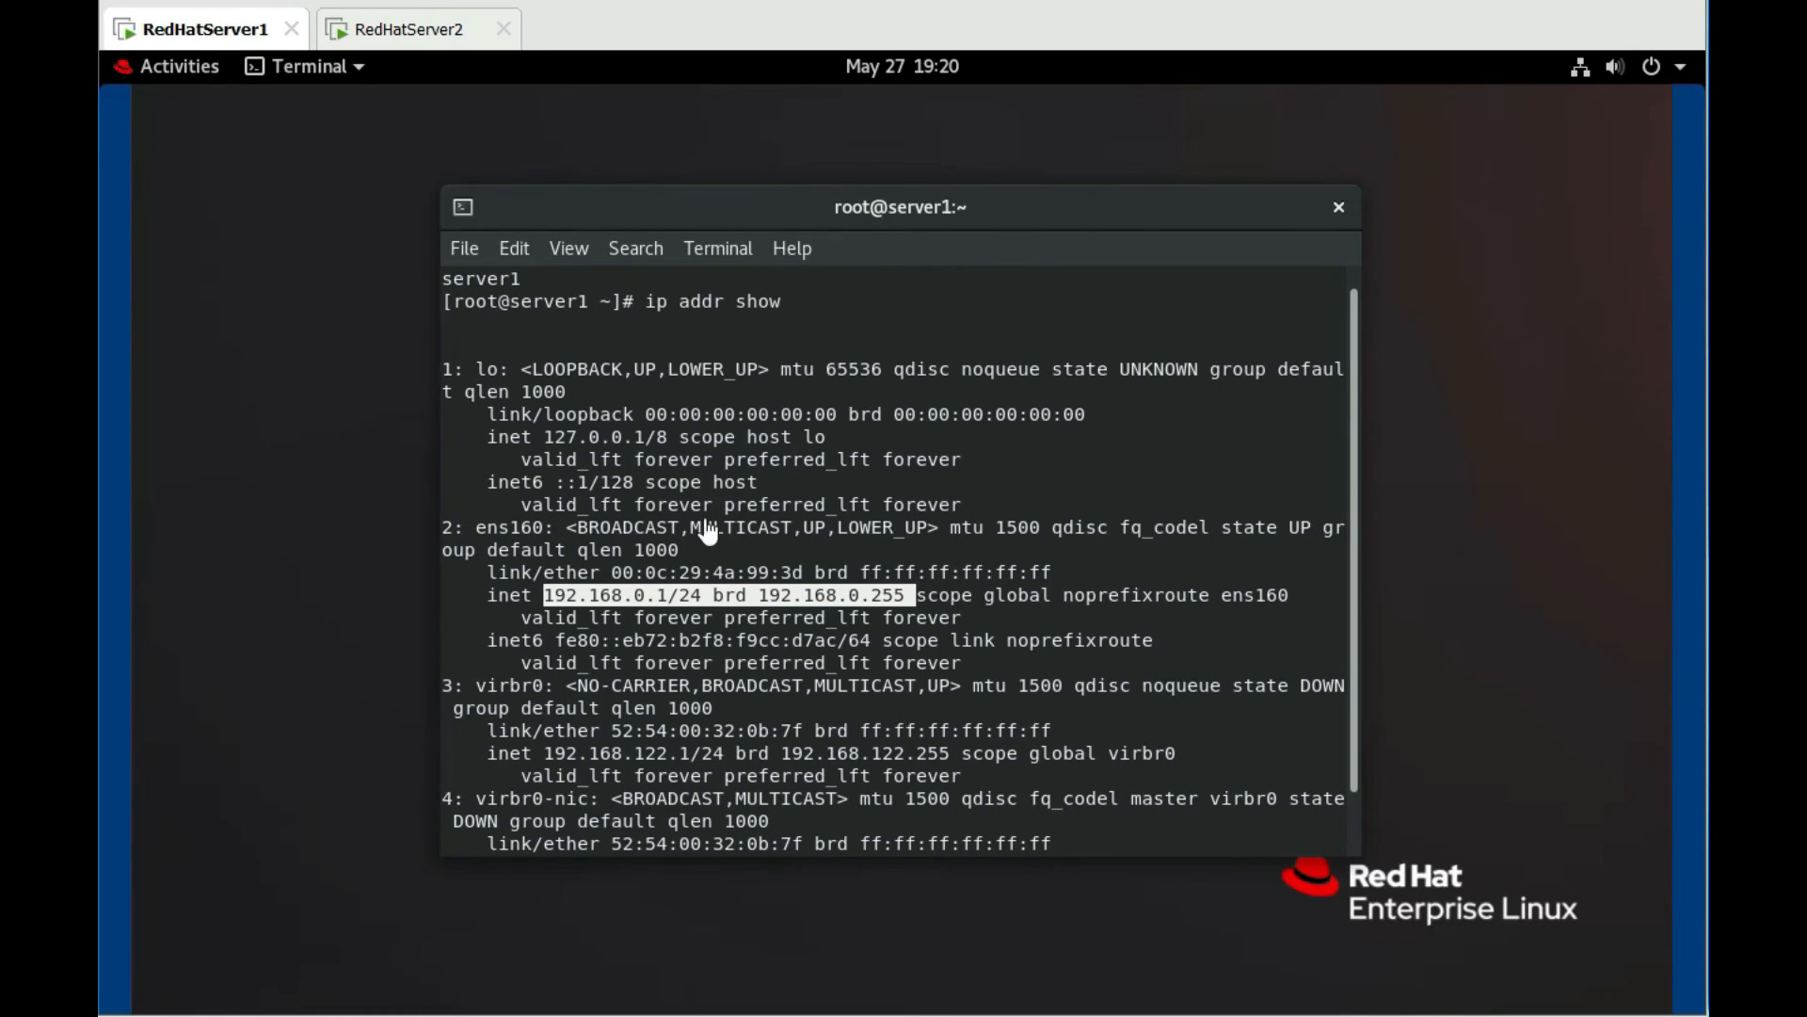
Start pinging 192.168.0.2 from server1's terminal
{"action": "left_click", "coordinate": [1343, 485]}
{"action": "key", "text": "Return"}
{"action": "key", "text": "Return"}
{"action": "key", "text": "Return"}
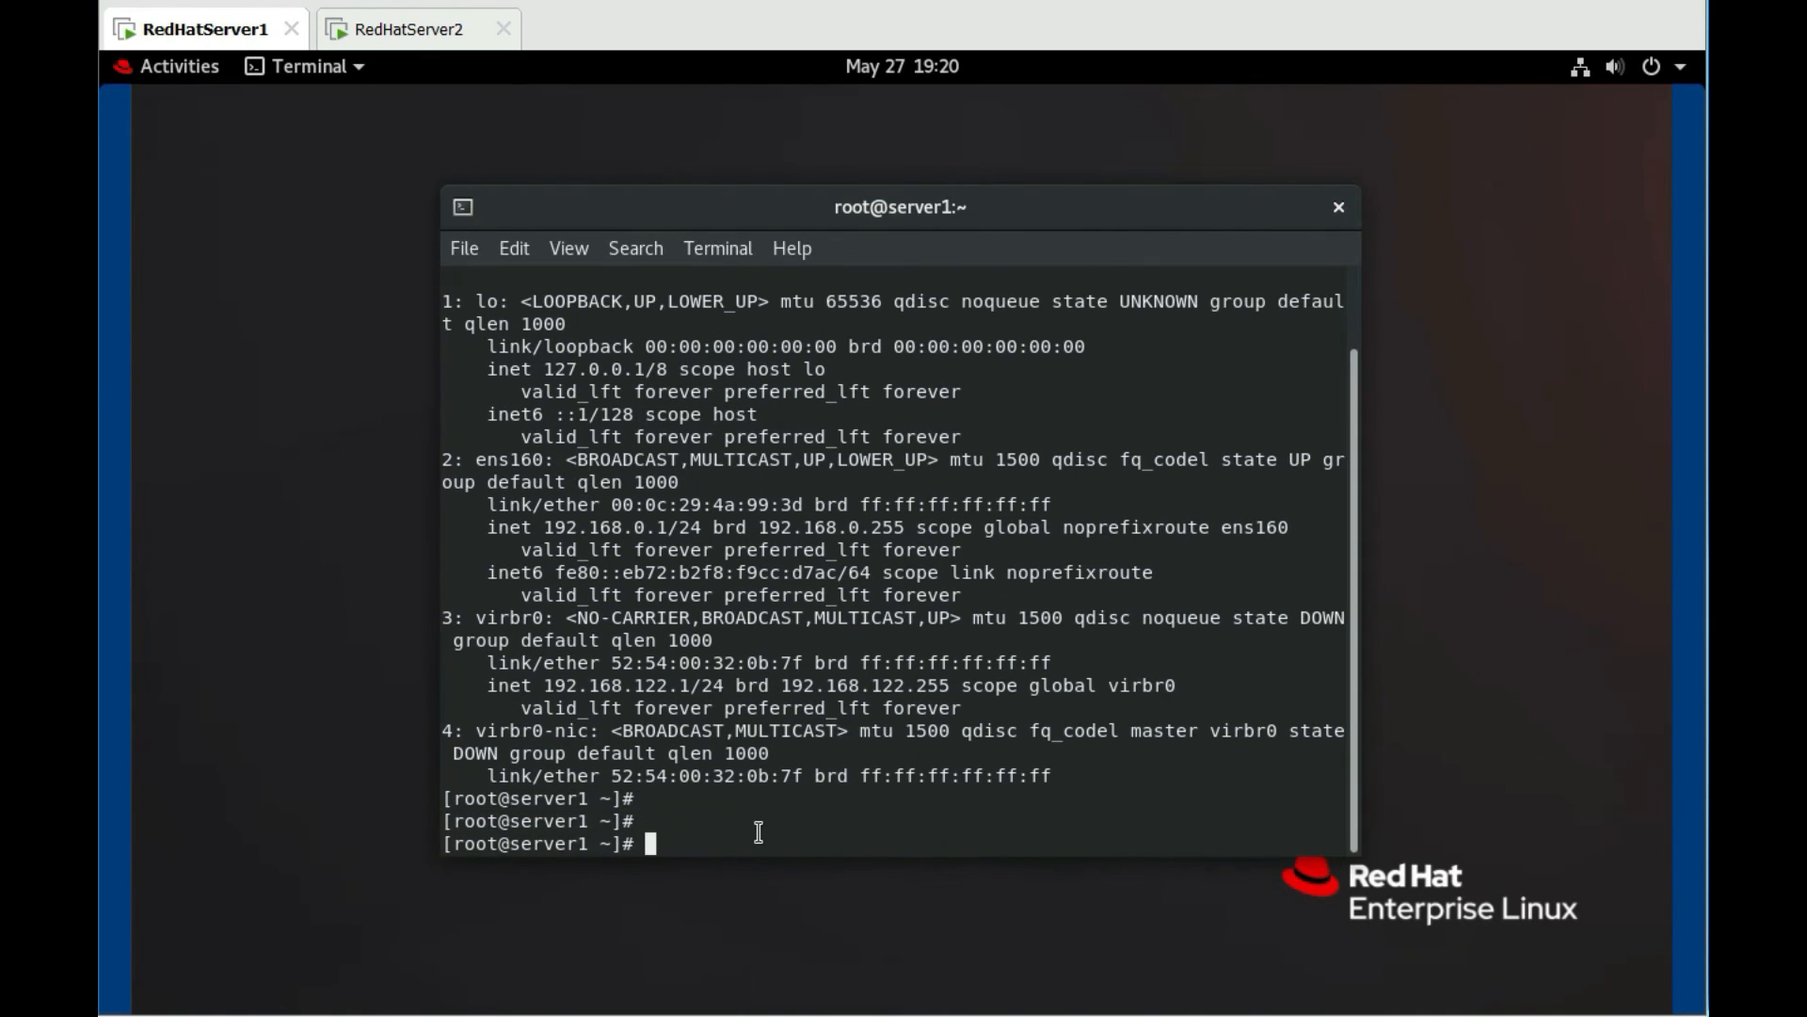
{"action": "type", "text": "ping 192.168.0.2"}
{"action": "key", "text": "Return"}
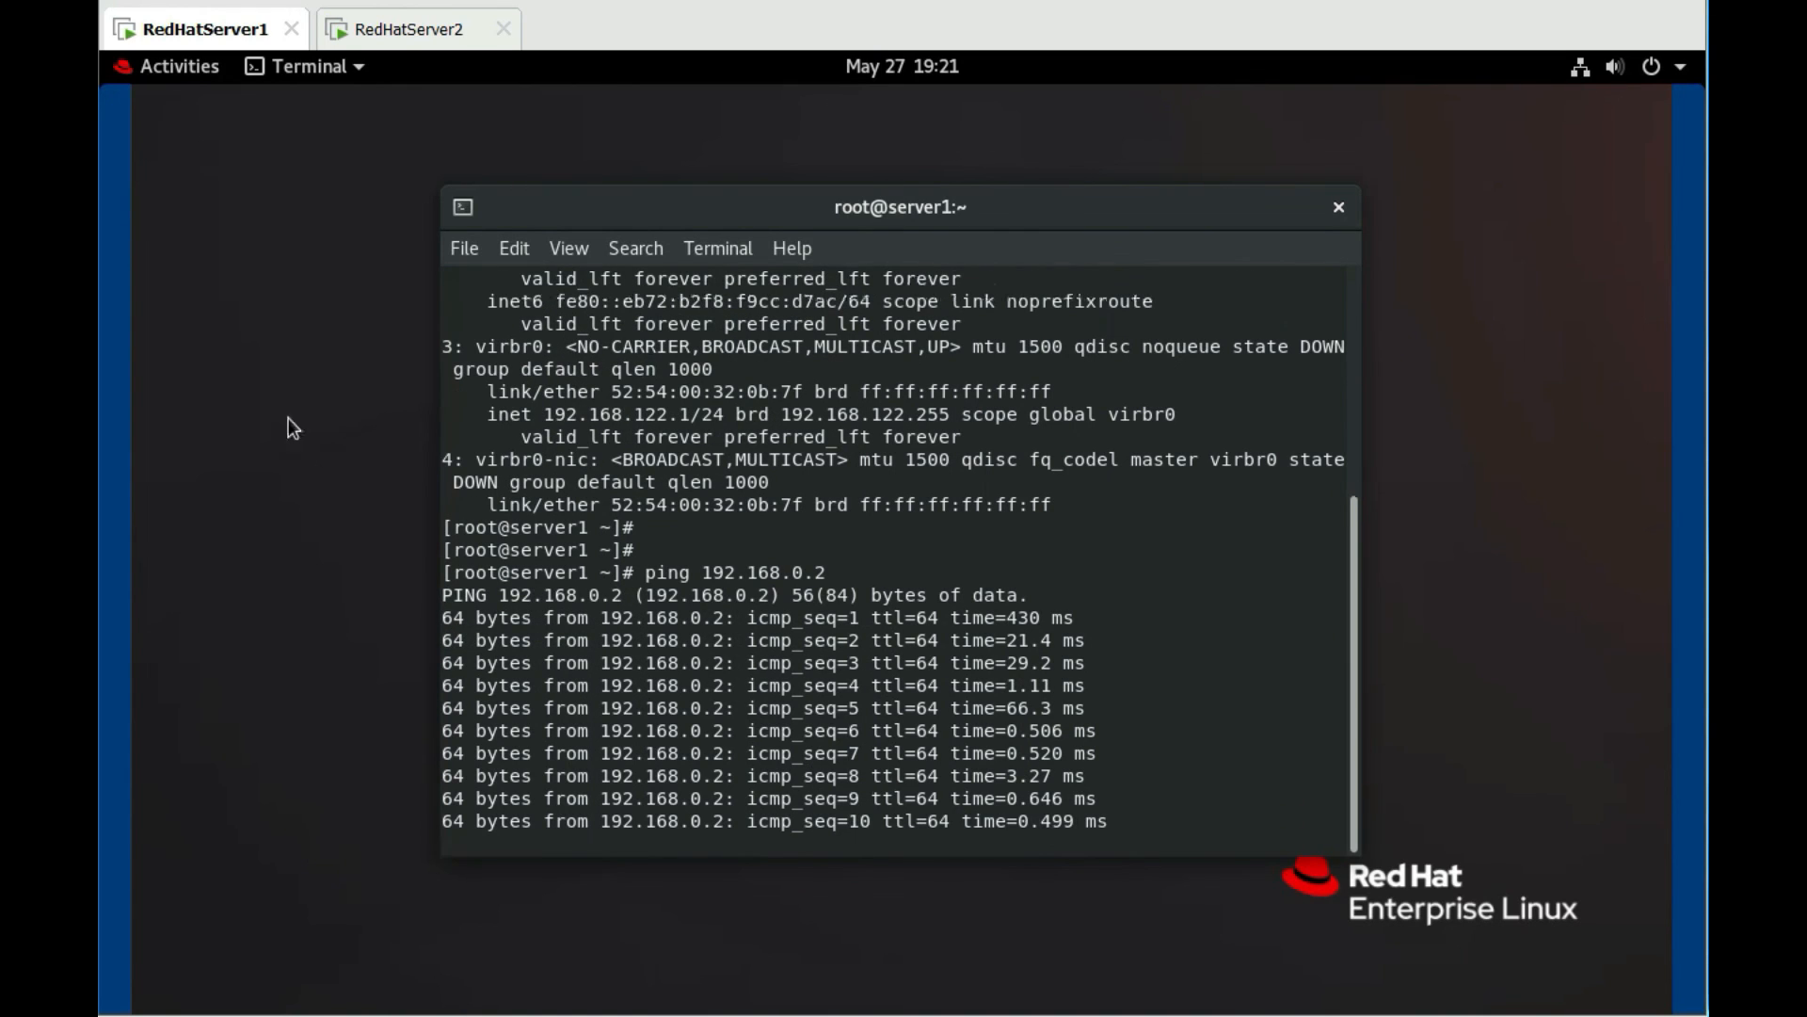
Start pinging 192.168.0.1 from server2's terminal
{"action": "left_click", "coordinate": [404, 39]}
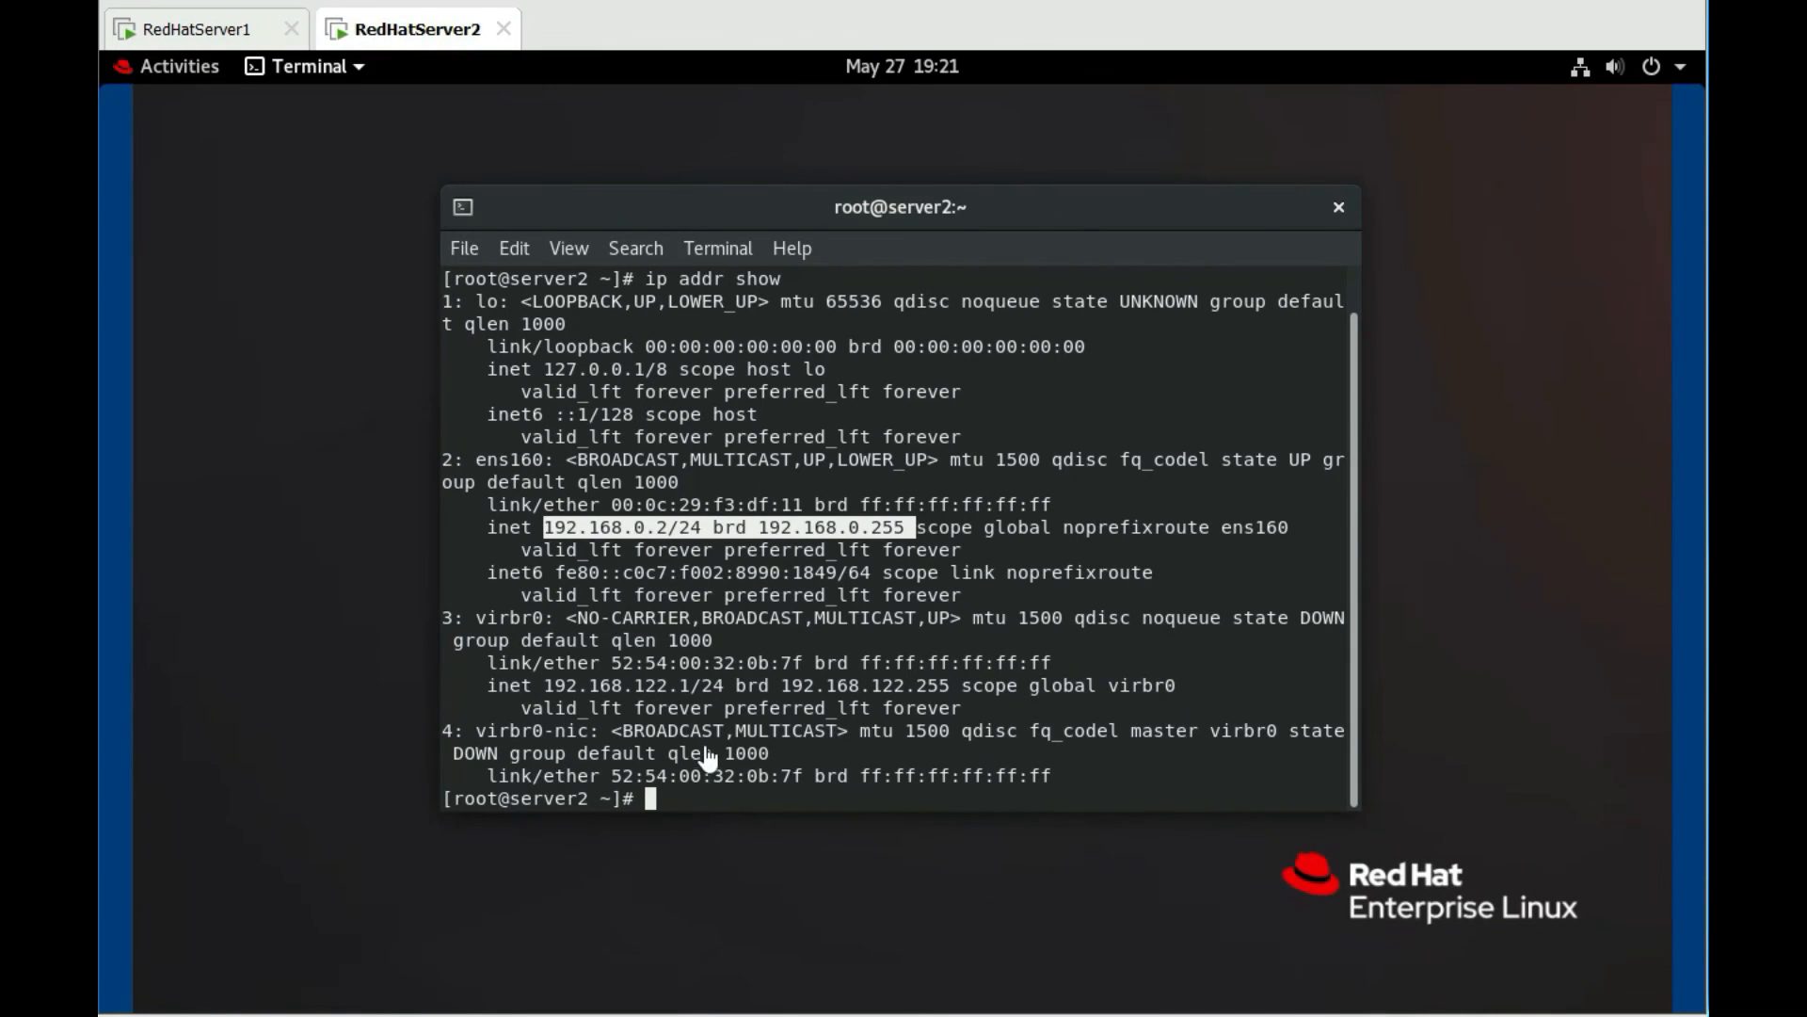
{"action": "left_click", "coordinate": [730, 801]}
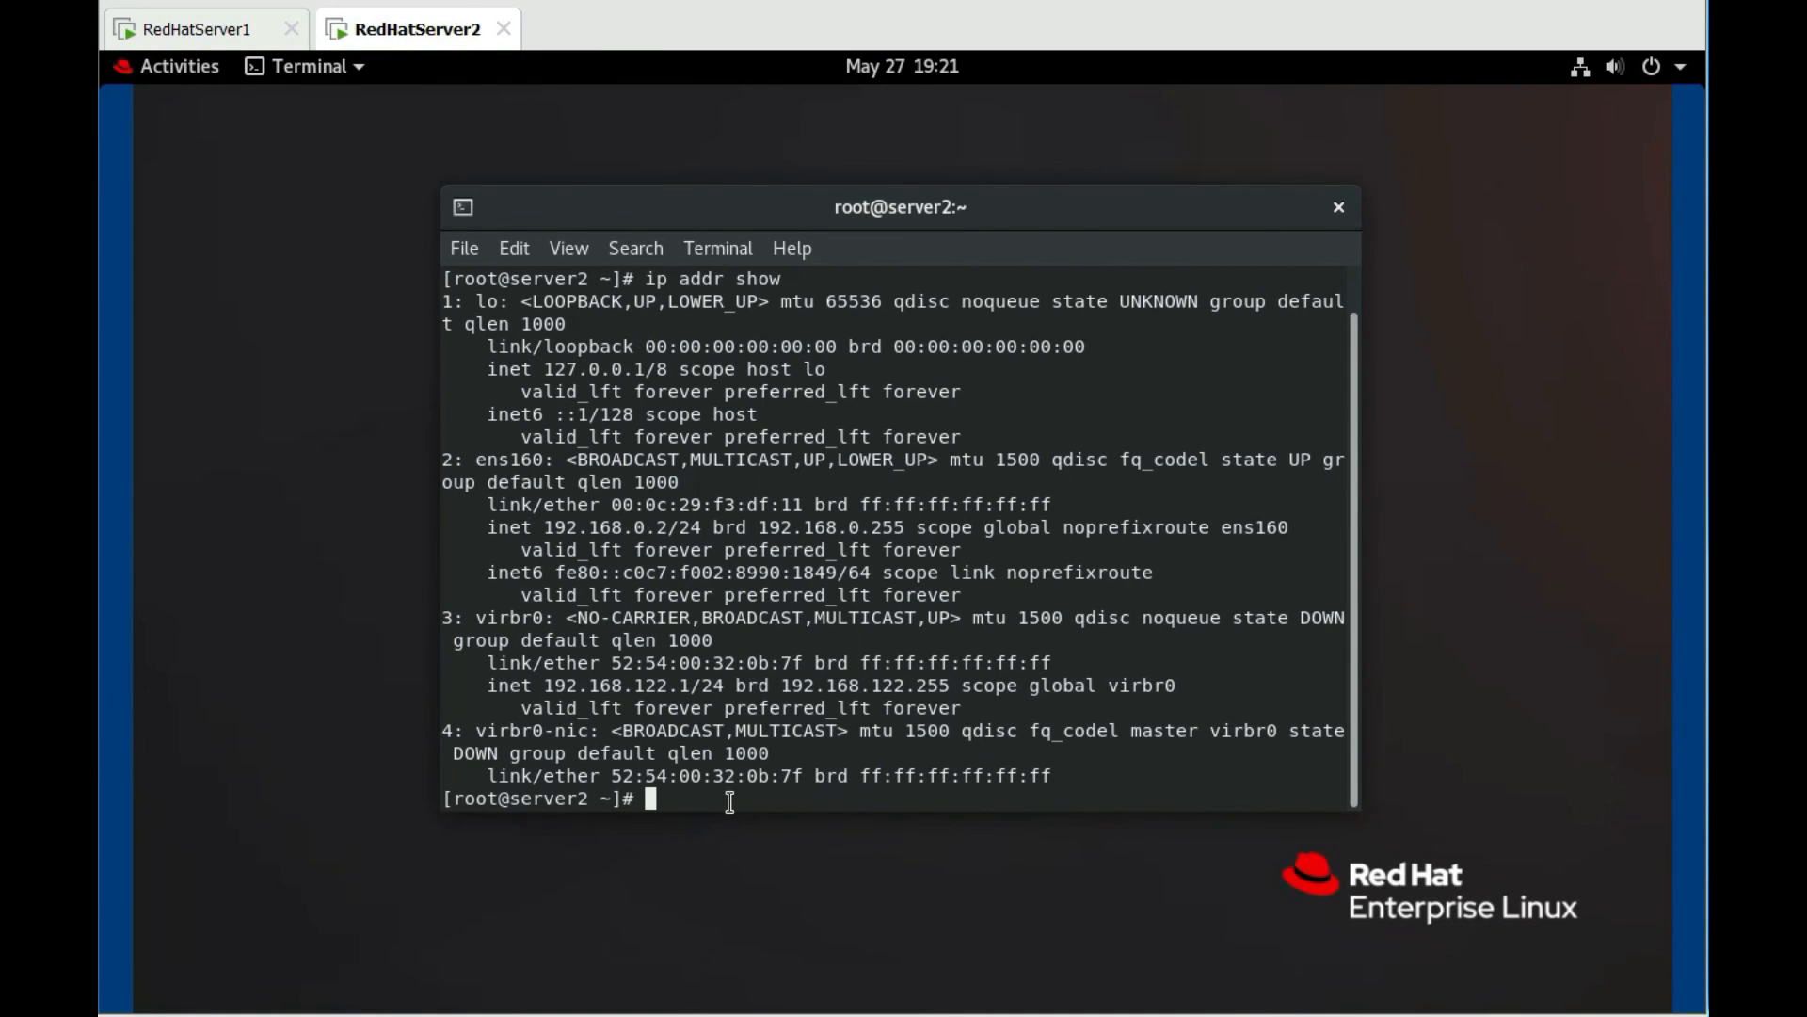
{"action": "type", "text": "ping 192.168"}
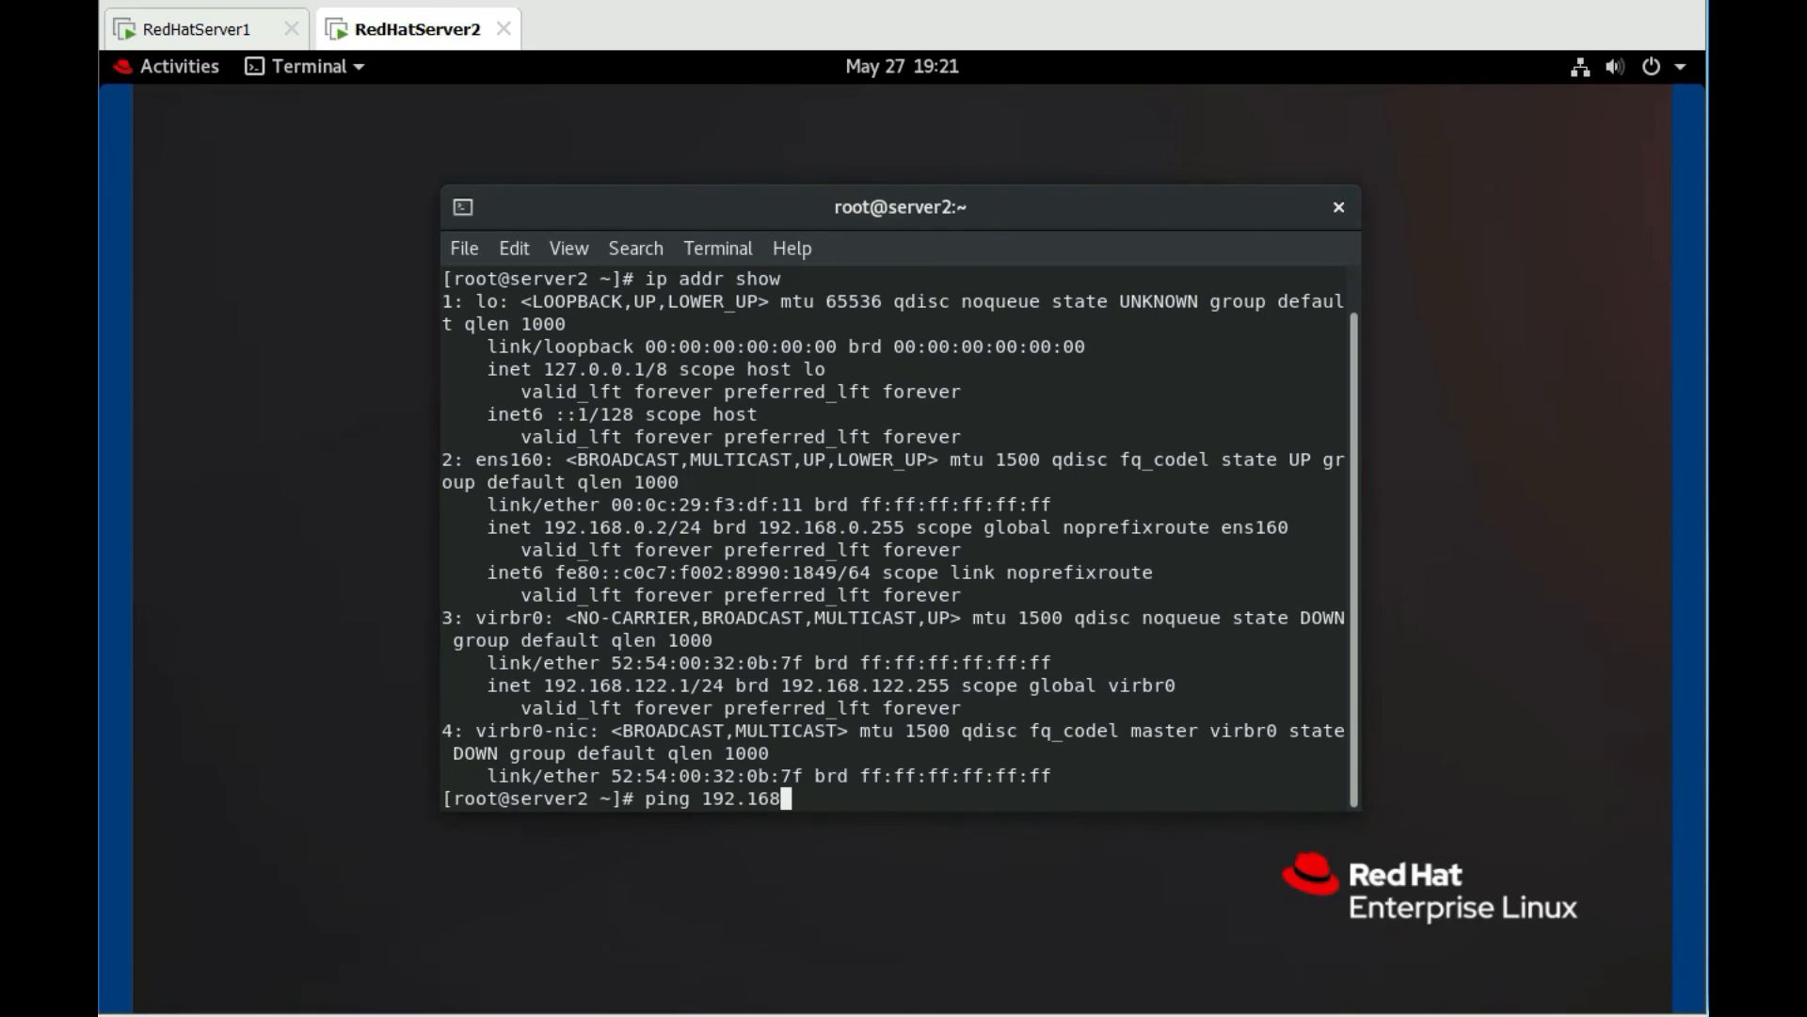
{"action": "type", "text": ".0.1"}
{"action": "key", "text": "Return"}
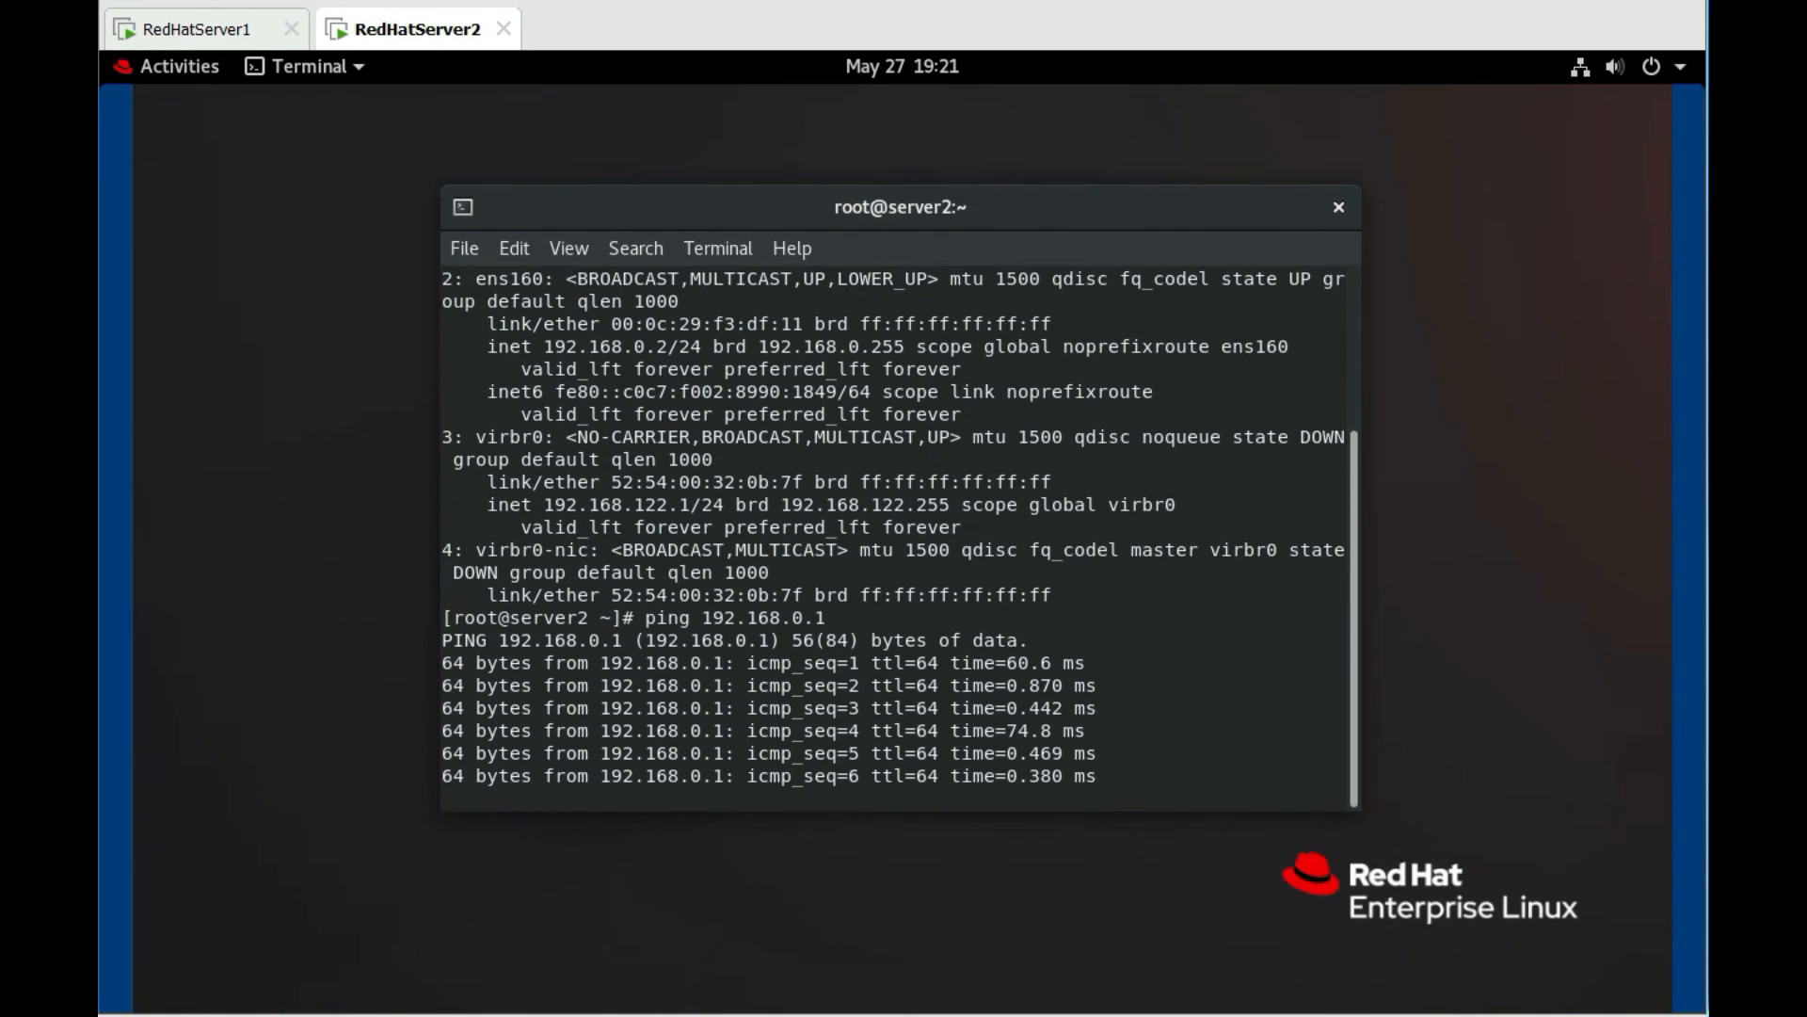
Stop both pings with Ctrl+C, showing 0% packet loss on each server
{"action": "left_click", "coordinate": [188, 31]}
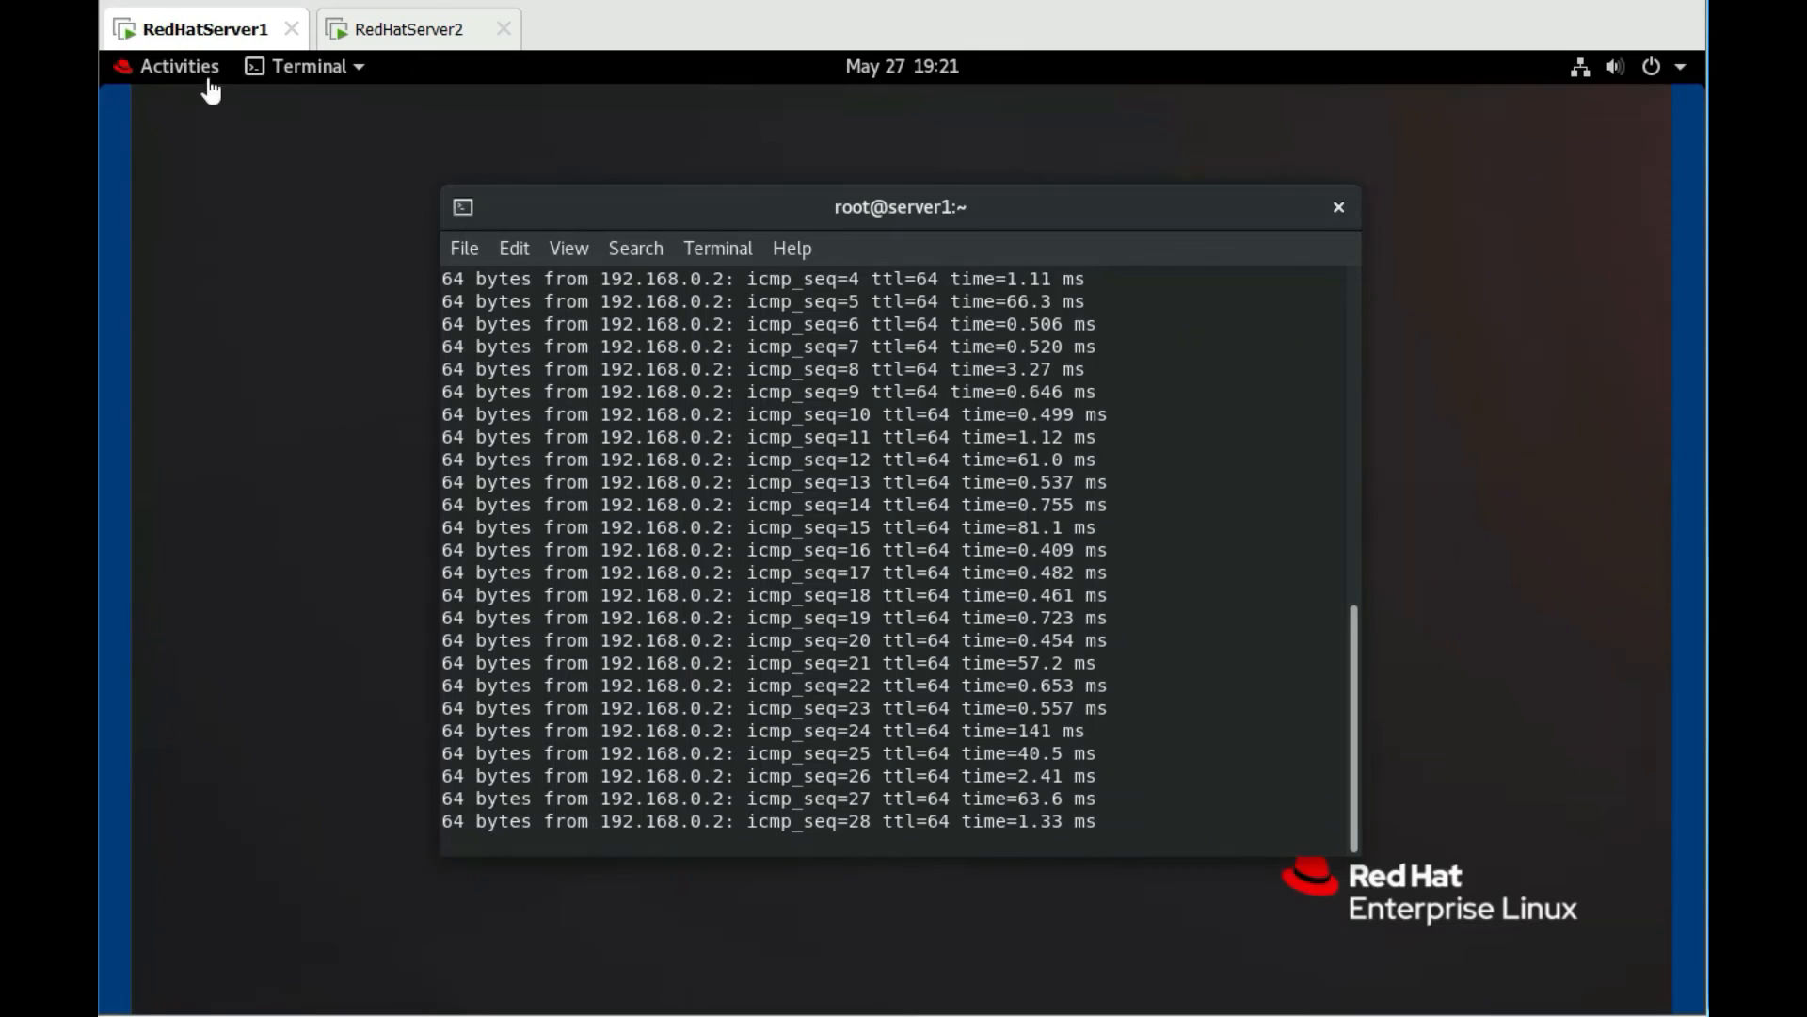
{"action": "left_click", "coordinate": [421, 36]}
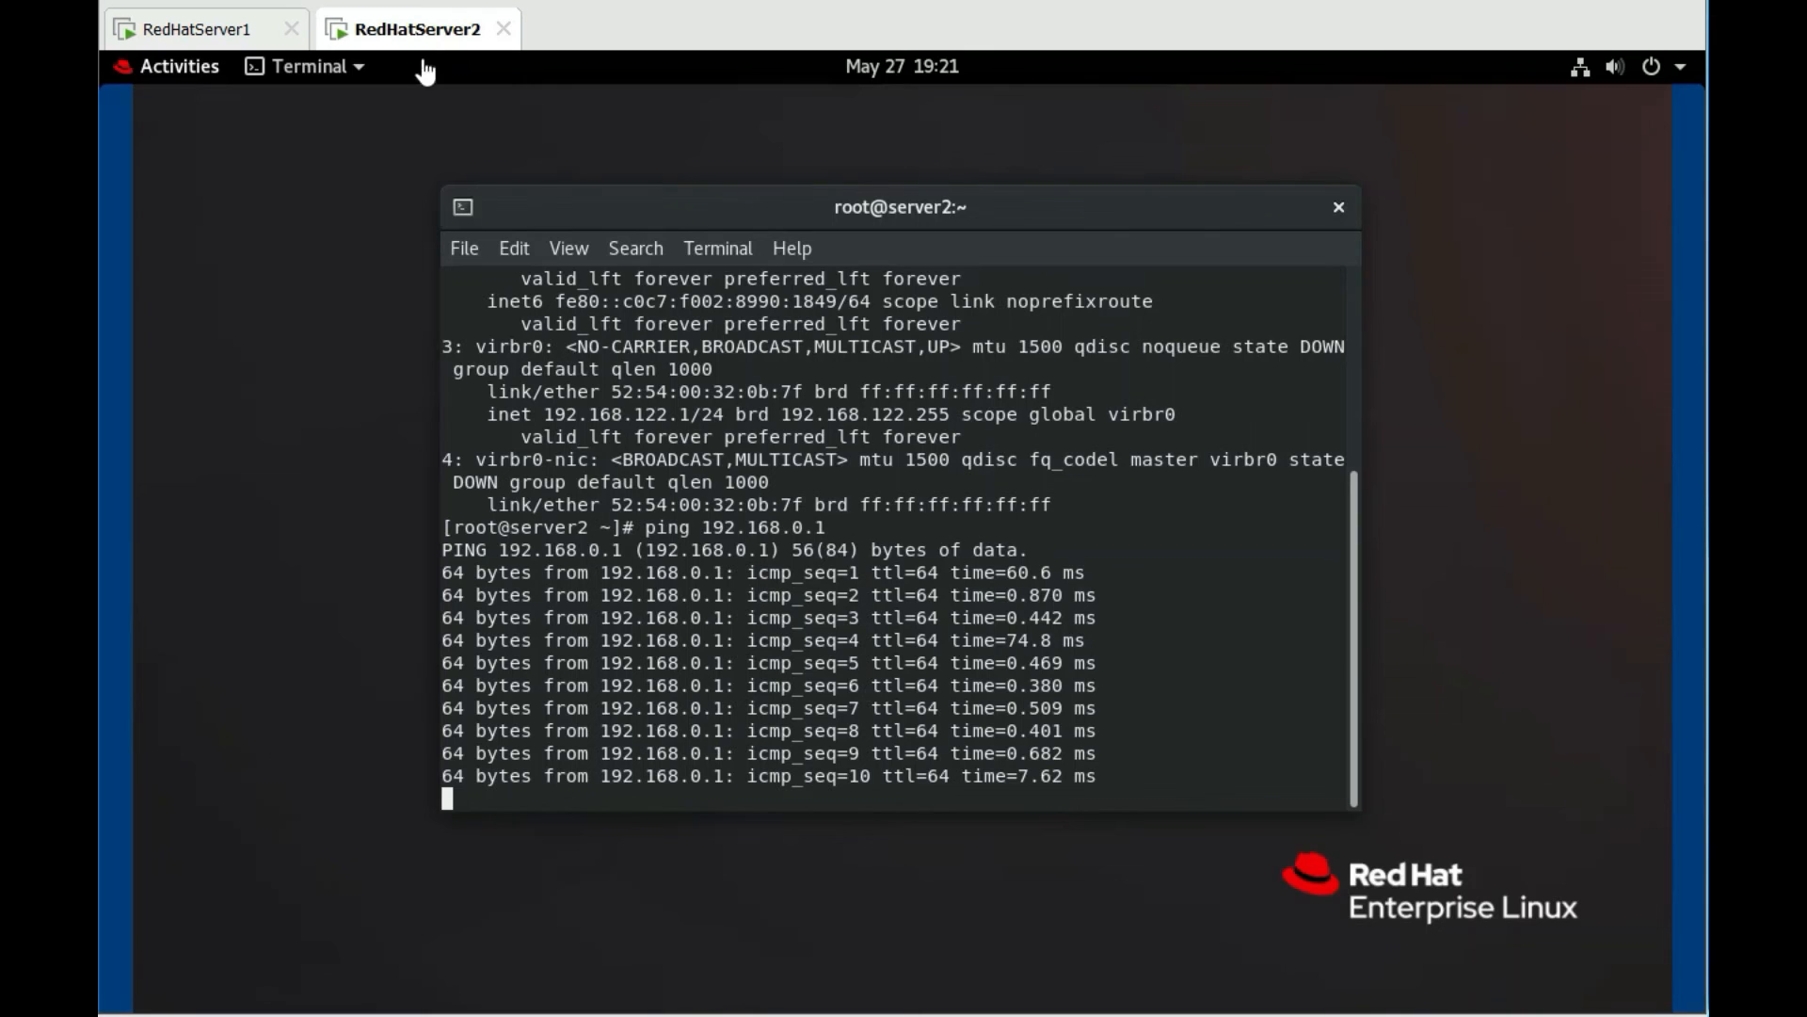
{"action": "left_click", "coordinate": [250, 34]}
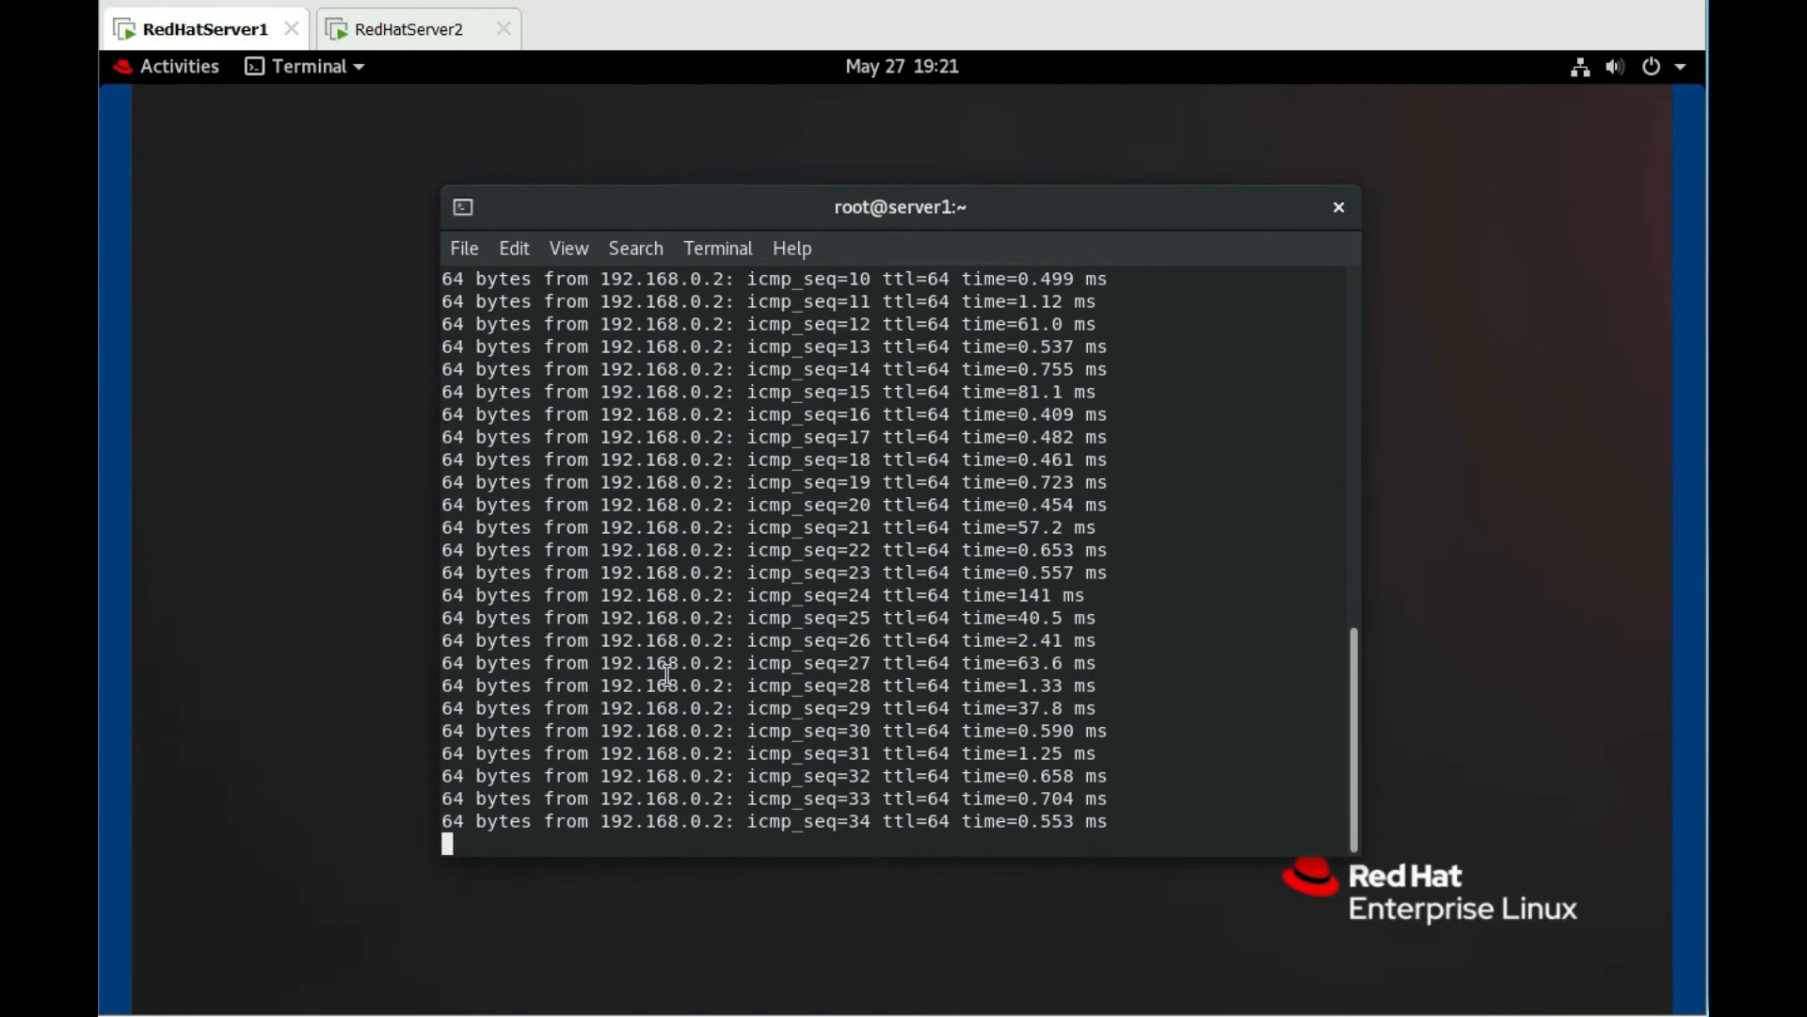
{"action": "key", "text": "ctrl+c"}
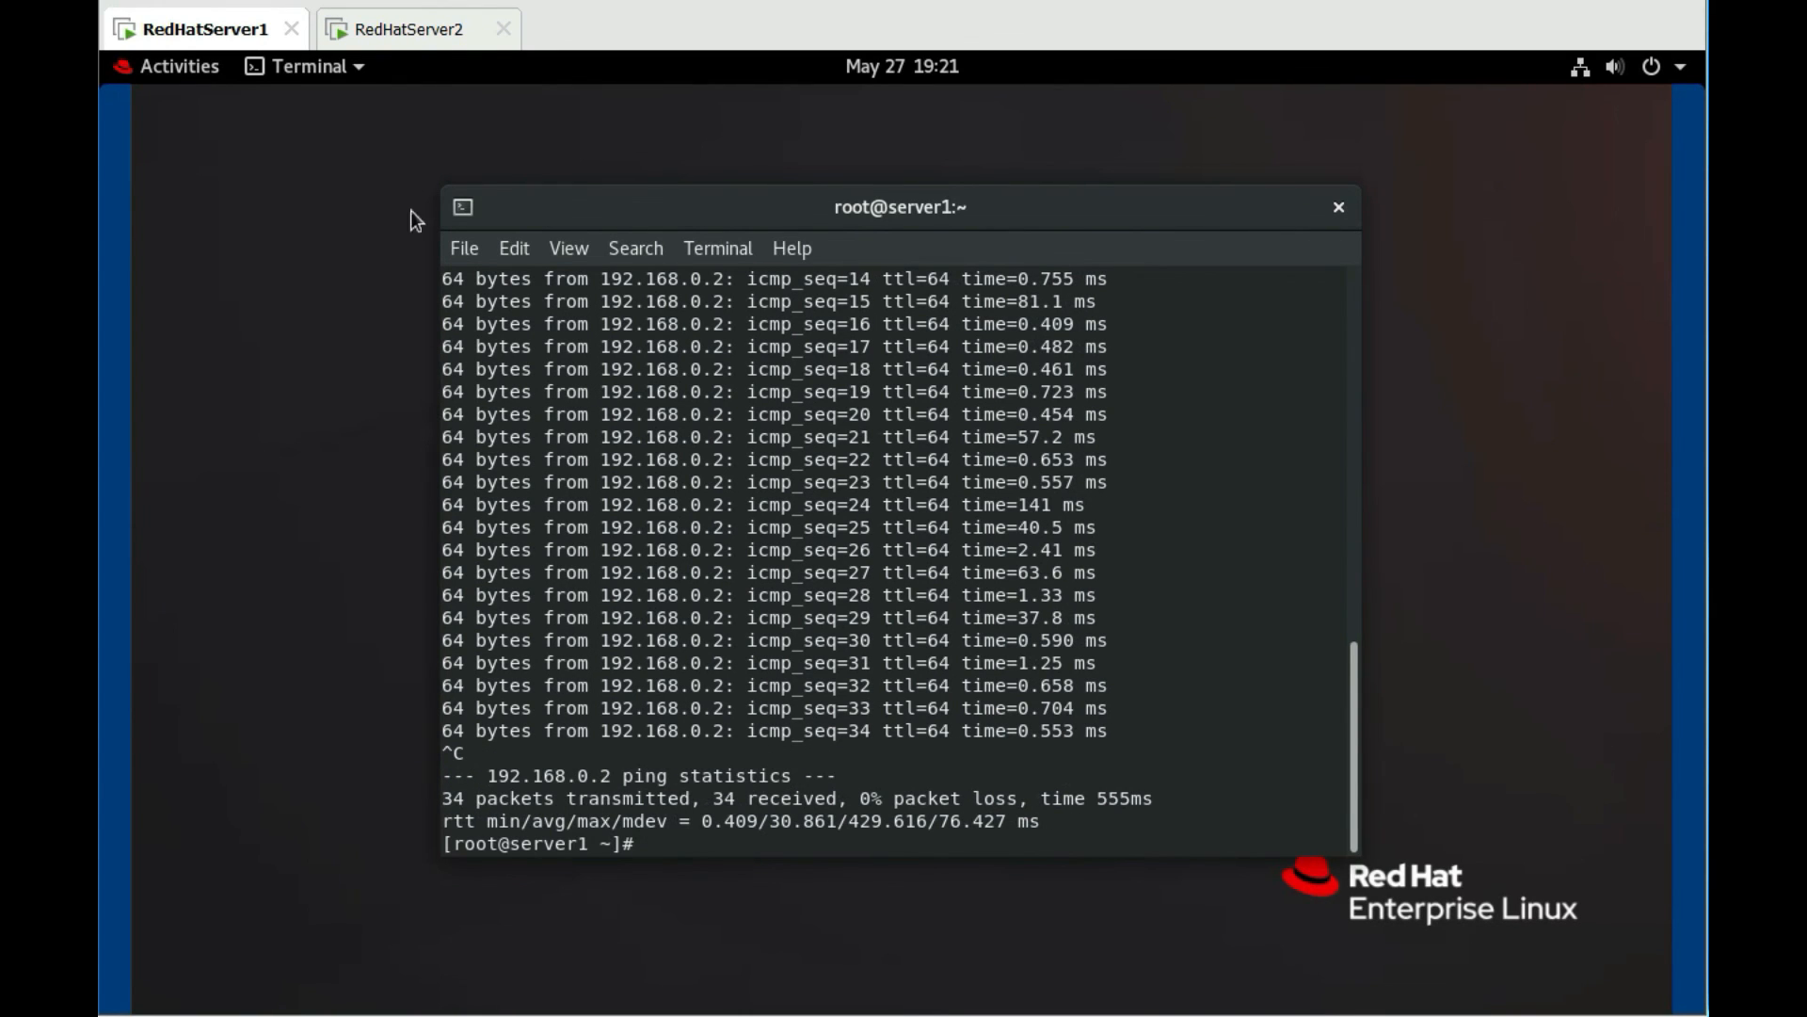
{"action": "left_click", "coordinate": [414, 33]}
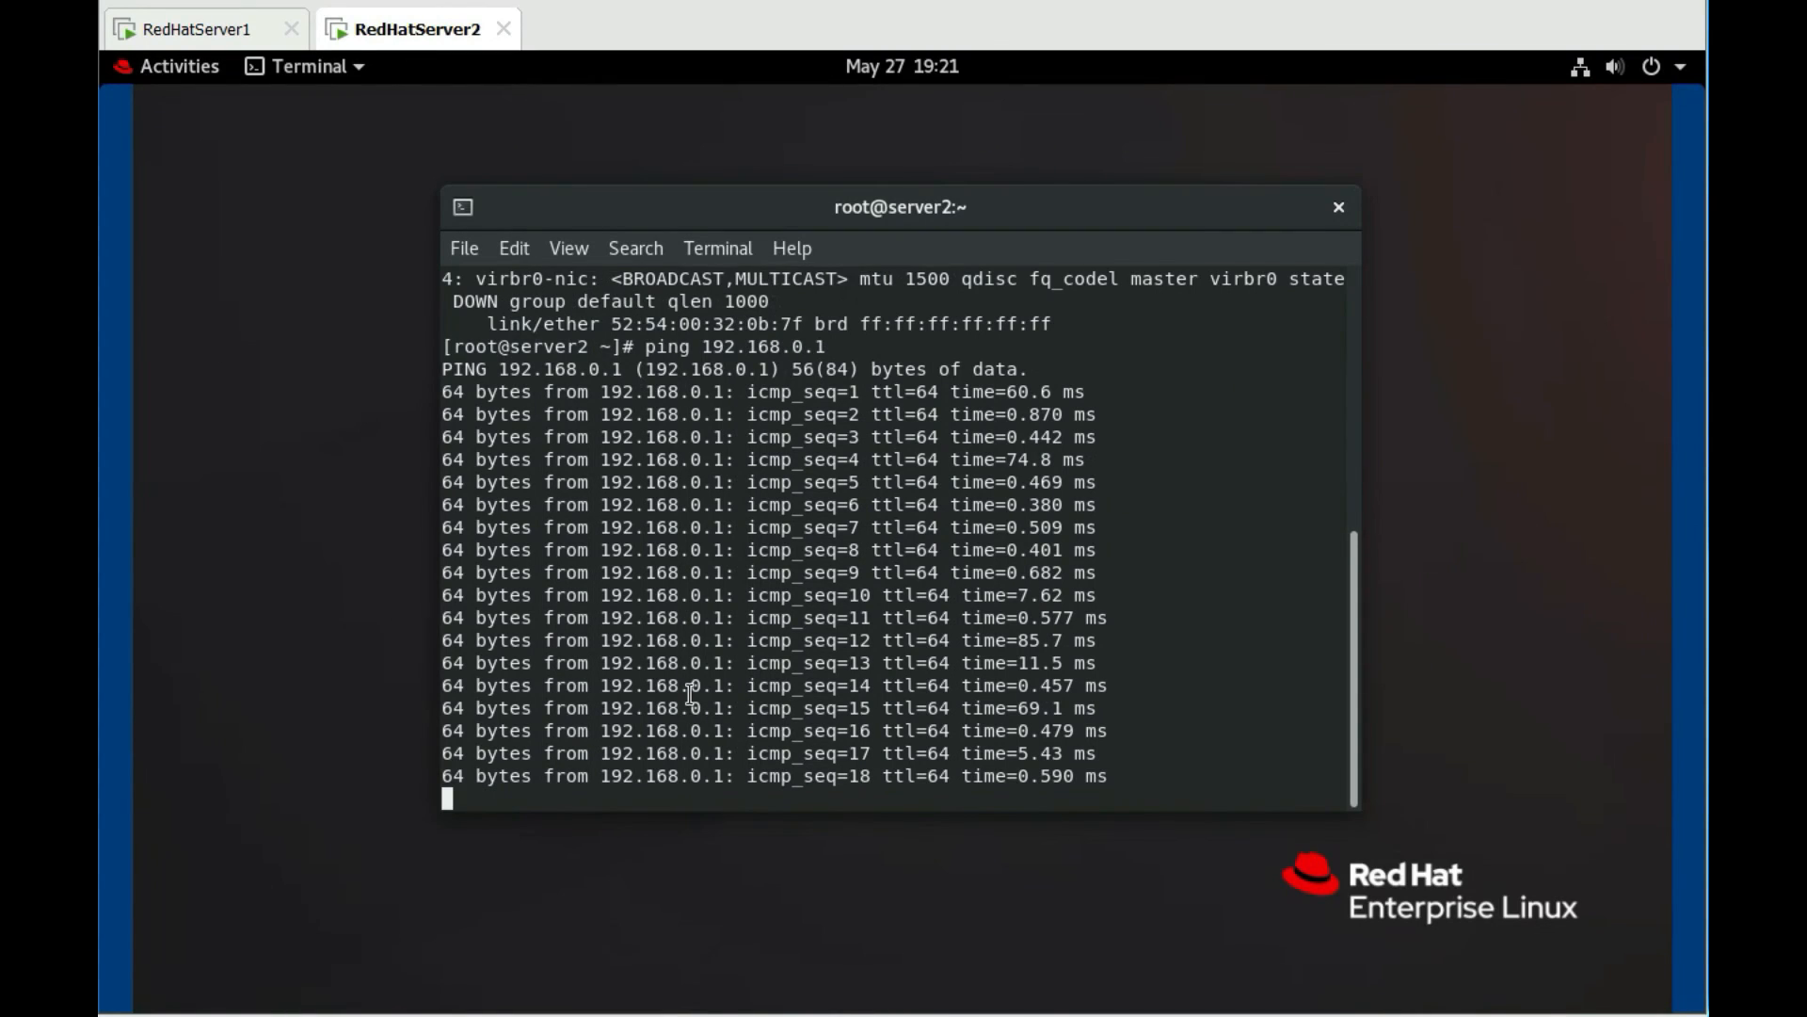
{"action": "key", "text": "ctrl+c"}
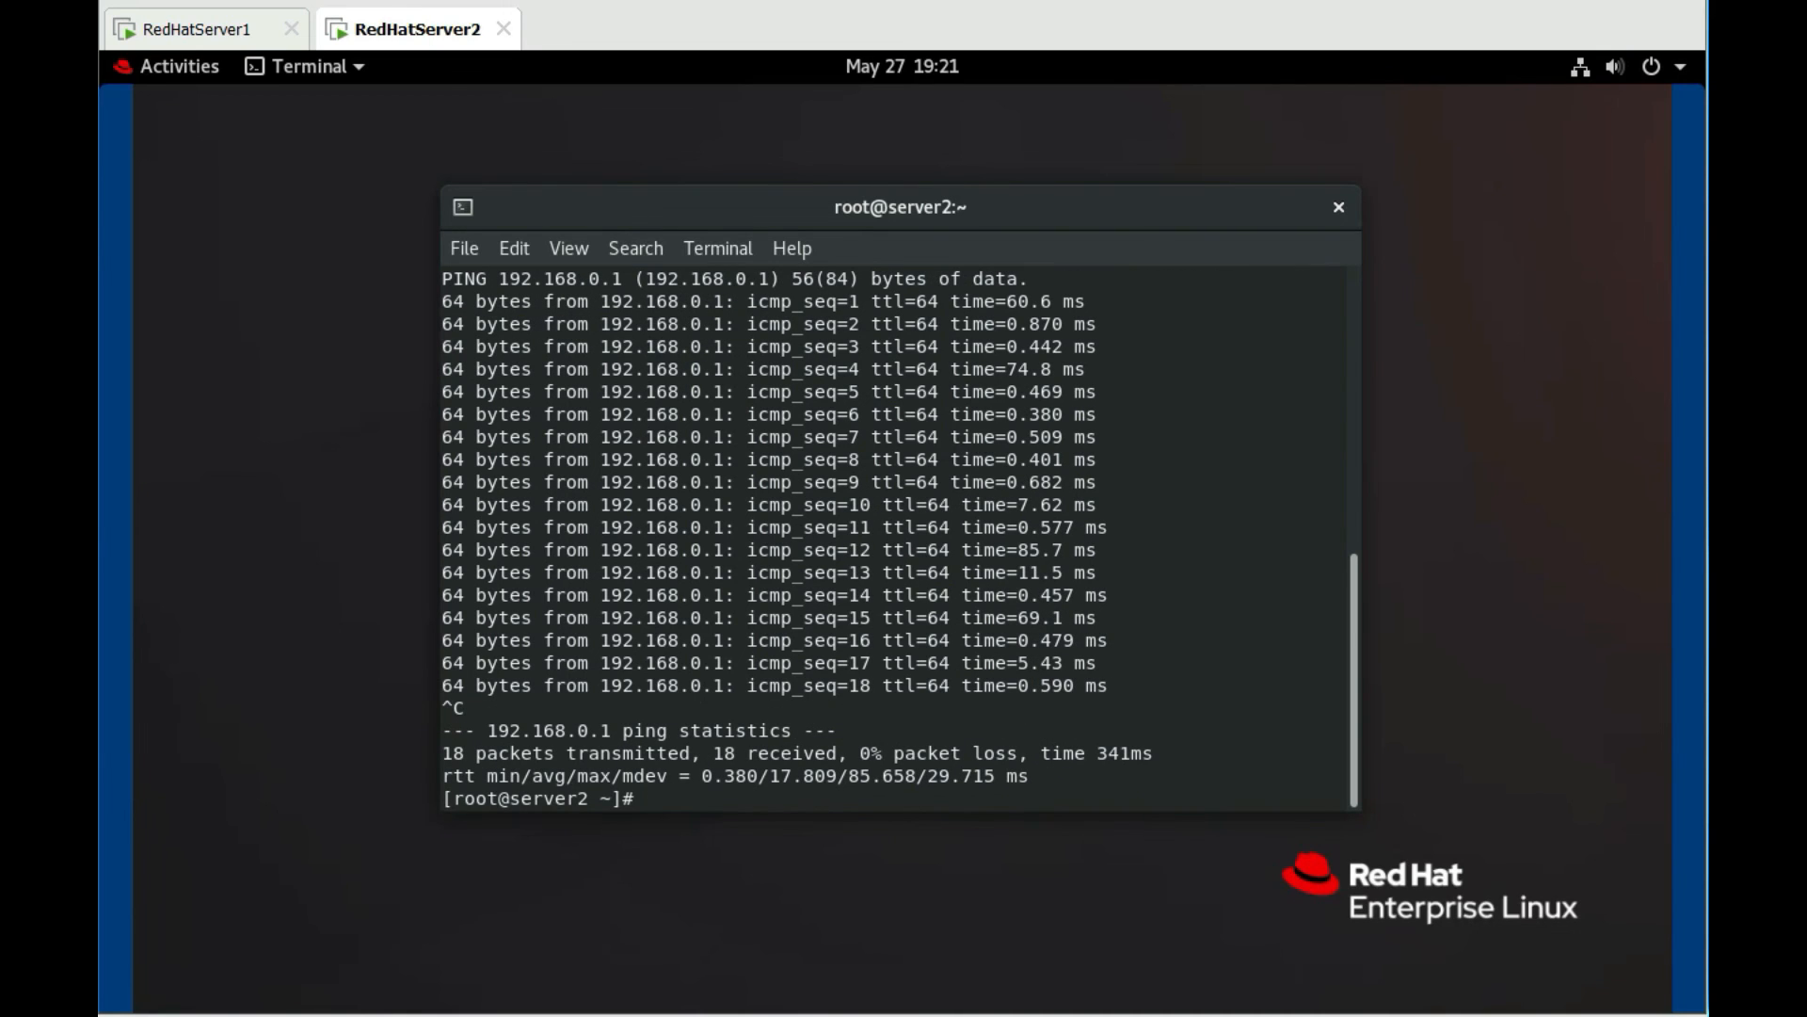